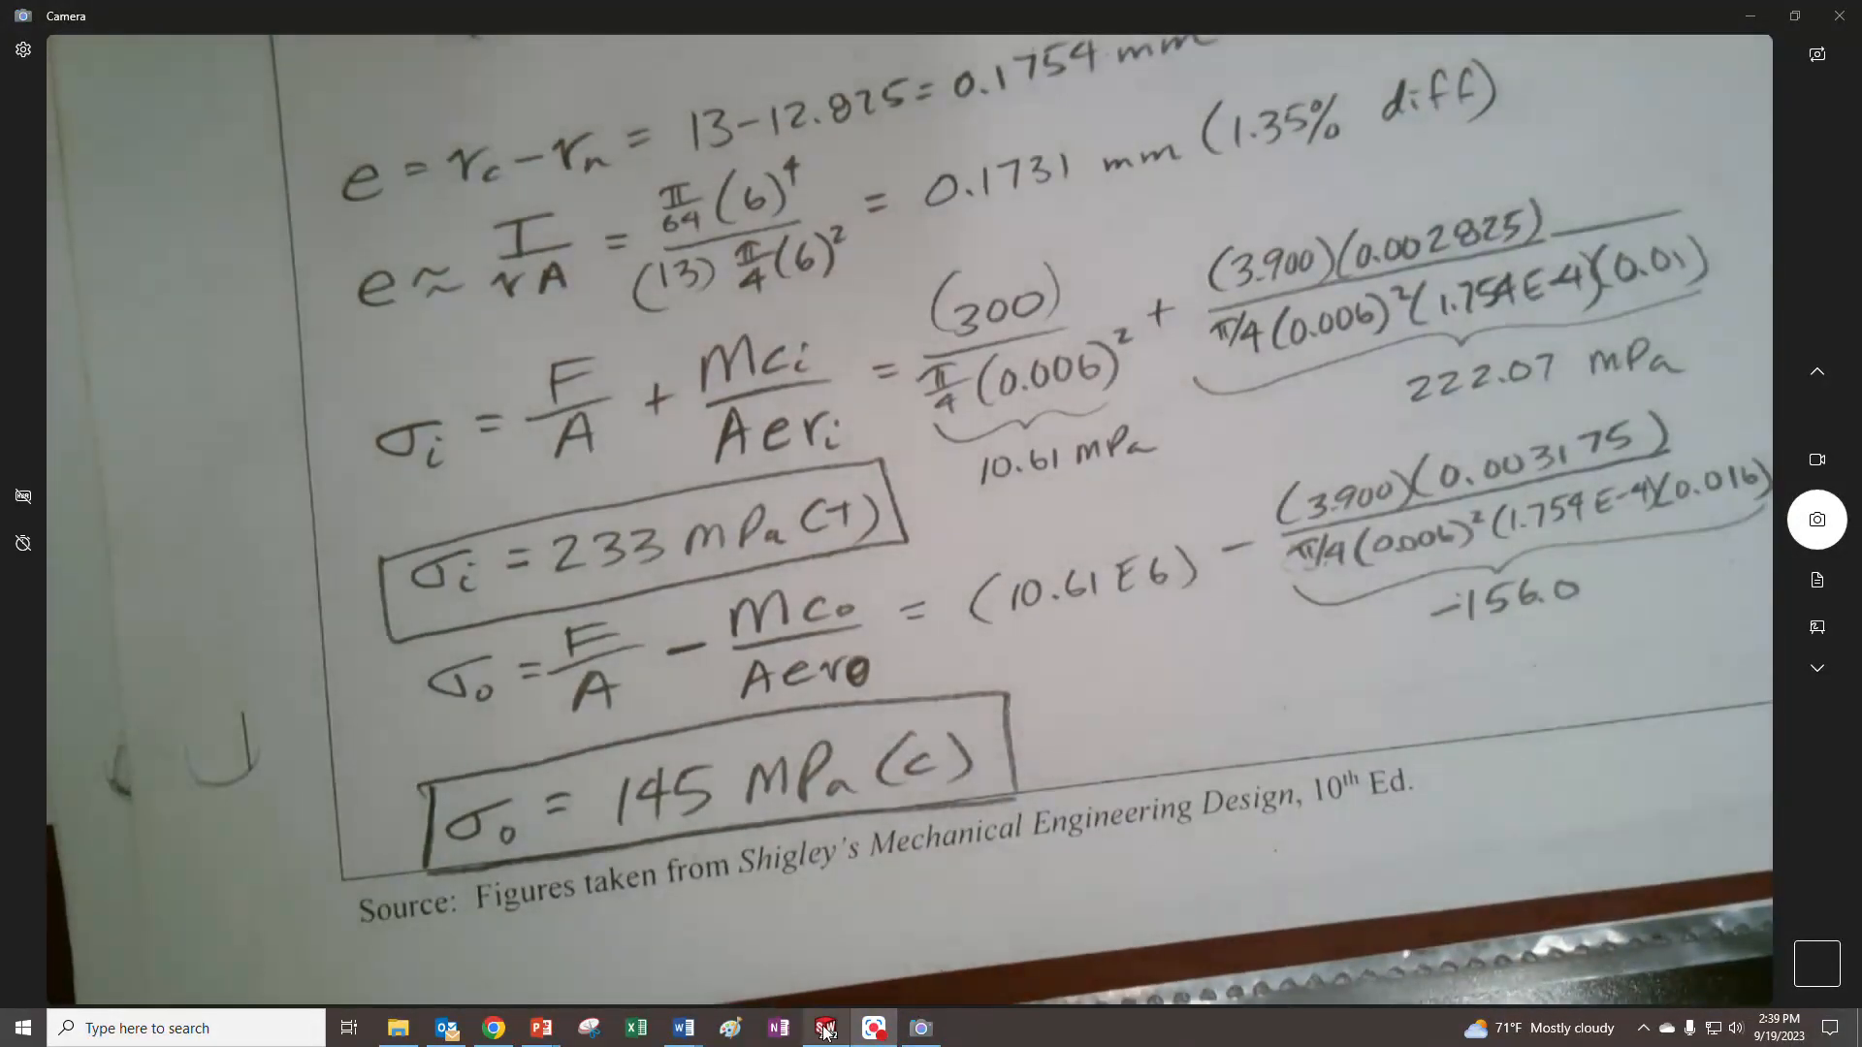
- Switch to SOLIDWORKS, minimize the finished hook part and create a new part document
left_click(825, 1030)
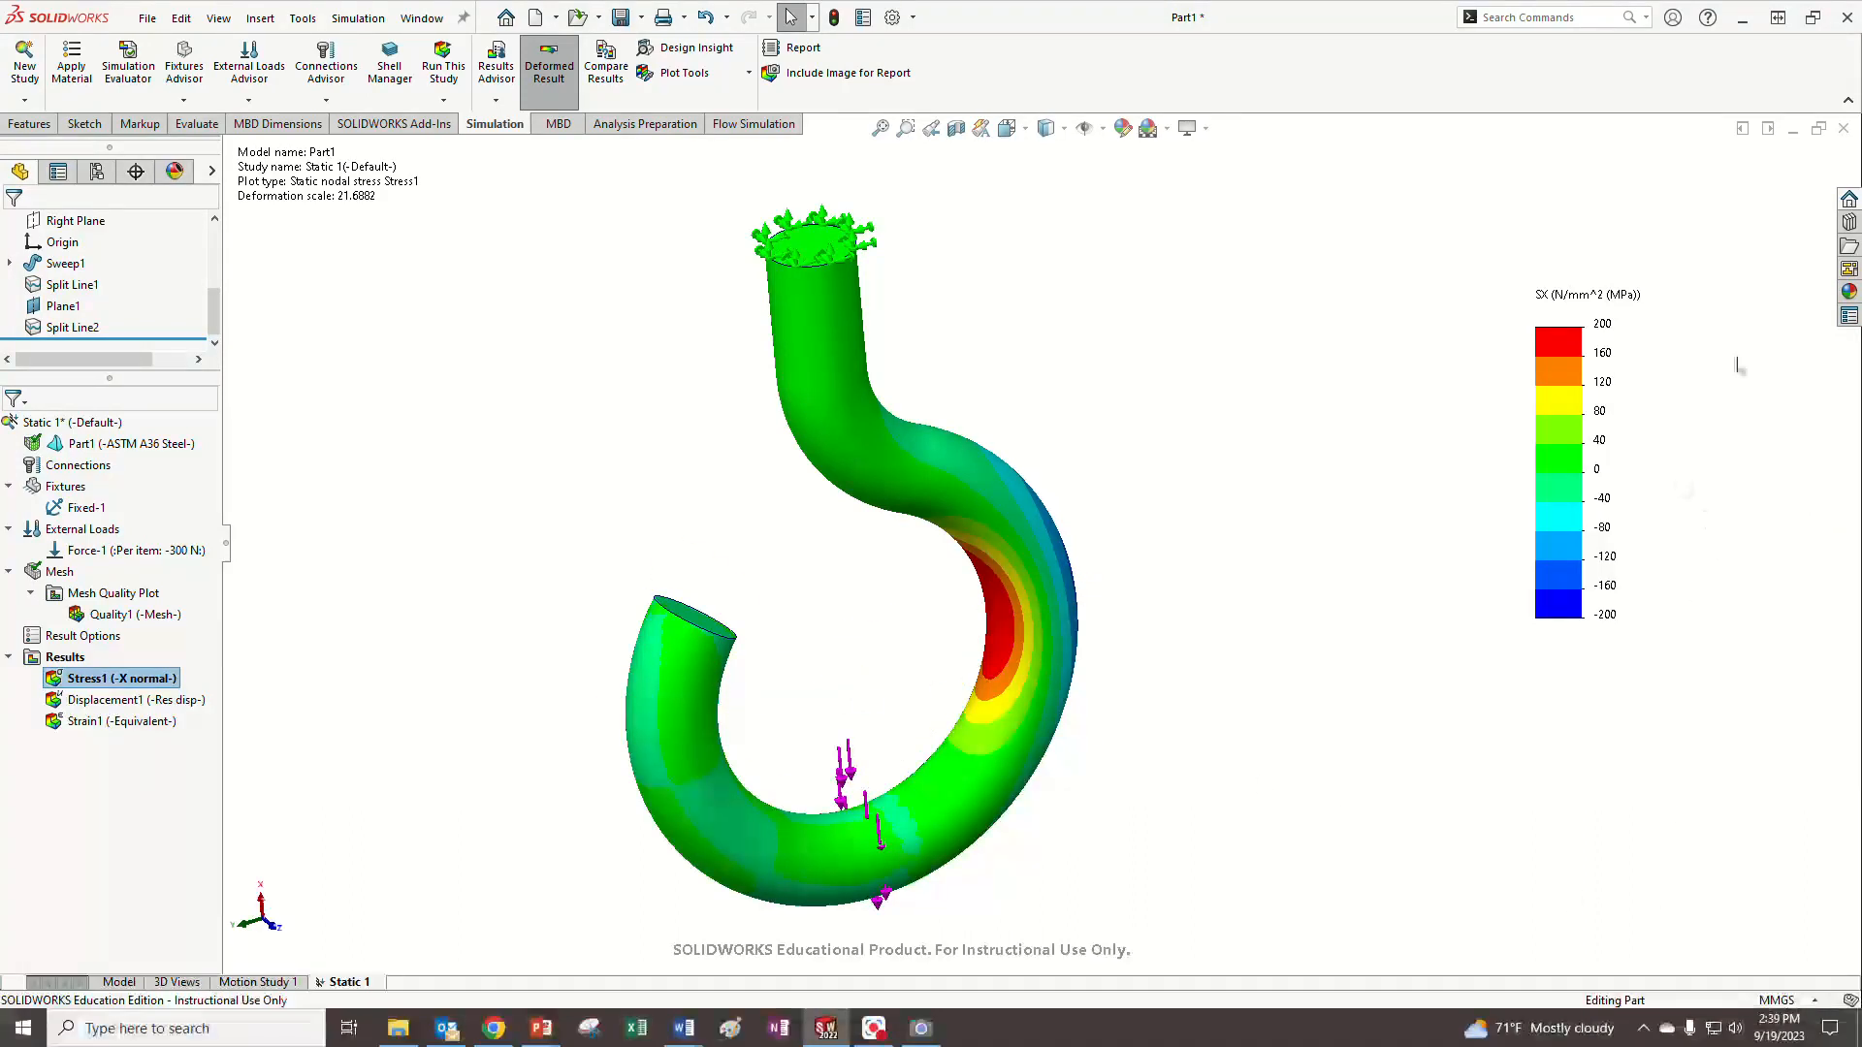
left_click(1793, 131)
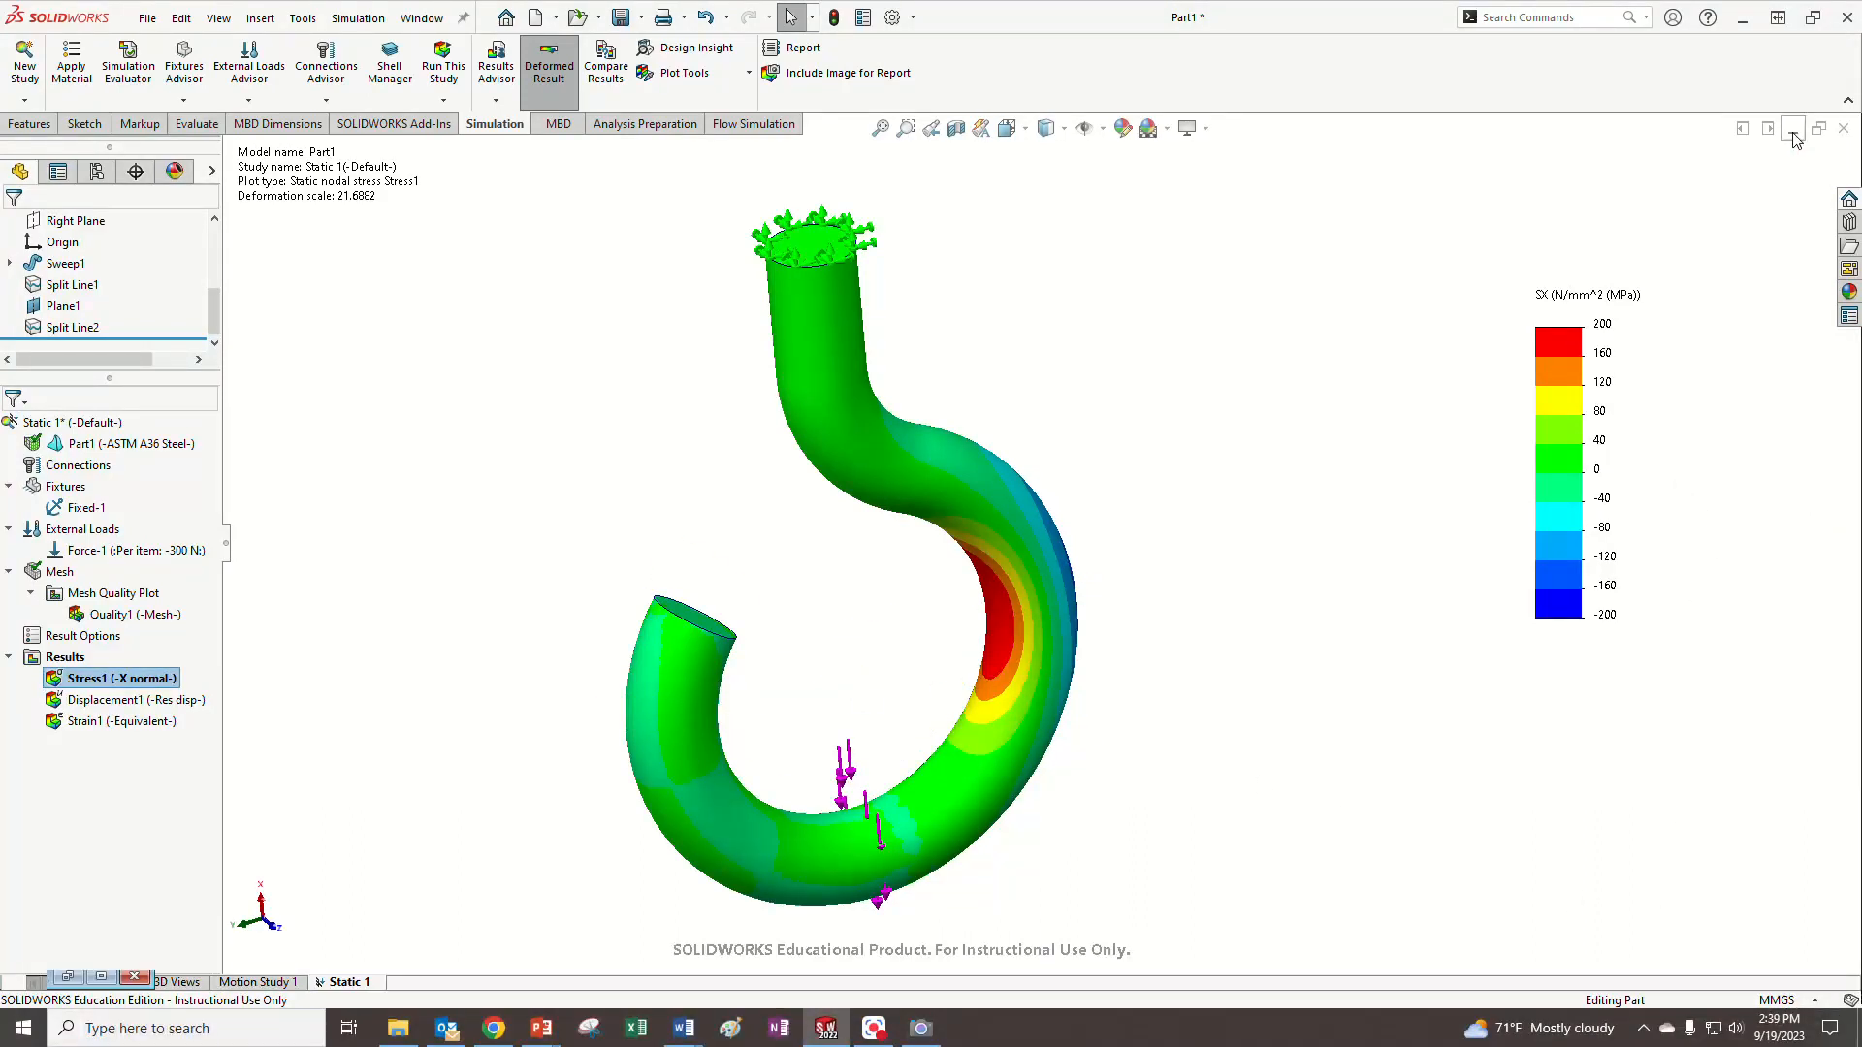
left_click(147, 19)
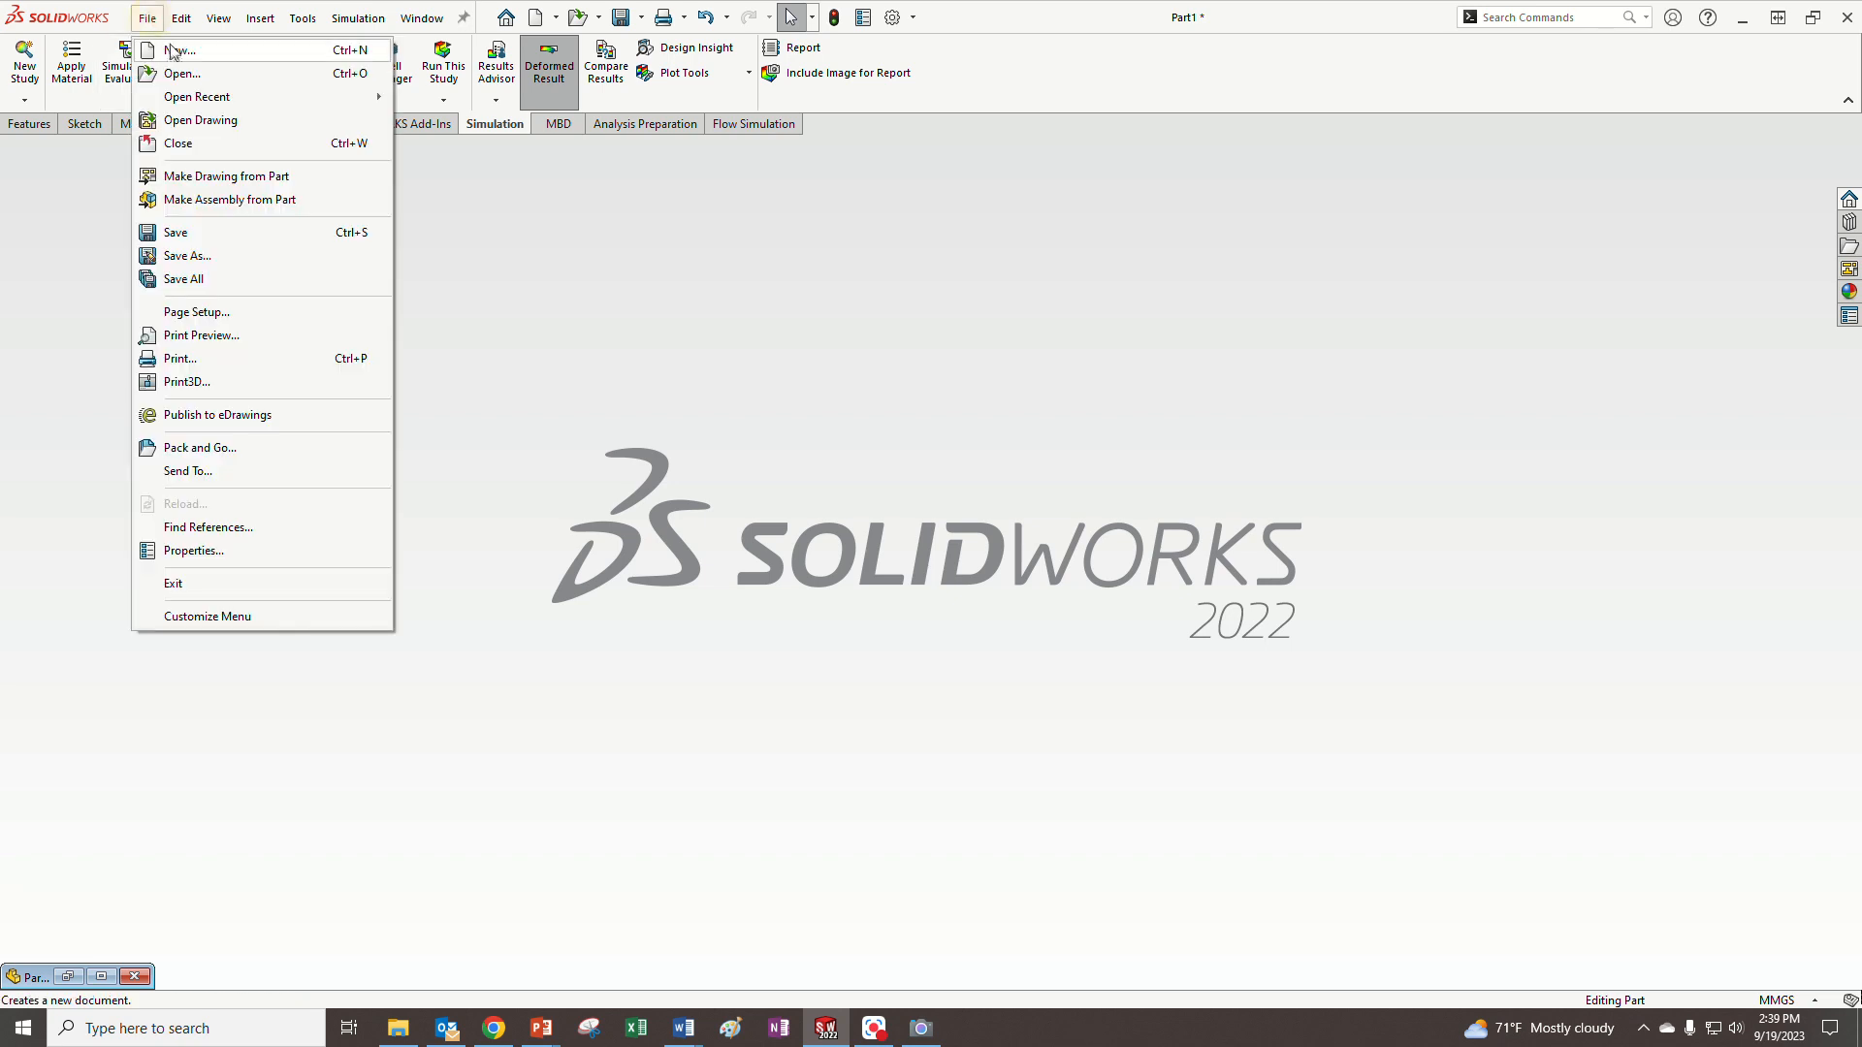
left_click(174, 45)
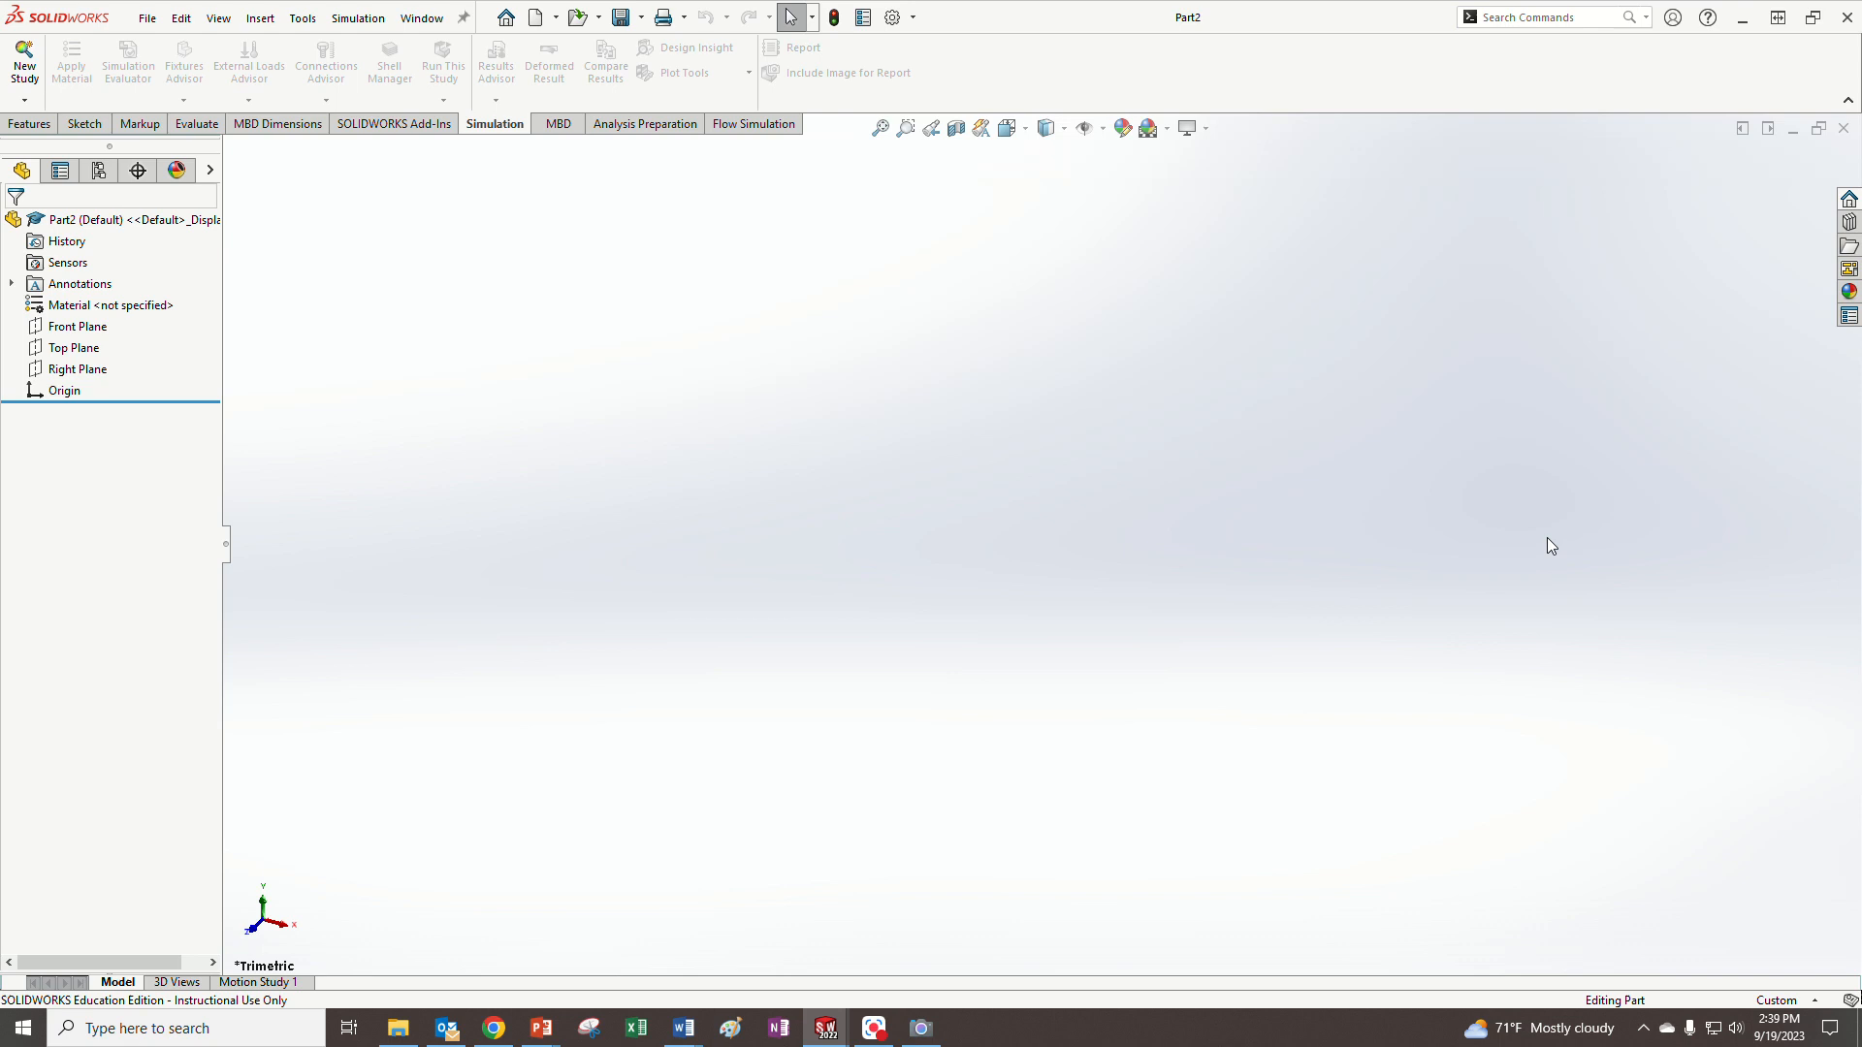
- Apply the Plain White scene to the new part and set its units to MMGS (millimeter, gram, second)
left_click(1150, 129)
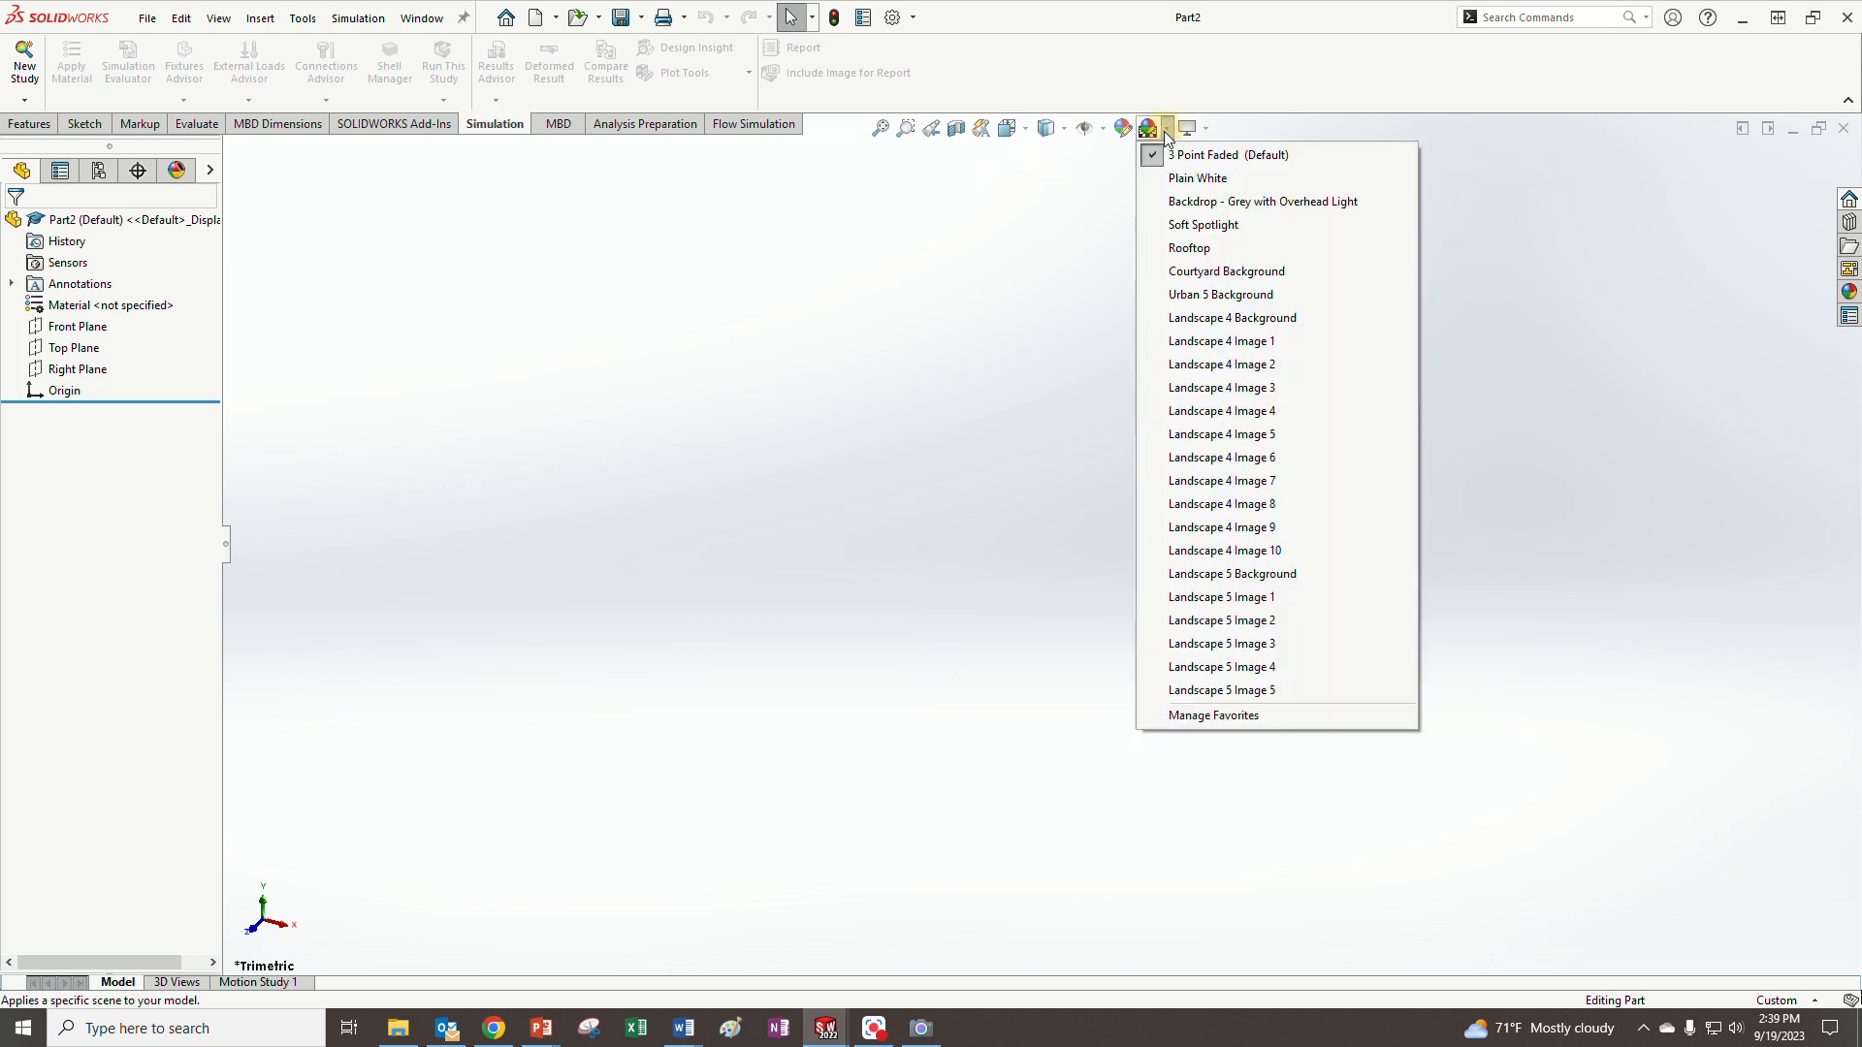
left_click(1185, 179)
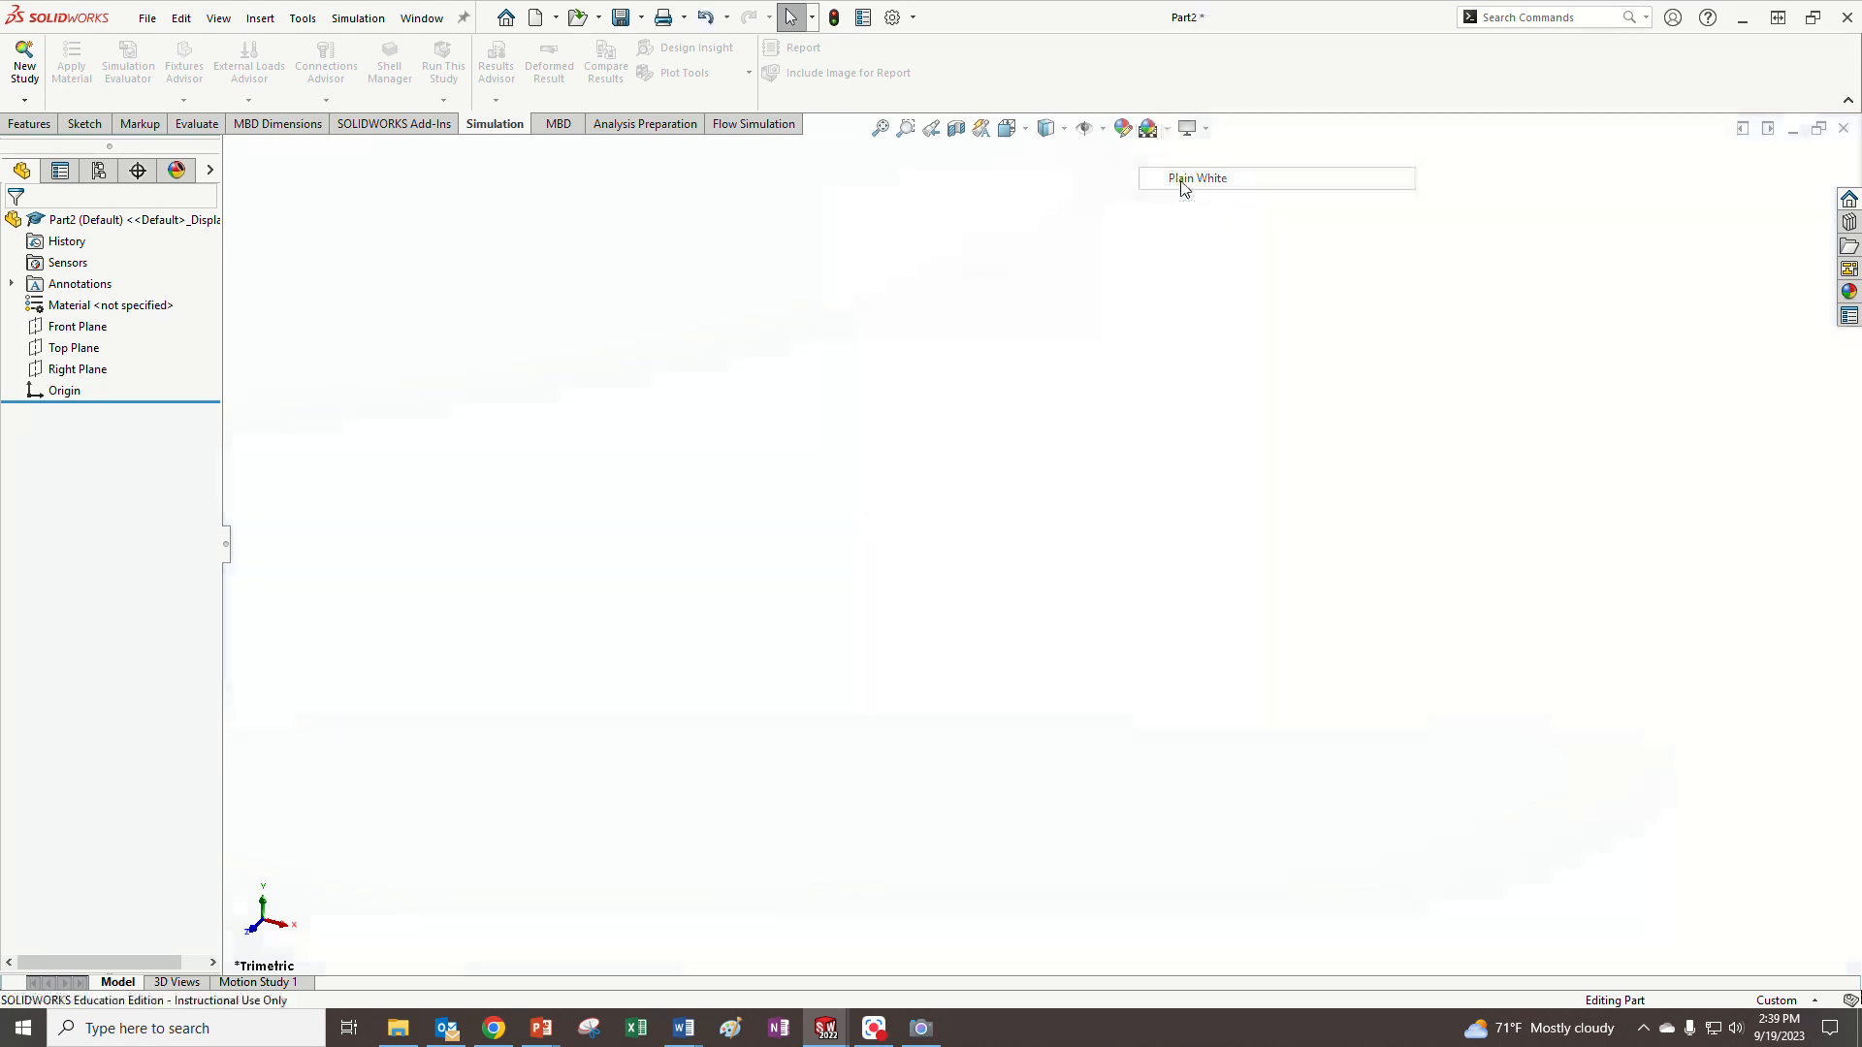
left_click(1779, 1002)
left_click(1677, 896)
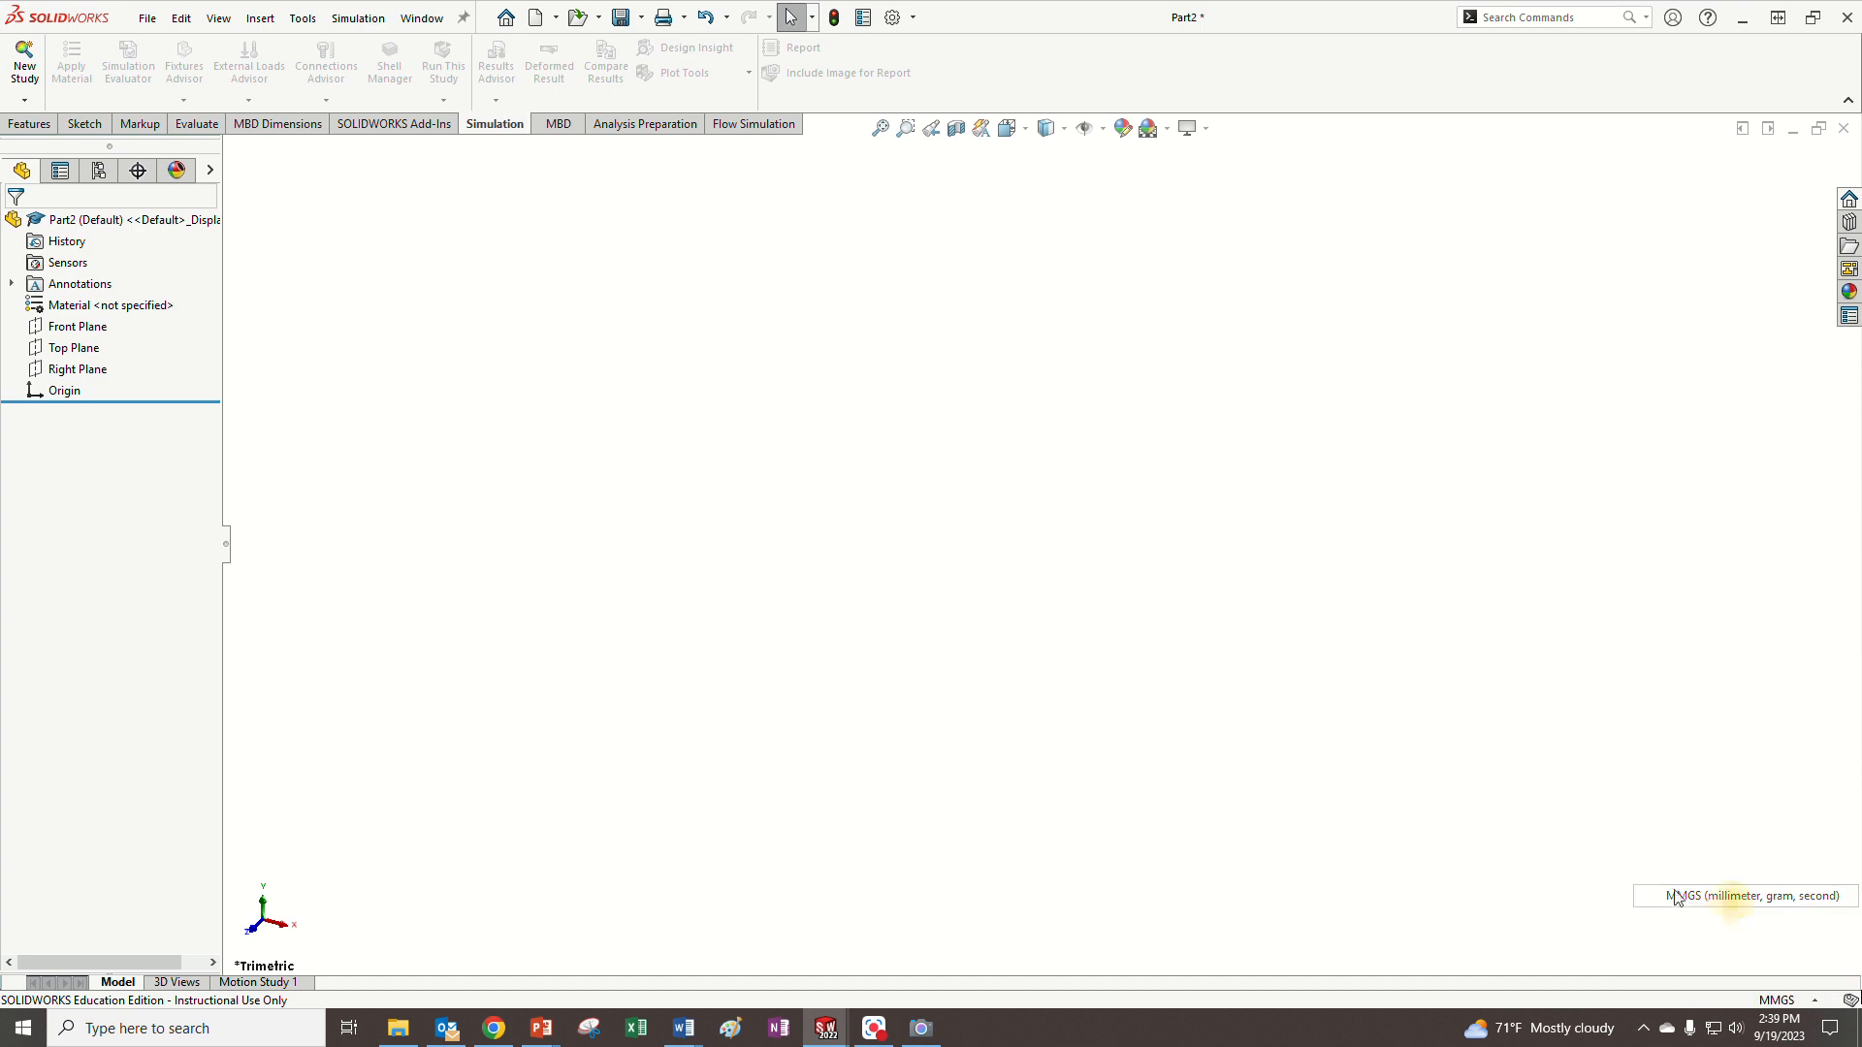
- Start a sketch on the Right Plane and draw a circle of about 23 mm radius centered on the origin
left_click(40, 366)
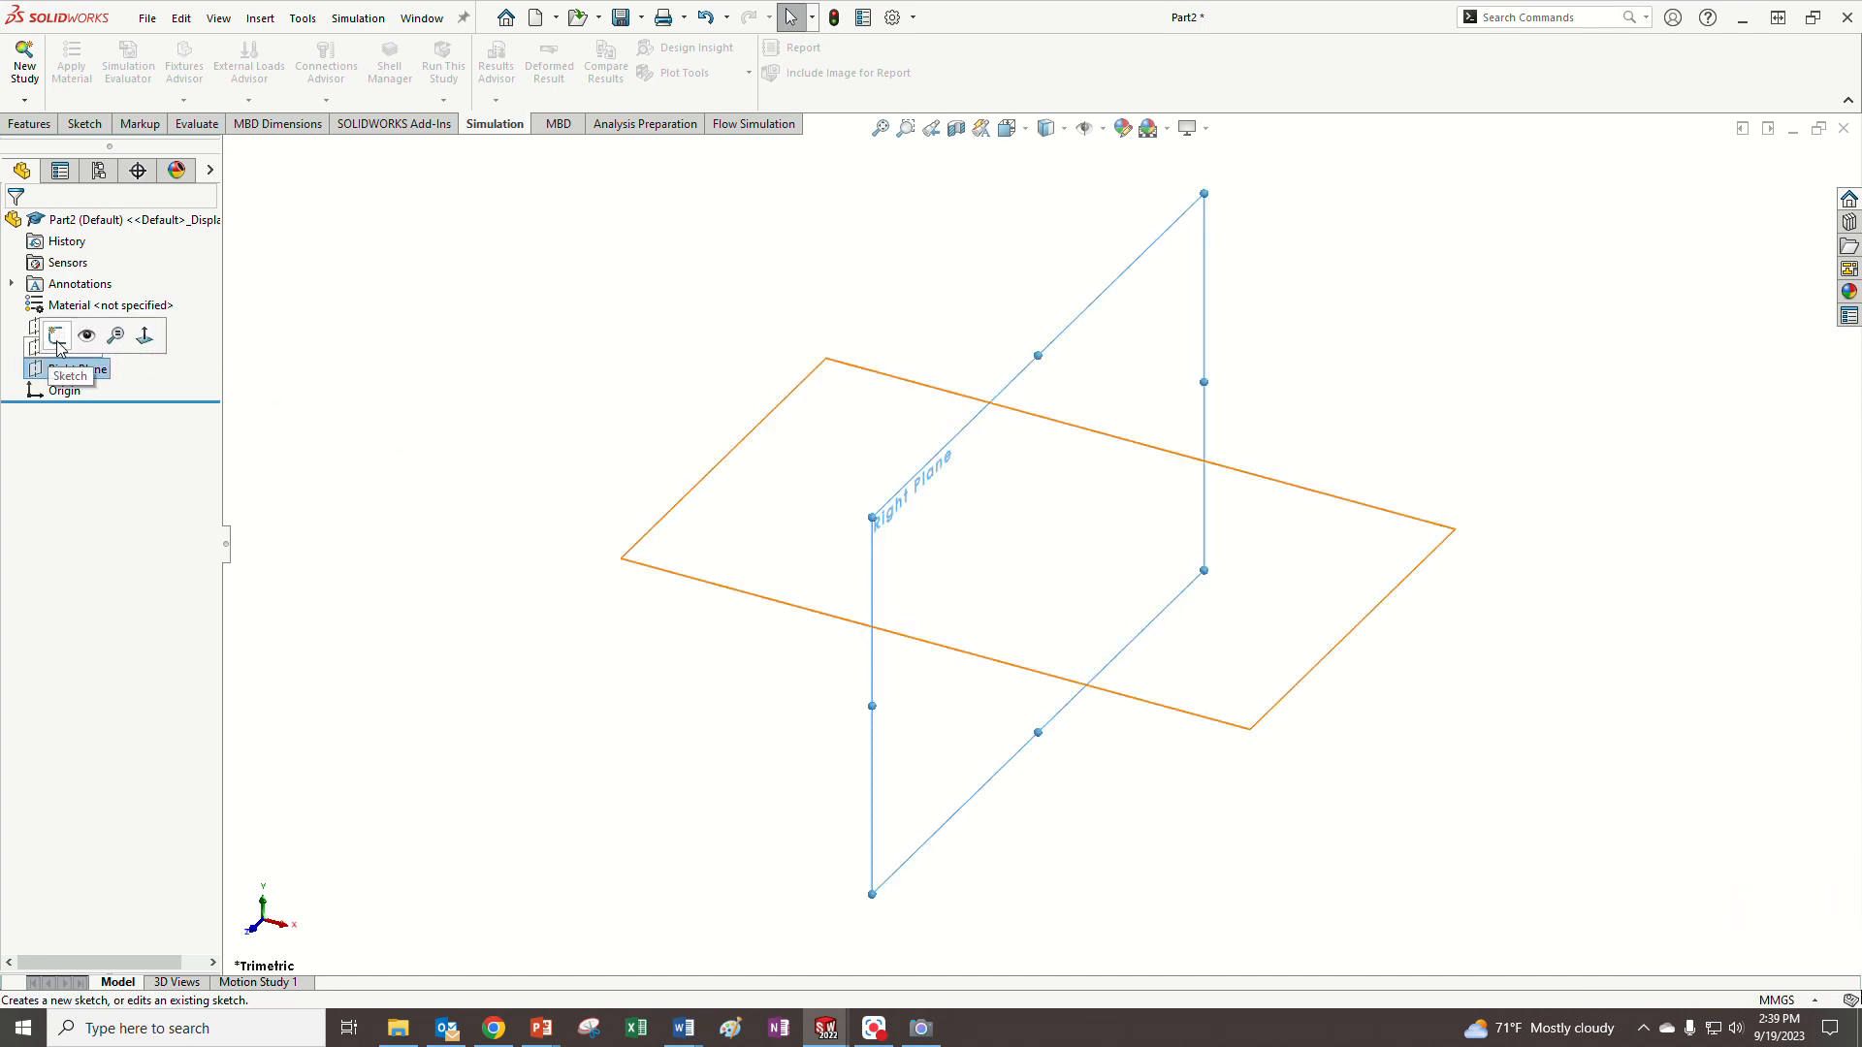
left_click(58, 336)
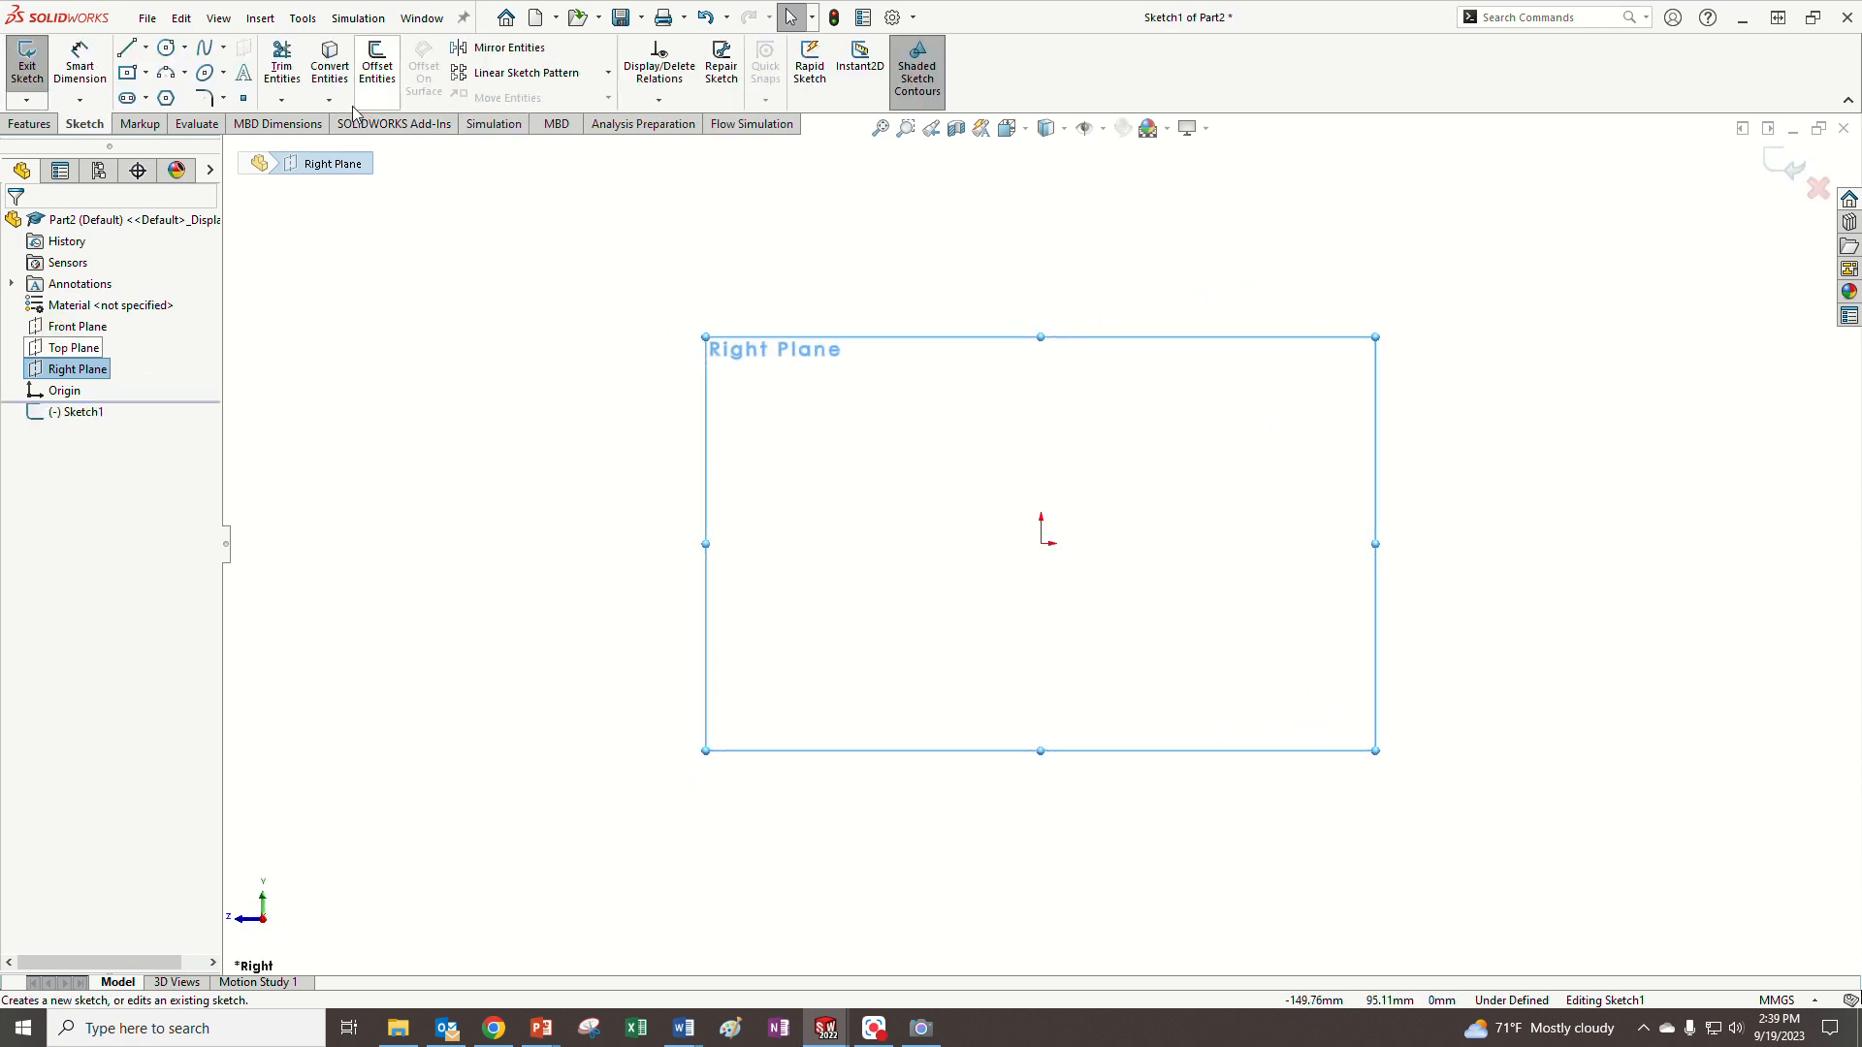
left_click(166, 50)
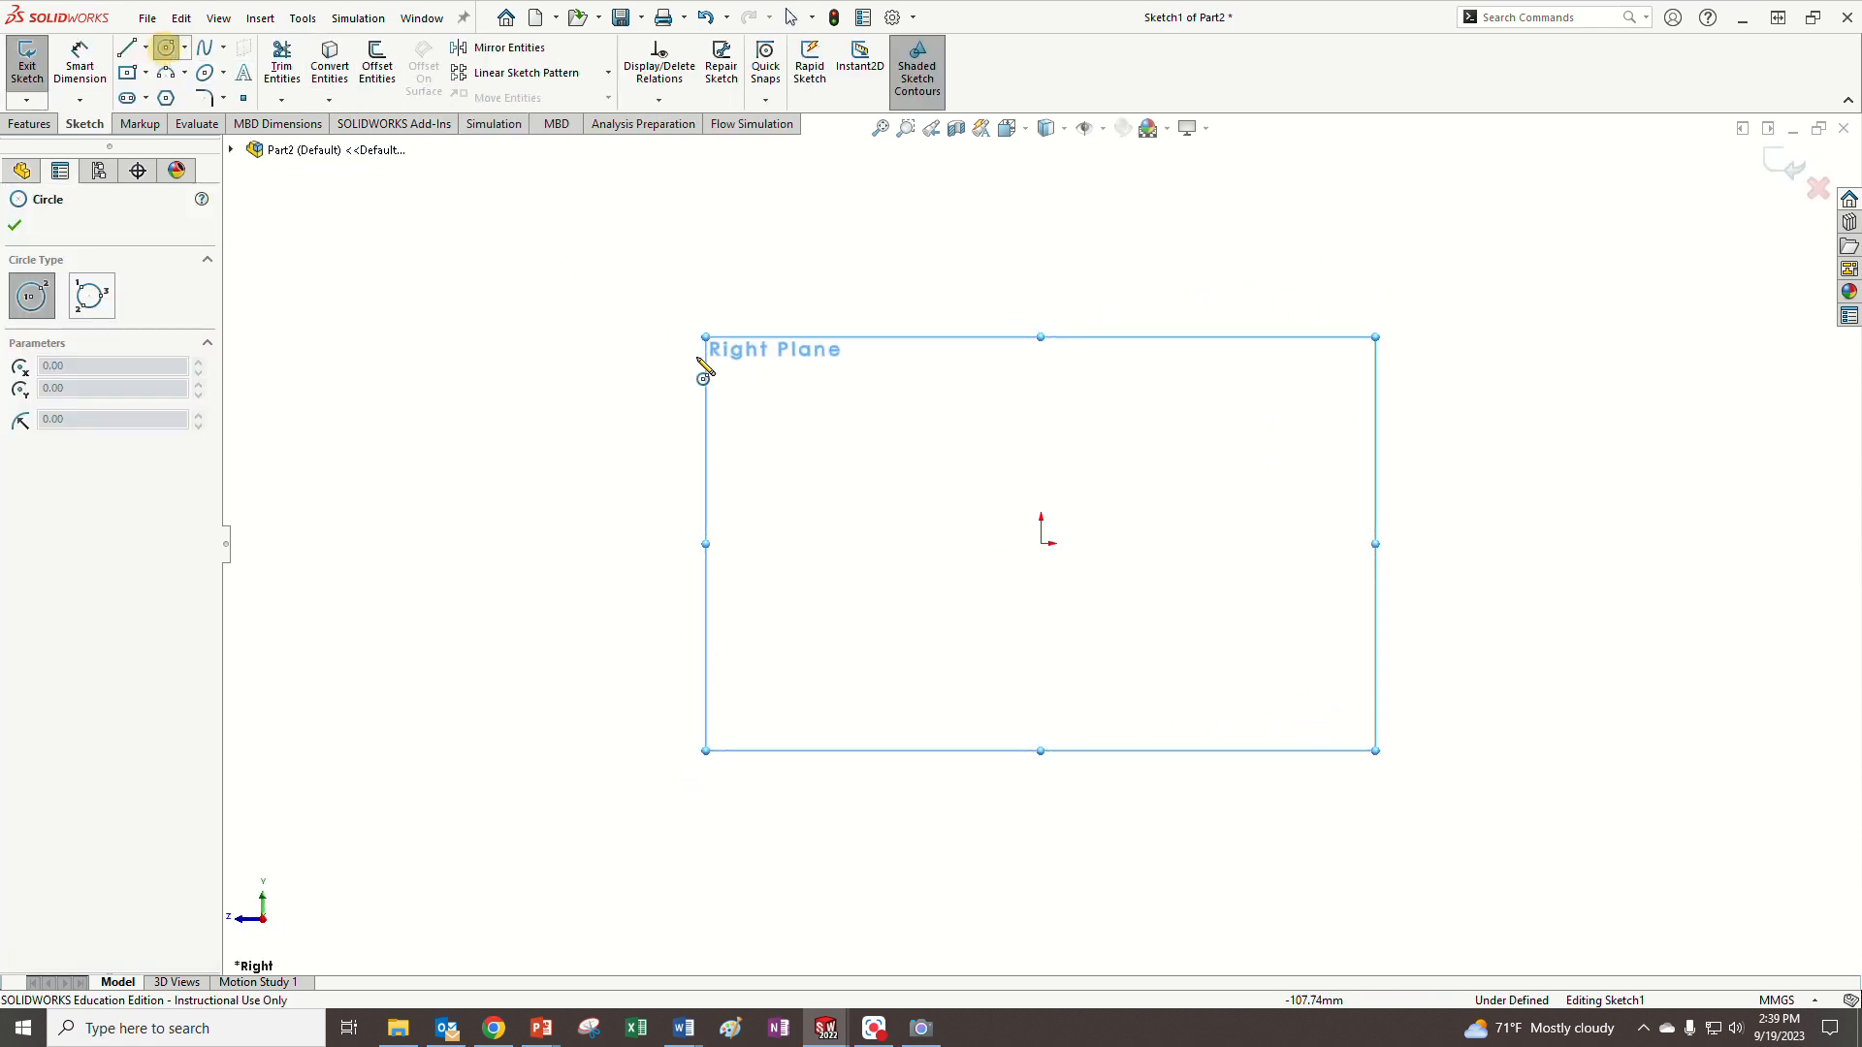
left_click(1041, 543)
left_click(1125, 533)
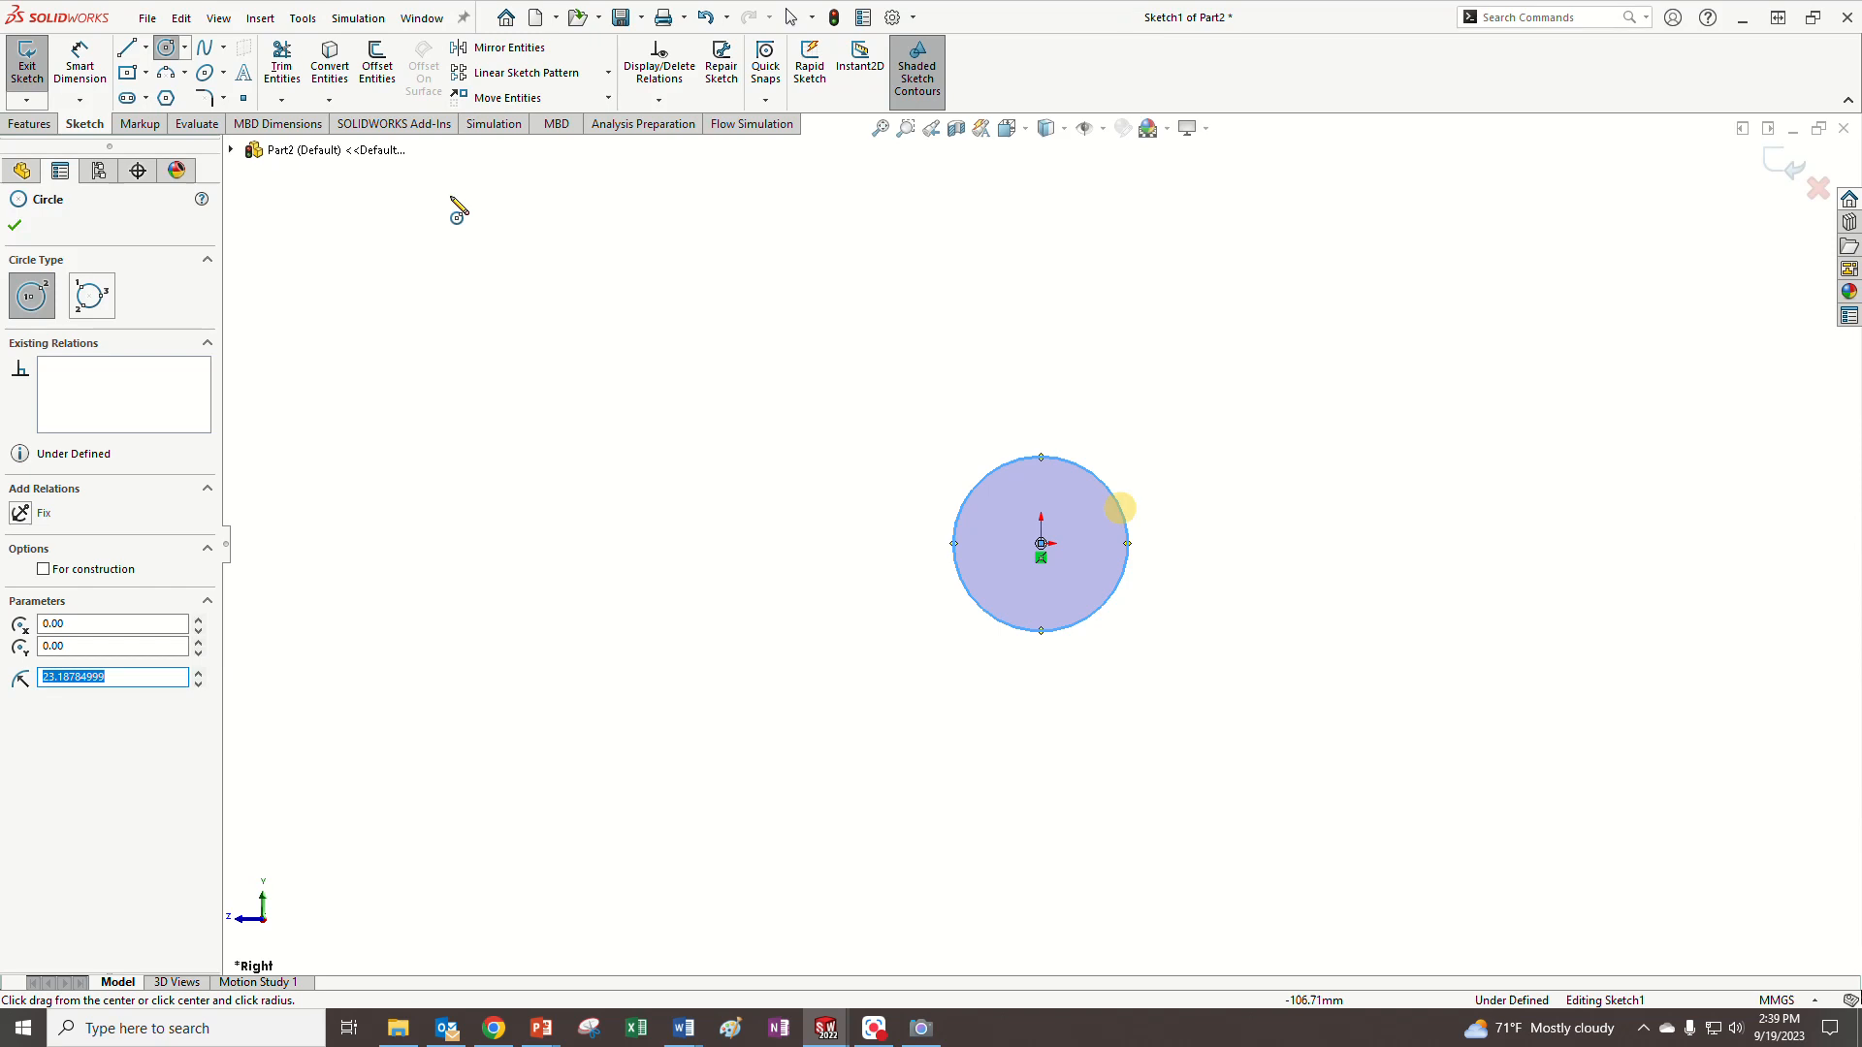
- Dimension the circle's diameter at 6 mm and close the Right Plane sketch
left_click(80, 60)
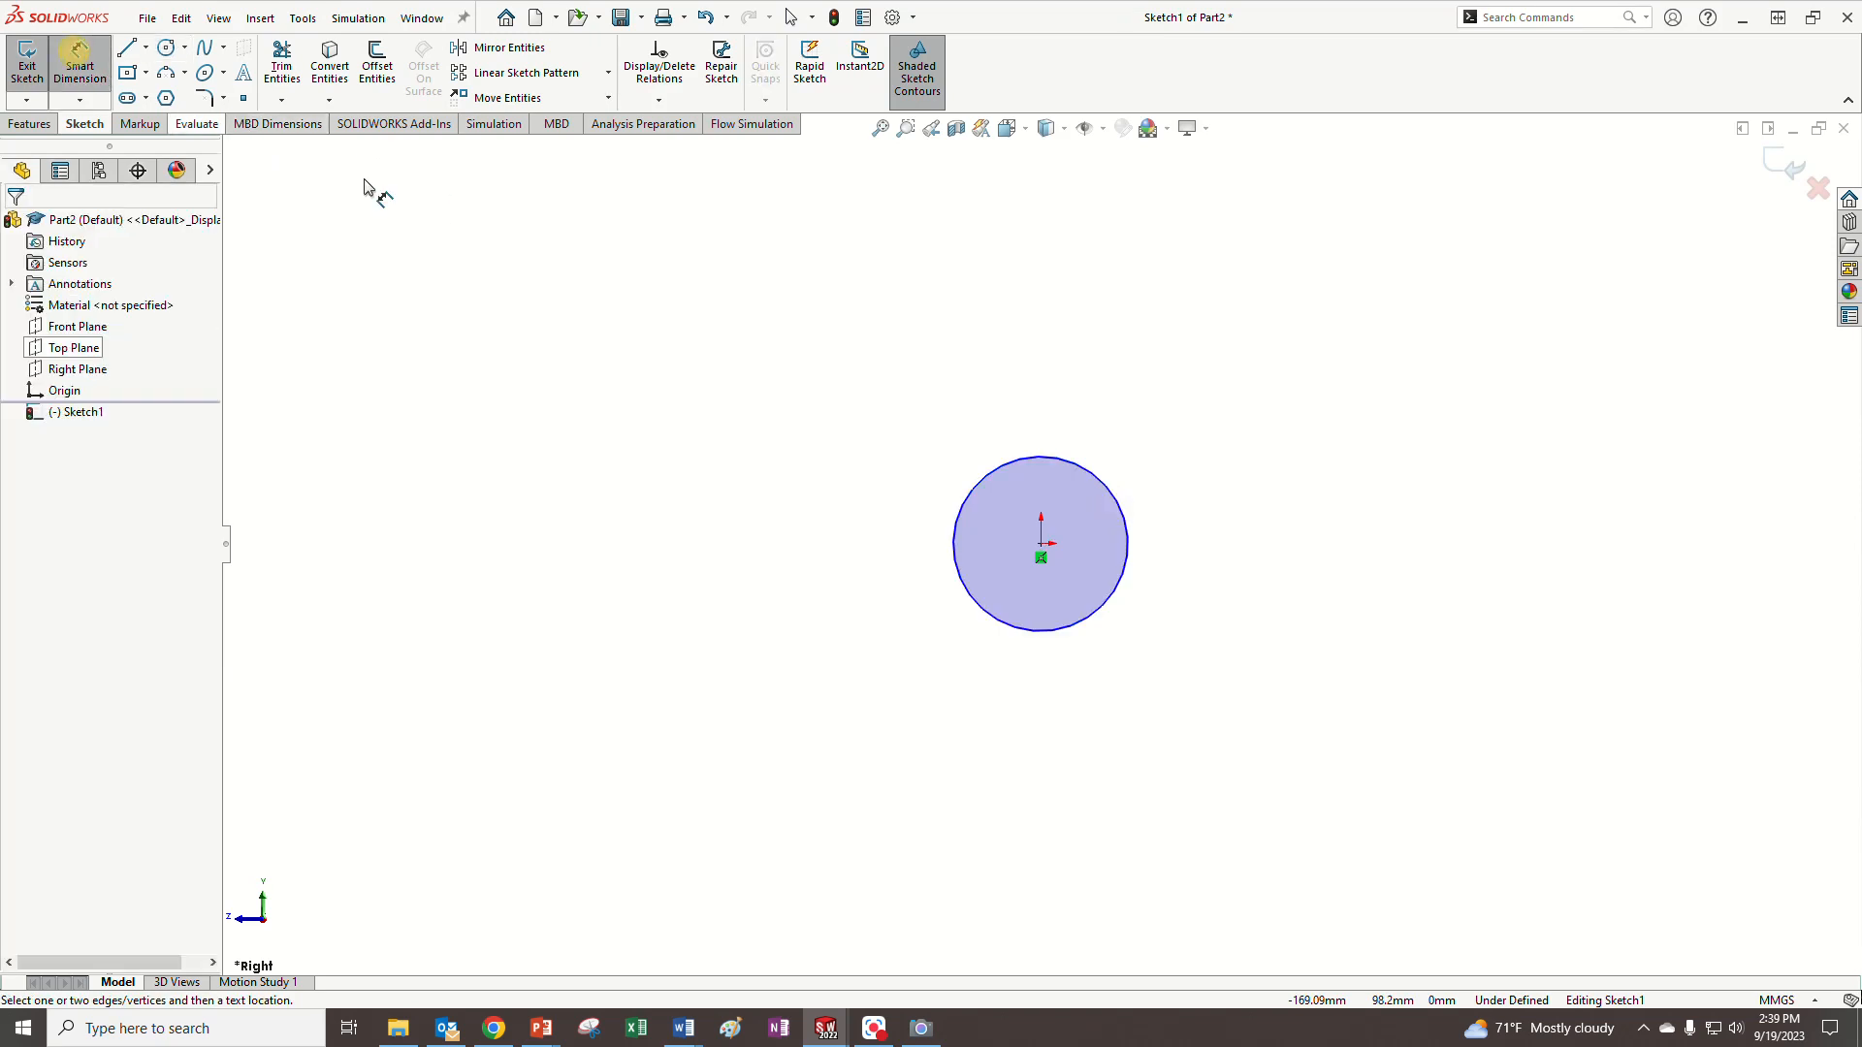
left_click(1087, 474)
left_click(1239, 448)
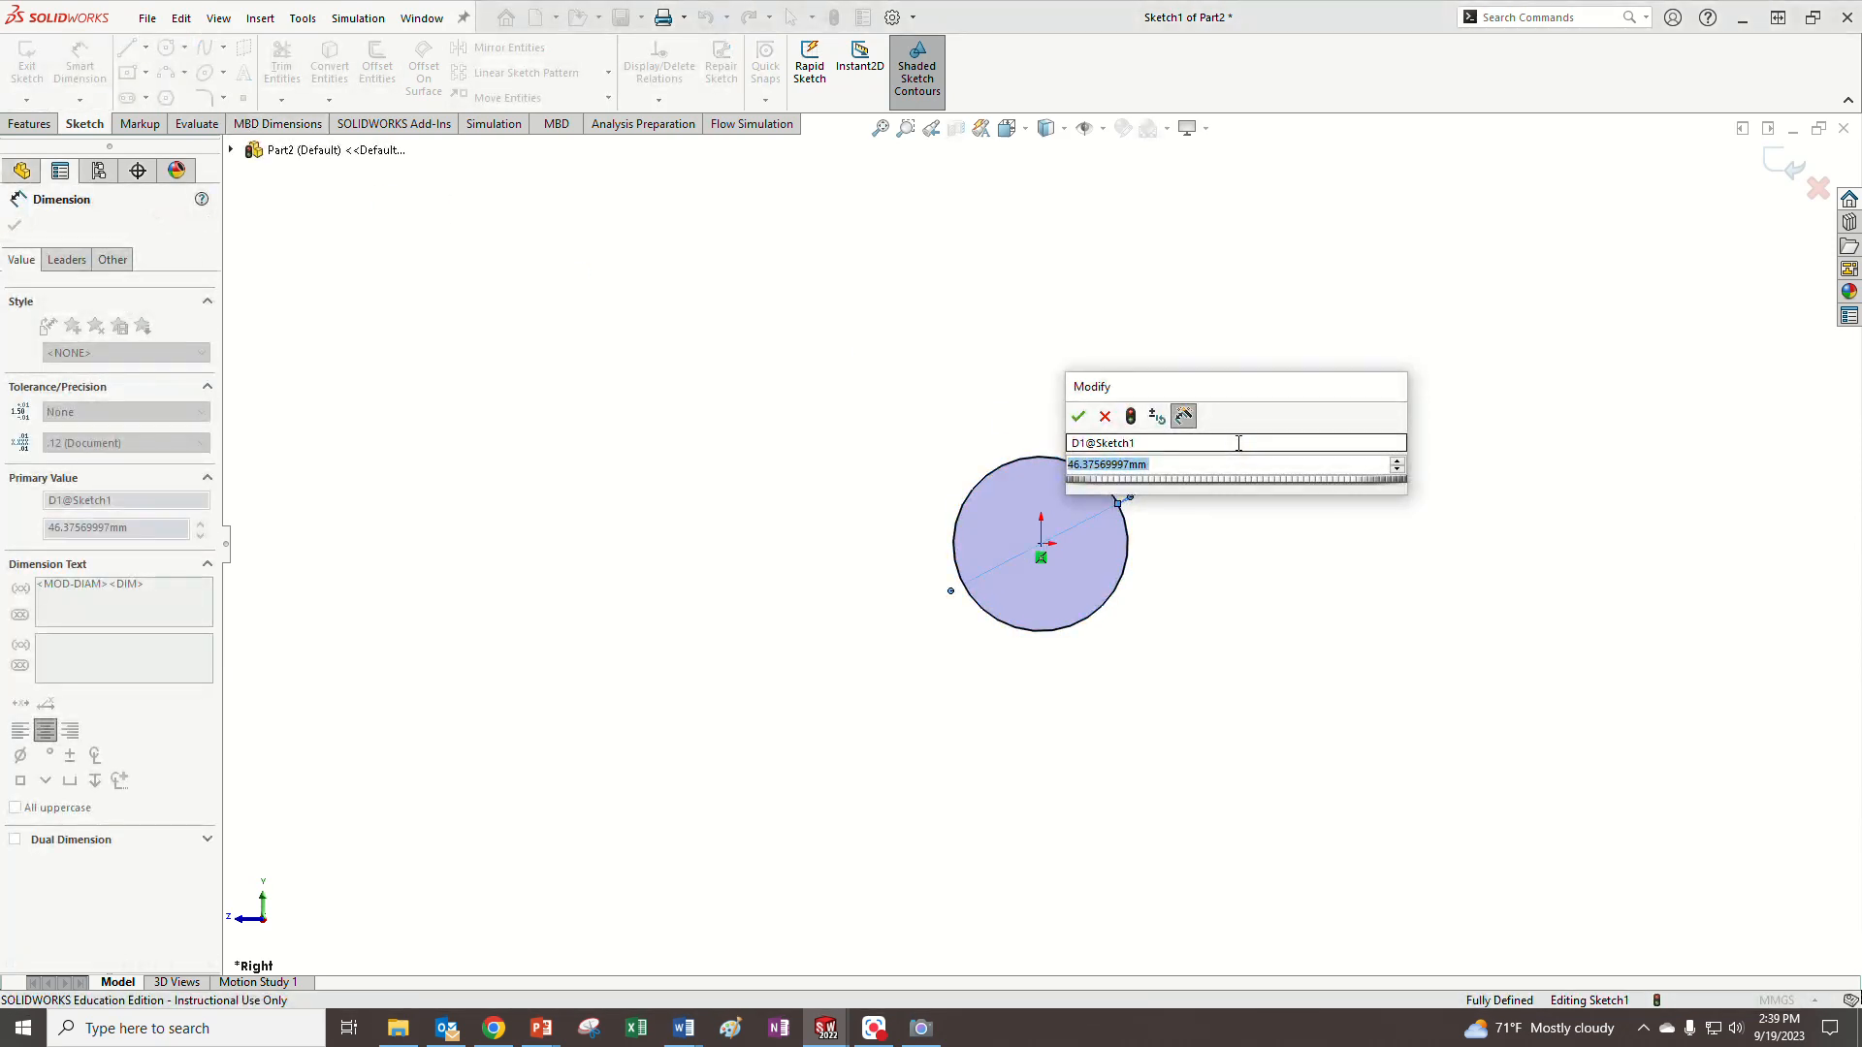
type("6")
key("Return")
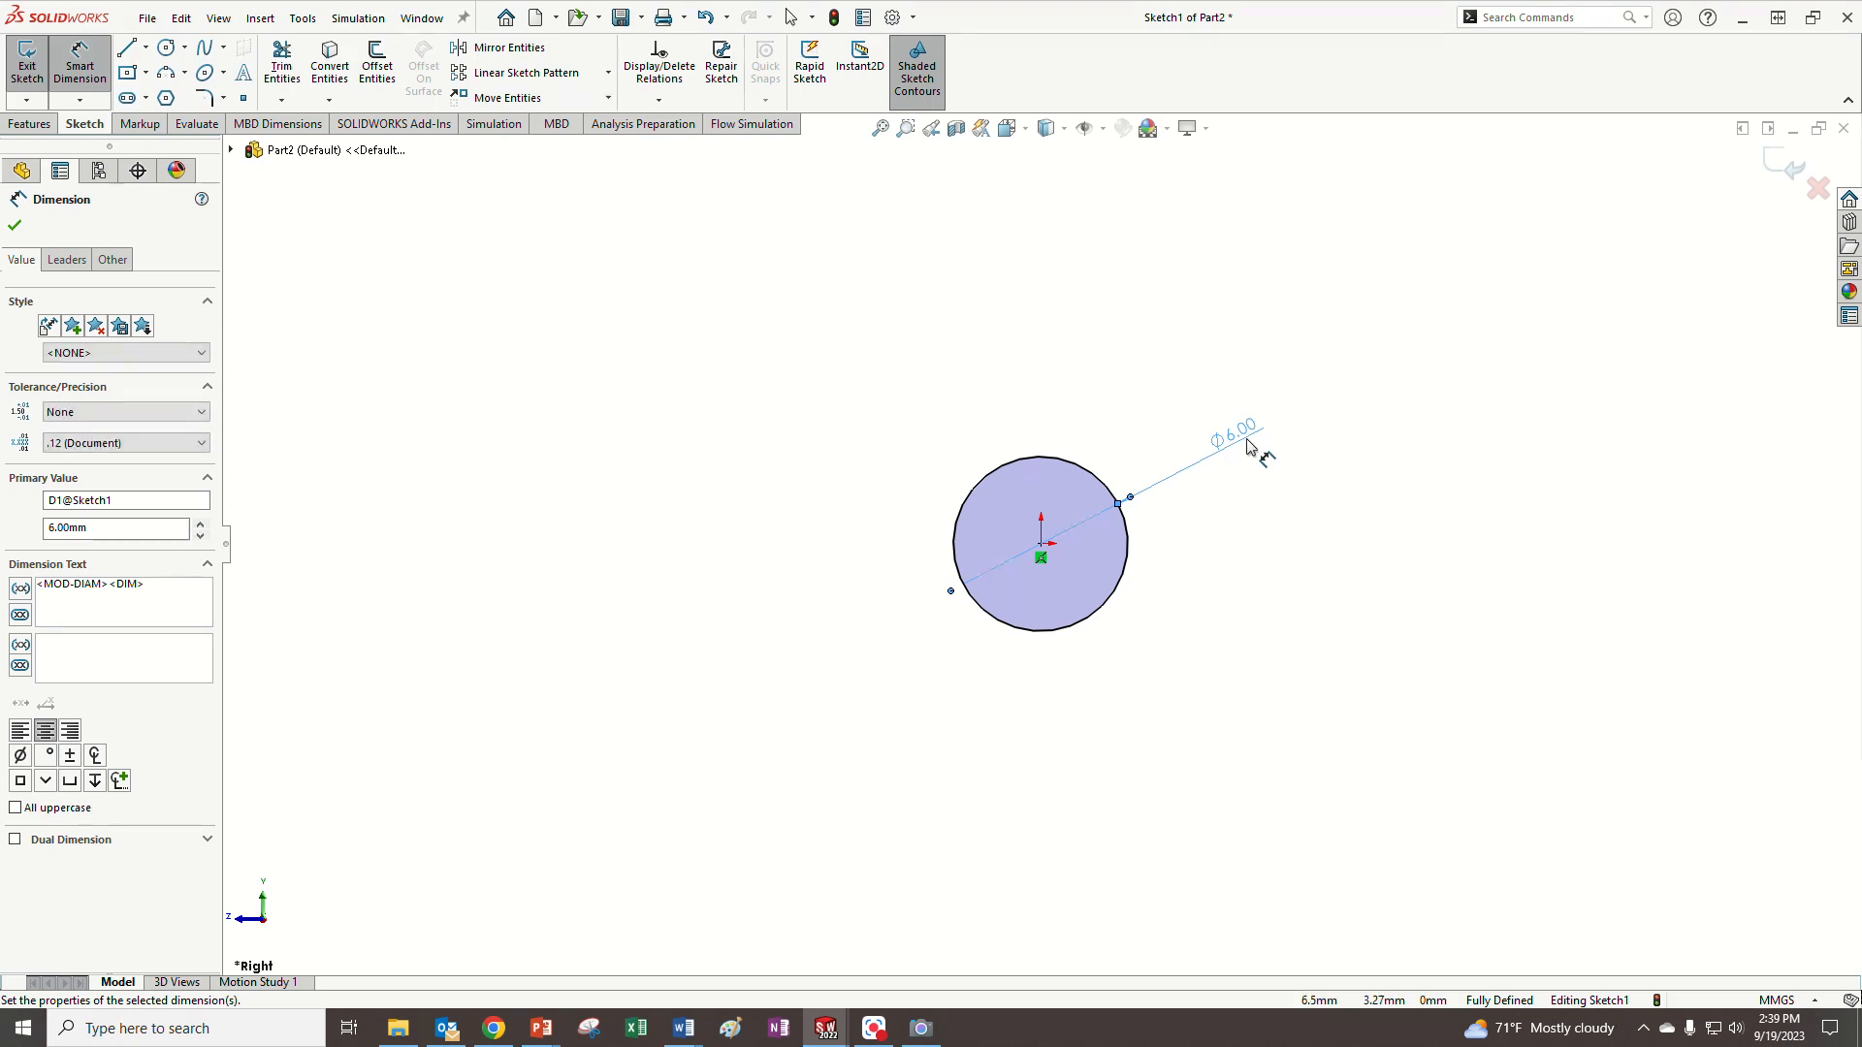
left_click(1792, 165)
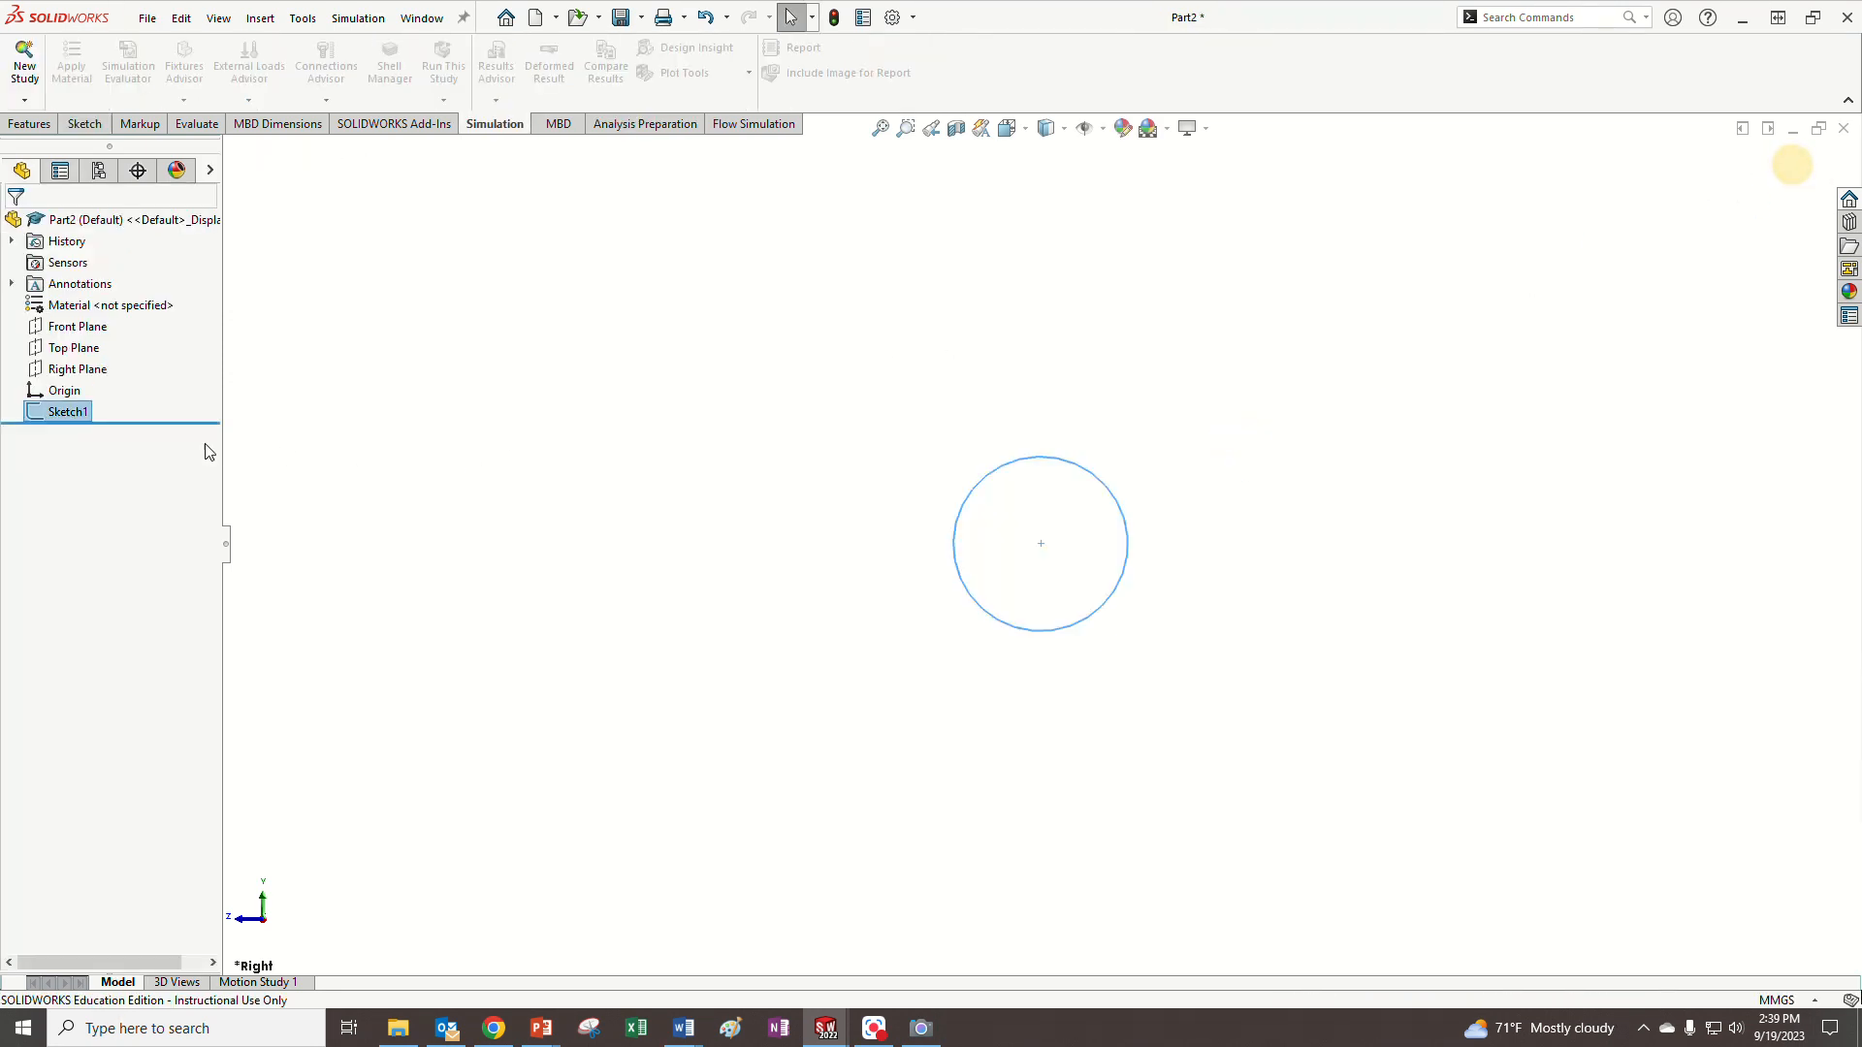
- Start a sketch on the Front Plane and draw a horizontal centerline about 38.6 mm long from the origin in the negative X direction
left_click(240, 921)
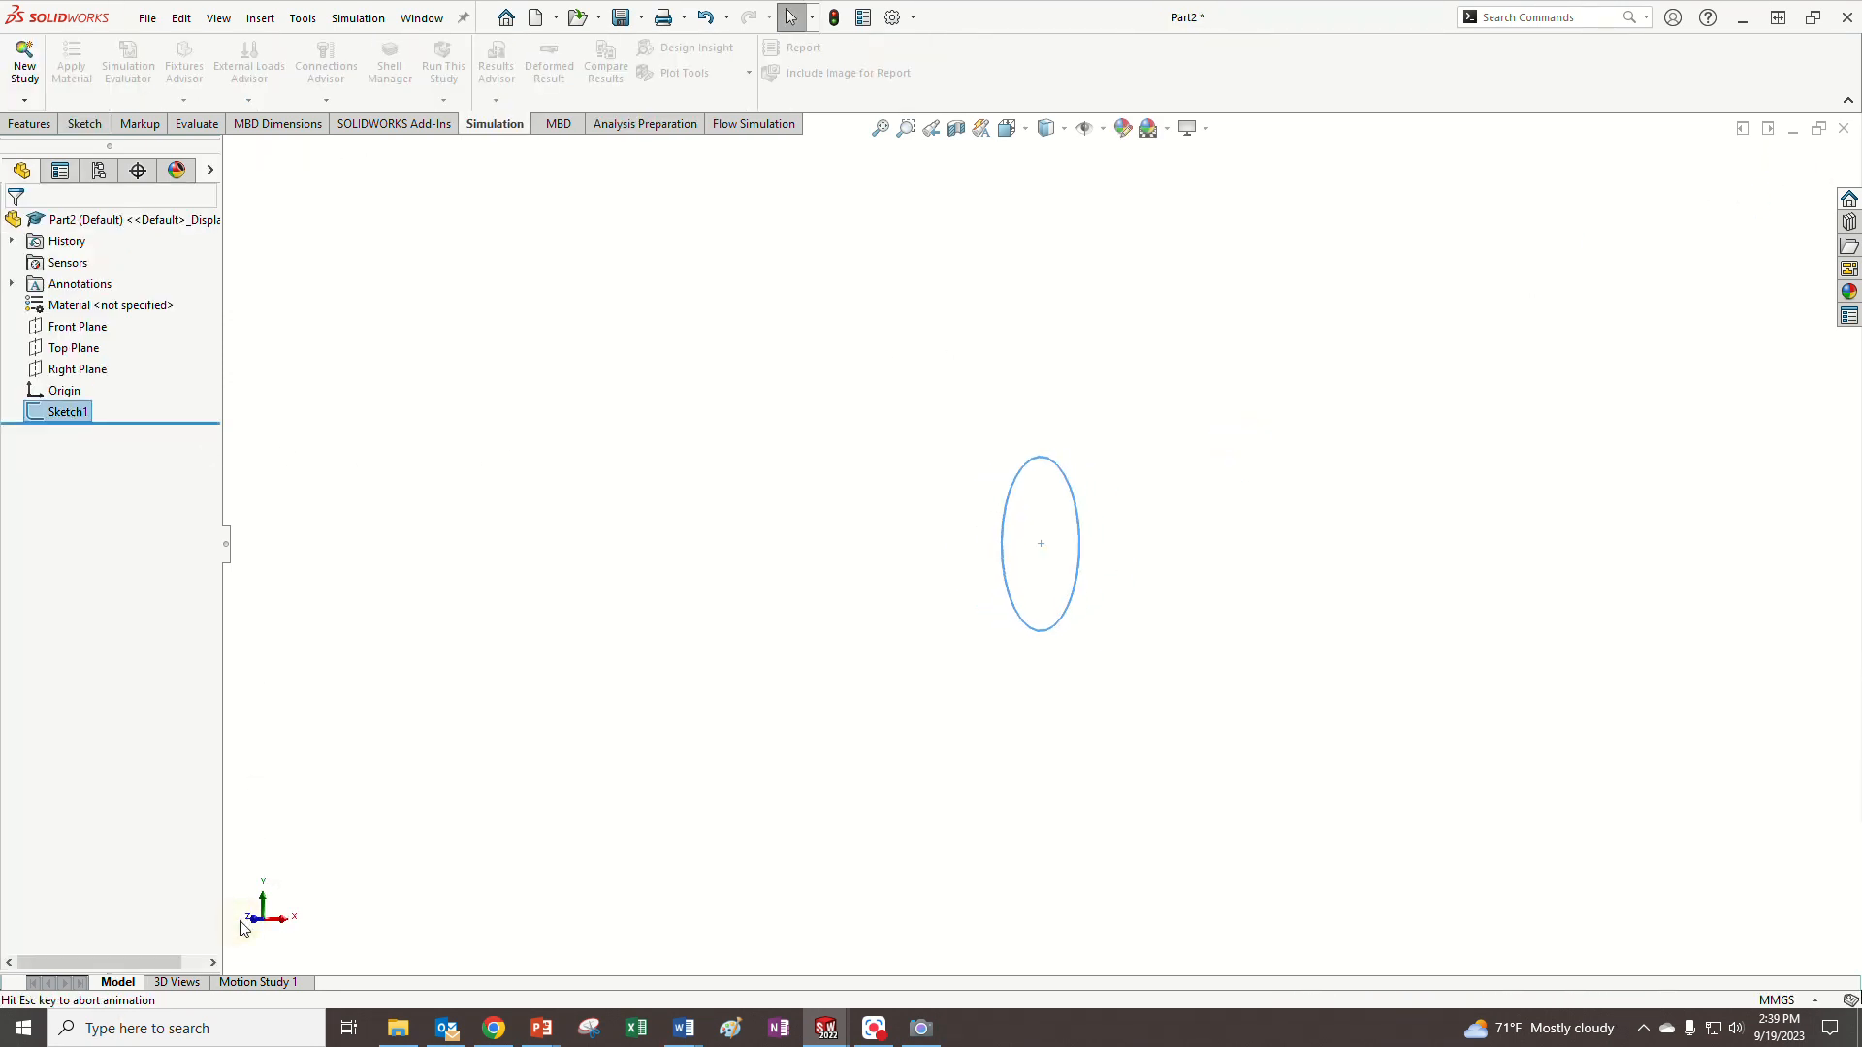
left_click(51, 330)
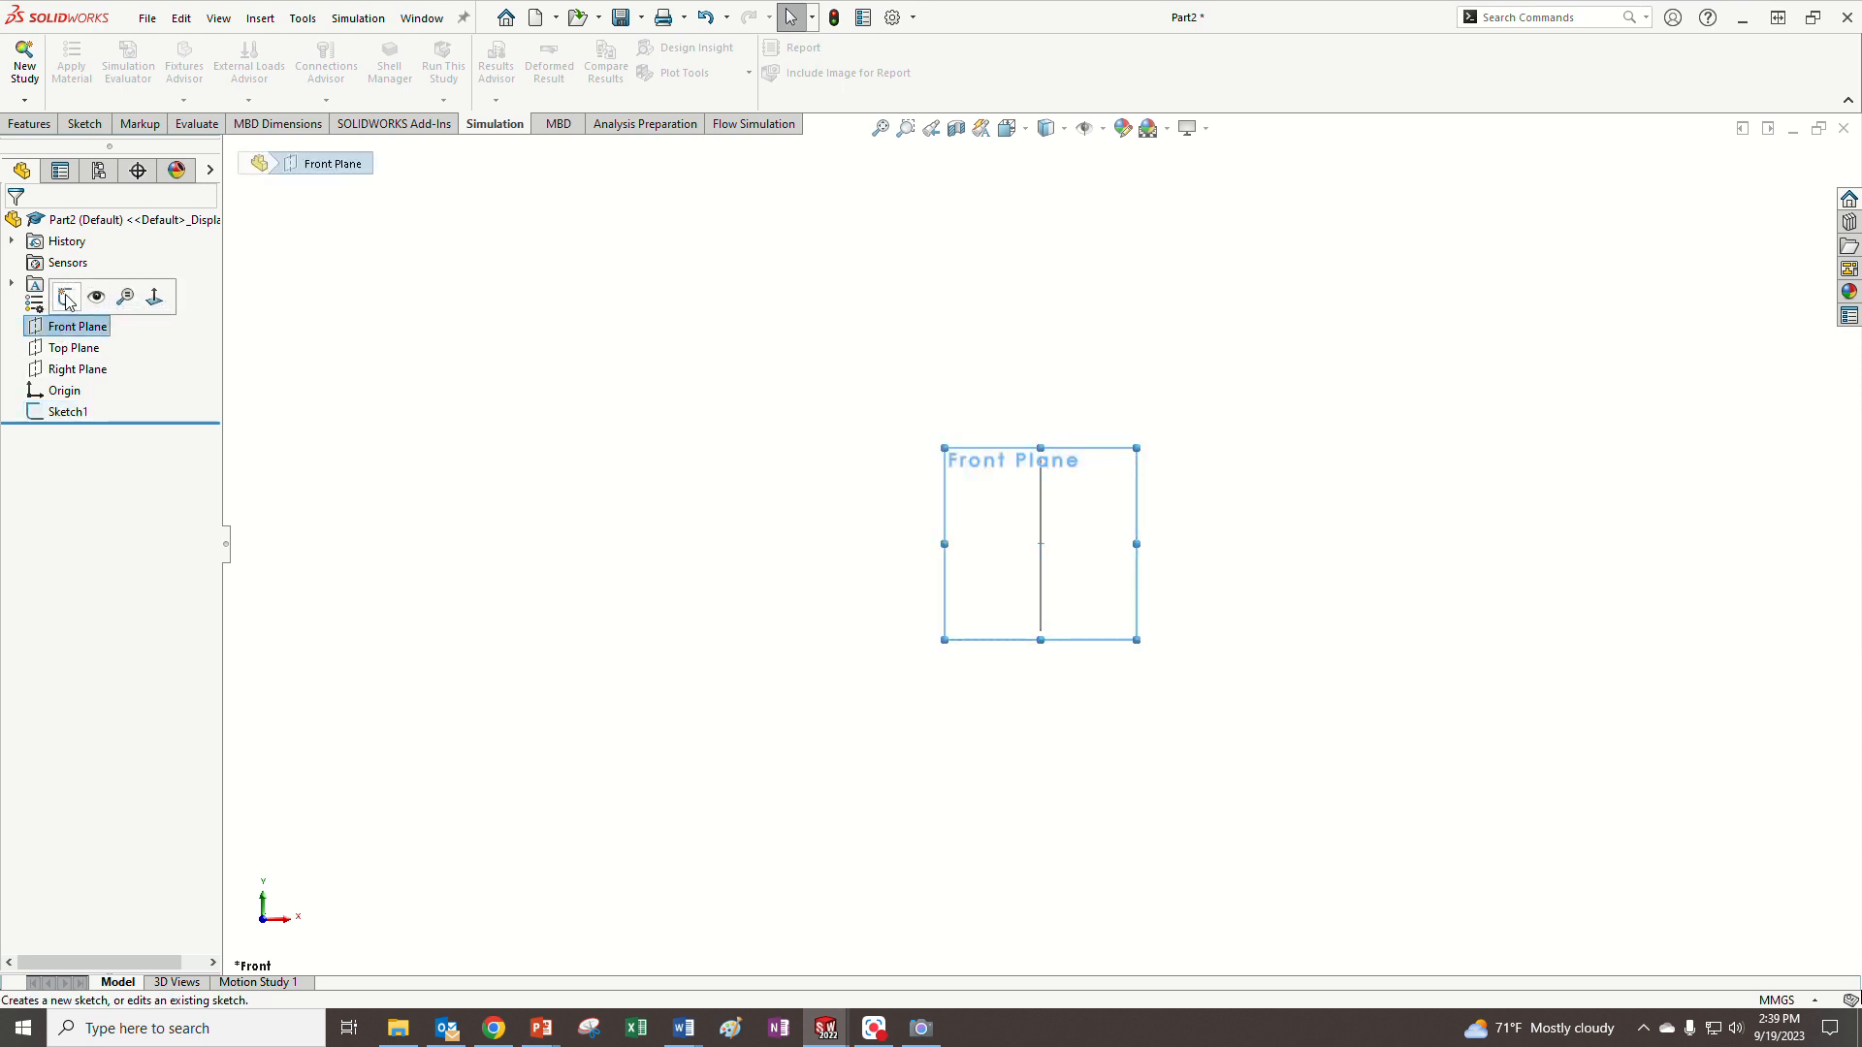
left_click(66, 295)
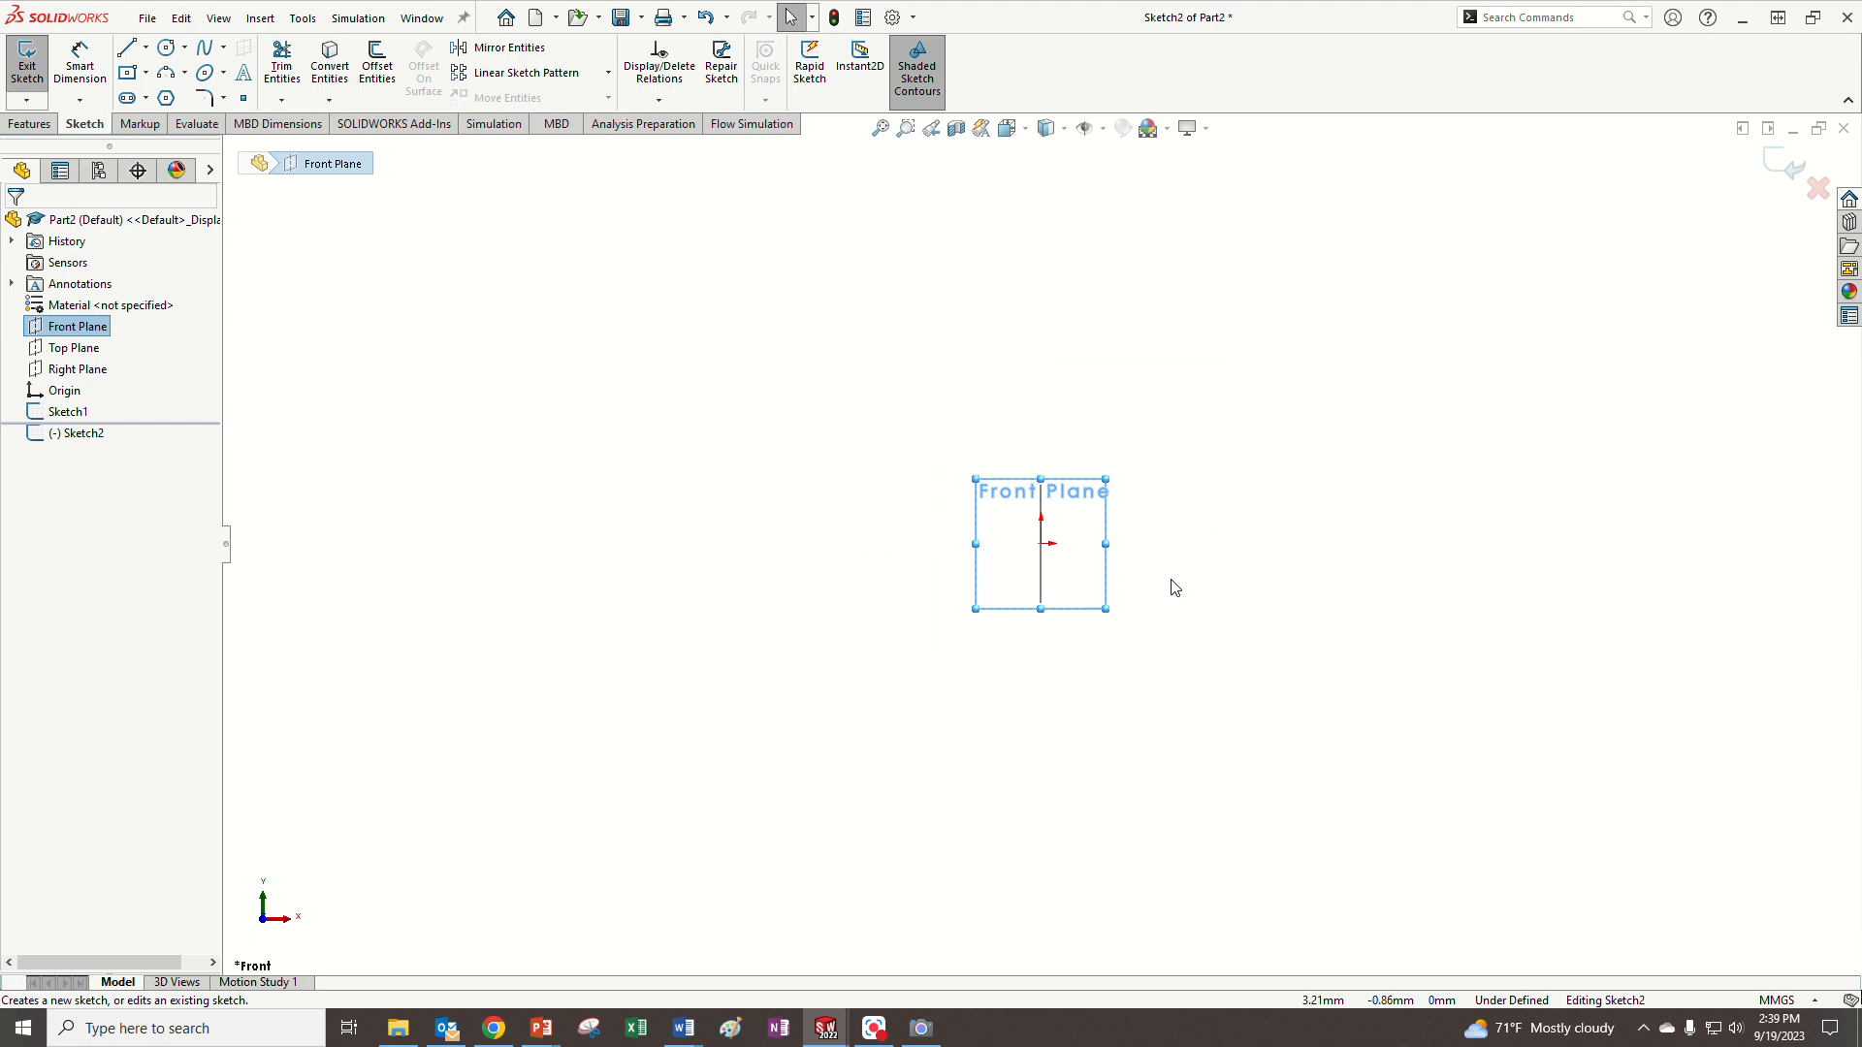
middle_click_drag(1004, 537, 1026, 585)
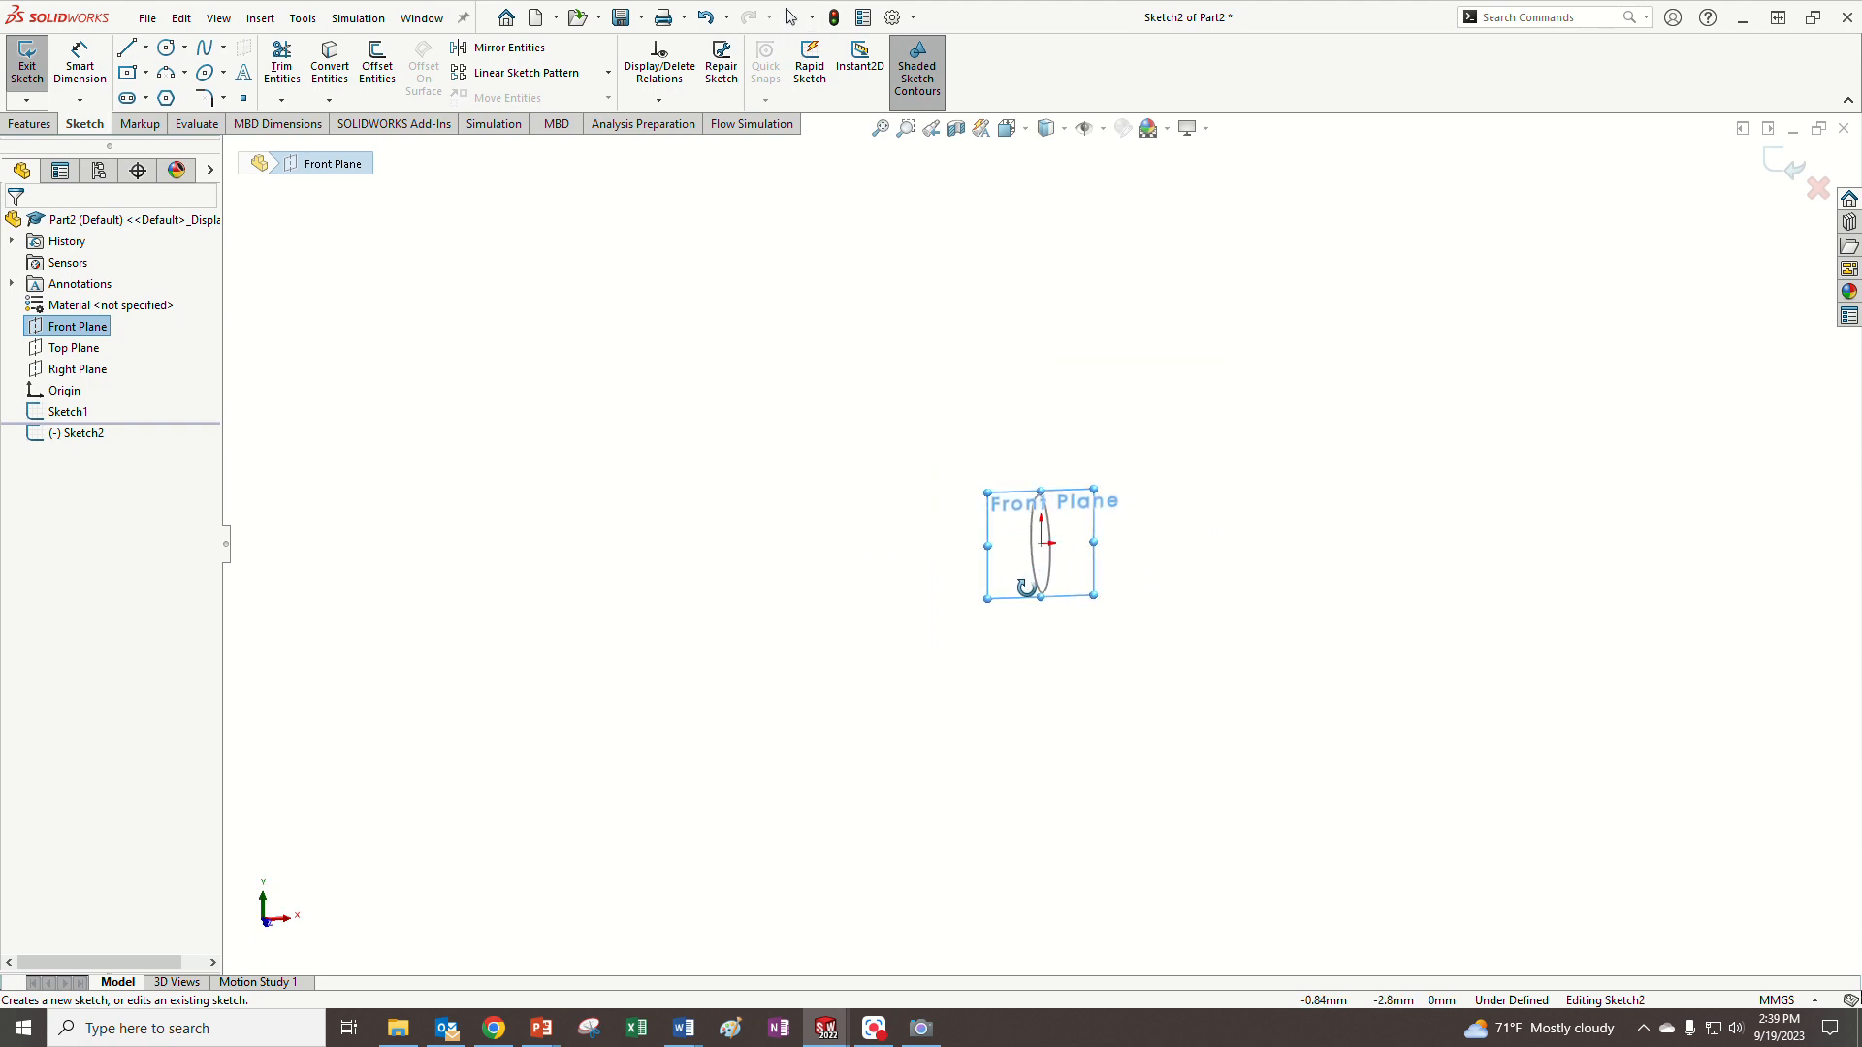
middle_click_drag(846, 579, 893, 549)
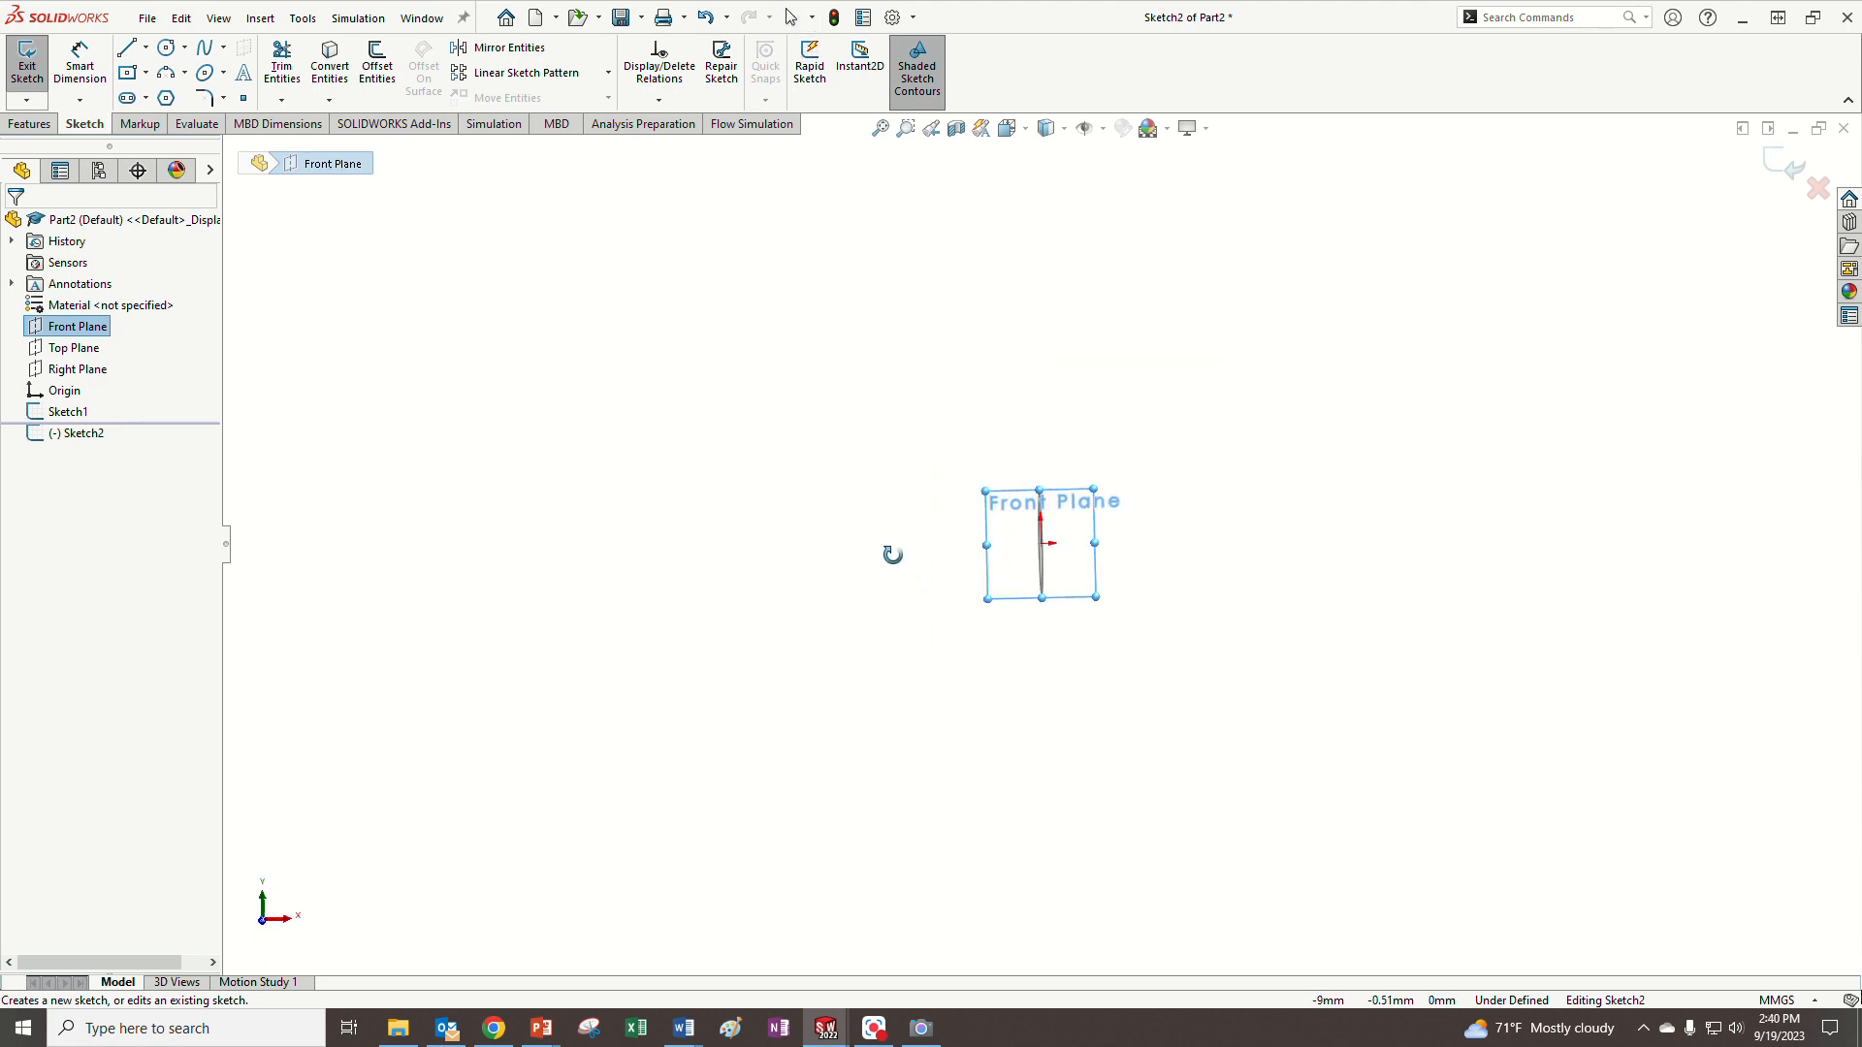
left_click(264, 923)
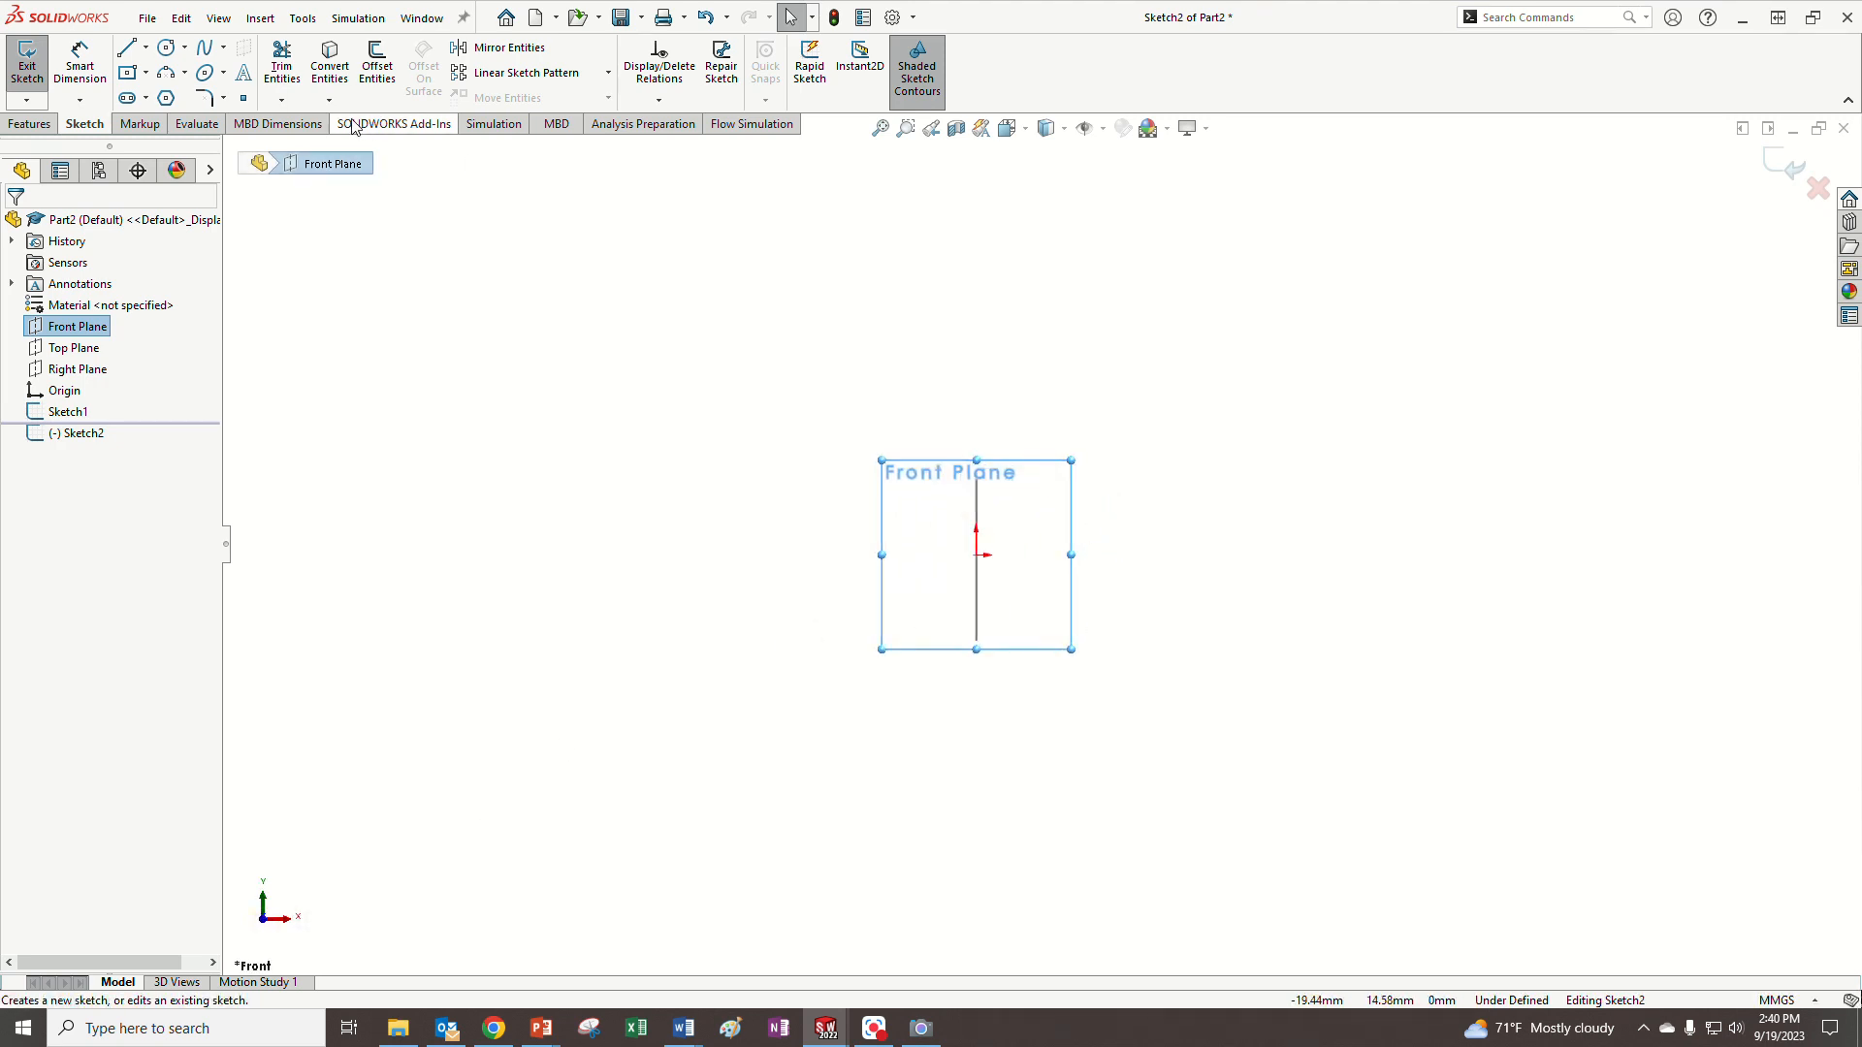
left_click(145, 48)
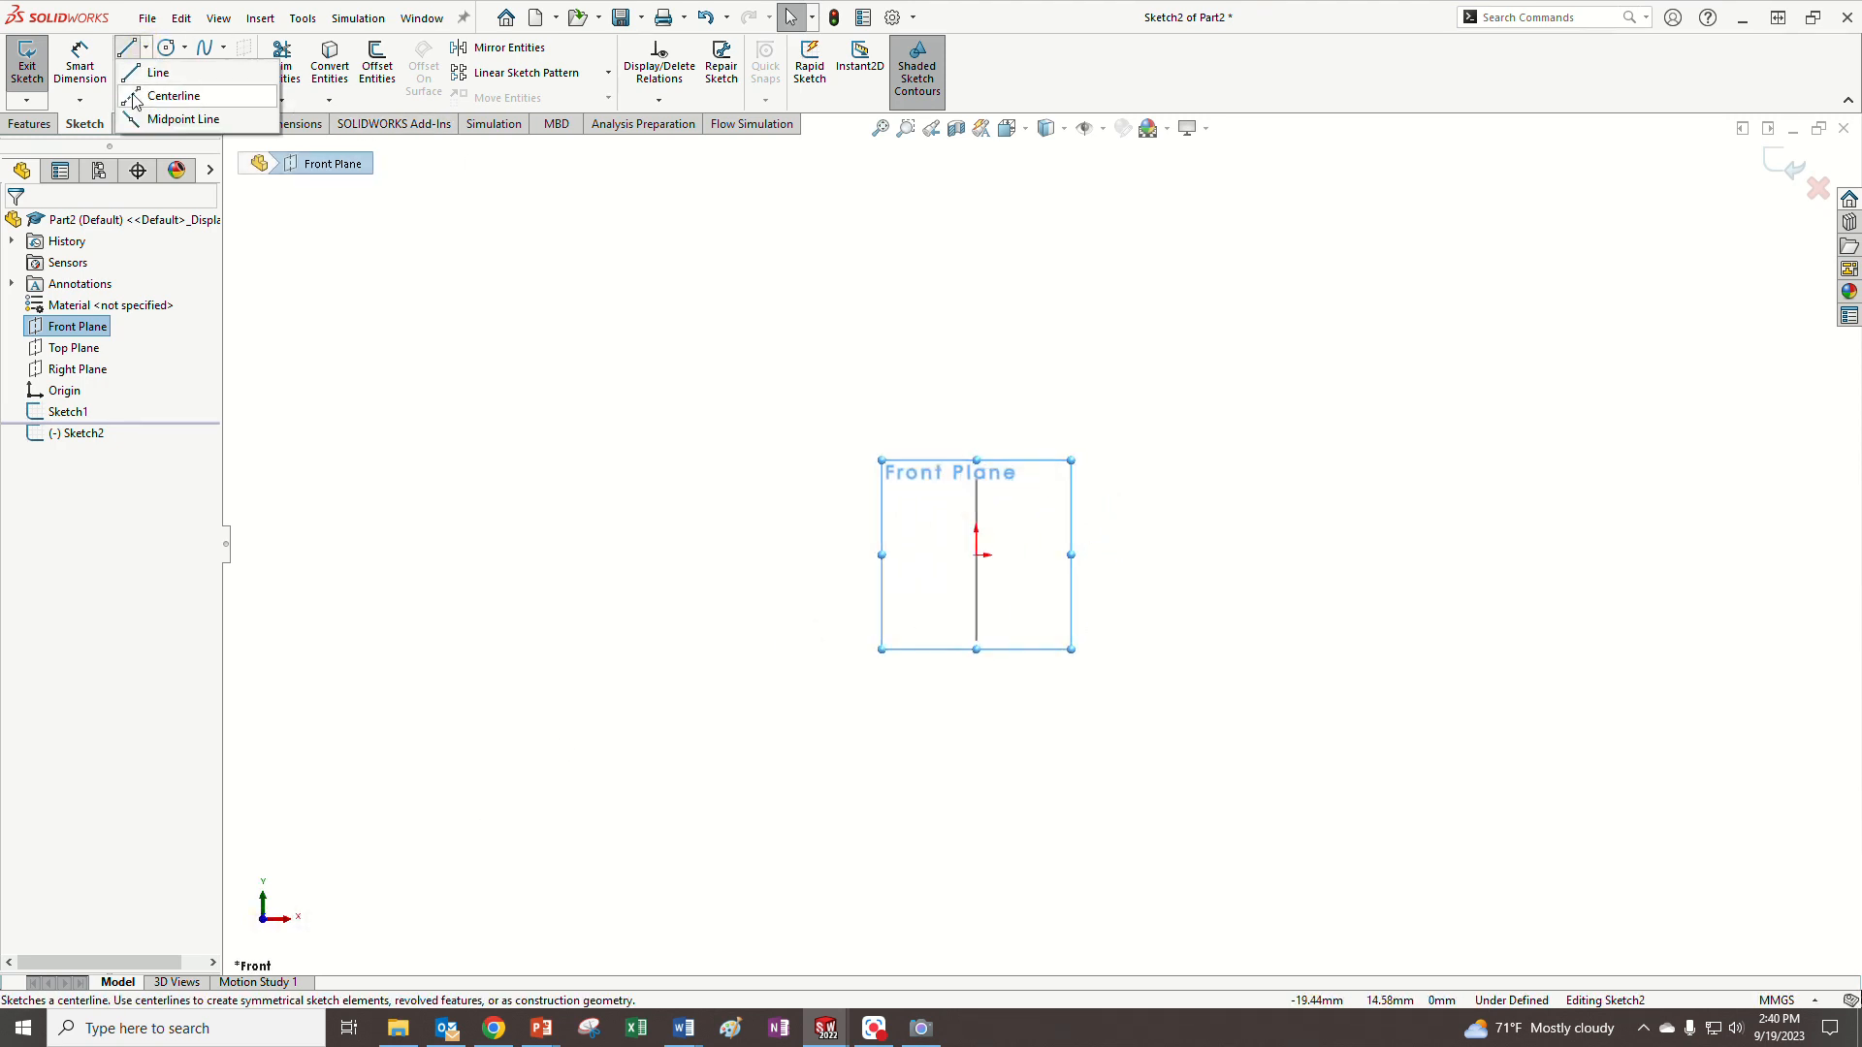
left_click(172, 92)
left_click(976, 554)
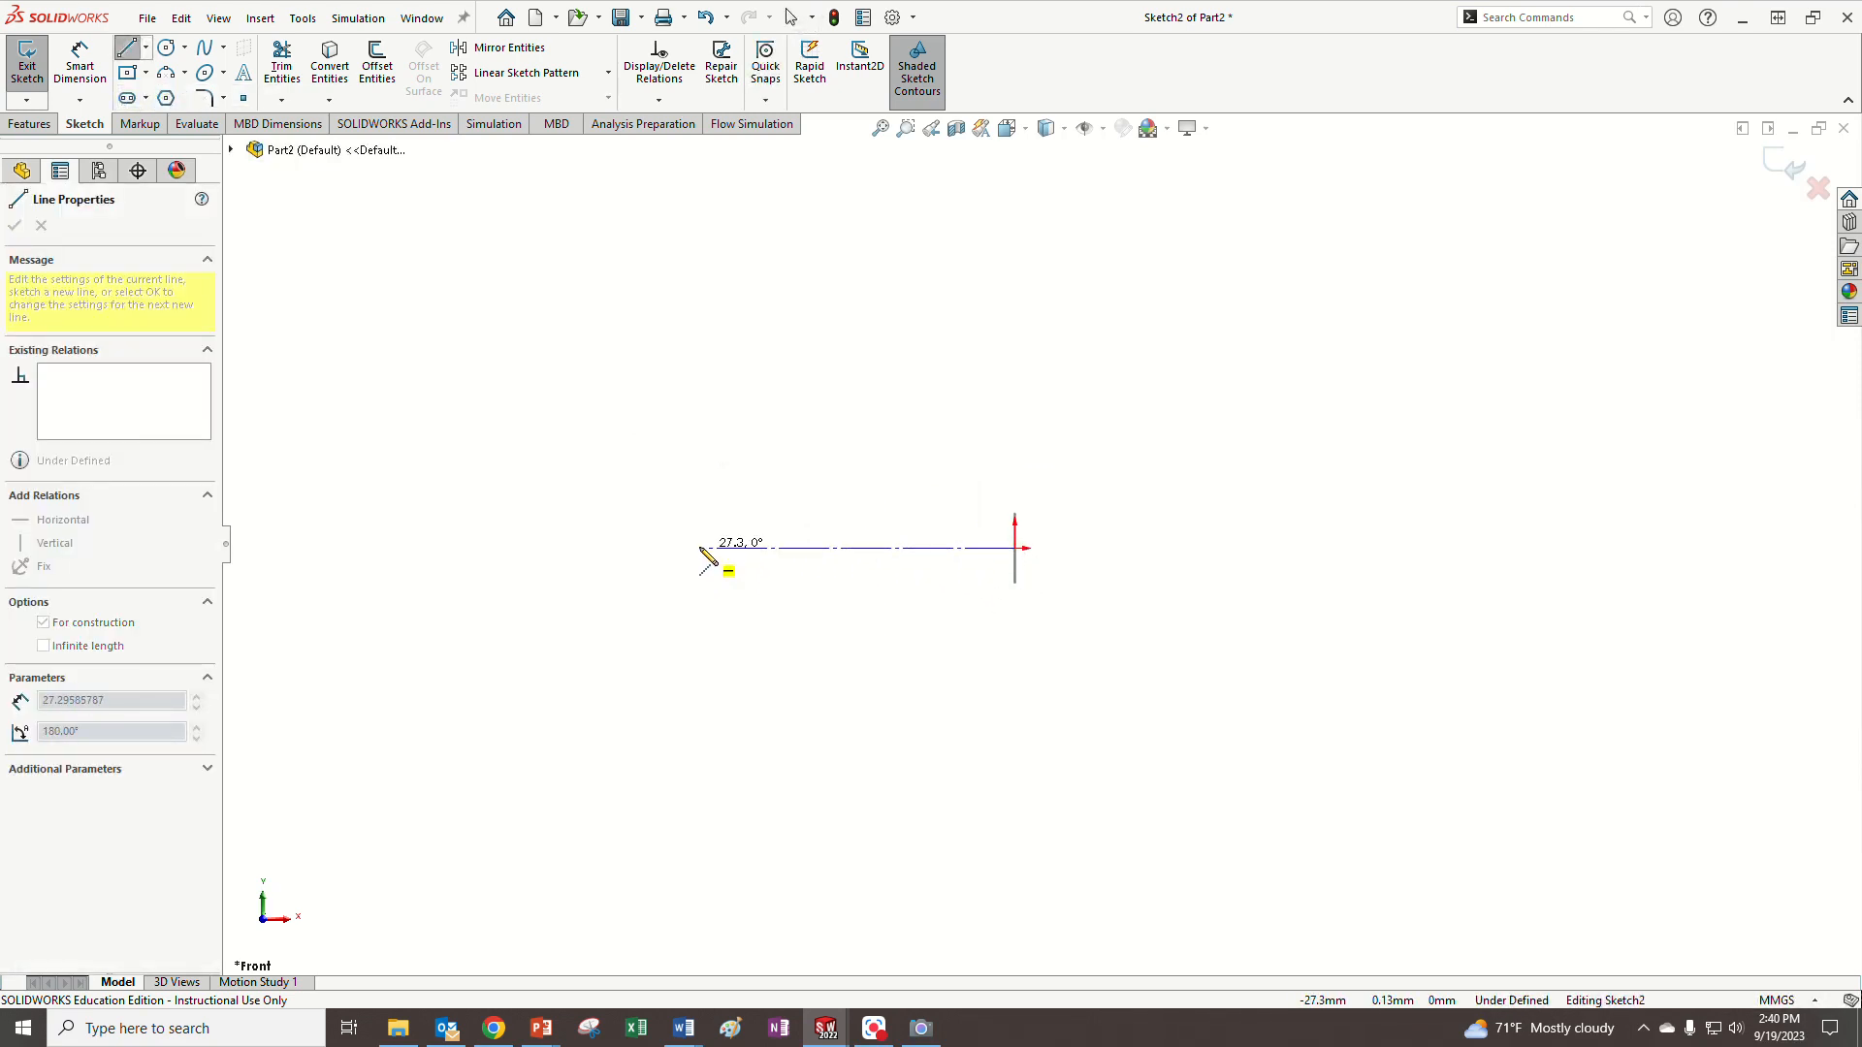
left_click(570, 548)
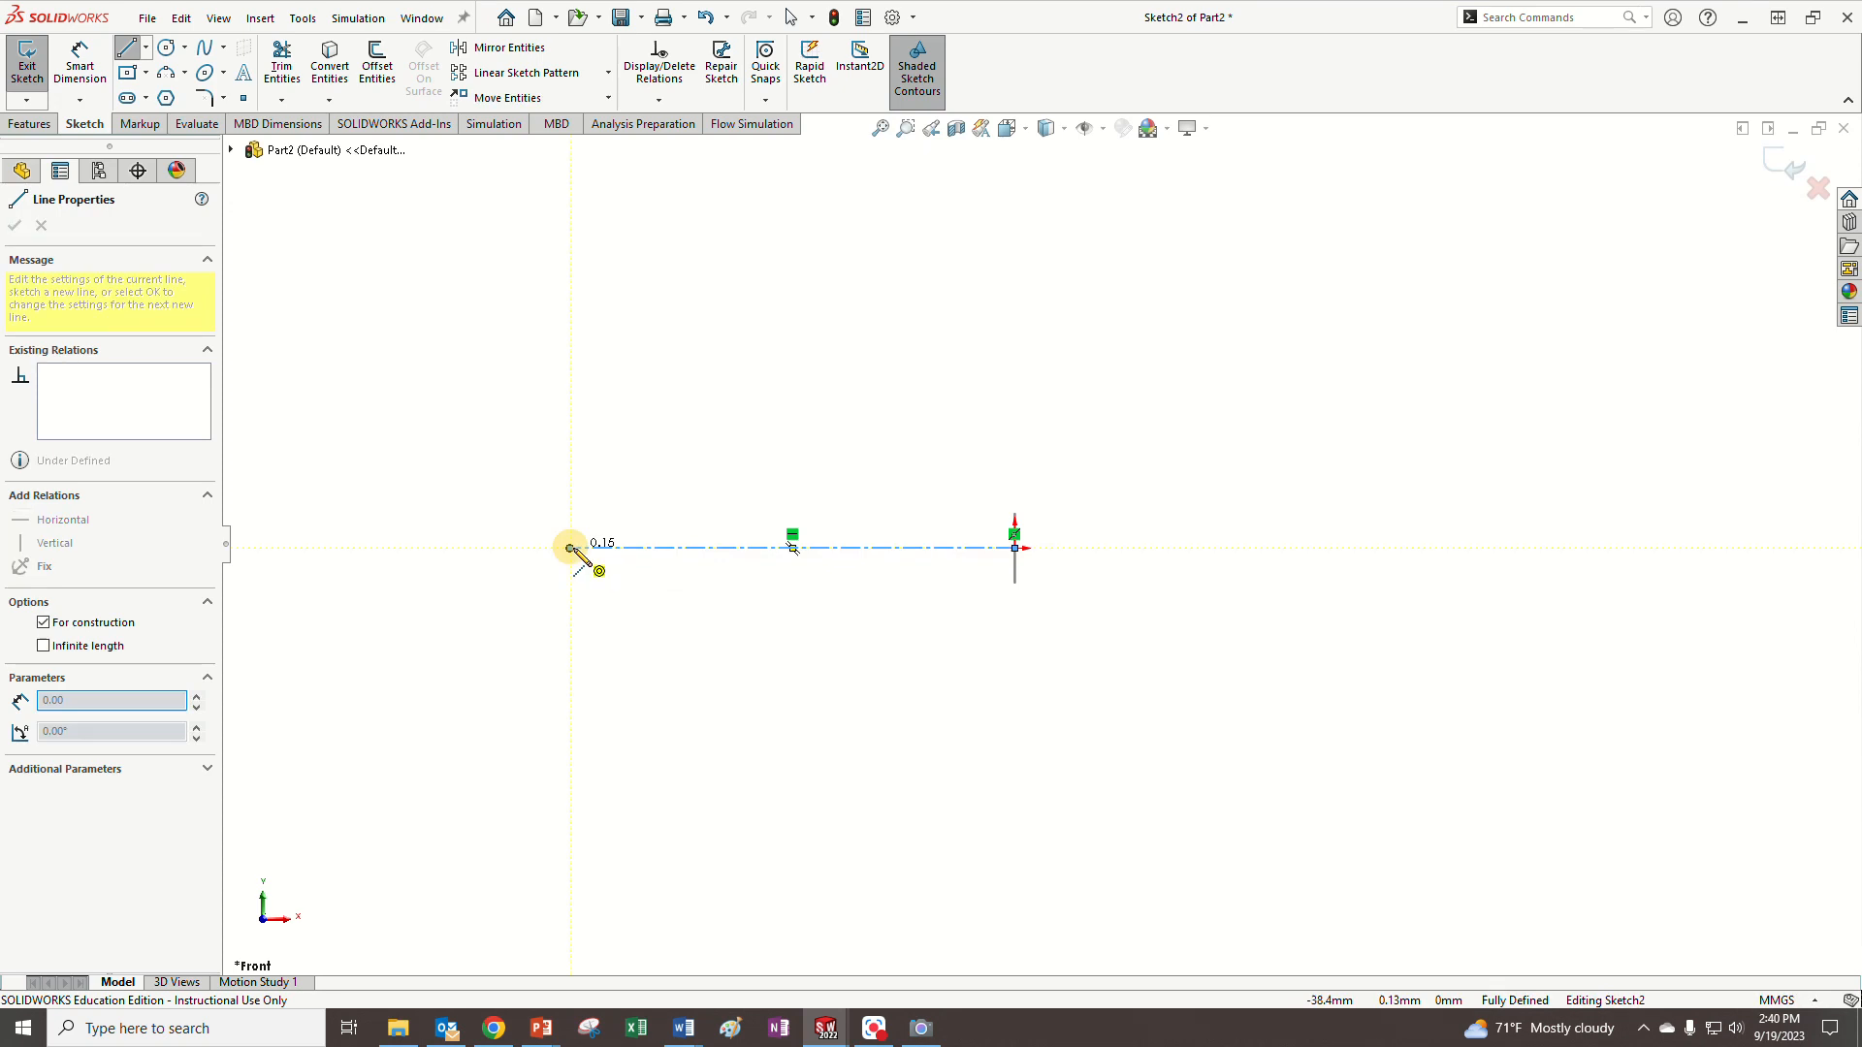
key("Escape")
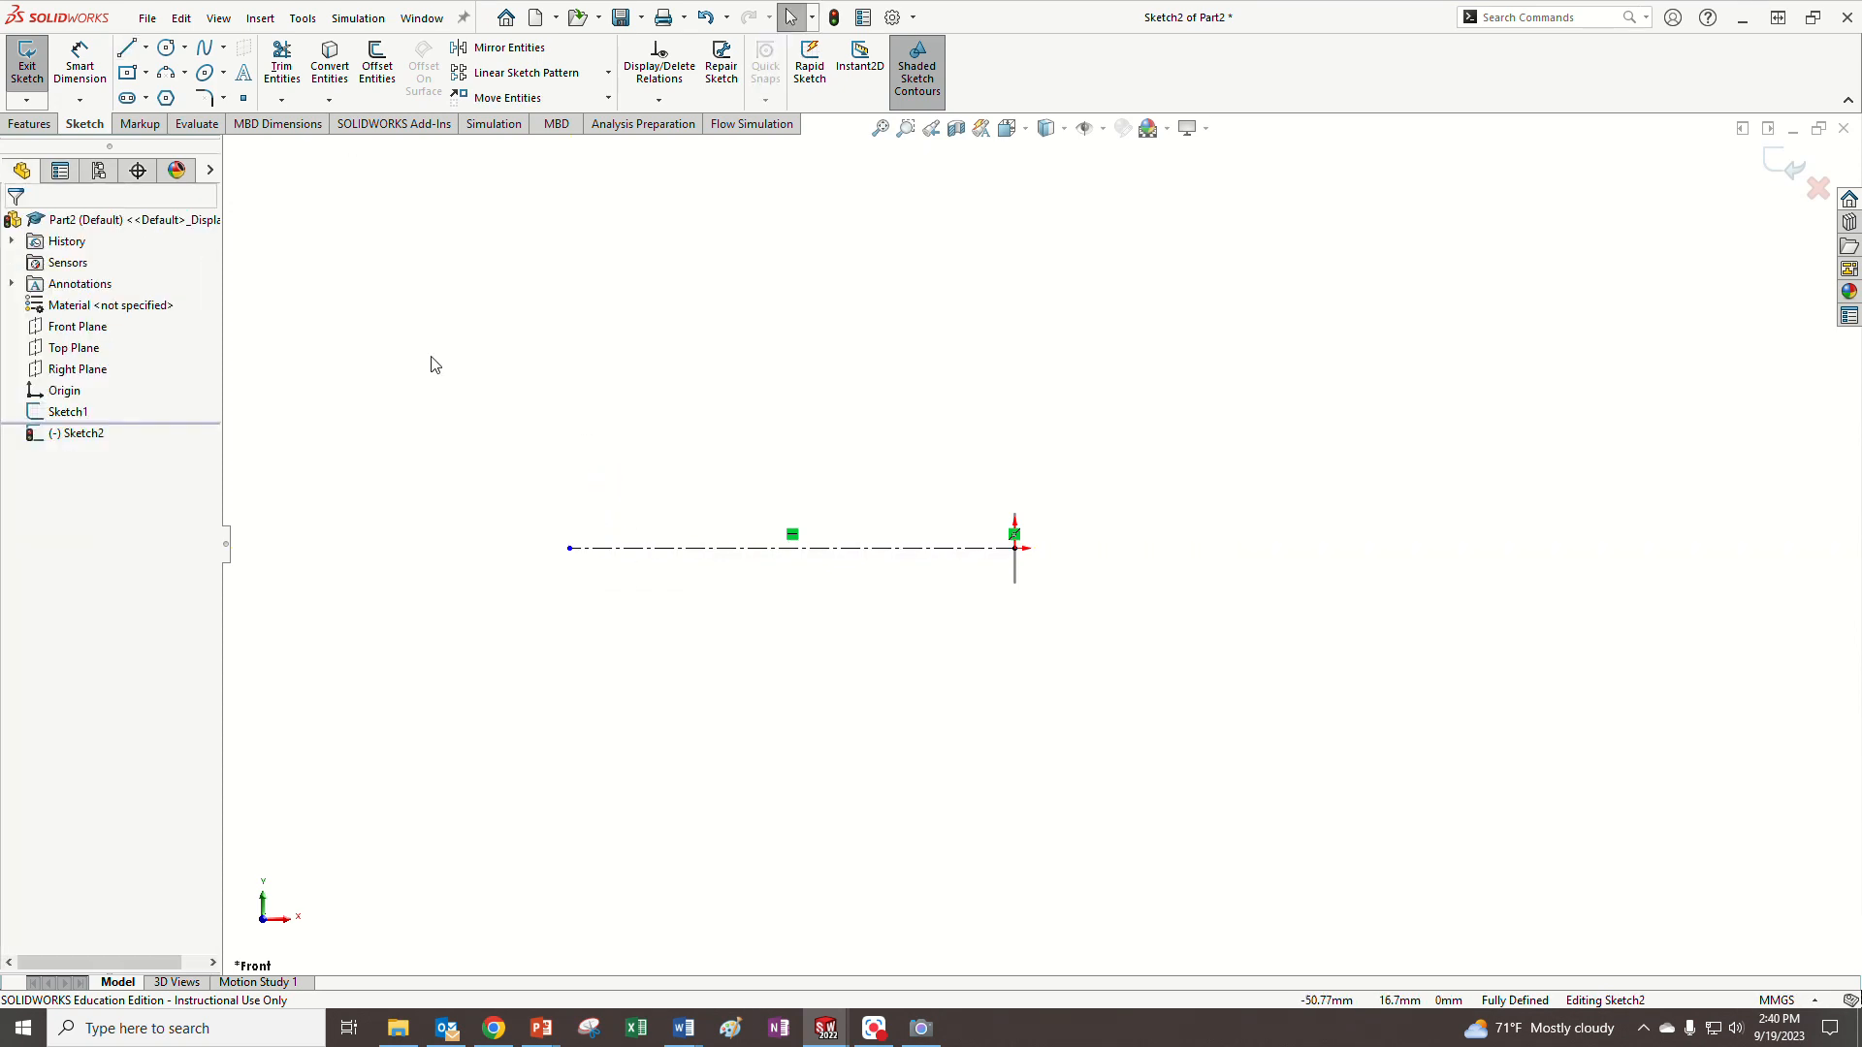
- Sketch a circle of about 21.4 mm radius centered on the centerline's free end
left_click(167, 48)
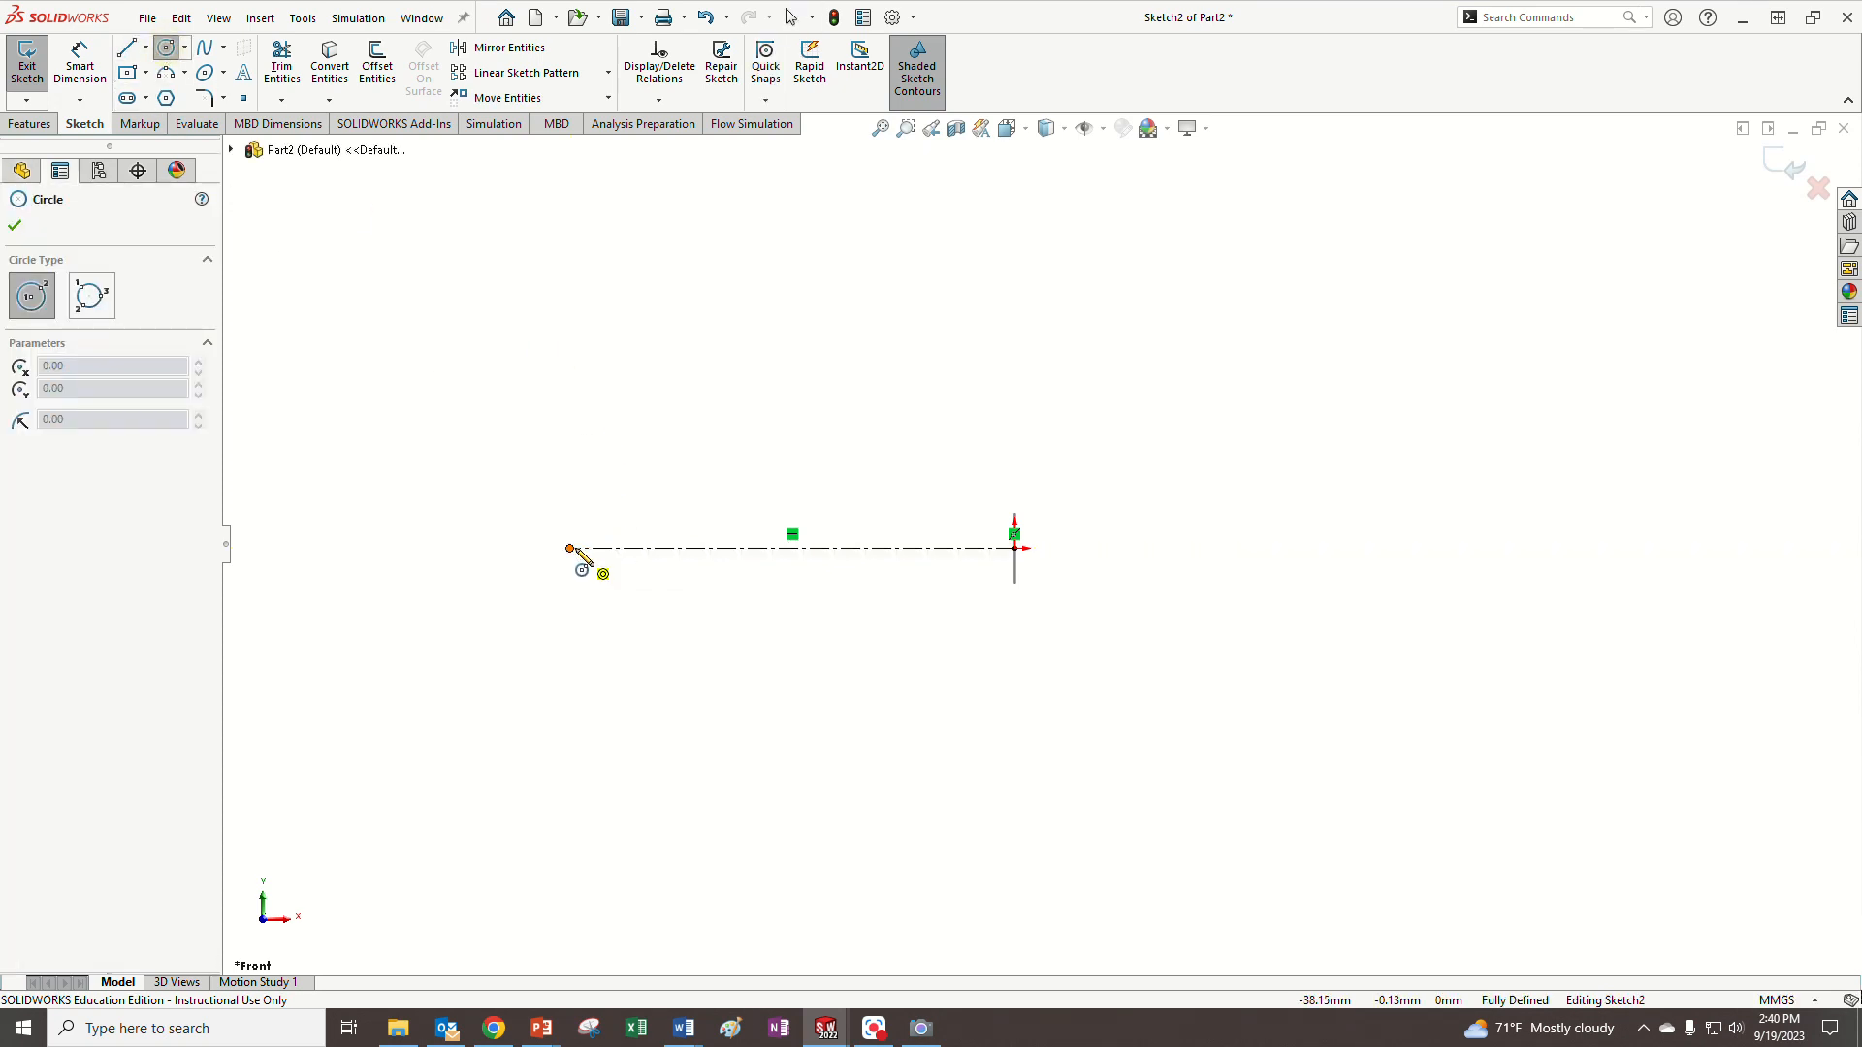
mouse_move(570, 548)
left_mouse_down()
mouse_move(802, 504)
mouse_move(810, 485)
left_mouse_up()
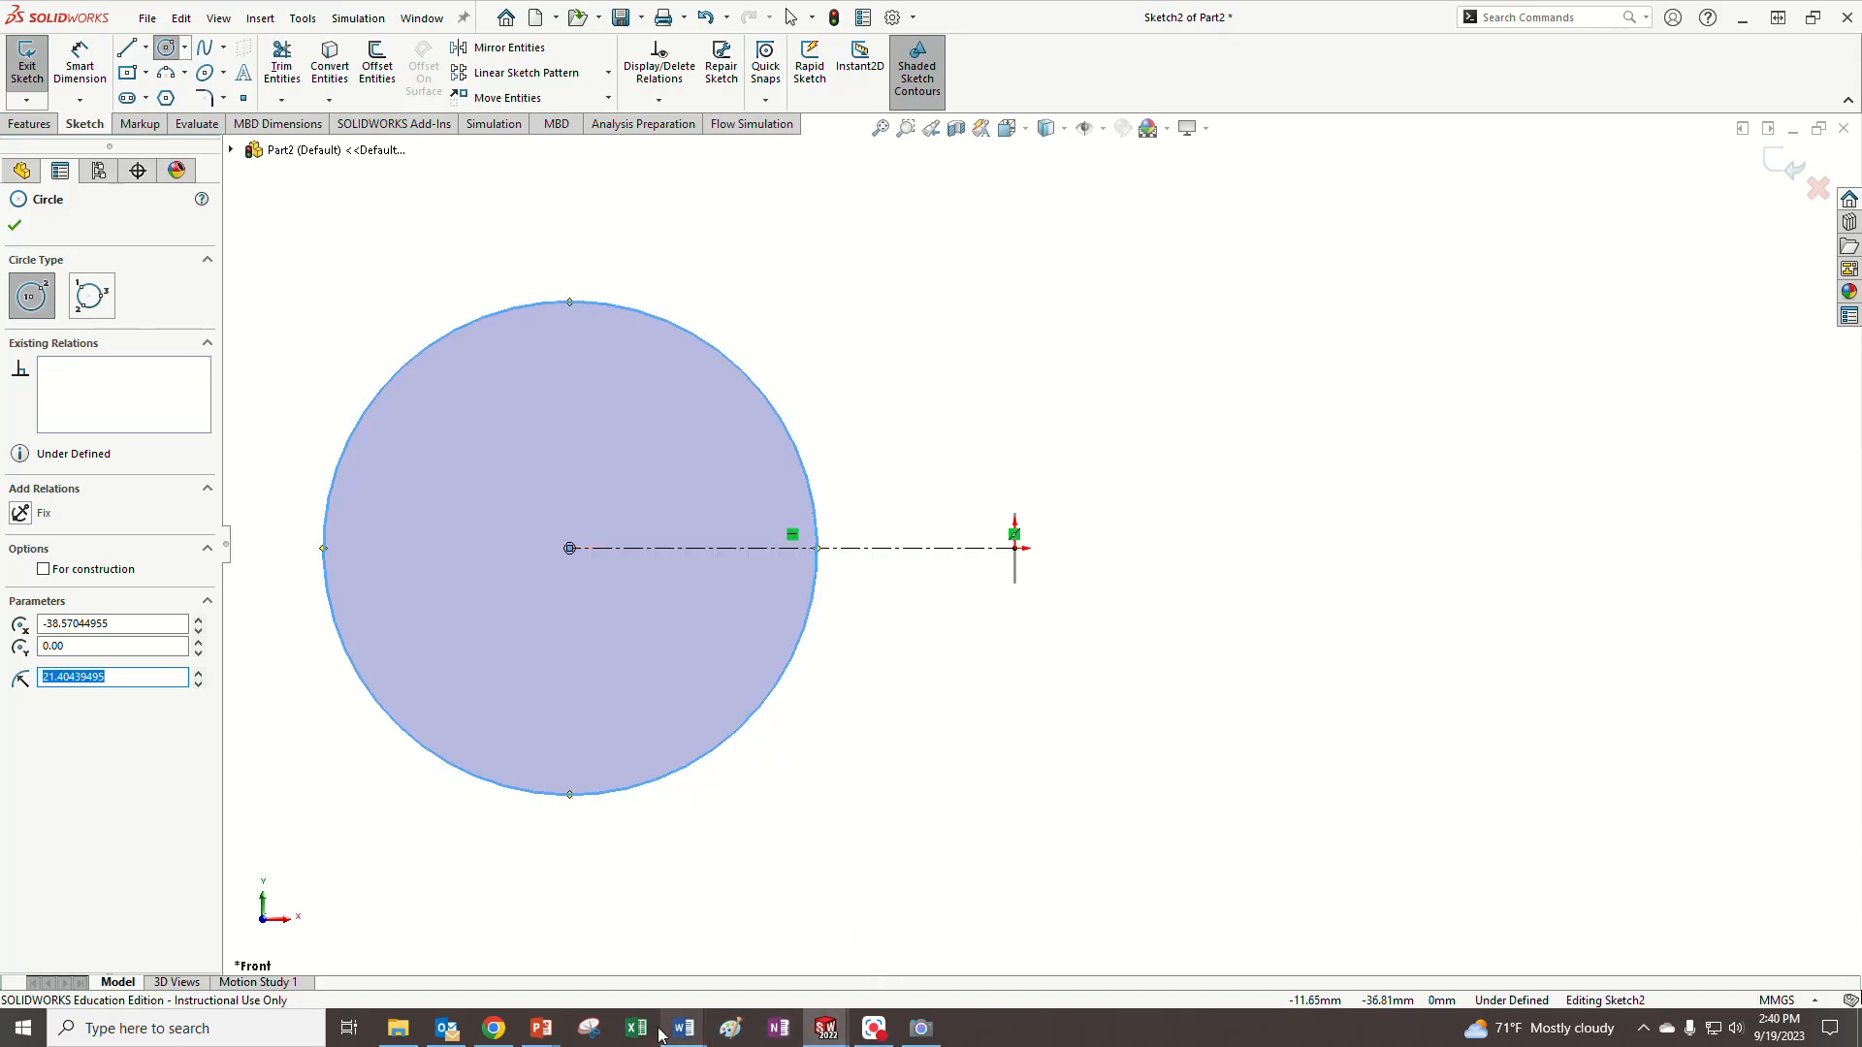
- Consult the eyebolt problem statement in PowerPoint, return to SOLIDWORKS and set the large circle's diameter to 26 mm
mouse_move(541, 1028)
left_click(644, 948)
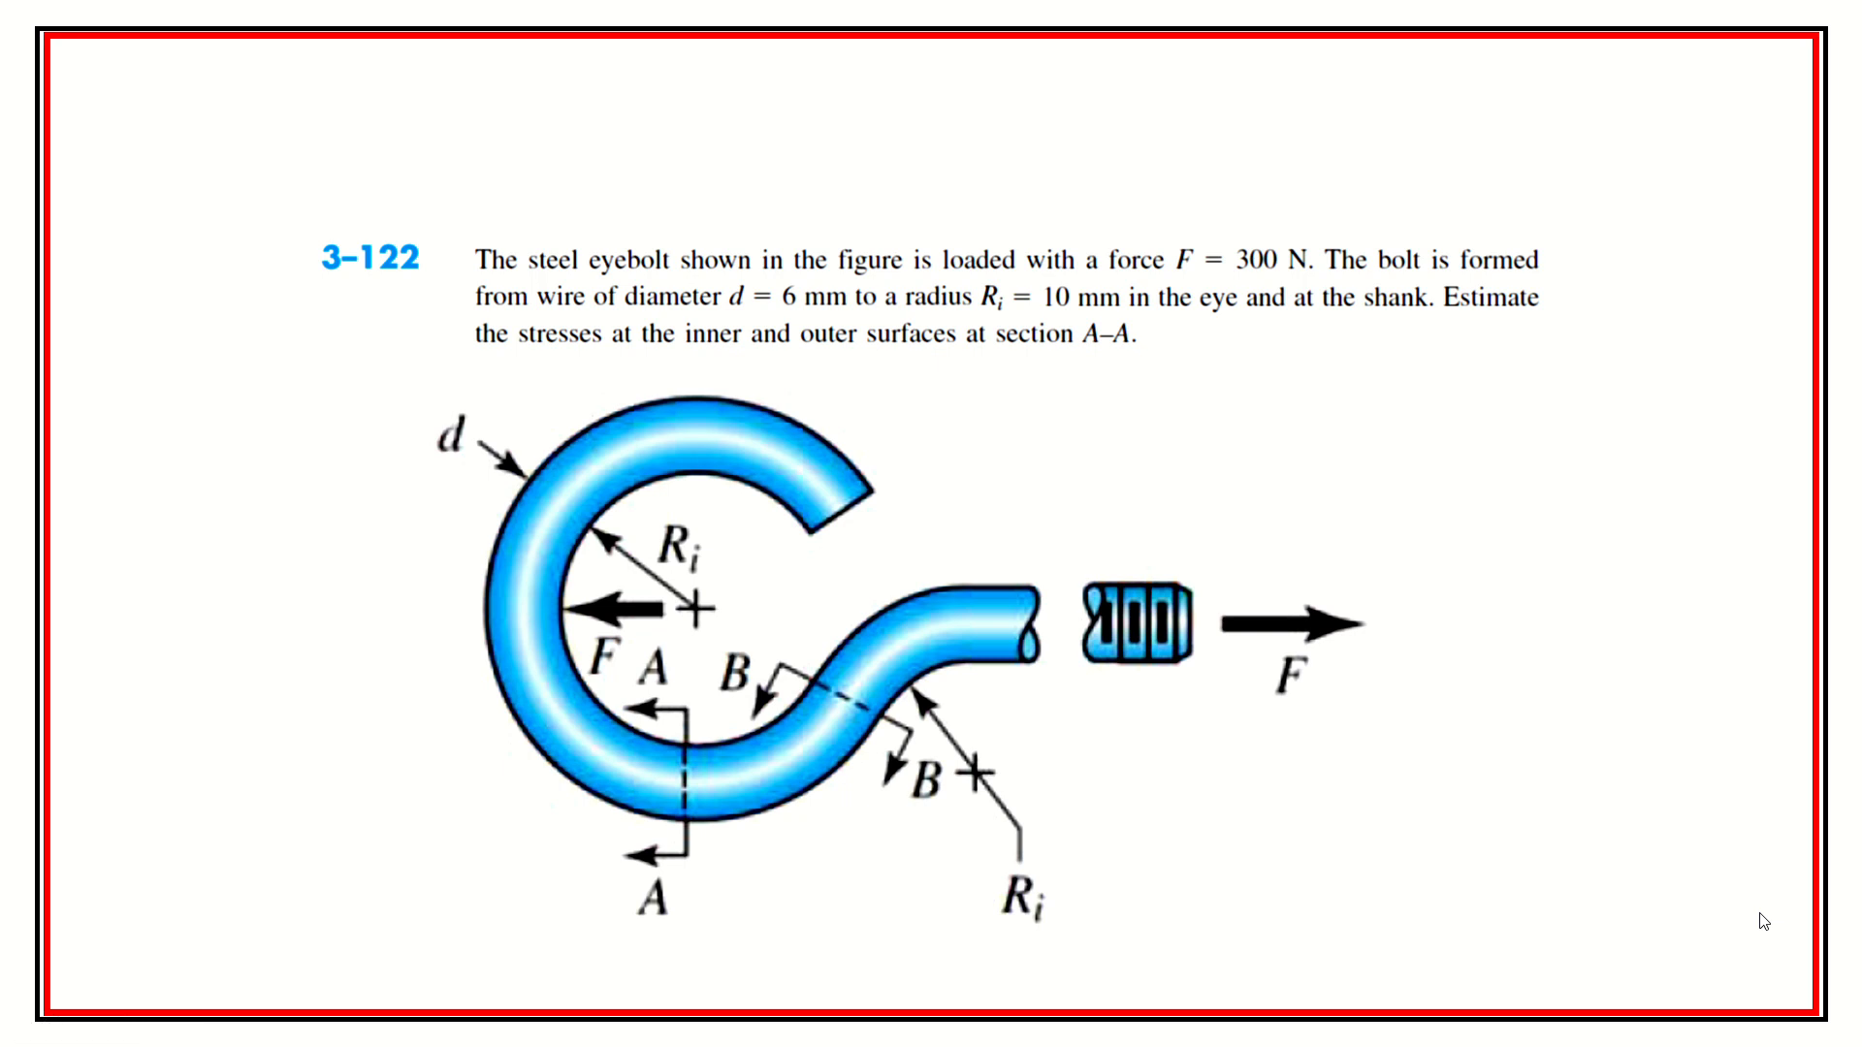
key("alt+Tab")
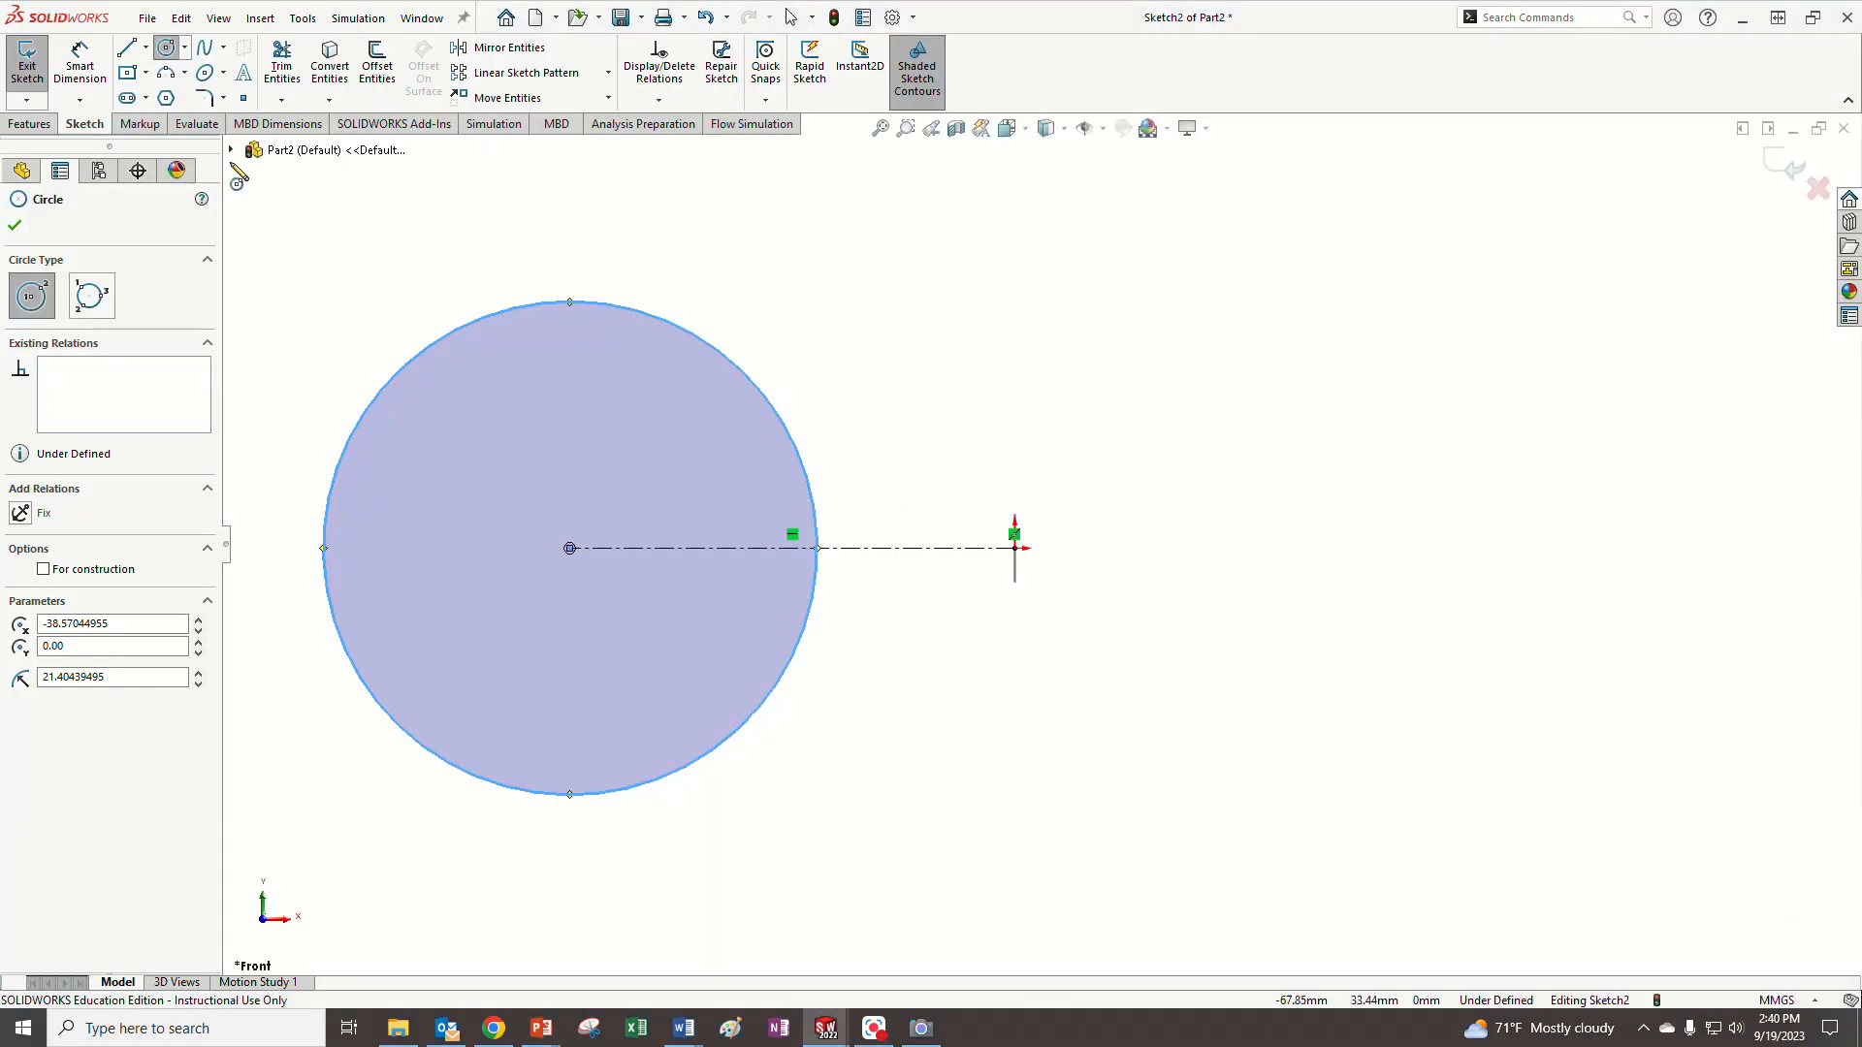
left_click(79, 64)
left_click(625, 316)
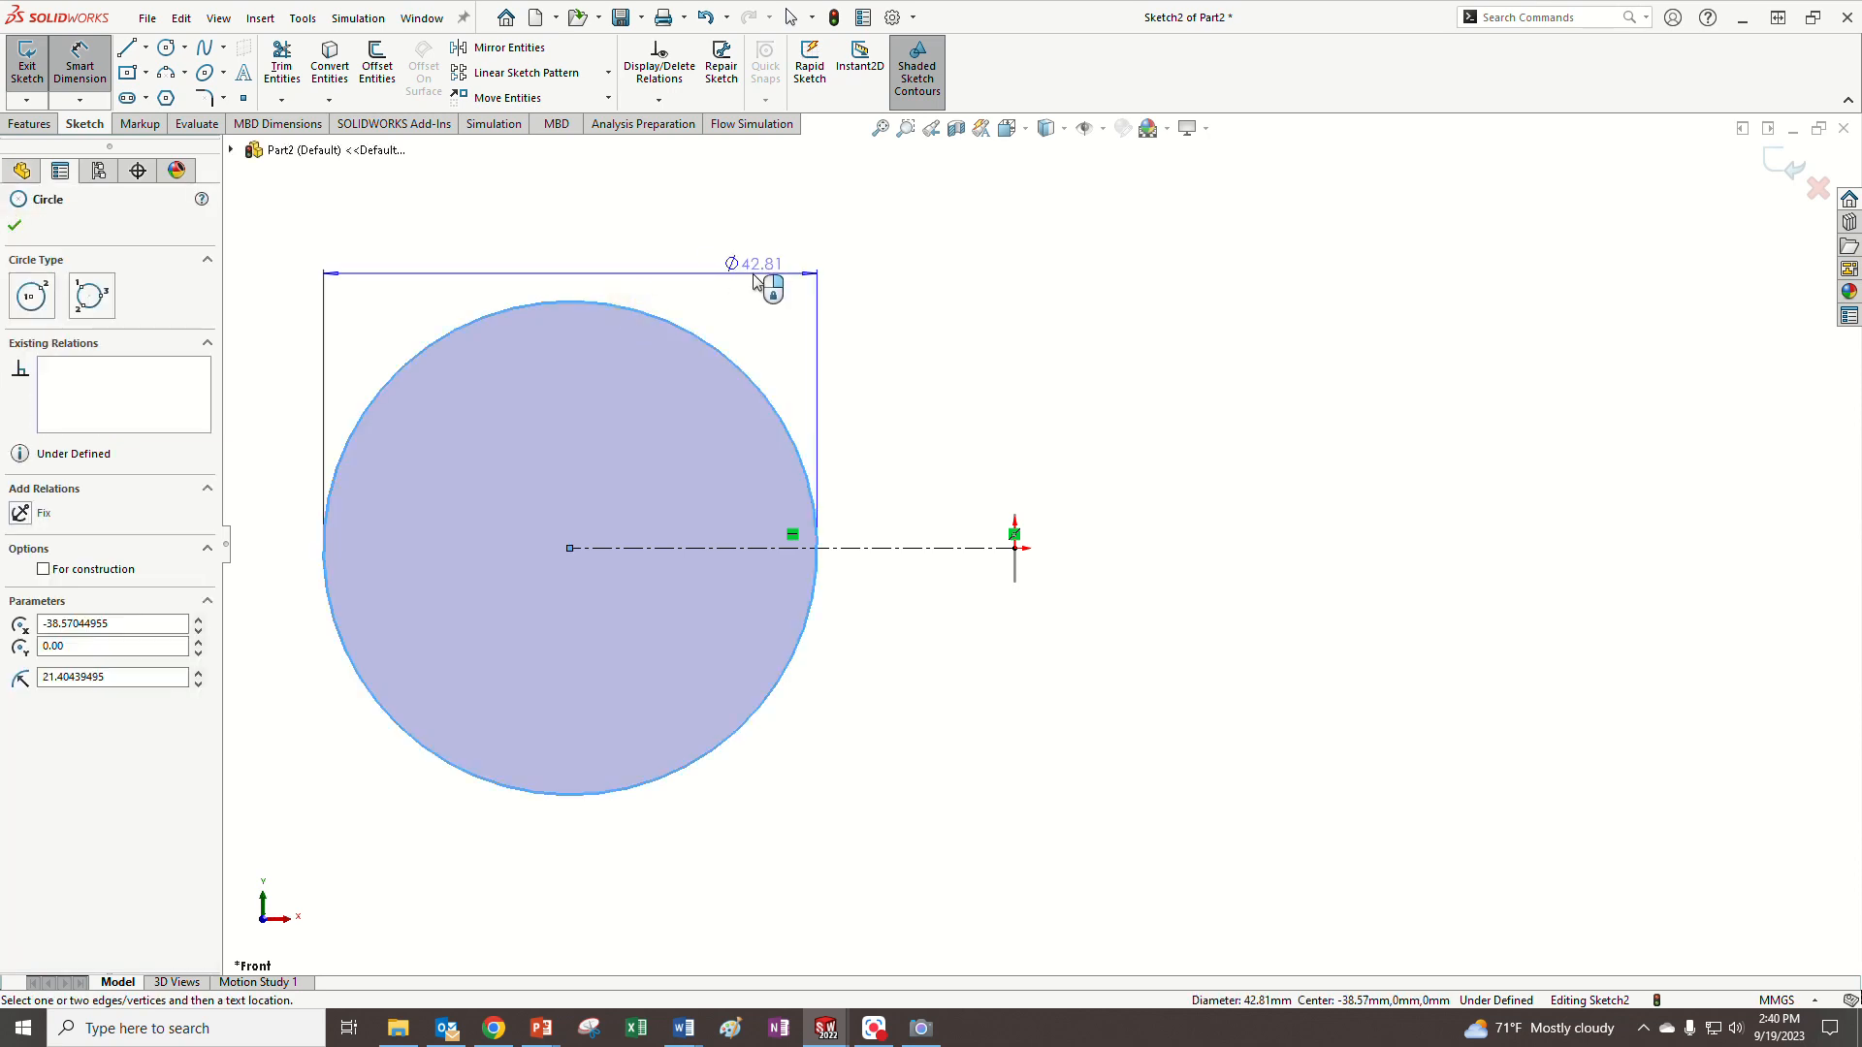
left_click(754, 275)
type("26")
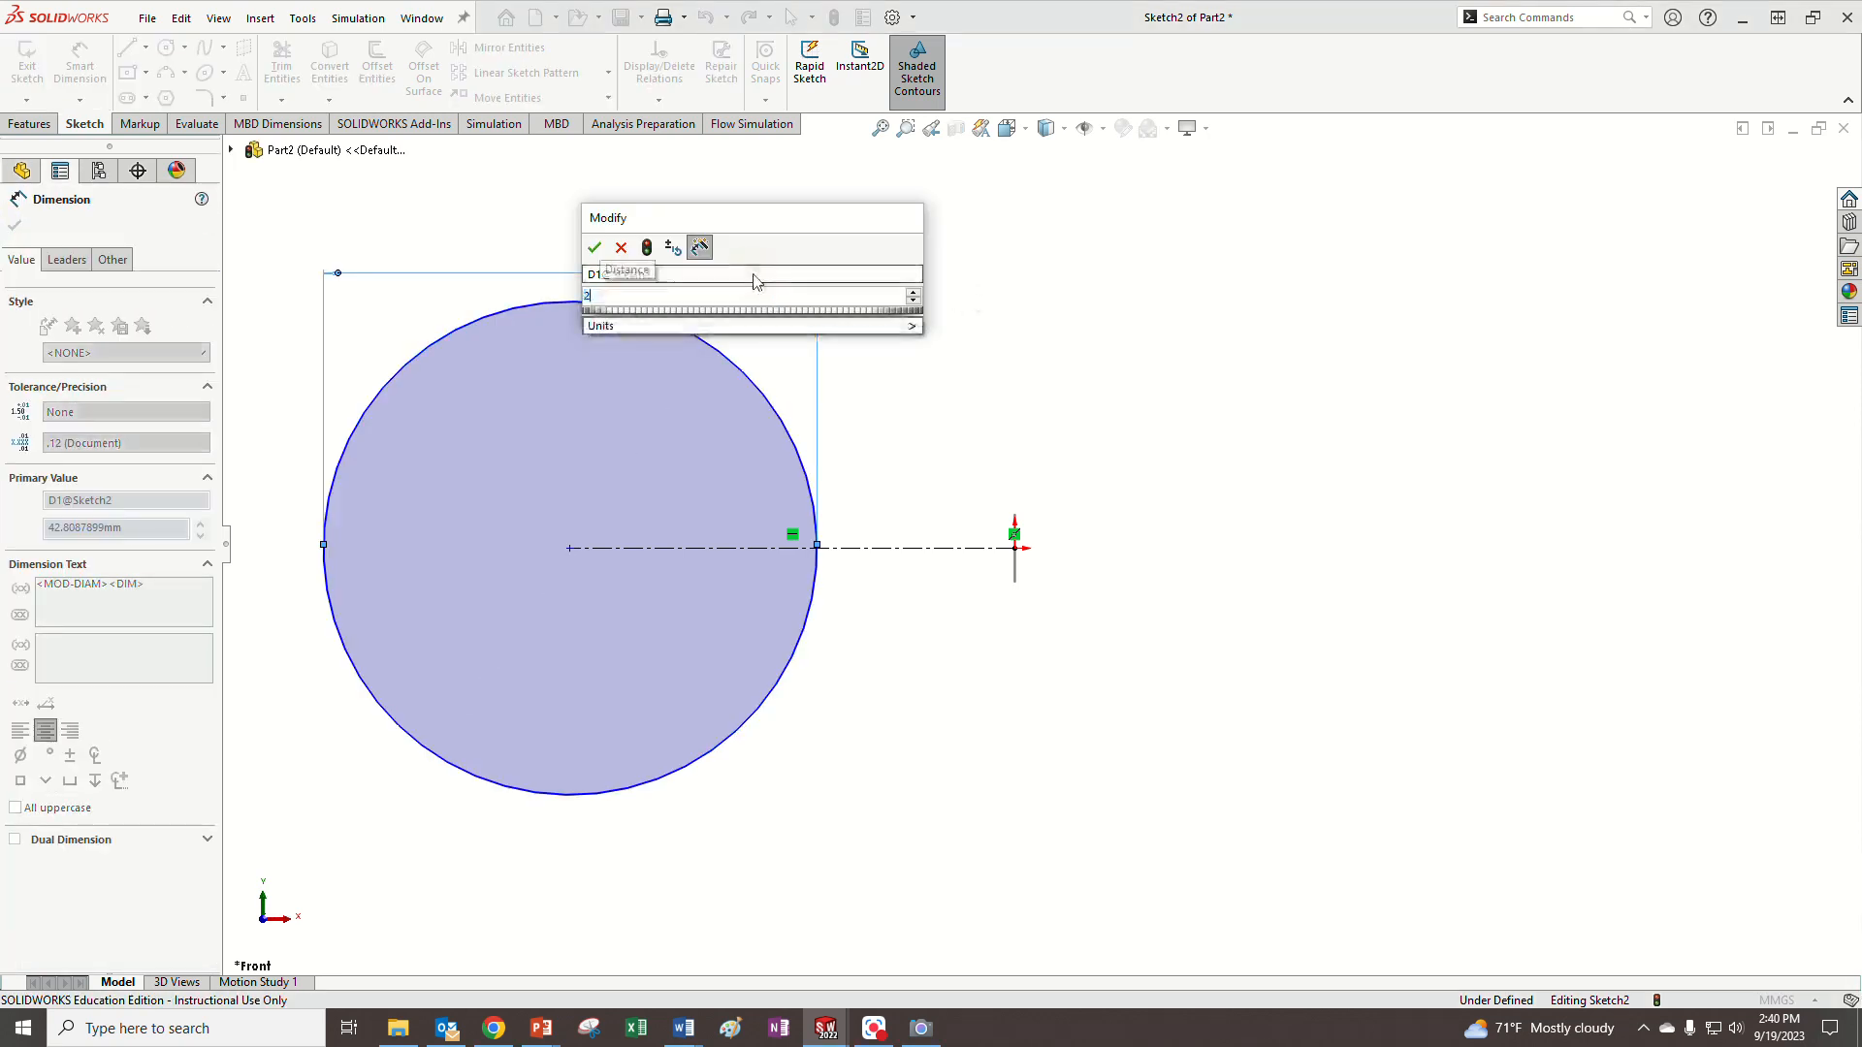
key("Return")
scroll(551, 464, "up", 2)
scroll(549, 463, "down", 3)
scroll(1274, 534, "down", 2)
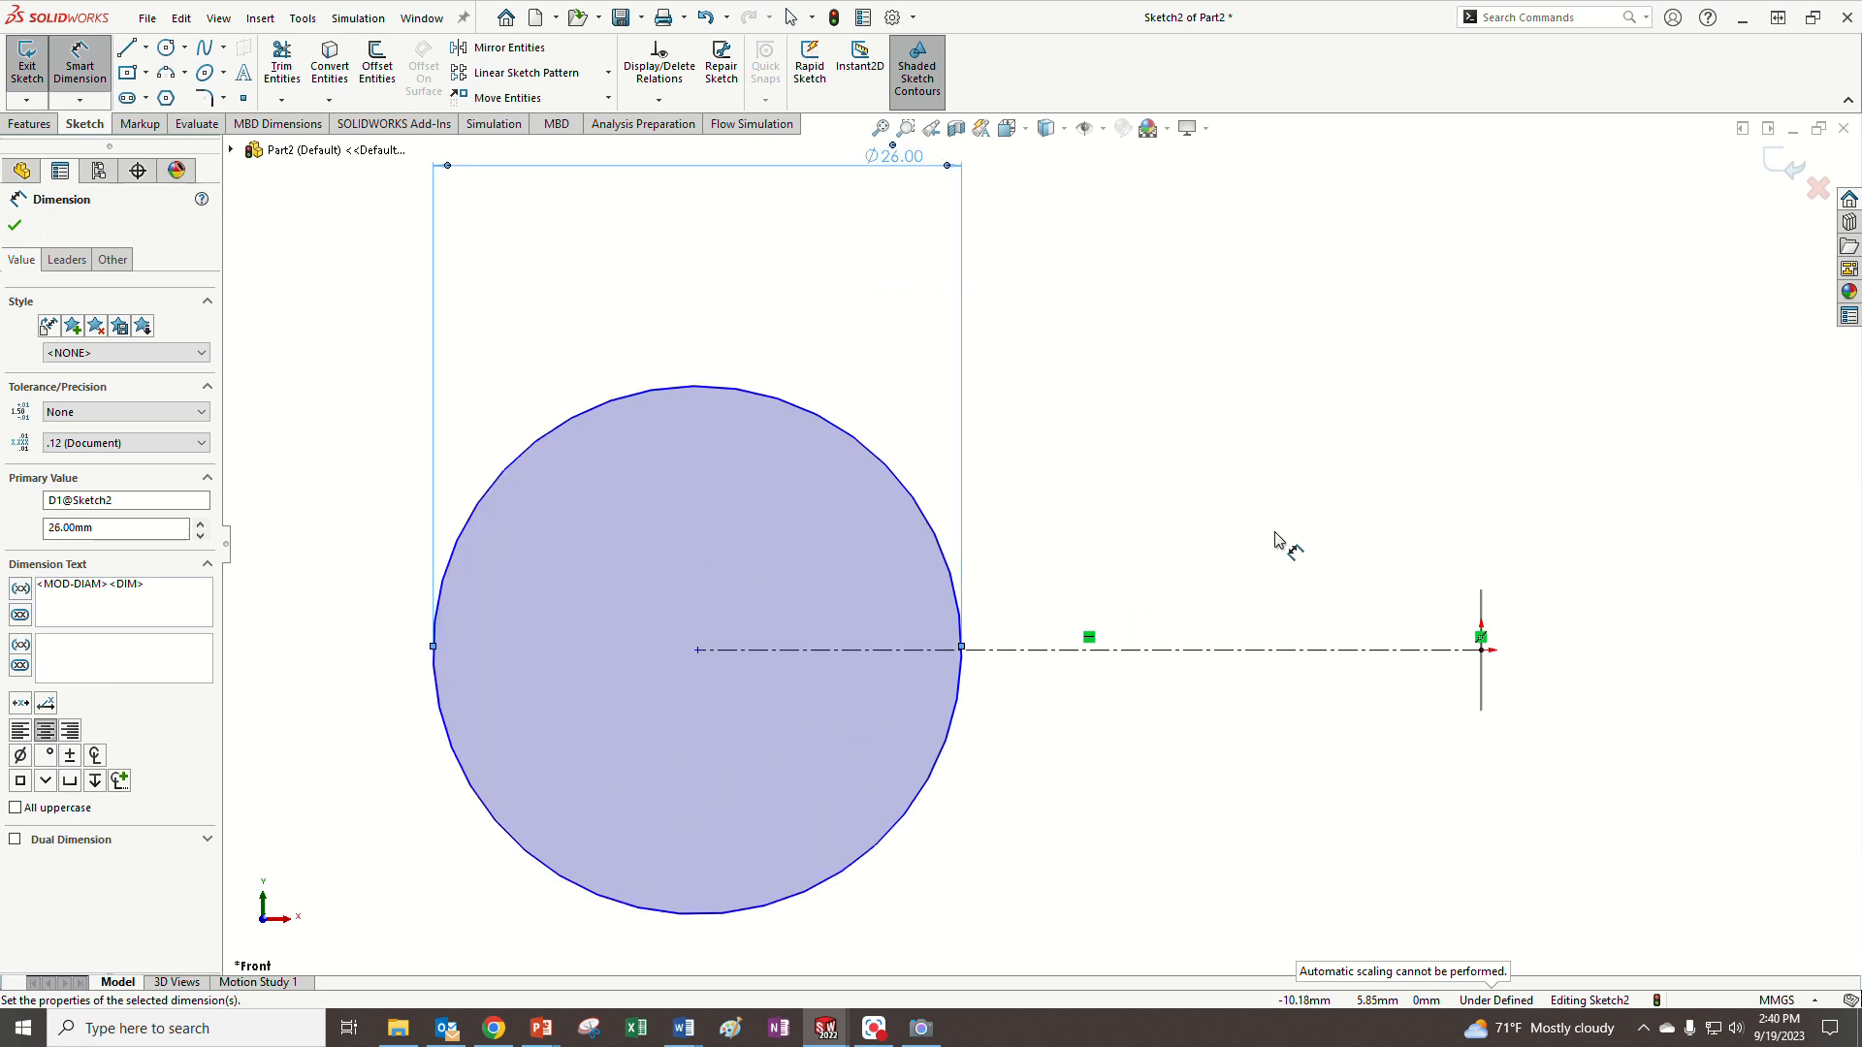
- Dimension the horizontal centerline between the circle's center and the origin at 30 mm
left_click(1144, 649)
left_click(1115, 536)
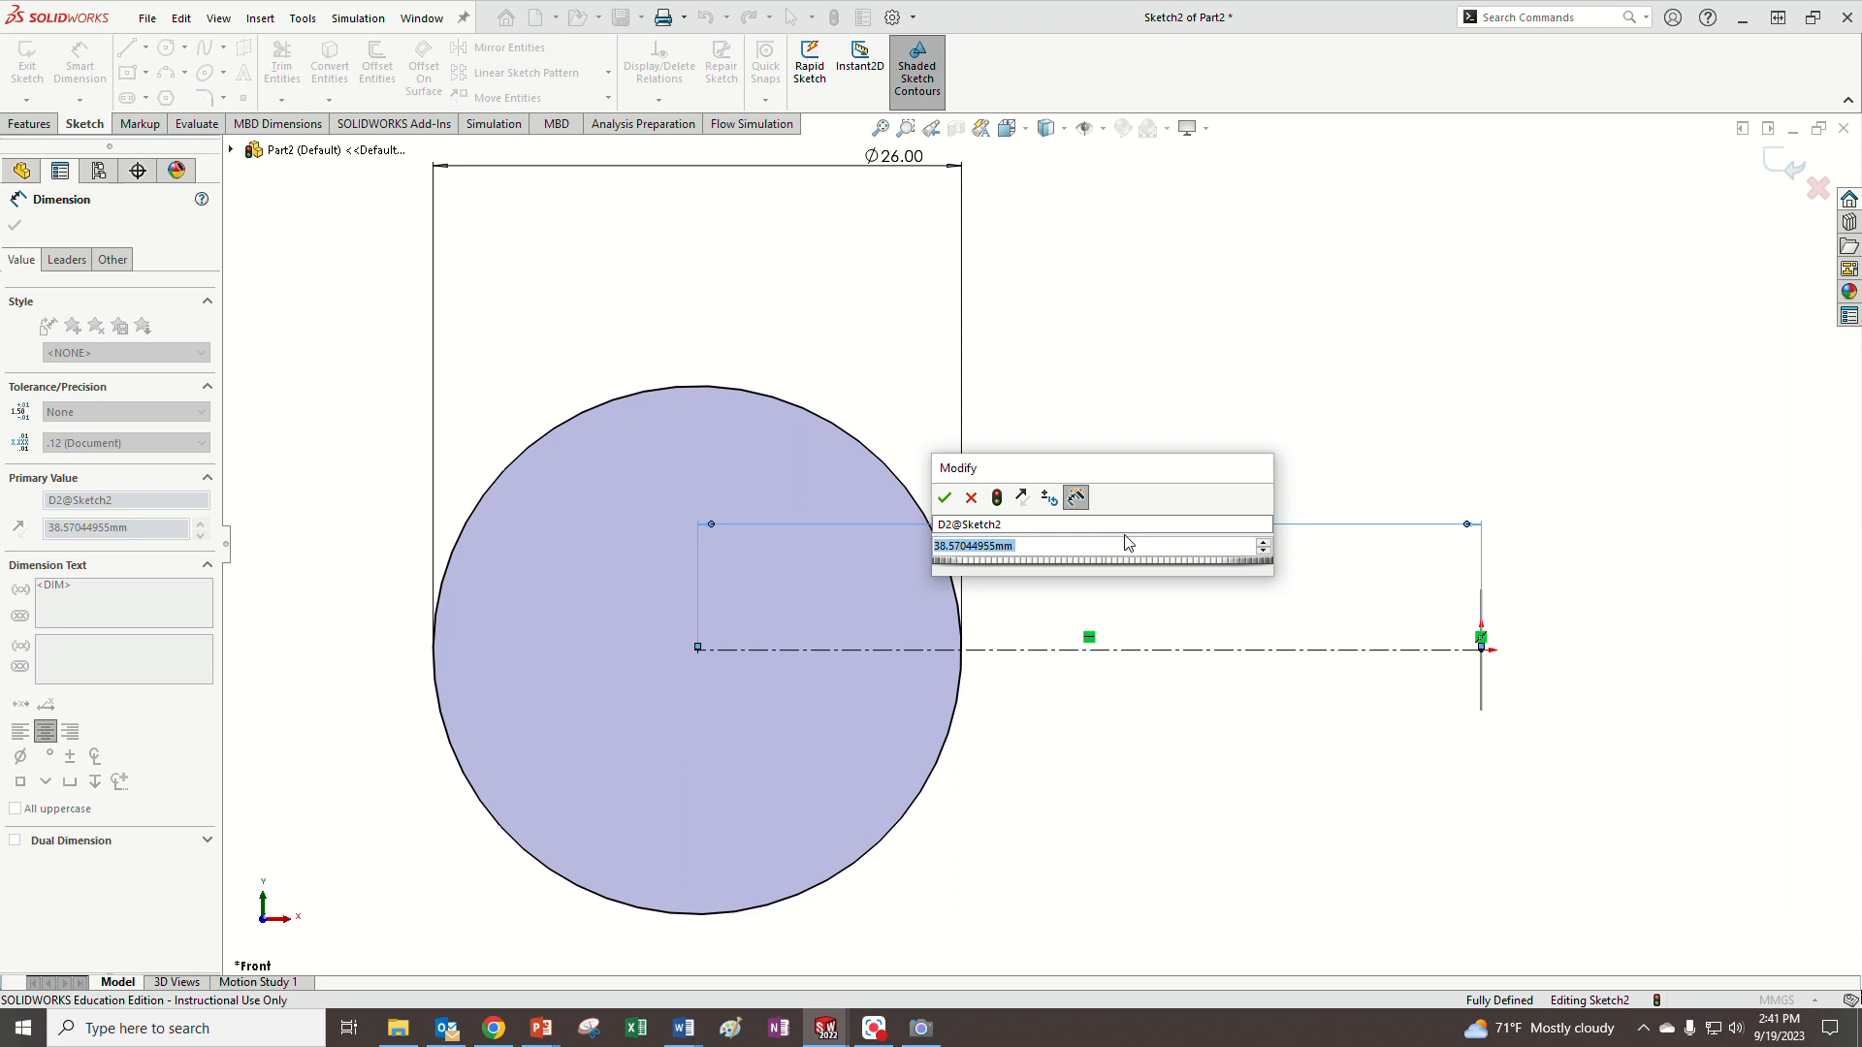
type("30")
key("Return")
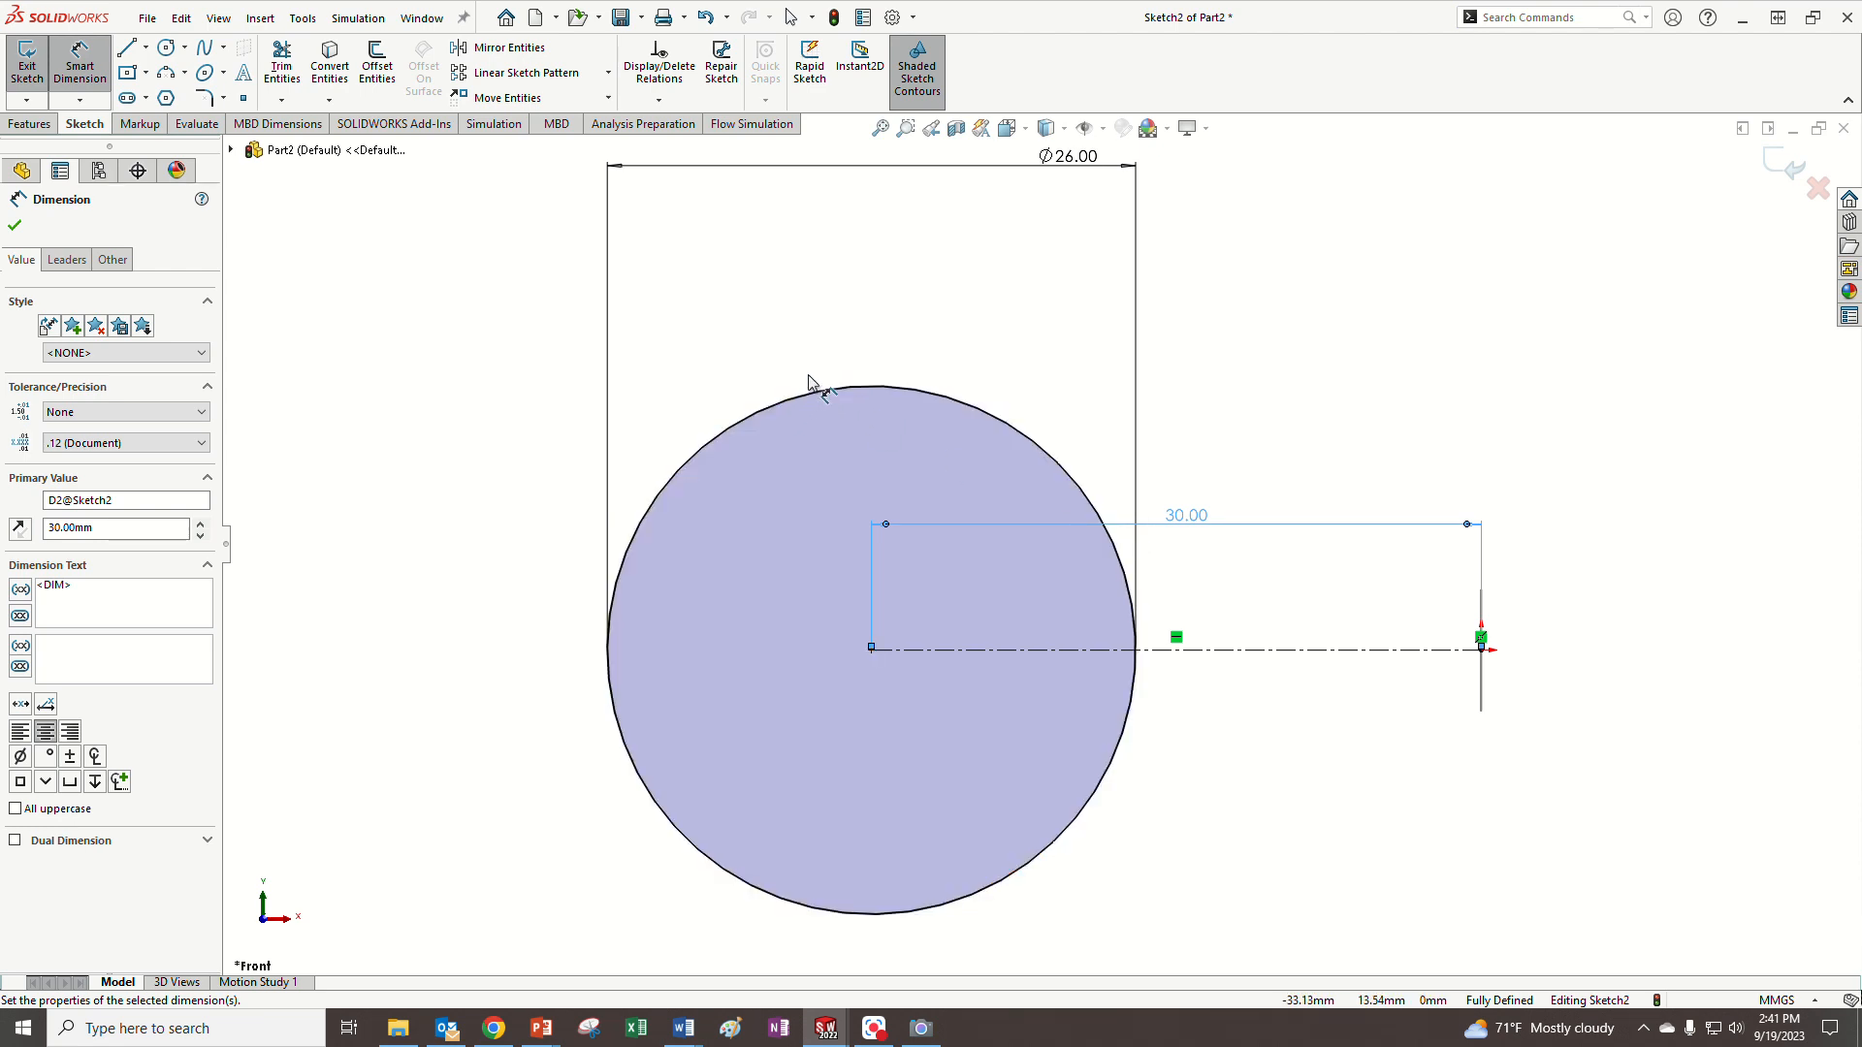
- Draw a slanted centerline from the center of the 26 mm circle up to its upper-right circumference
left_click(146, 49)
left_click(163, 82)
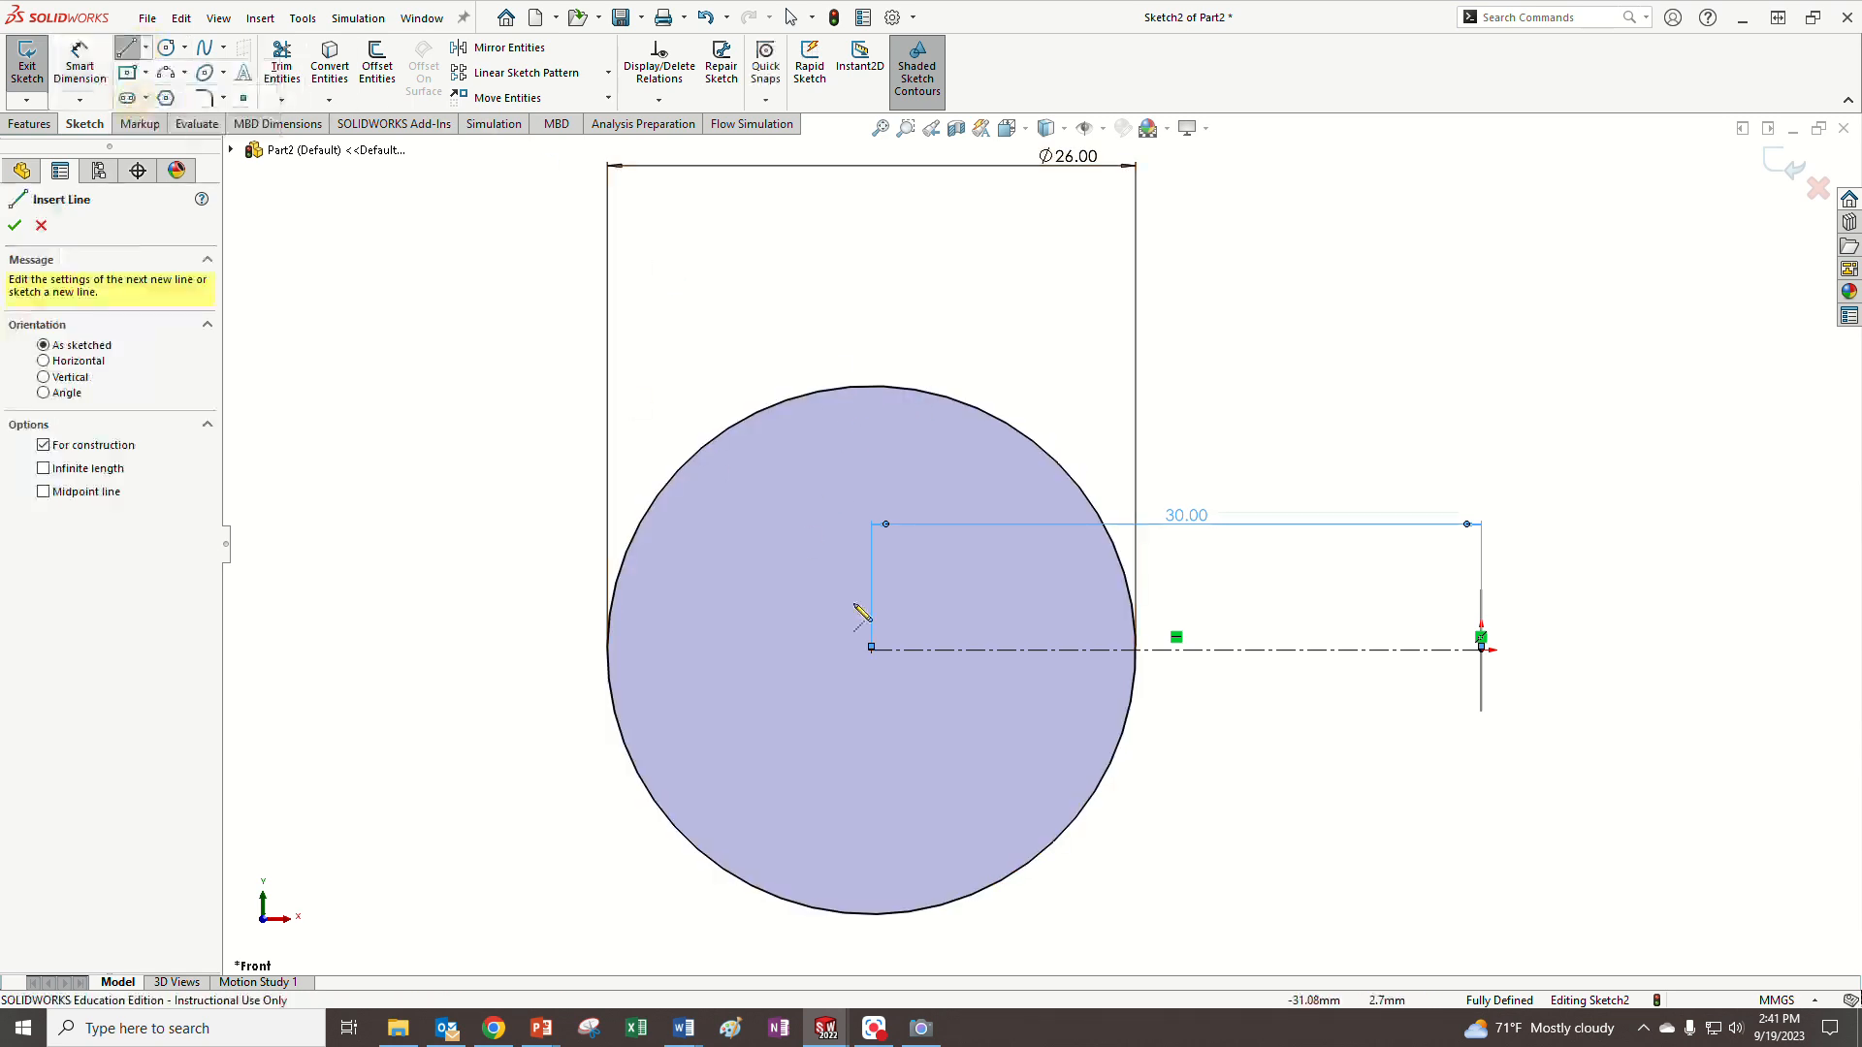
left_click(871, 649)
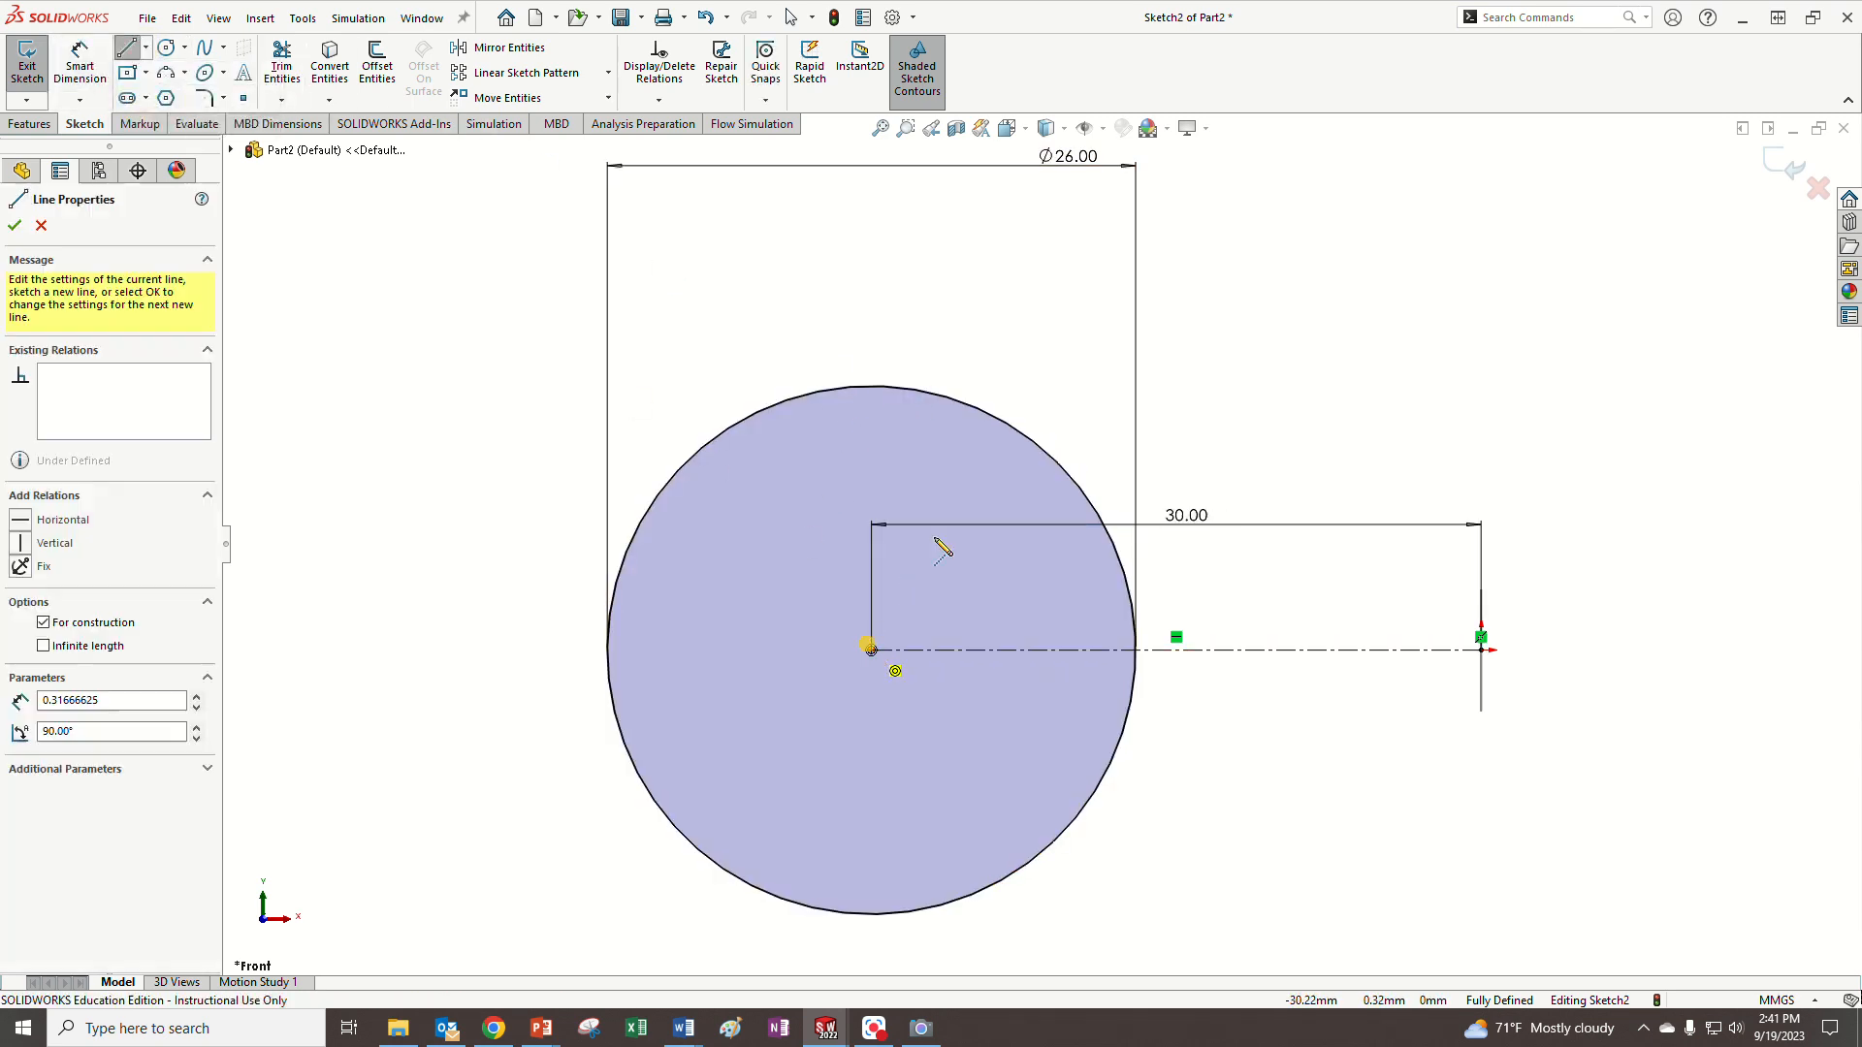
left_click(1021, 434)
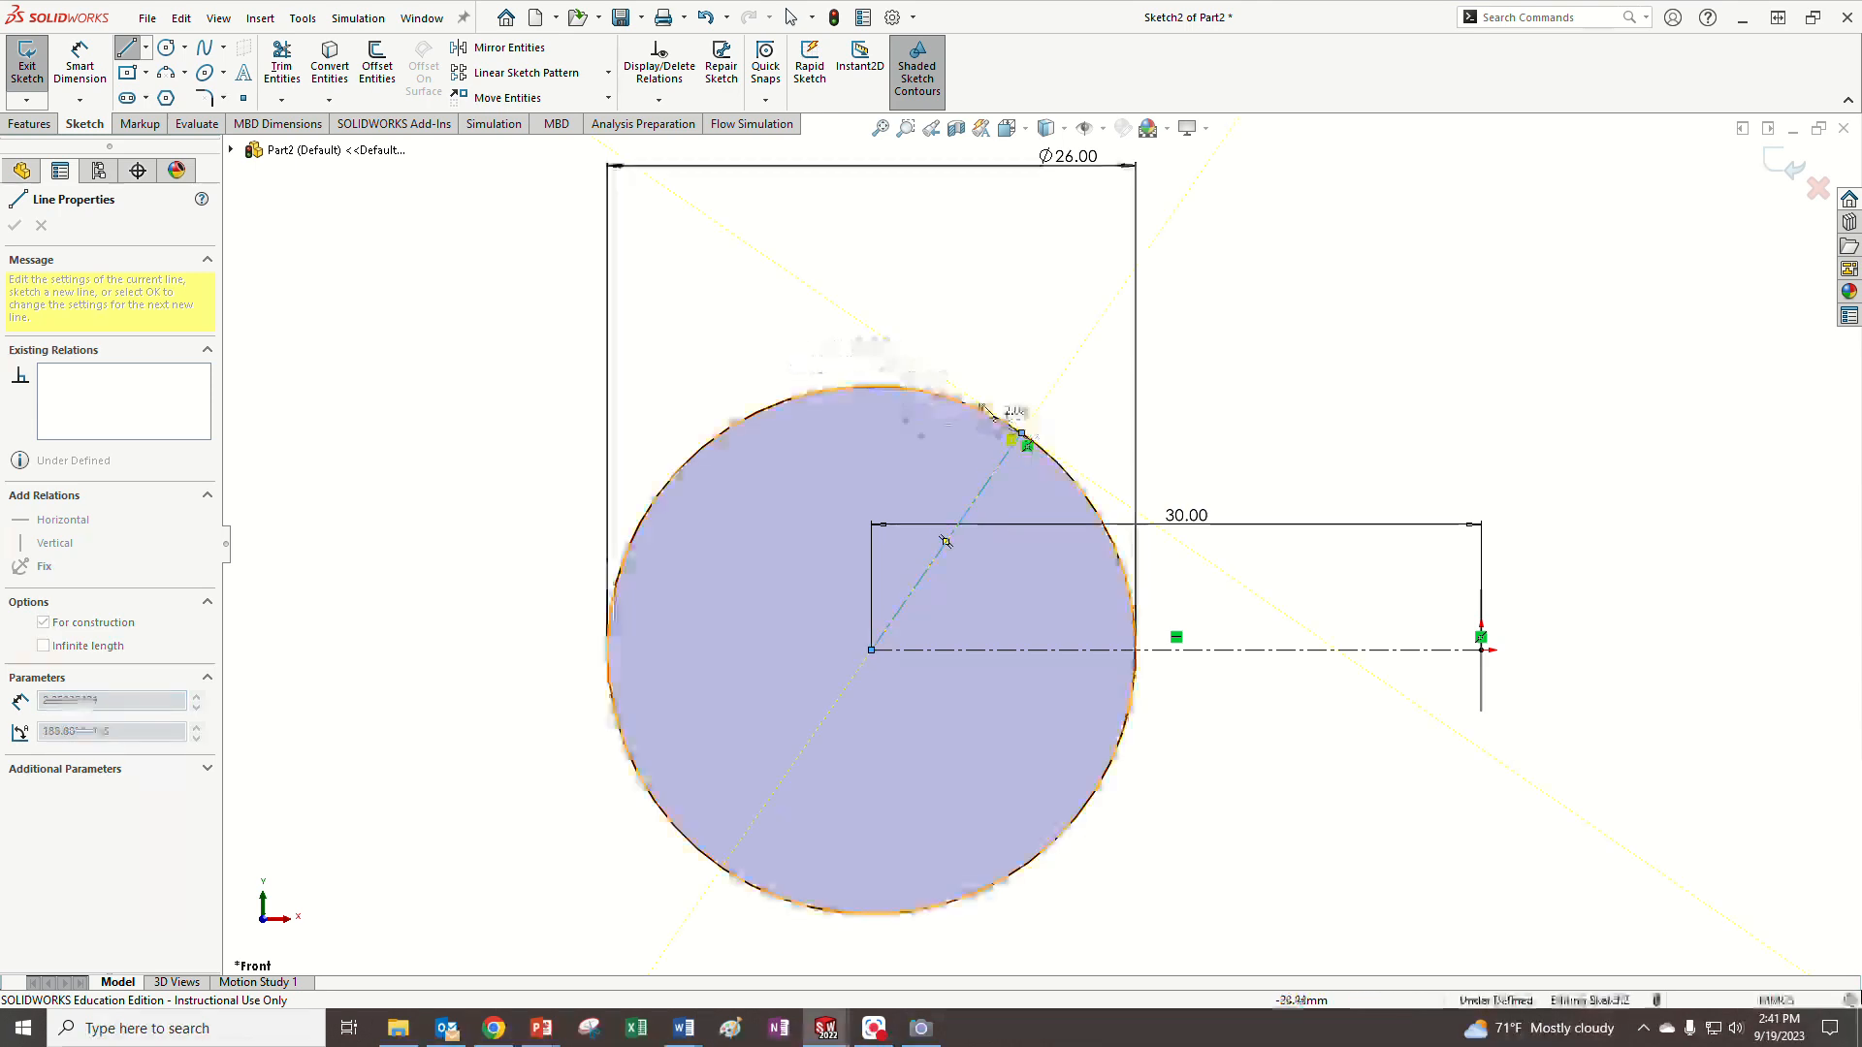
key("Escape")
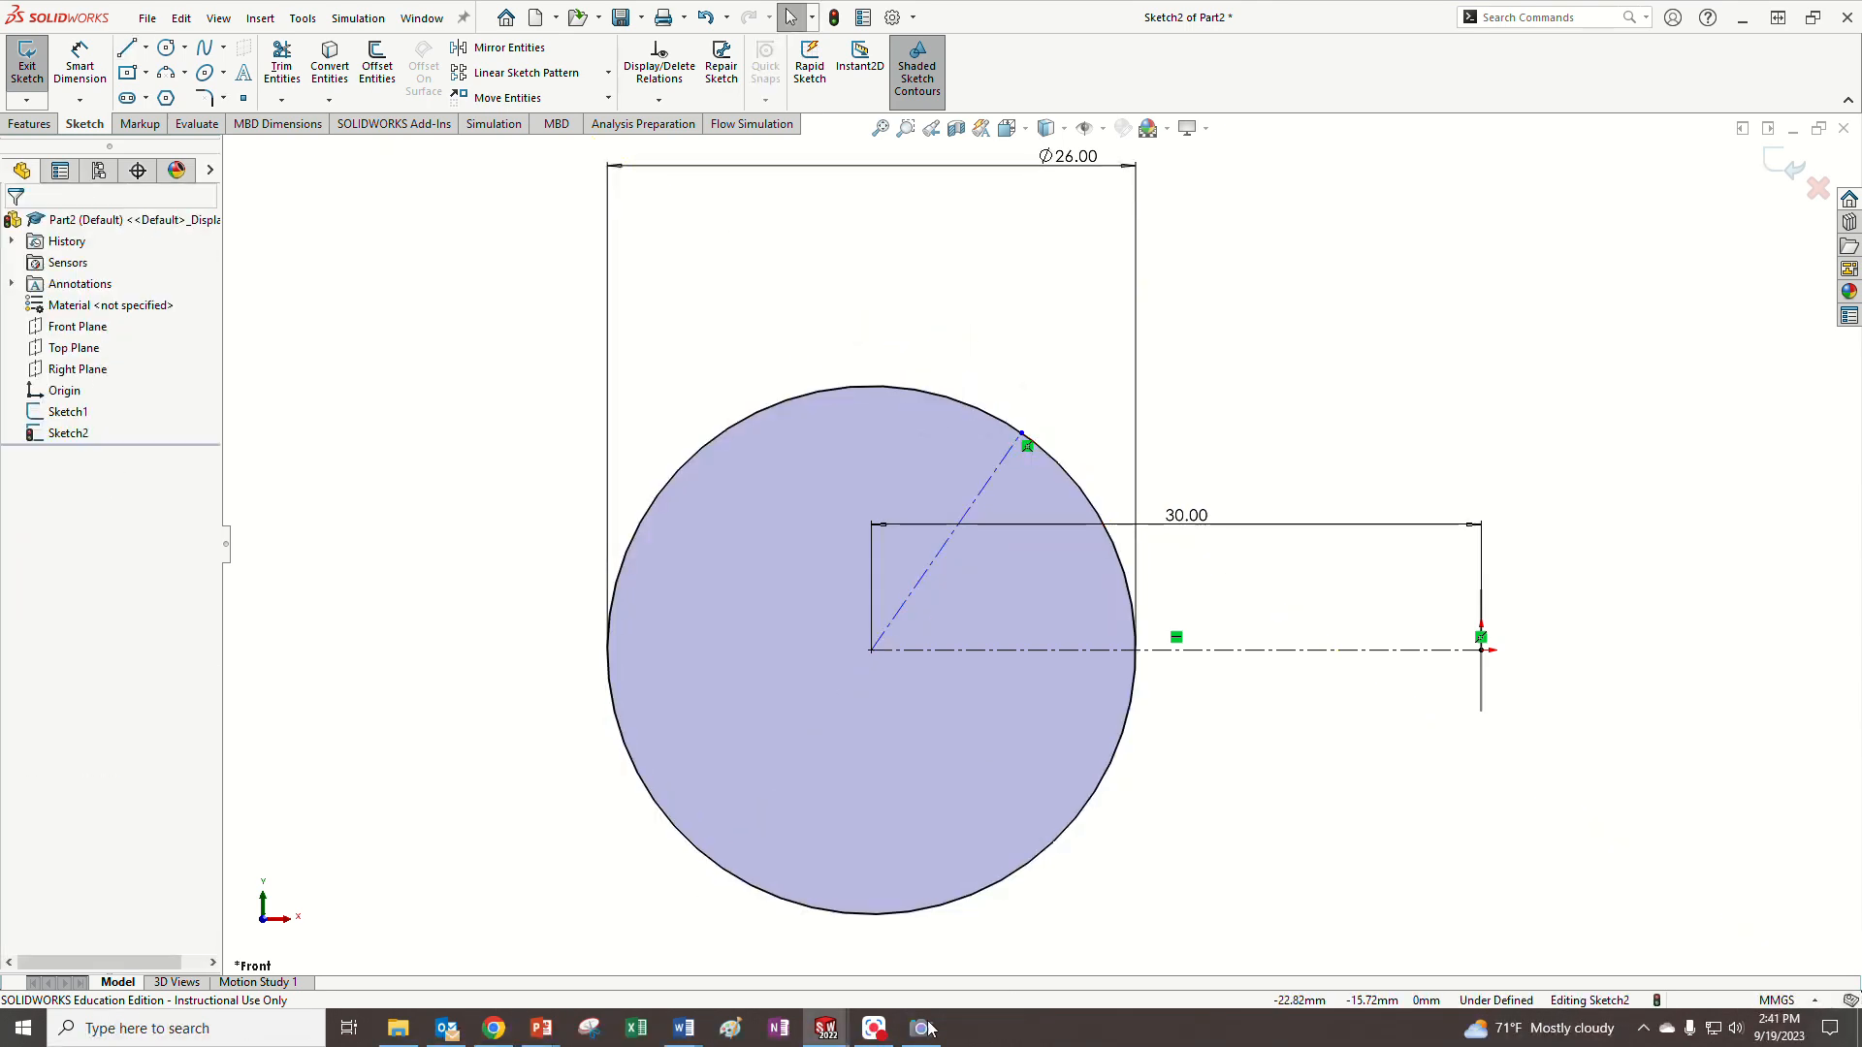
- Check the eyebolt figure in PowerPoint, return to SOLIDWORKS and dimension the angle between the slanted and horizontal centerlines at 45°
mouse_move(548, 1033)
left_click(638, 955)
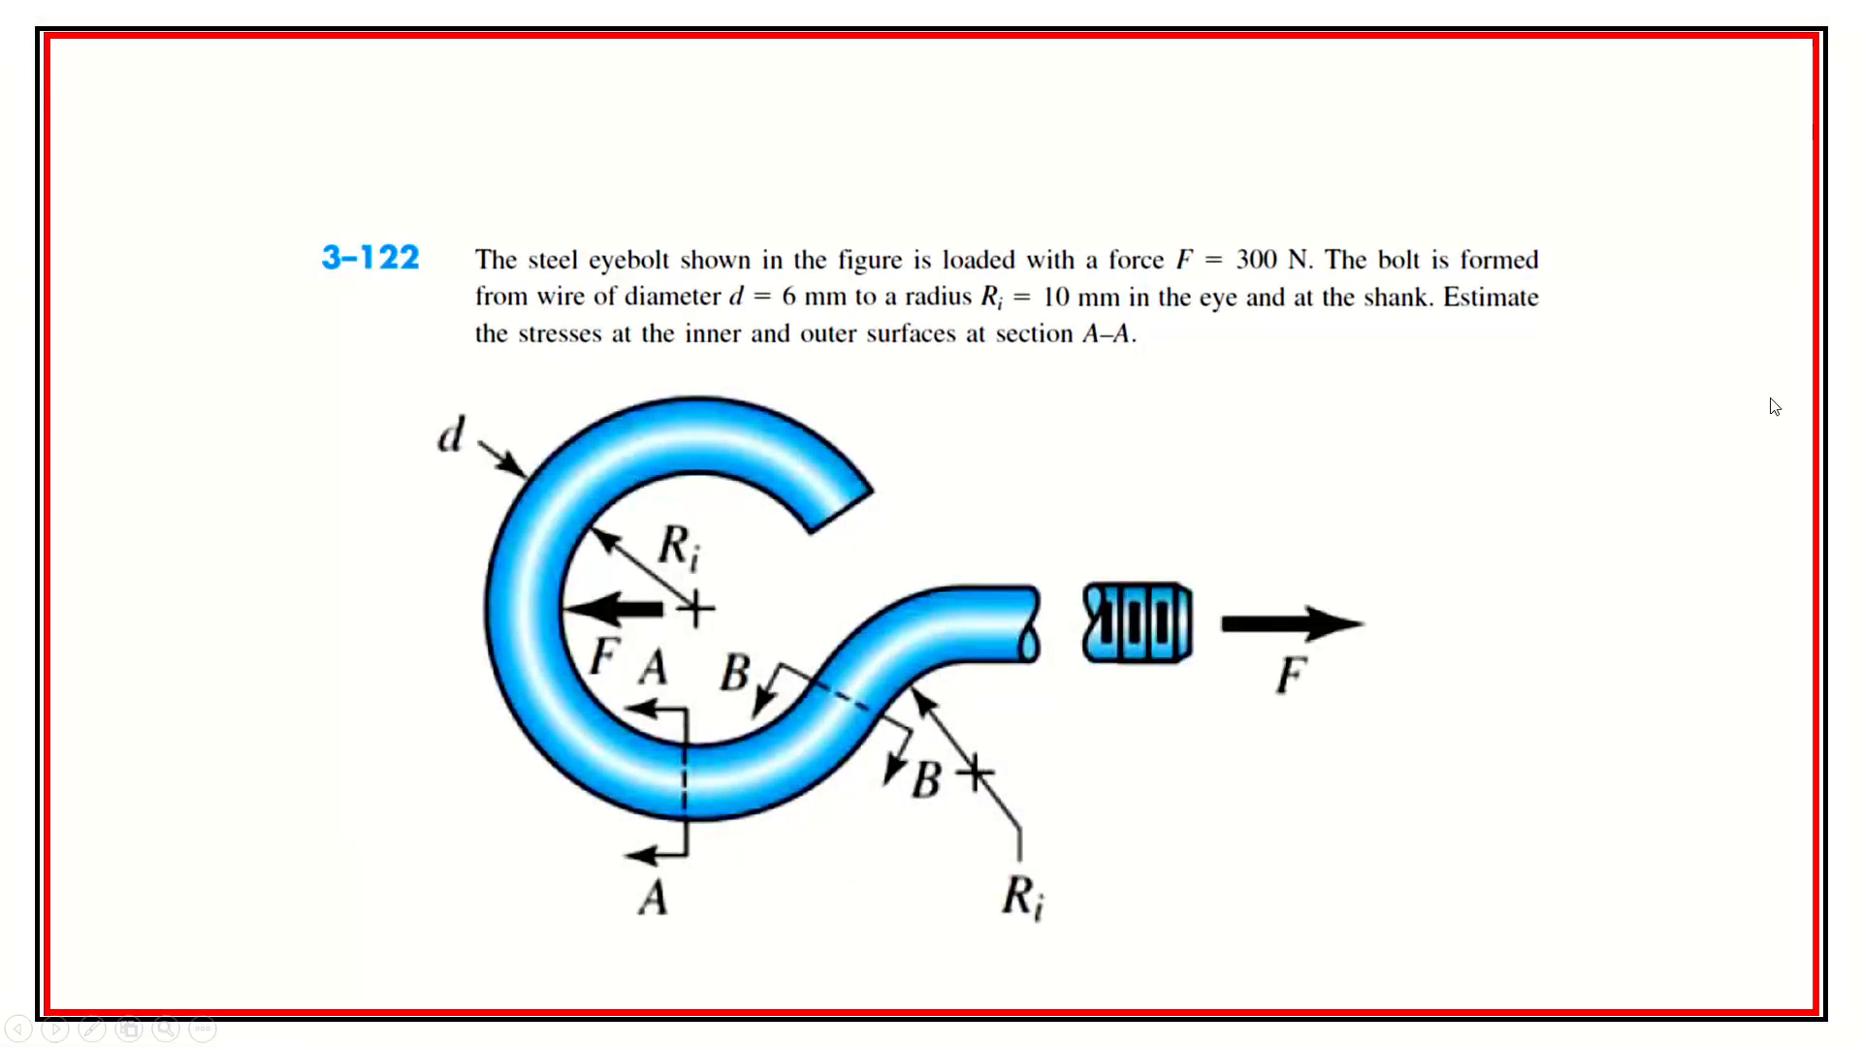
key("Escape")
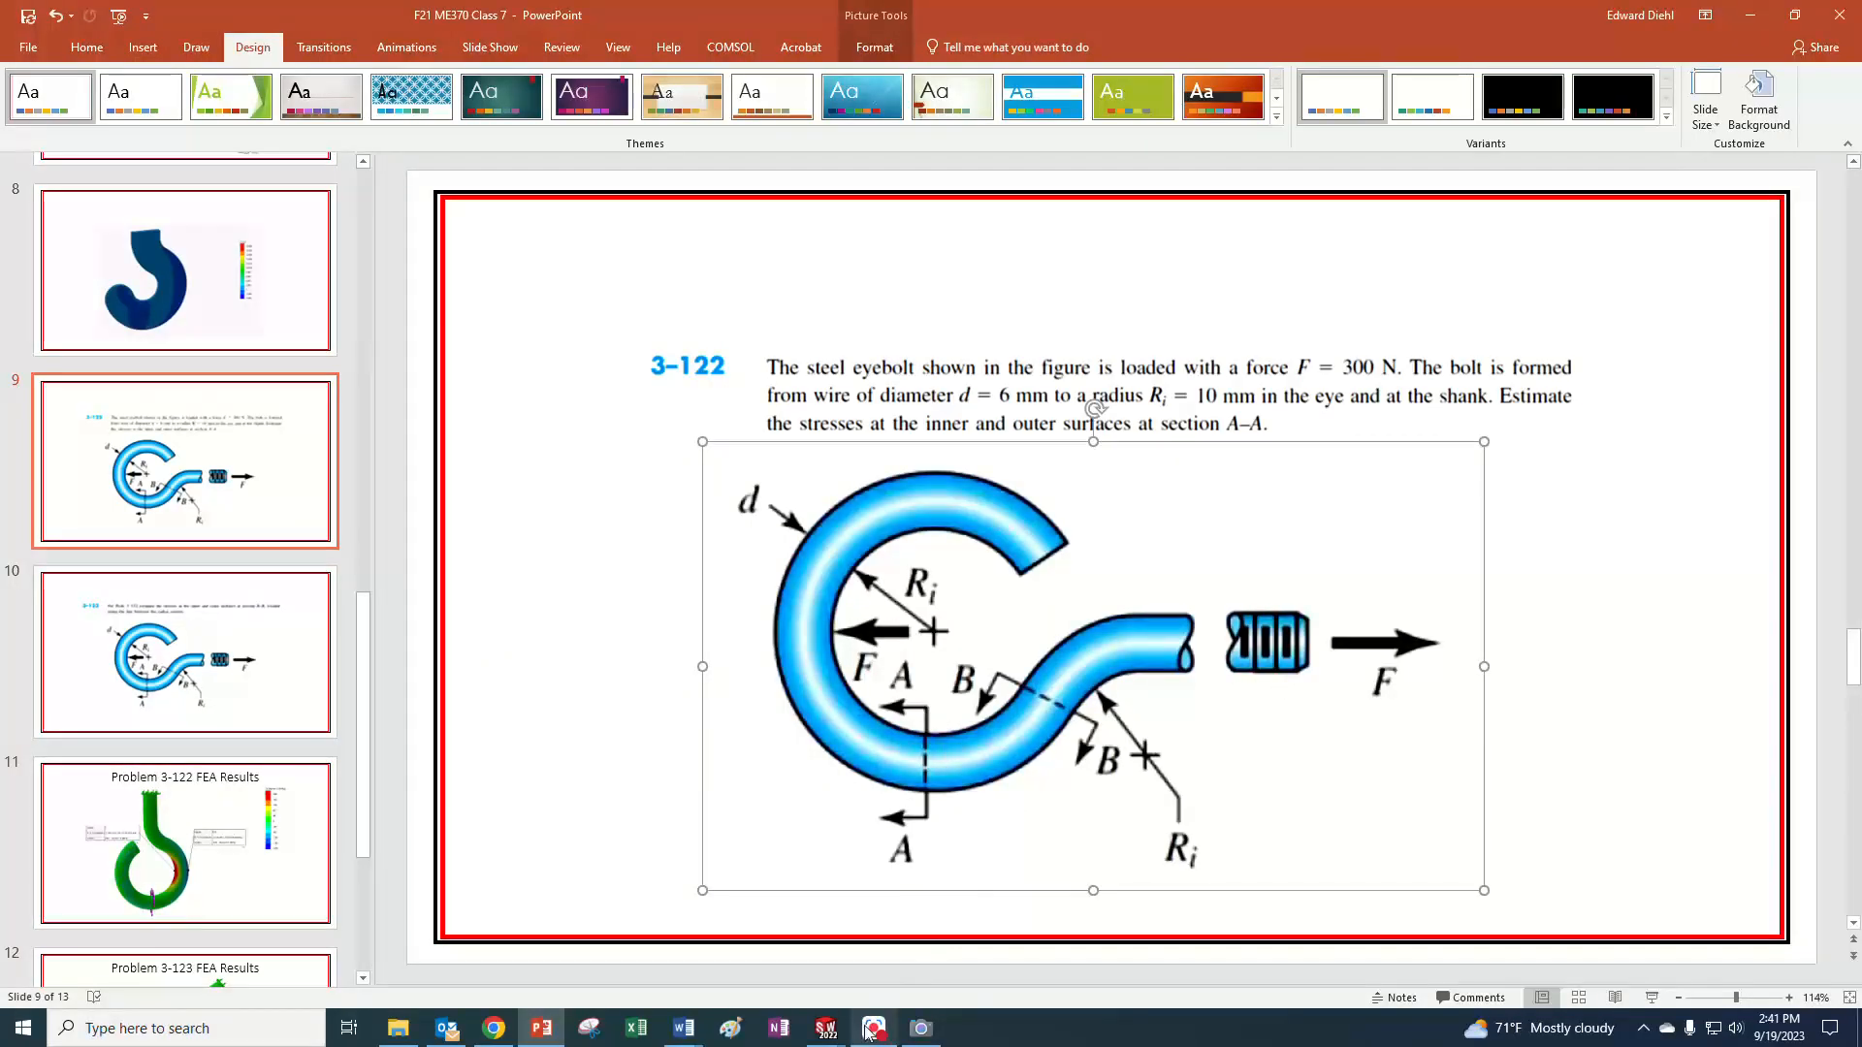
mouse_move(826, 1027)
left_click(922, 973)
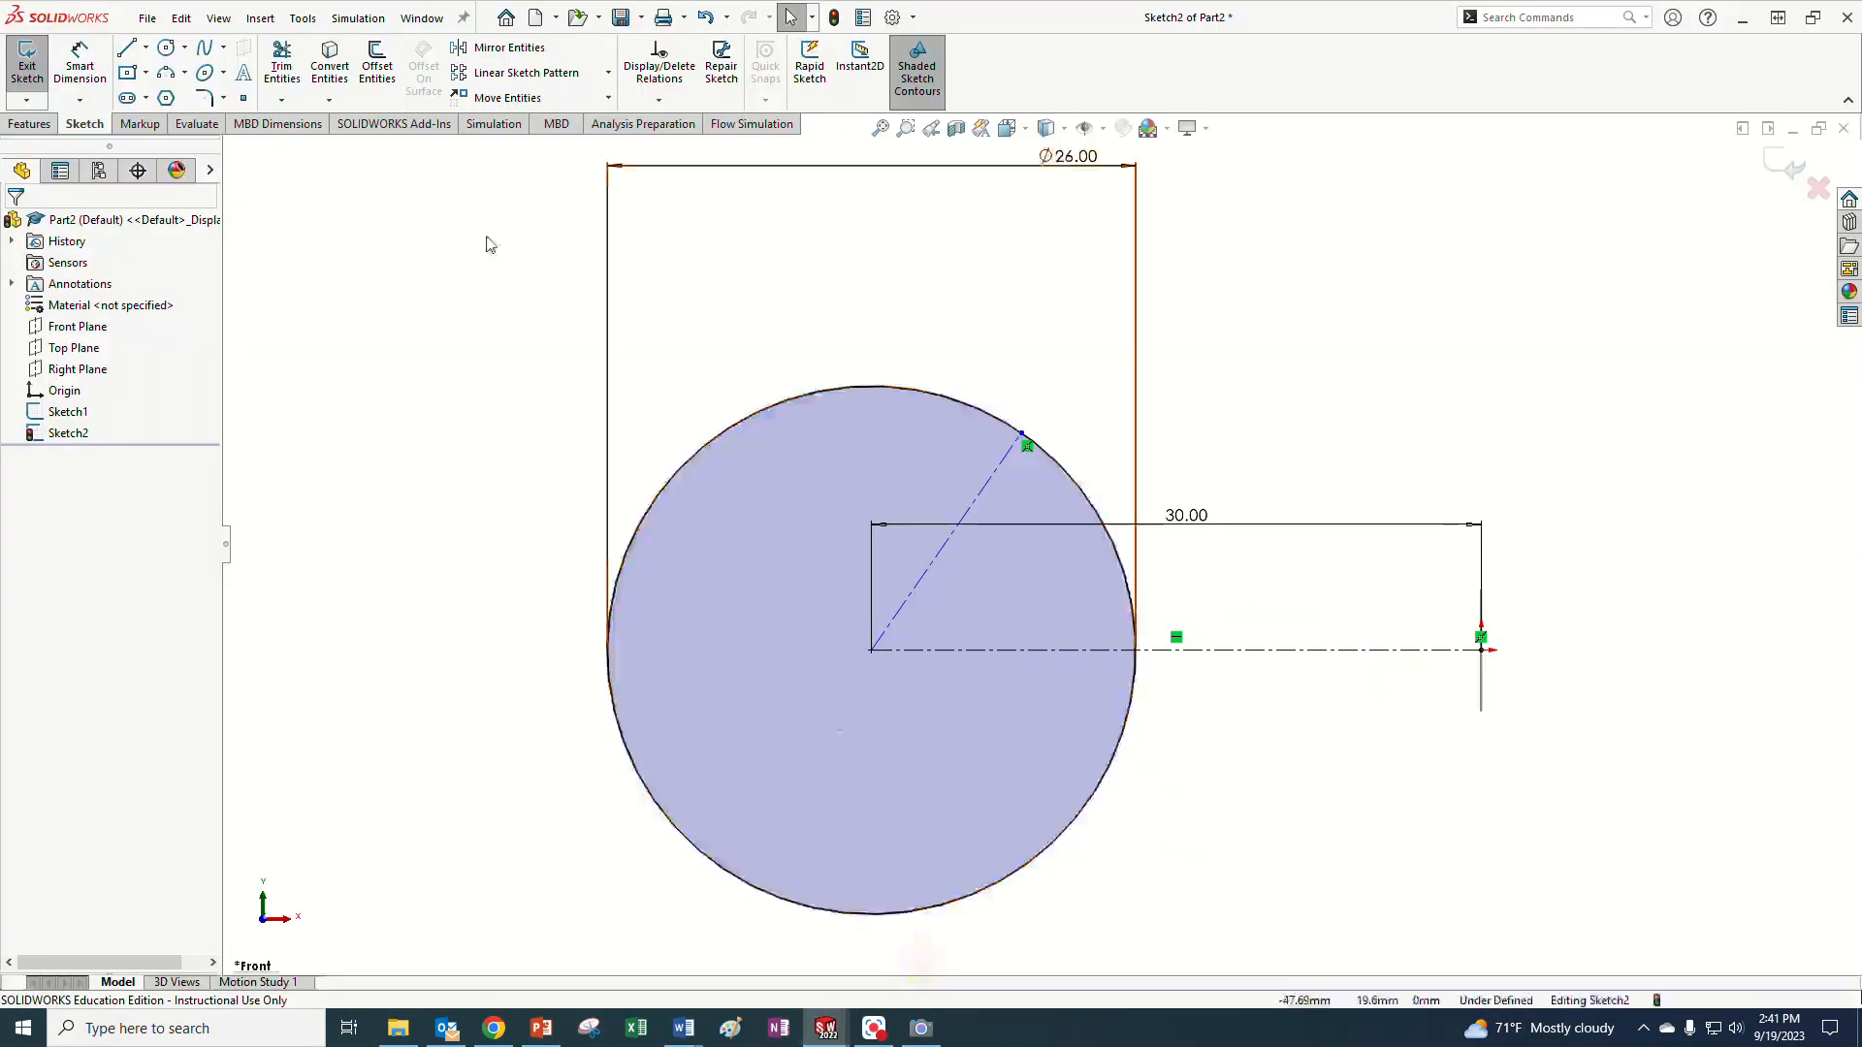
left_click(967, 650)
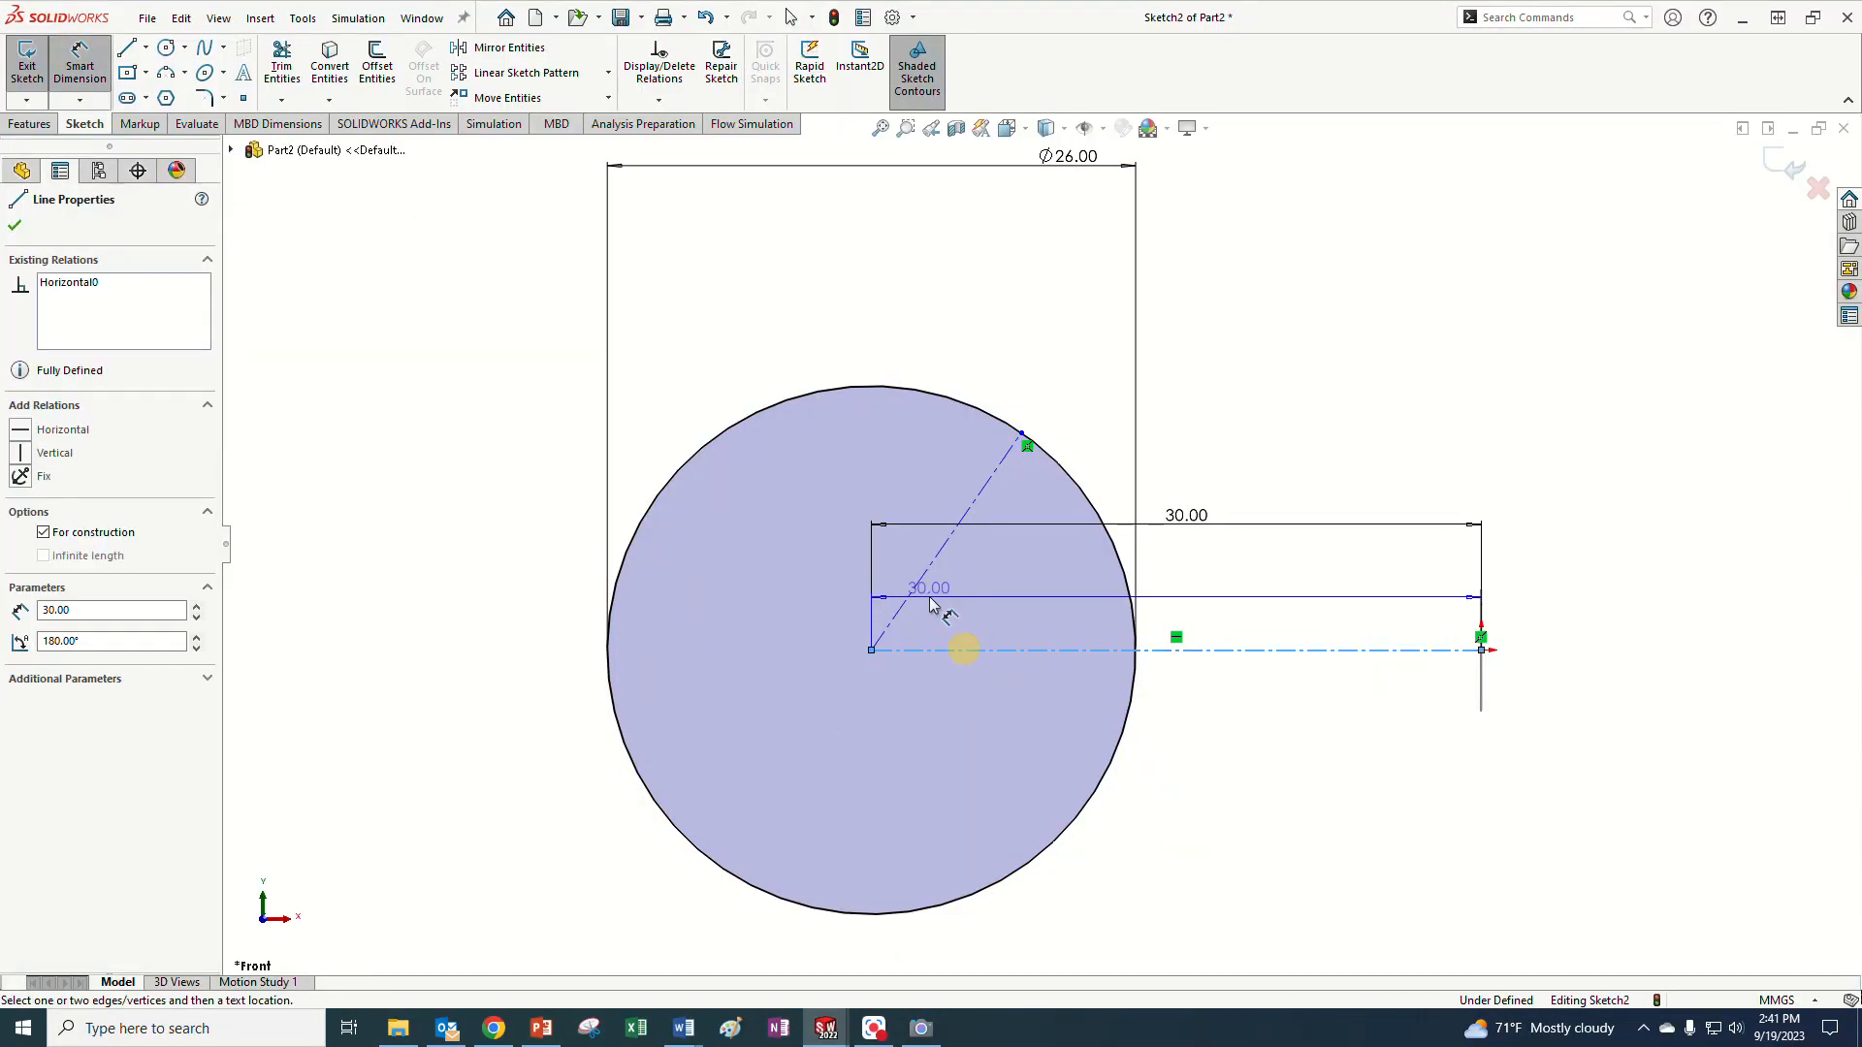
left_click(923, 583)
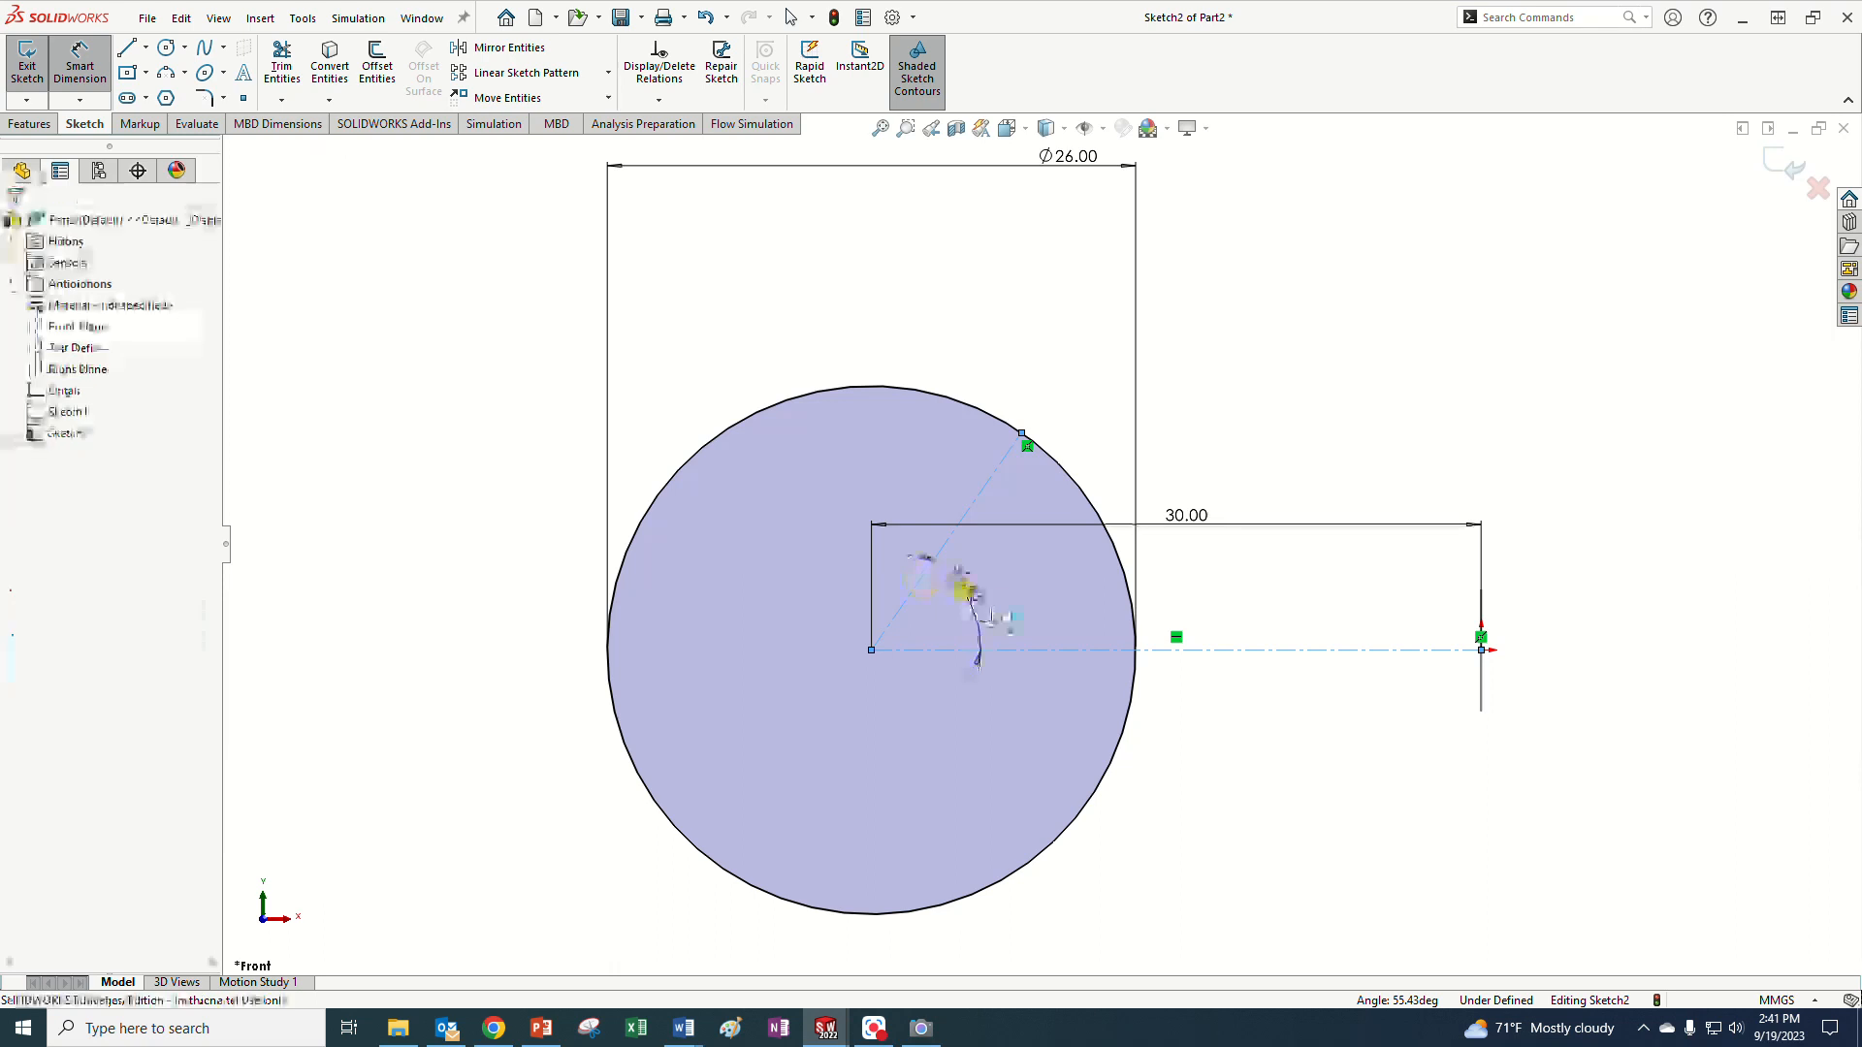
left_click(982, 613)
type("45")
key("Return")
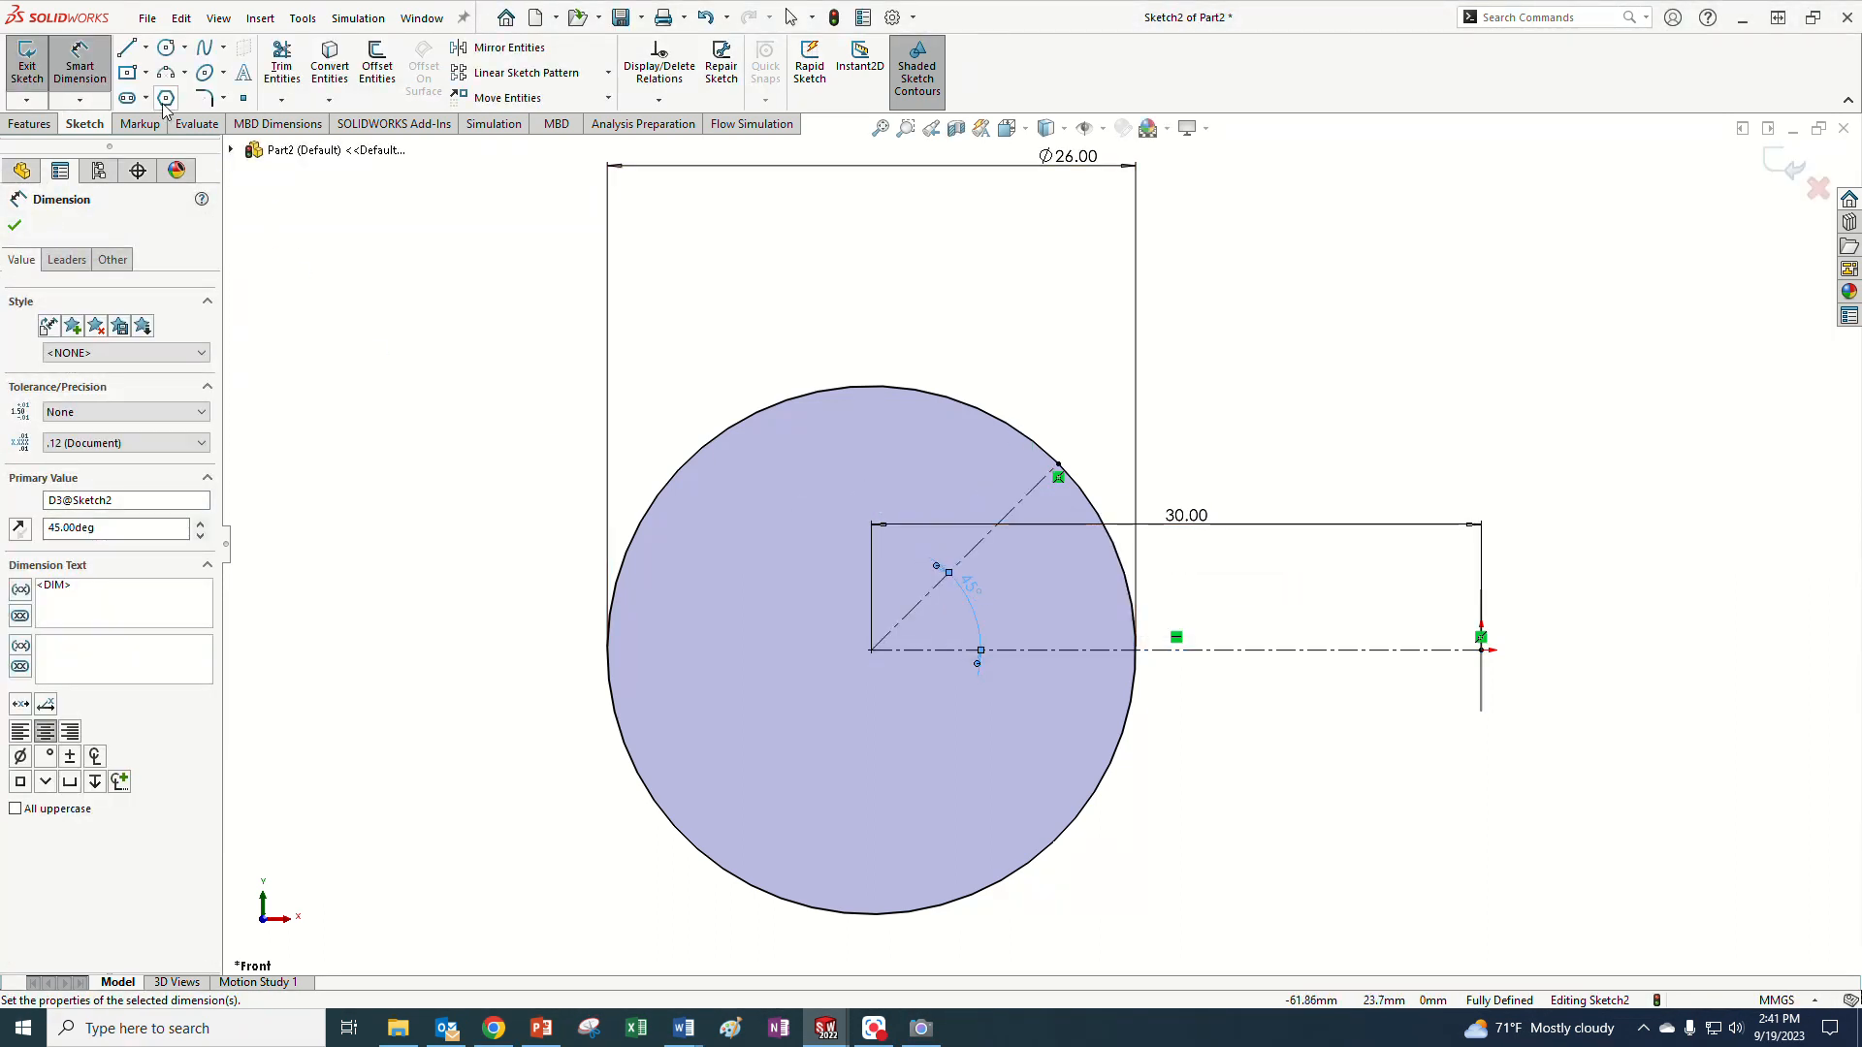
- Trim the circle segment between the two centerlines and draw a solid horizontal line from the arc's lower end to the origin
left_click(290, 65)
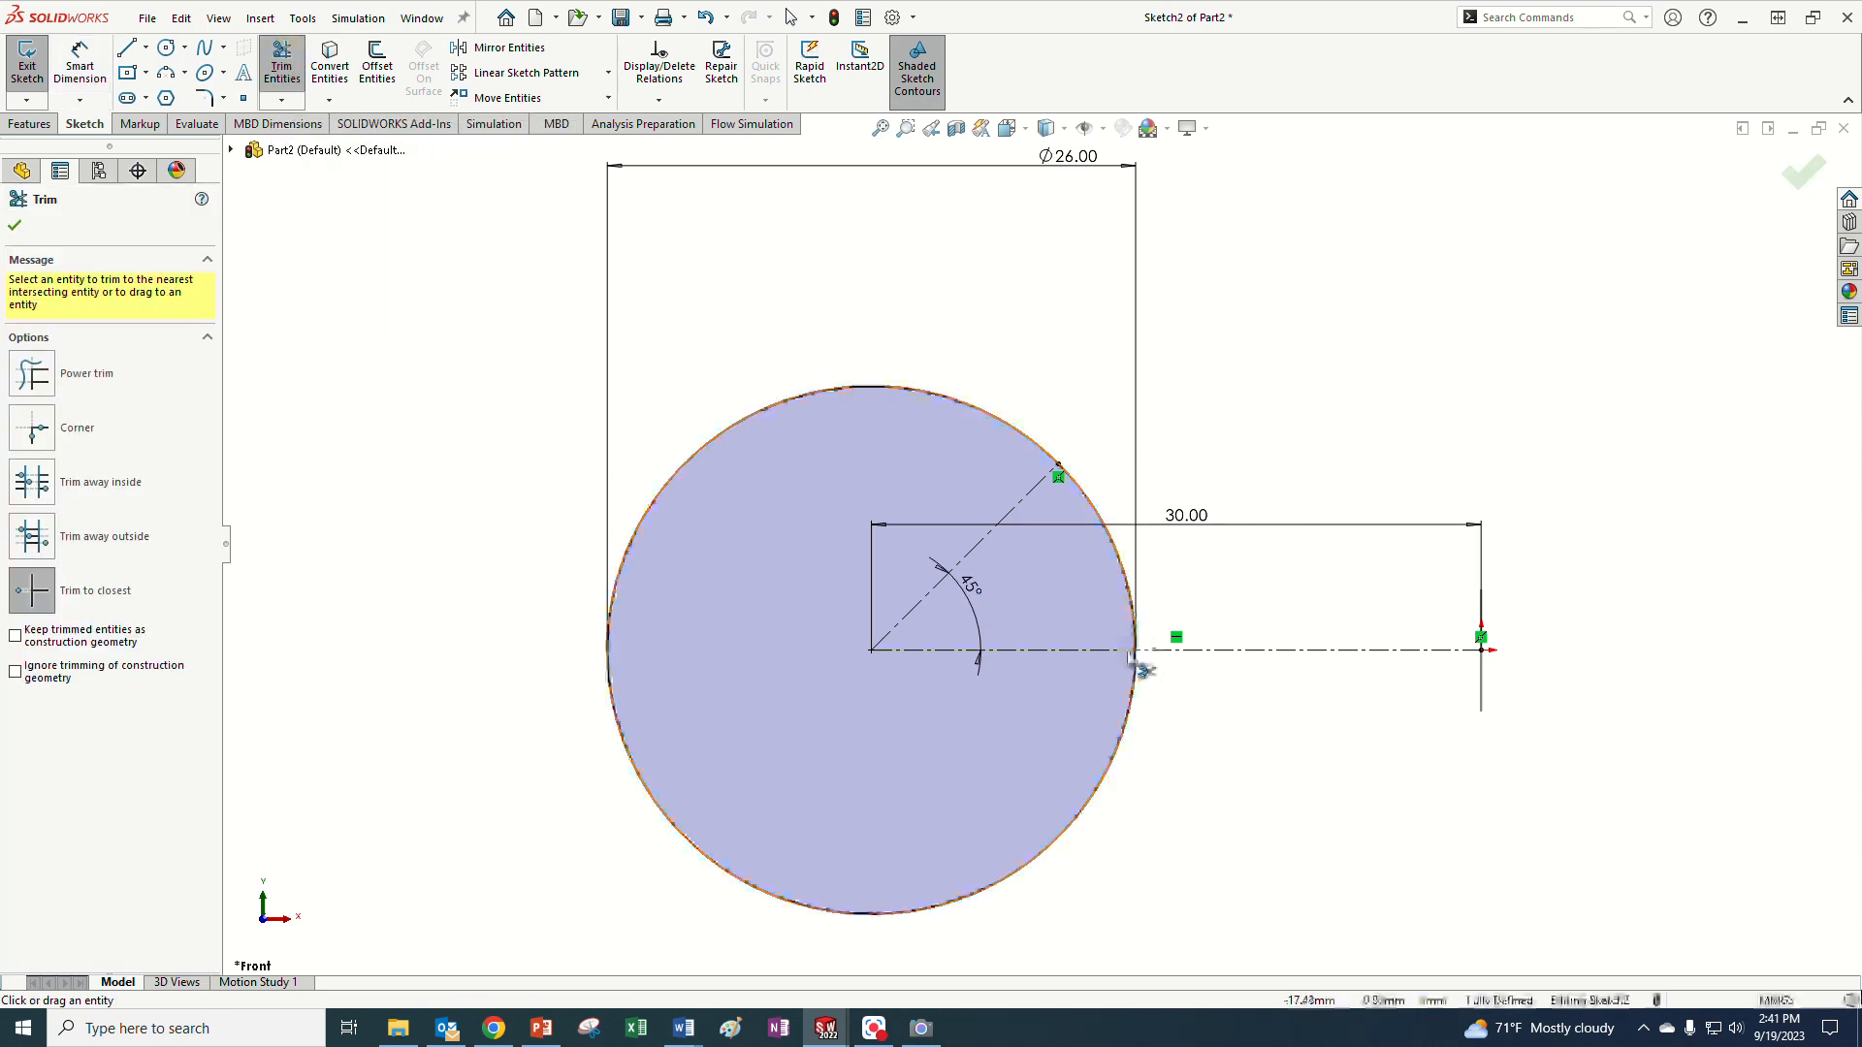
left_click(1117, 584)
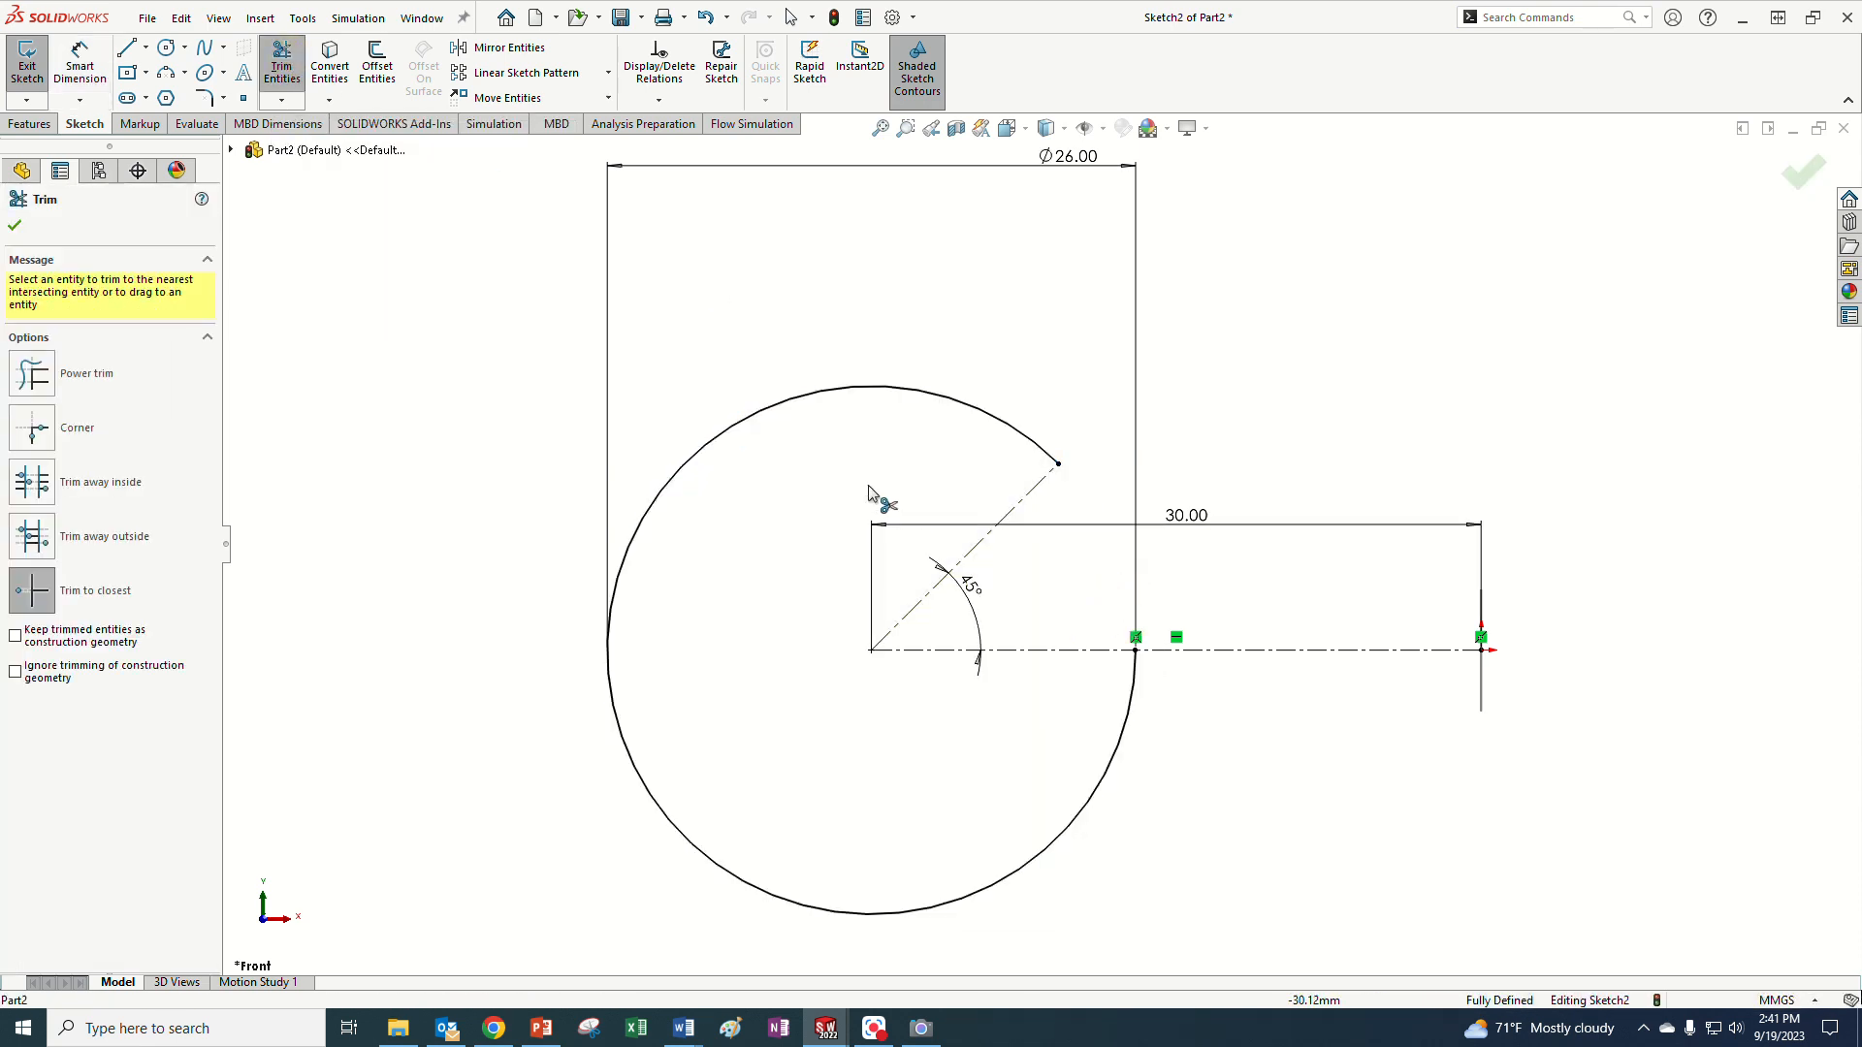
left_click(126, 51)
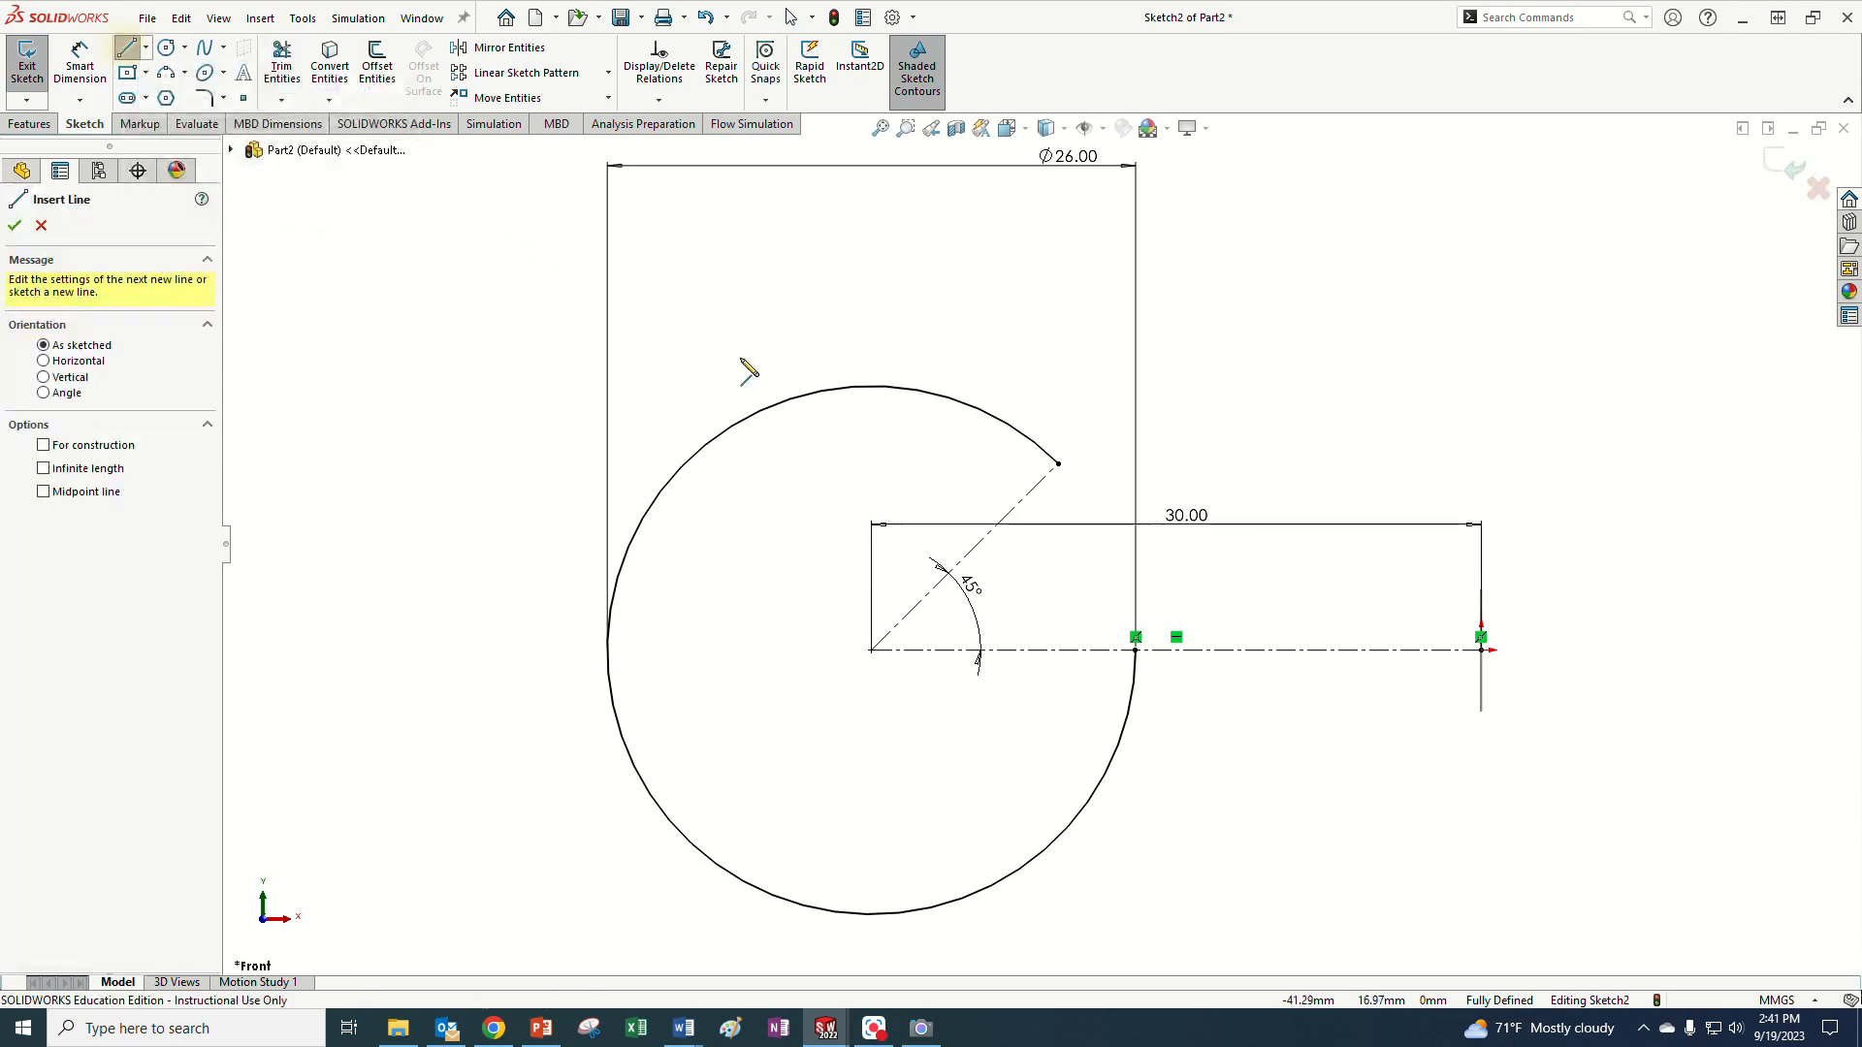
left_click(1136, 649)
left_click(1481, 650)
key("Escape")
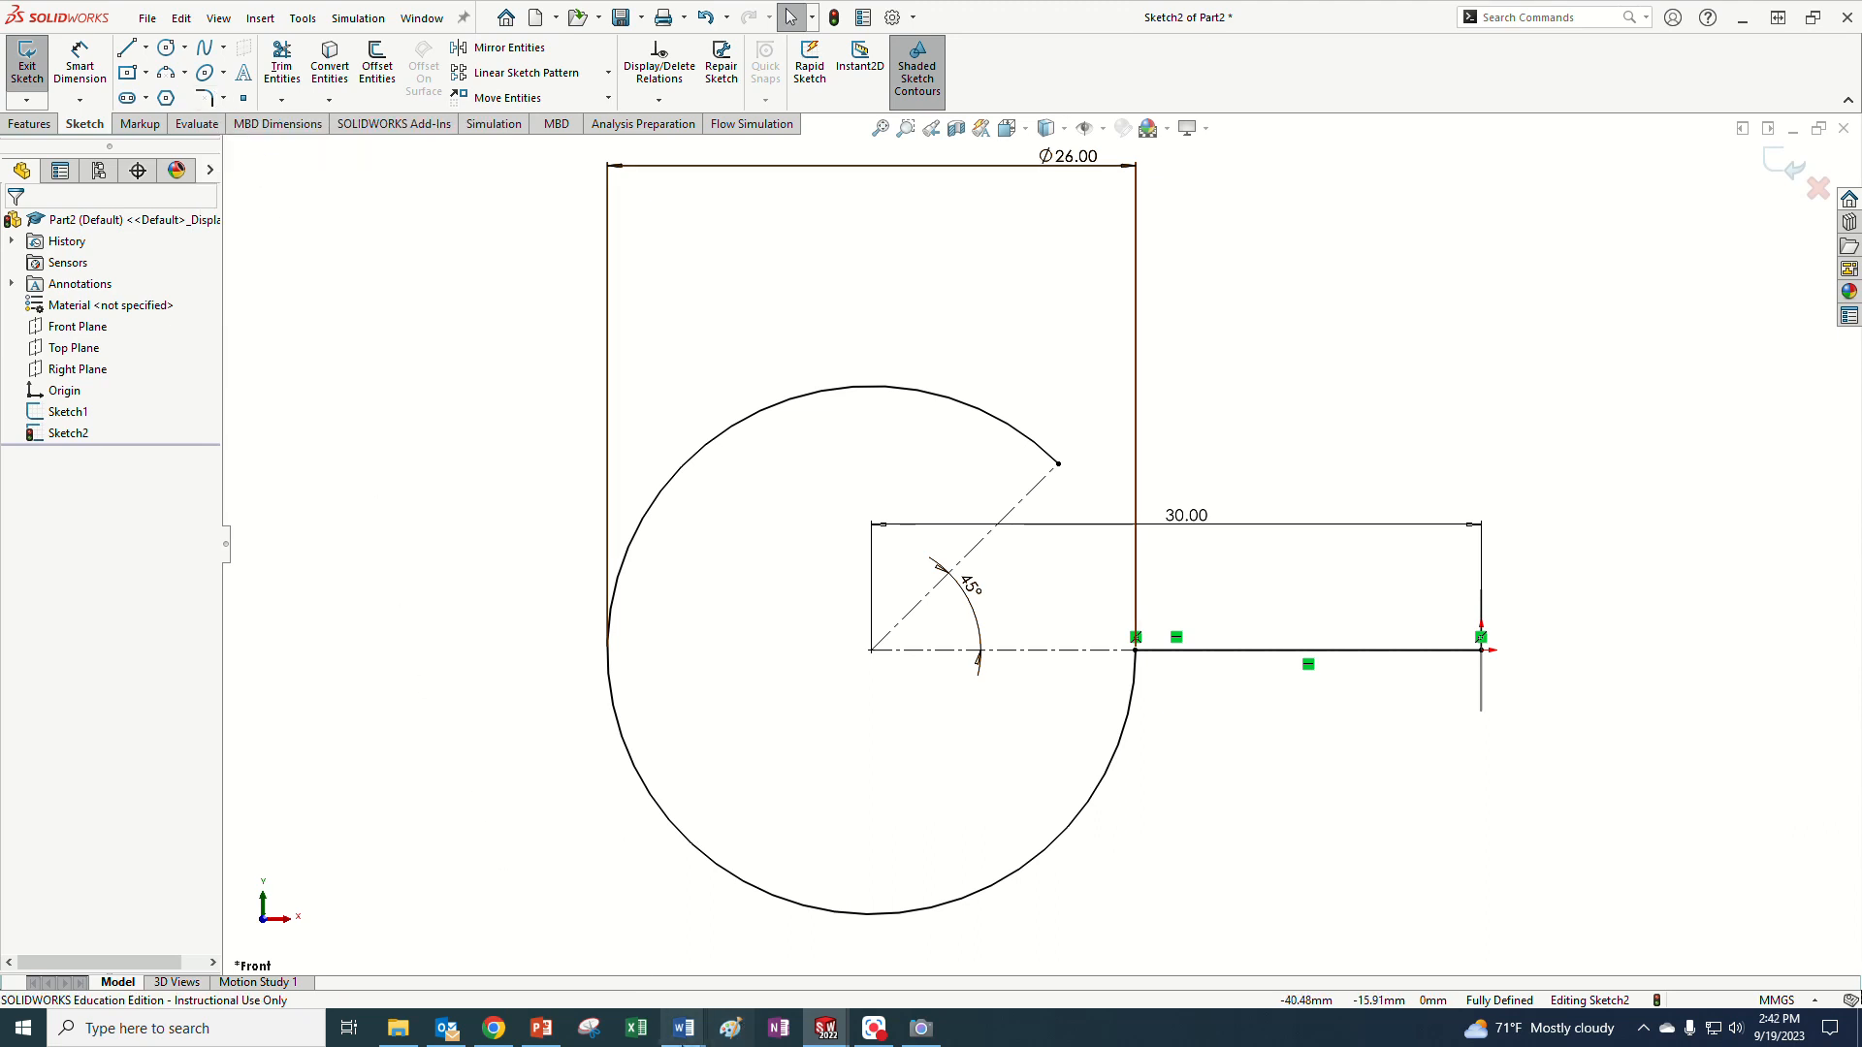
- Review the eyebolt figure in PowerPoint, return to SOLIDWORKS and try a 13 mm sketch fillet where the arc meets the horizontal line
left_click(541, 1020)
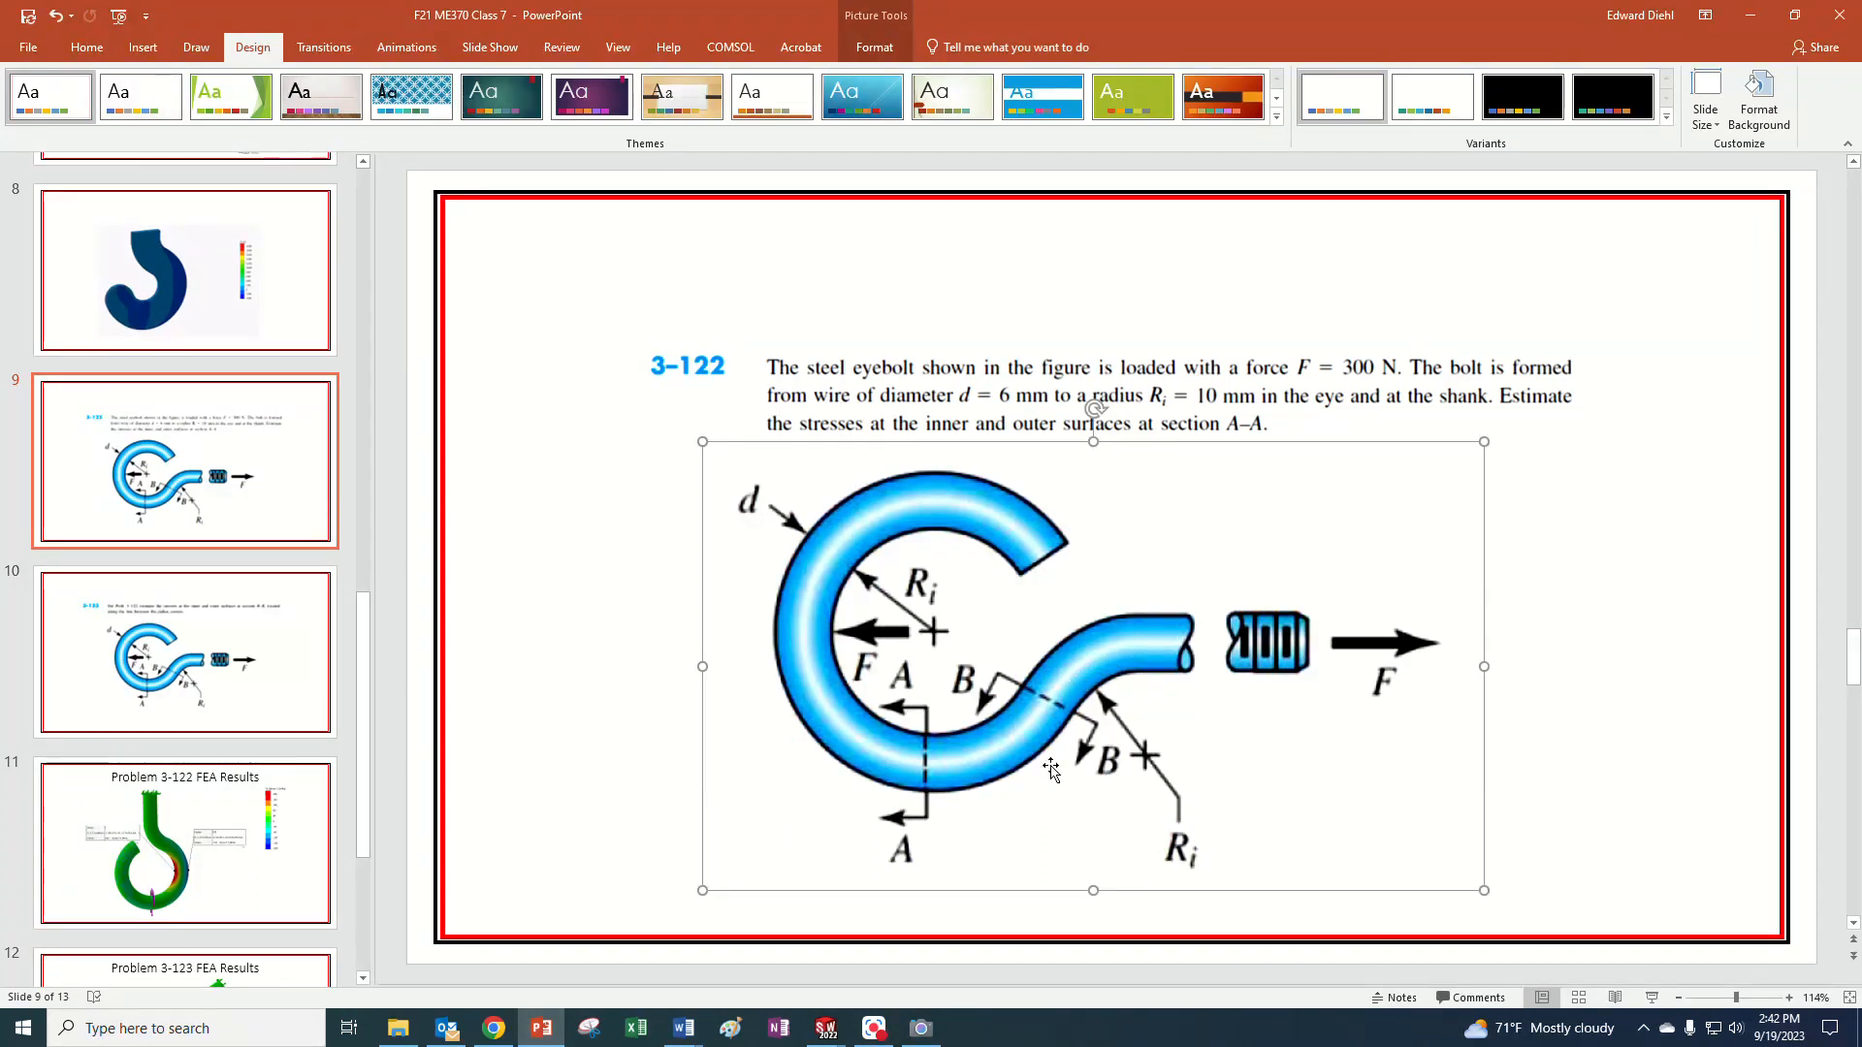
mouse_move(825, 1028)
left_click(919, 978)
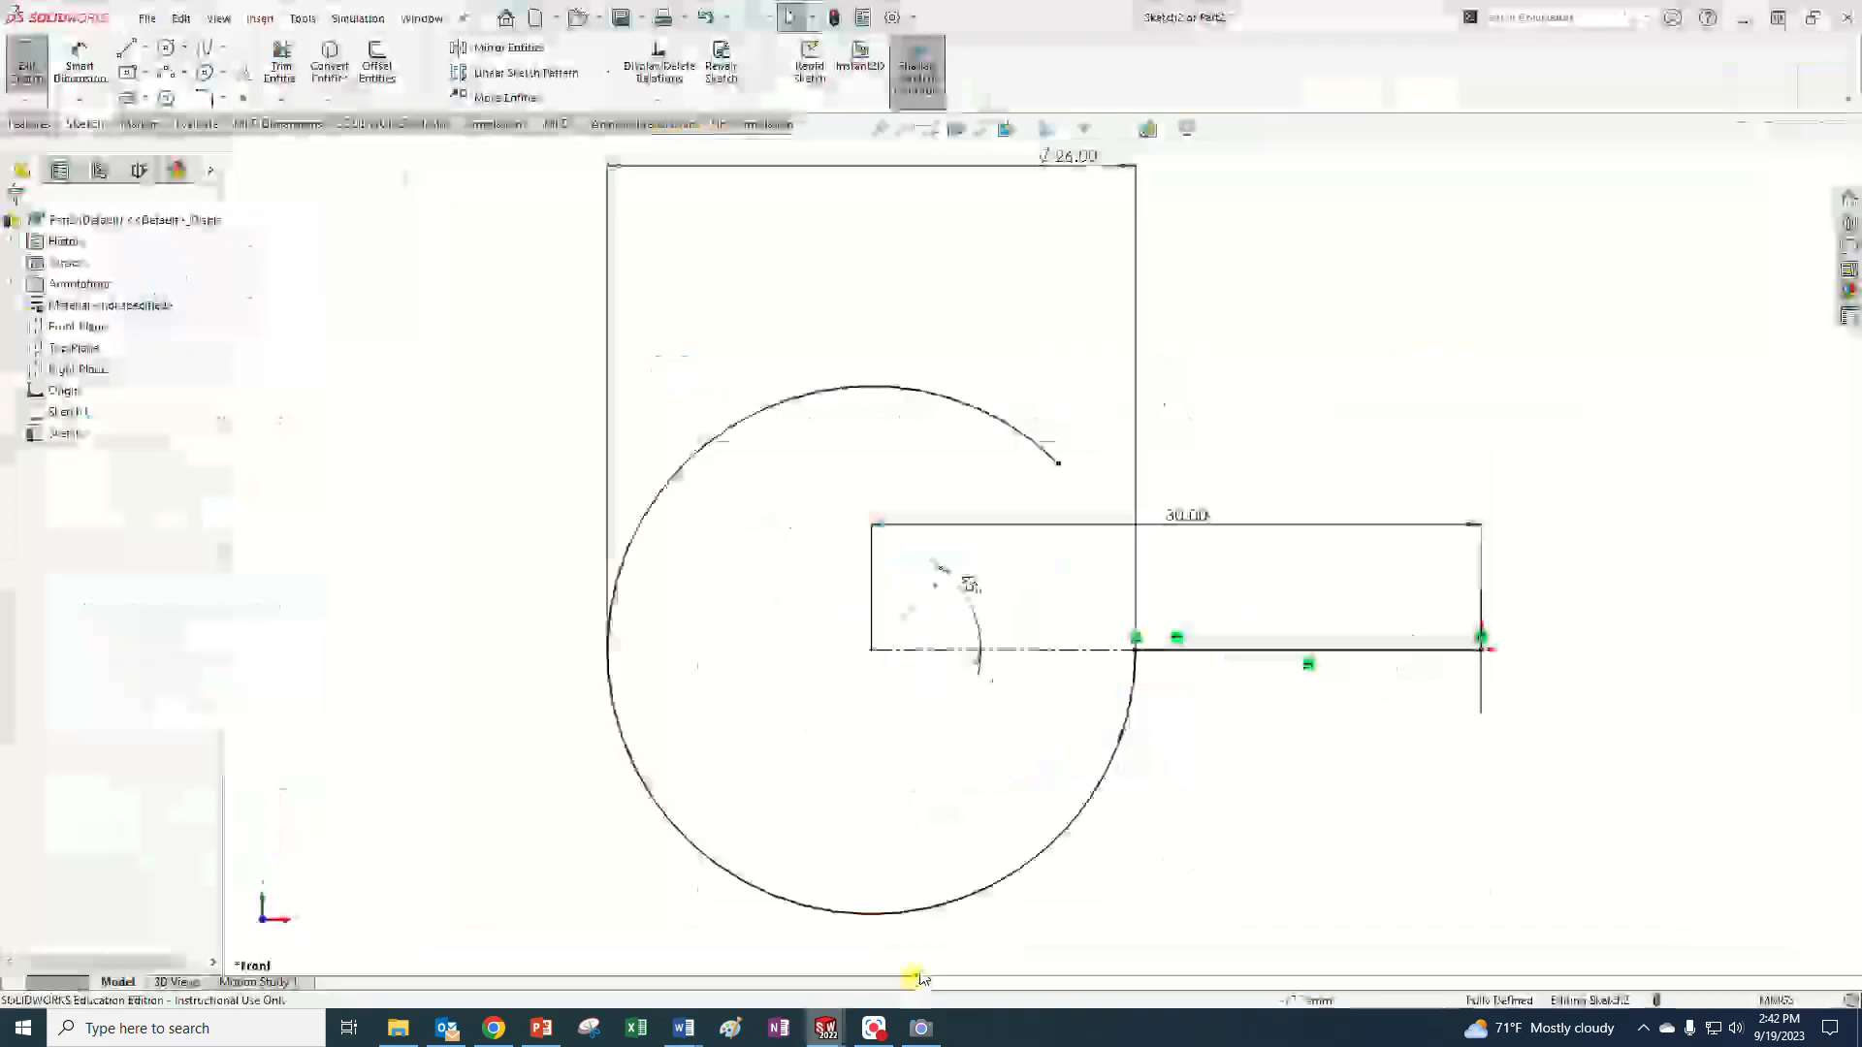
left_click(206, 101)
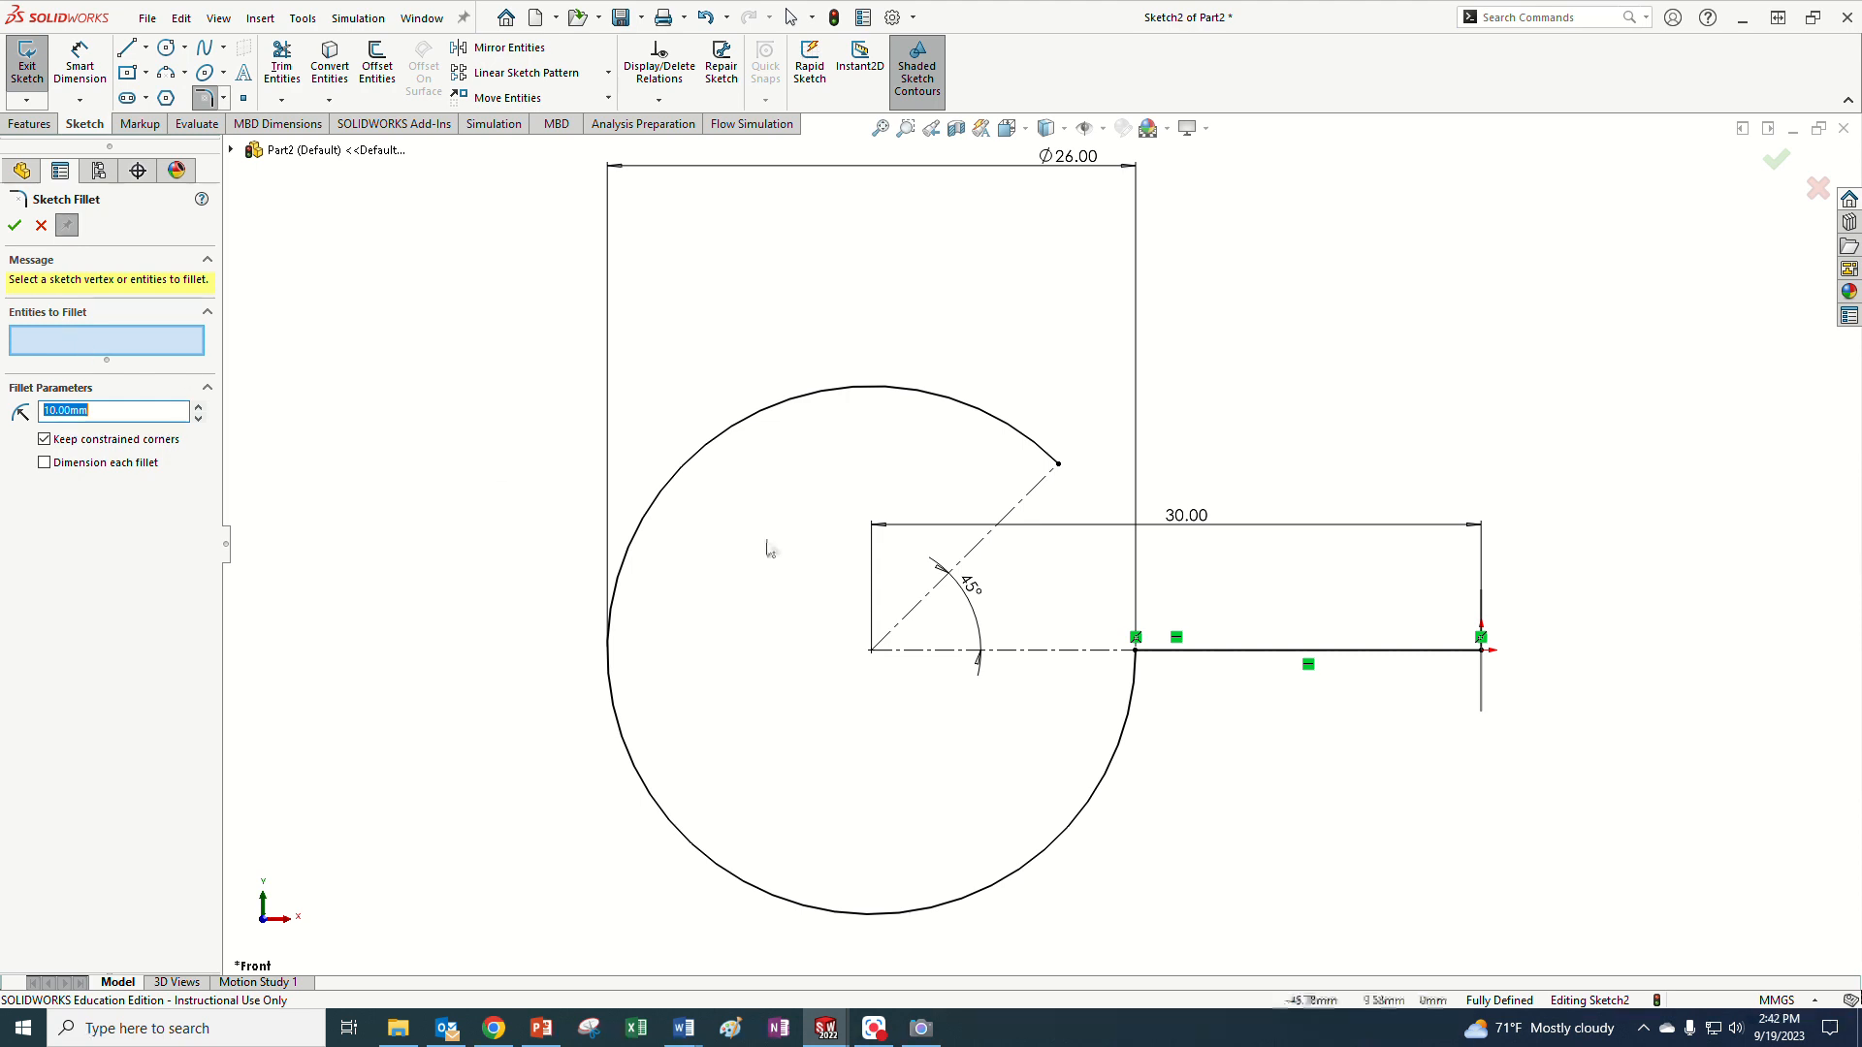
scroll(97, 407, "up", 3)
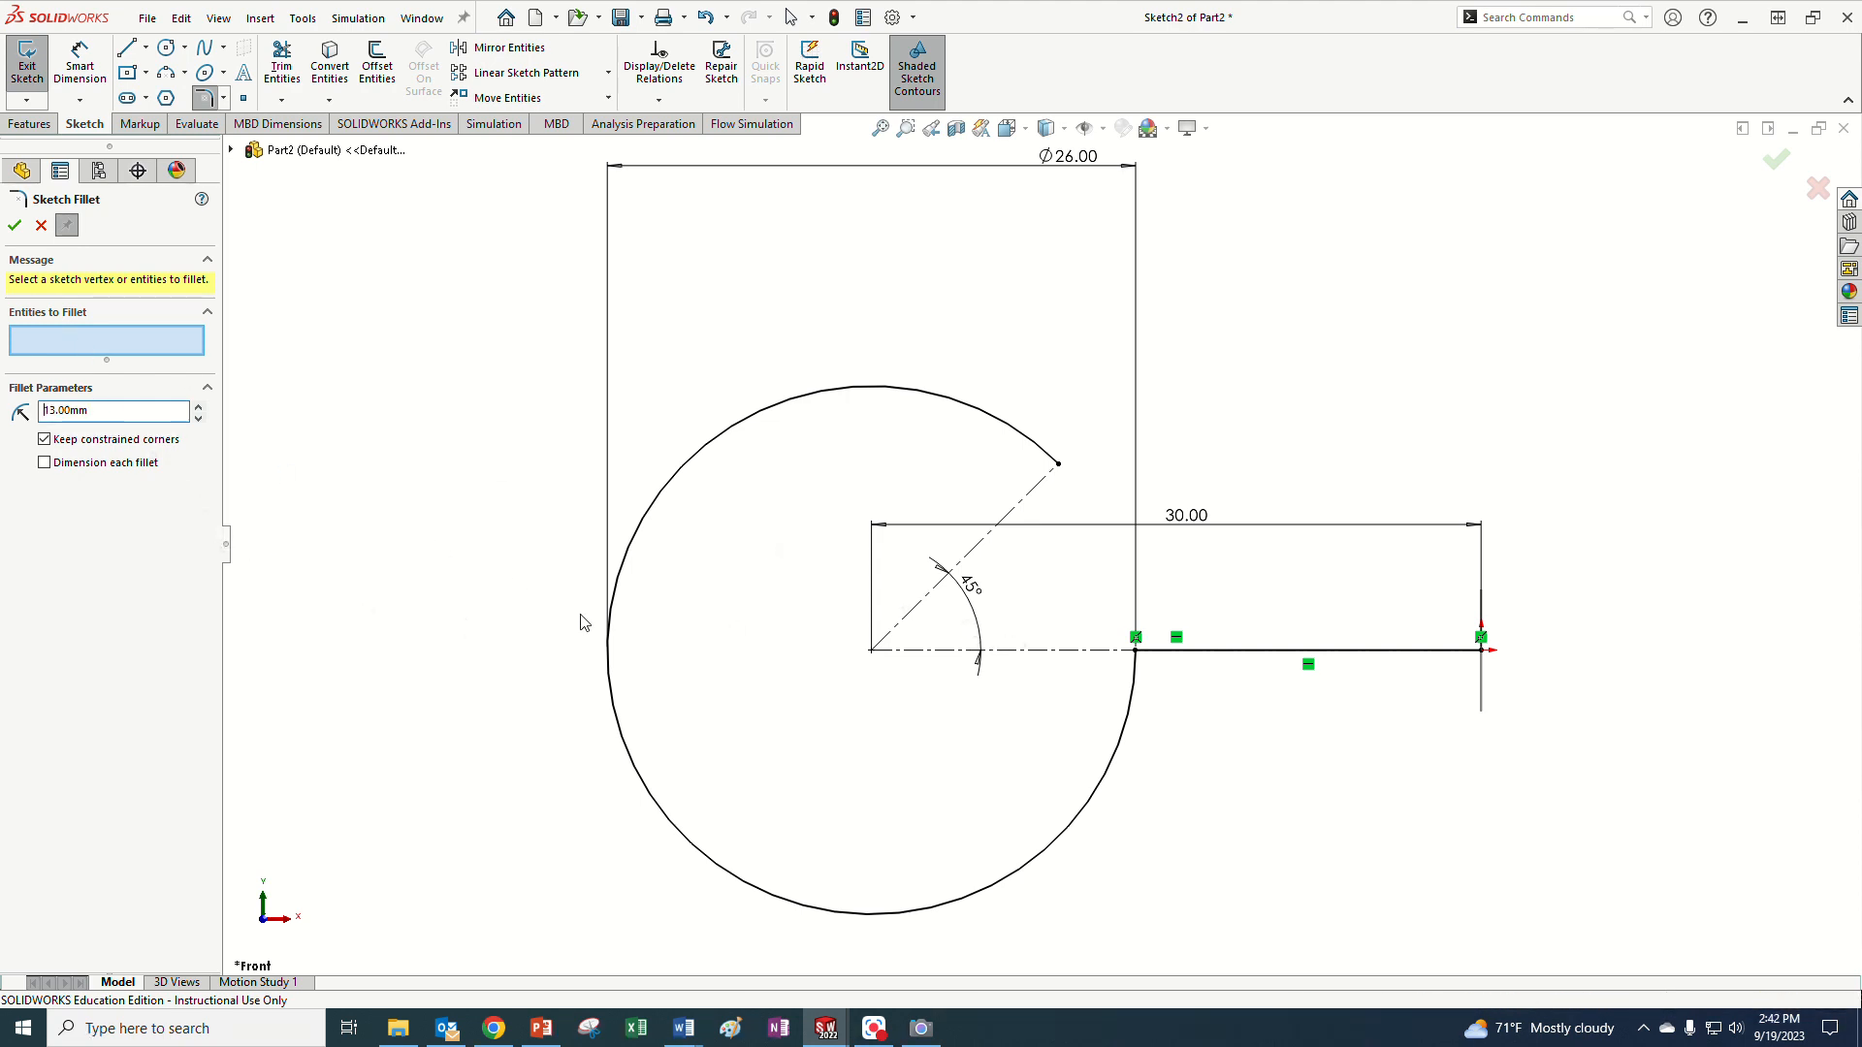
left_click(1137, 650)
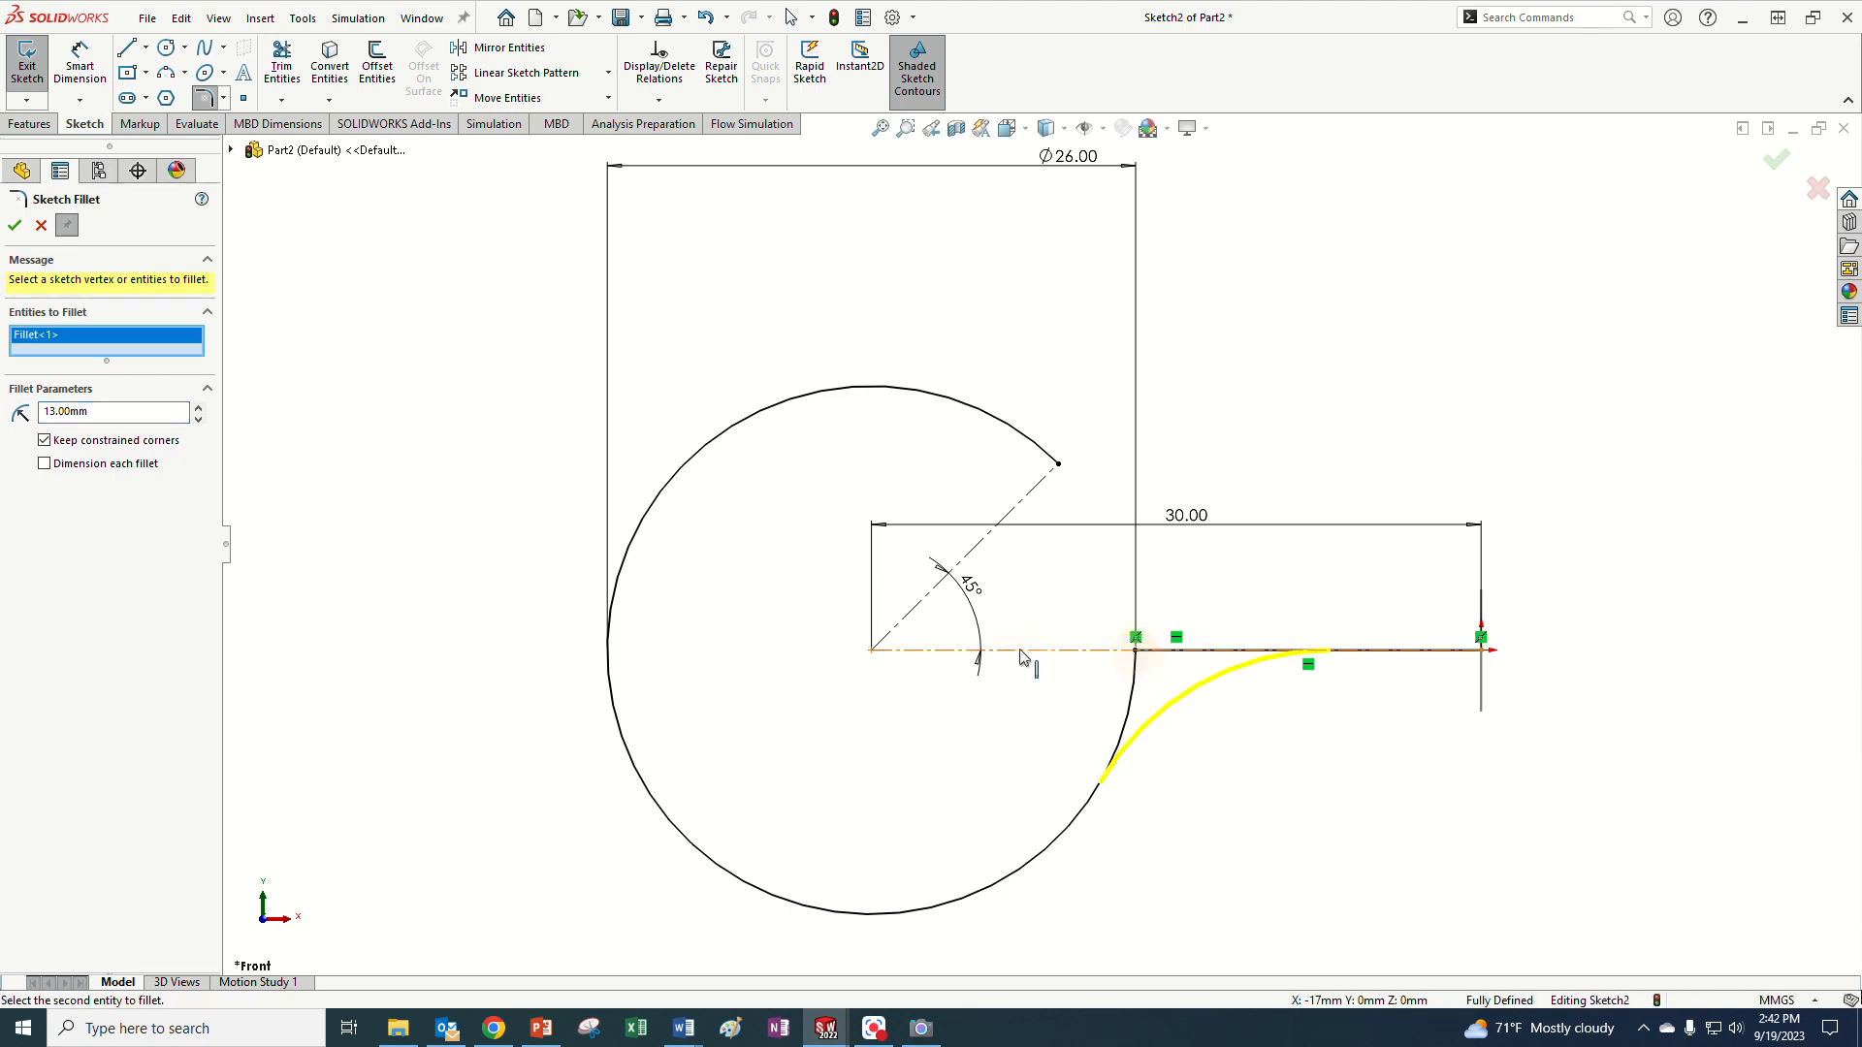
left_click(79, 63)
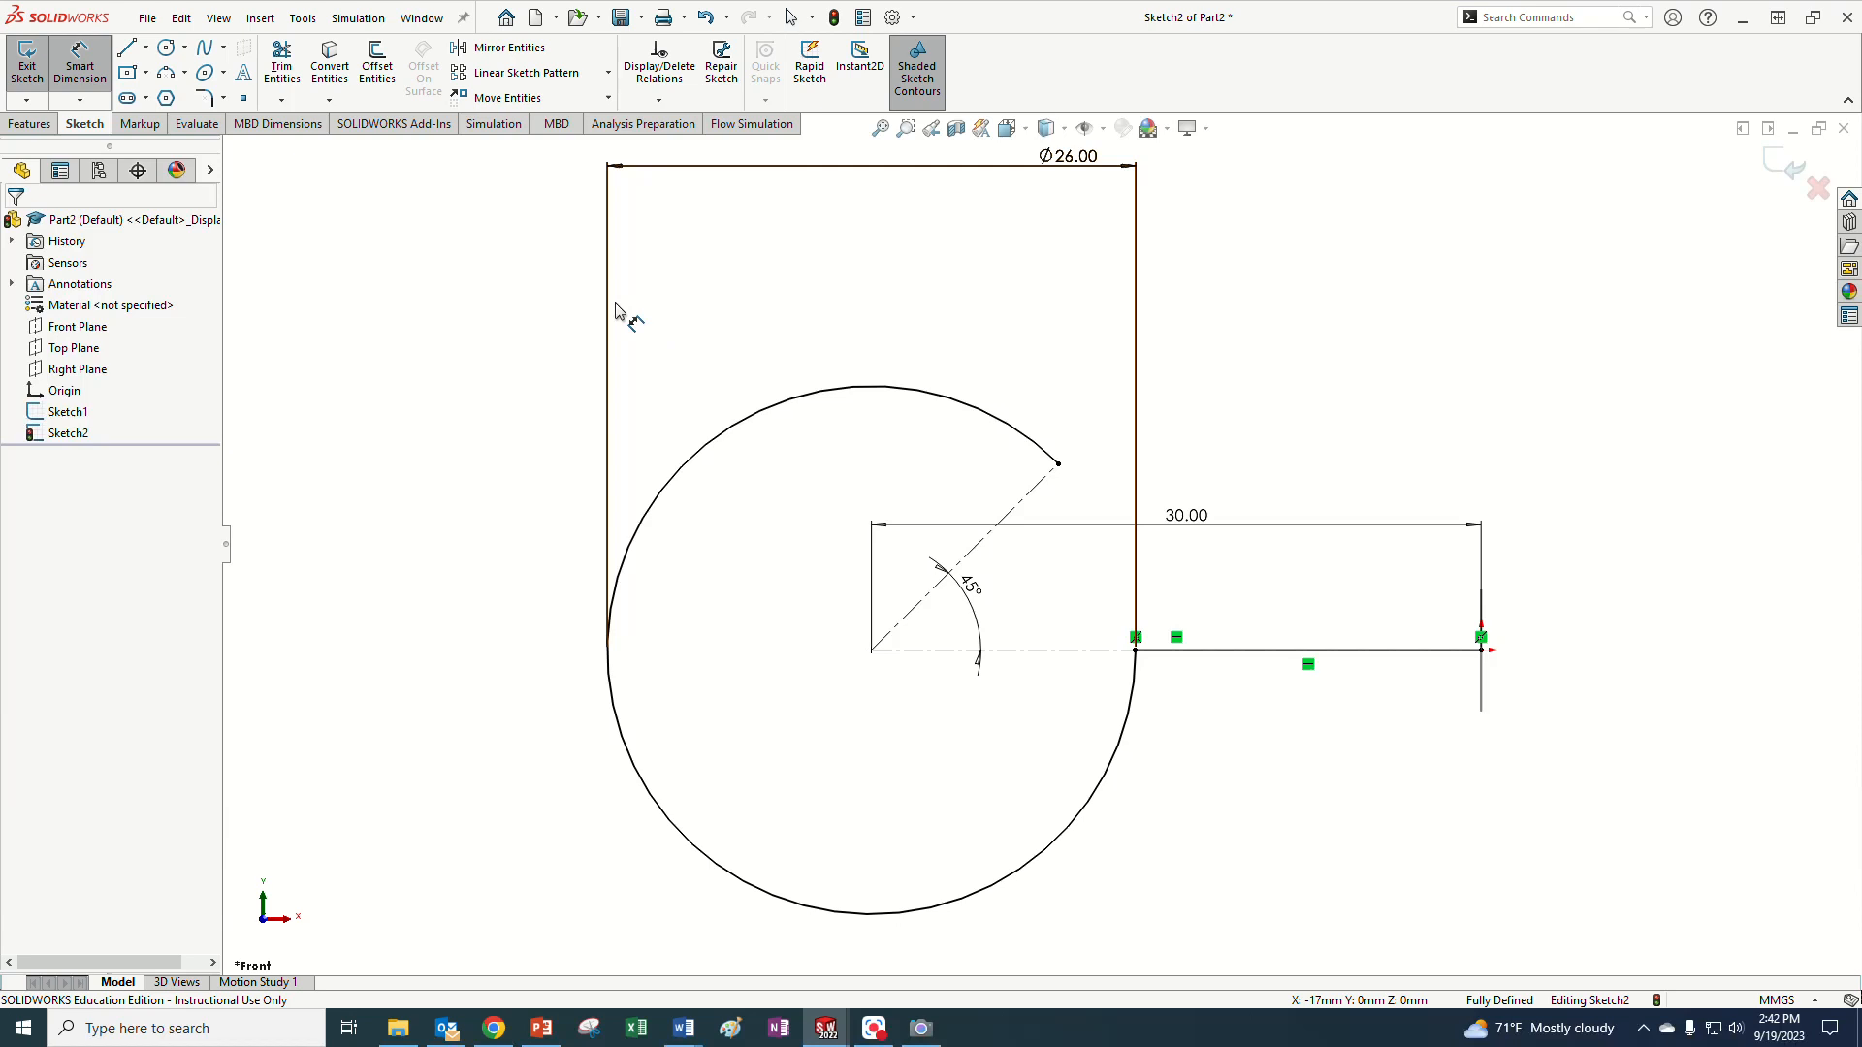
- Apply the sketch fillet with a 13 mm radius to the corner between the large arc and the horizontal shank line
left_click(207, 99)
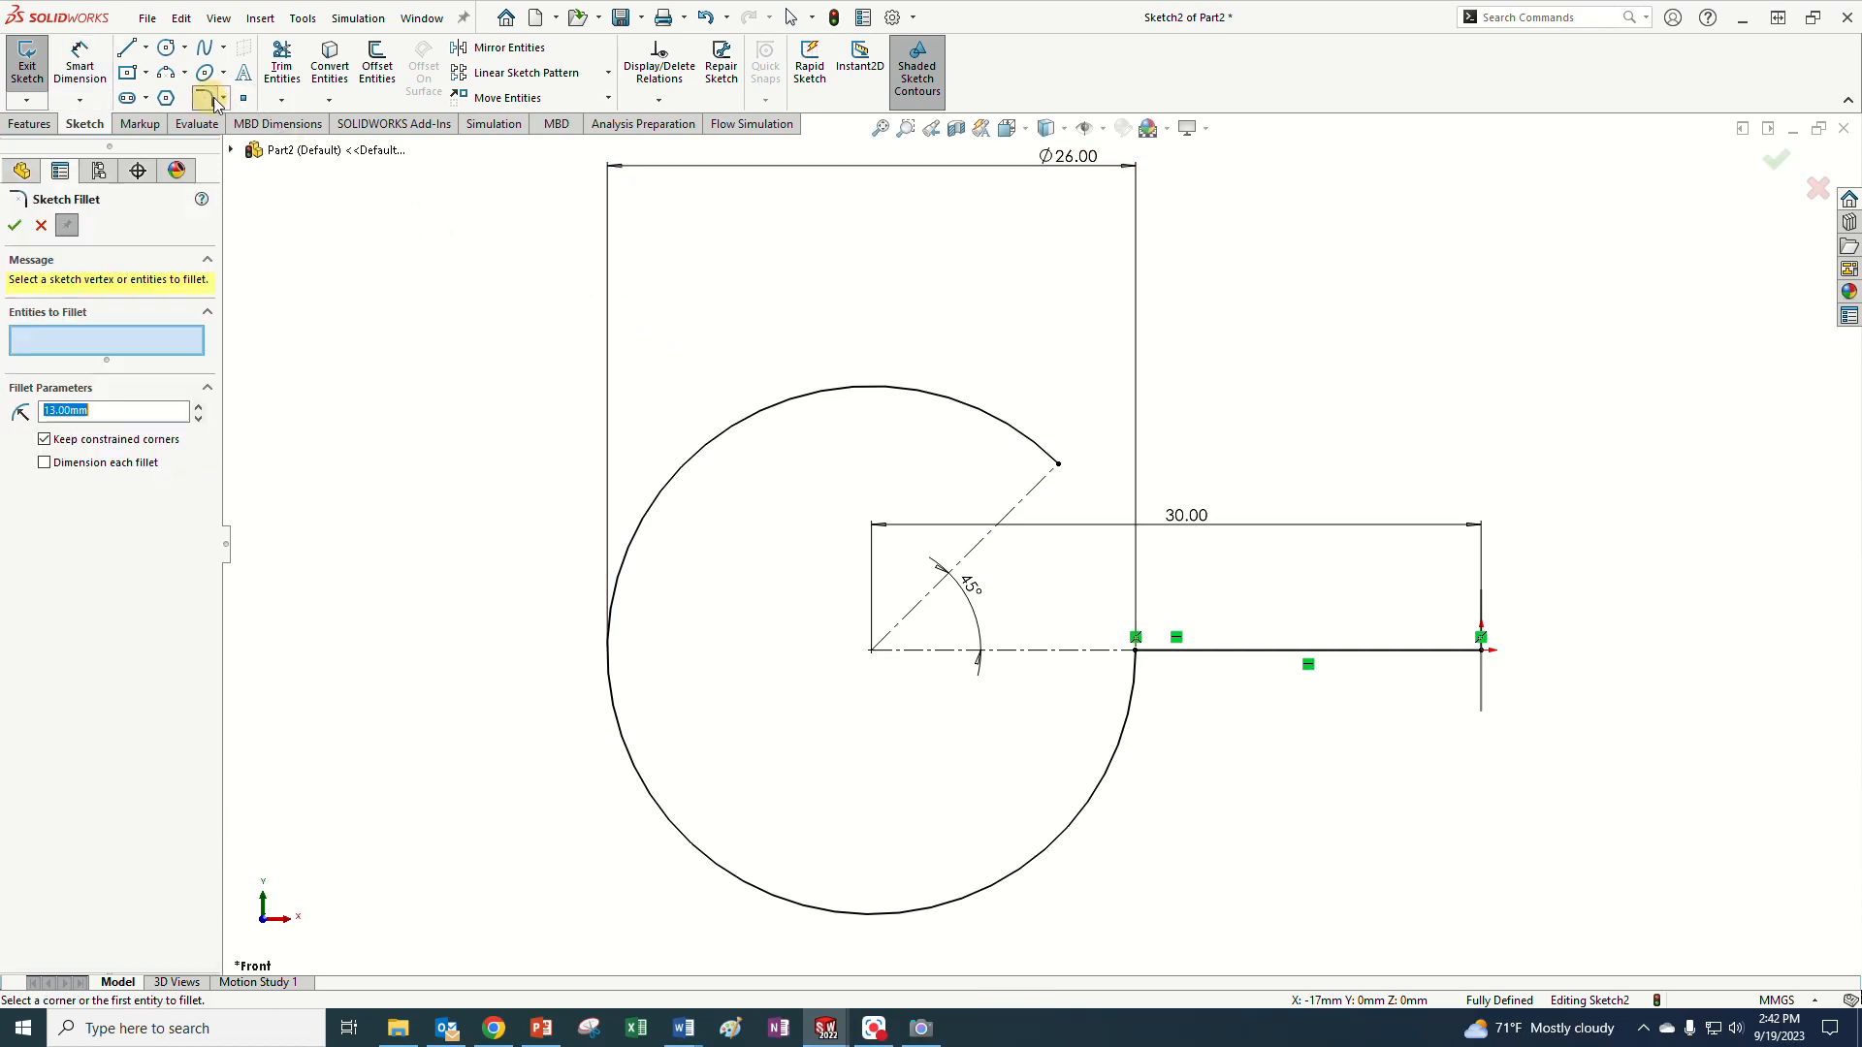
left_click(1145, 659)
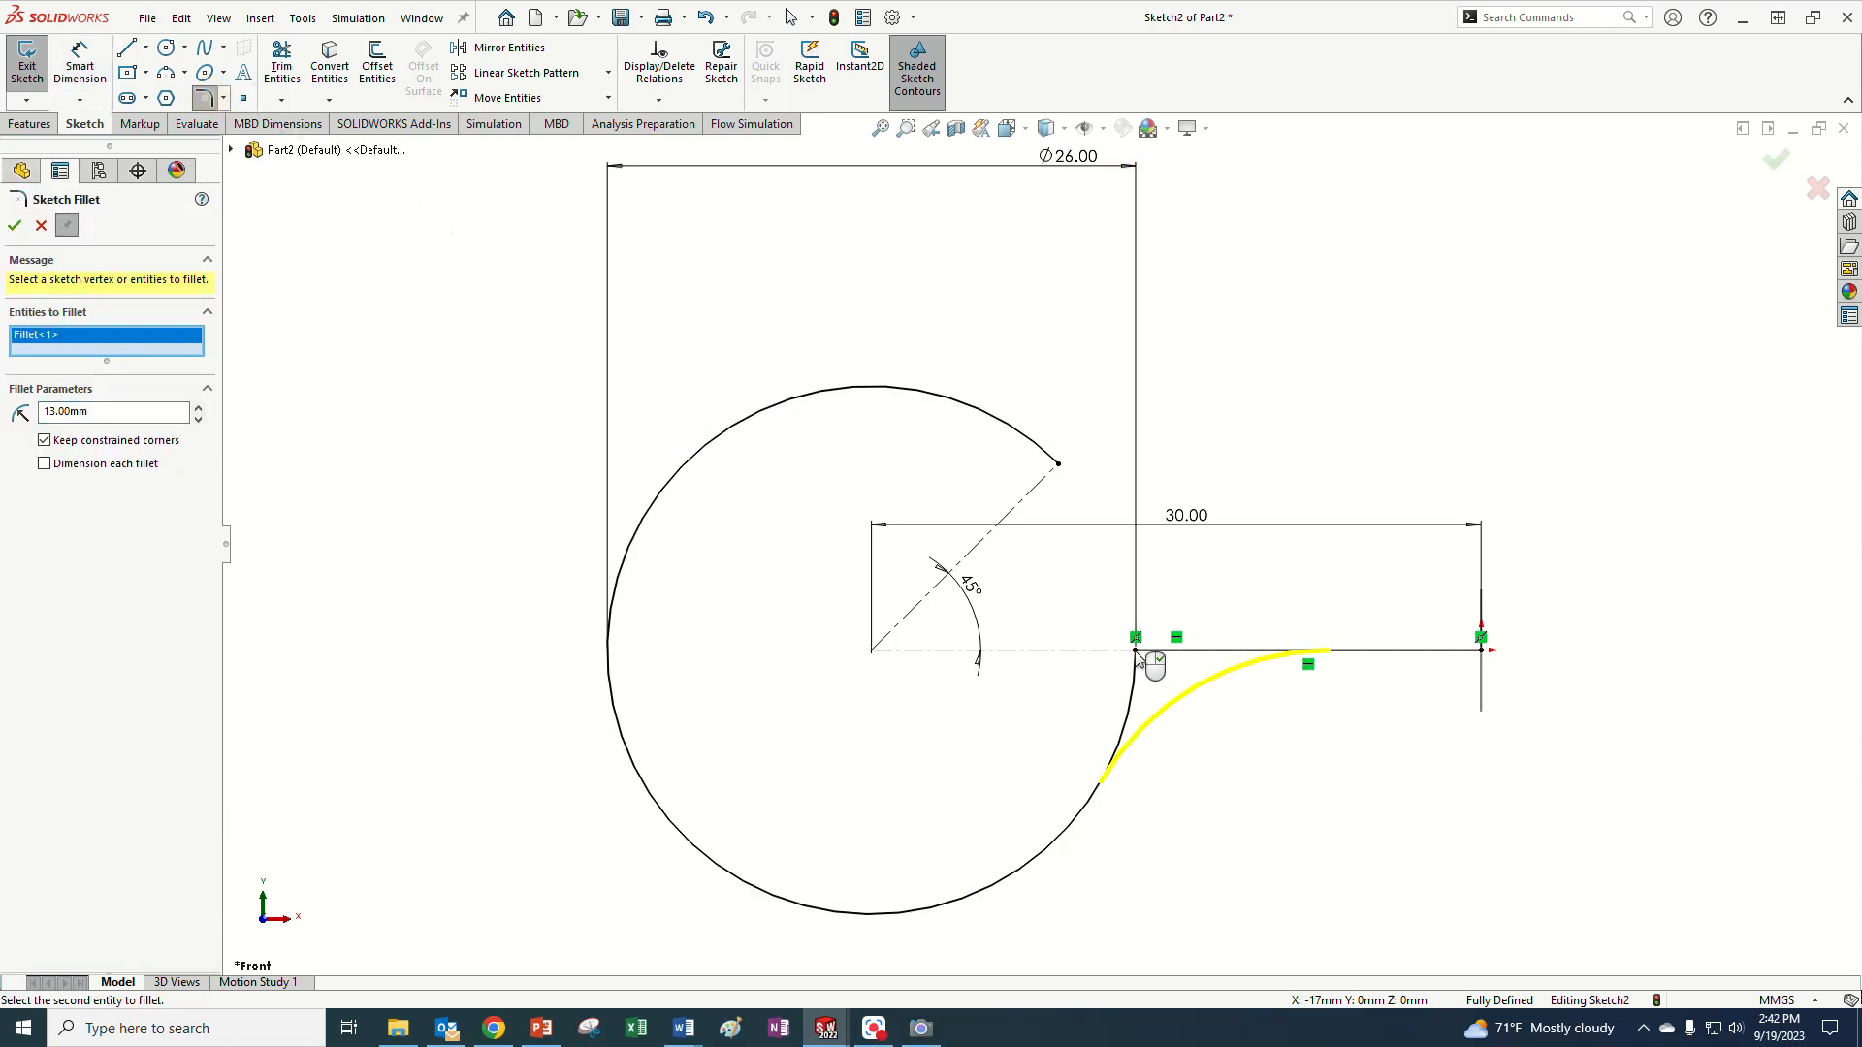
left_click(16, 227)
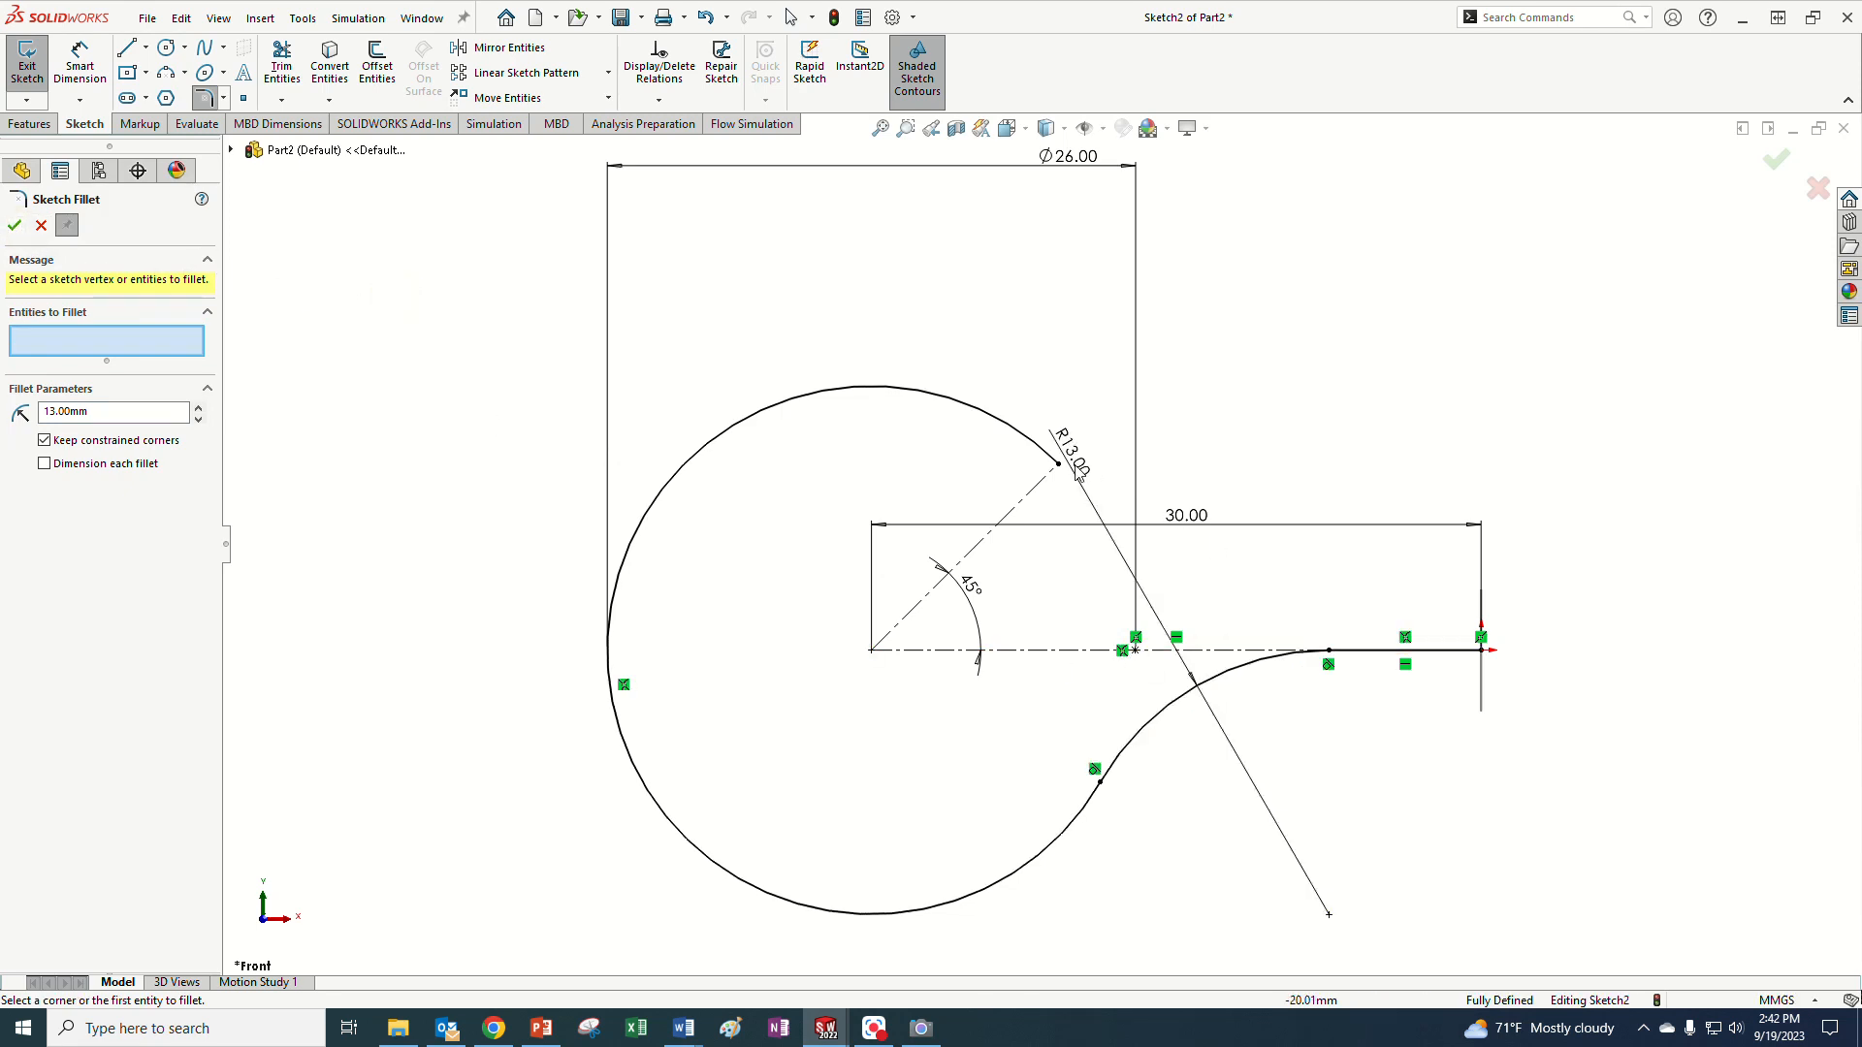
left_click_drag(1115, 524, 1265, 755)
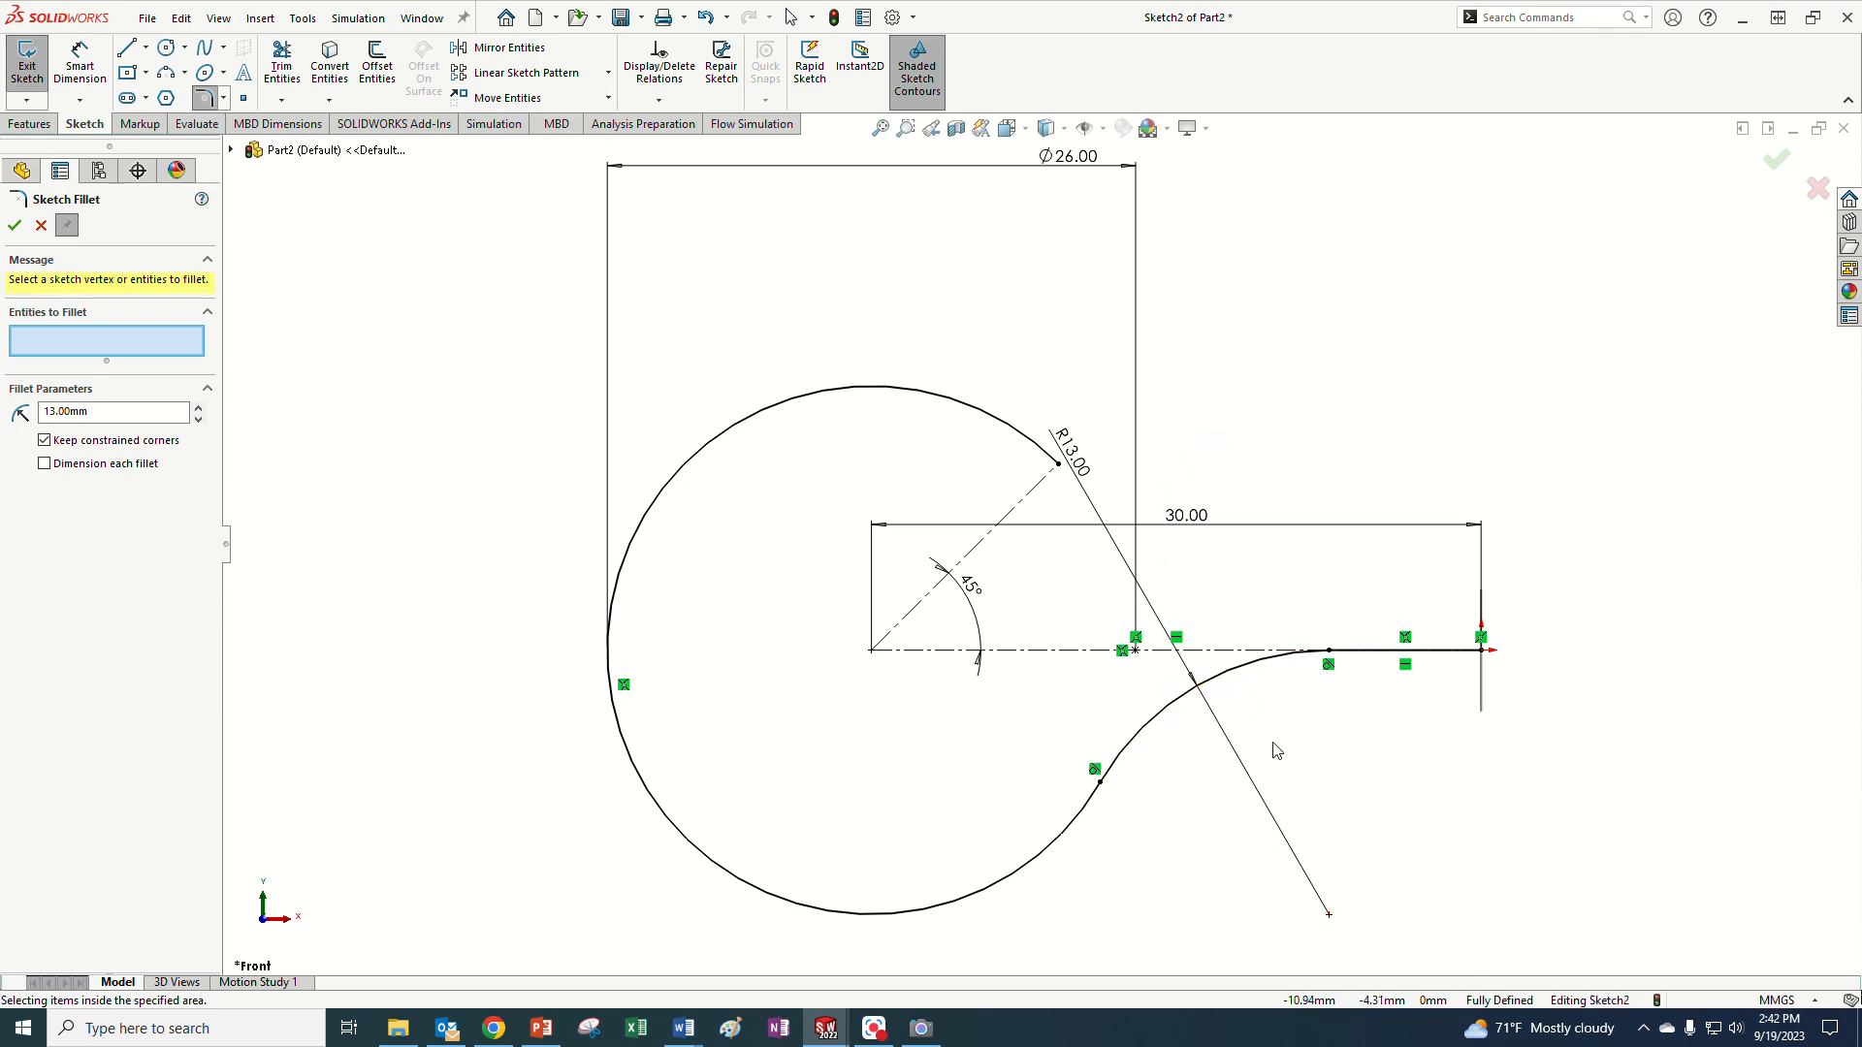
key("f")
scroll(1384, 636, "down", 2)
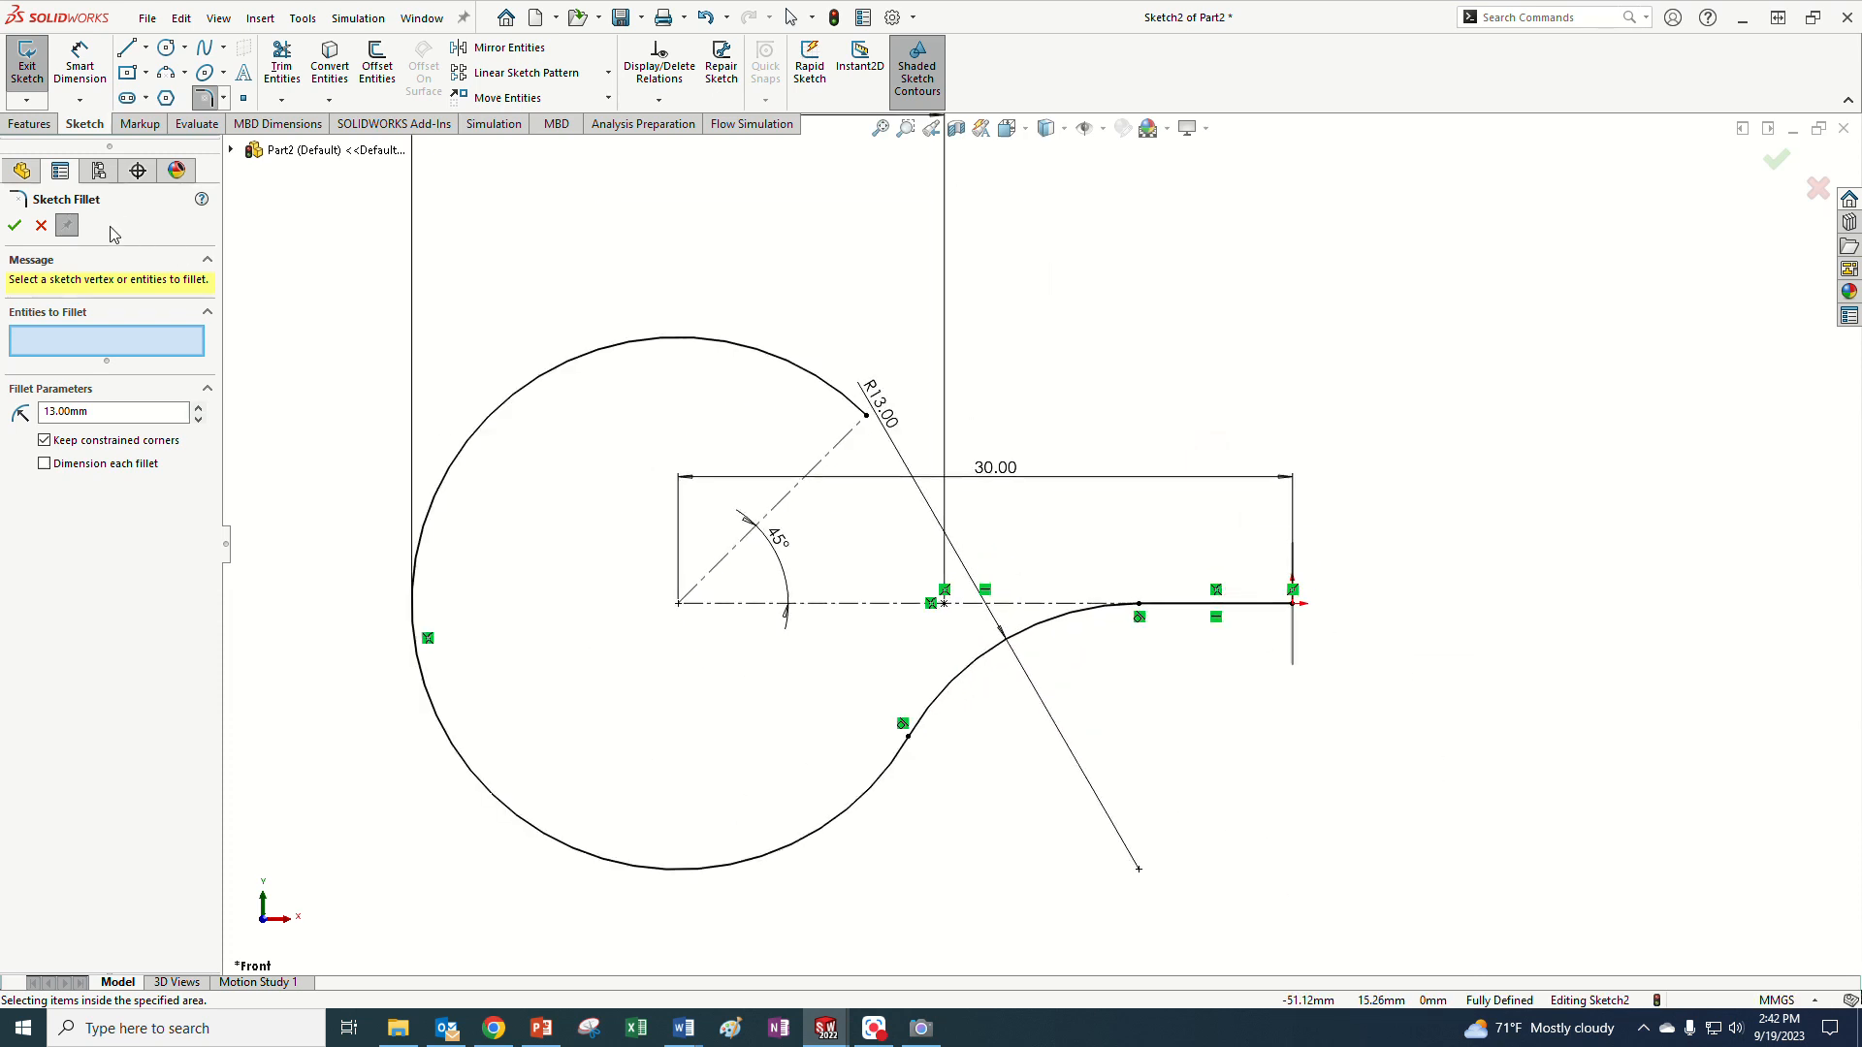
left_click(15, 226)
- Exit the path sketch and create a swept boss with the small circle as profile and the hook curve as path
scroll(677, 333, "up", 1)
mouse_move(678, 332)
middle_mouse_down()
mouse_move(713, 331)
mouse_move(789, 391)
mouse_move(789, 440)
mouse_move(649, 351)
middle_mouse_up()
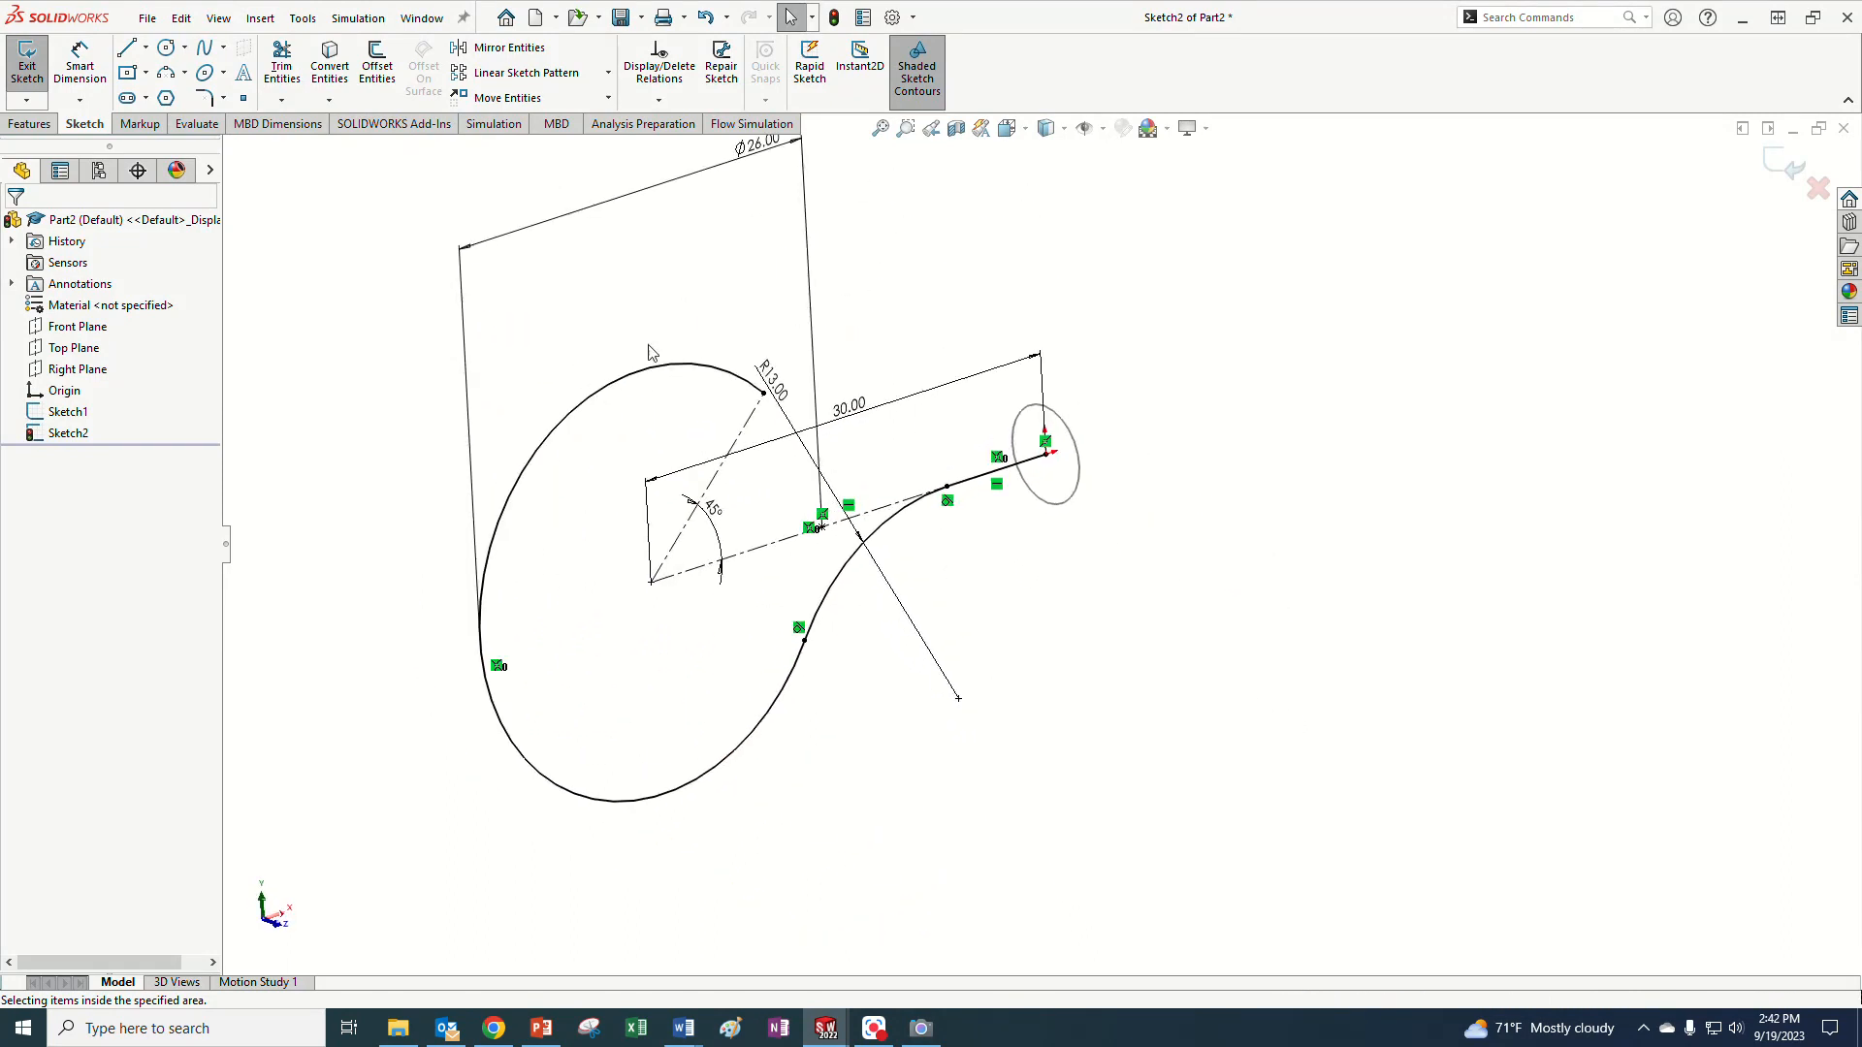
left_click(1782, 165)
left_click(29, 123)
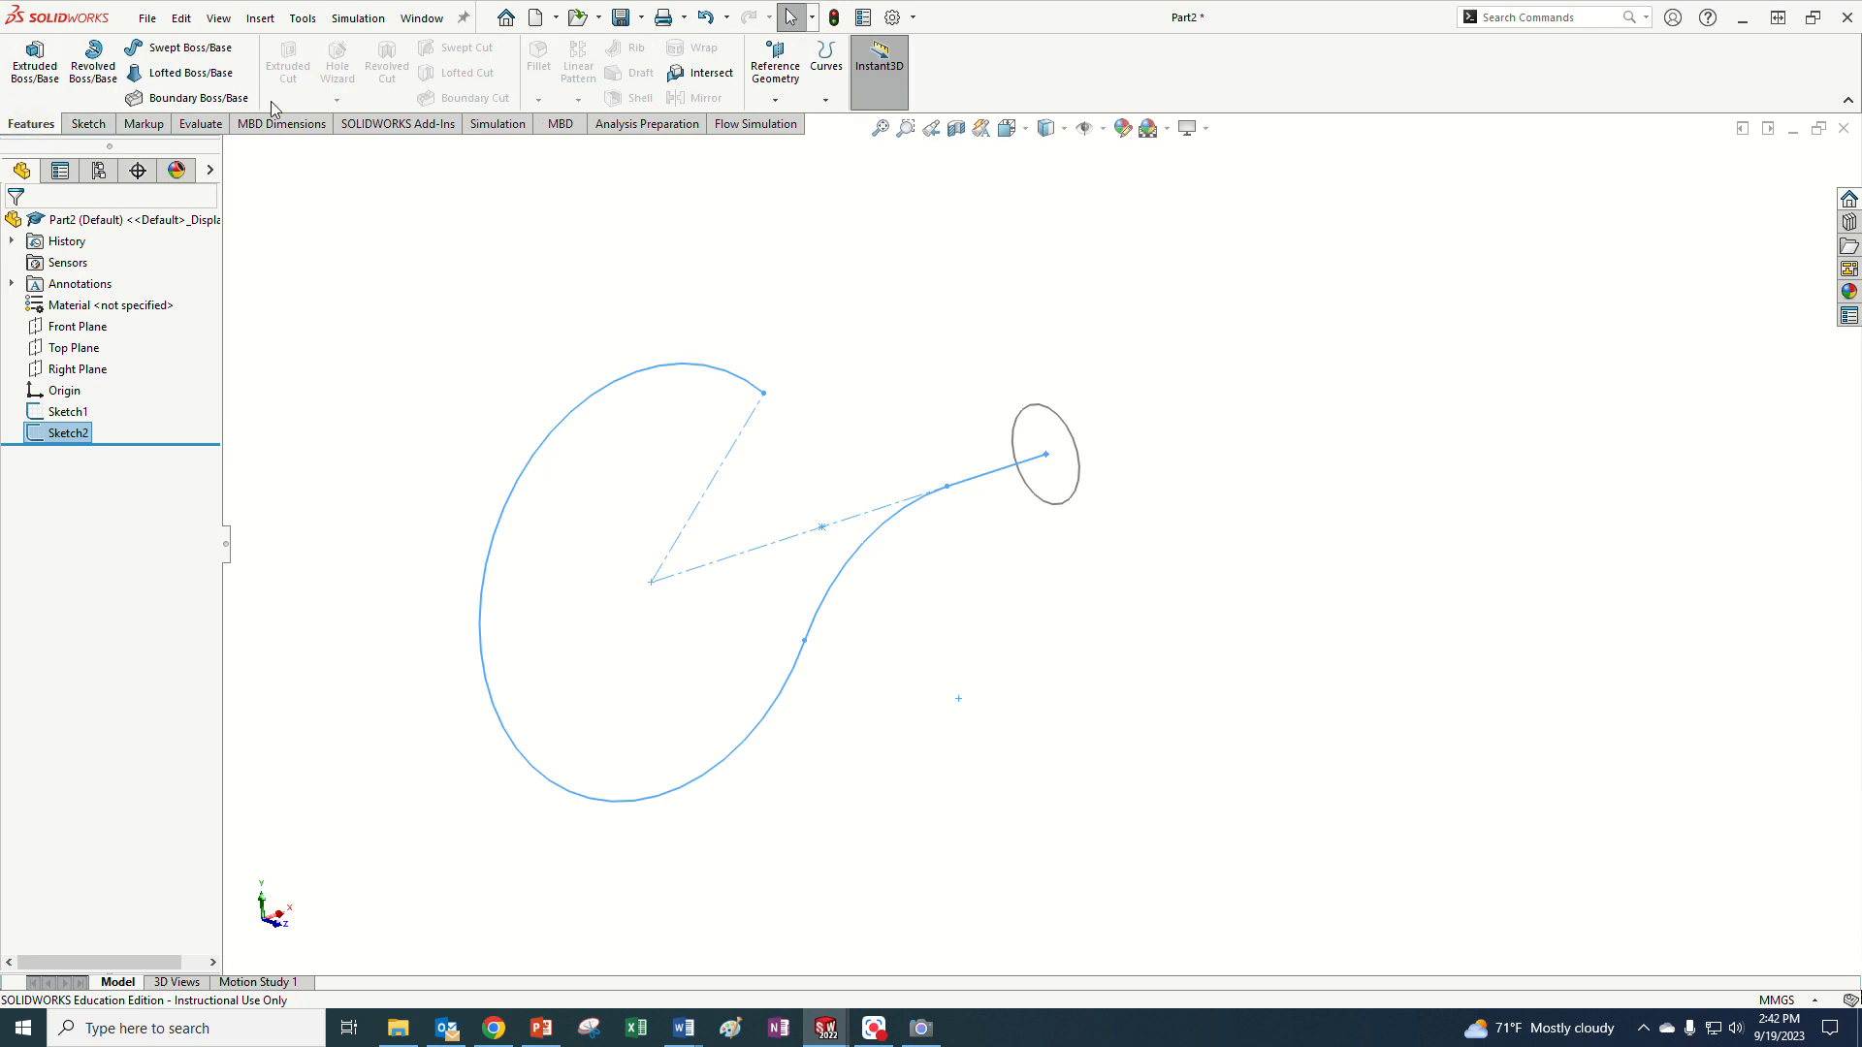
left_click(150, 48)
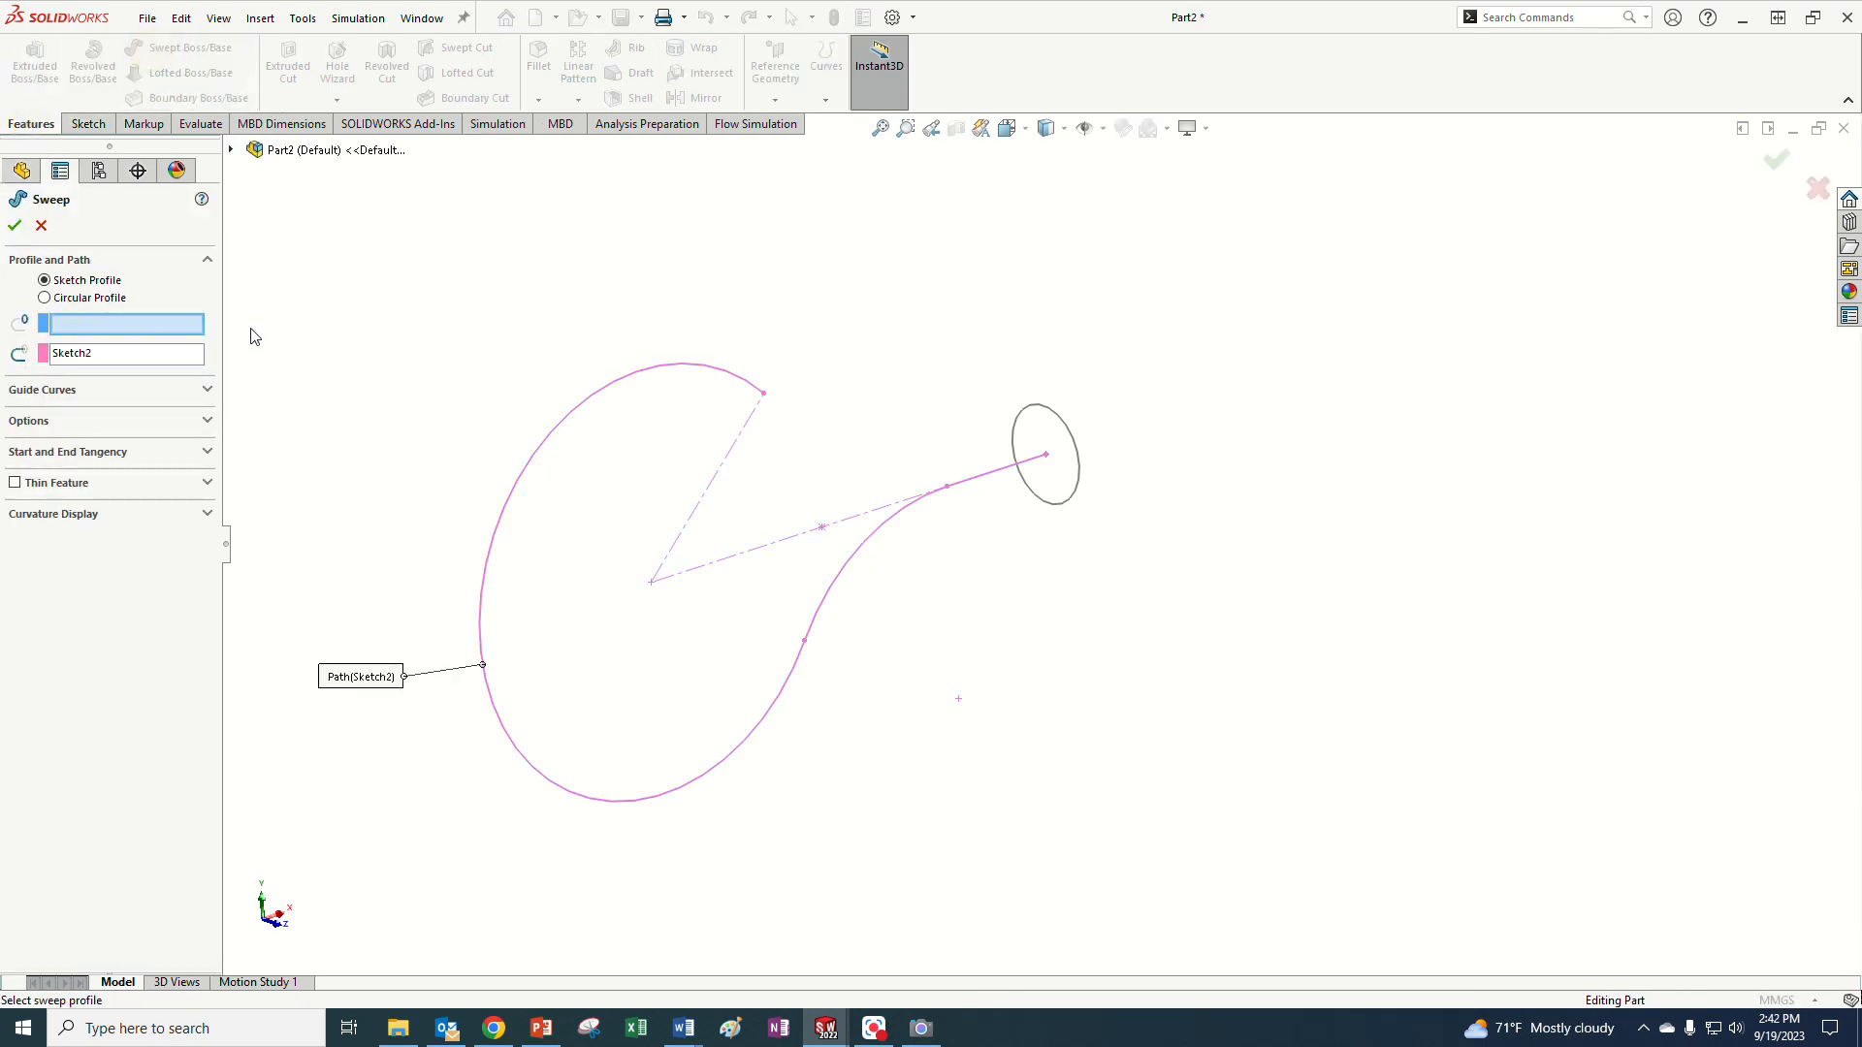
left_click(1030, 419)
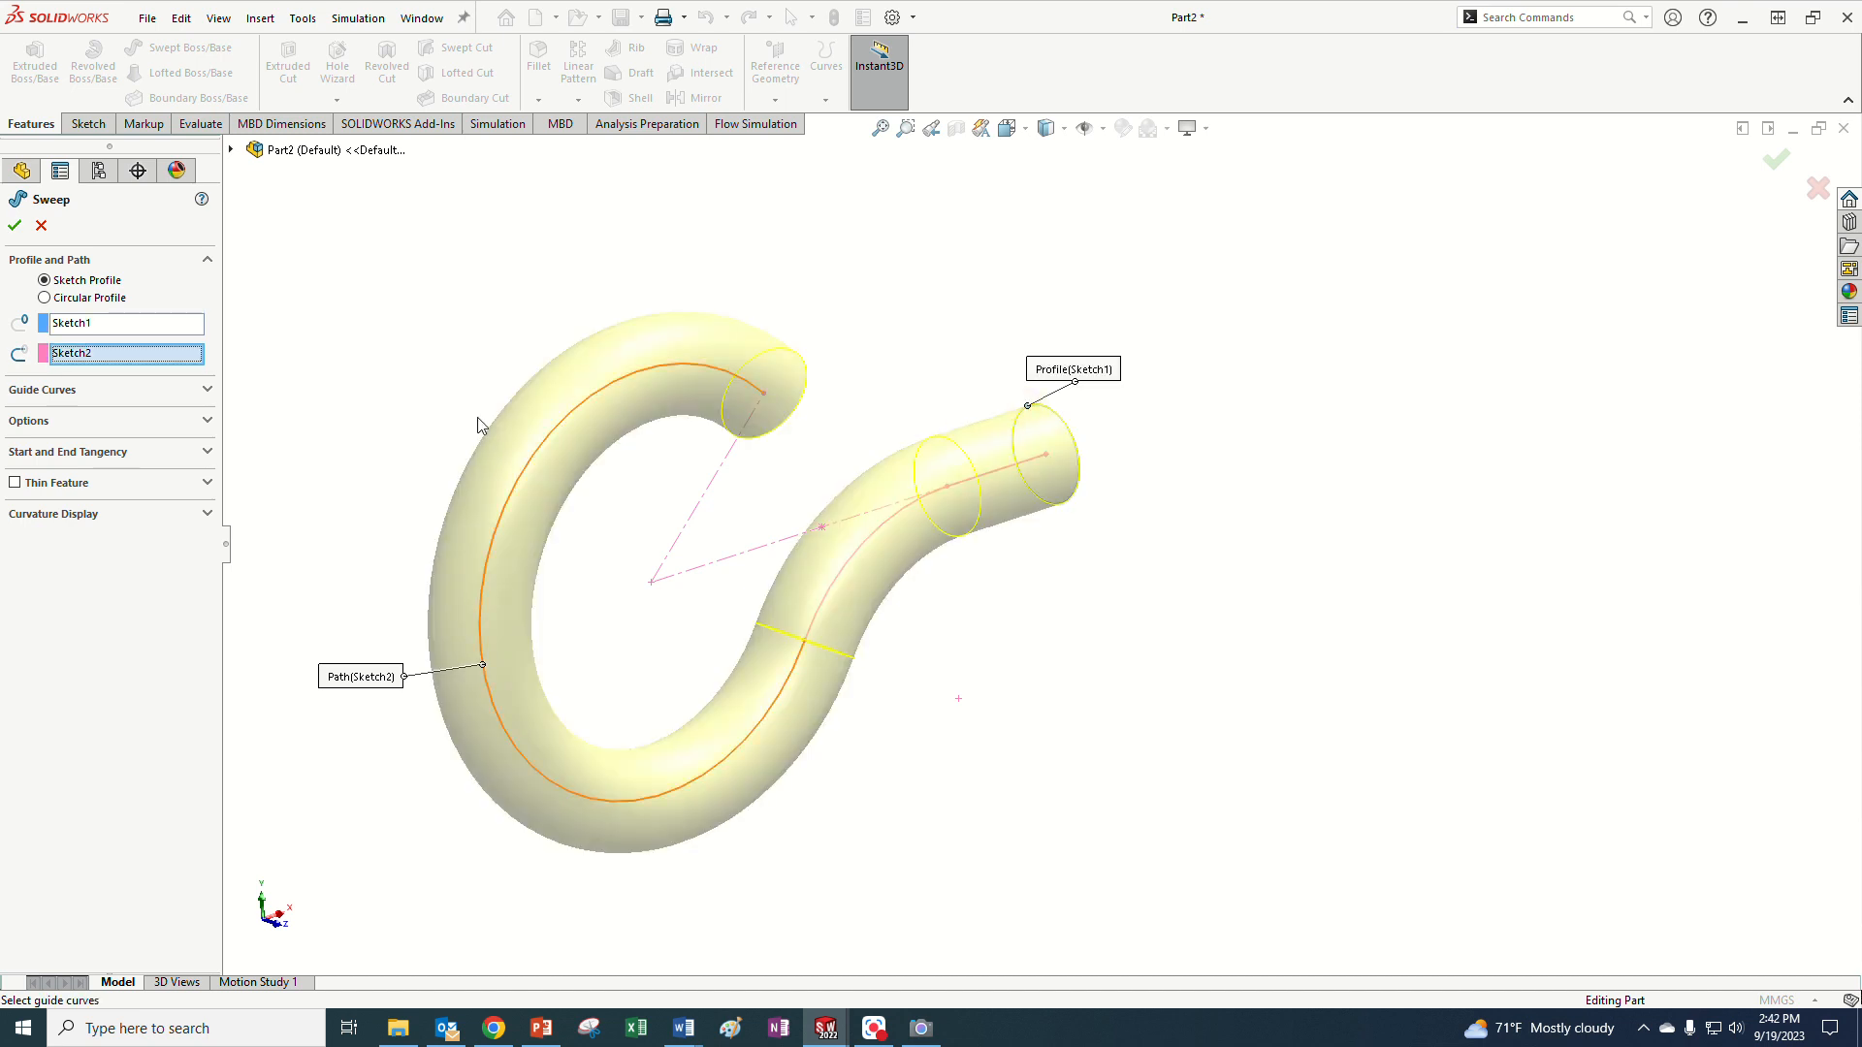
middle_click_drag(1167, 594, 1084, 560)
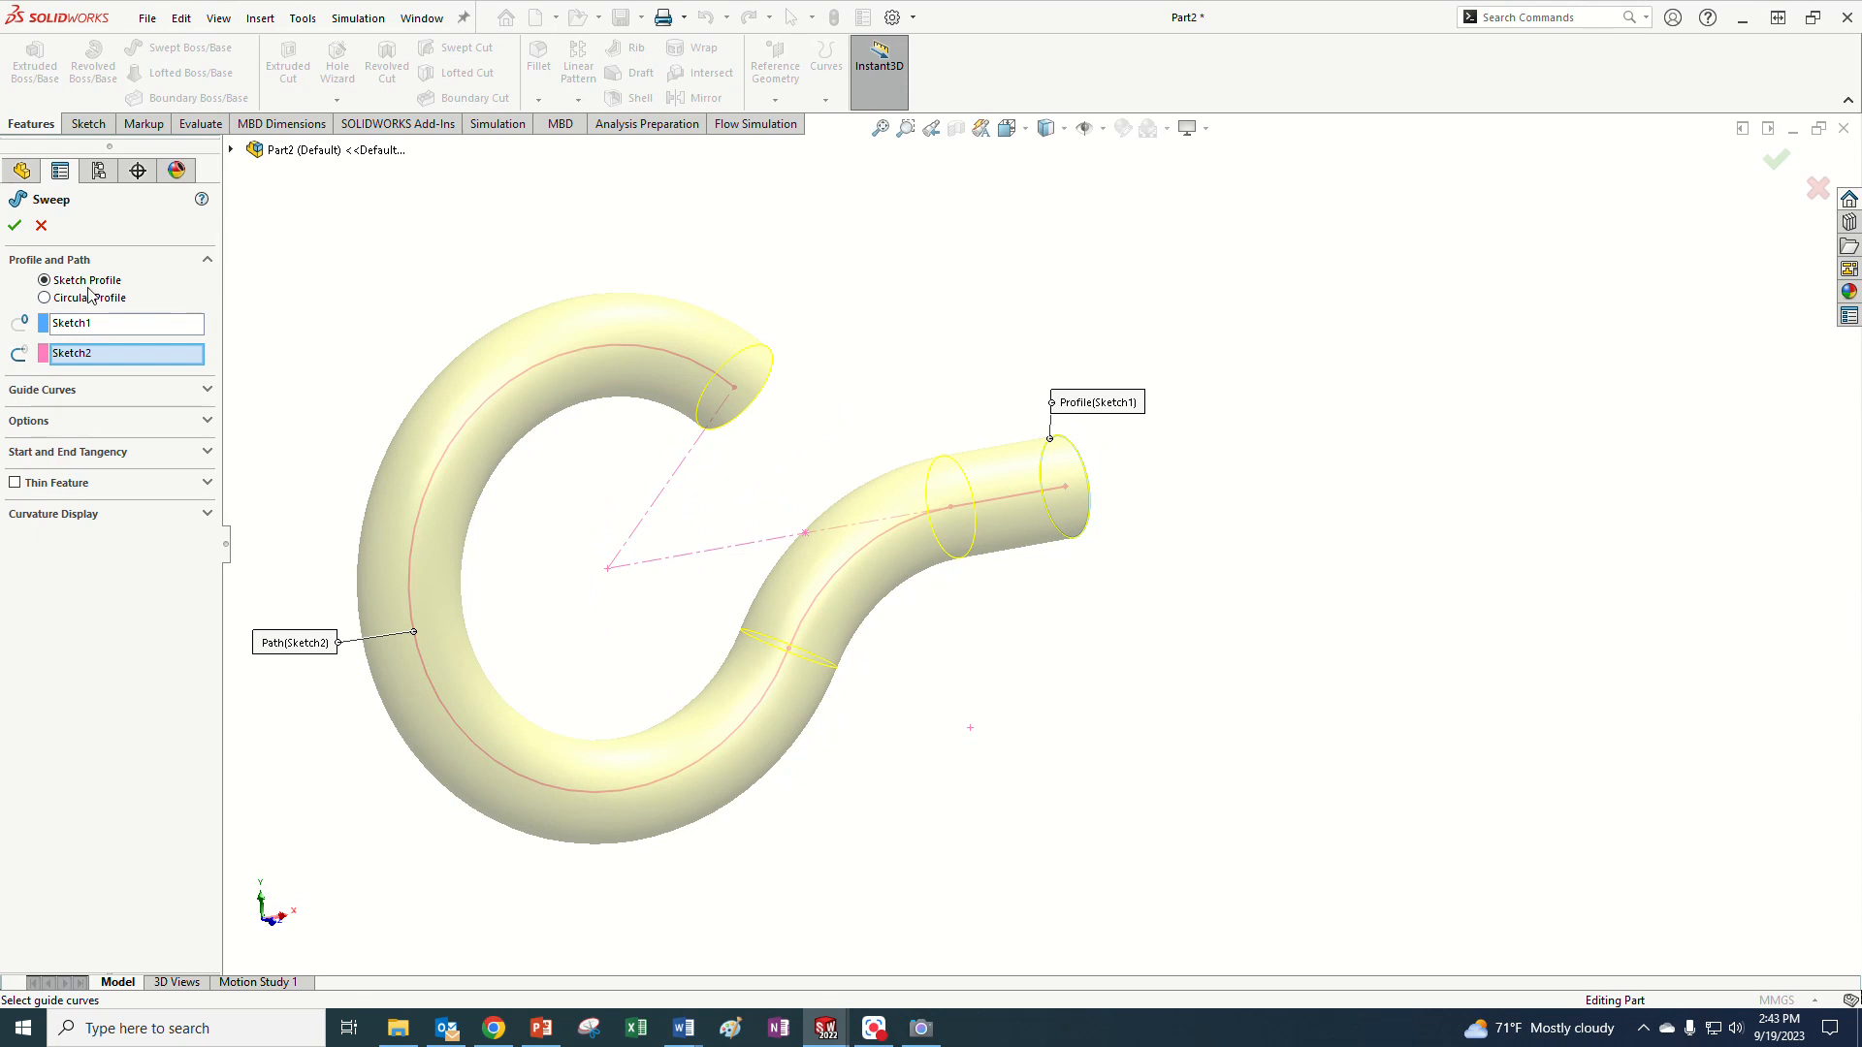
left_click(15, 226)
middle_click_drag(1271, 737, 1062, 821)
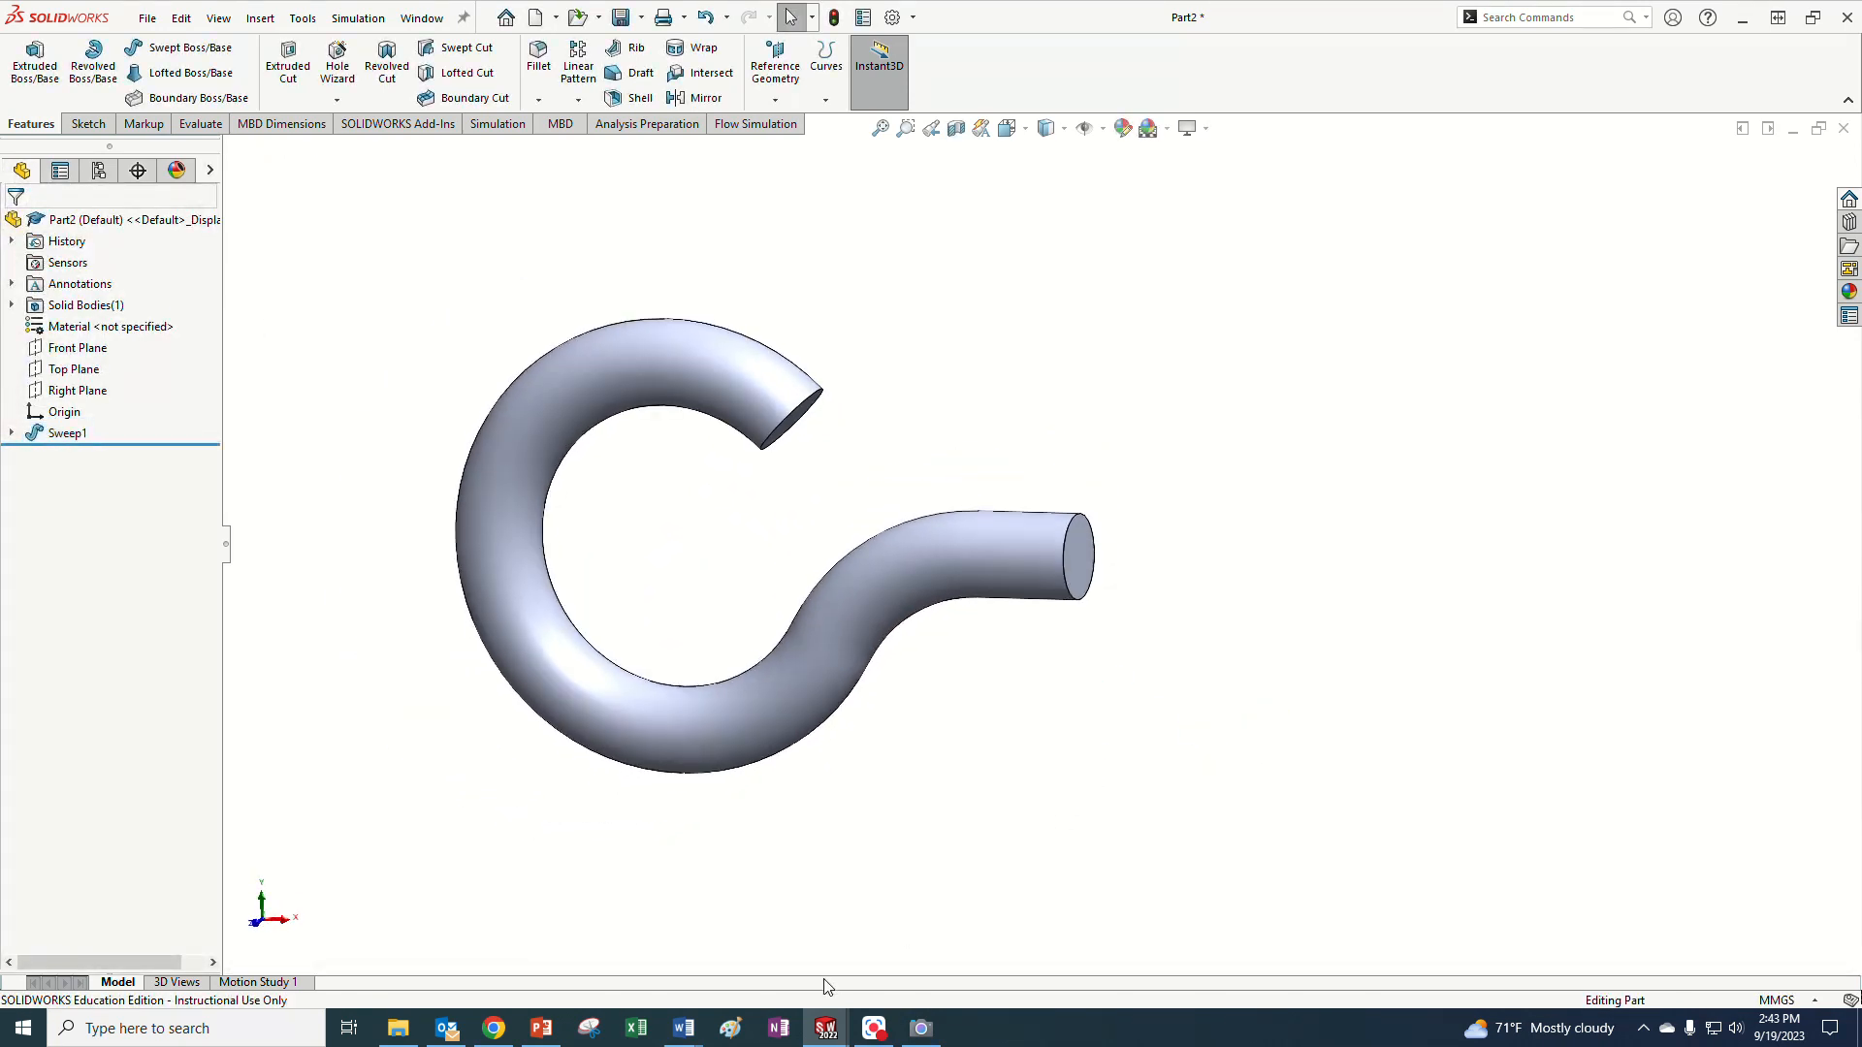
- Check the eyebolt figure in PowerPoint and return to the swept hook in SOLIDWORKS
left_click(542, 1028)
left_click(546, 1031)
mouse_move(785, 824)
middle_mouse_down()
mouse_move(891, 778)
mouse_move(856, 760)
mouse_move(782, 818)
mouse_move(798, 832)
middle_mouse_up()
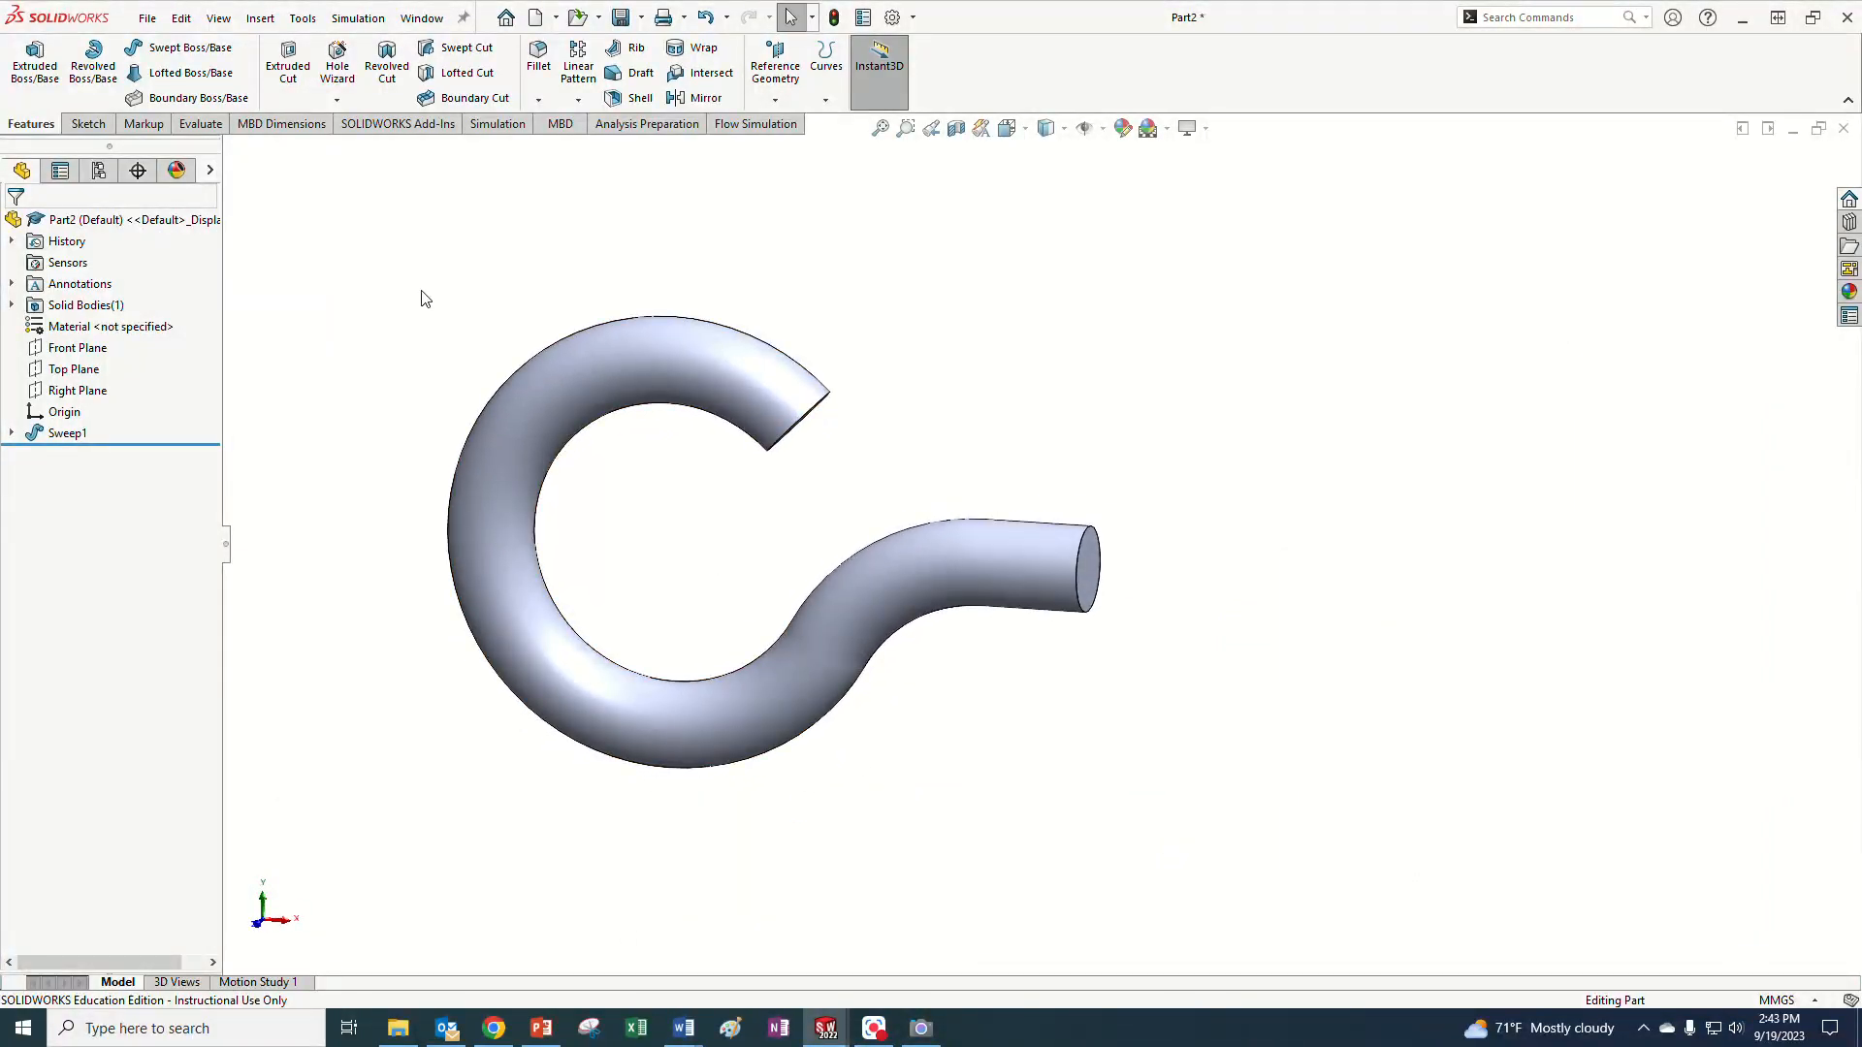
- Split the large curved face of the hook with an Intersection split line, using the Top Plane as the splitting plane
left_click(257, 20)
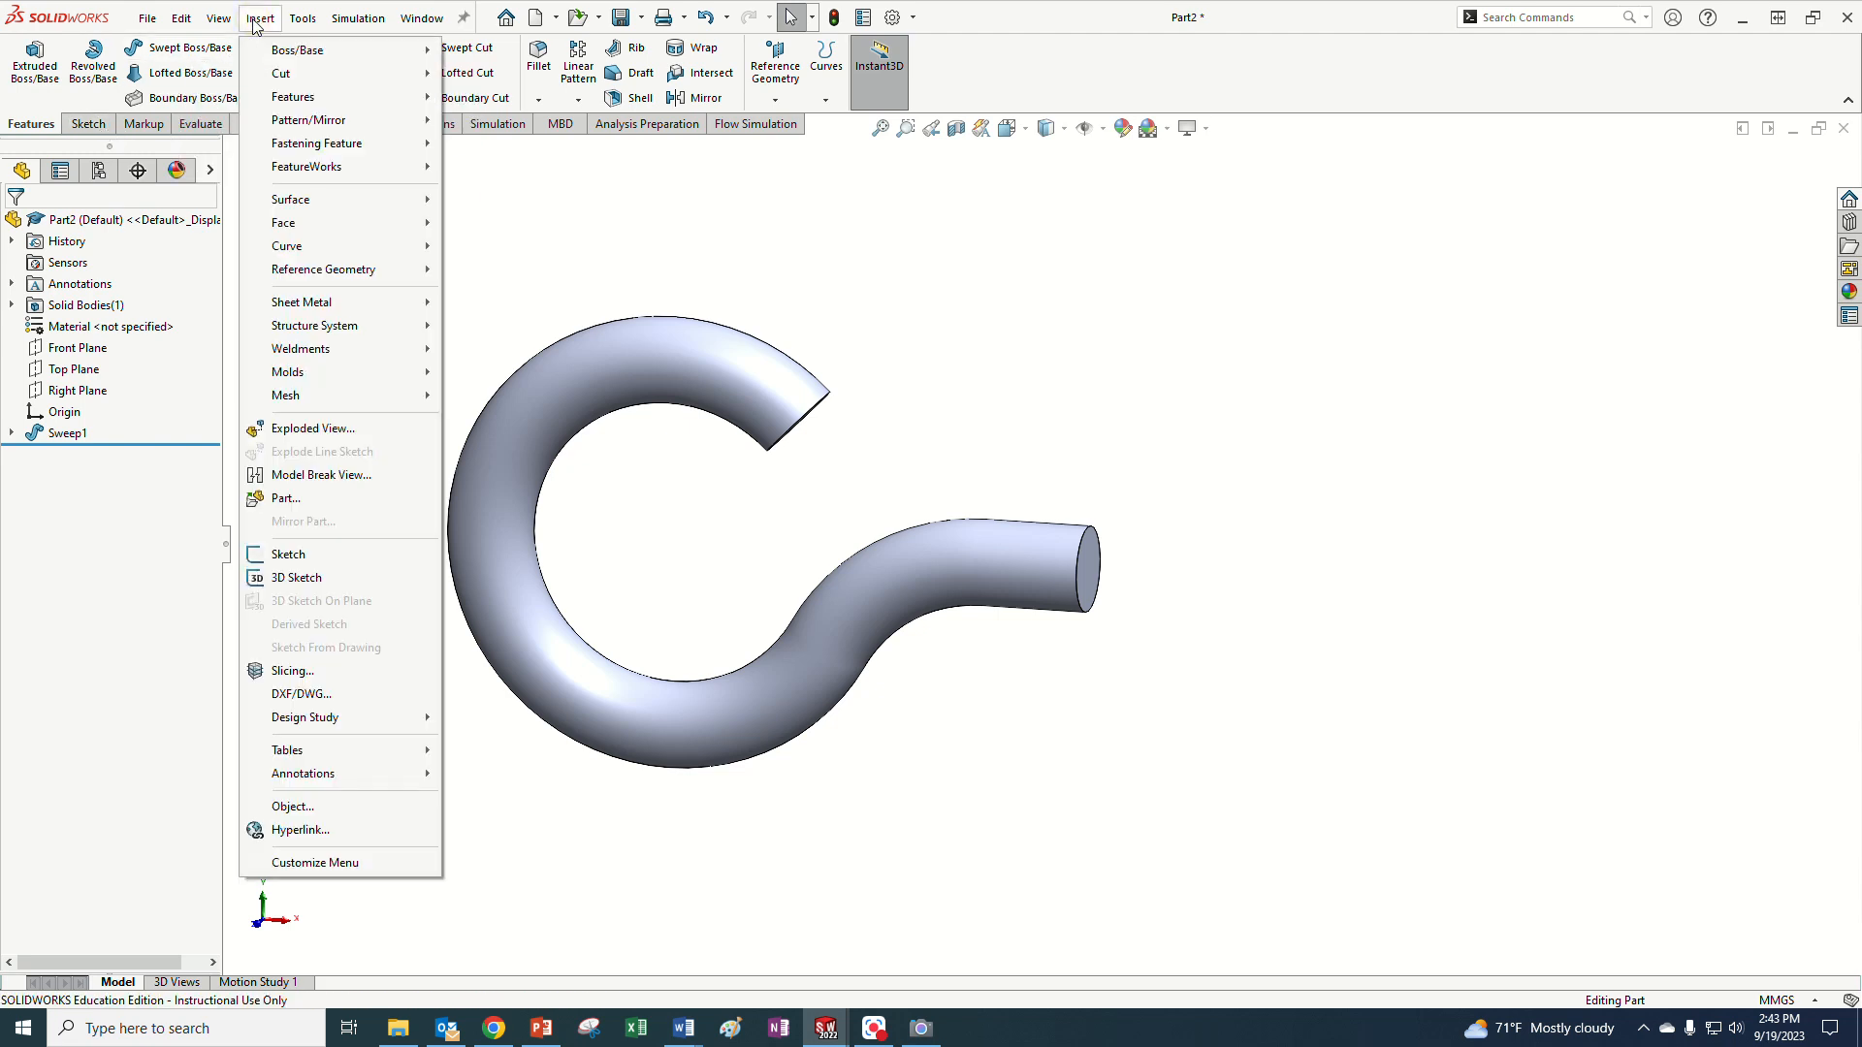
mouse_move(336, 226)
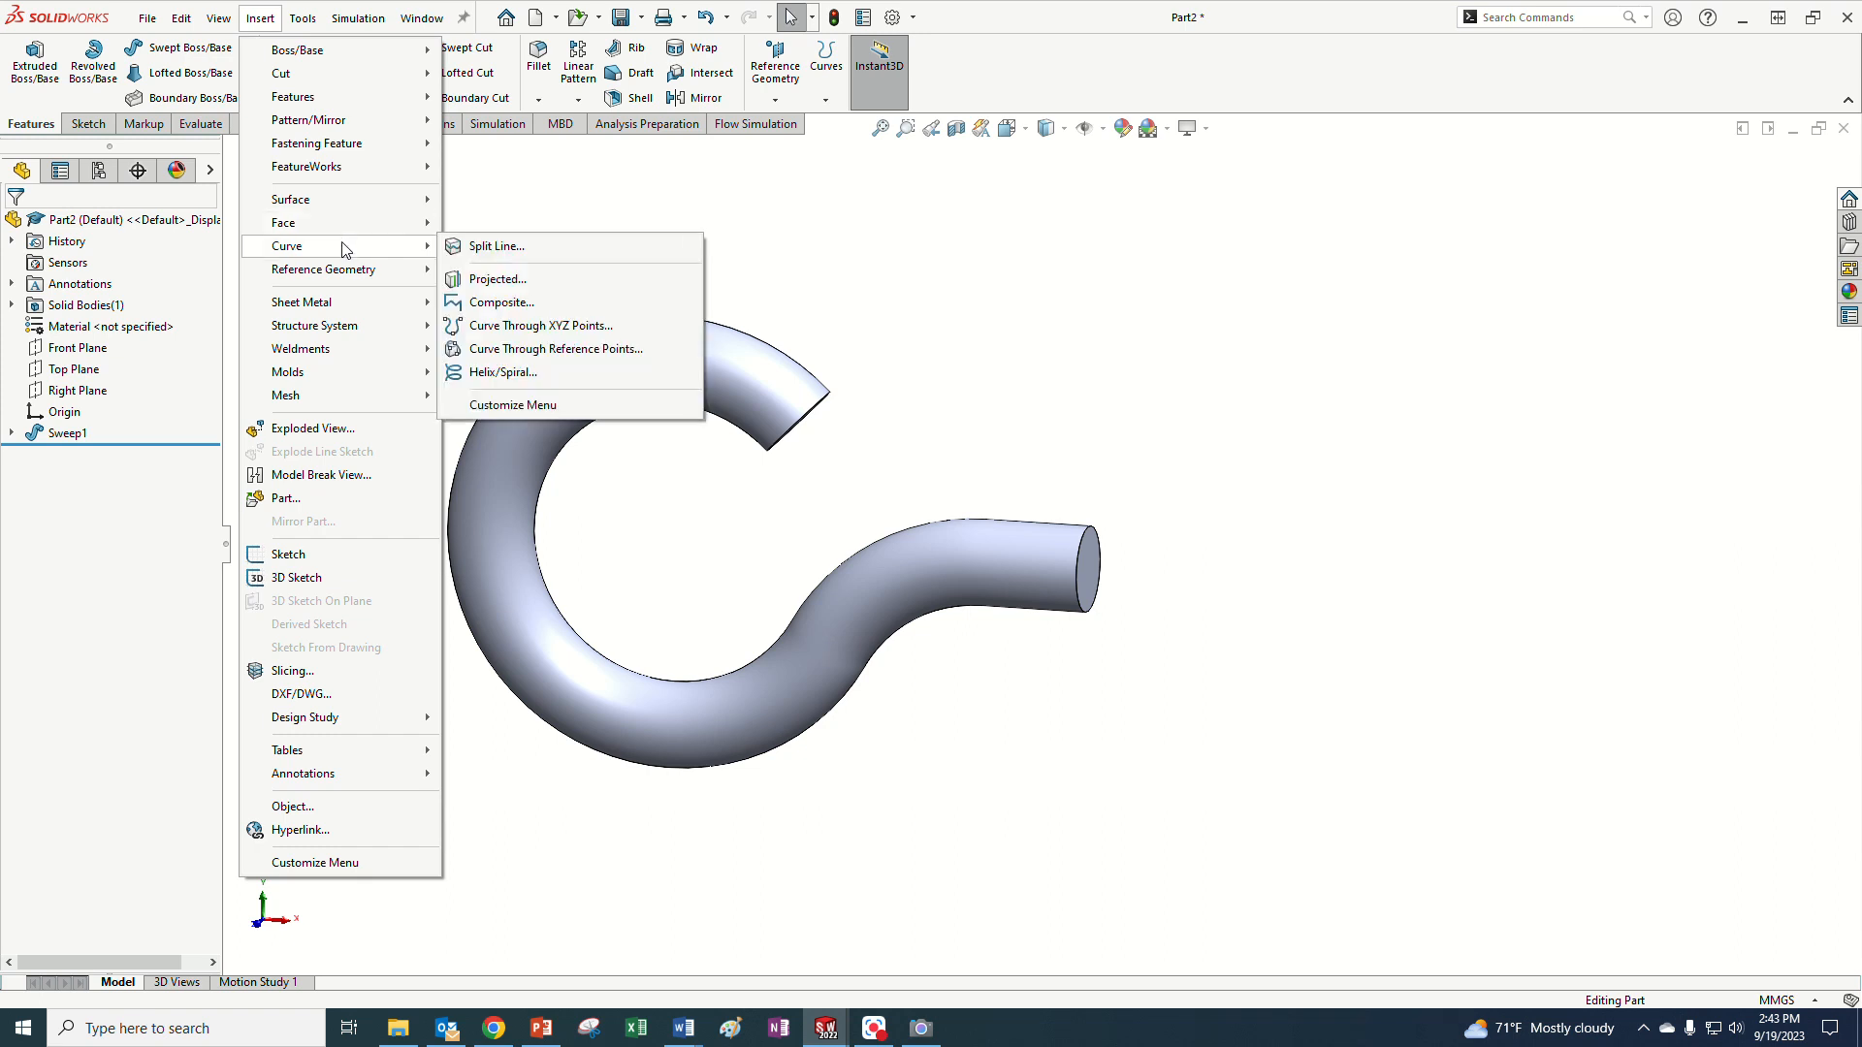
left_click(492, 248)
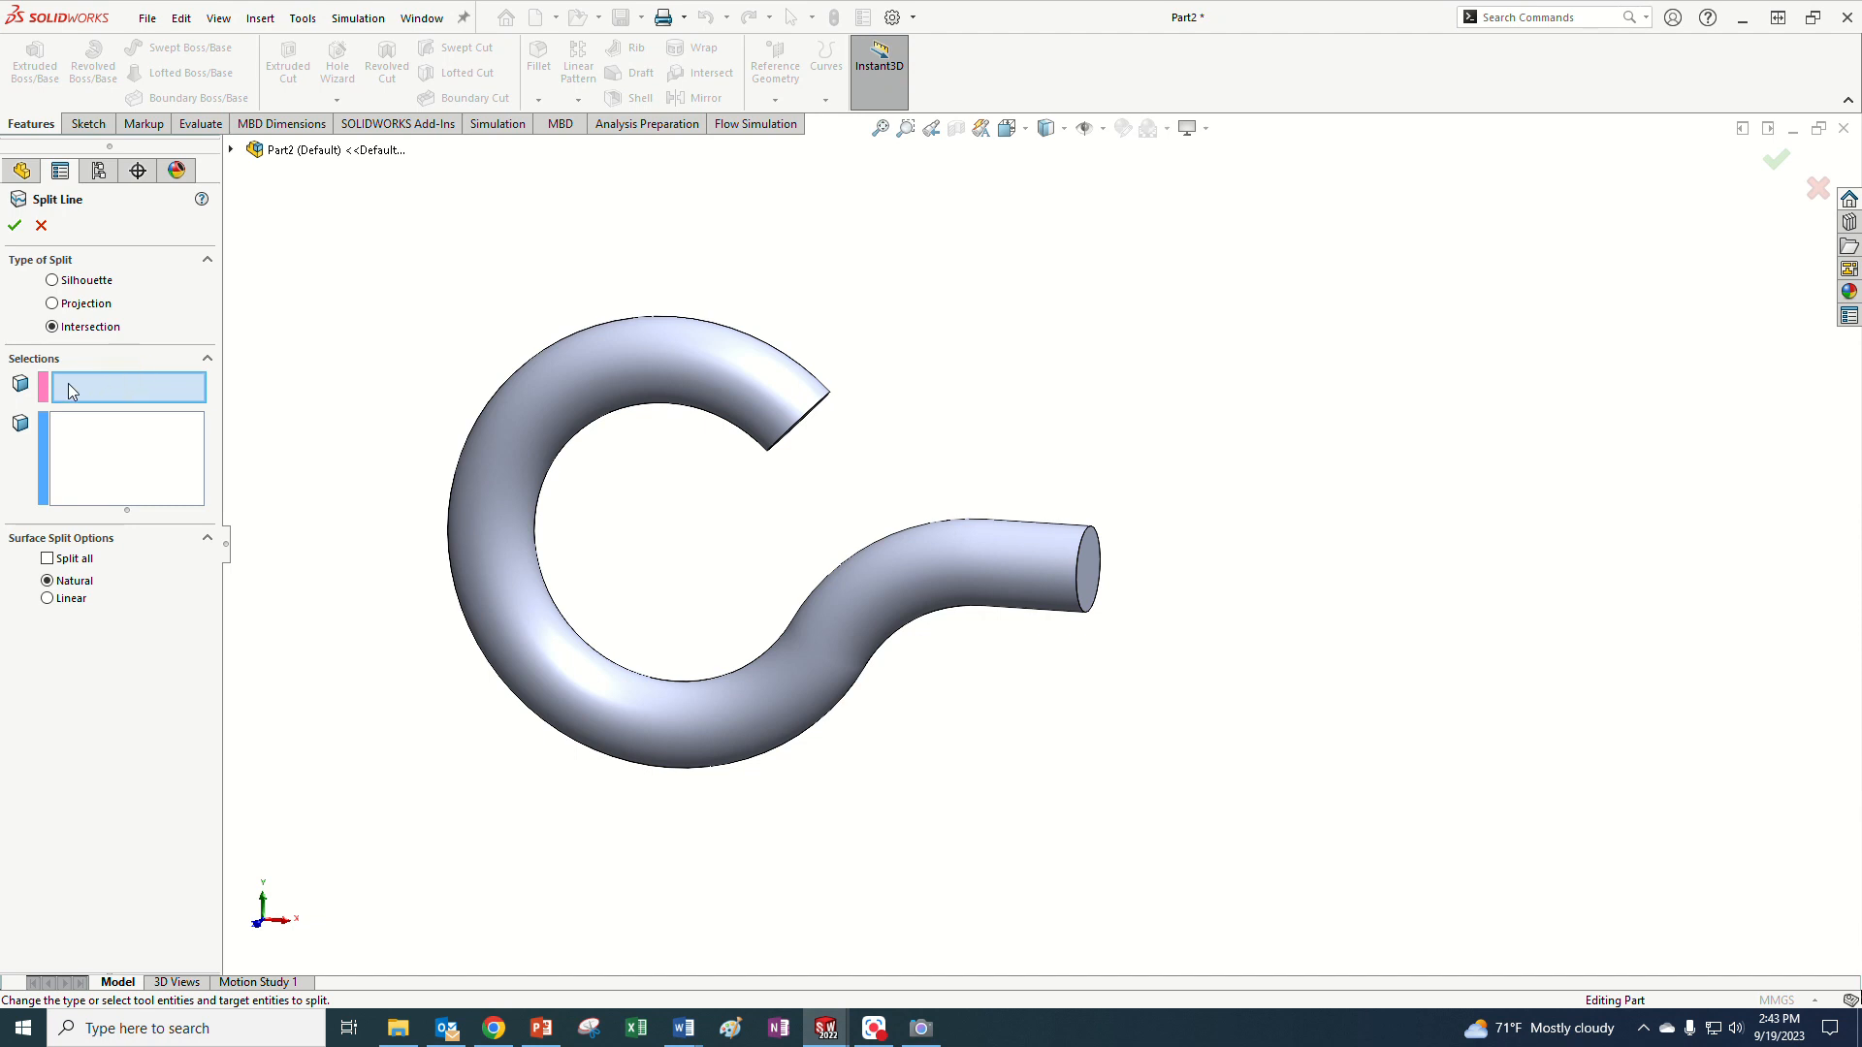
left_click(231, 149)
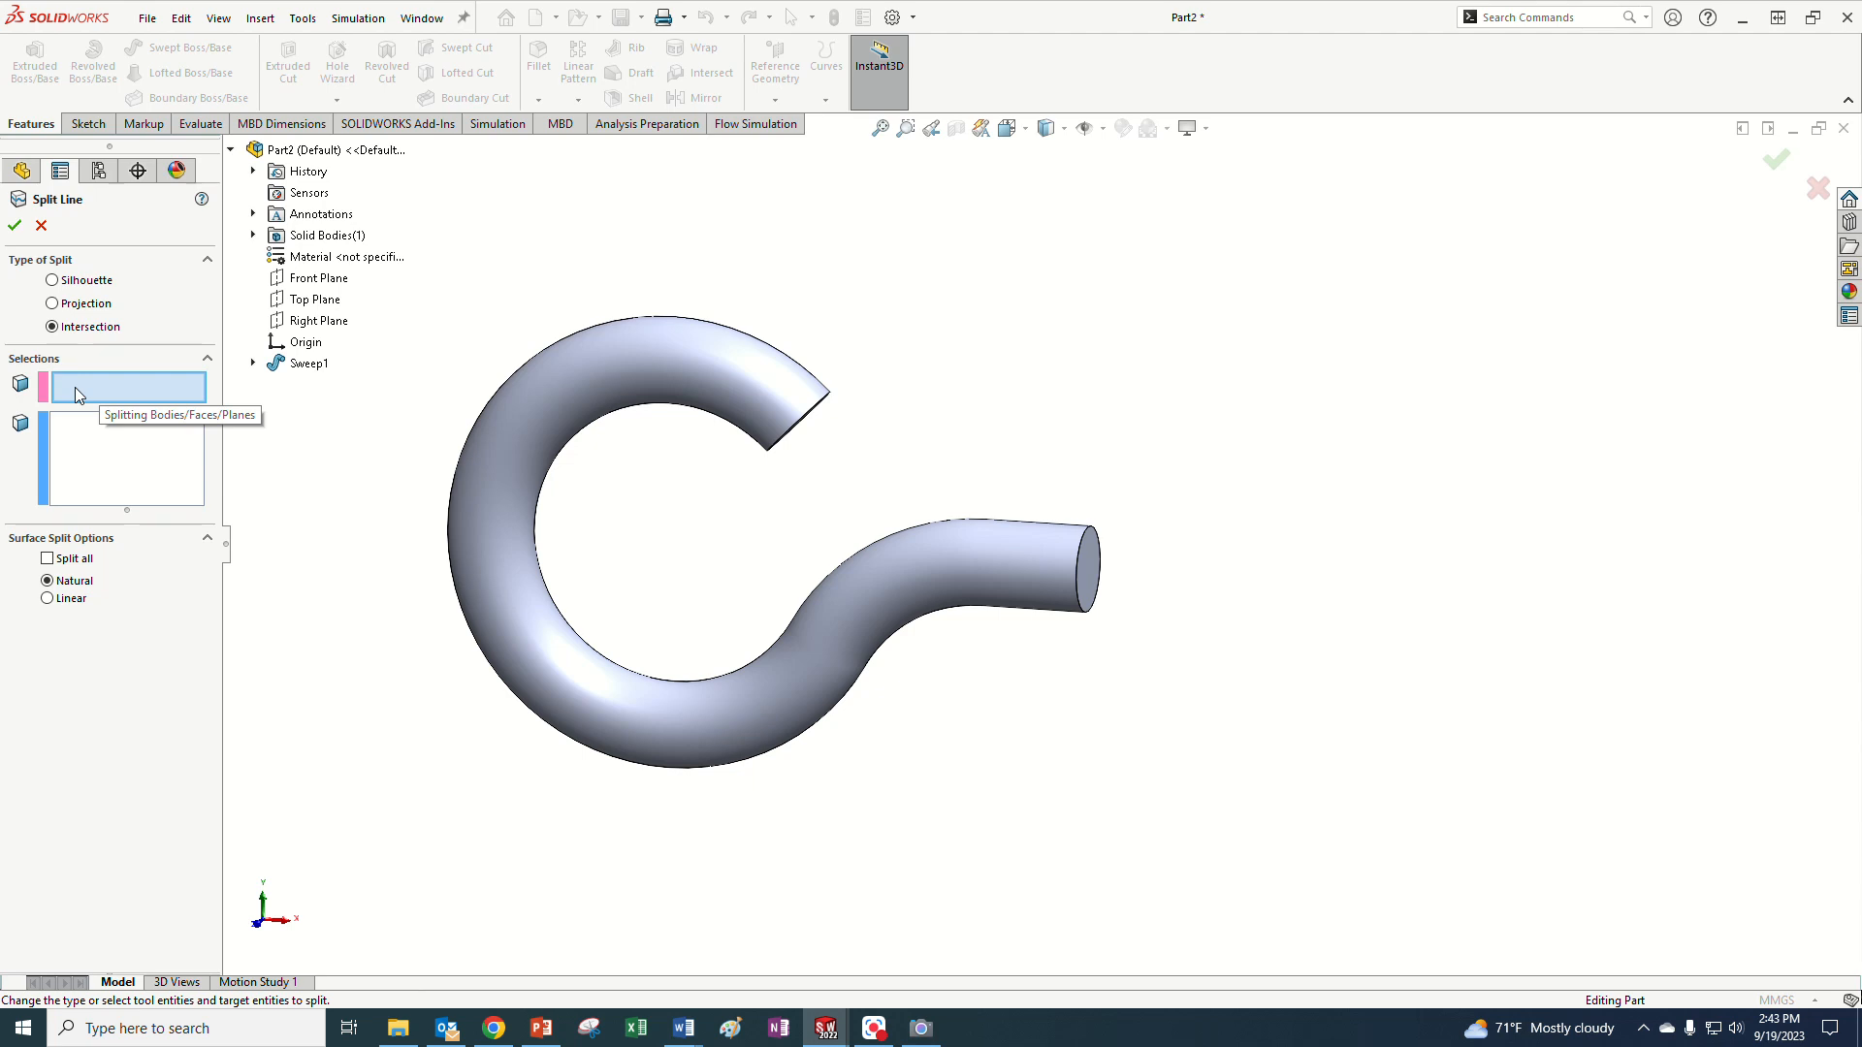
left_click(290, 308)
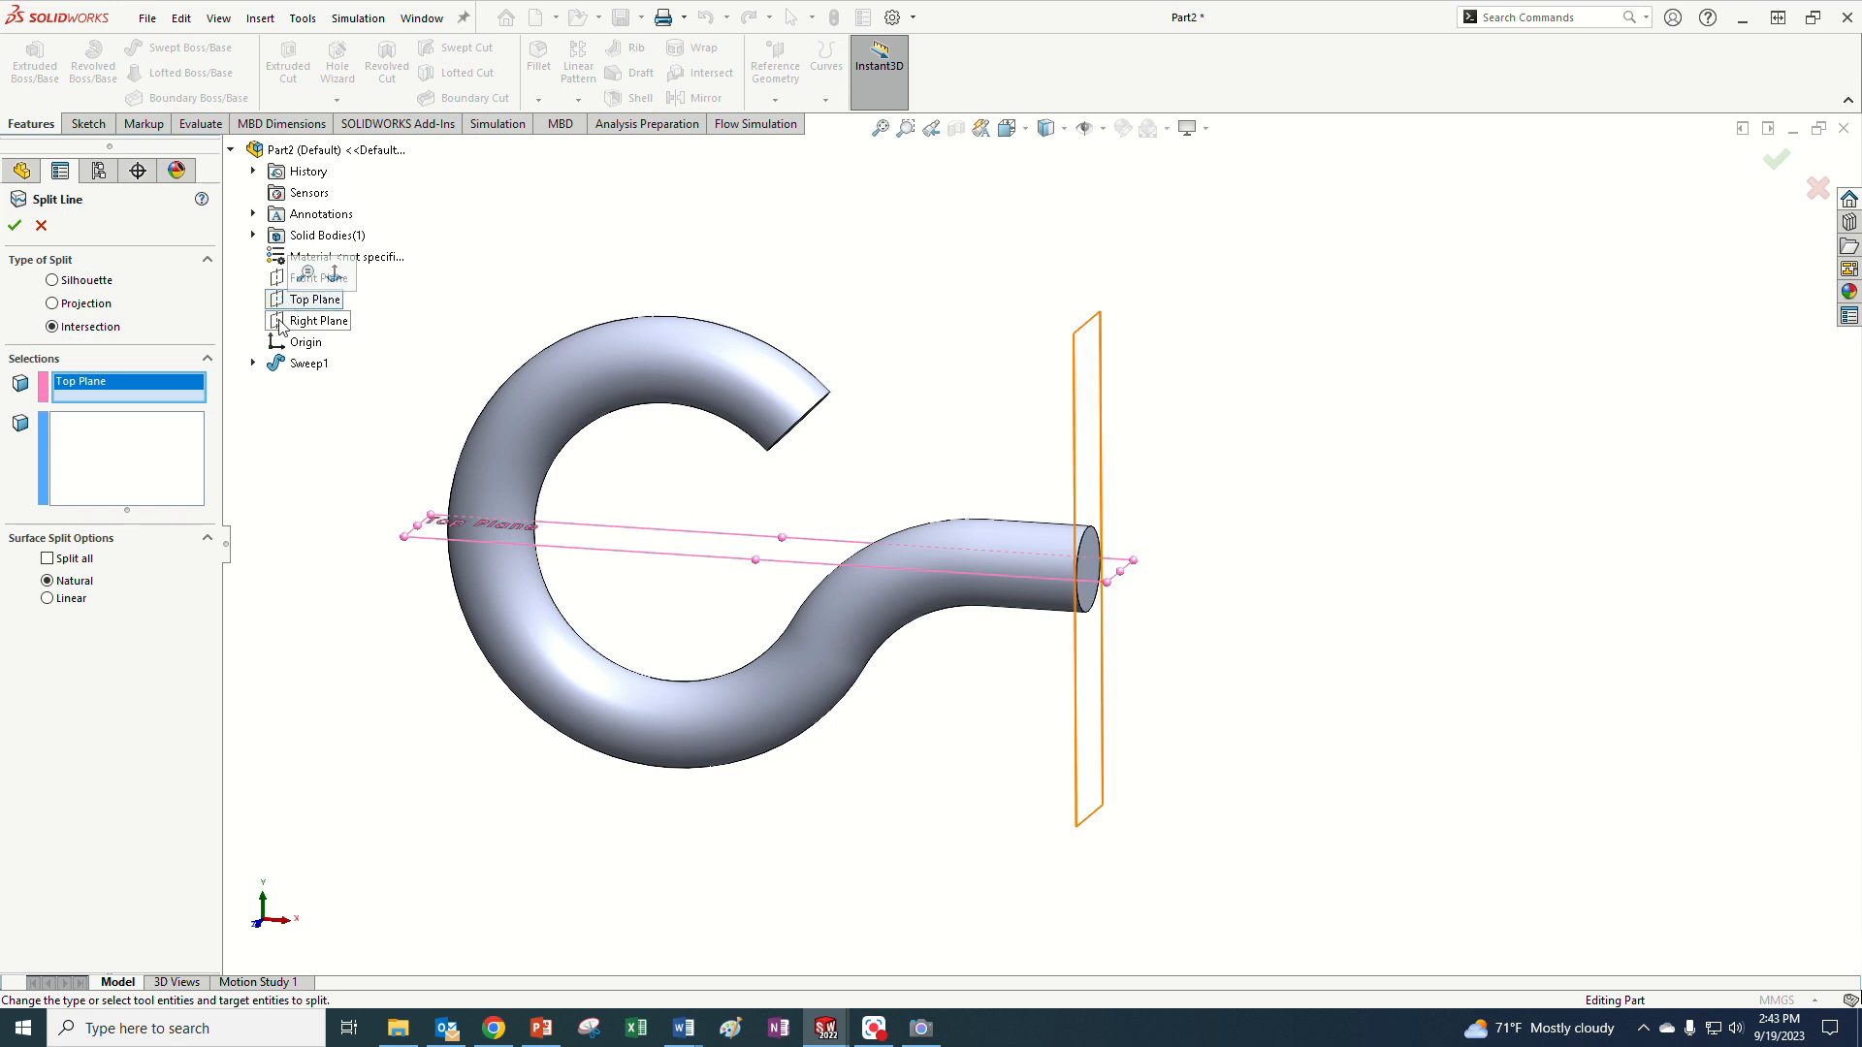
left_click(173, 450)
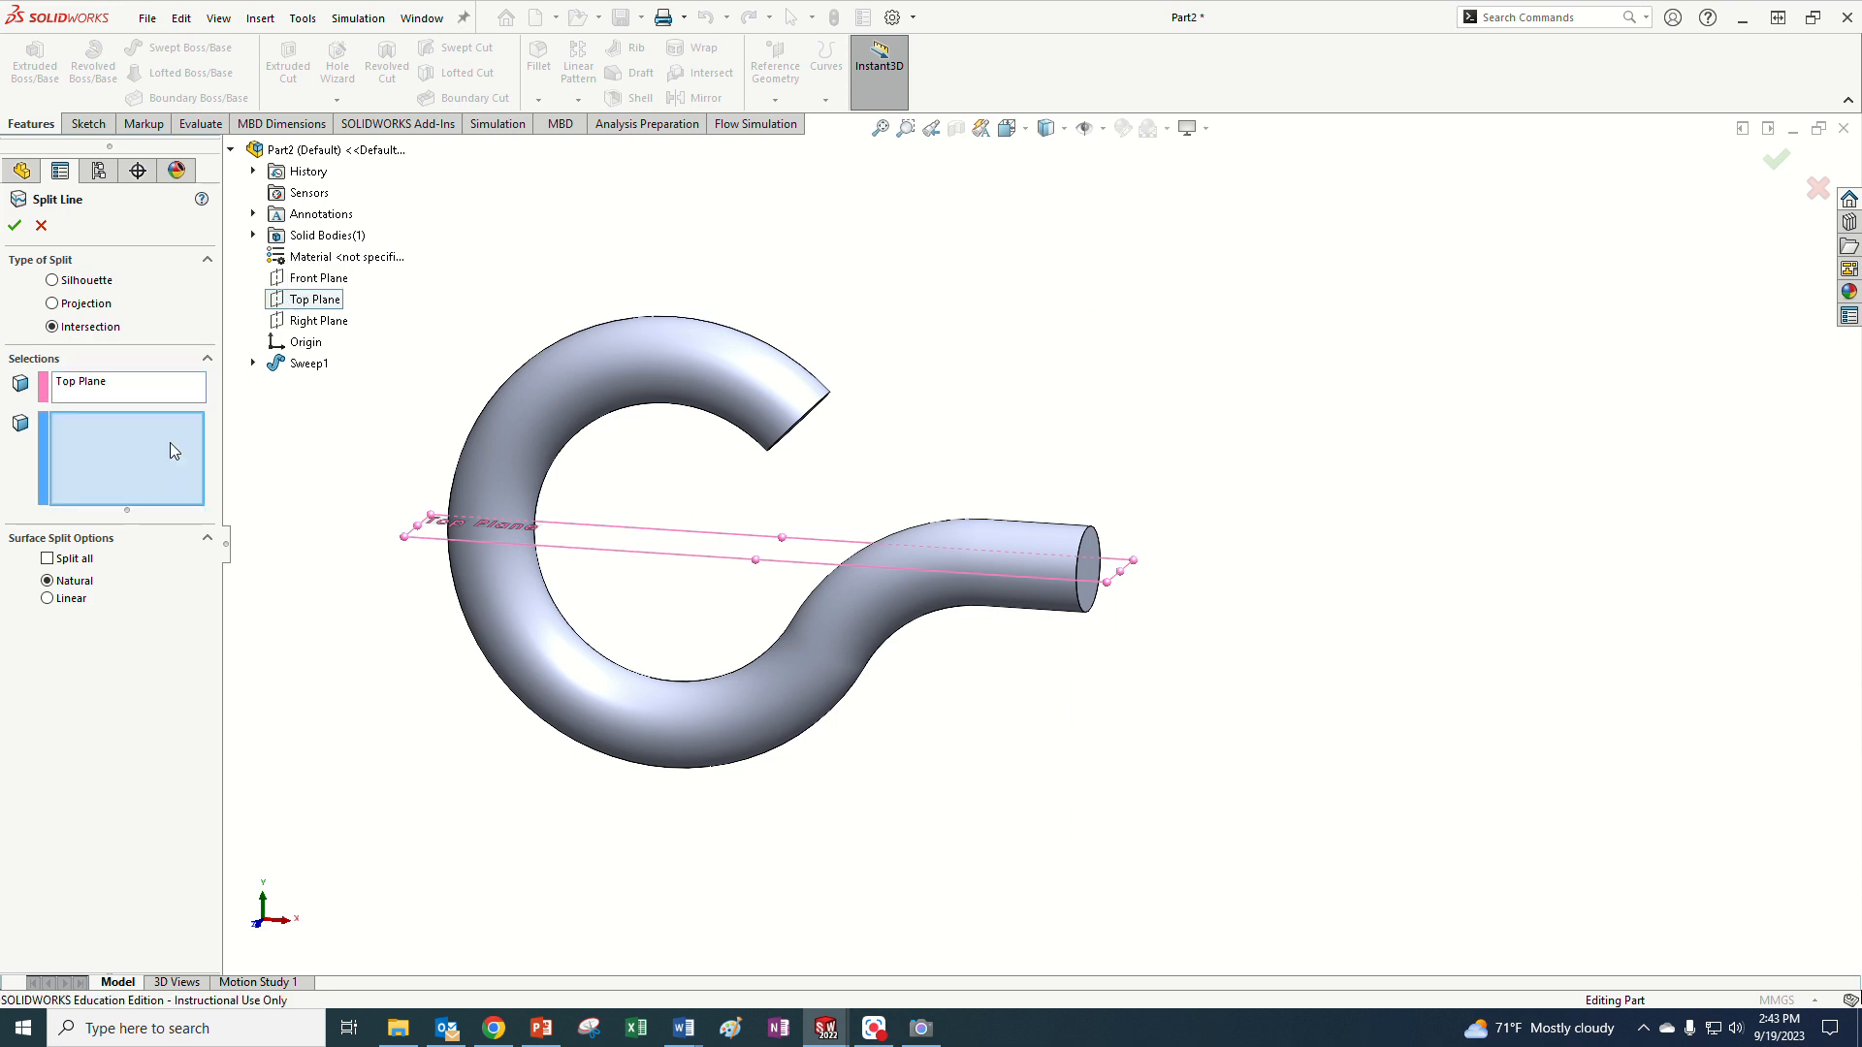
left_click(487, 535)
middle_click_drag(350, 508, 470, 652)
scroll(586, 646, "down", 3)
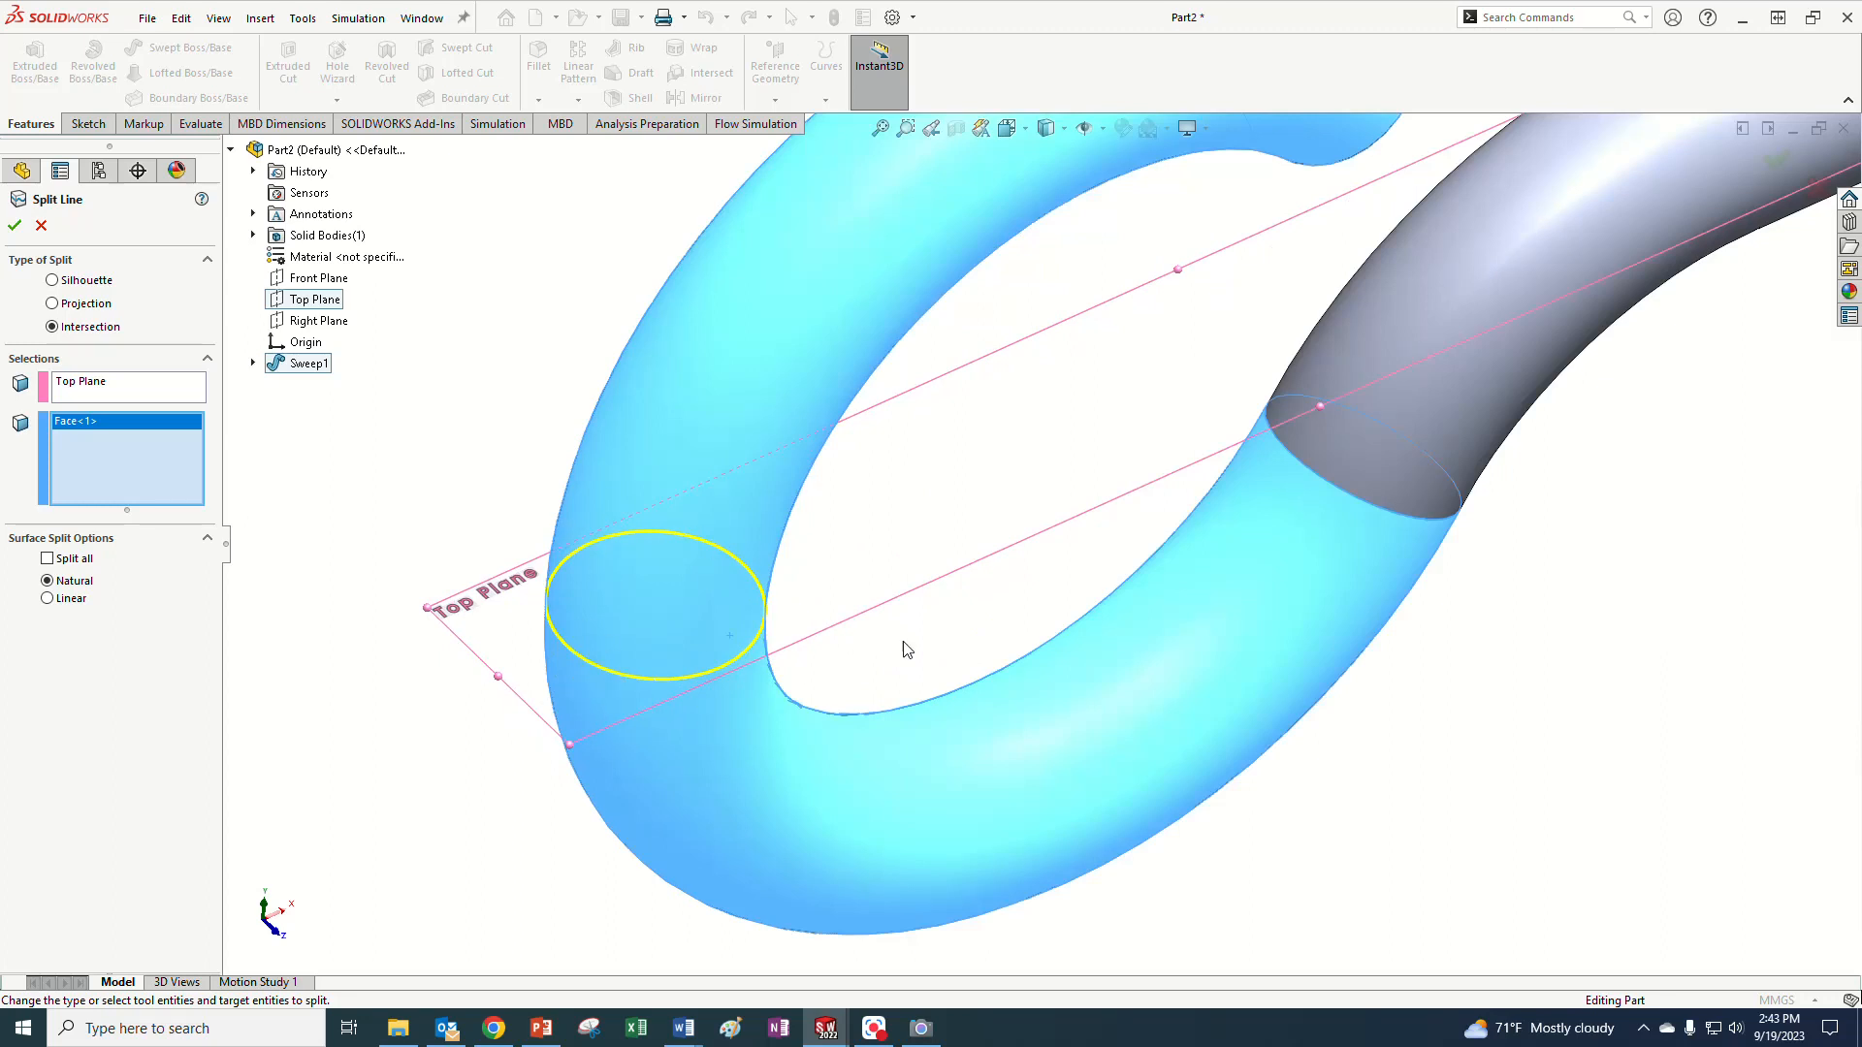
scroll(884, 640, "up", 3)
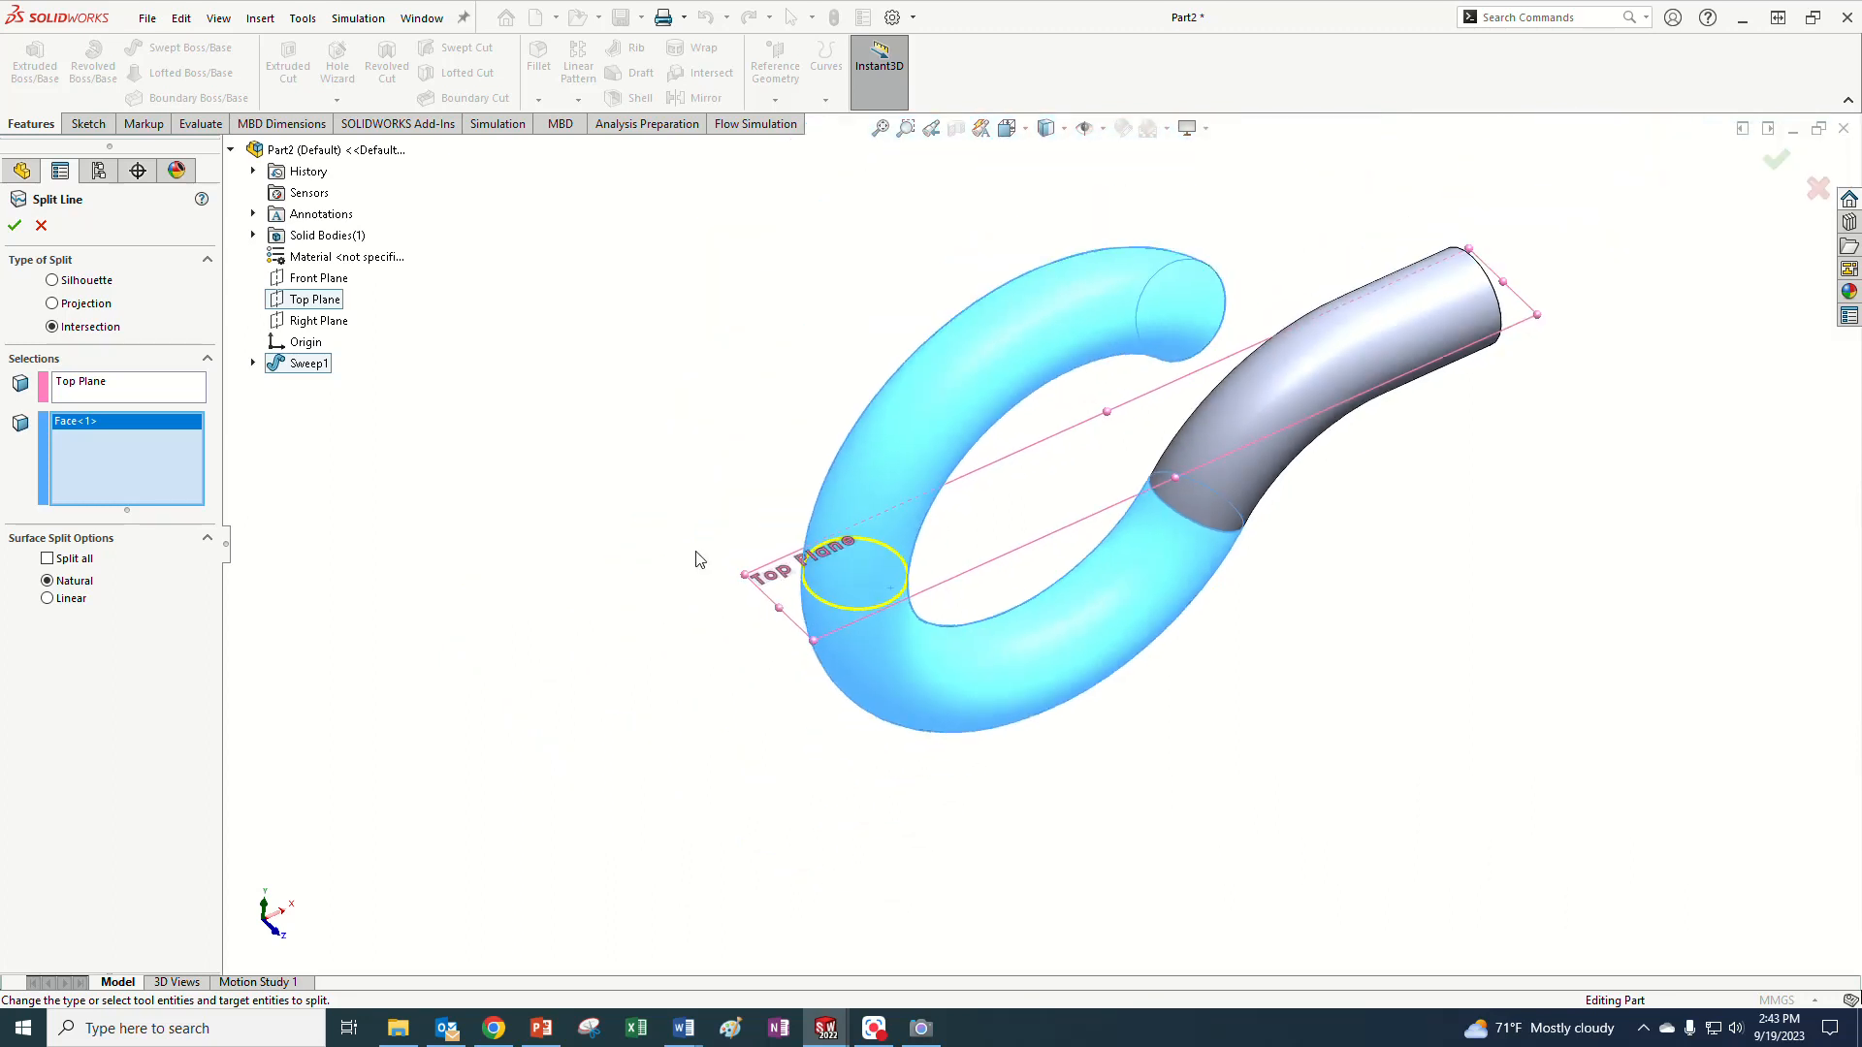
left_click(16, 229)
- Create a reference plane offset 30 mm from the Right Plane, with the offset flipped toward the centre of the eye
middle_click_drag(1563, 669, 1405, 574)
scroll(1405, 574, "up", 3)
scroll(1425, 448, "down", 2)
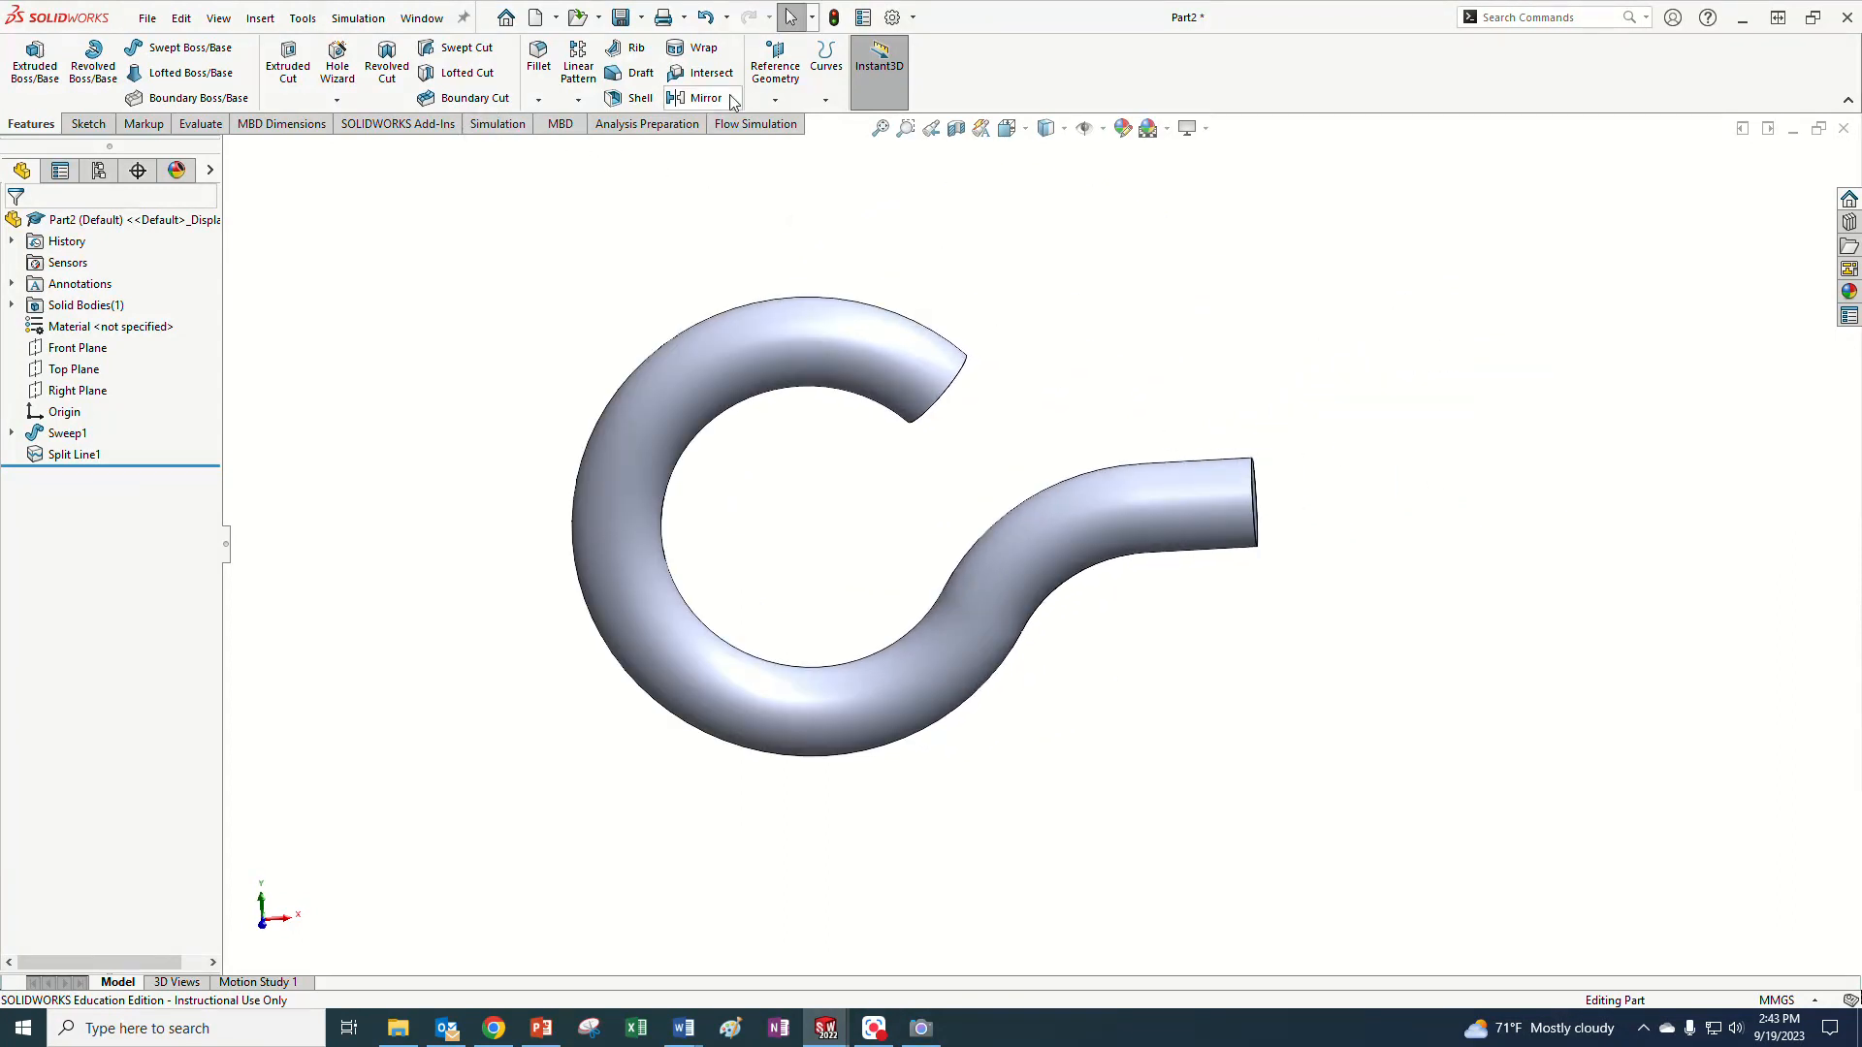
left_click(775, 99)
left_click(790, 125)
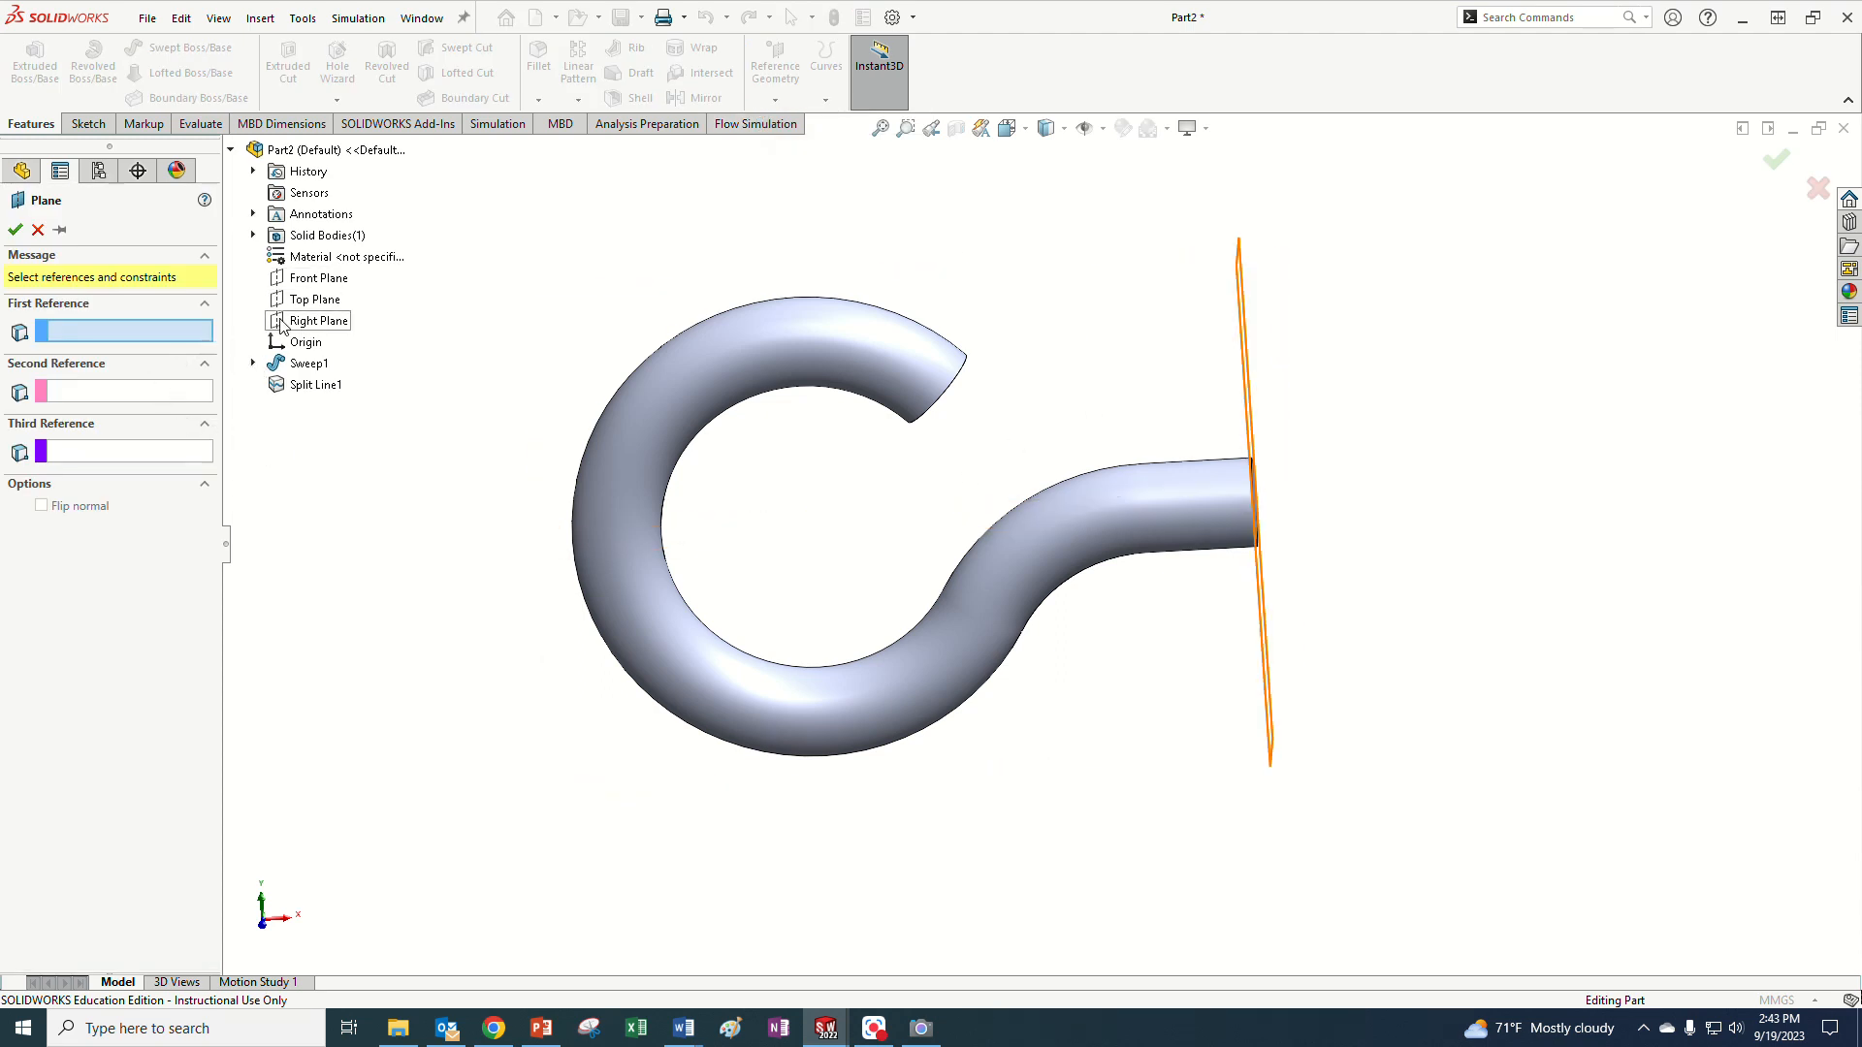
left_click(280, 323)
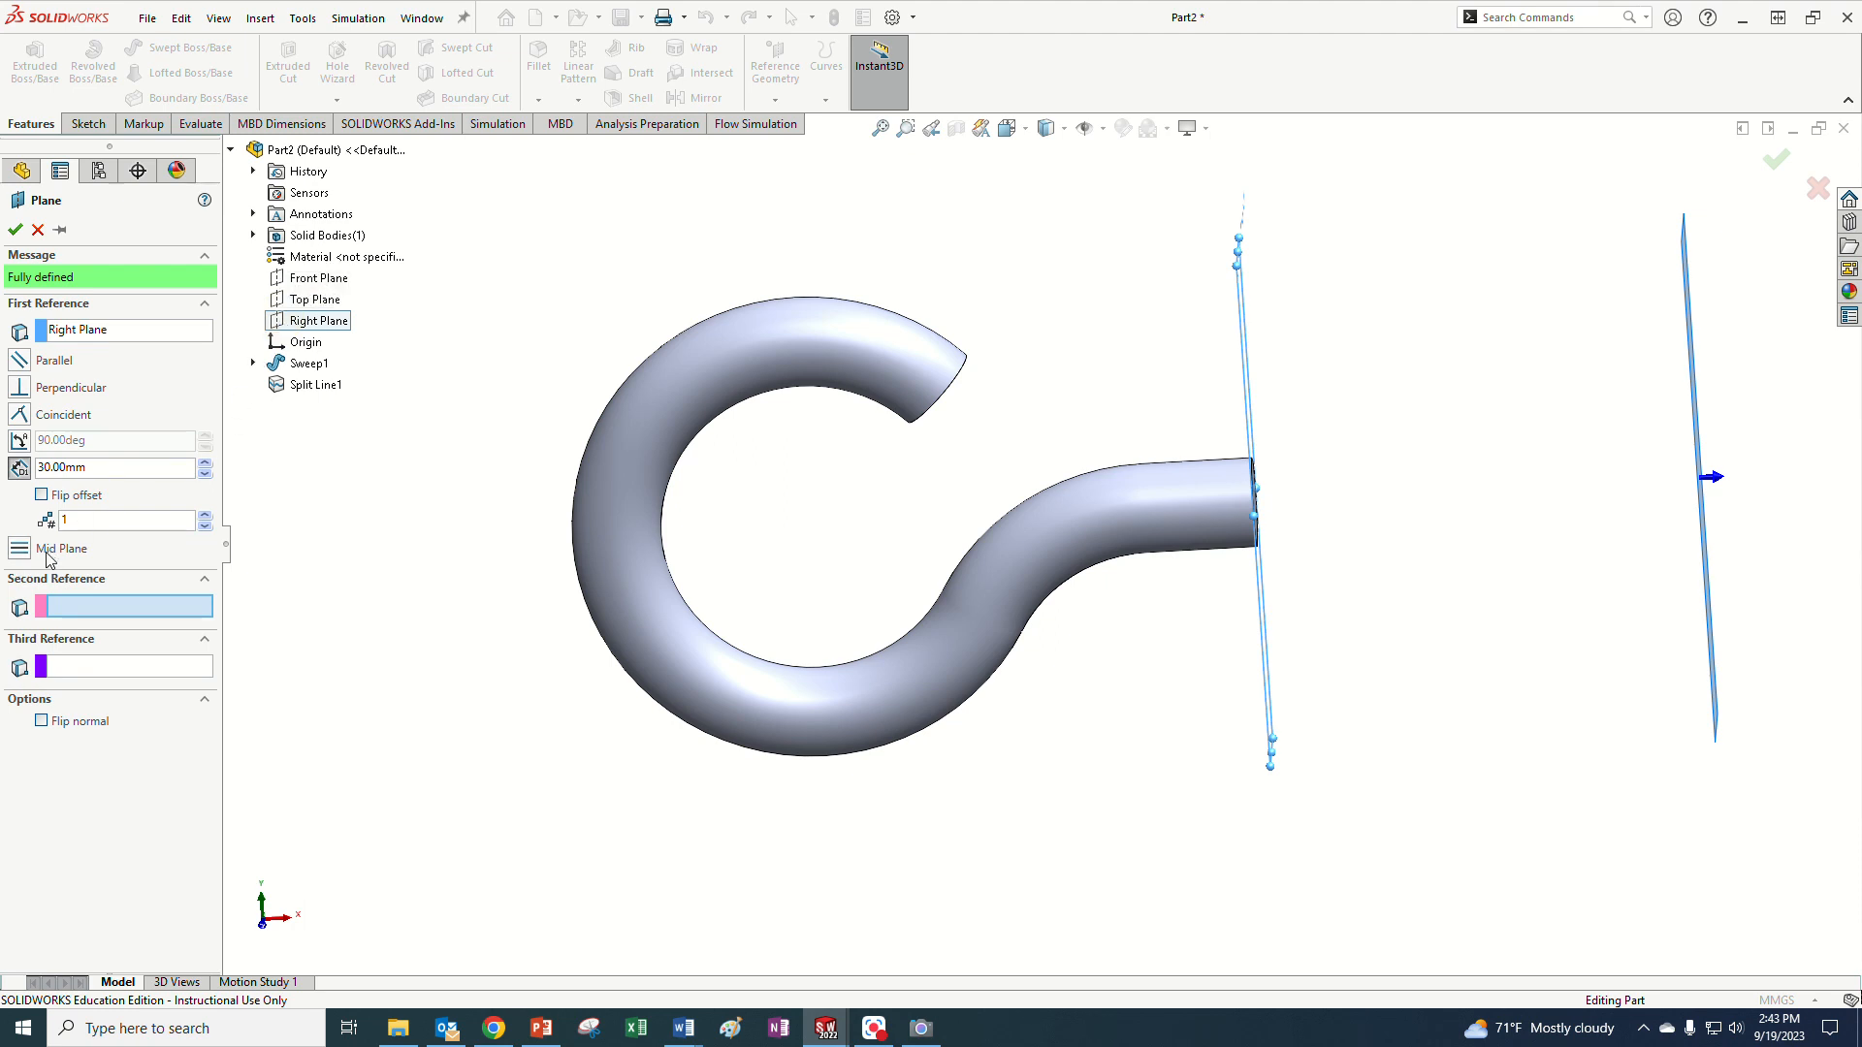
left_click(41, 495)
middle_click_drag(258, 473, 456, 468)
scroll(1237, 443, "down", 2)
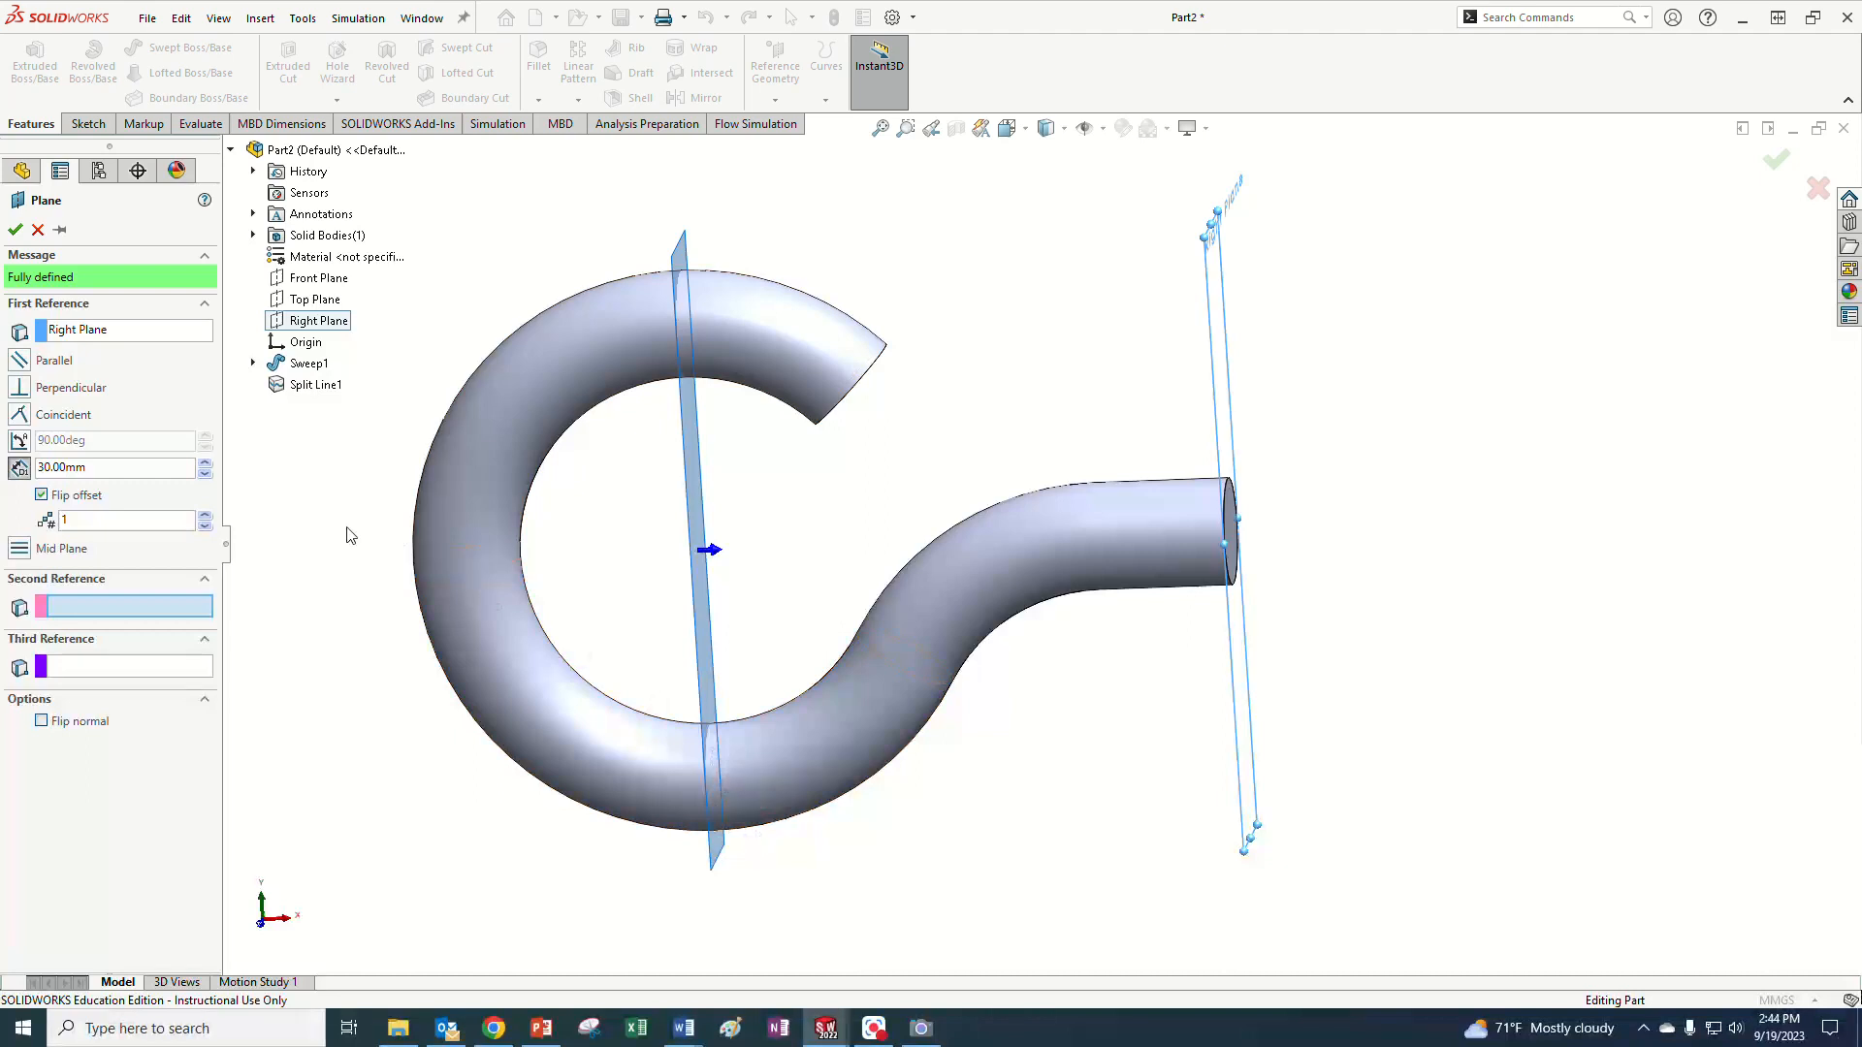
left_click(16, 230)
- Create a reference axis through the centre of the eye where Plane1 and the Top Plane intersect
scroll(885, 543, "up", 2)
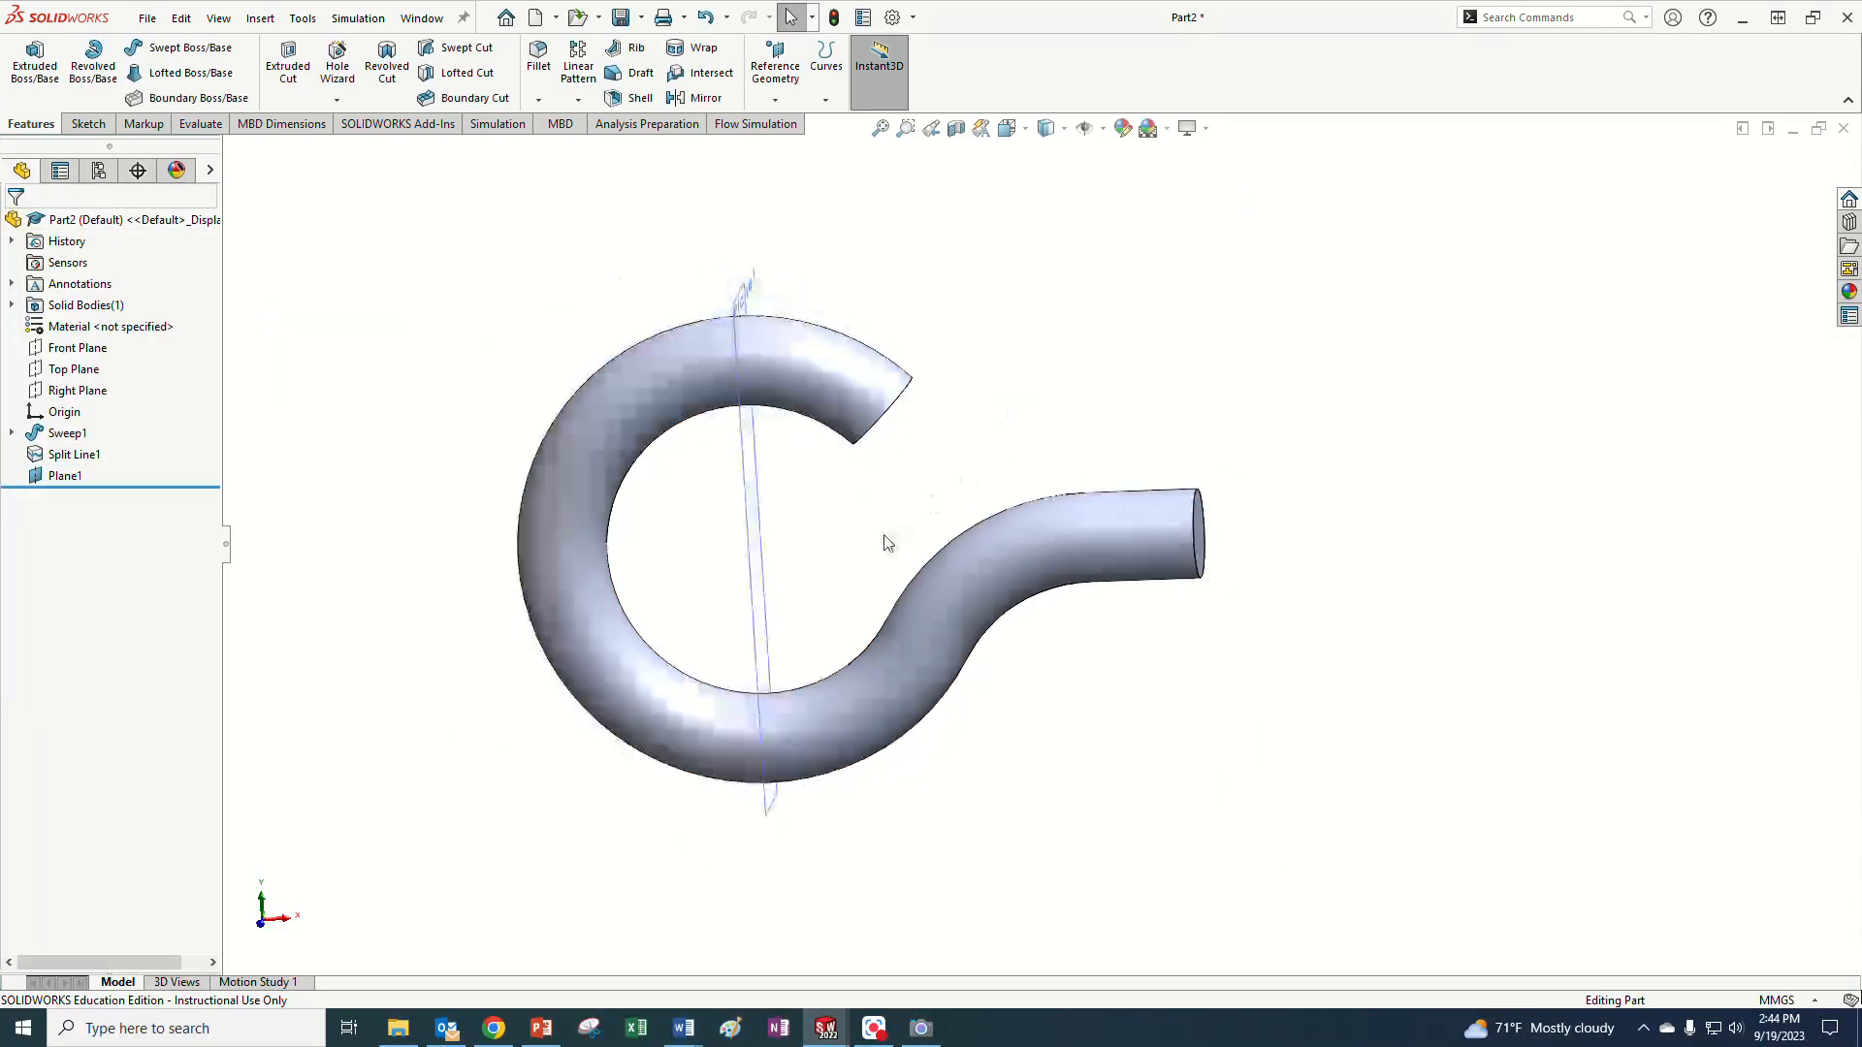
scroll(787, 596, "down", 2)
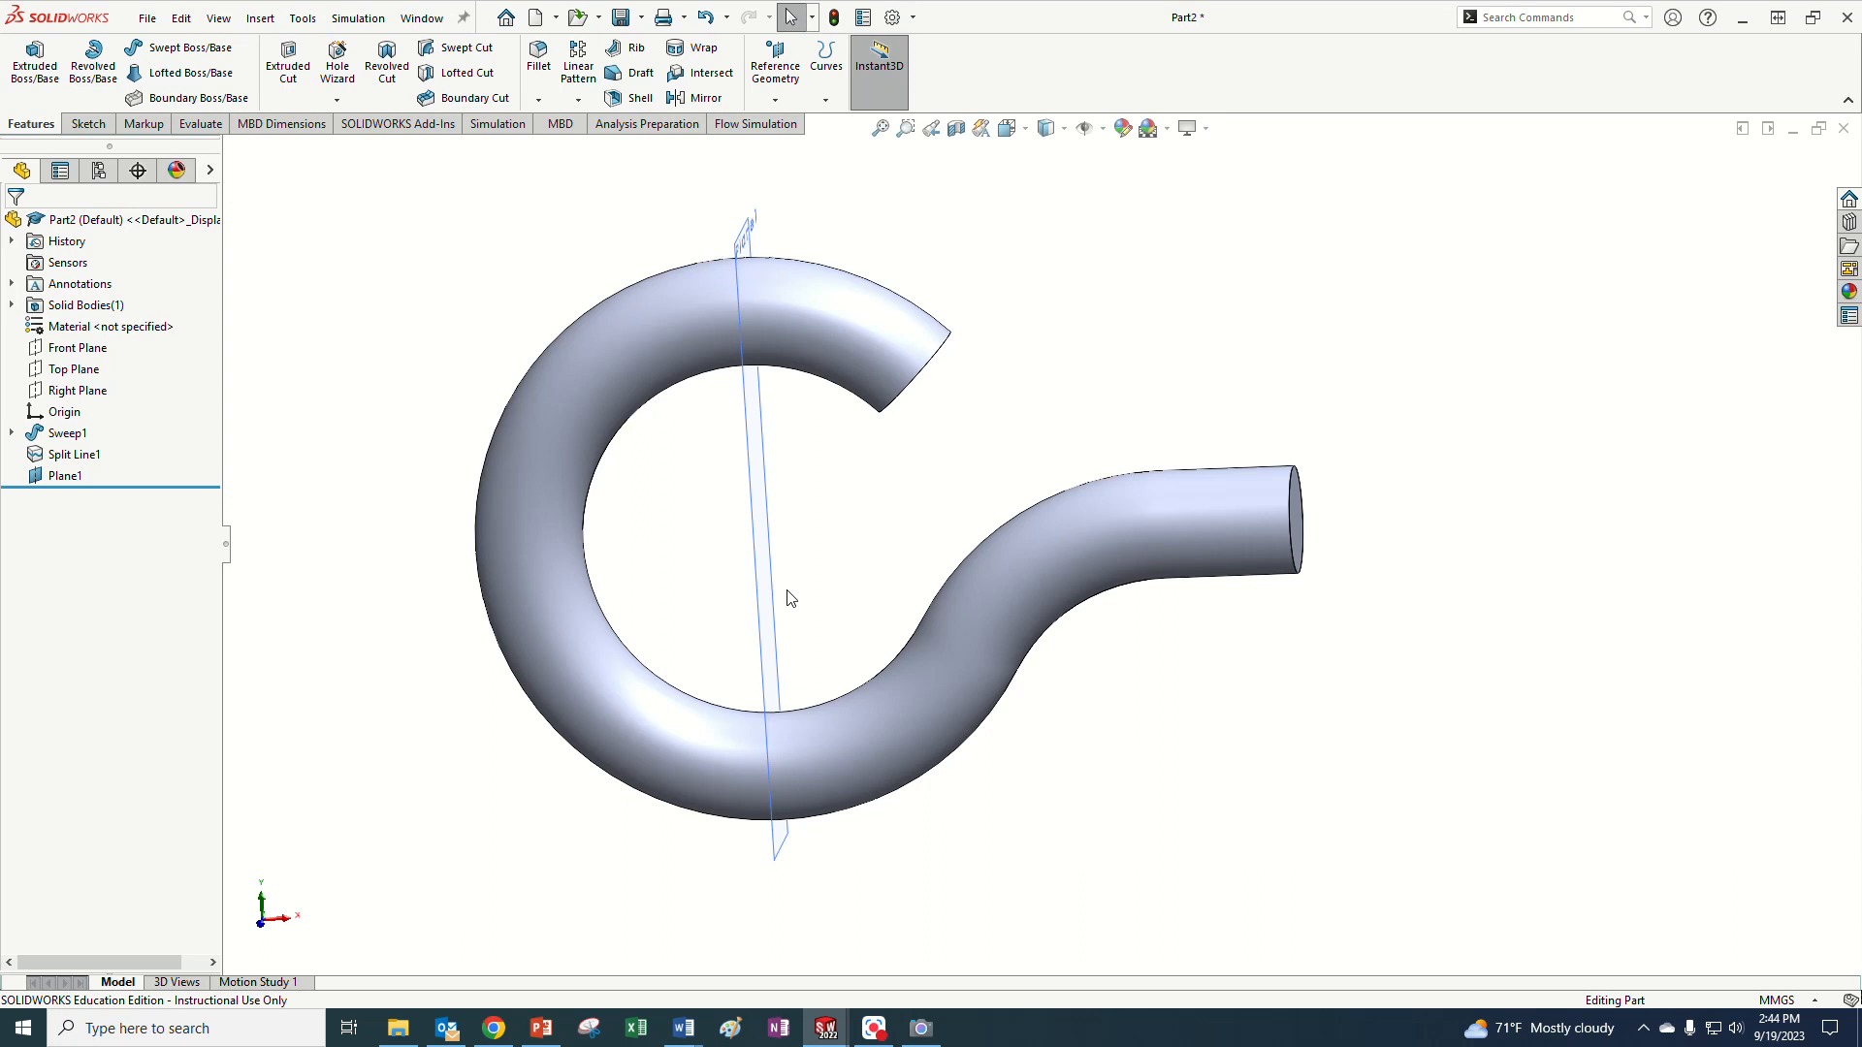
middle_click_drag(814, 550, 787, 472)
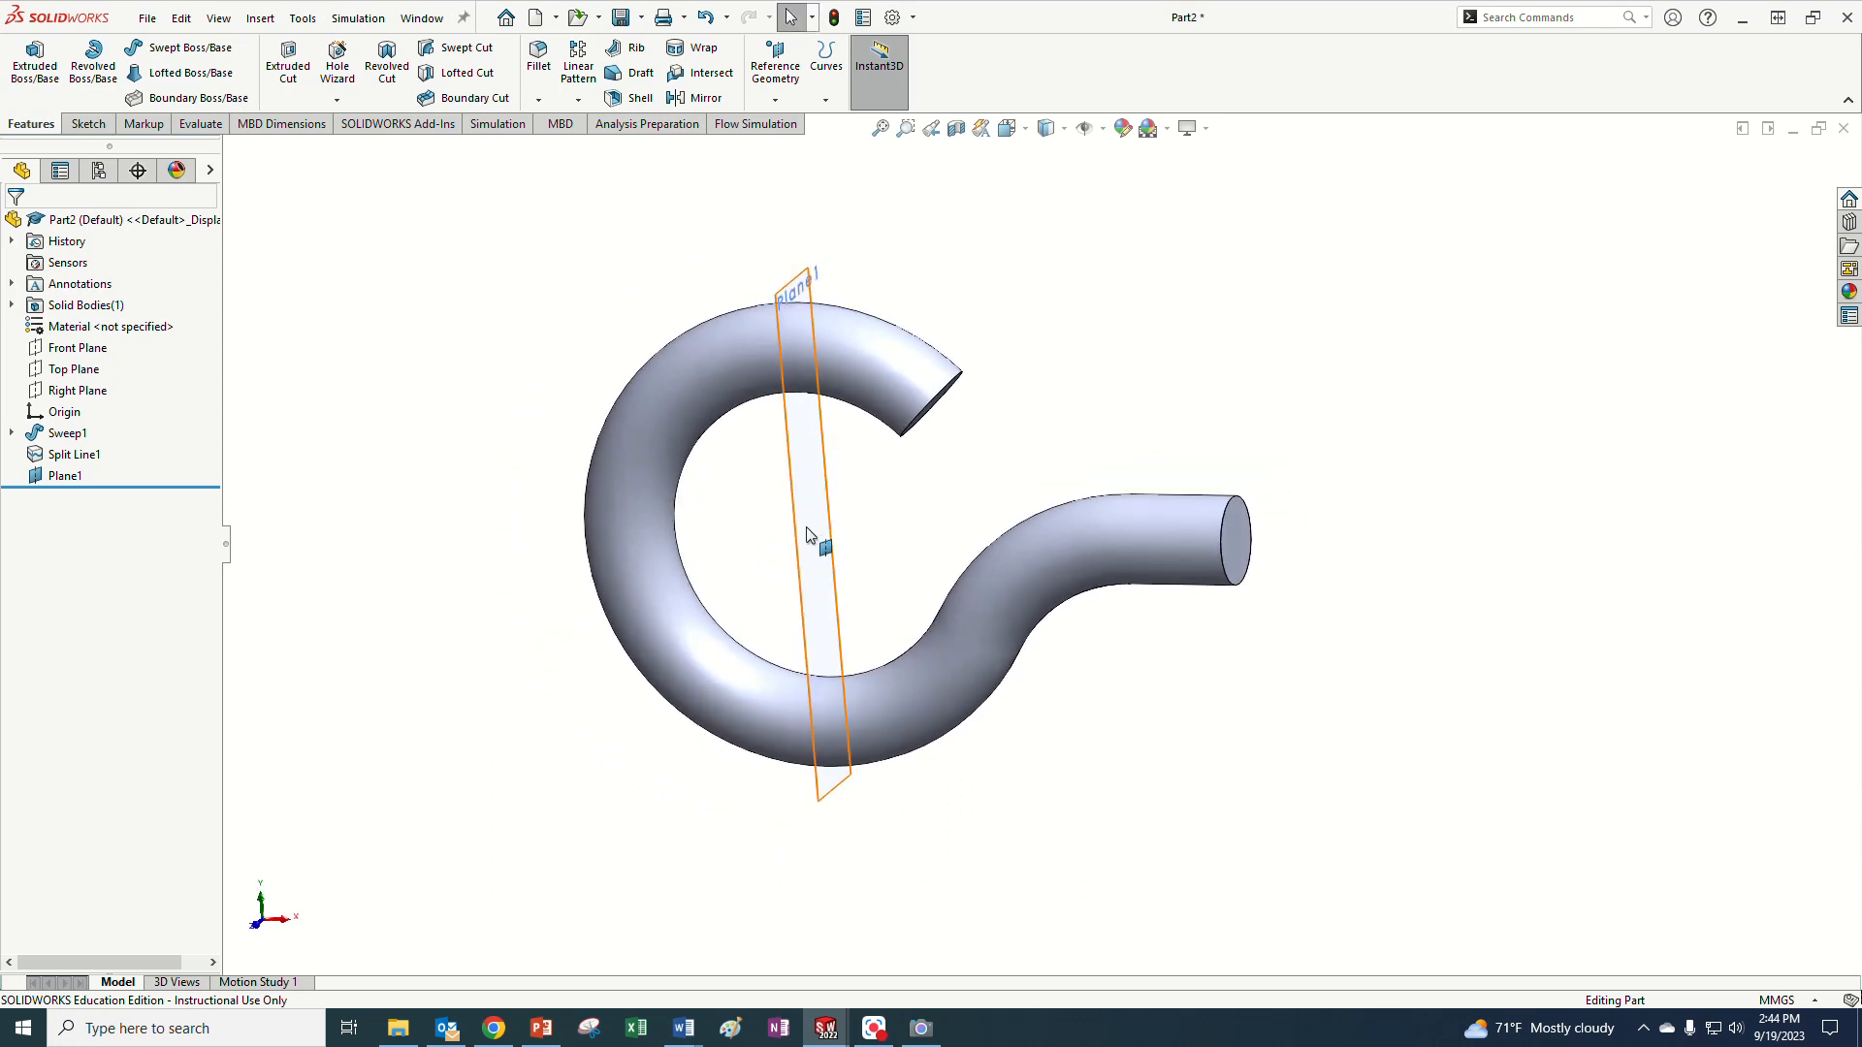
left_click(777, 100)
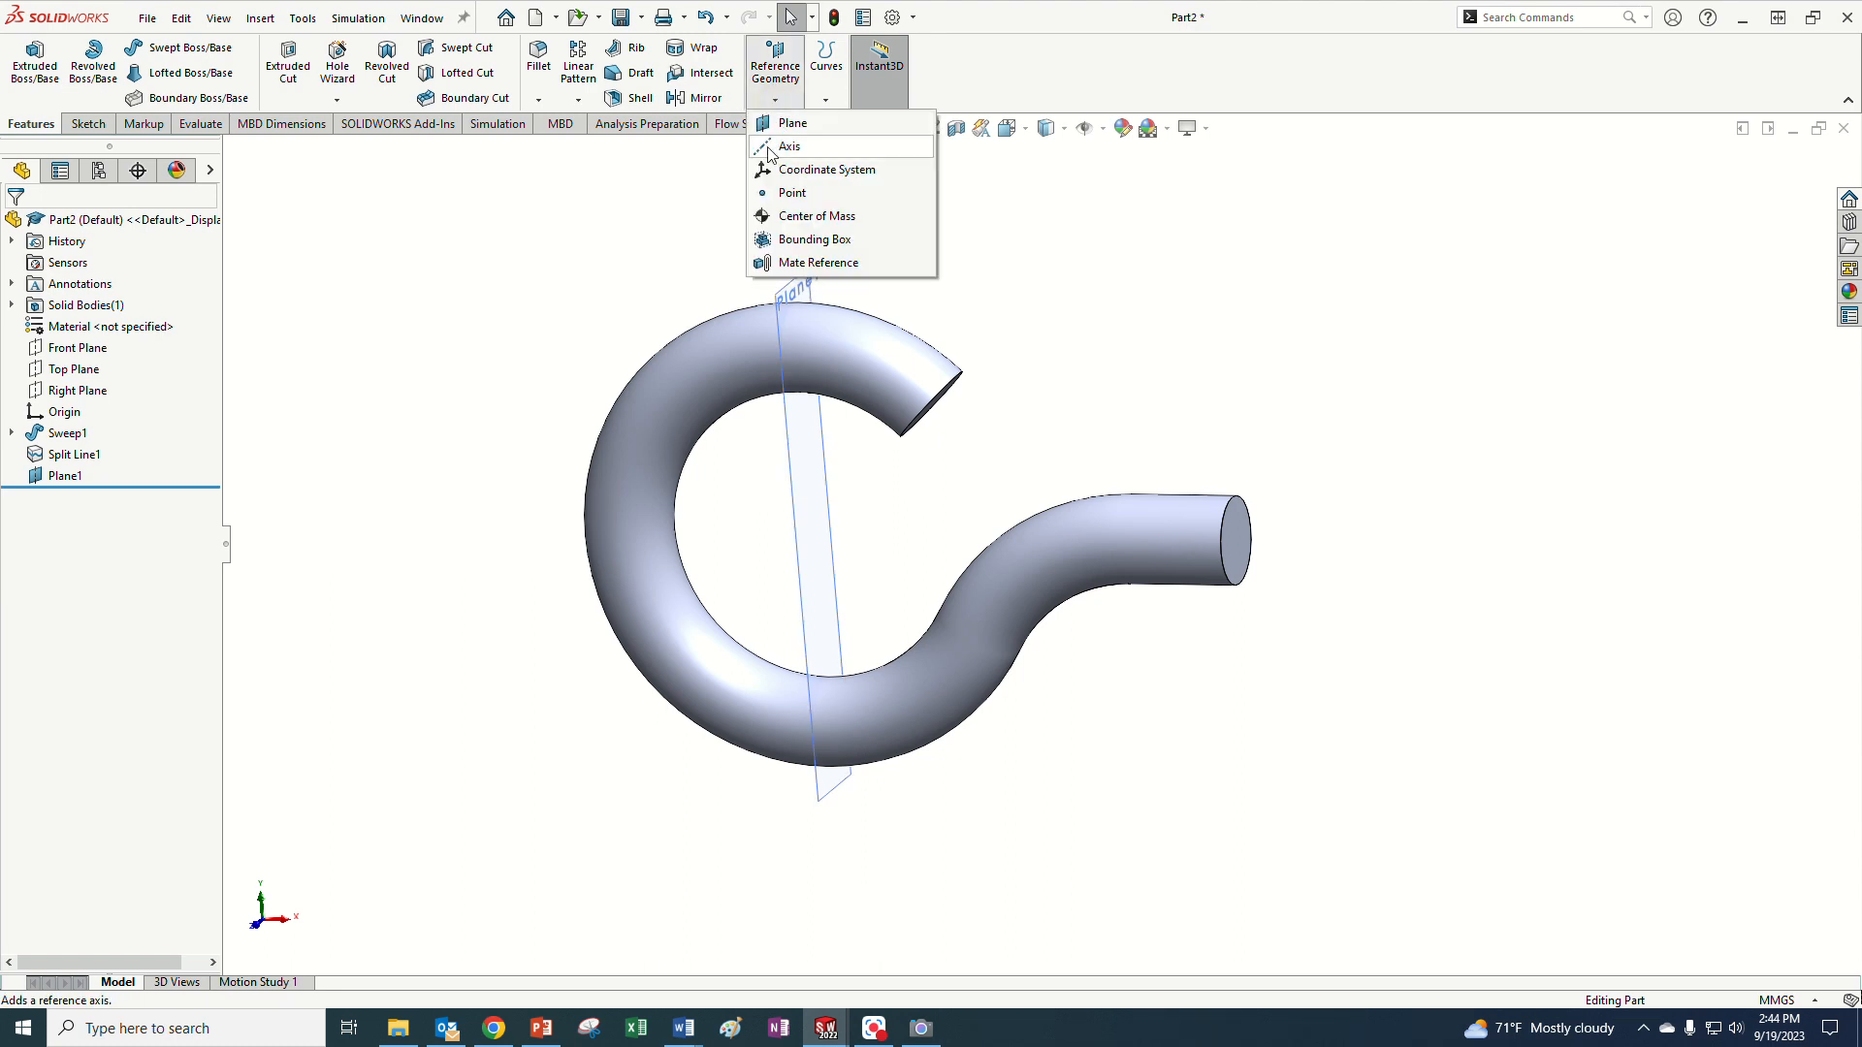
left_click(787, 146)
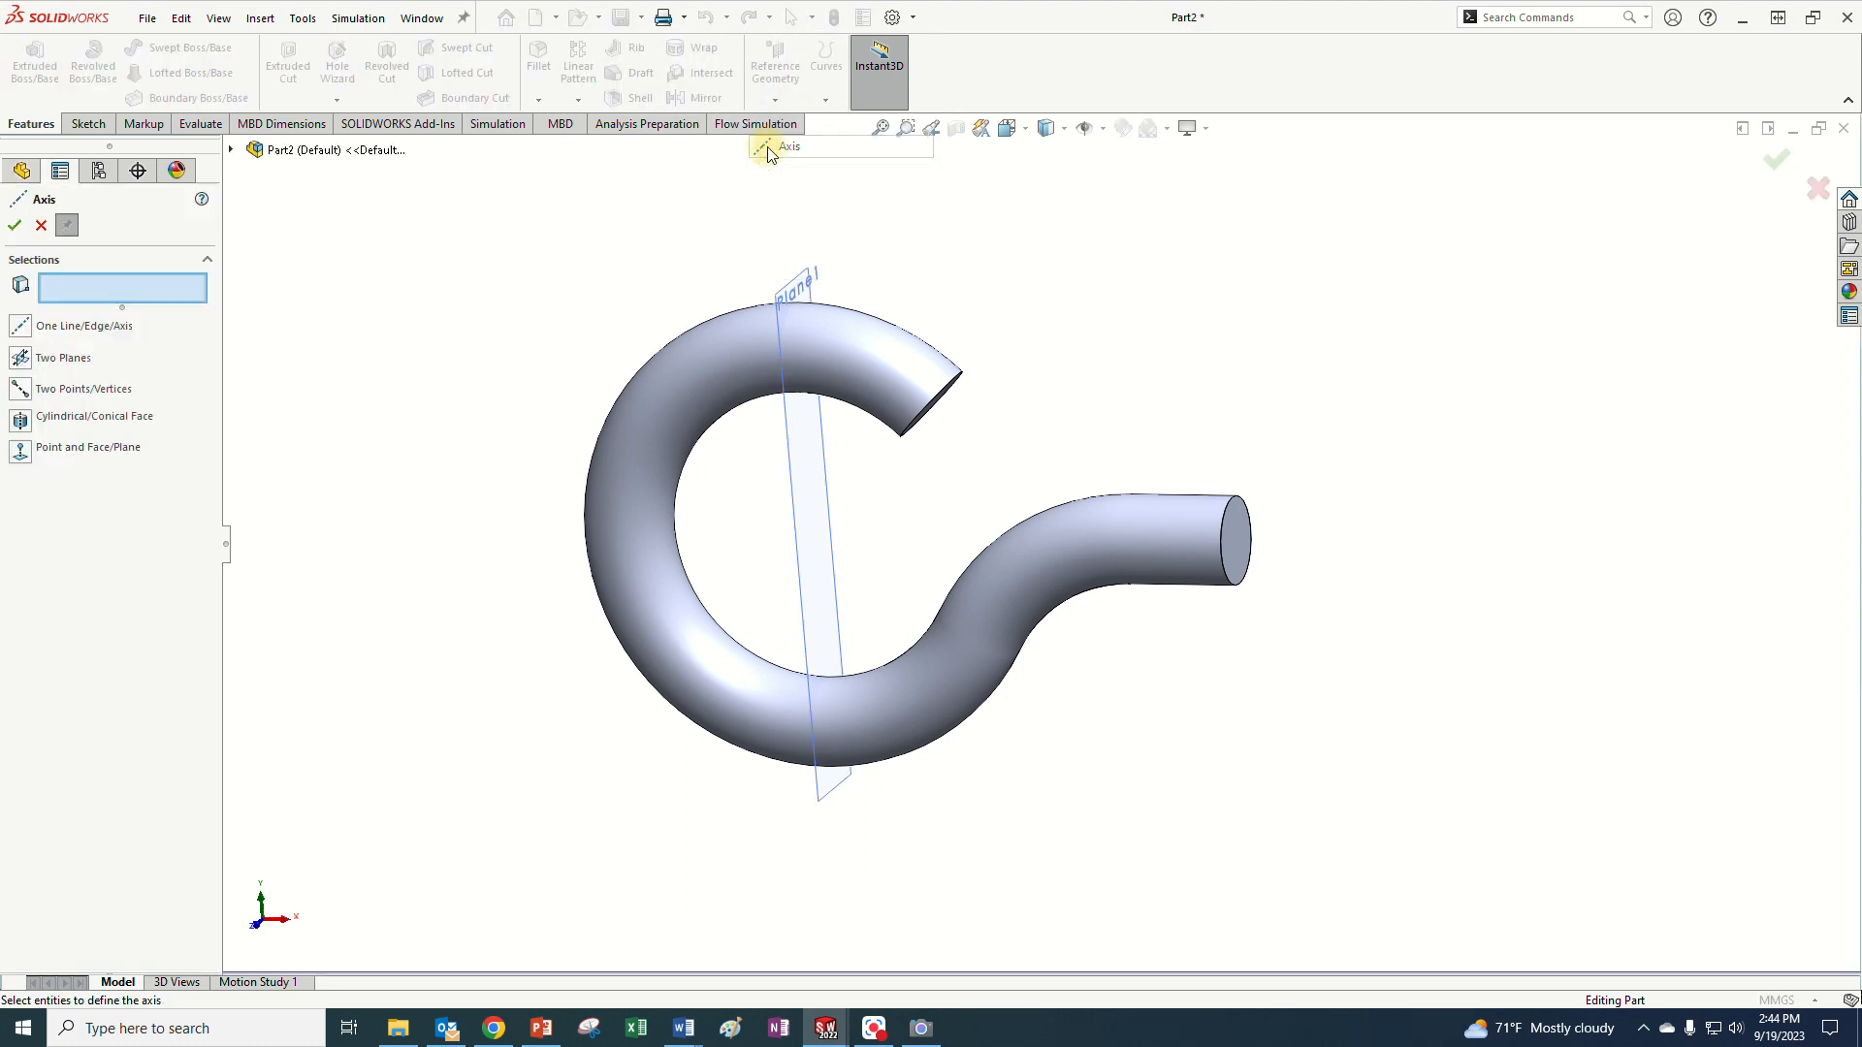
left_click(231, 151)
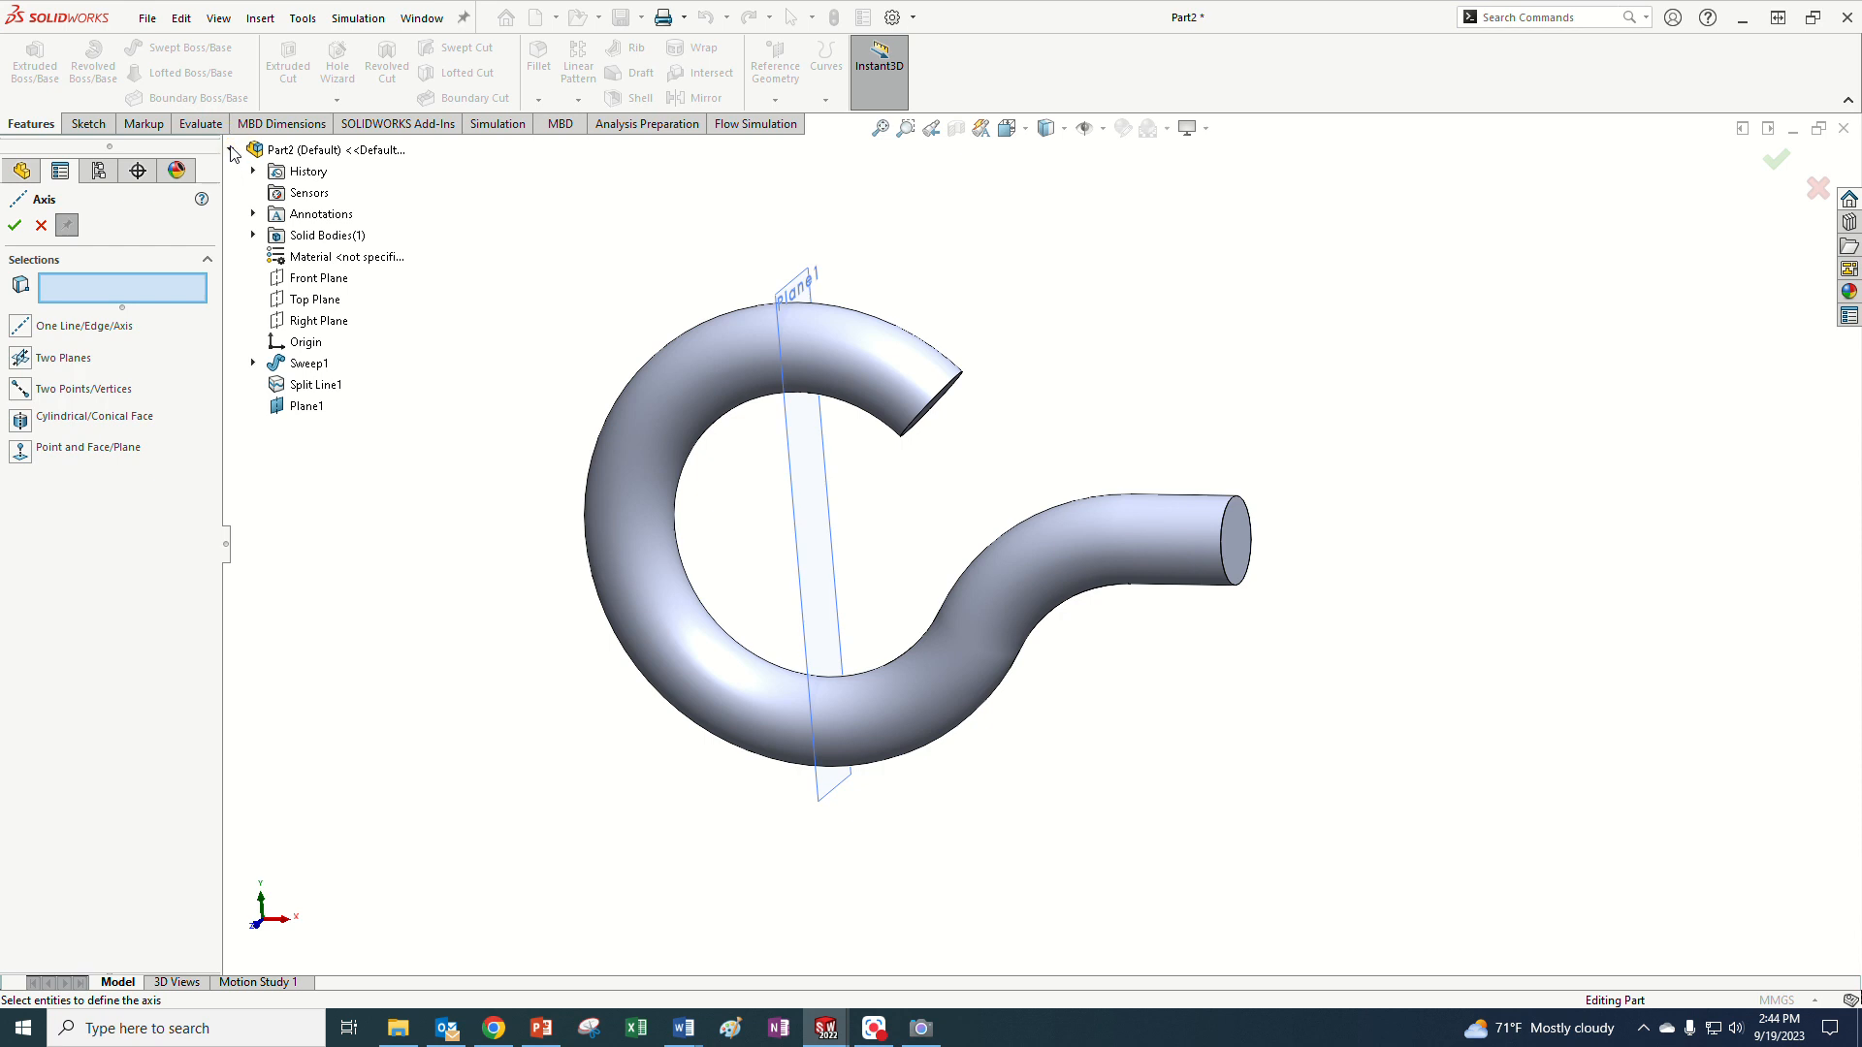
left_click(304, 405)
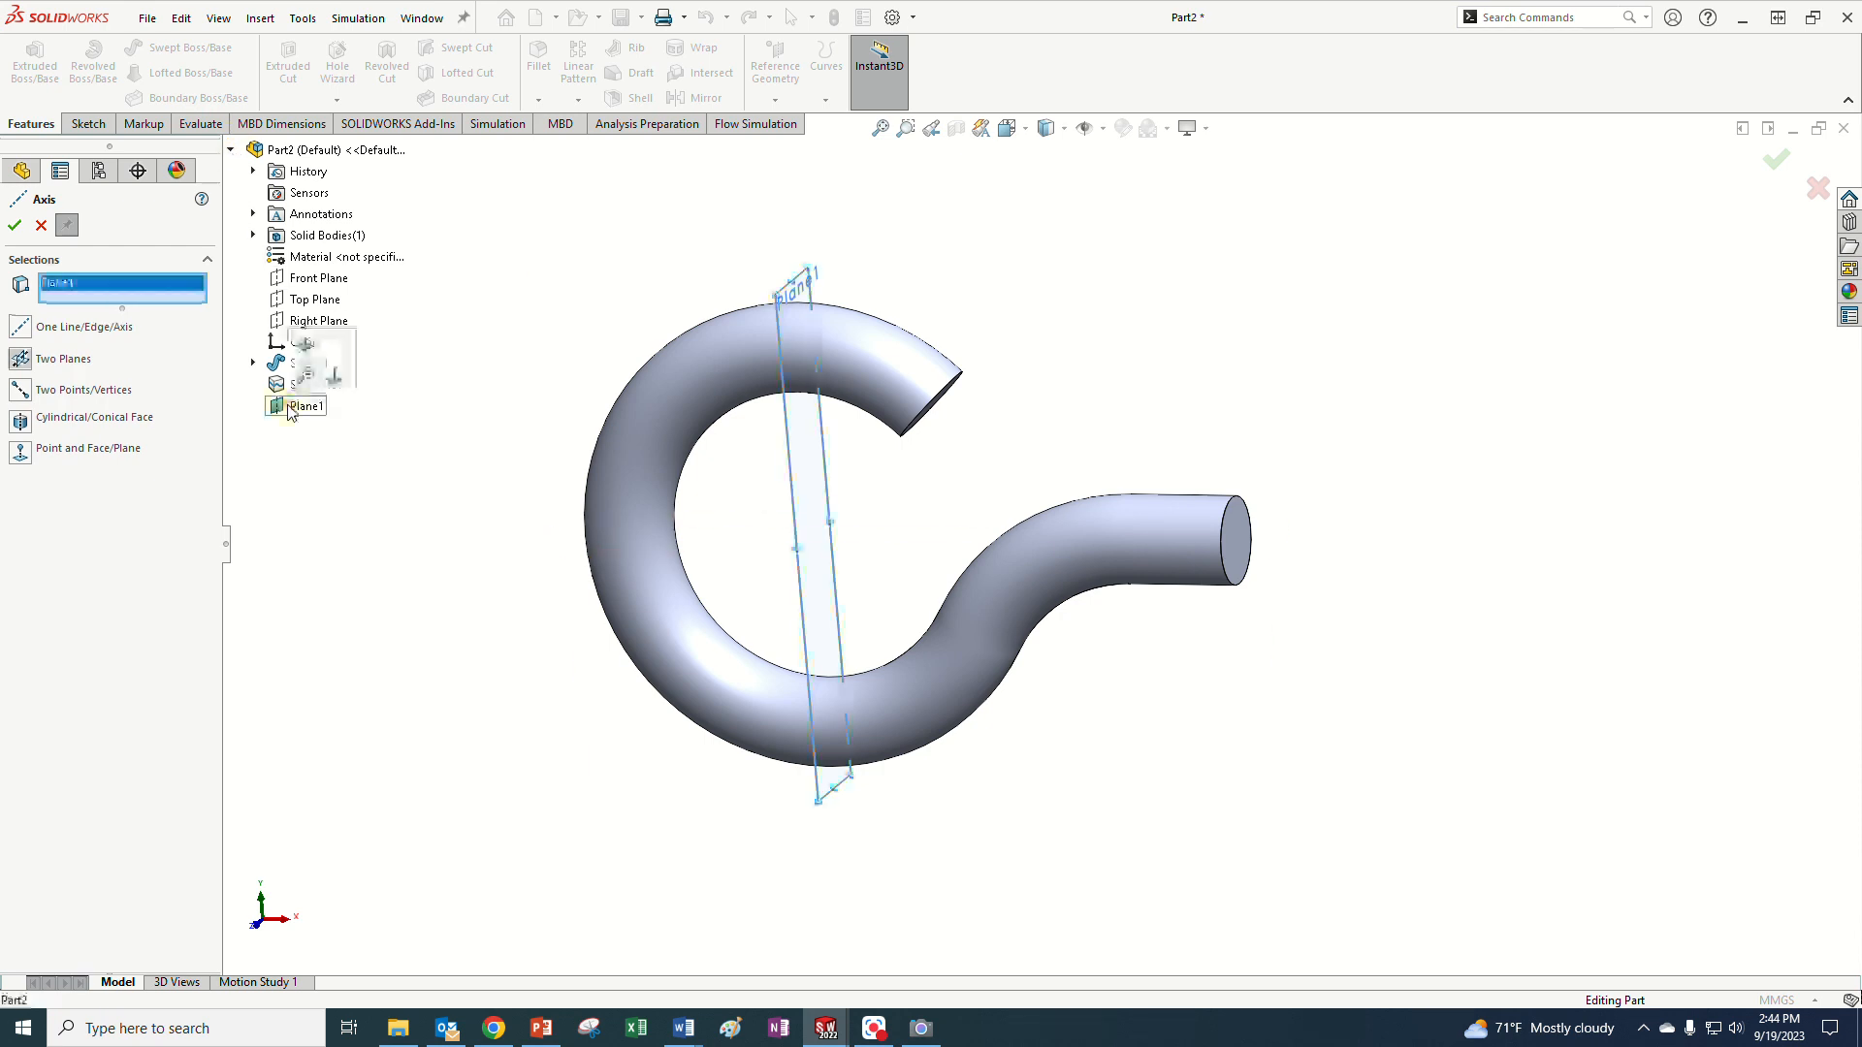
left_click(301, 301)
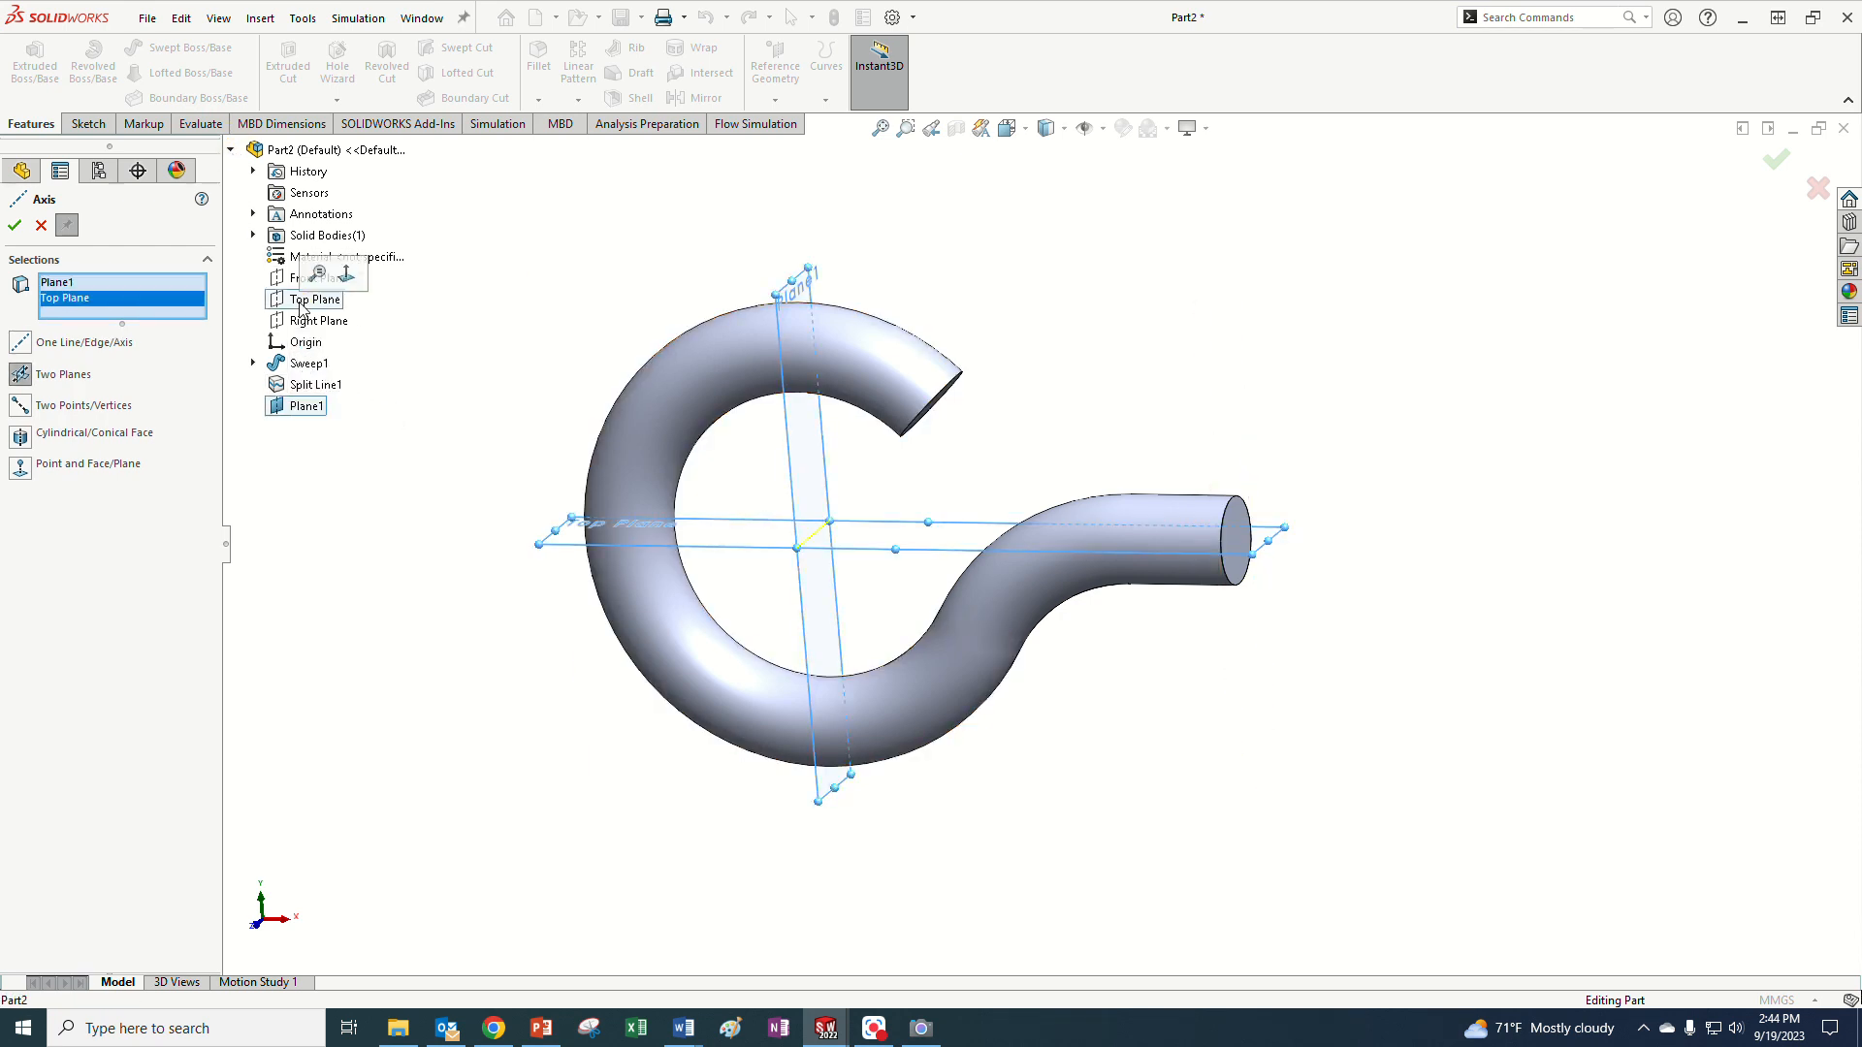
left_click(14, 226)
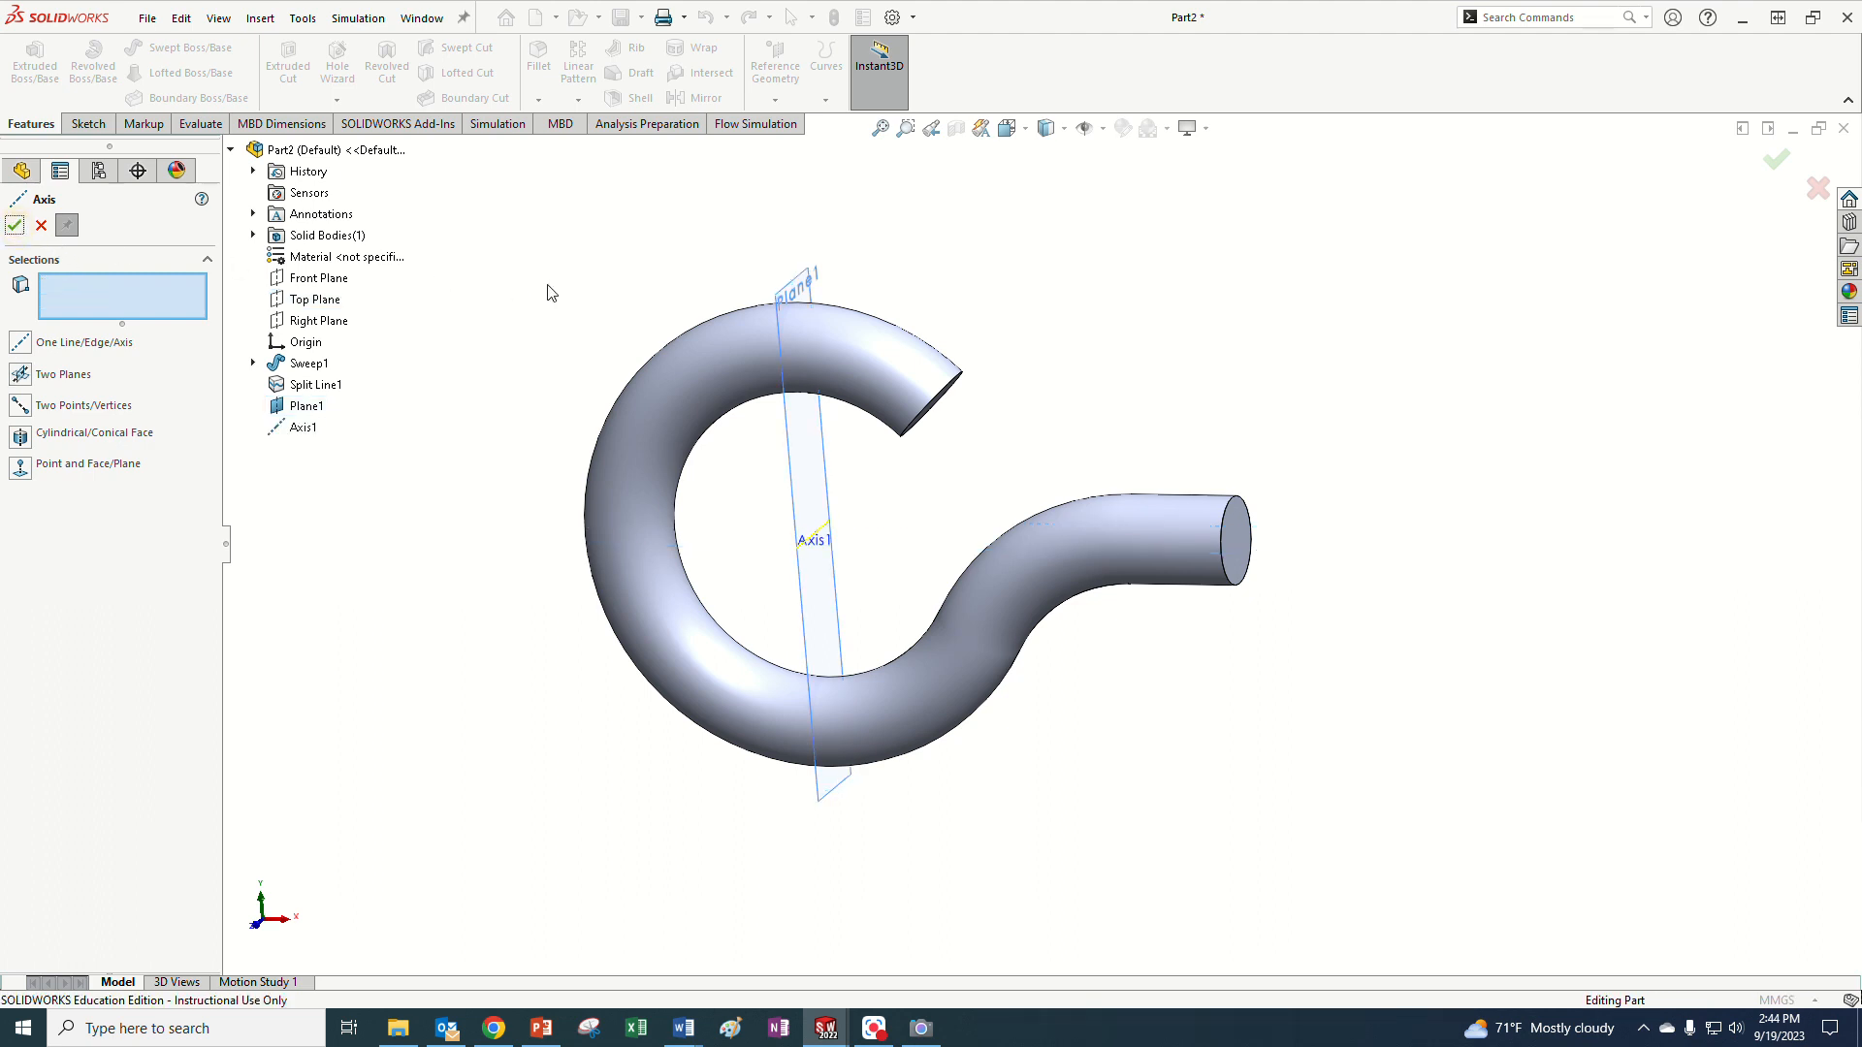
left_click(41, 226)
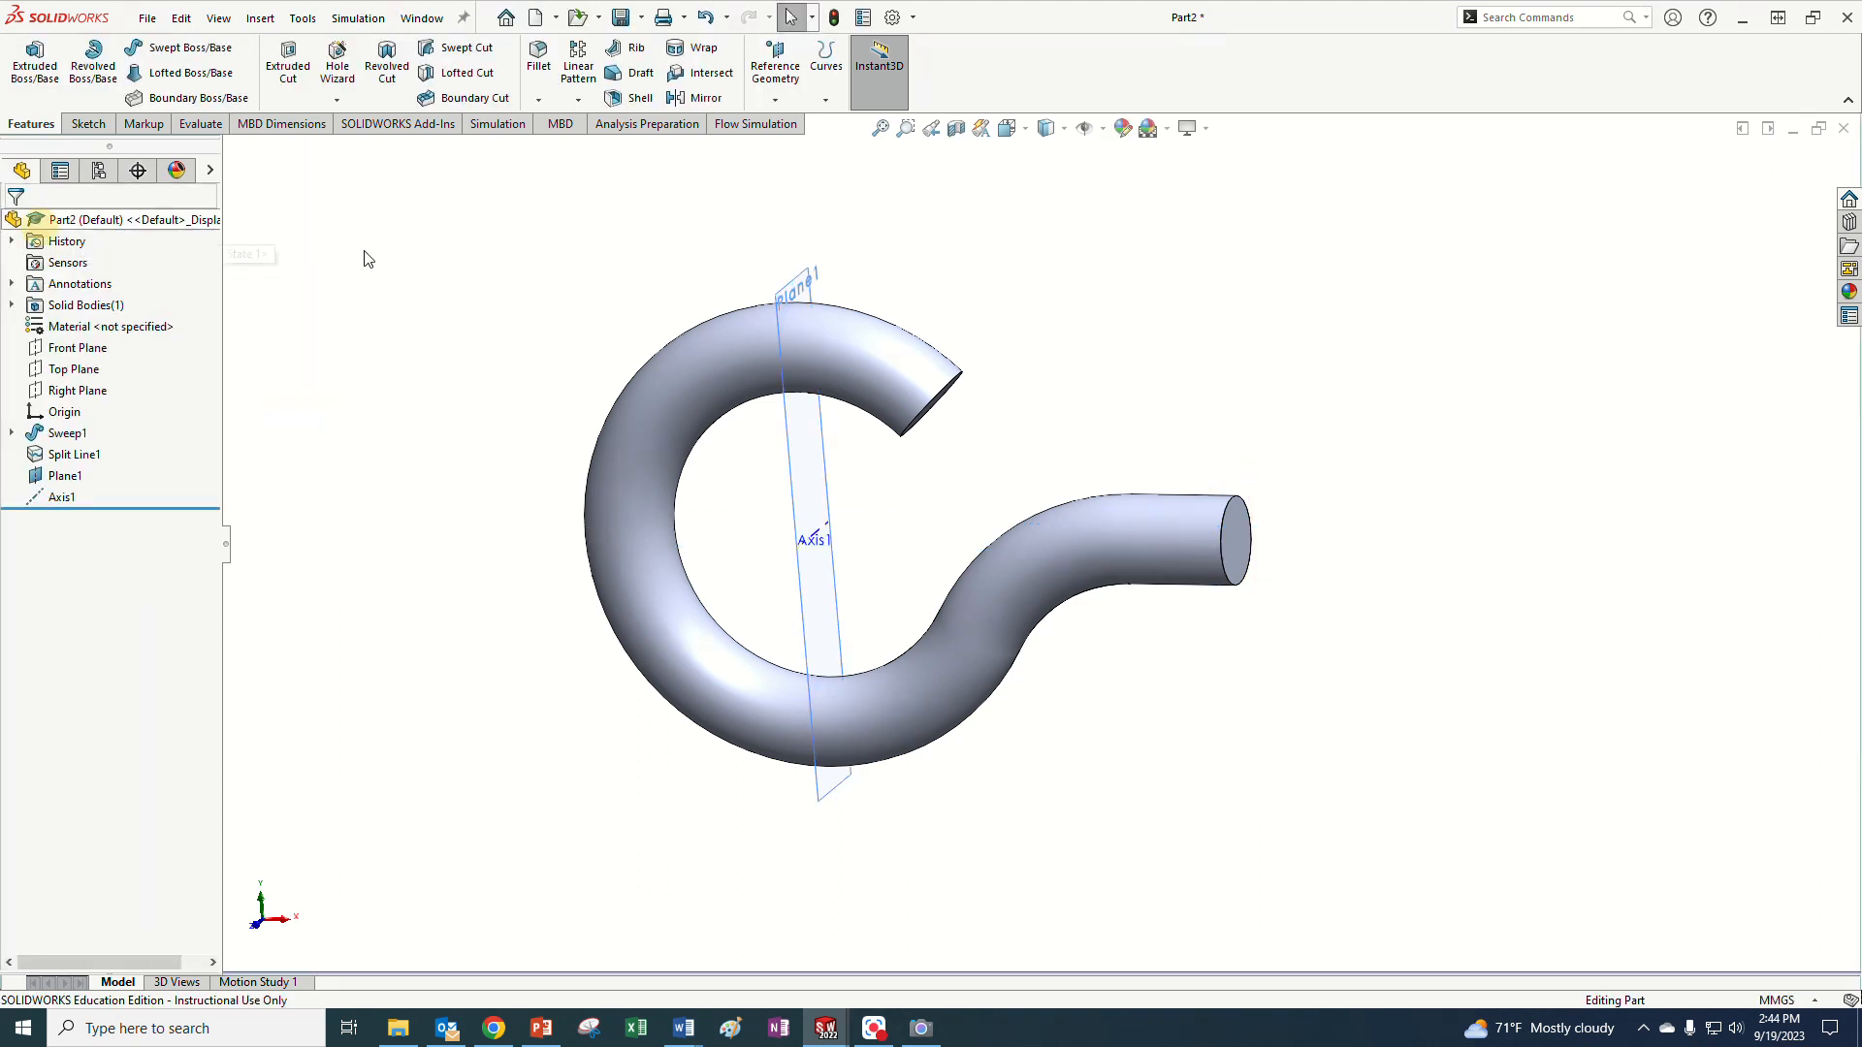
- Create a reference plane at 30 degrees to the Top Plane, coincident with Axis1
left_click(778, 102)
left_click(791, 123)
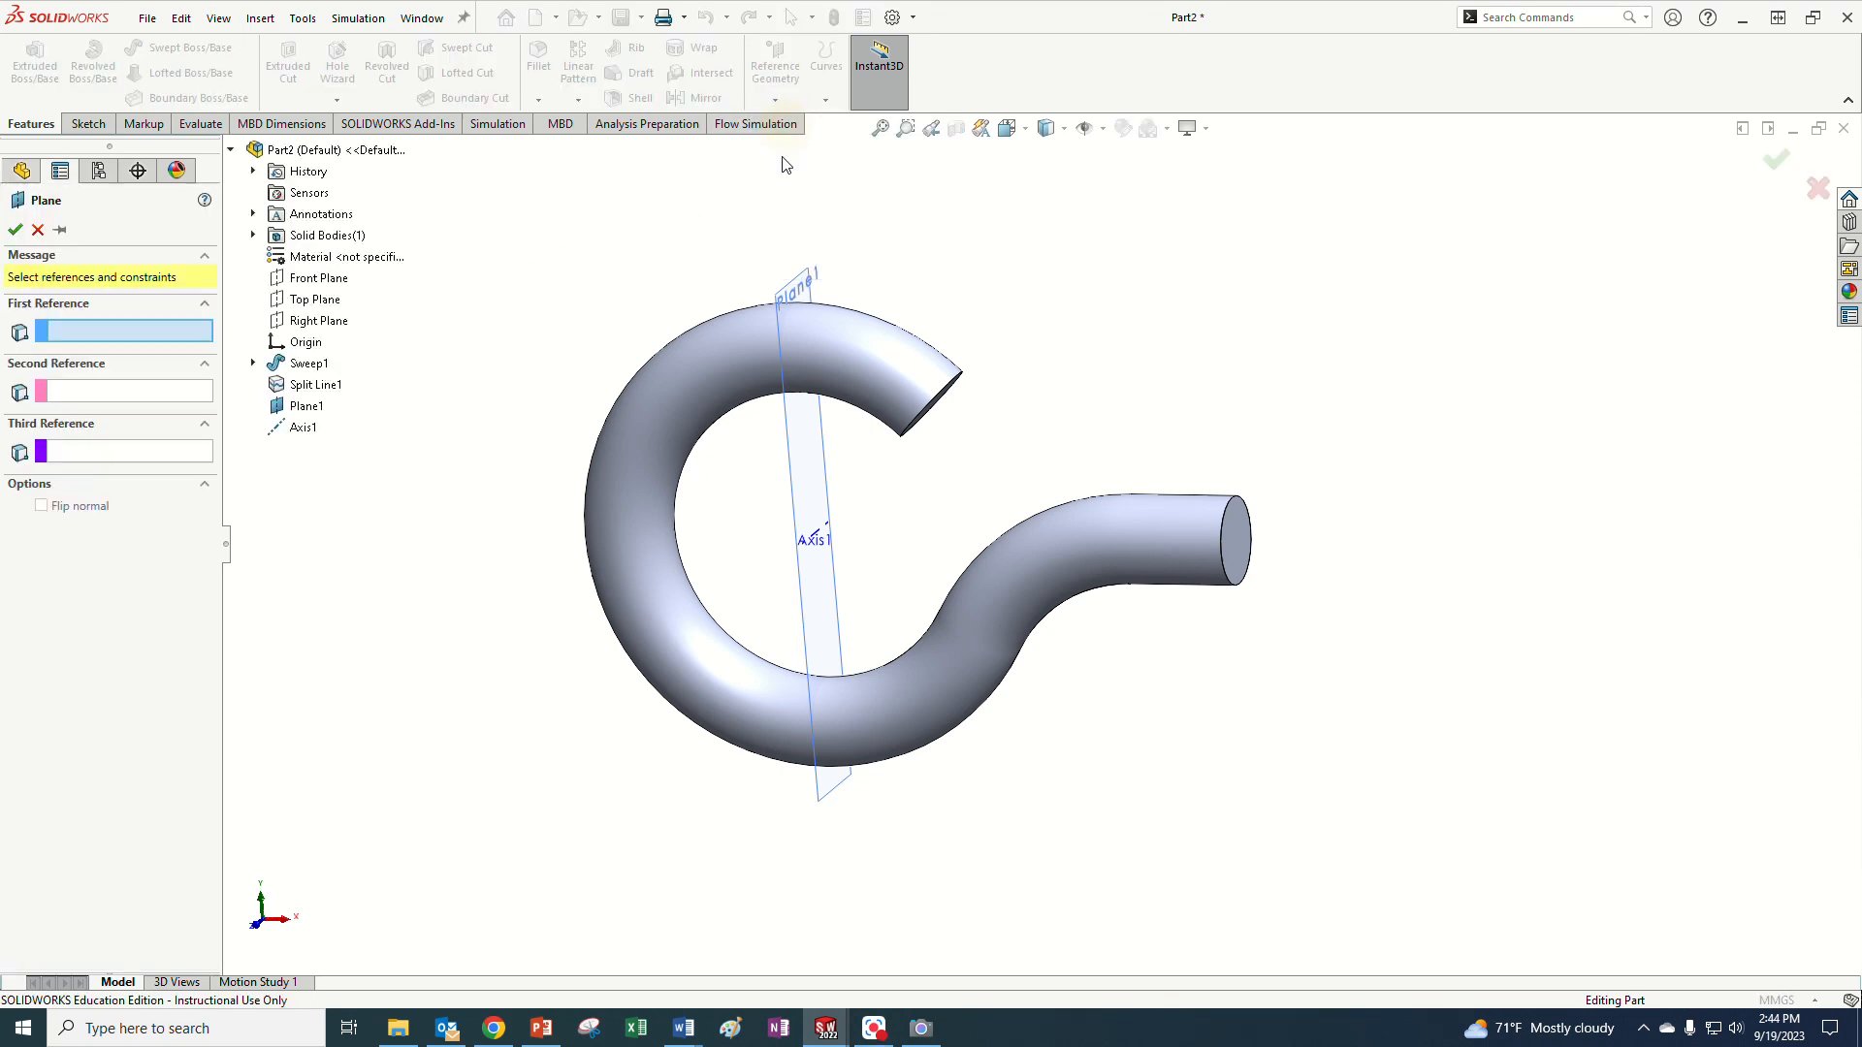
left_click(304, 302)
left_click(302, 426)
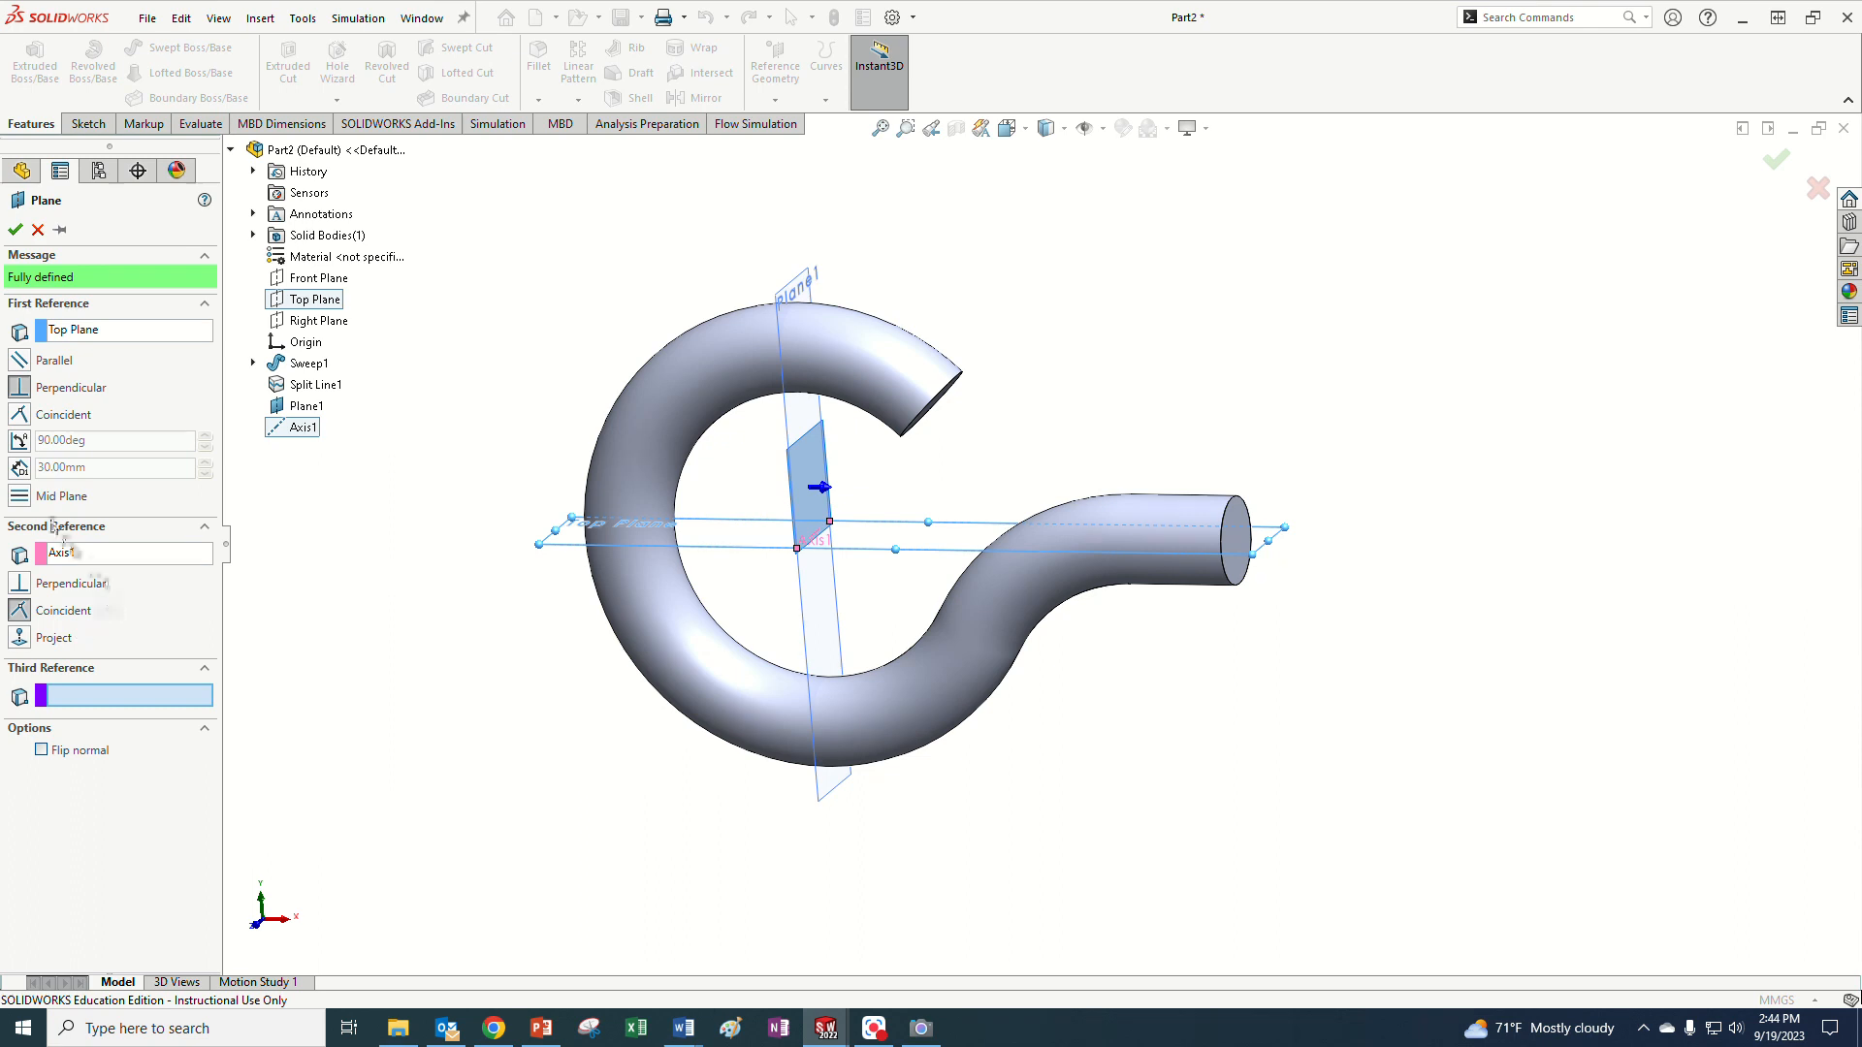
left_click(22, 445)
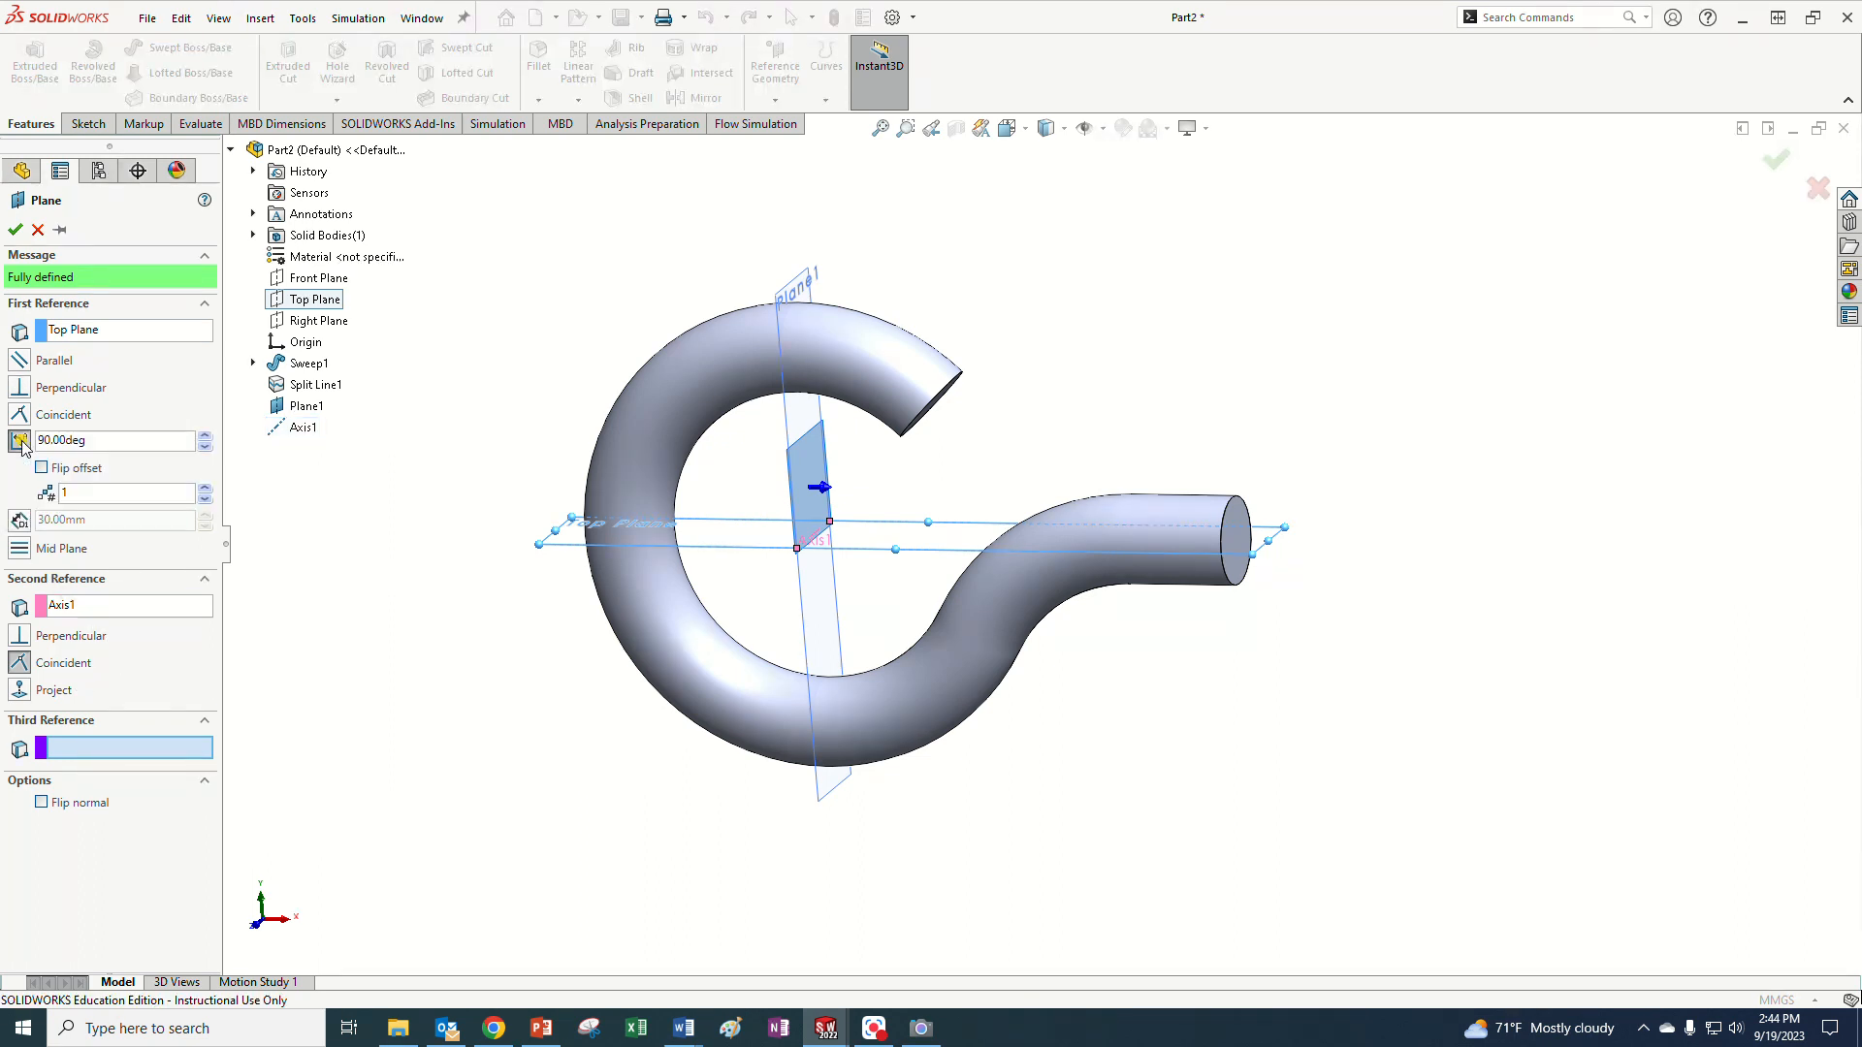
left_click(205, 448)
left_click(204, 448)
left_click(205, 447)
left_click(204, 447)
left_click(205, 447)
left_click_drag(204, 448, 205, 448)
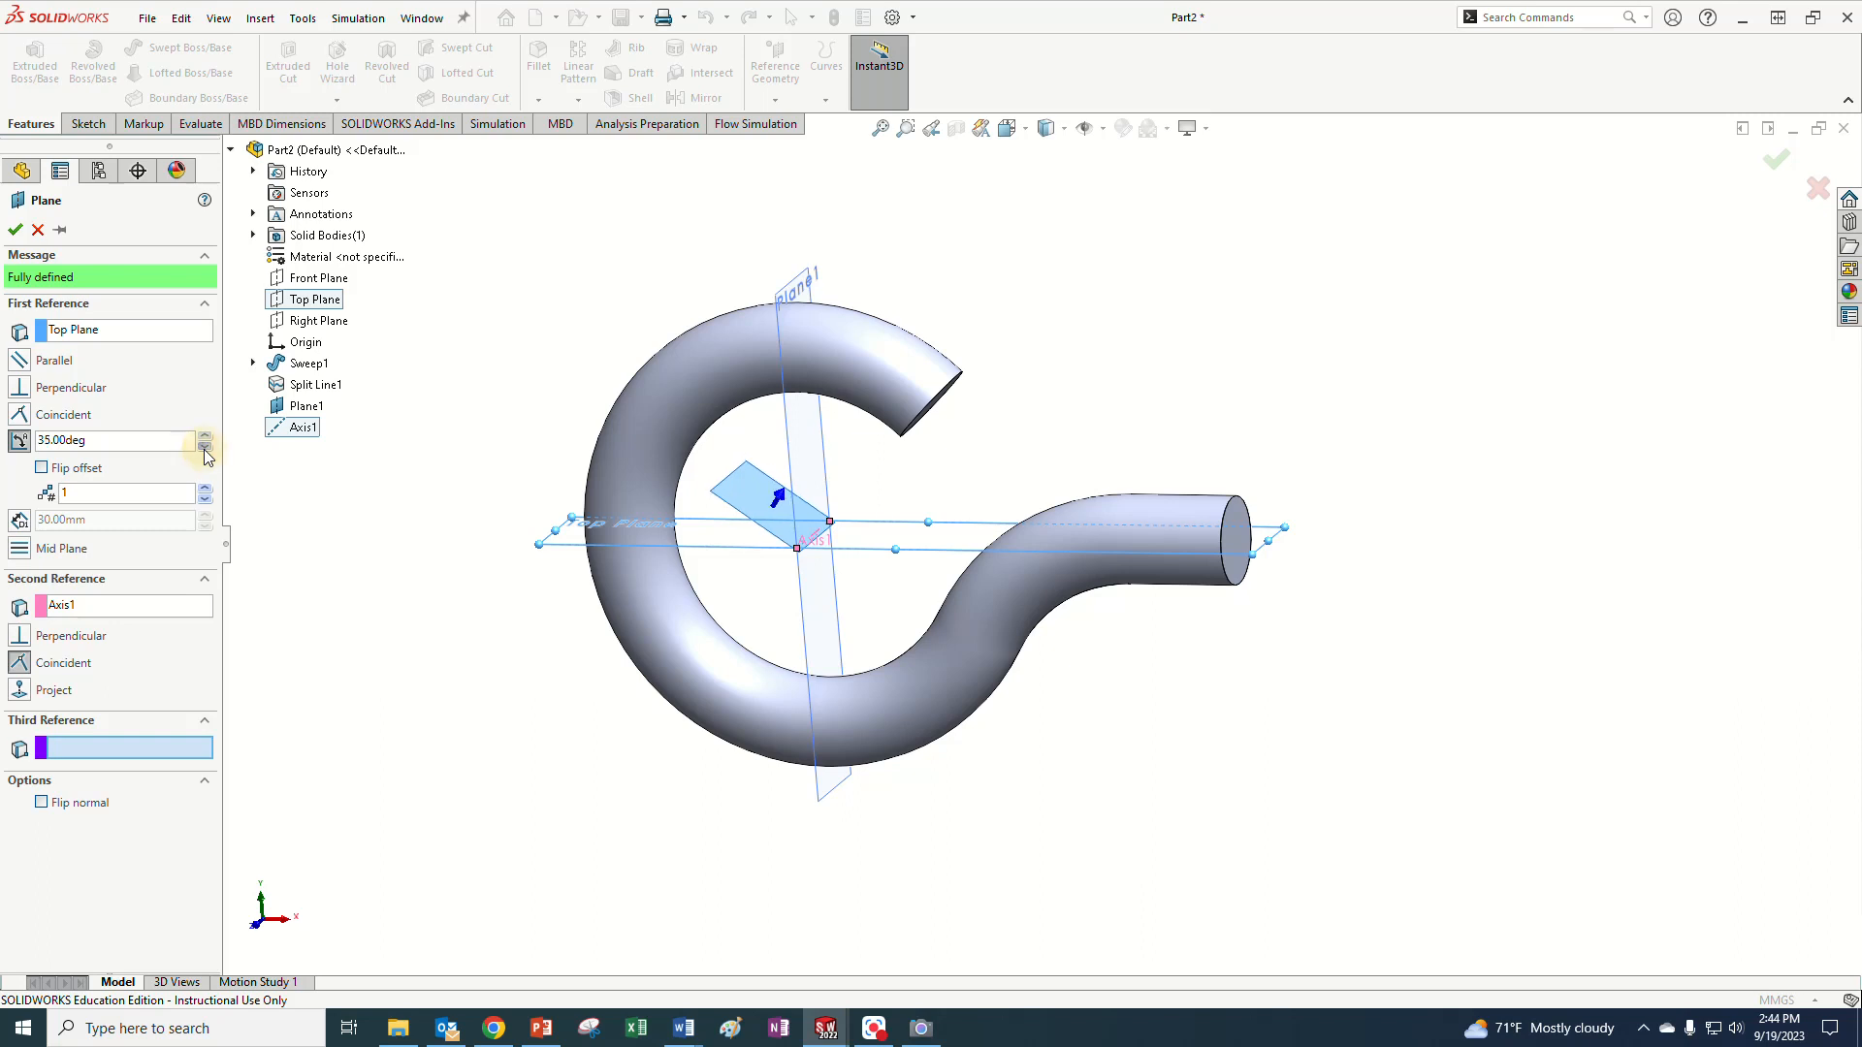
middle_click_drag(377, 560, 435, 504)
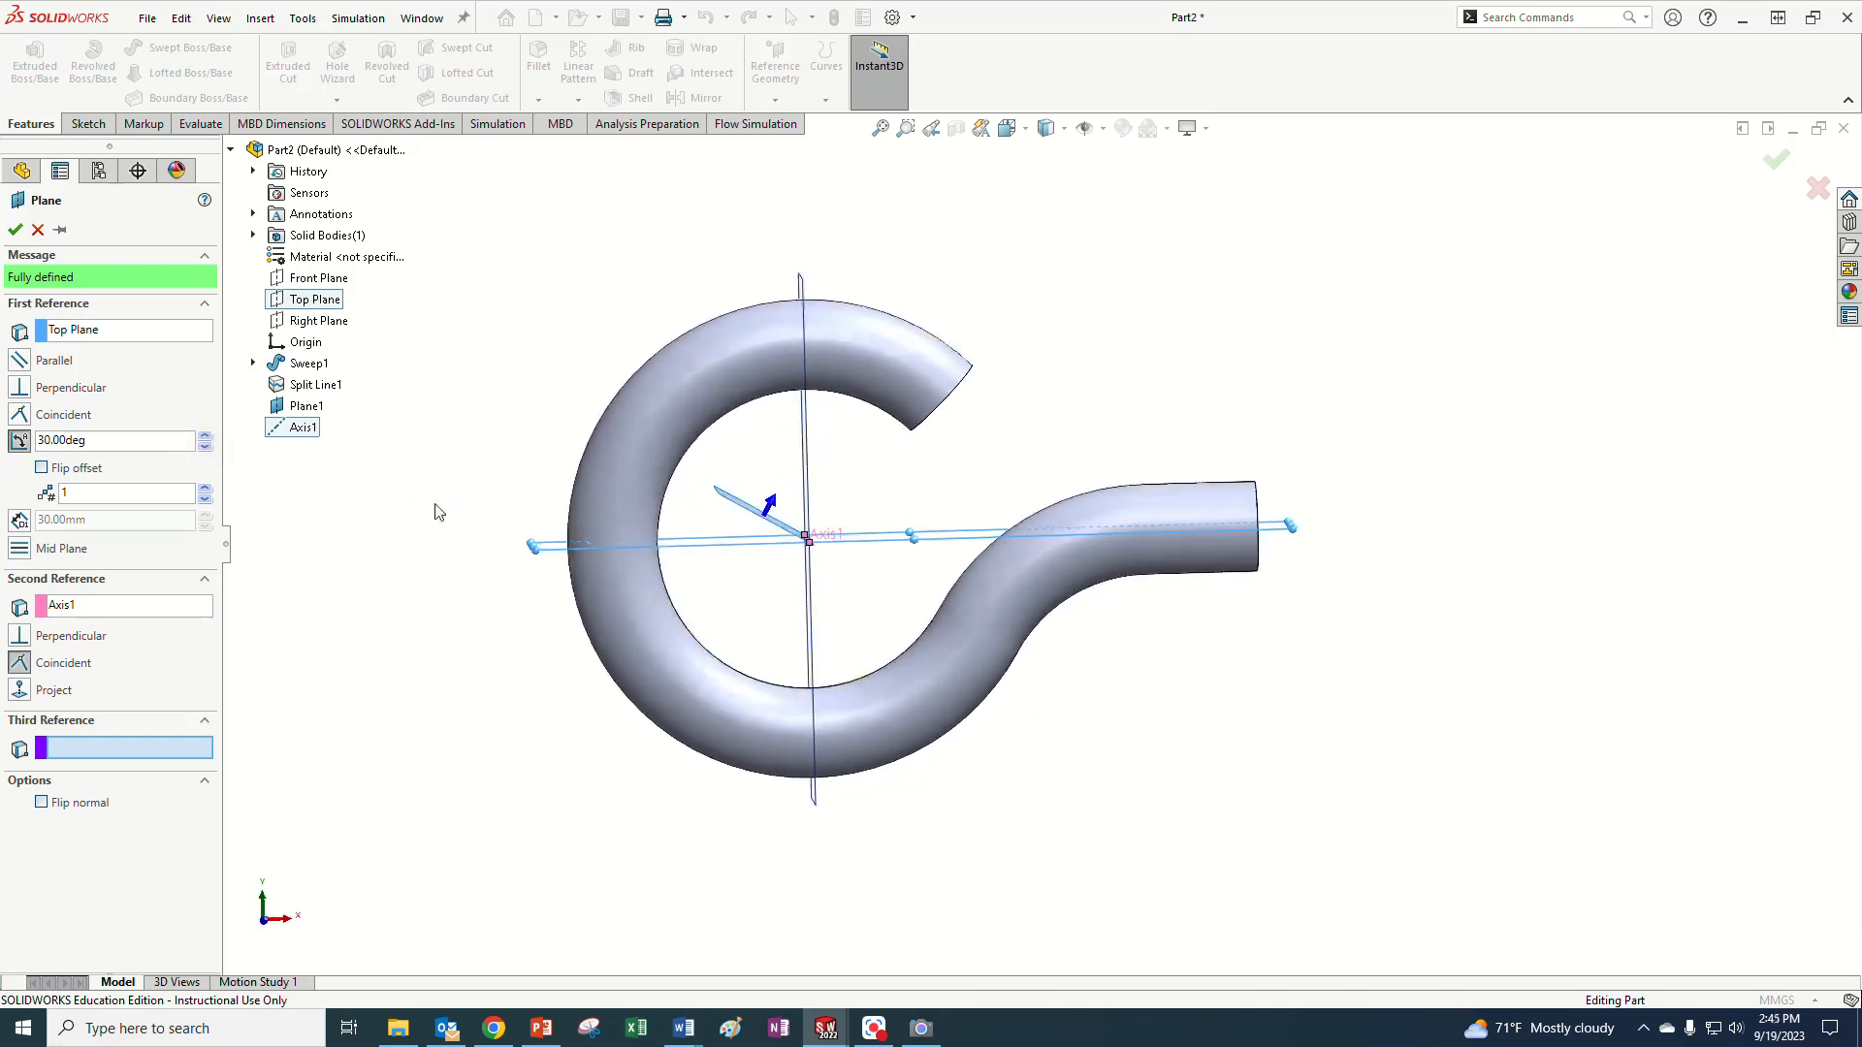
left_click(16, 231)
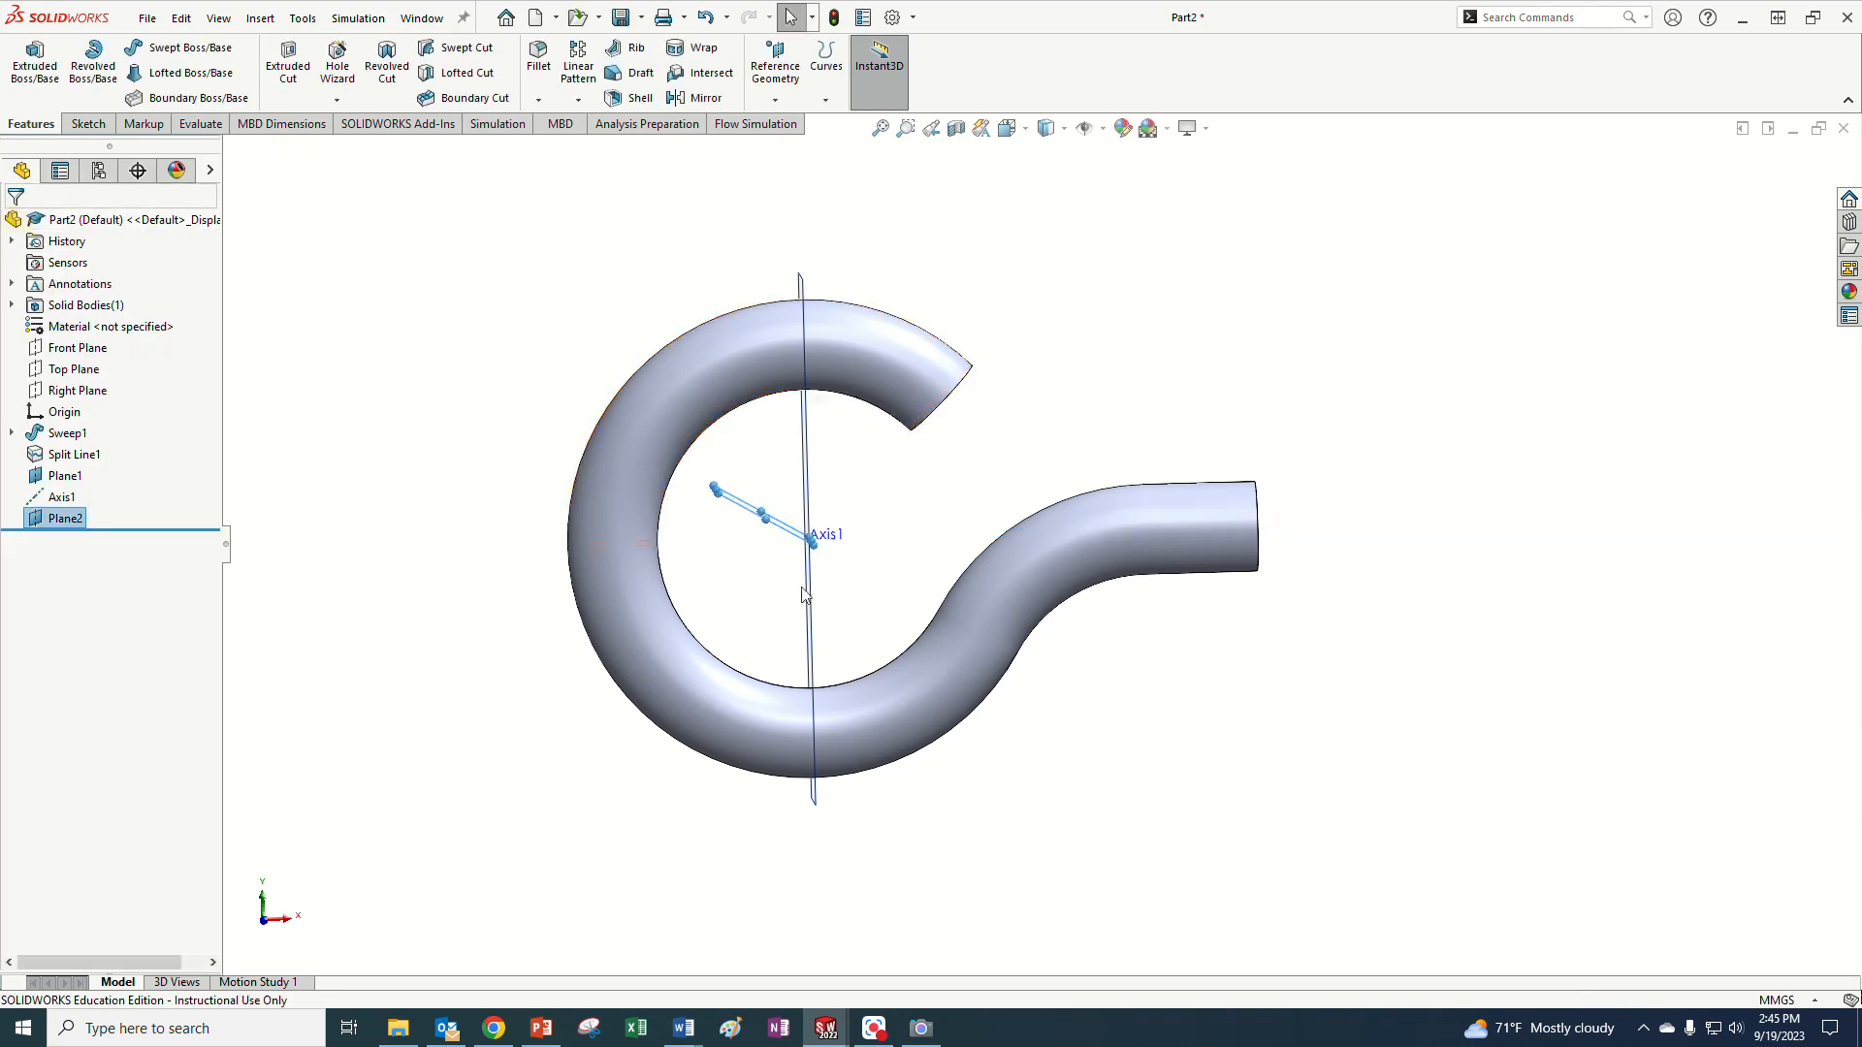
- Stretch the displayed extent of the angled plane until it passes across the bend between the eye and the shank
middle_click_drag(780, 528, 819, 624)
left_click(1101, 752)
middle_click_drag(980, 801, 1031, 744)
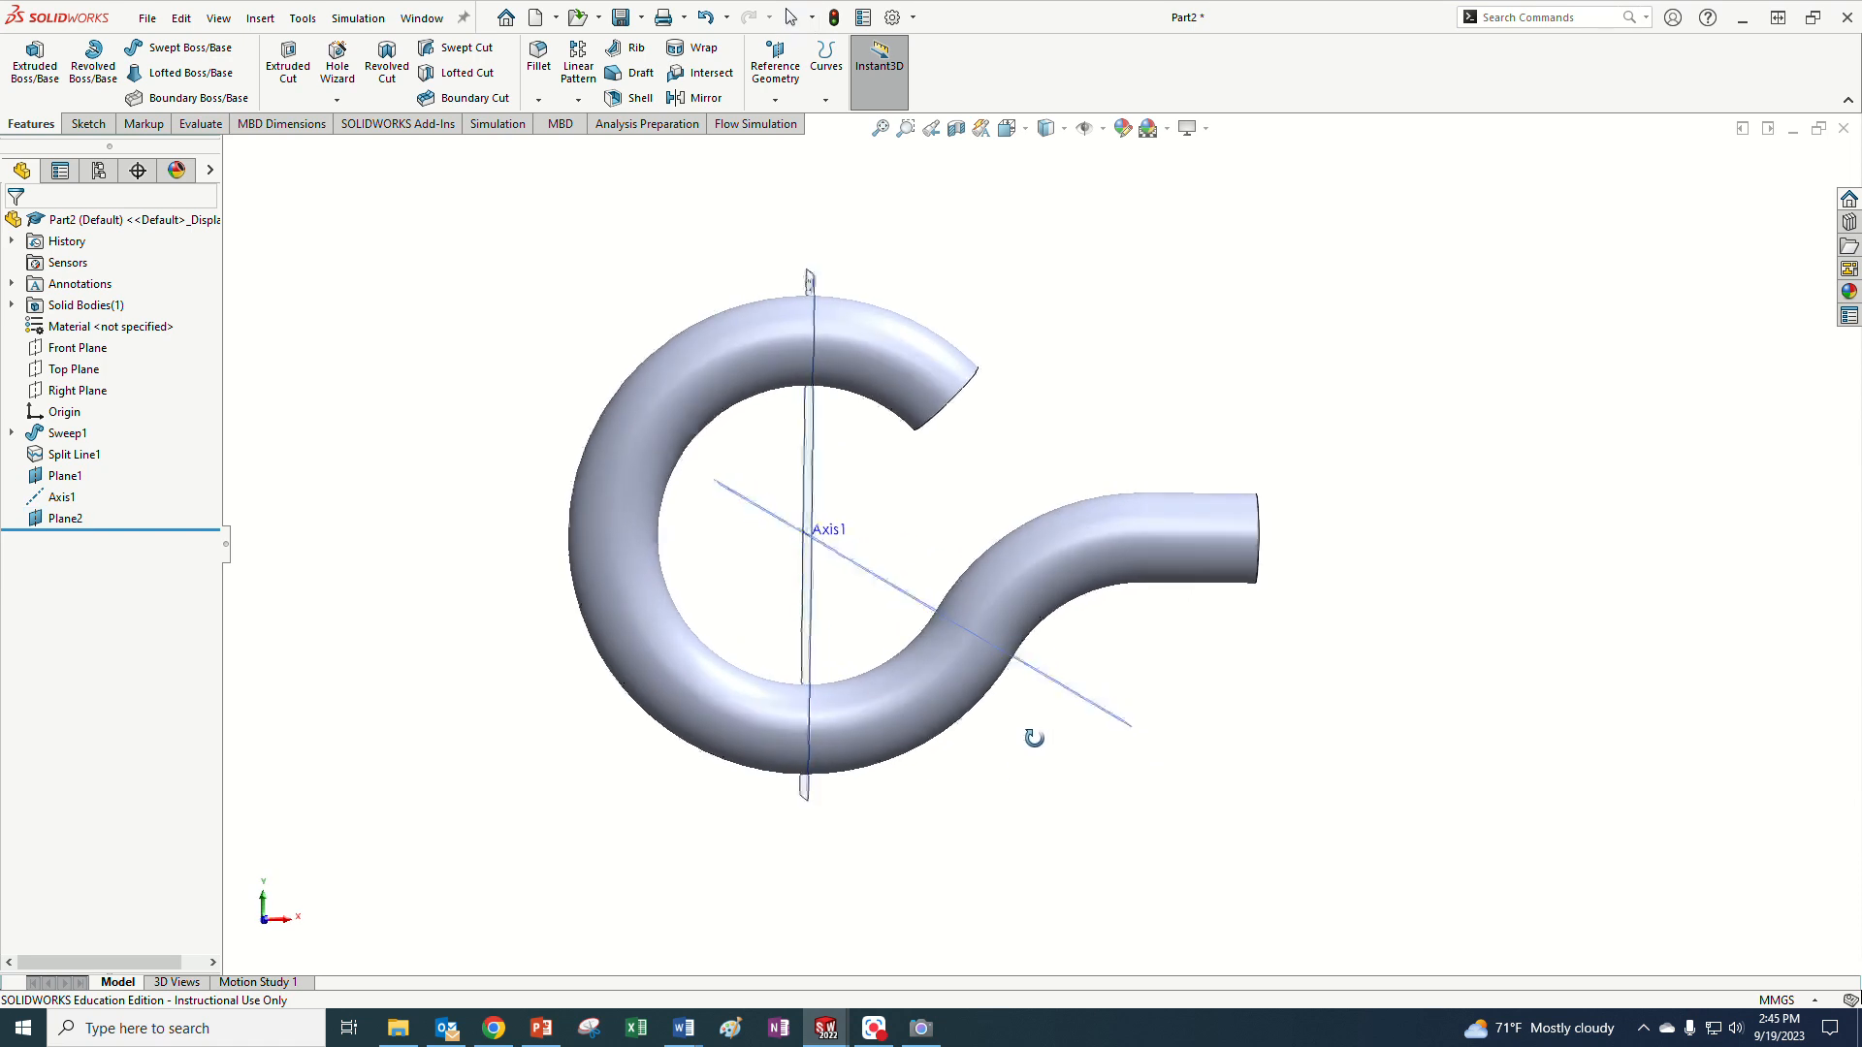
- Compare the new planes with sections A-A and B-B of the eyebolt figure in PowerPoint, returning to SOLIDWORKS
left_click(541, 1030)
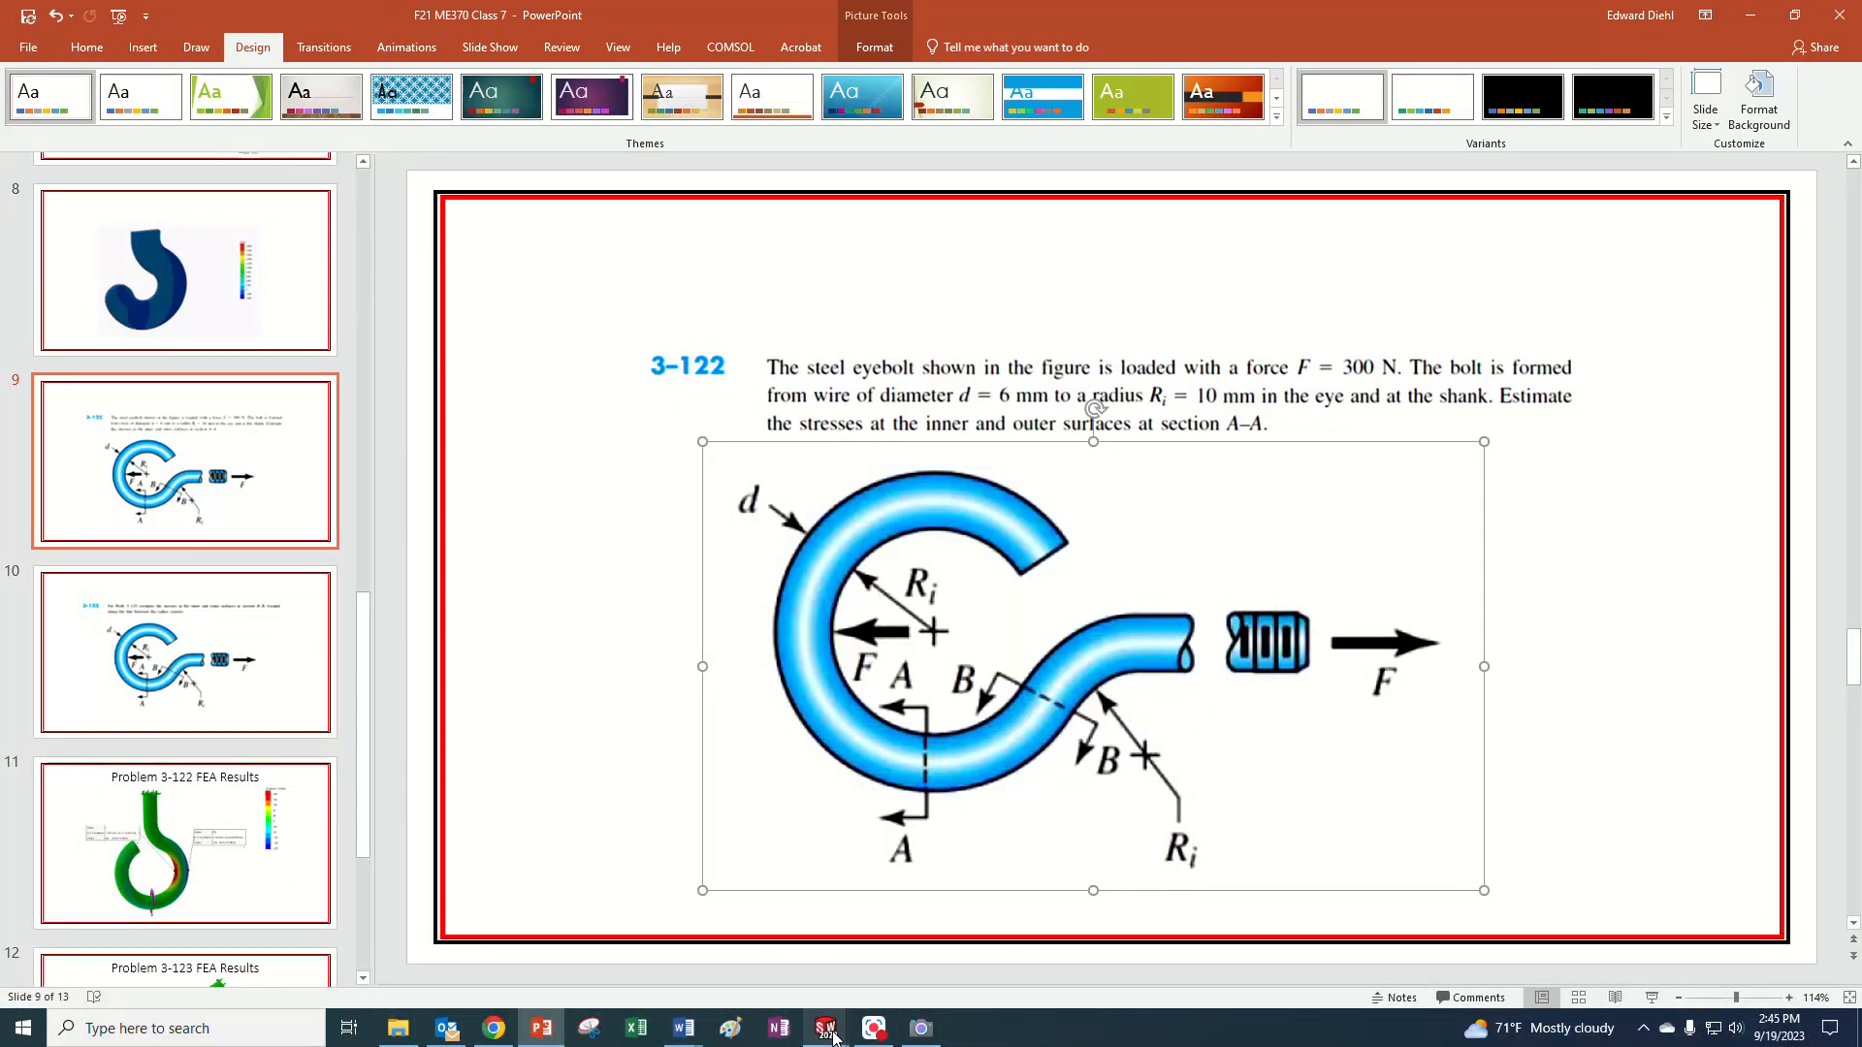
mouse_move(825, 1030)
left_click(932, 969)
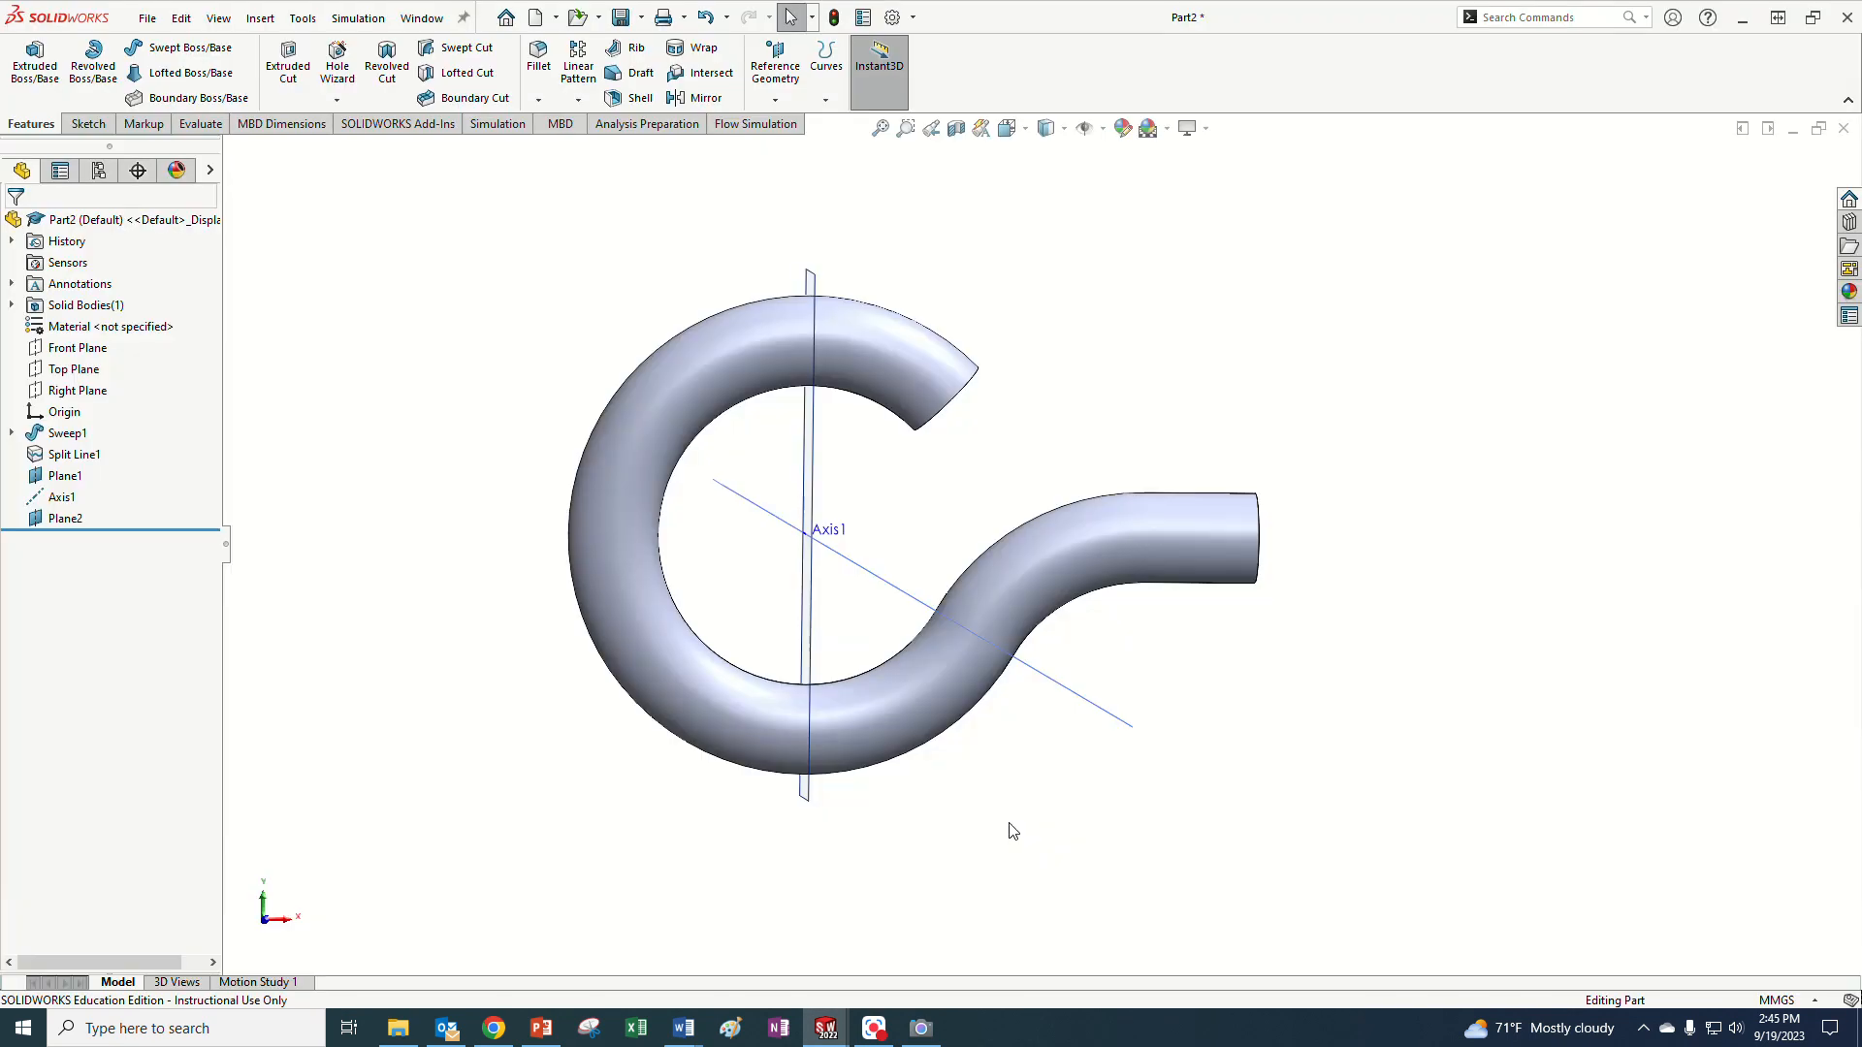
middle_click_drag(1037, 763, 1120, 797)
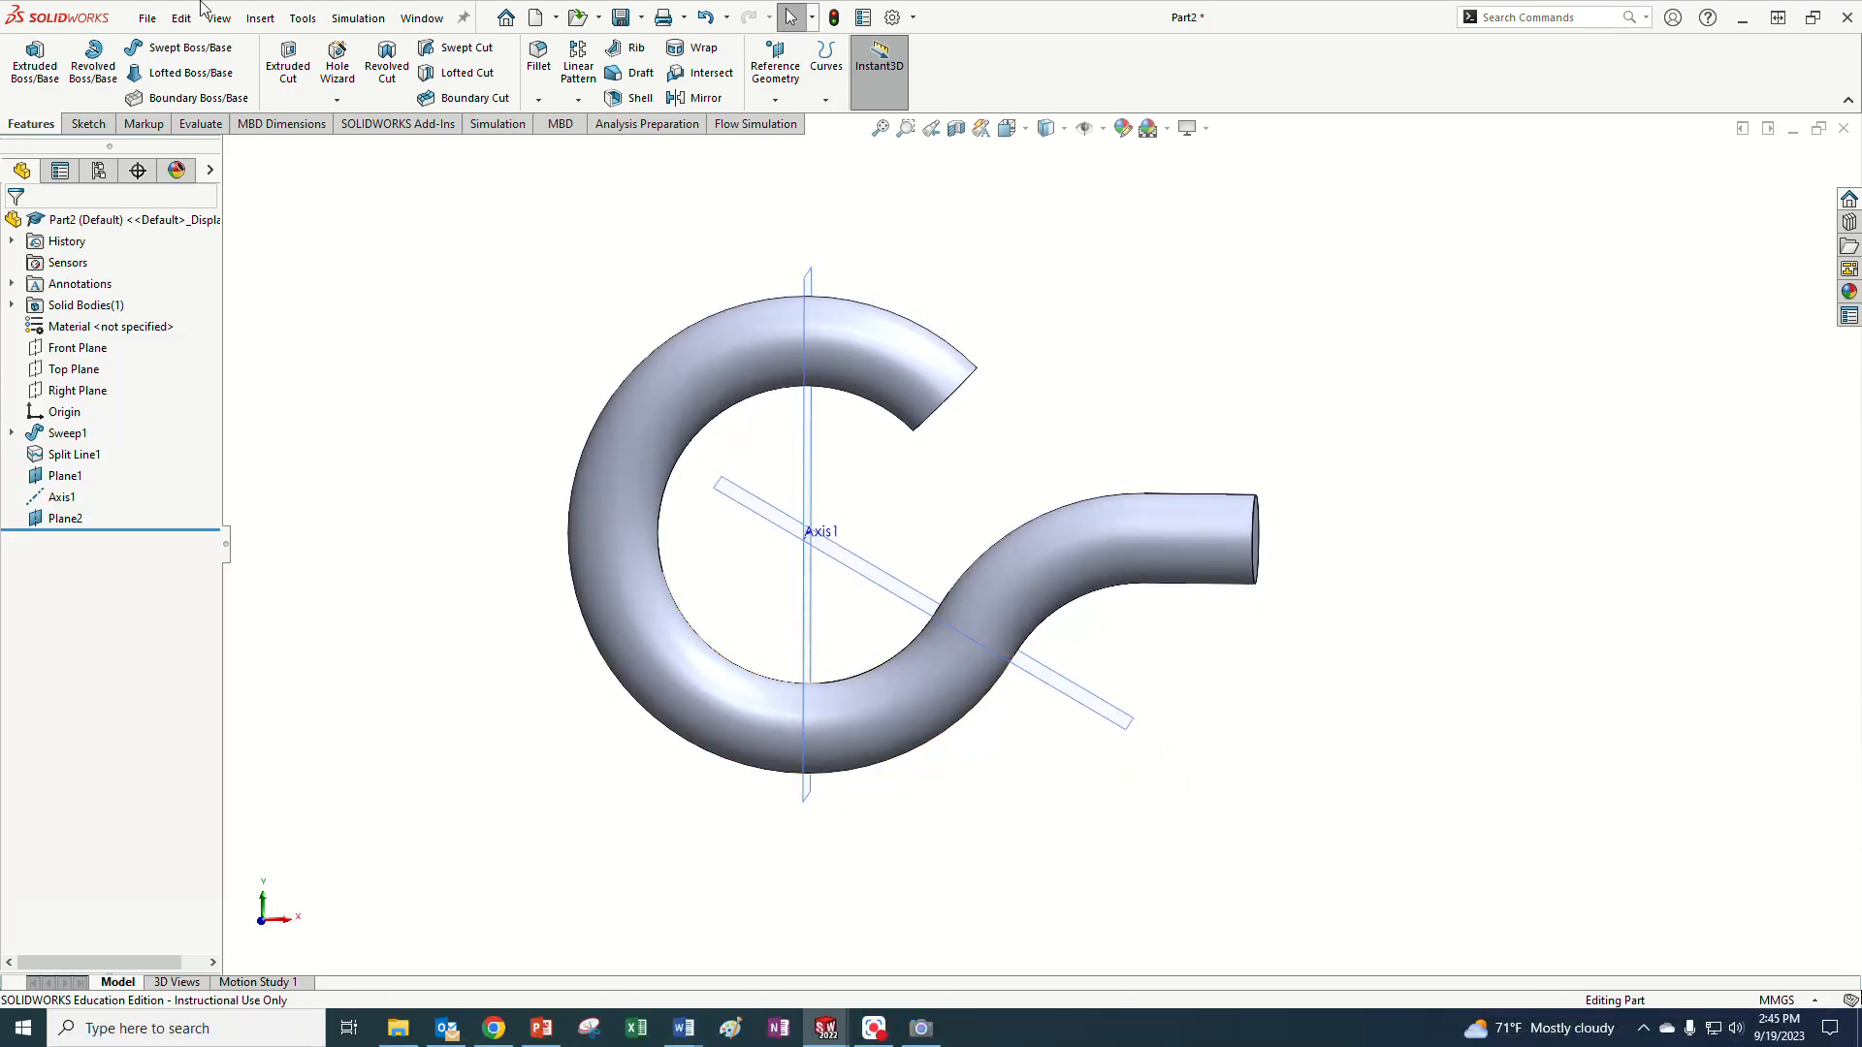
- Try to split the lower face of the eye with an intersection split line, using Plane2 as the splitting plane
left_click(260, 17)
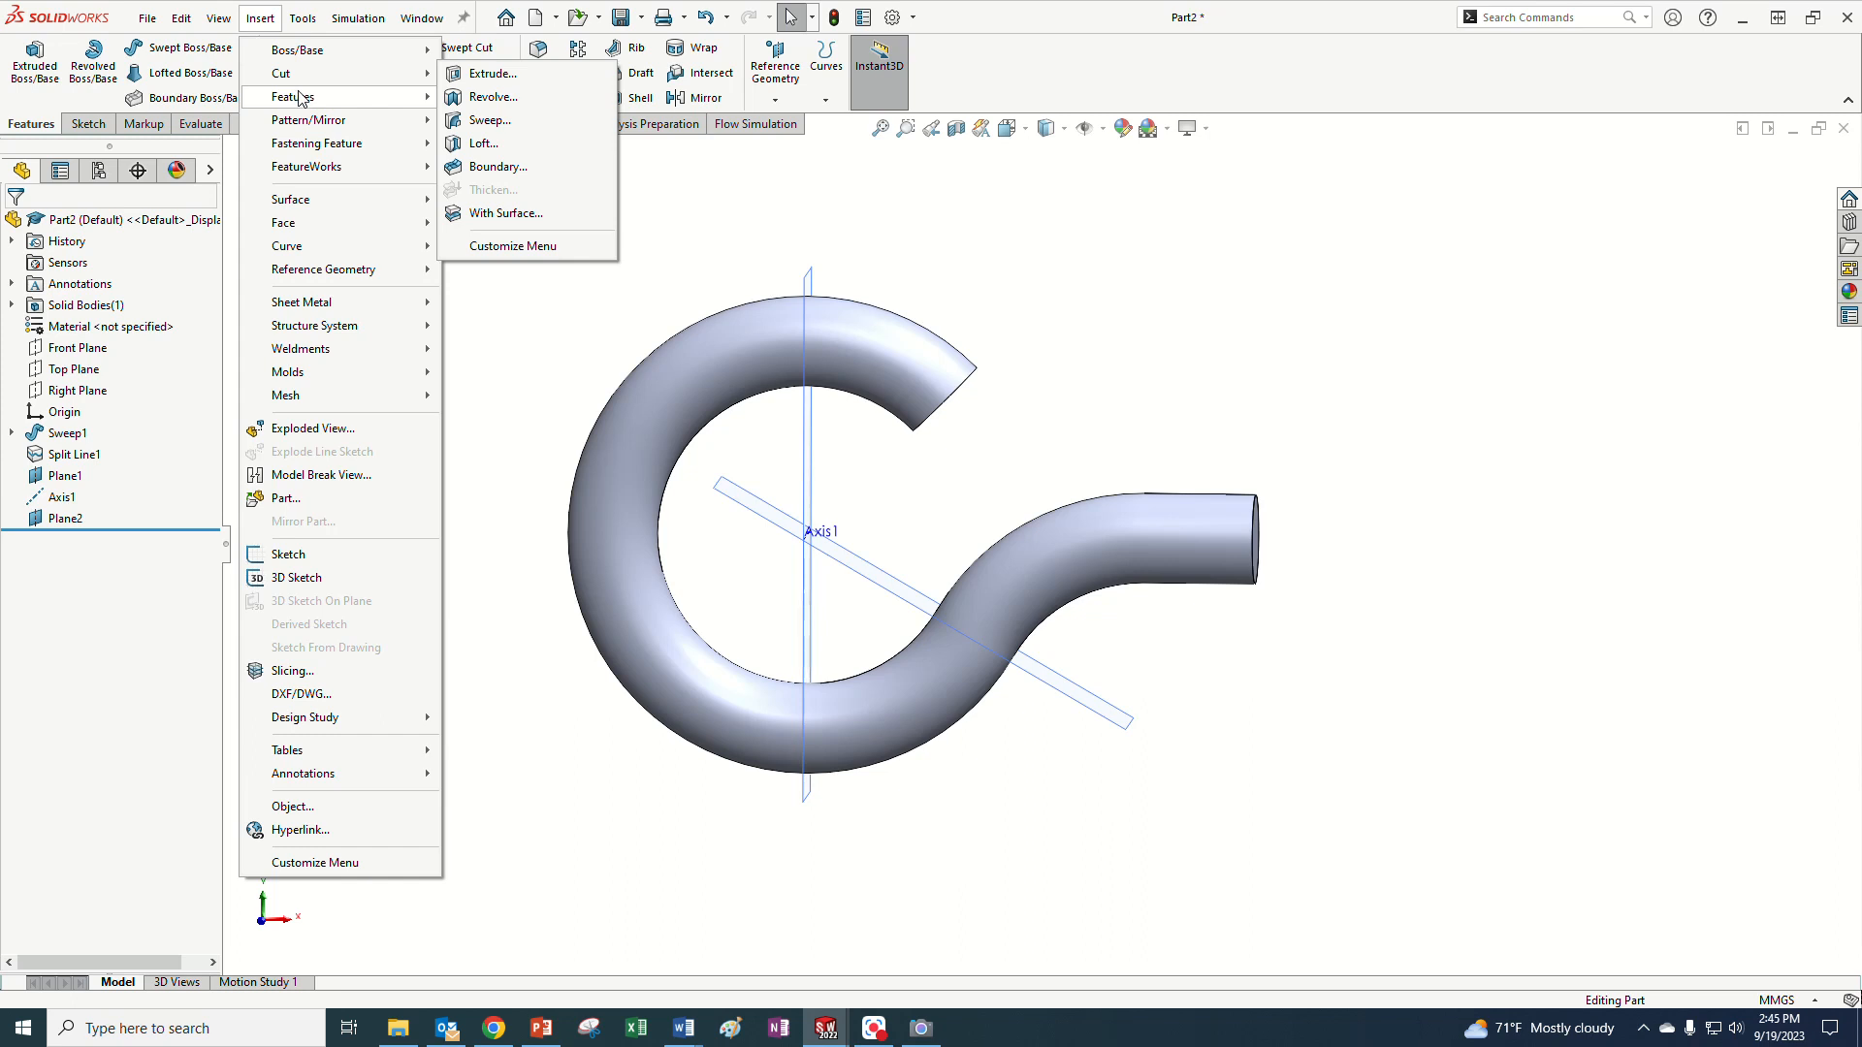
mouse_move(310, 249)
left_click(498, 252)
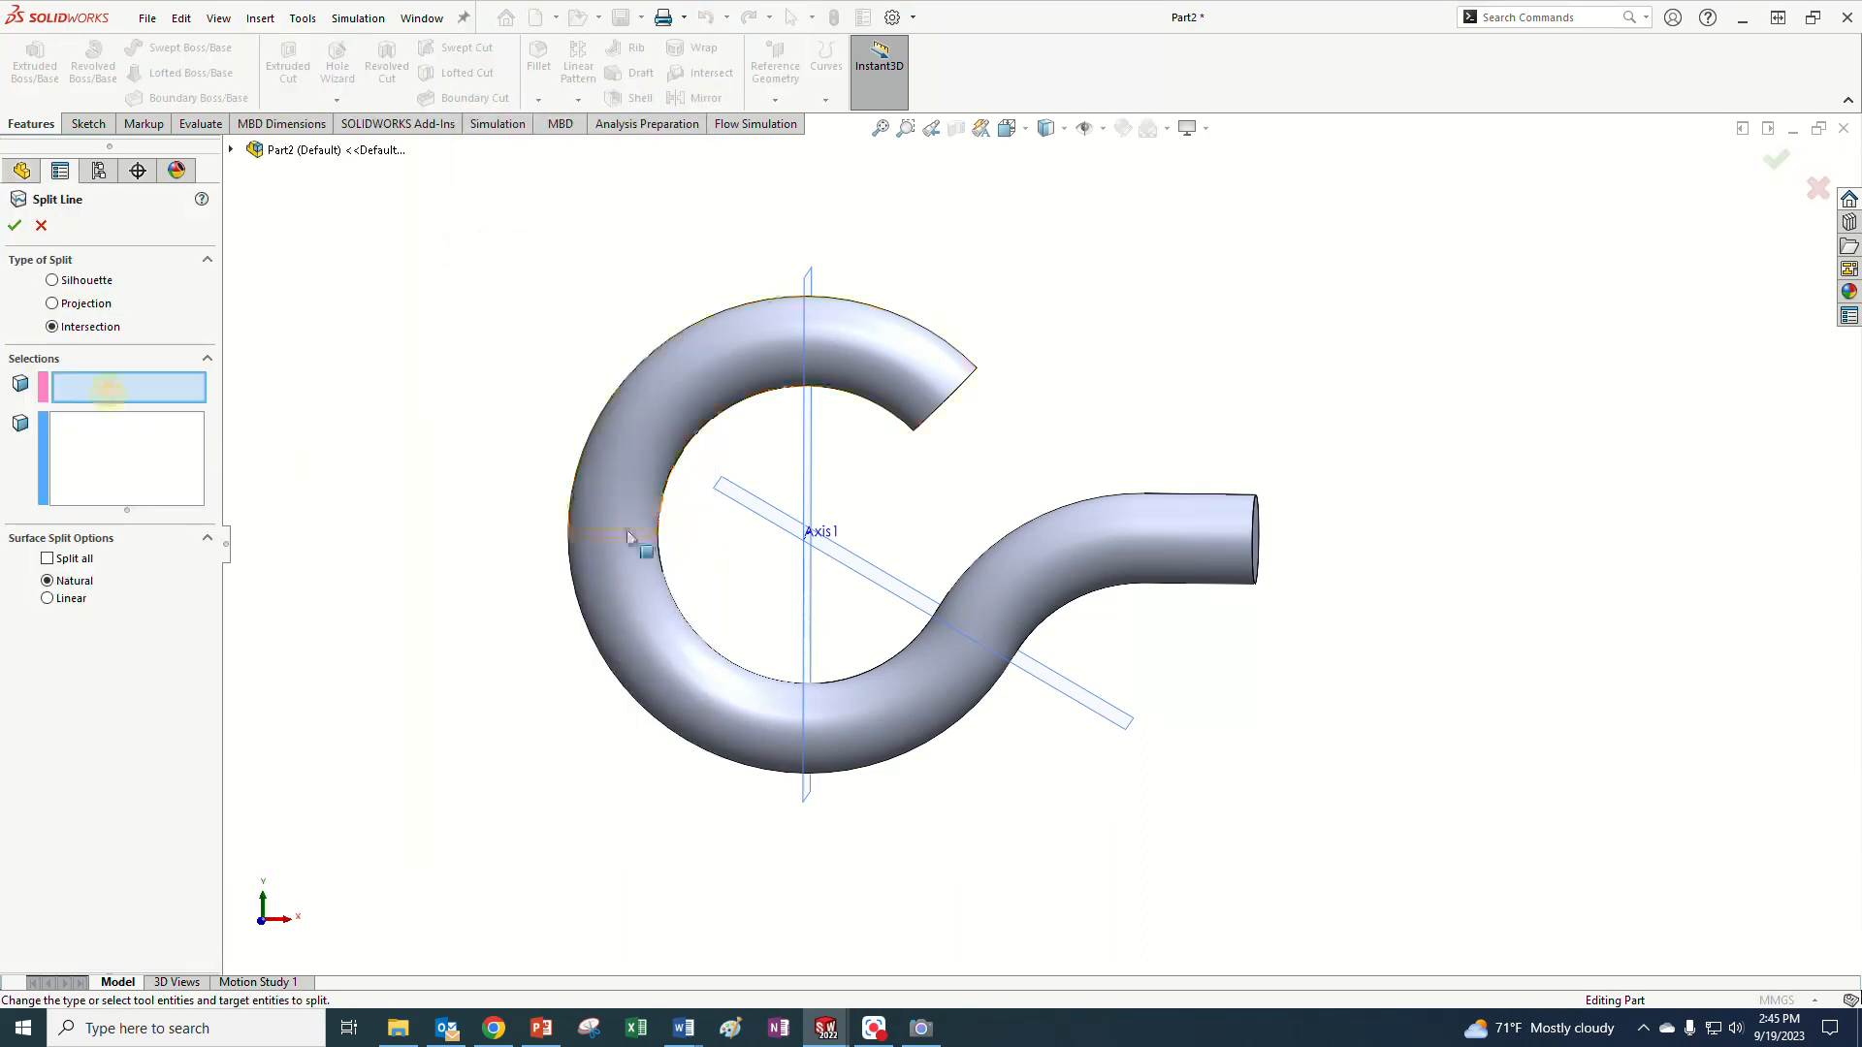
left_click(863, 570)
left_click(185, 503)
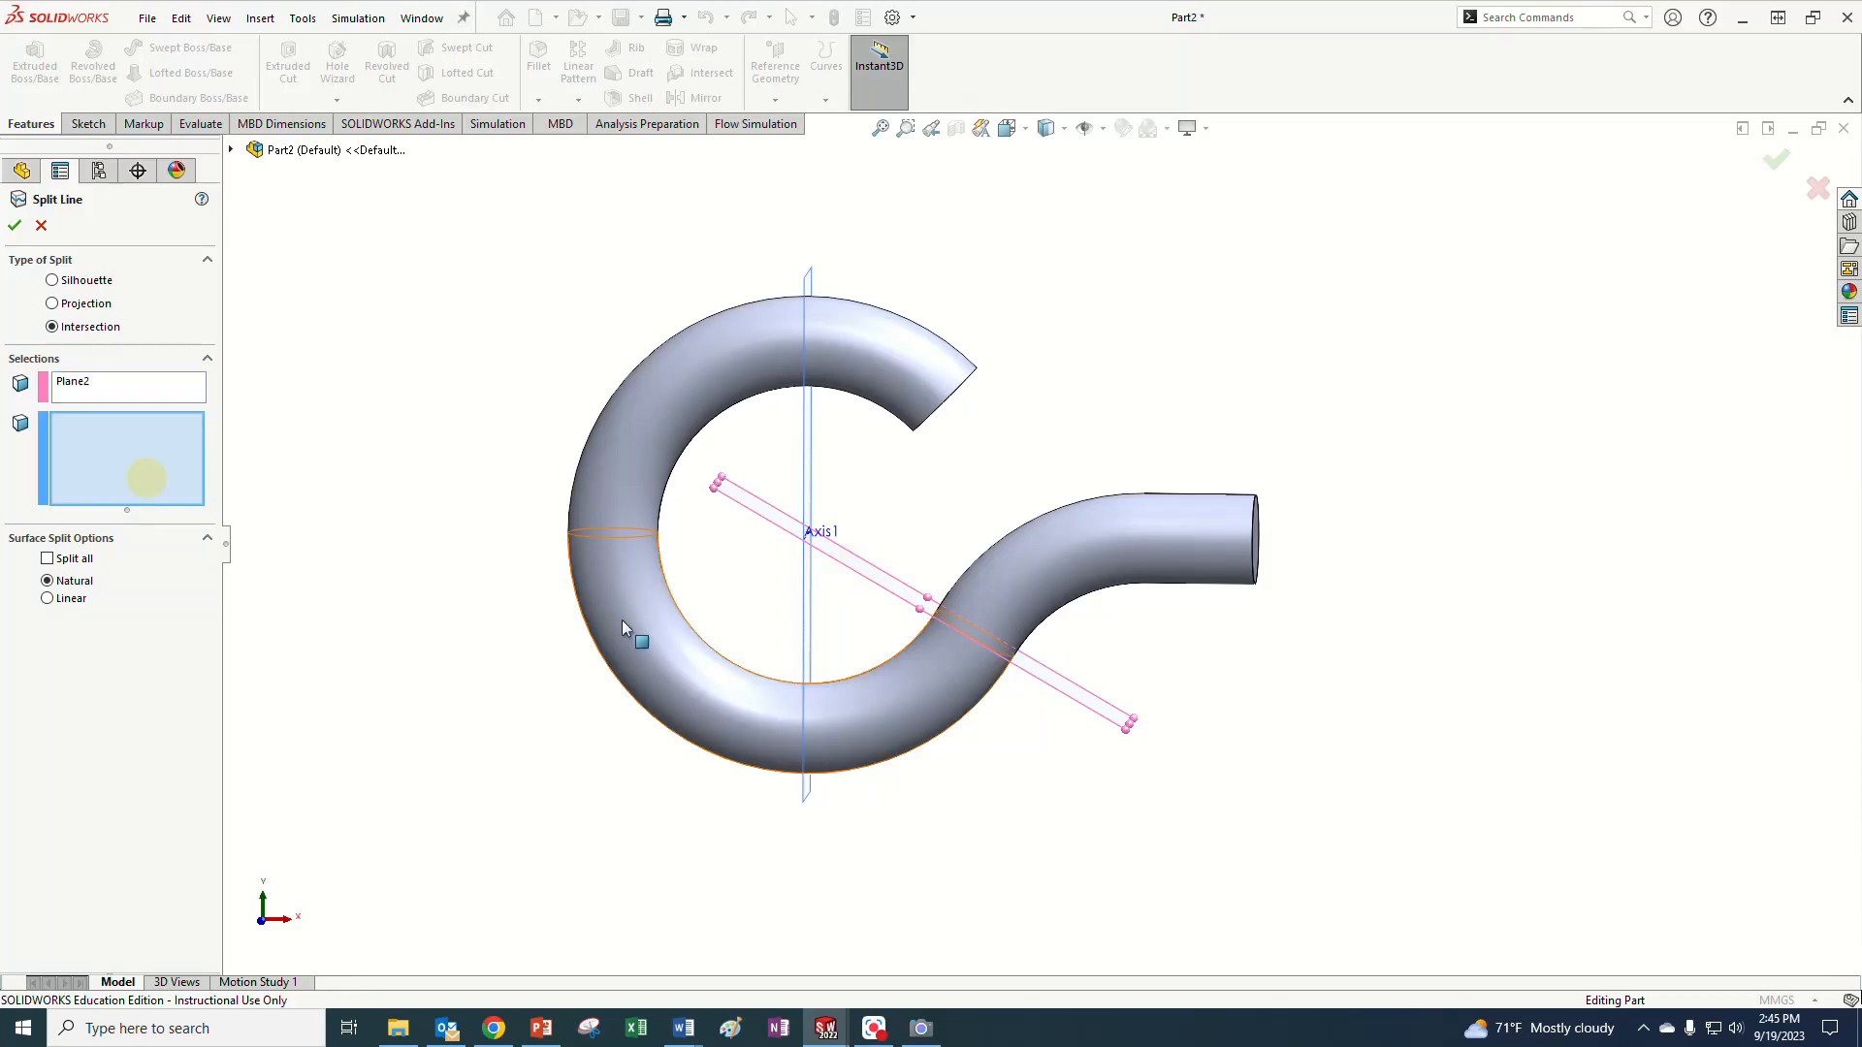
left_click(947, 660)
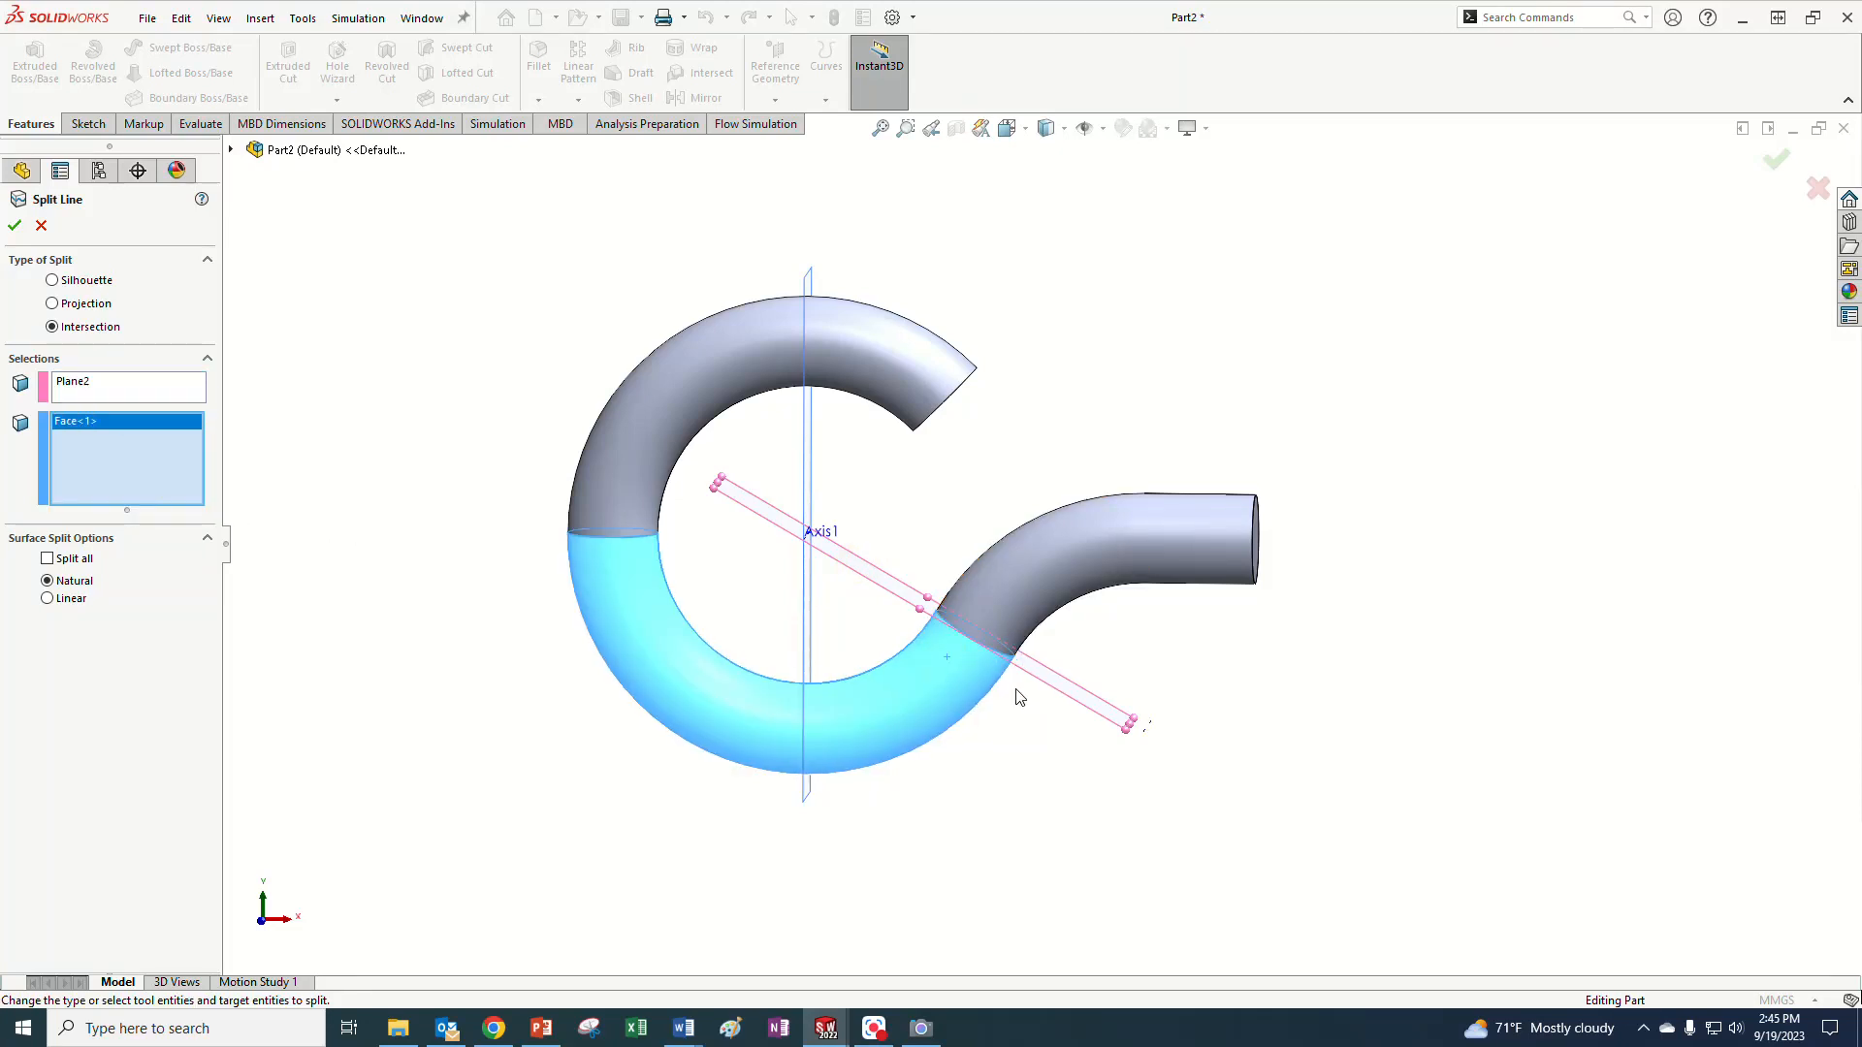
middle_click_drag(534, 647, 541, 570)
left_click(14, 225)
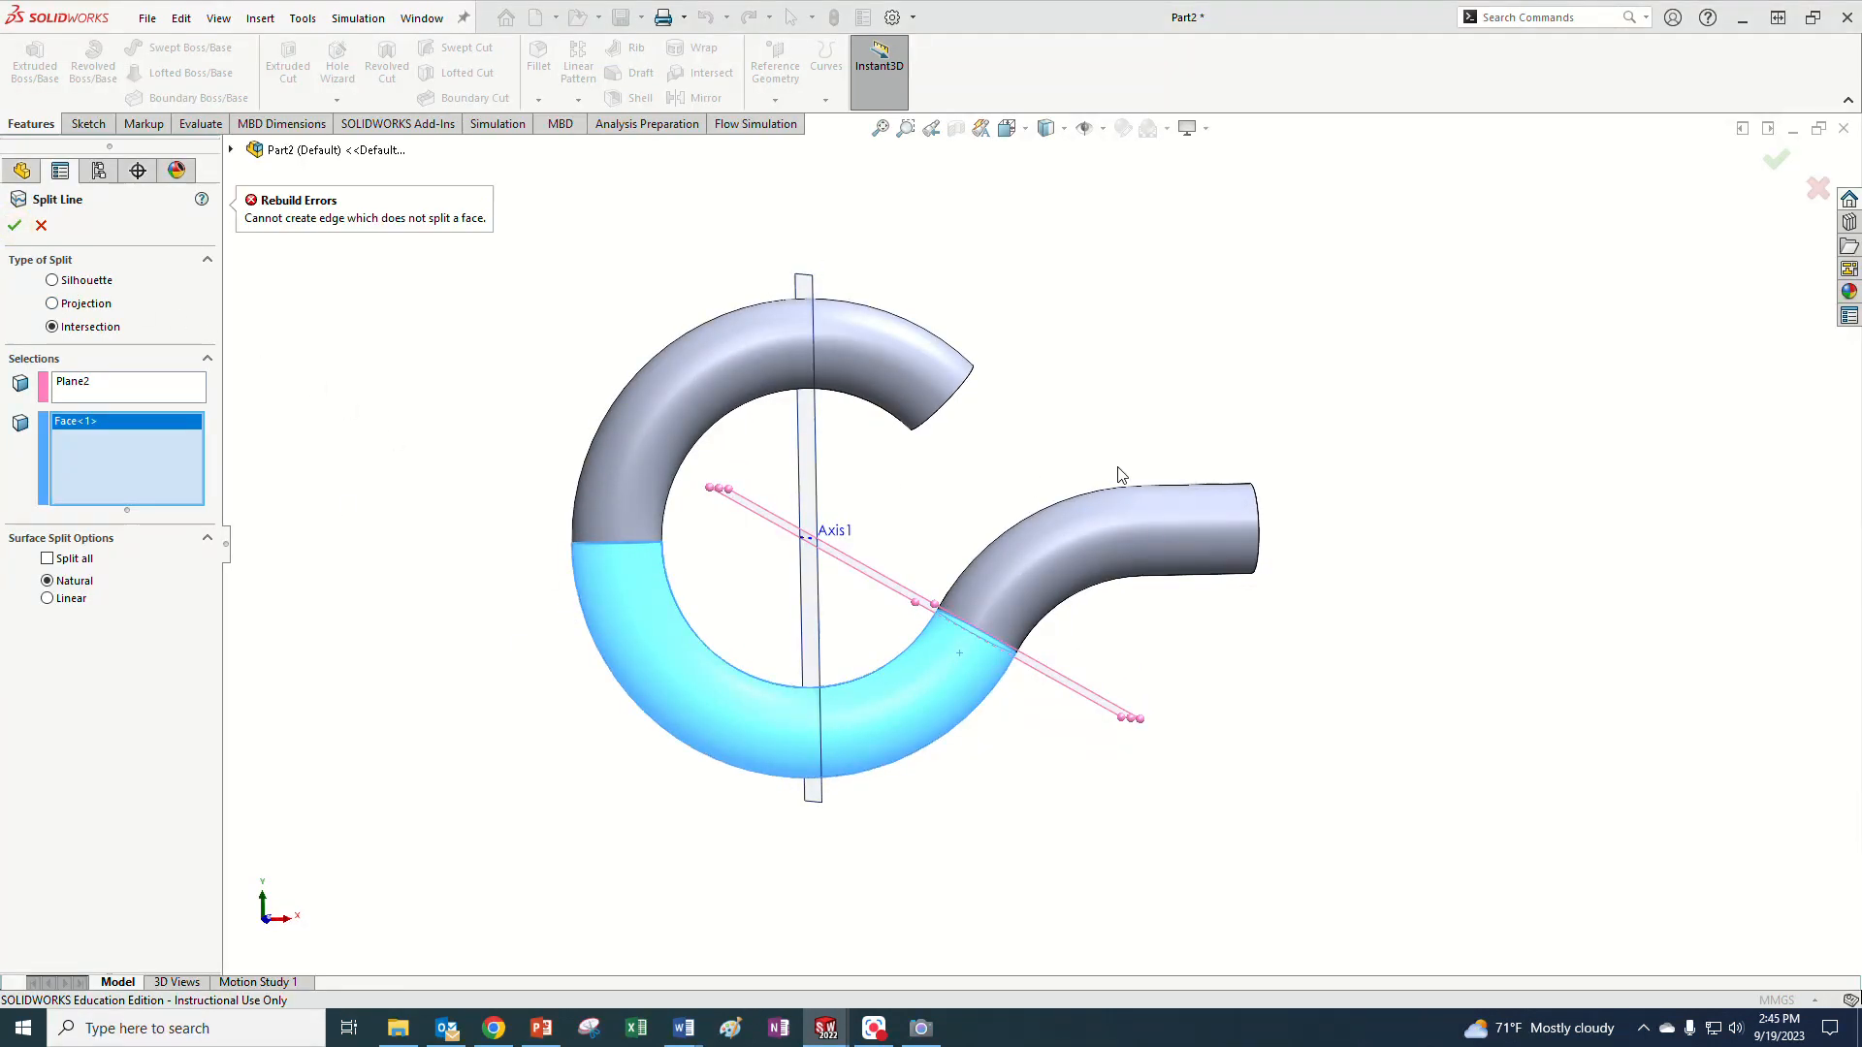
left_click(41, 225)
- Examine the faces on either side of the edge where the eye meets the shank bend
middle_click_drag(1047, 708, 1010, 773)
left_click(1014, 606)
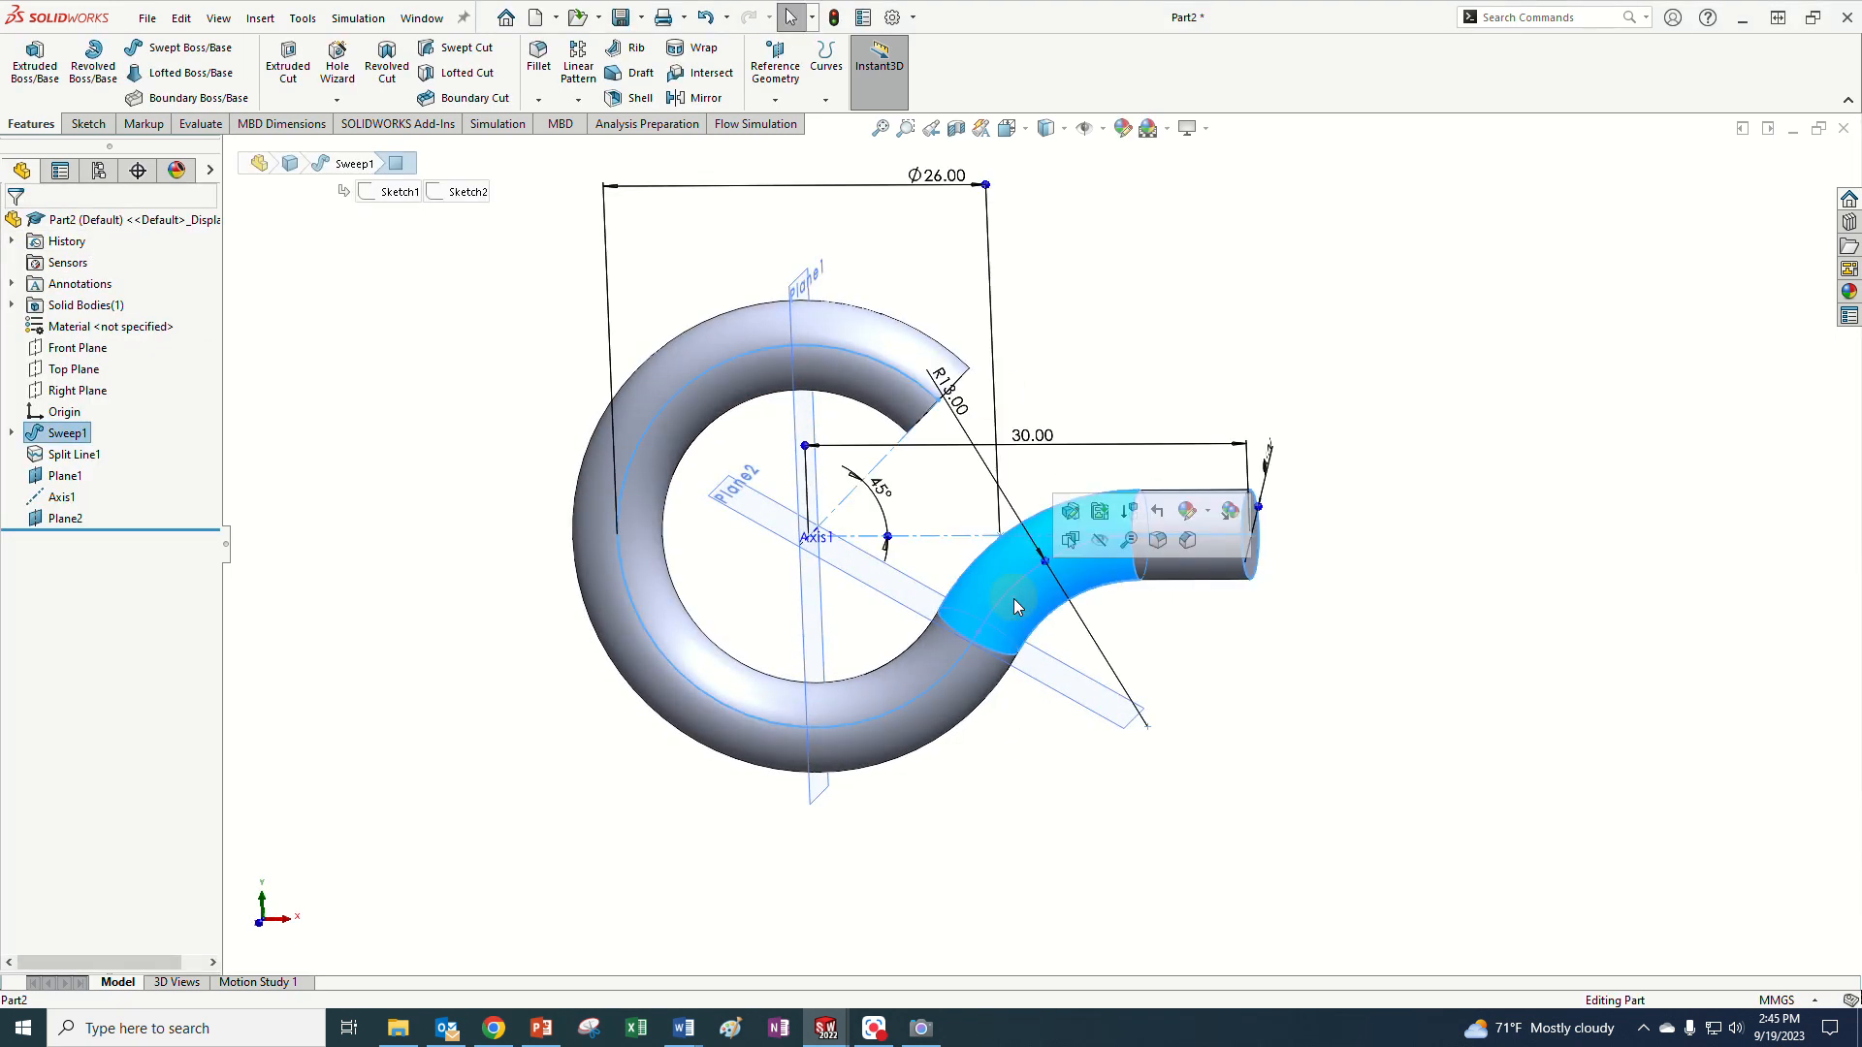
left_click(964, 698)
middle_click_drag(1072, 831, 1140, 759)
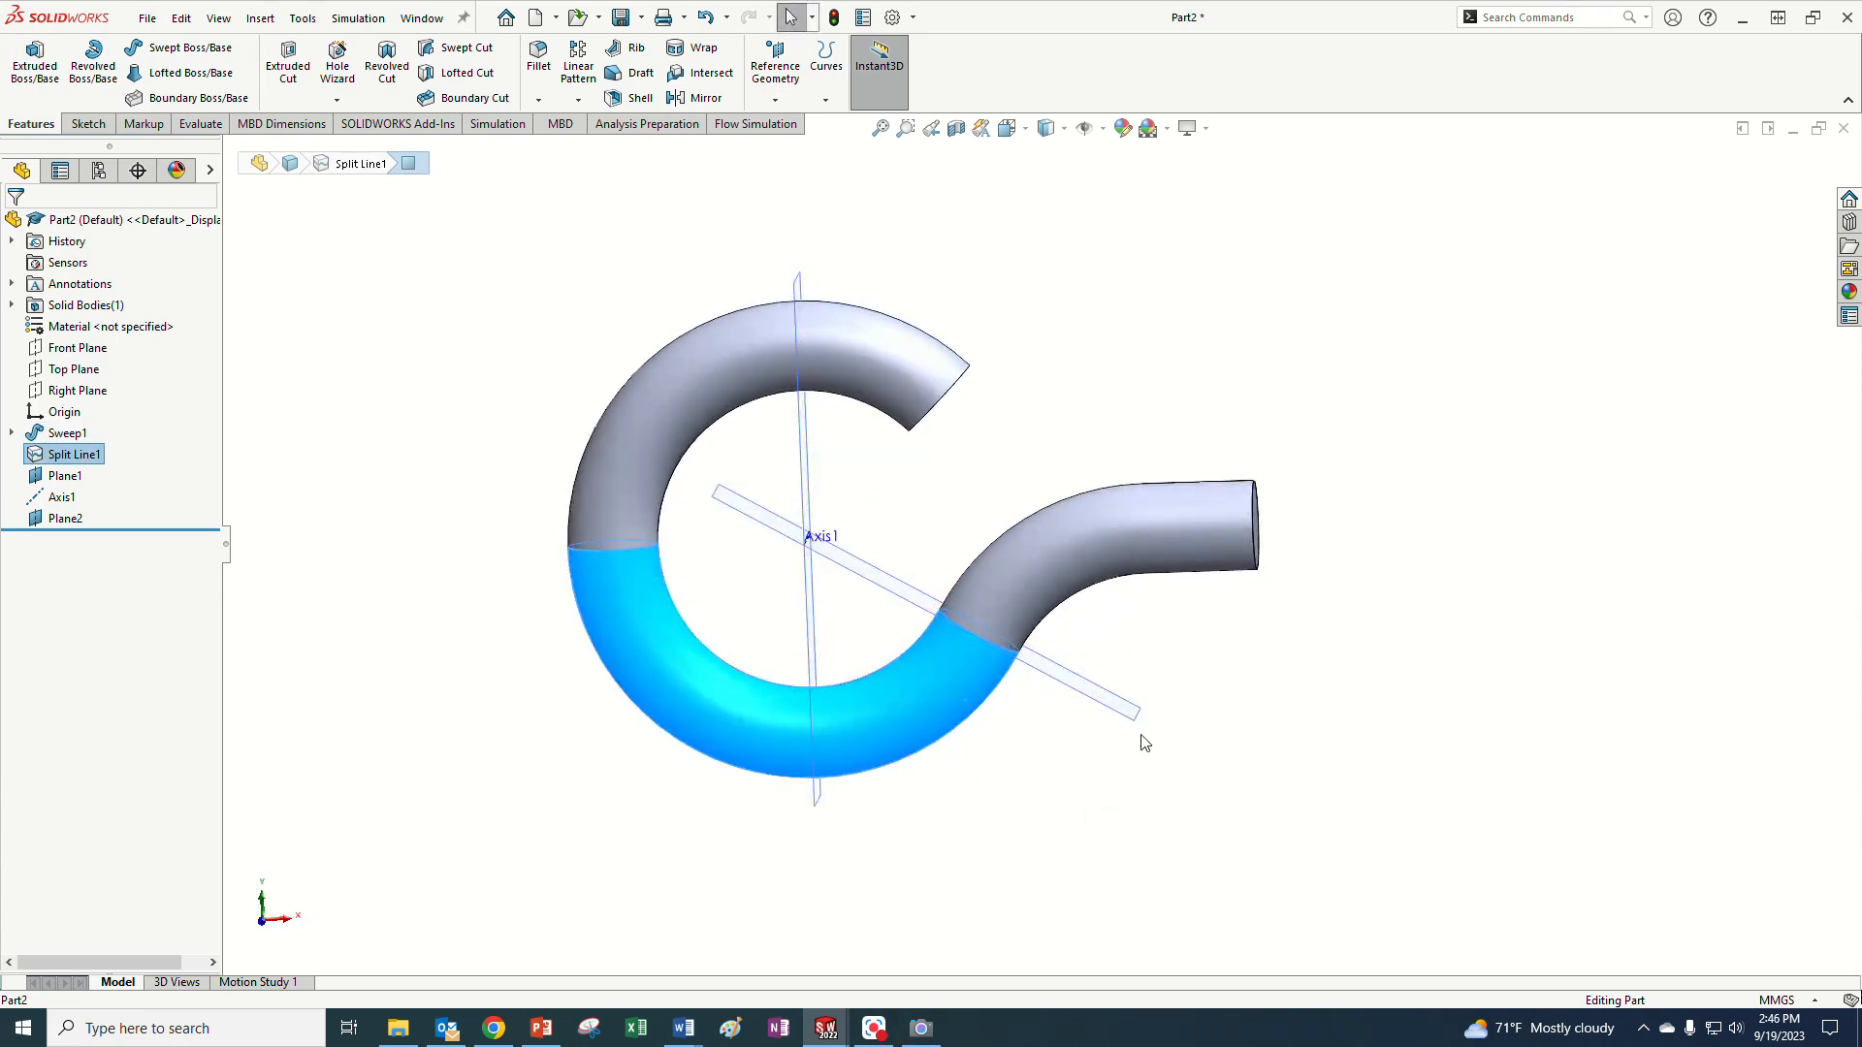
left_click(1312, 646)
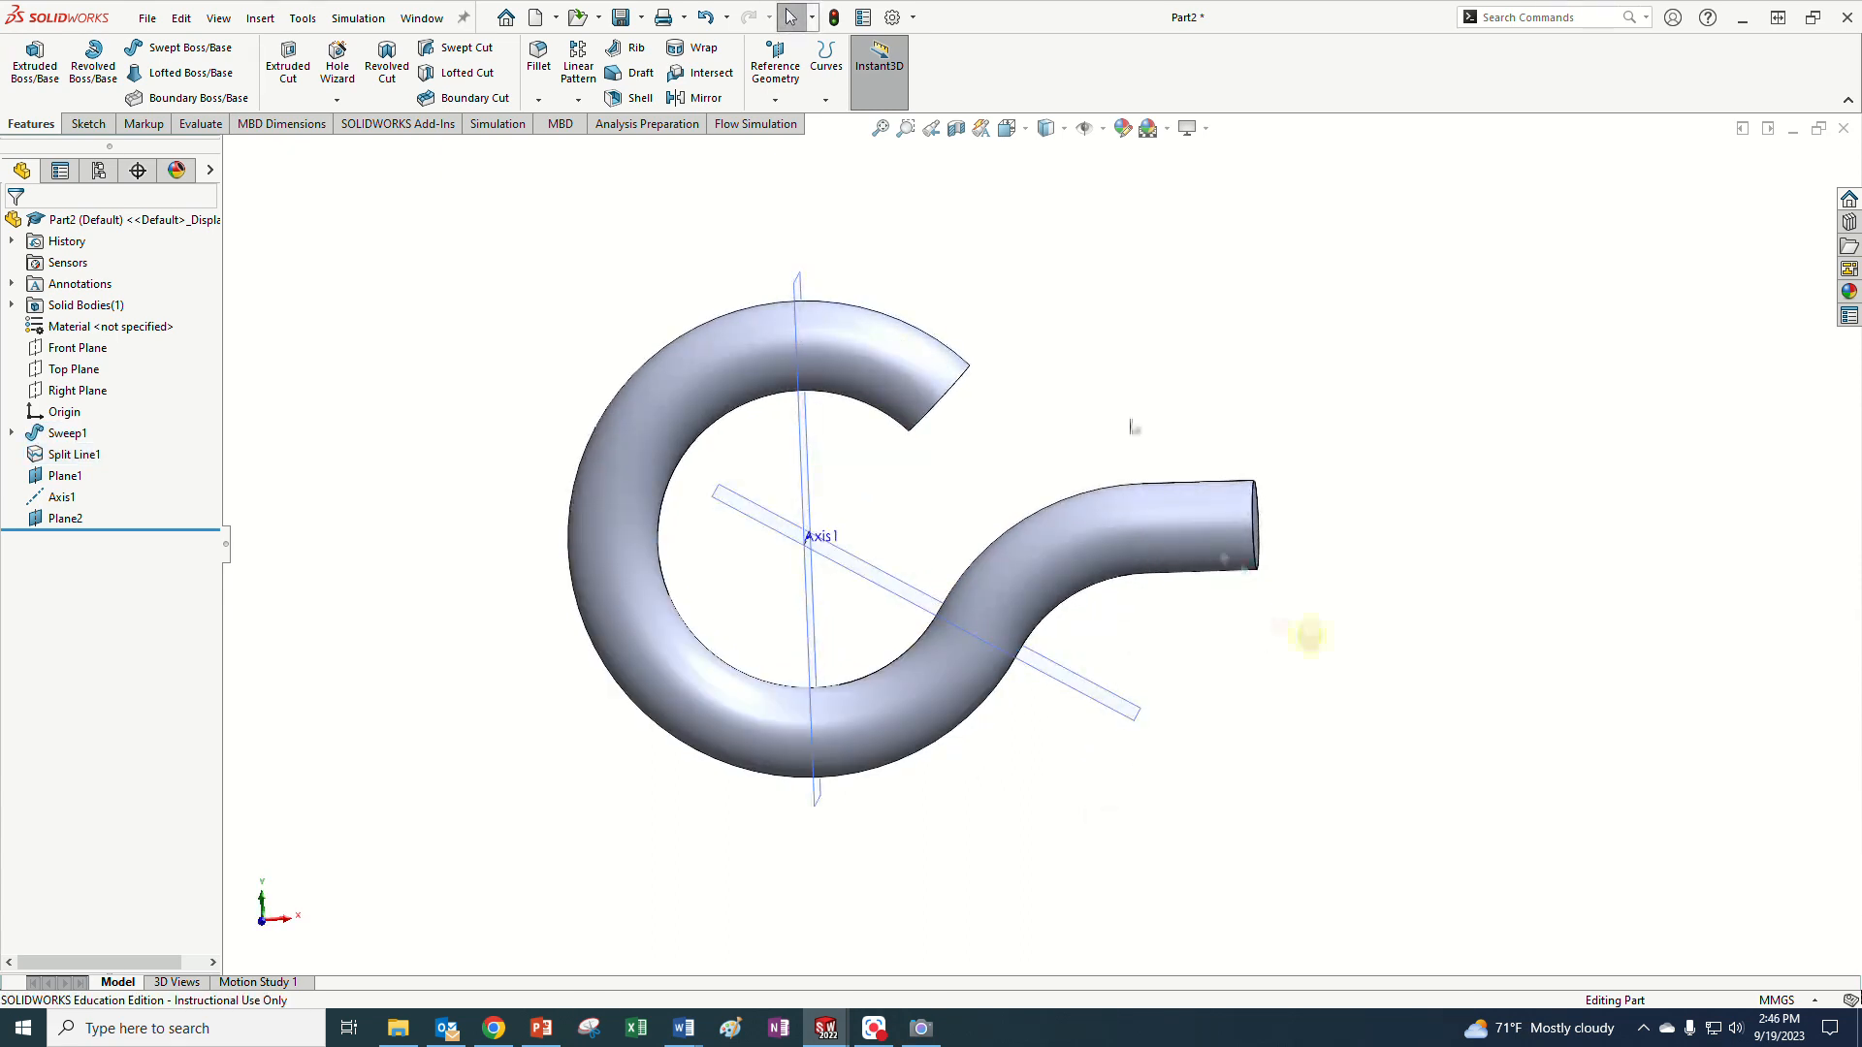
- Undo the creation of the 30-degree reference plane and hide Plane1
left_click(707, 19)
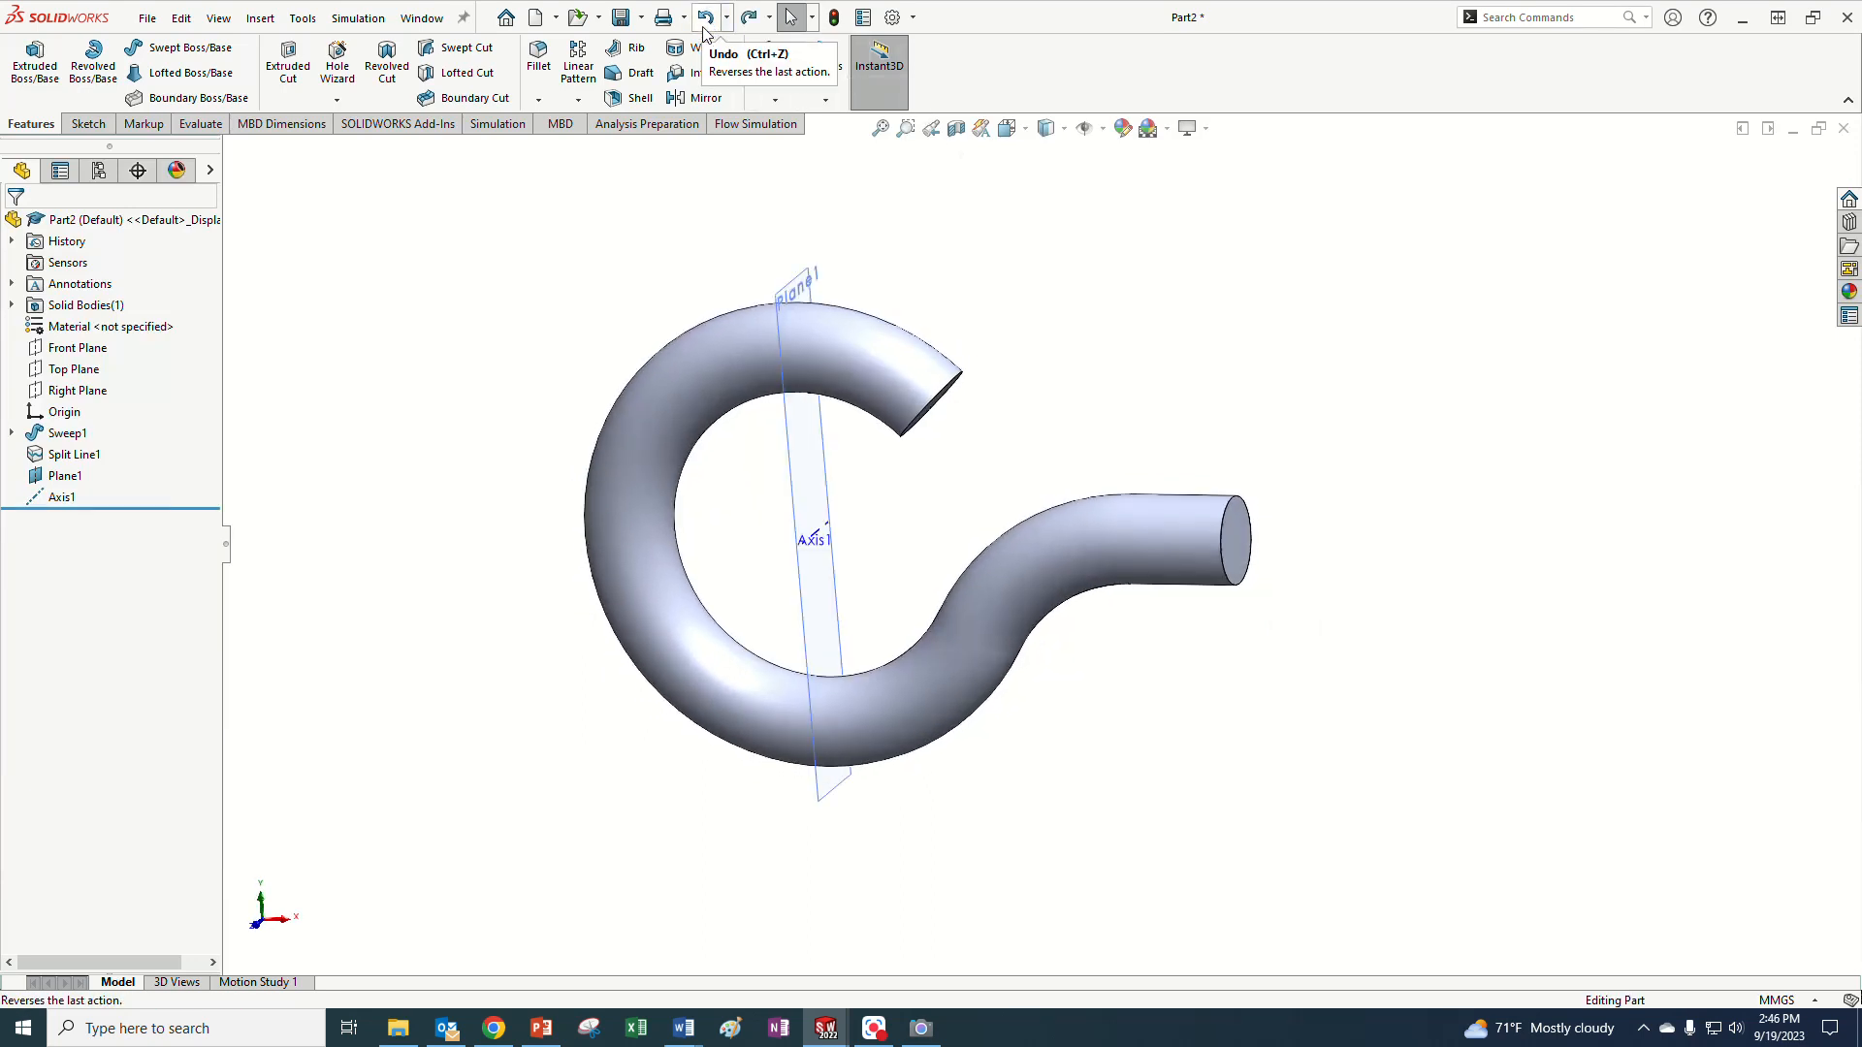
left_click(971, 655)
middle_click_drag(962, 684, 1010, 626)
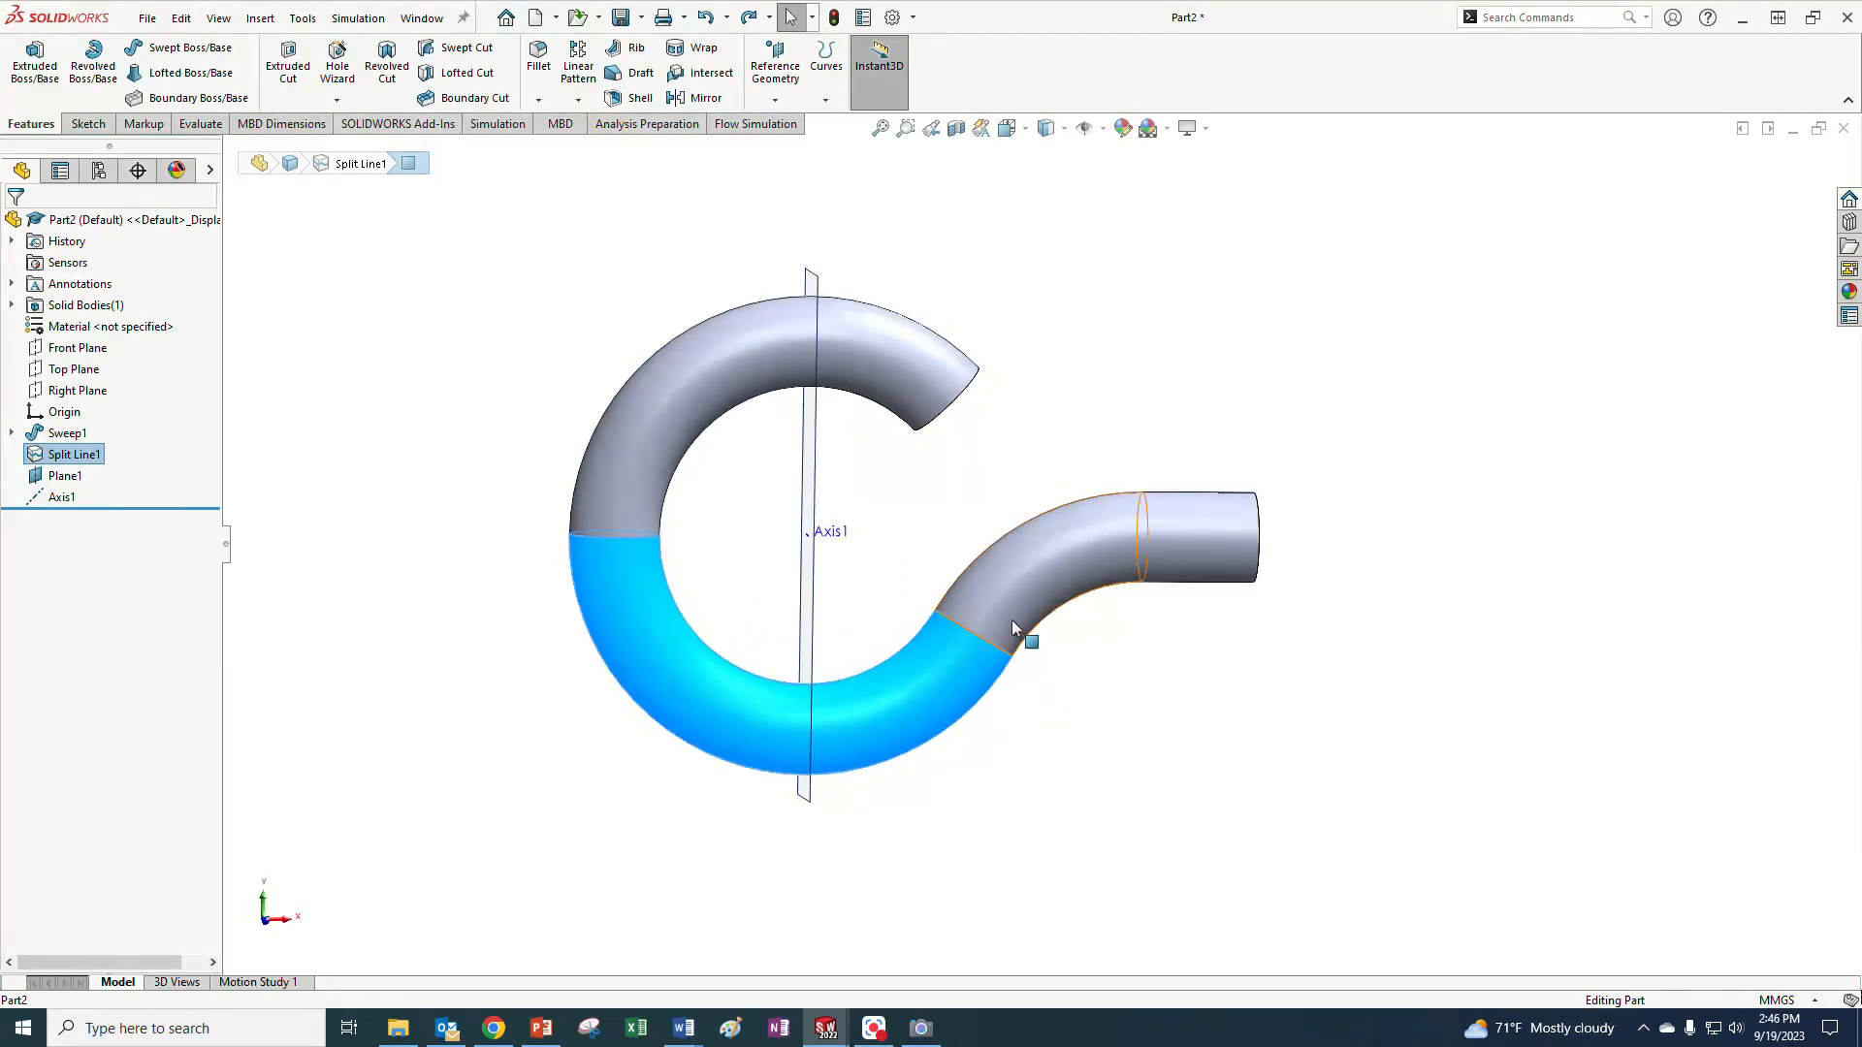
left_click(1010, 626)
left_click(1059, 701)
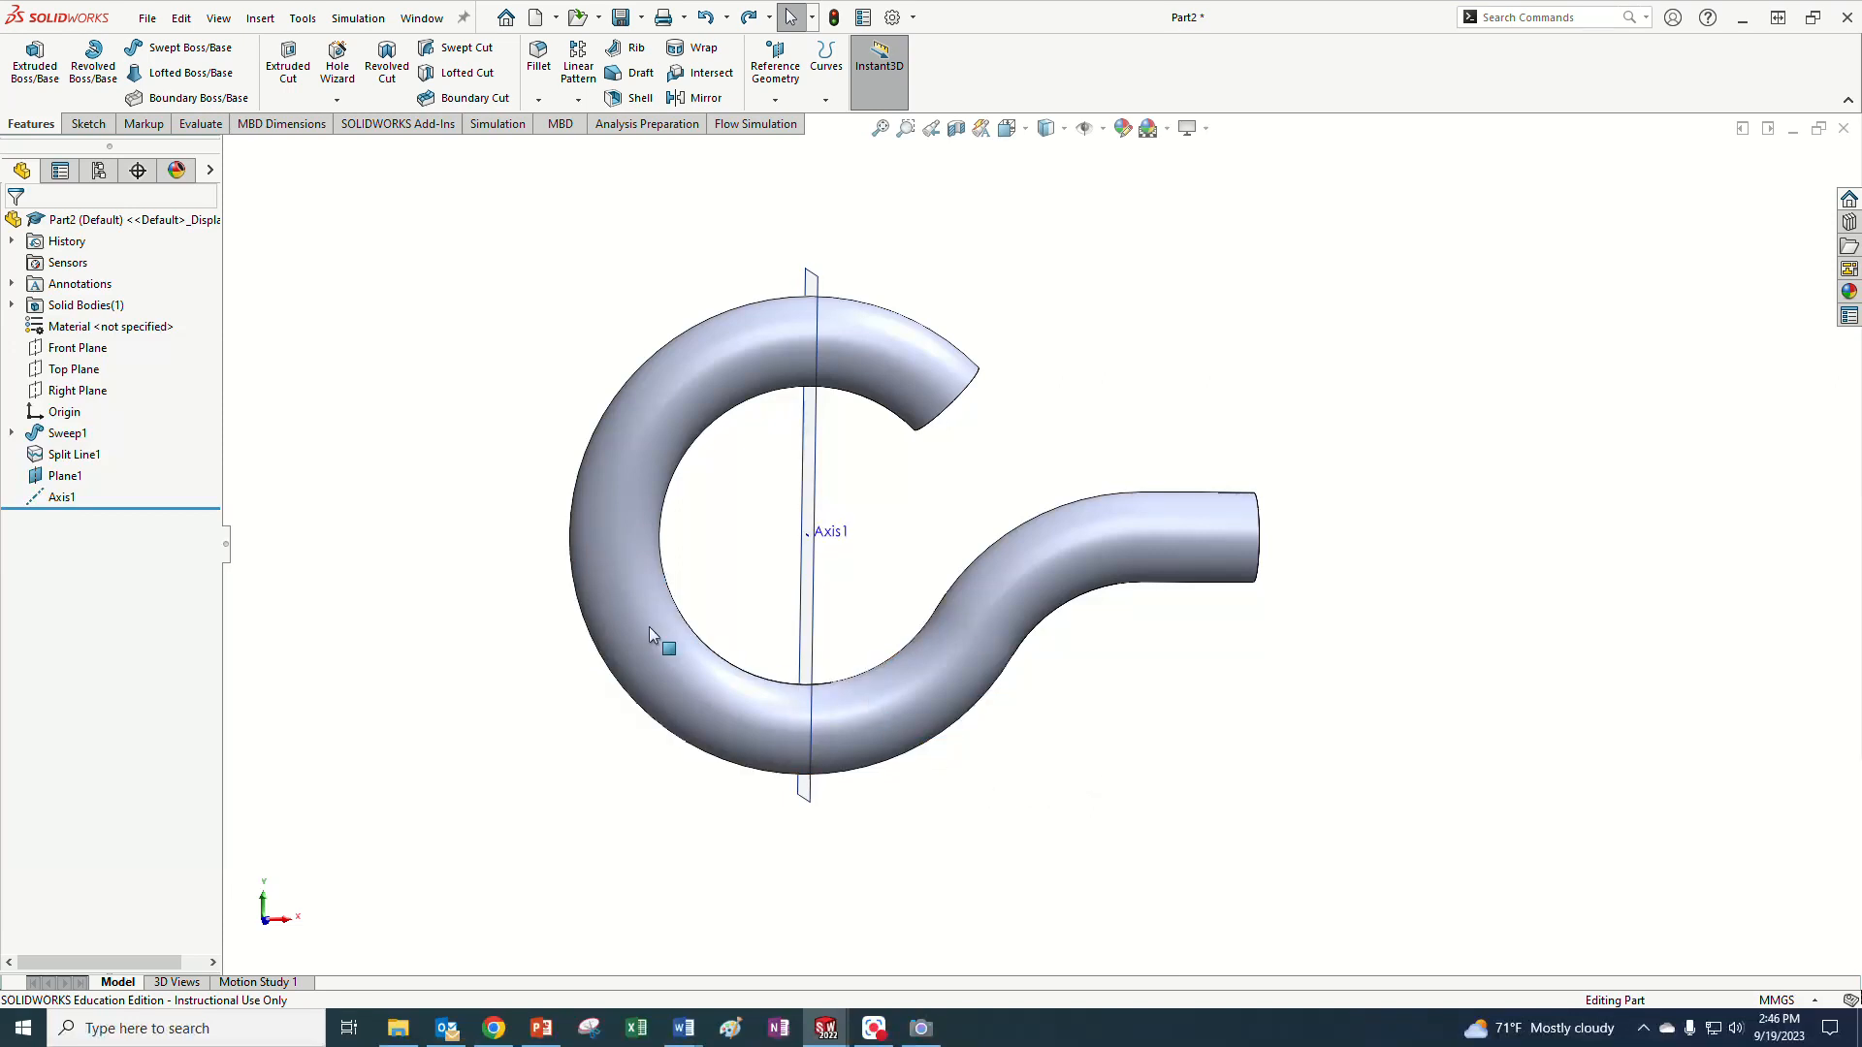
right_click(48, 480)
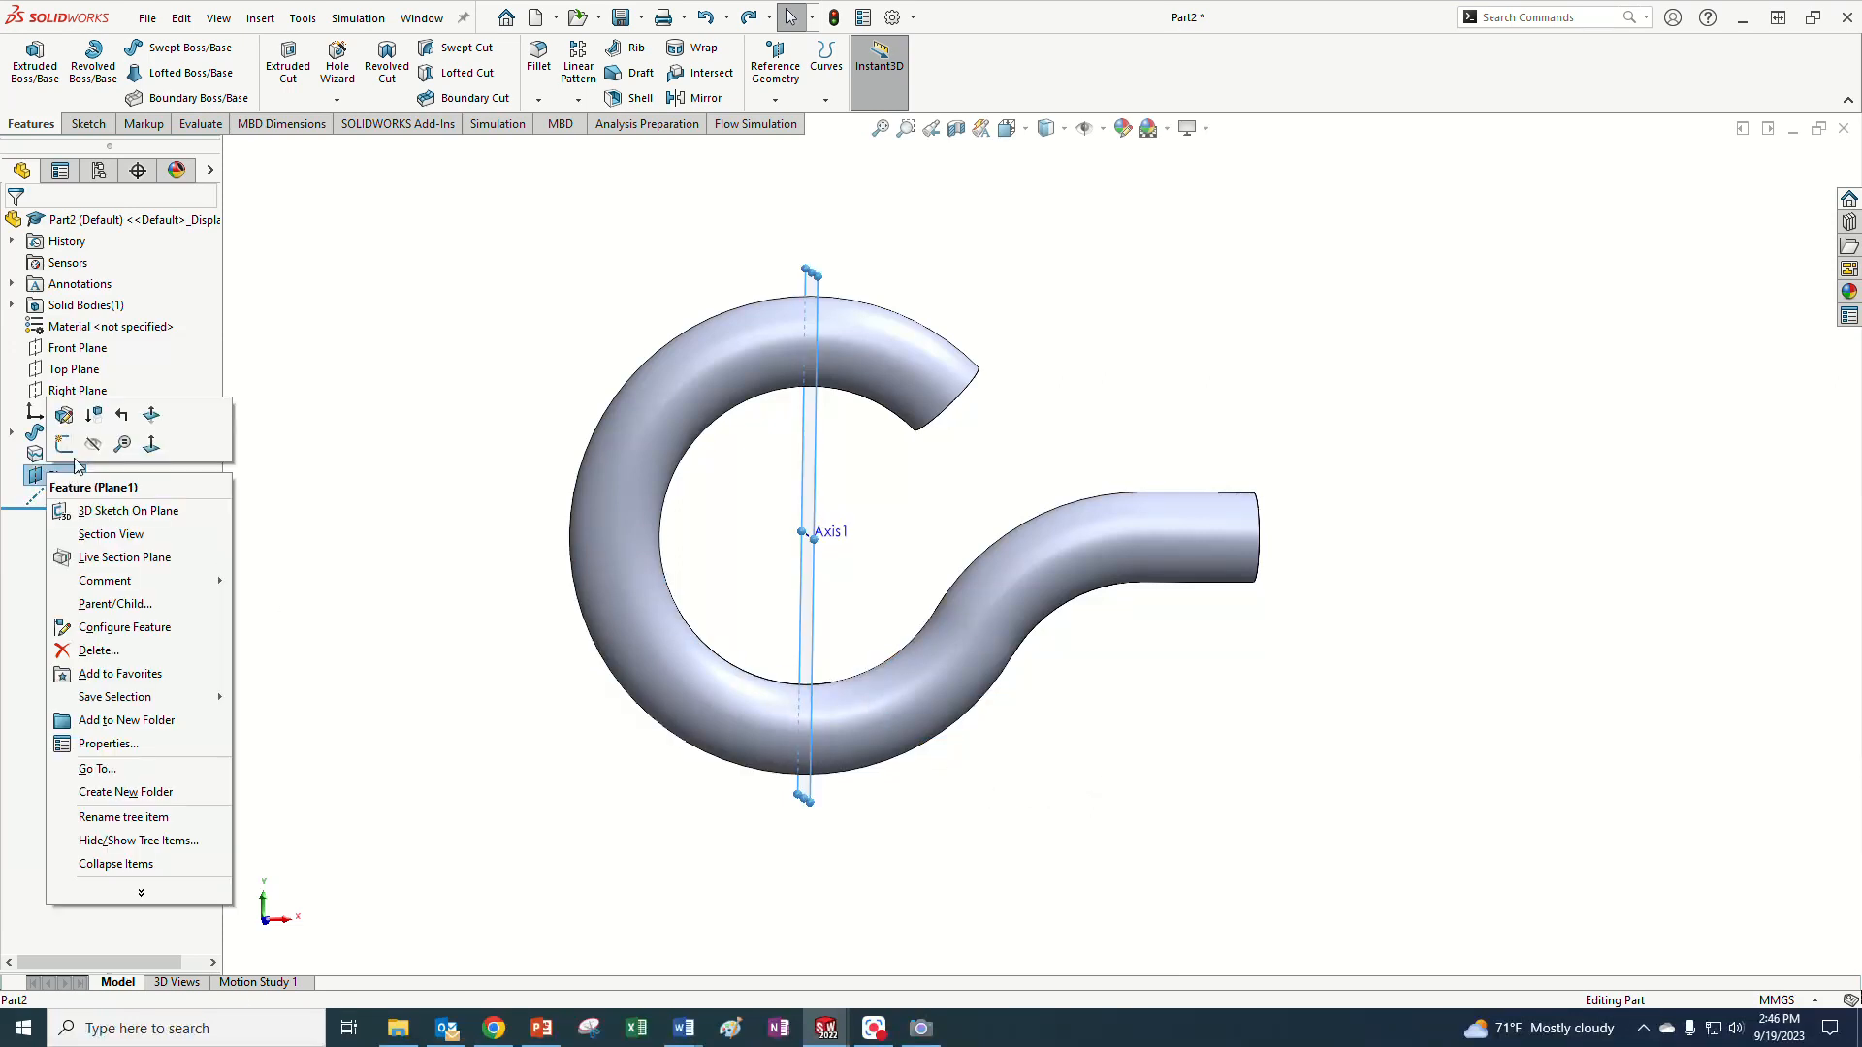
left_click(94, 446)
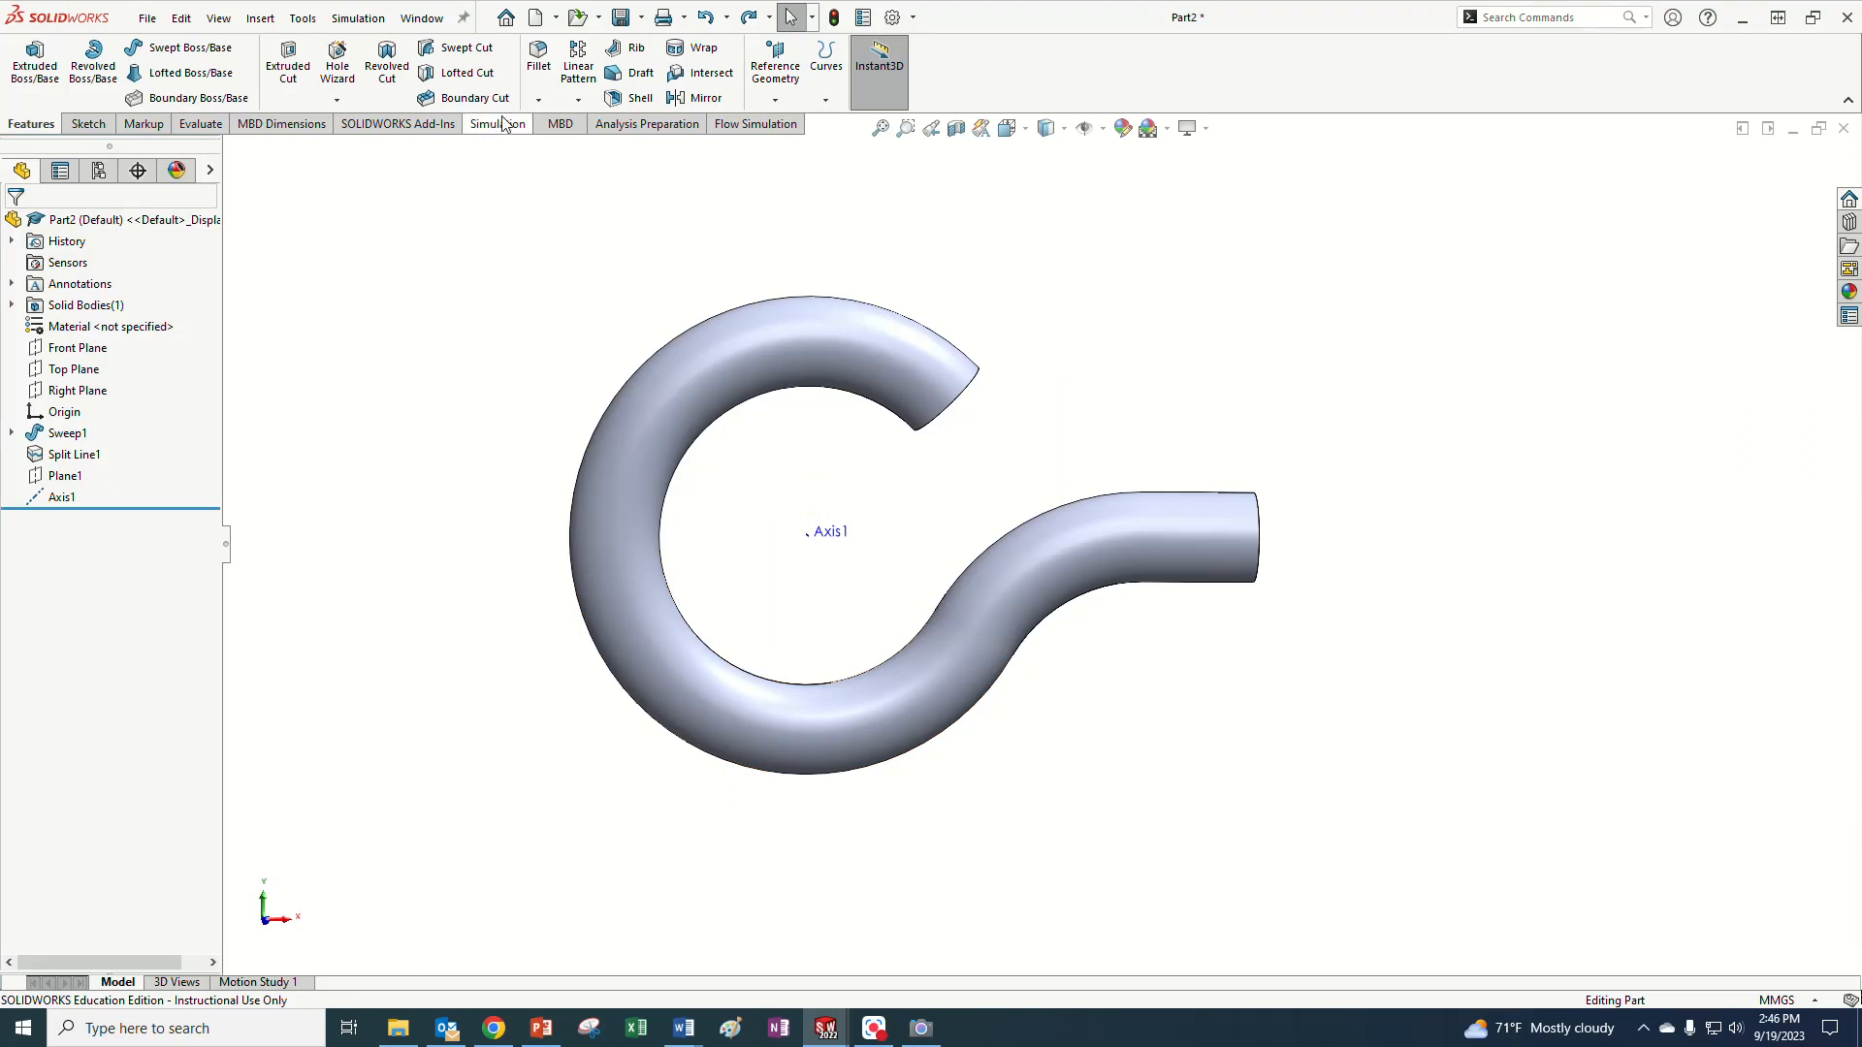
- Check in the add-ins list that SOLIDWORKS Simulation is active and set to load at start-up
left_click(913, 20)
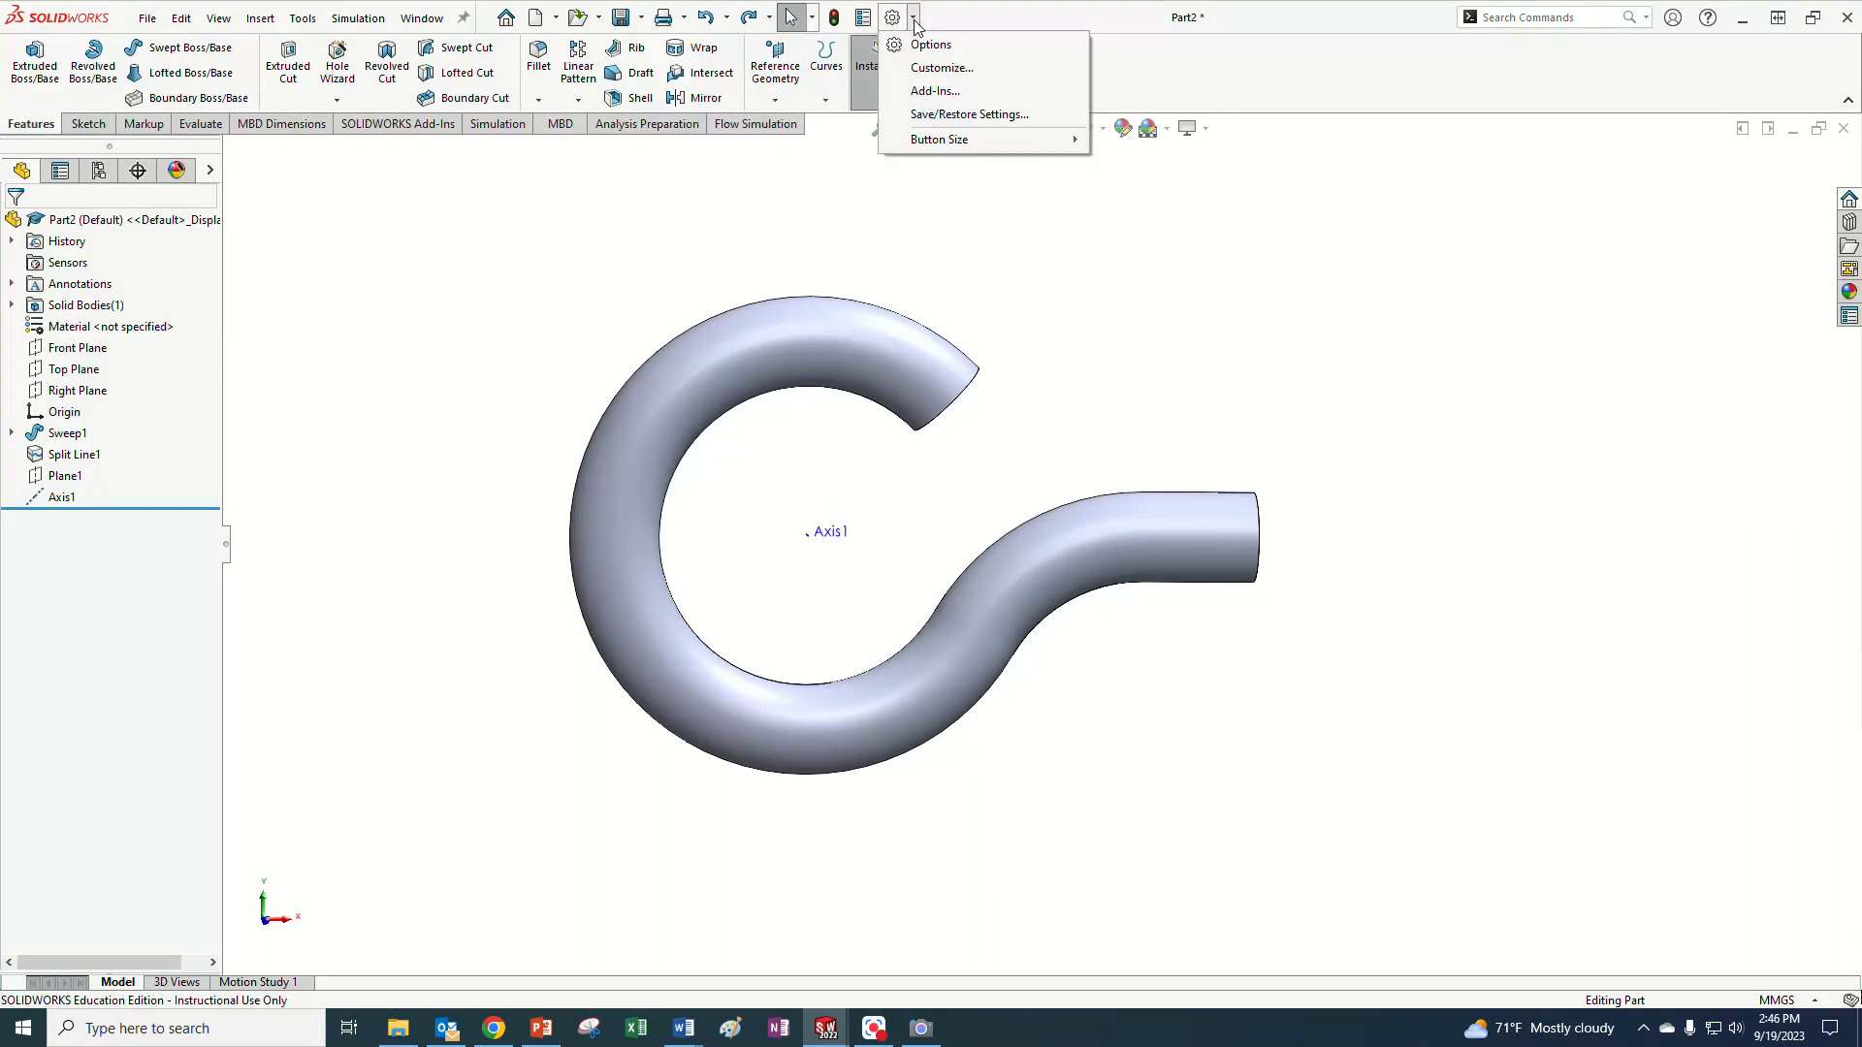
left_click(941, 93)
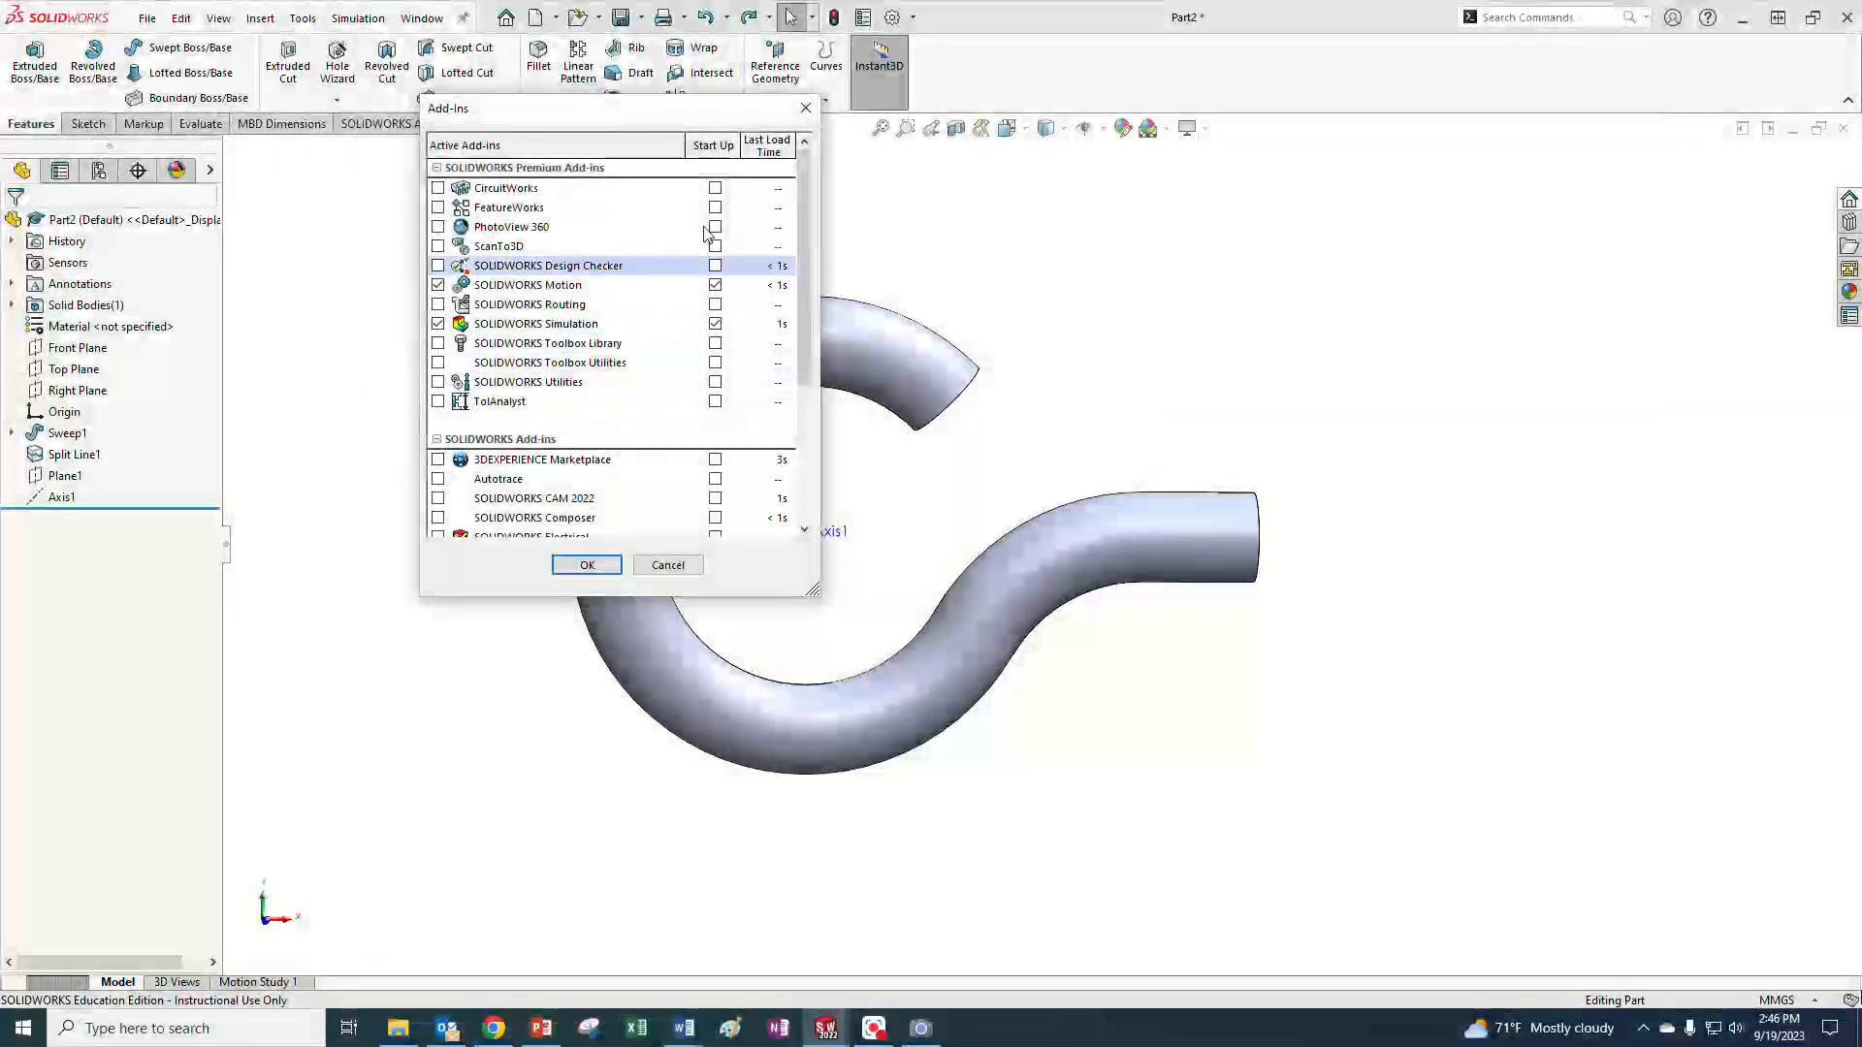
mouse_move(811, 210)
left_mouse_down()
mouse_move(814, 345)
mouse_move(830, 179)
left_mouse_up()
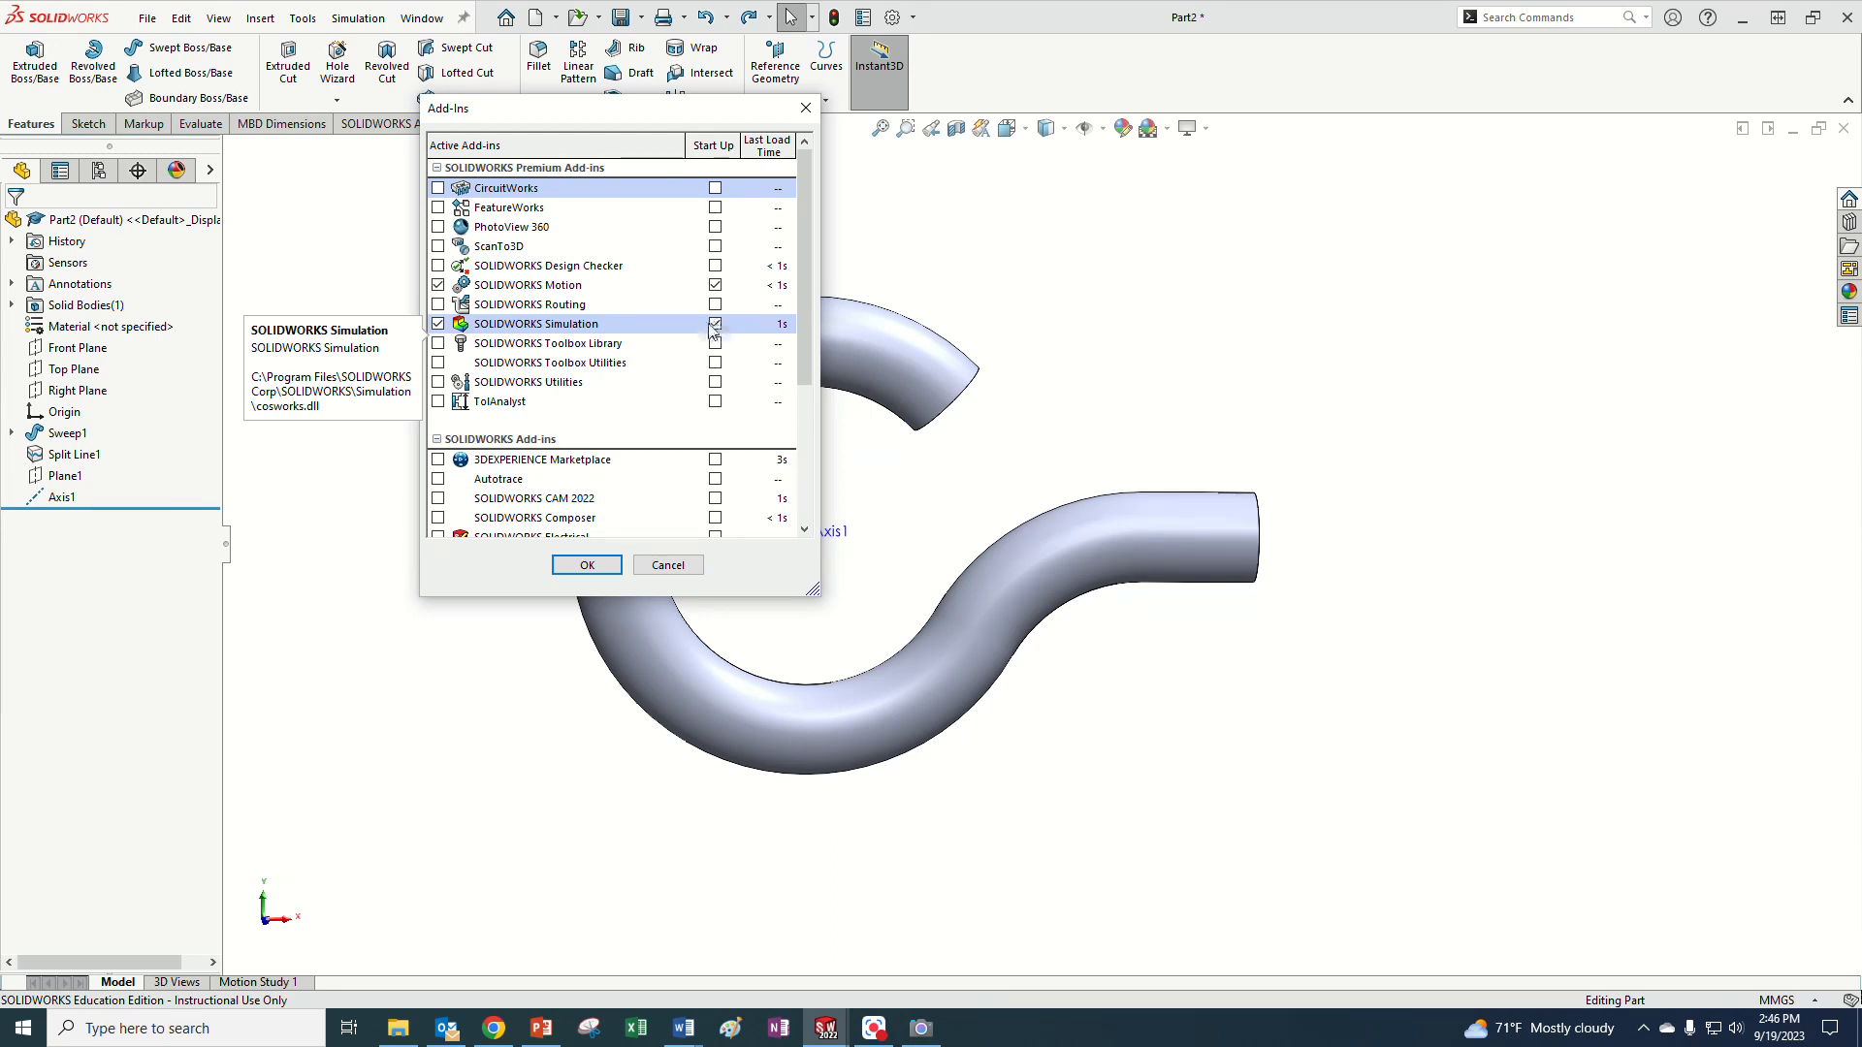
left_click(594, 568)
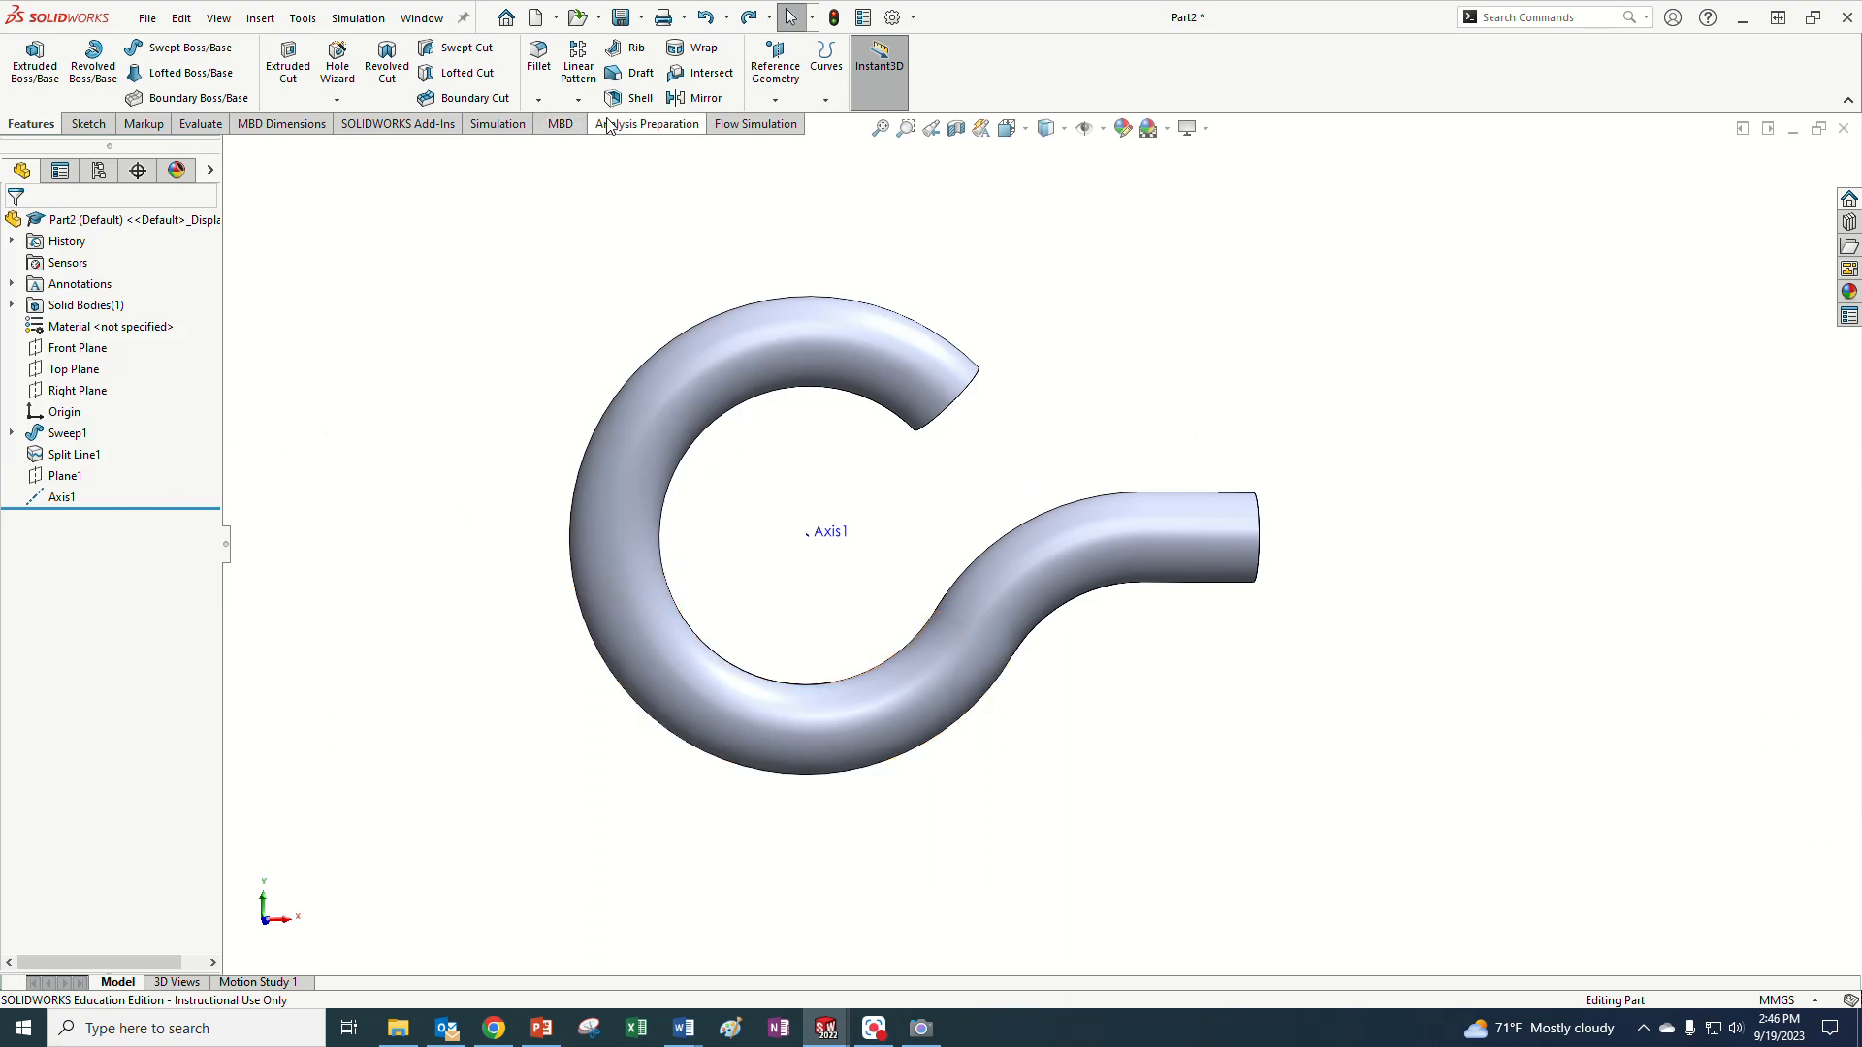
- Create a new simulation study of the Static type for the eyebolt
left_click(497, 125)
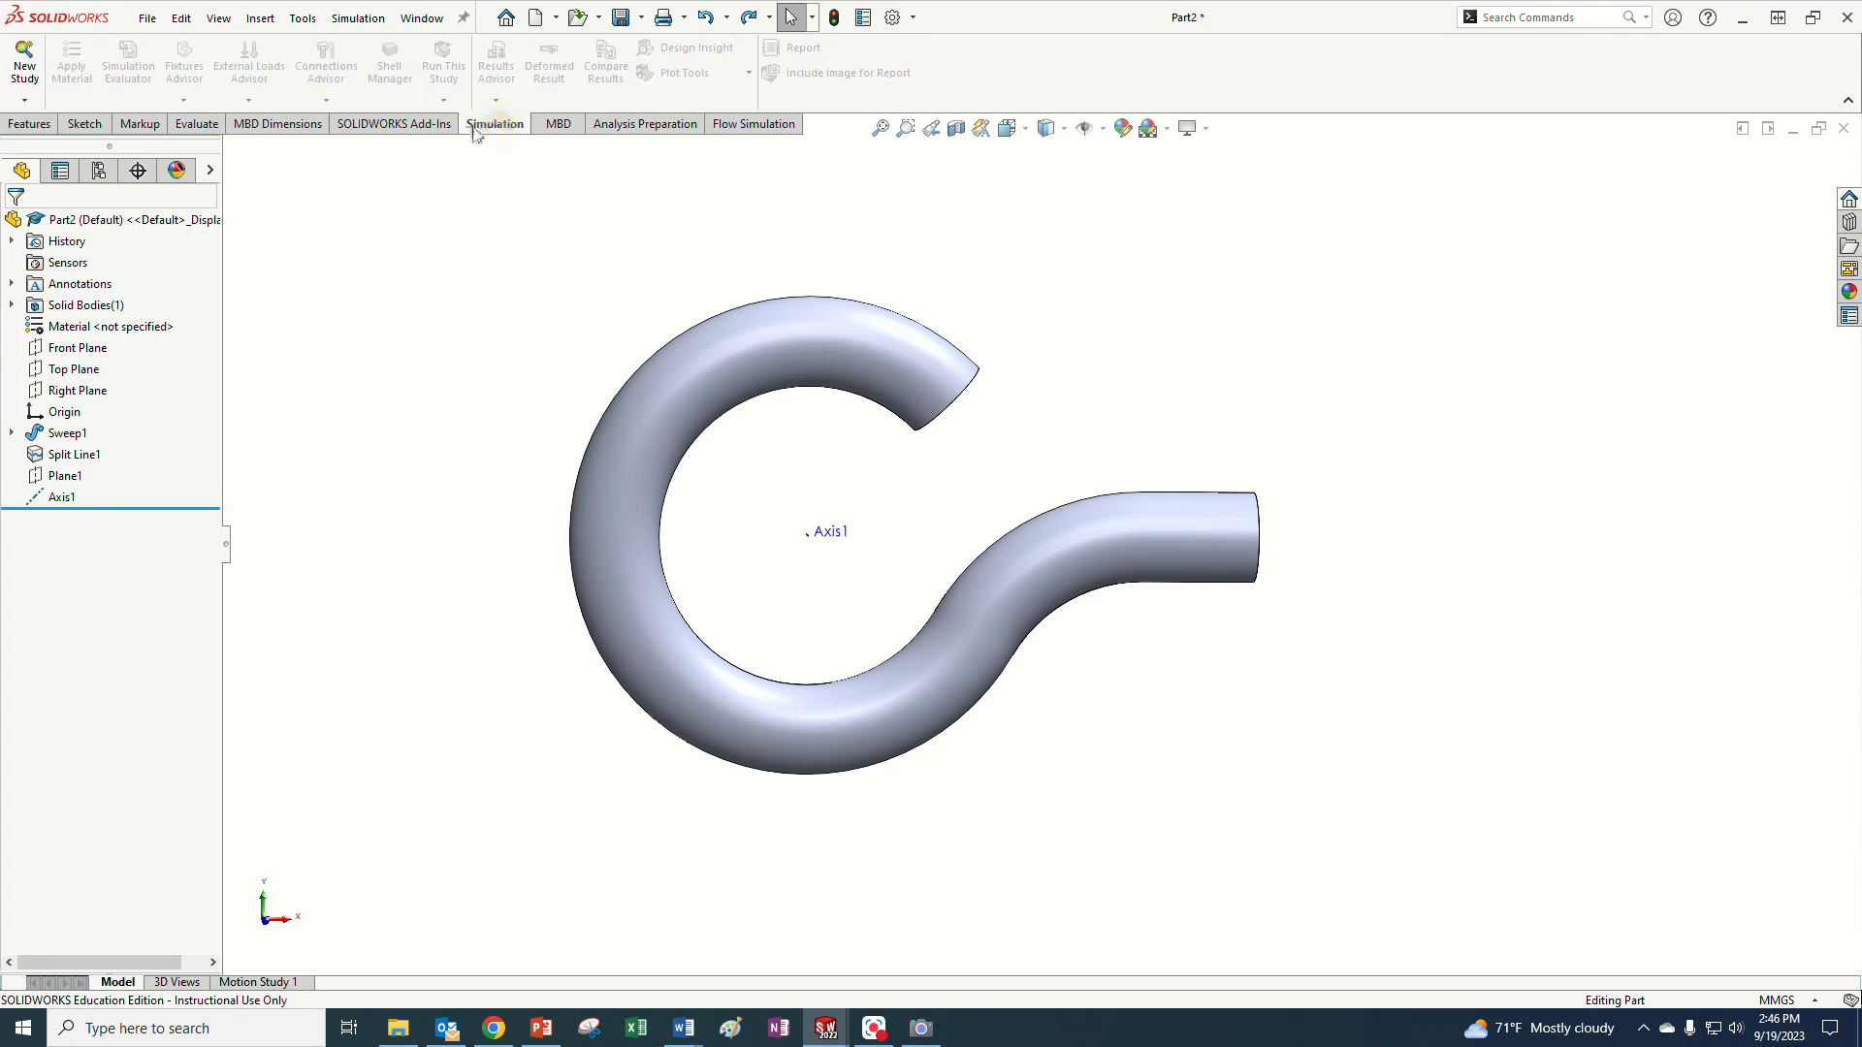
left_click(22, 103)
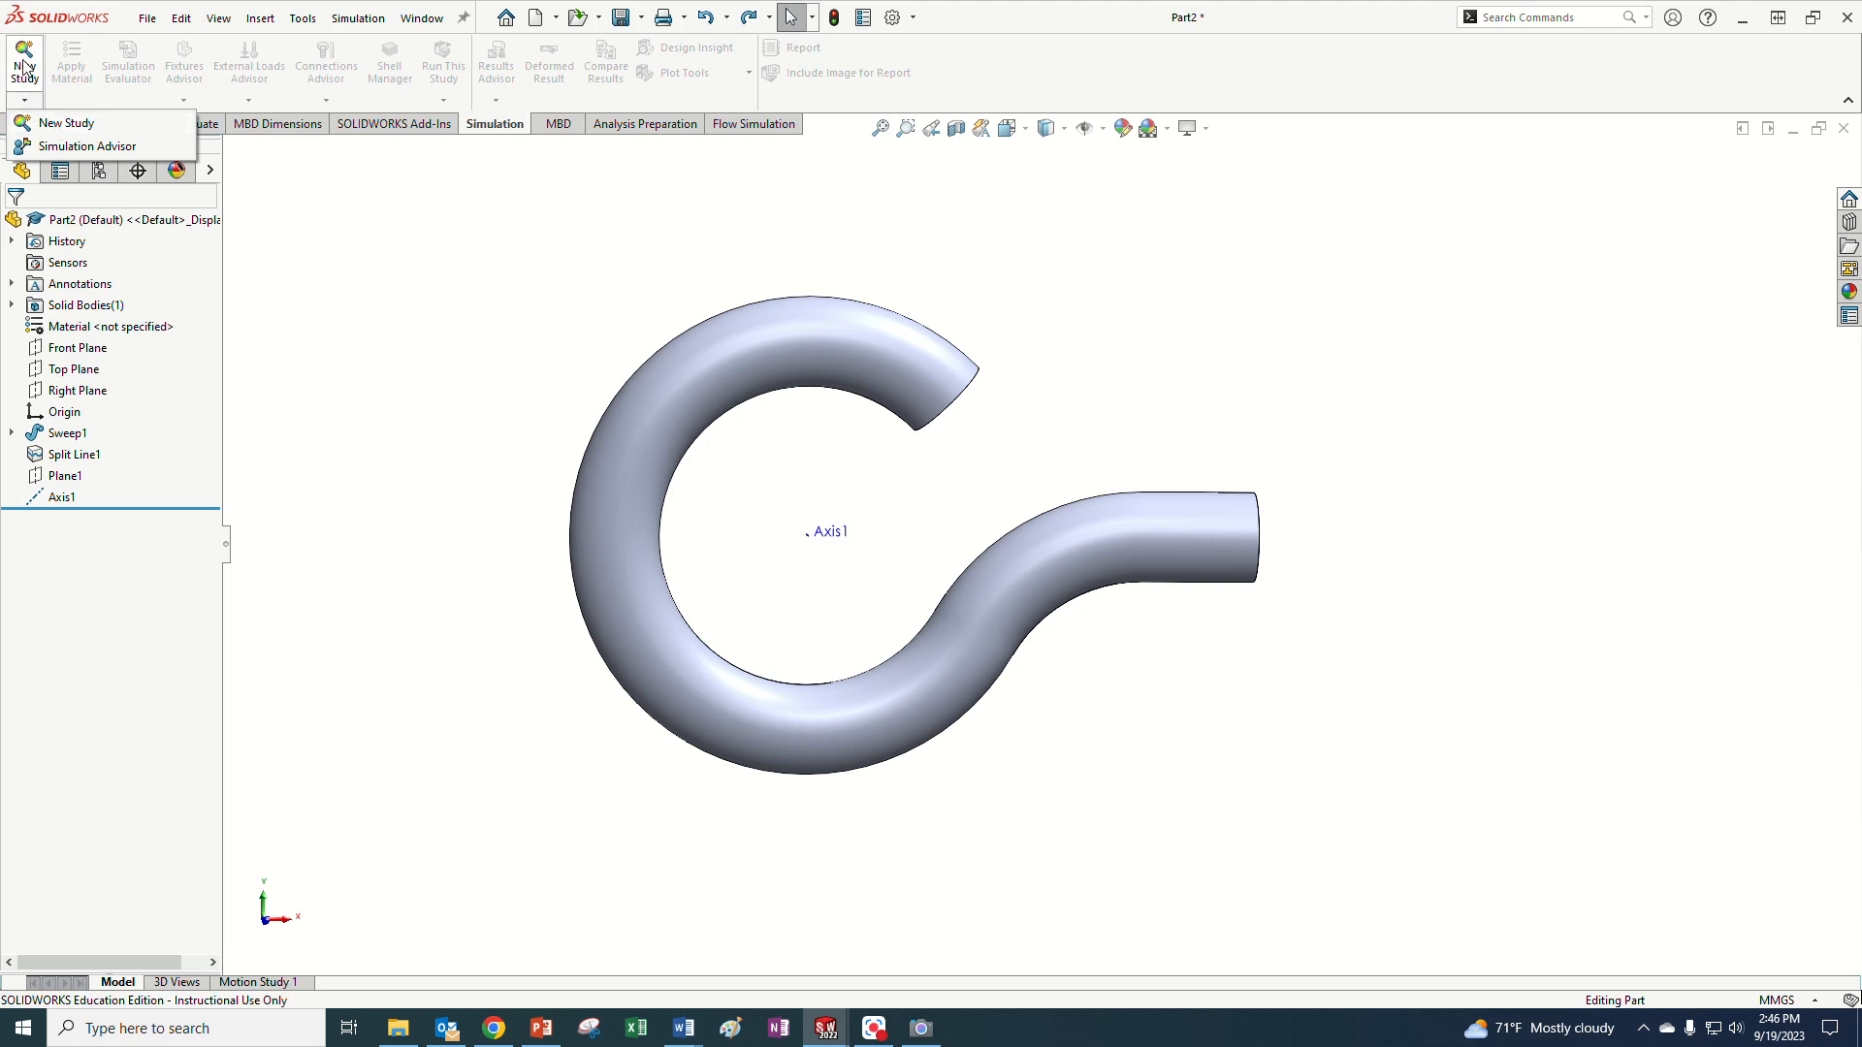
left_click(24, 66)
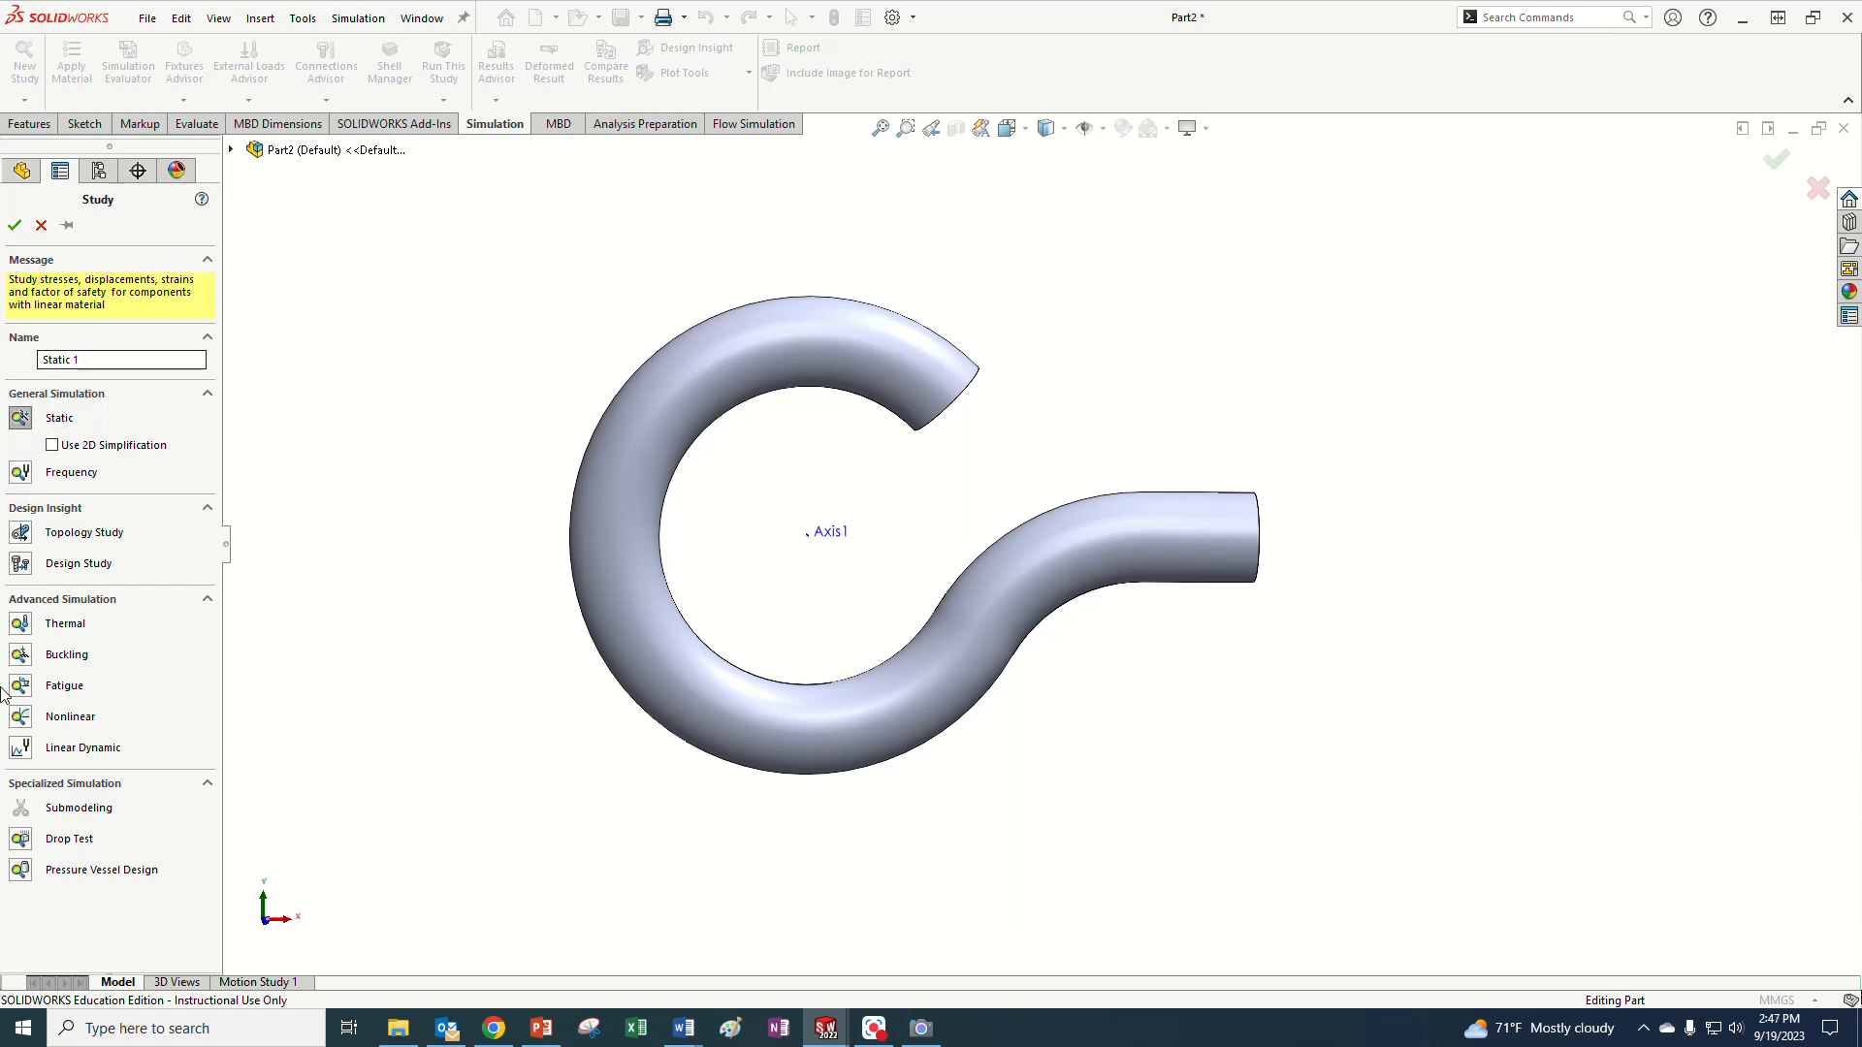
left_click(16, 227)
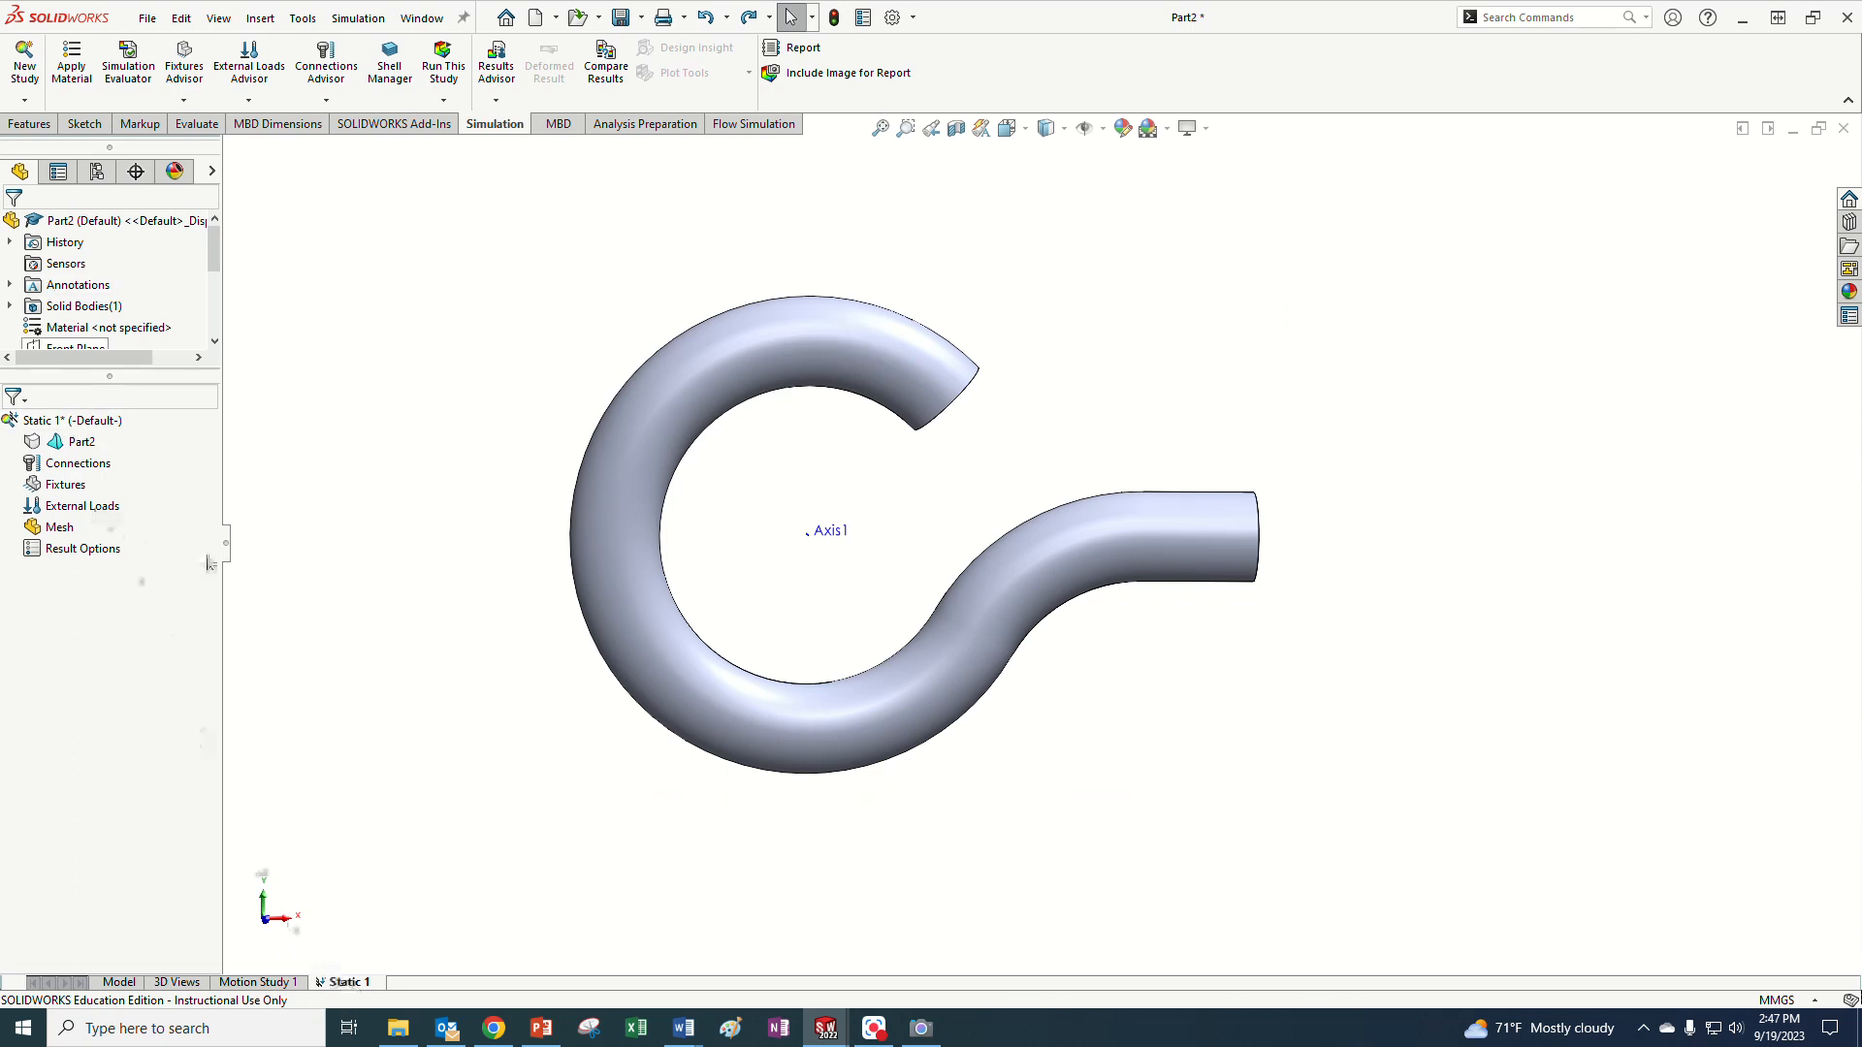
- Apply the ASTM A36 Steel material to the eyebolt in the static study
left_click(42, 445)
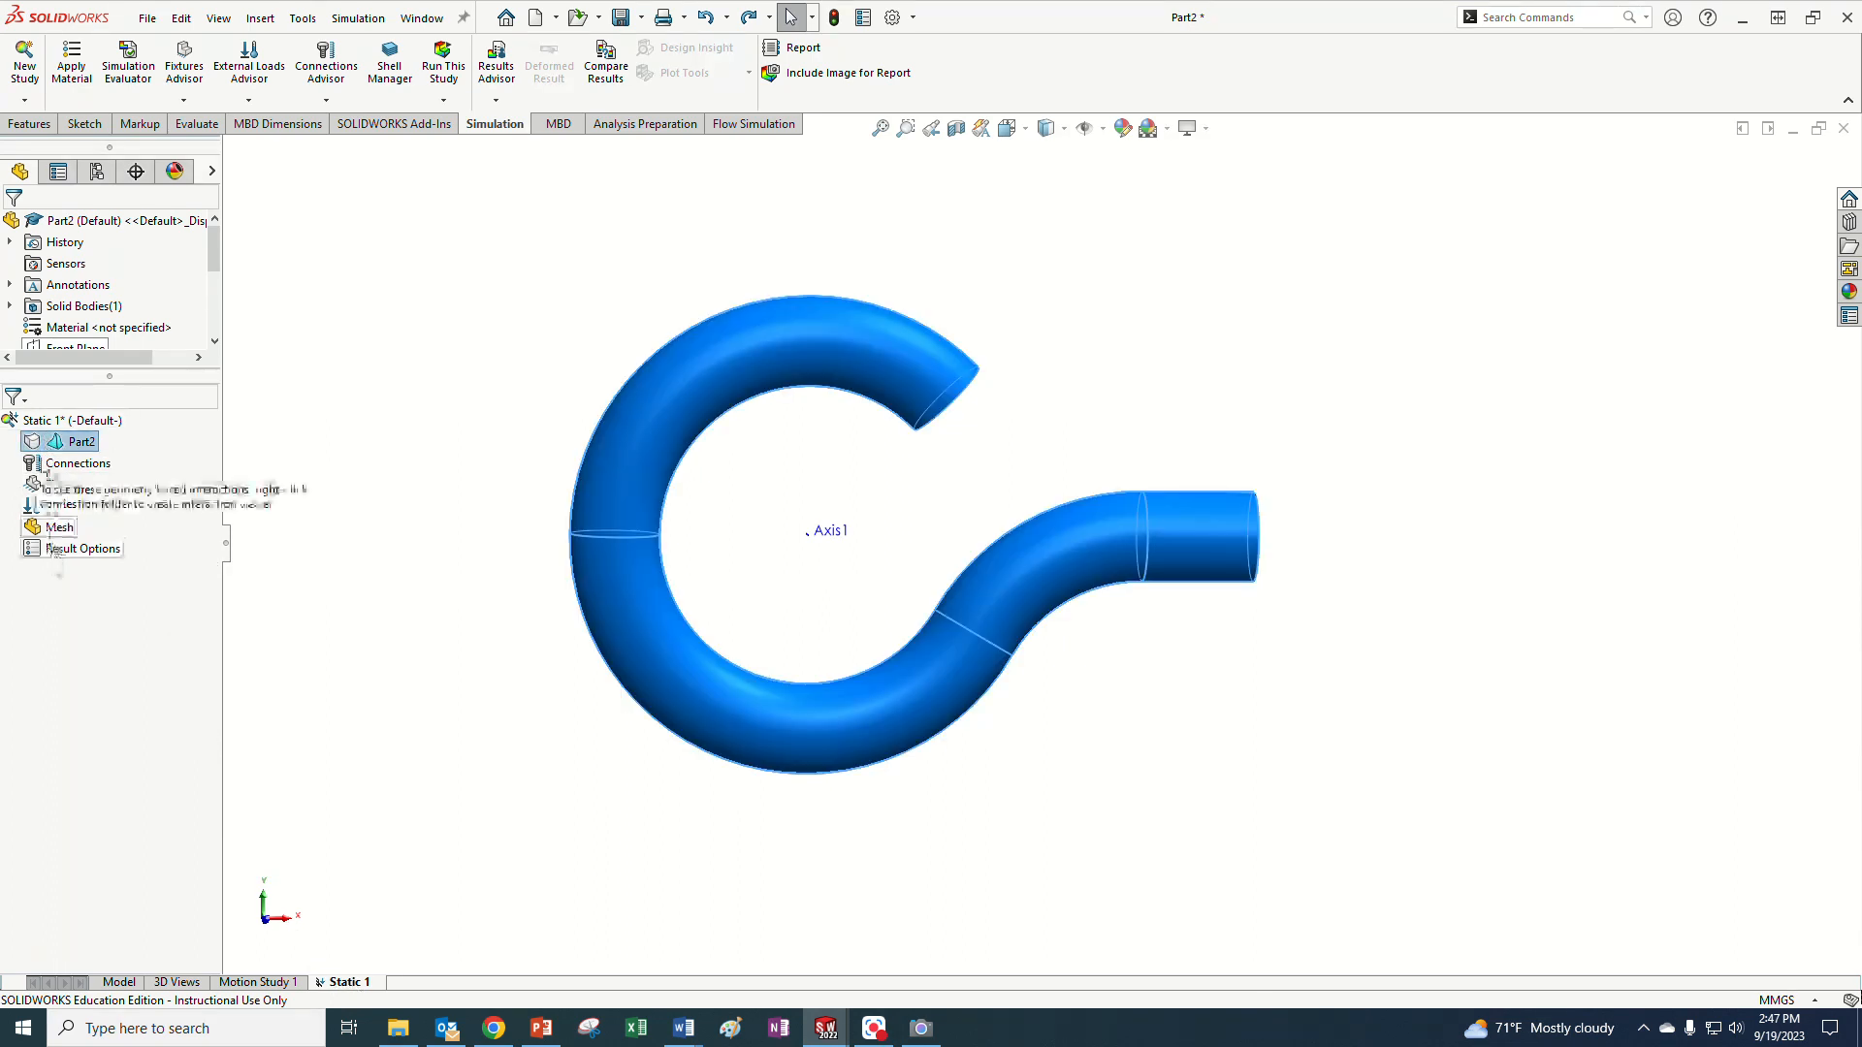
right_click(37, 448)
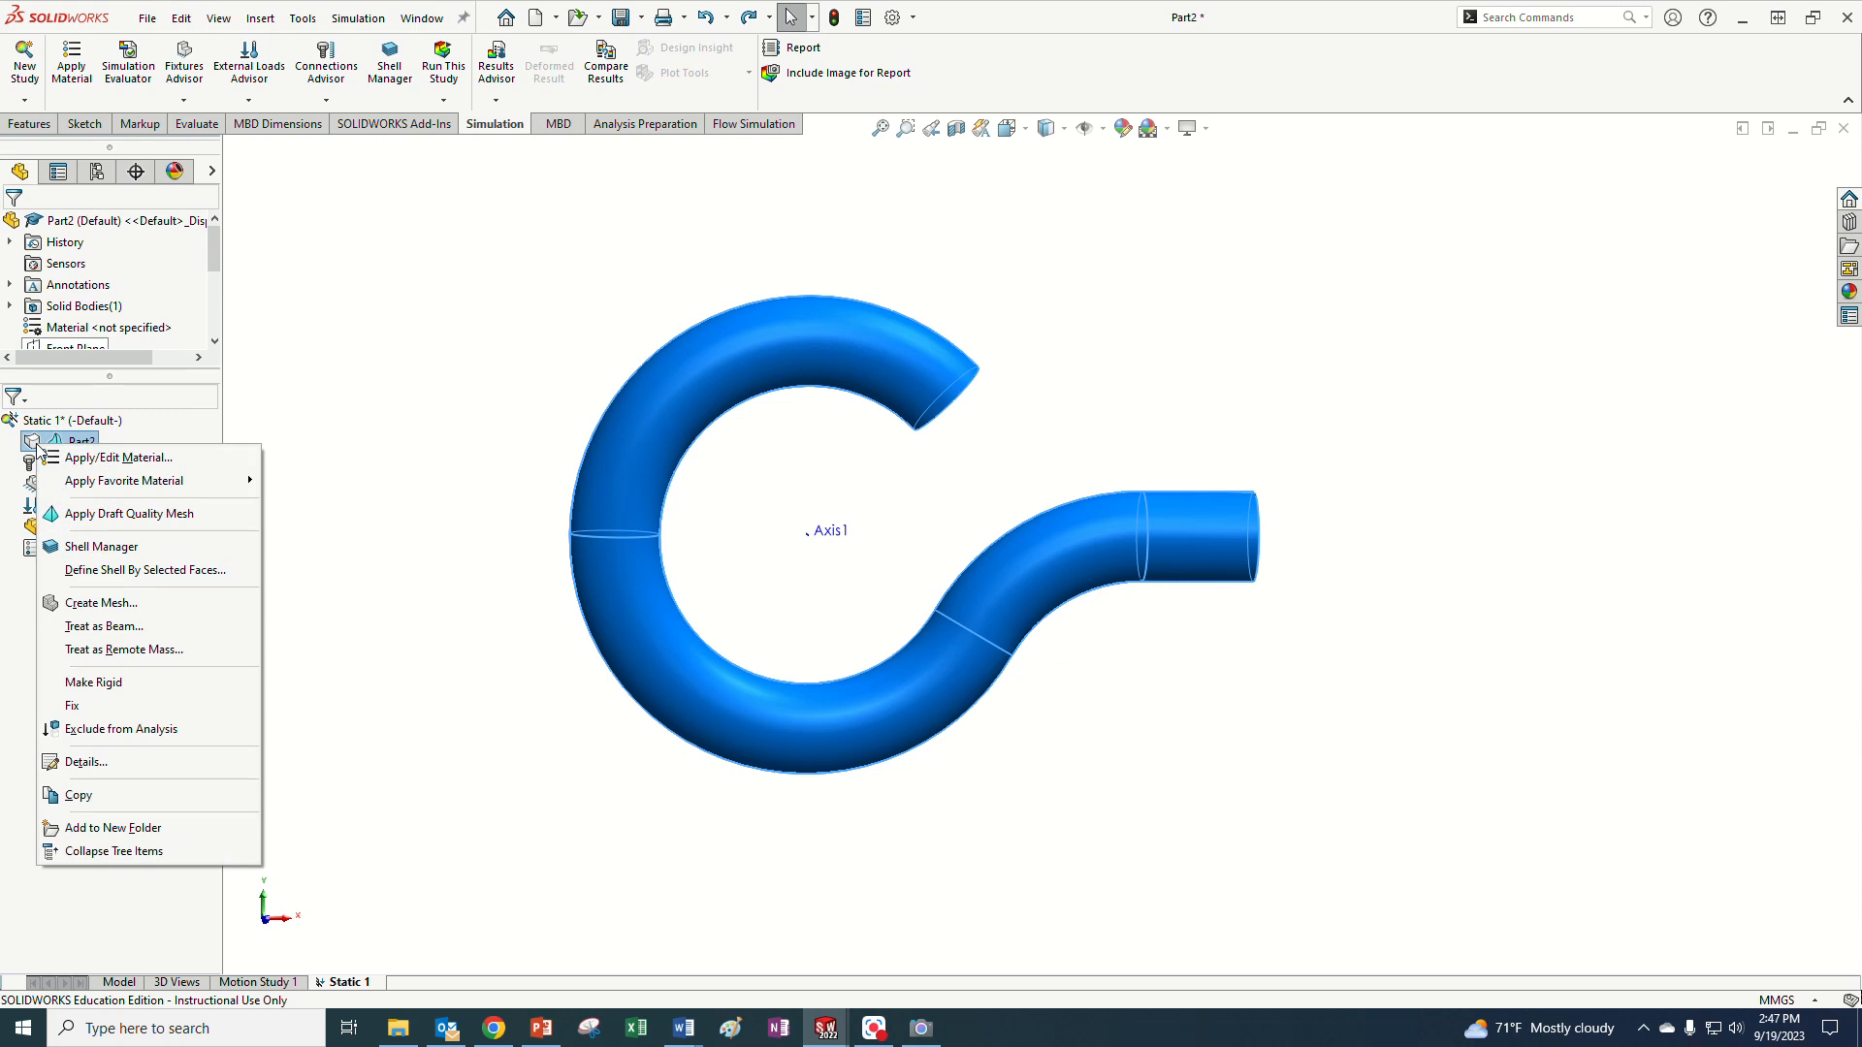
left_click(90, 461)
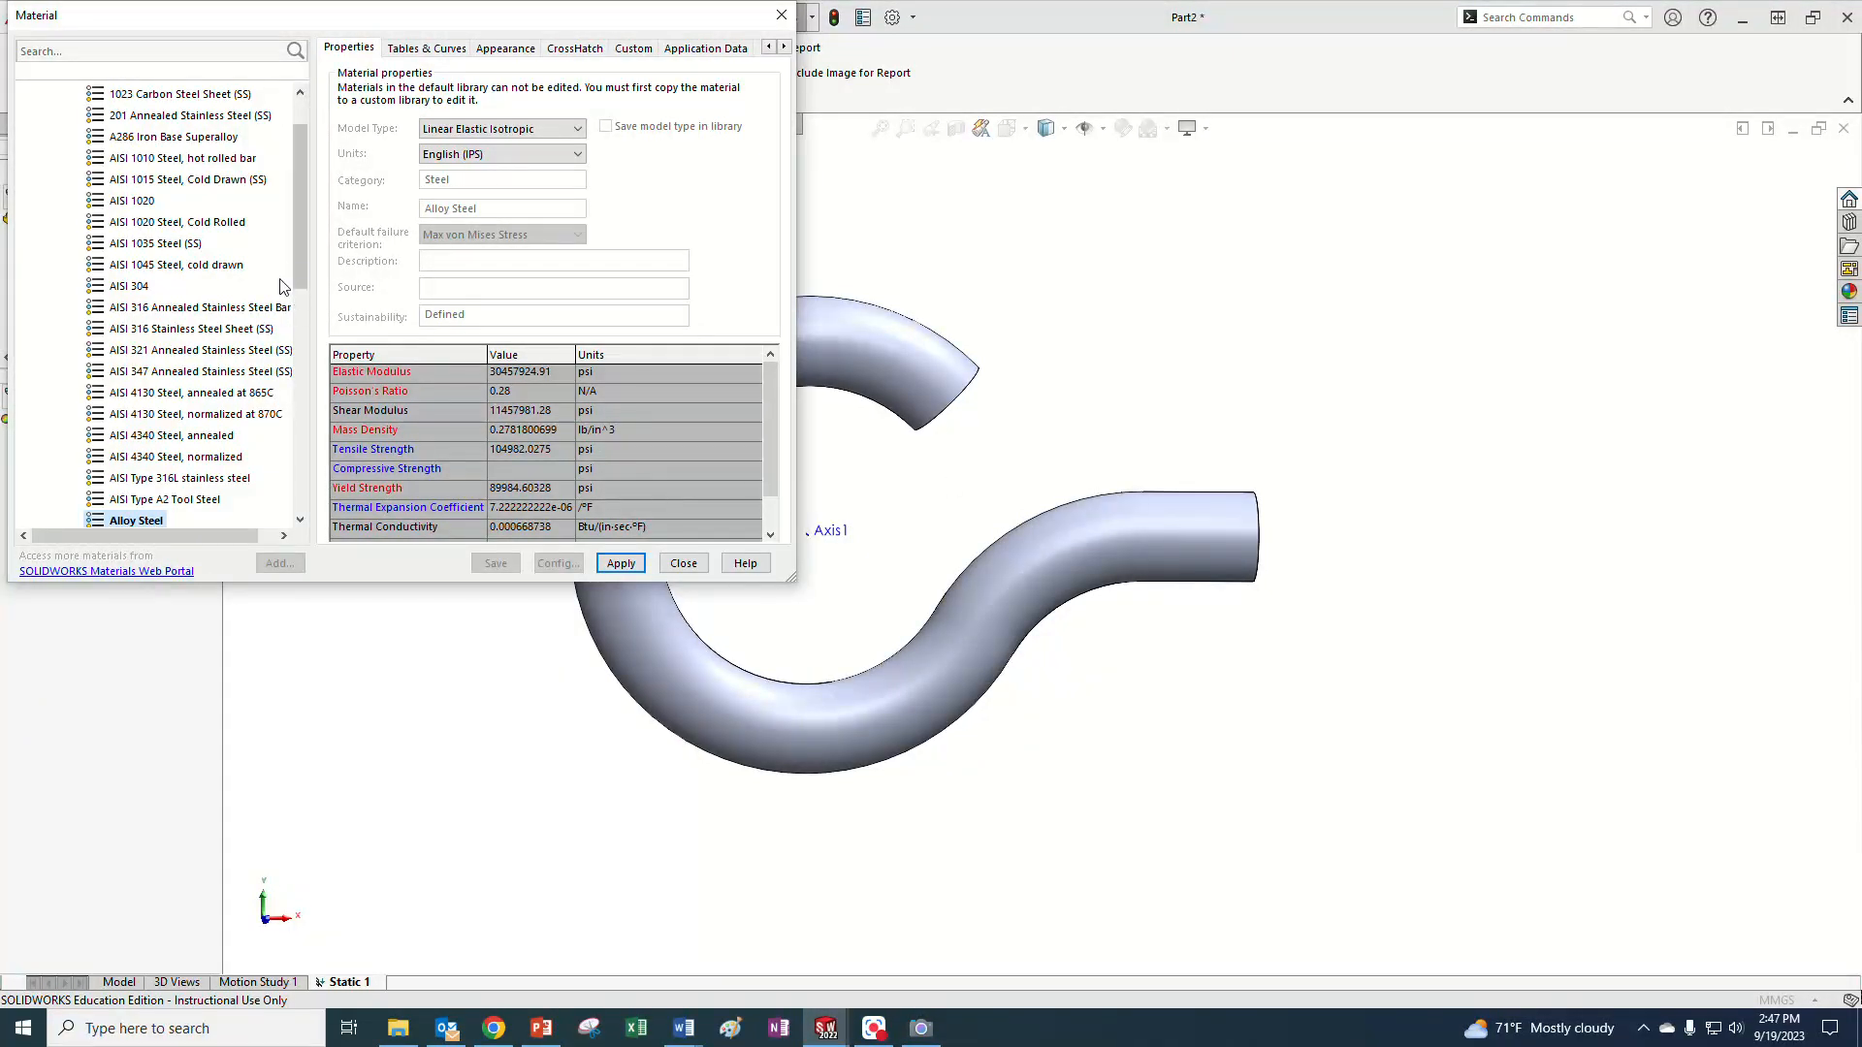
left_click_drag(302, 240, 306, 331)
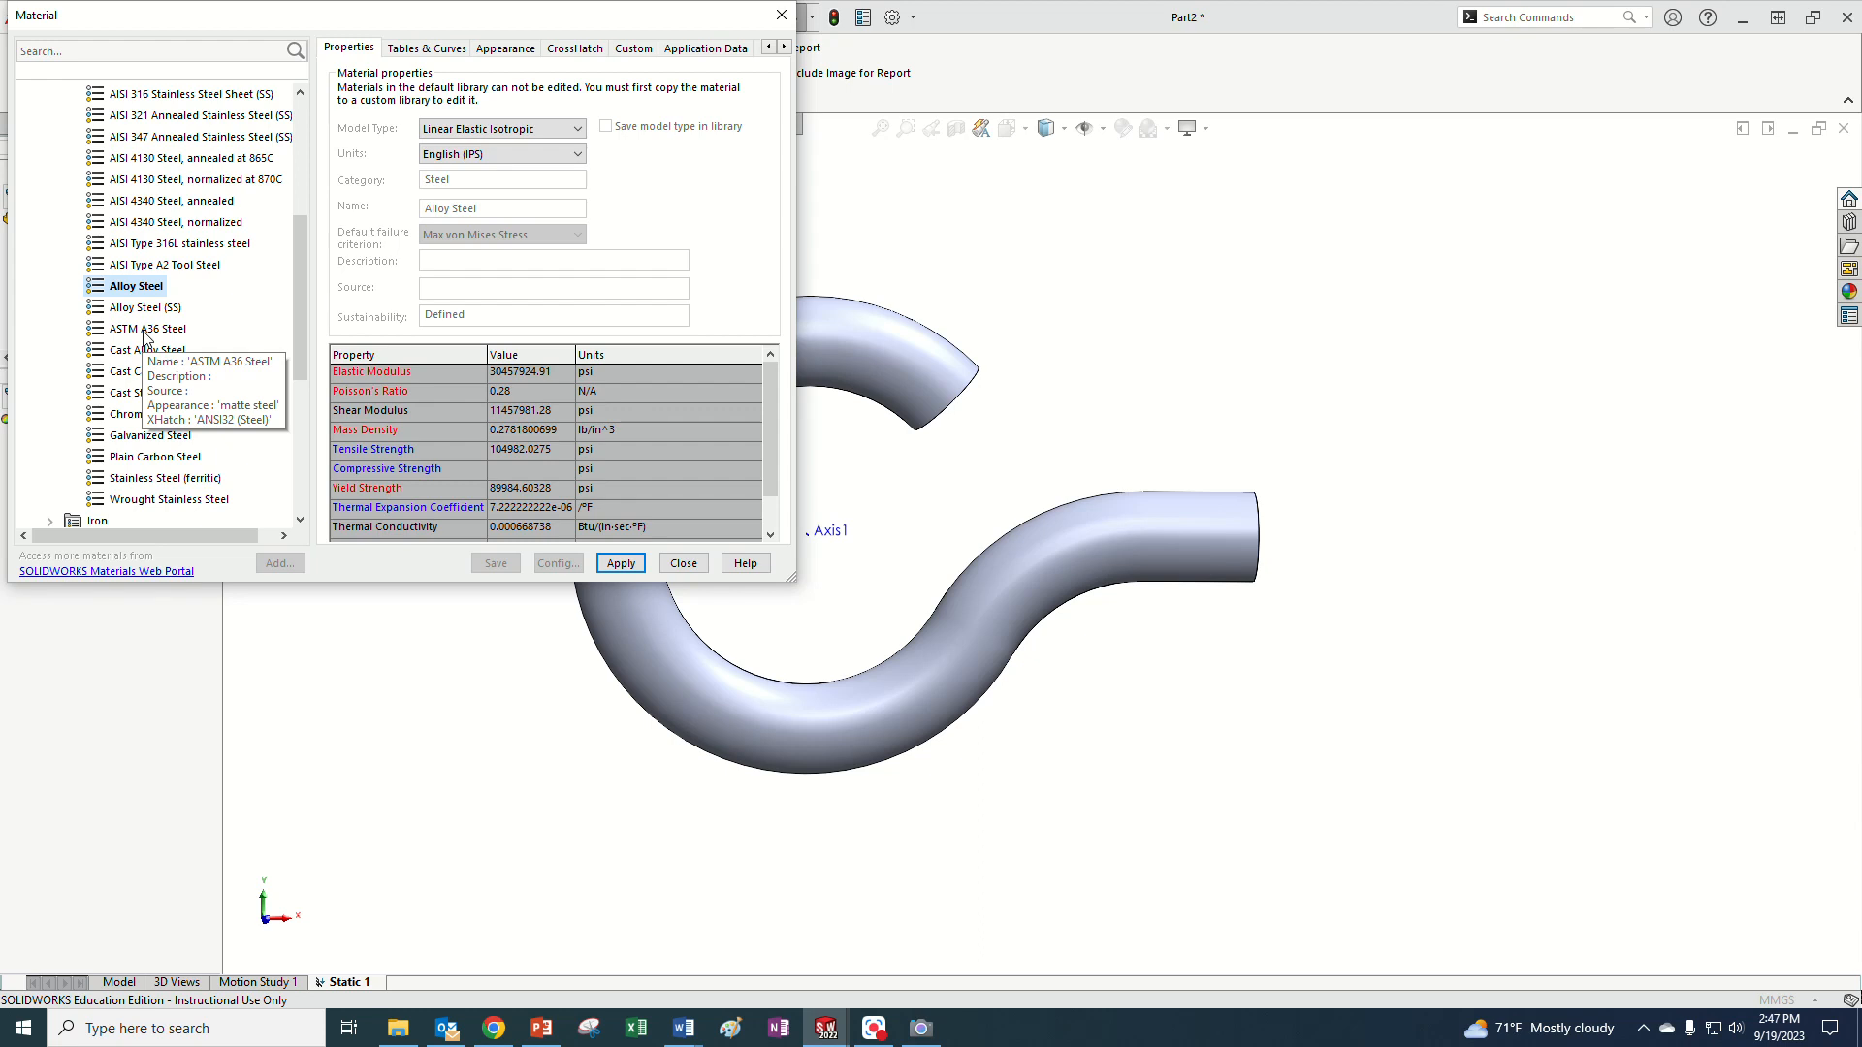
left_click(145, 330)
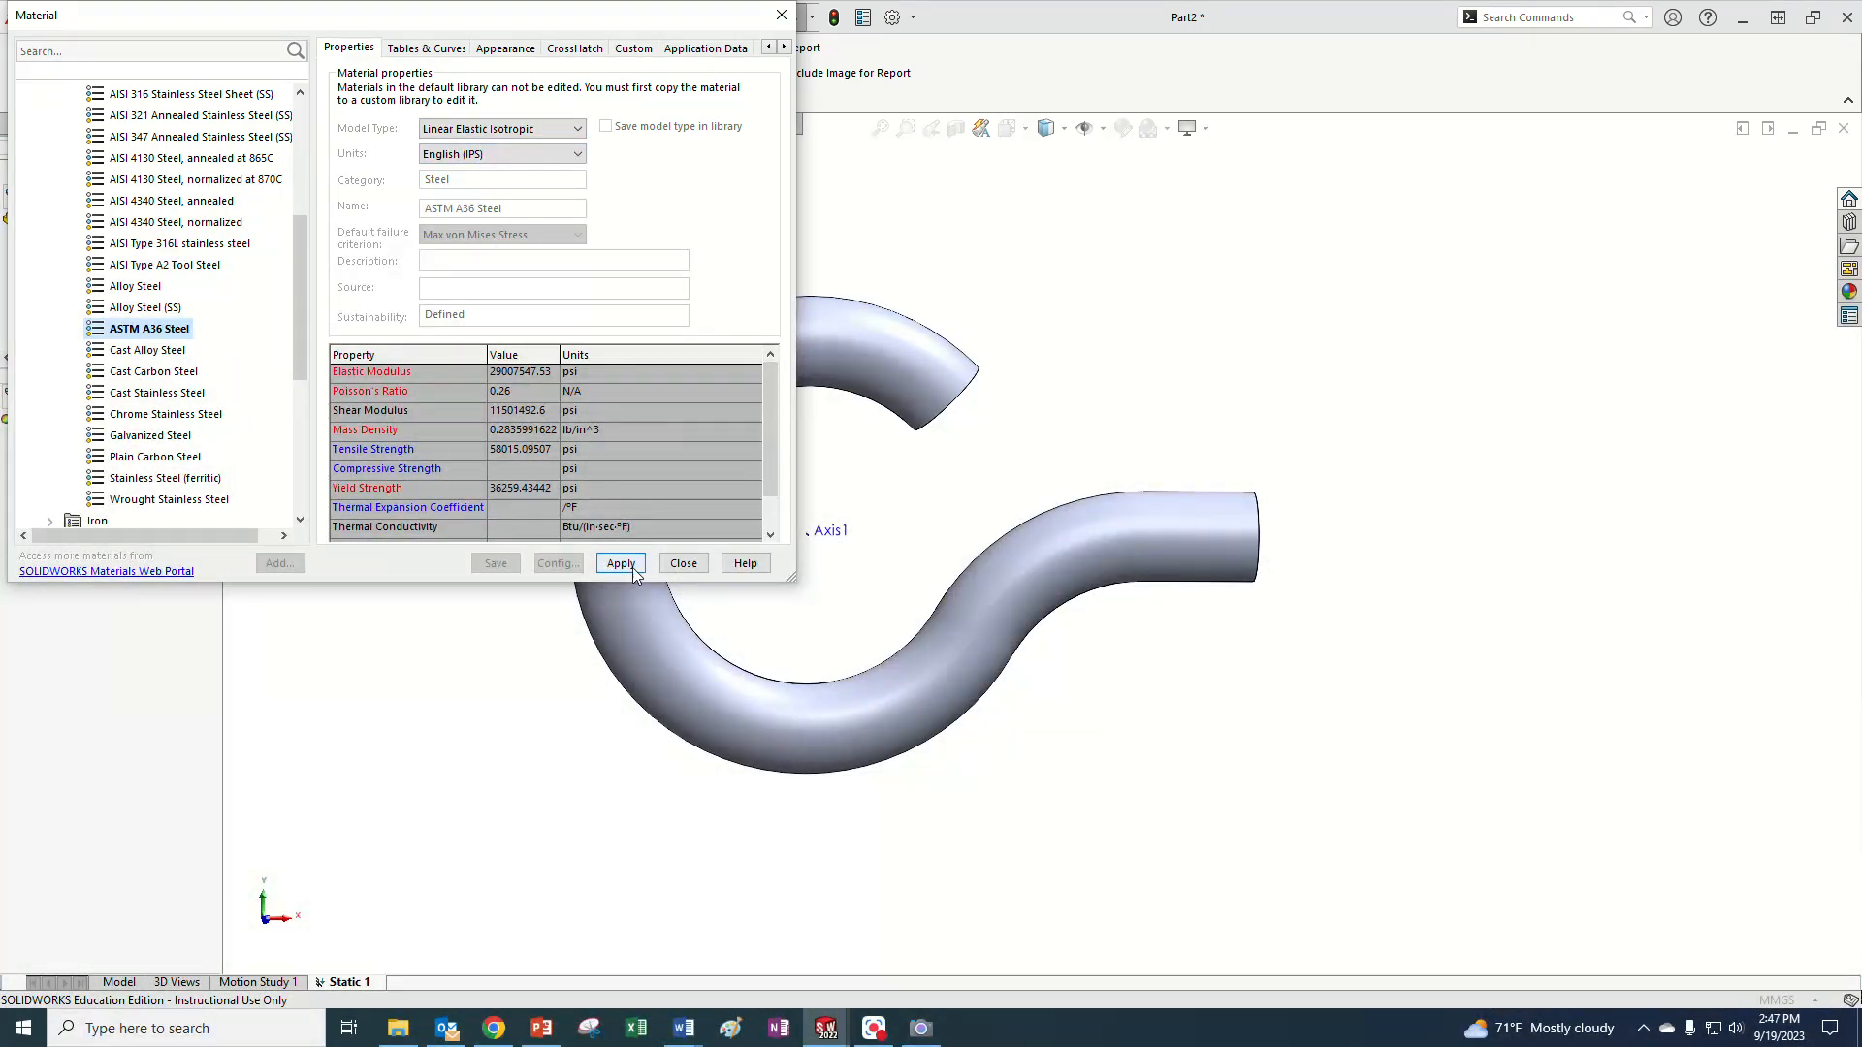
left_click(632, 568)
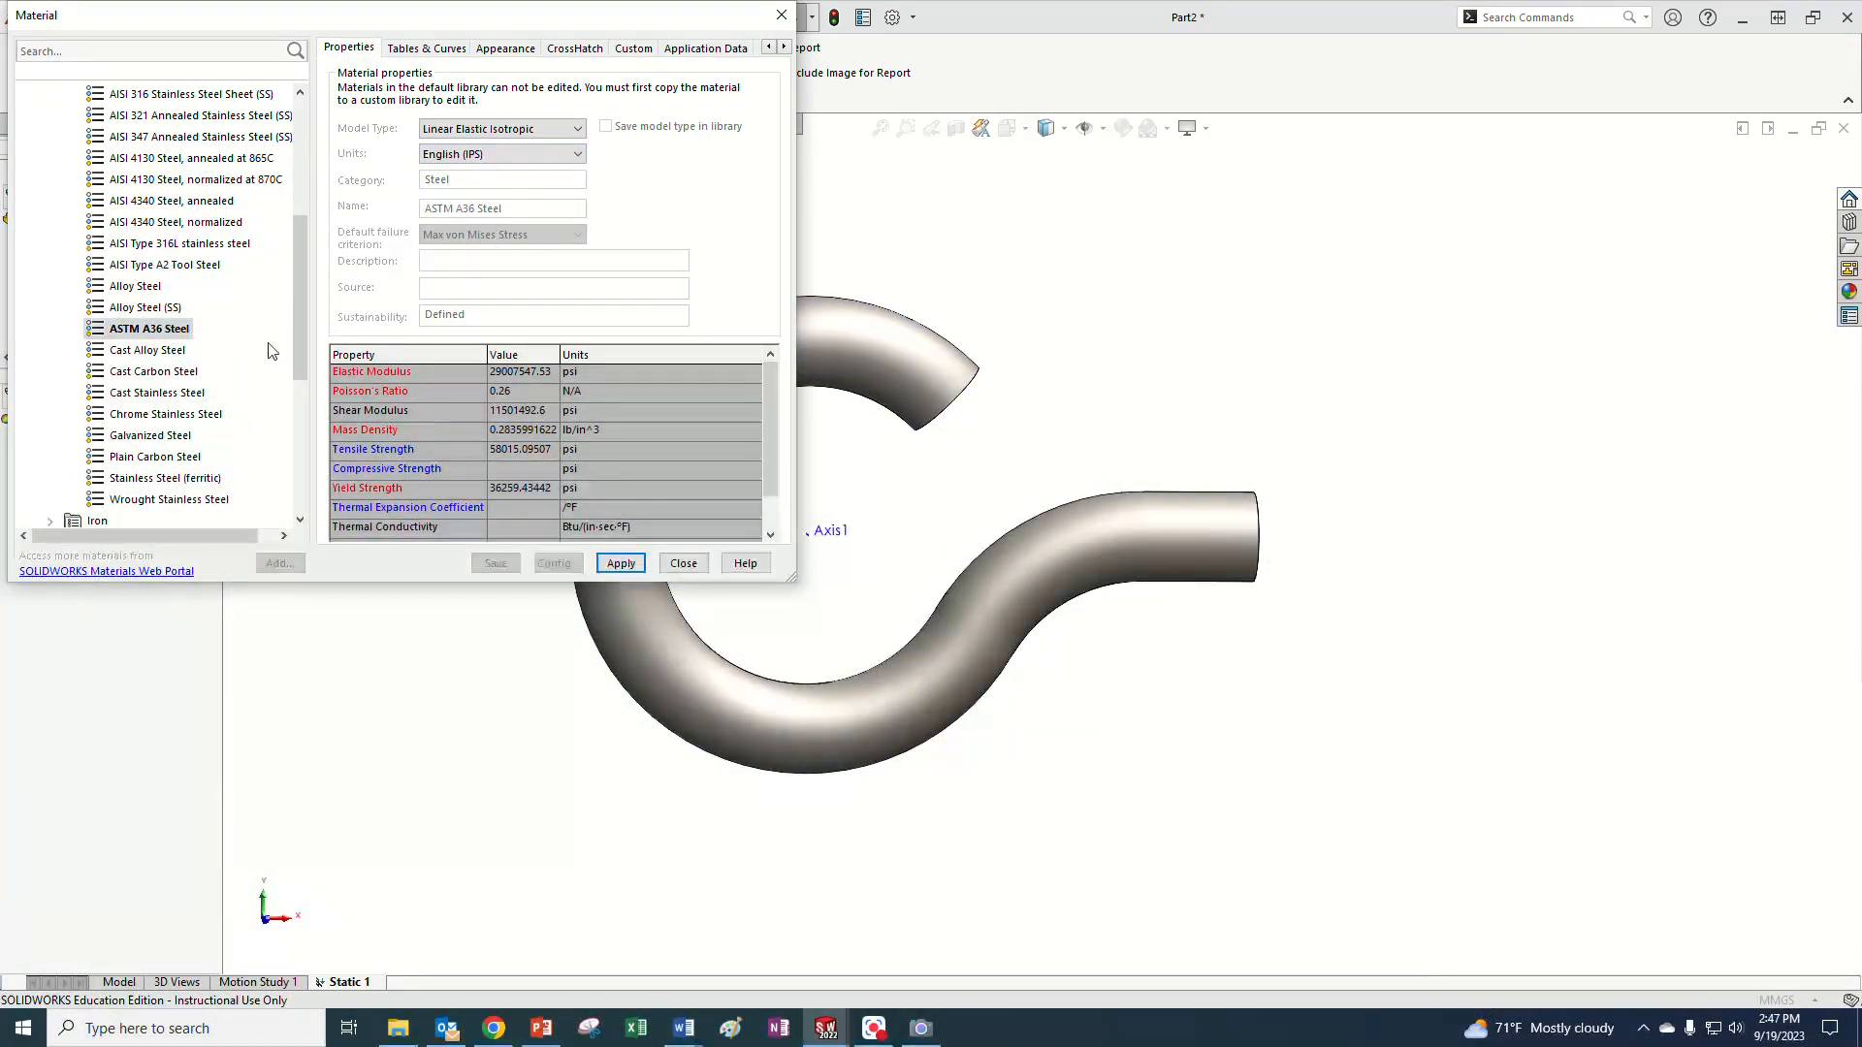
left_click(690, 564)
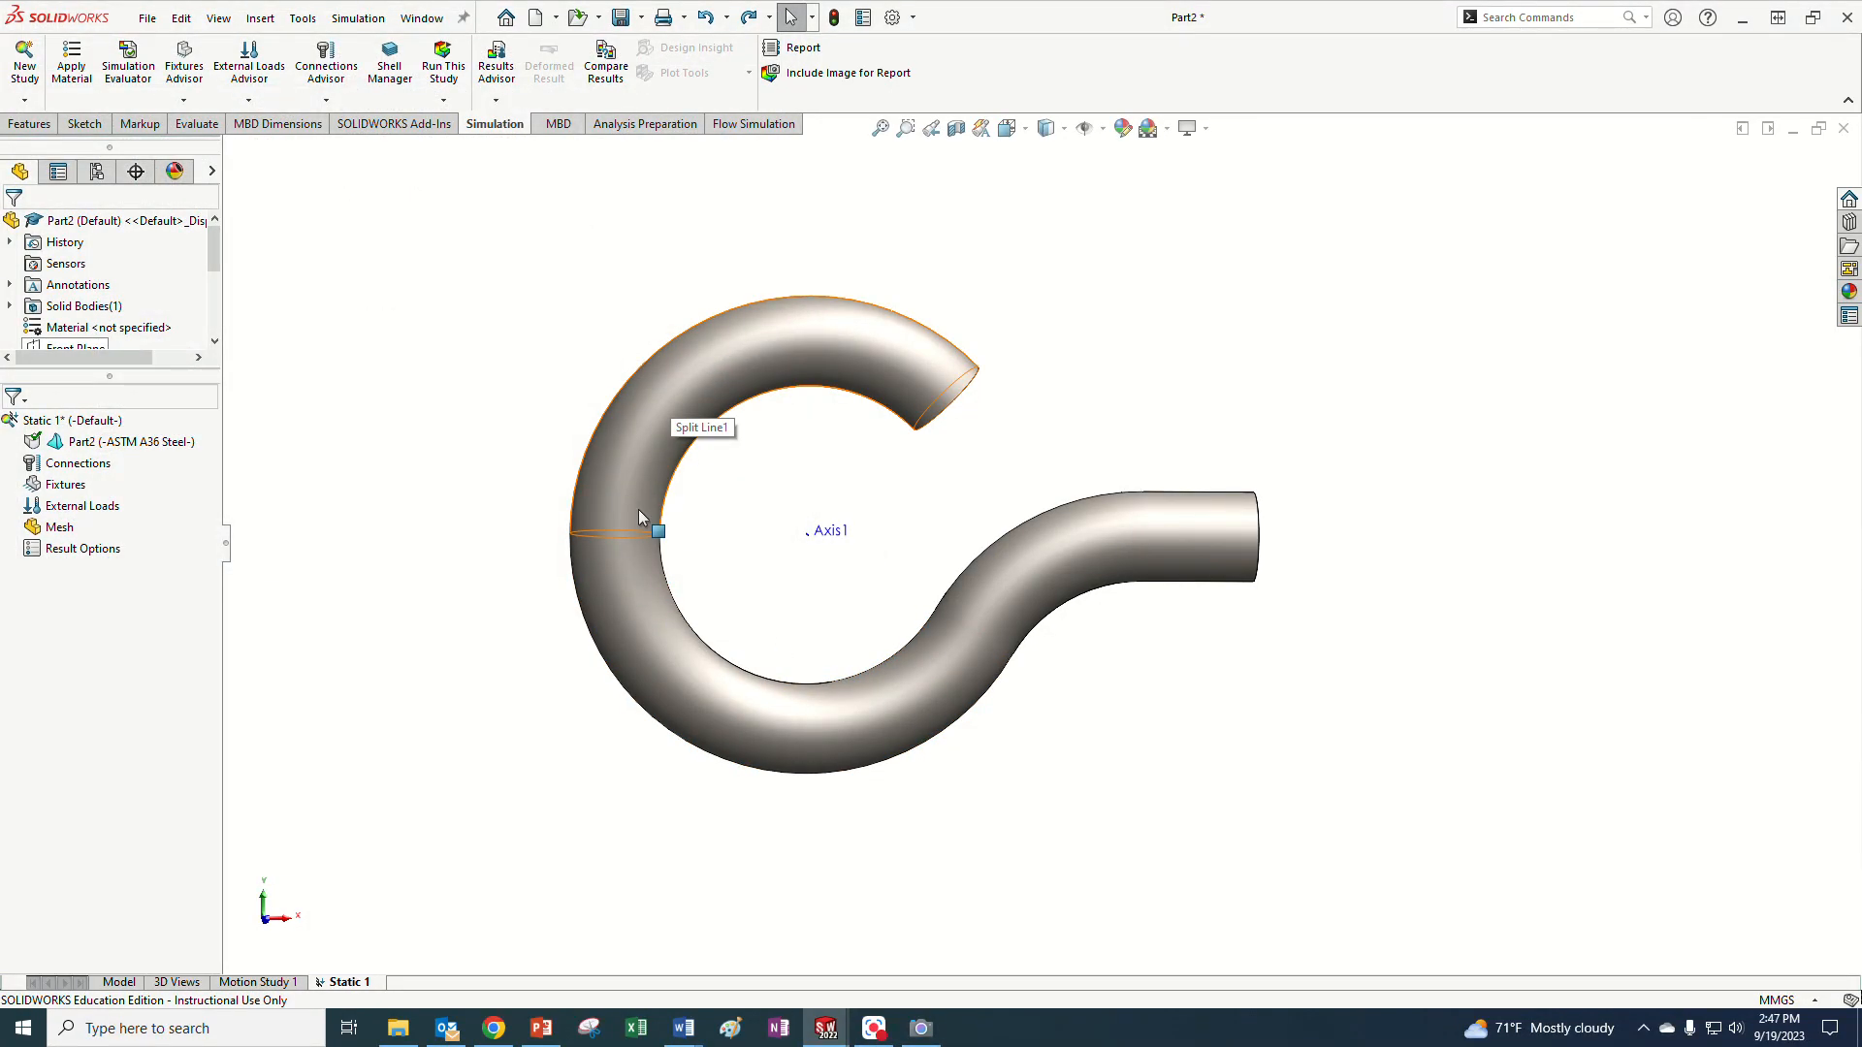
- Add a Fixed Geometry fixture to the flat end face of the eyebolt's straight shank
mouse_move(460, 500)
middle_mouse_down()
mouse_move(428, 491)
mouse_move(436, 524)
middle_mouse_up()
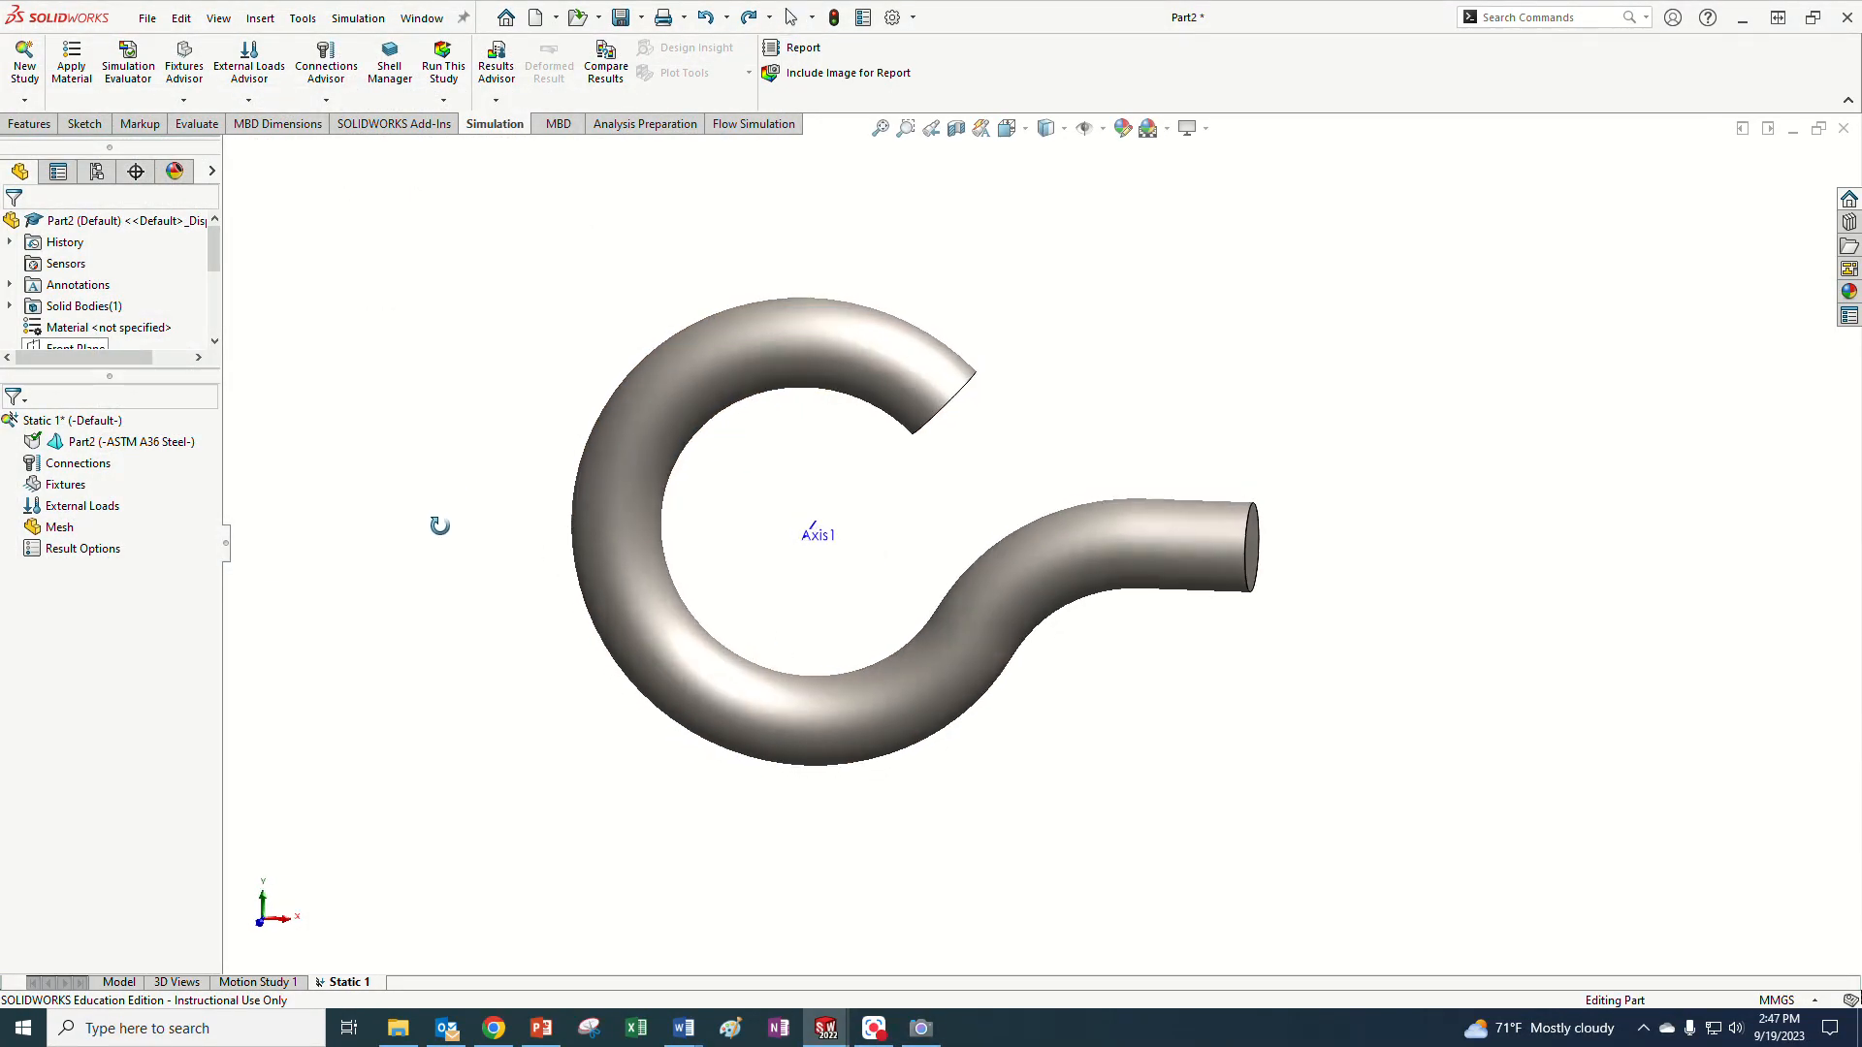
scroll(902, 518, "up", 2)
scroll(827, 533, "down", 1)
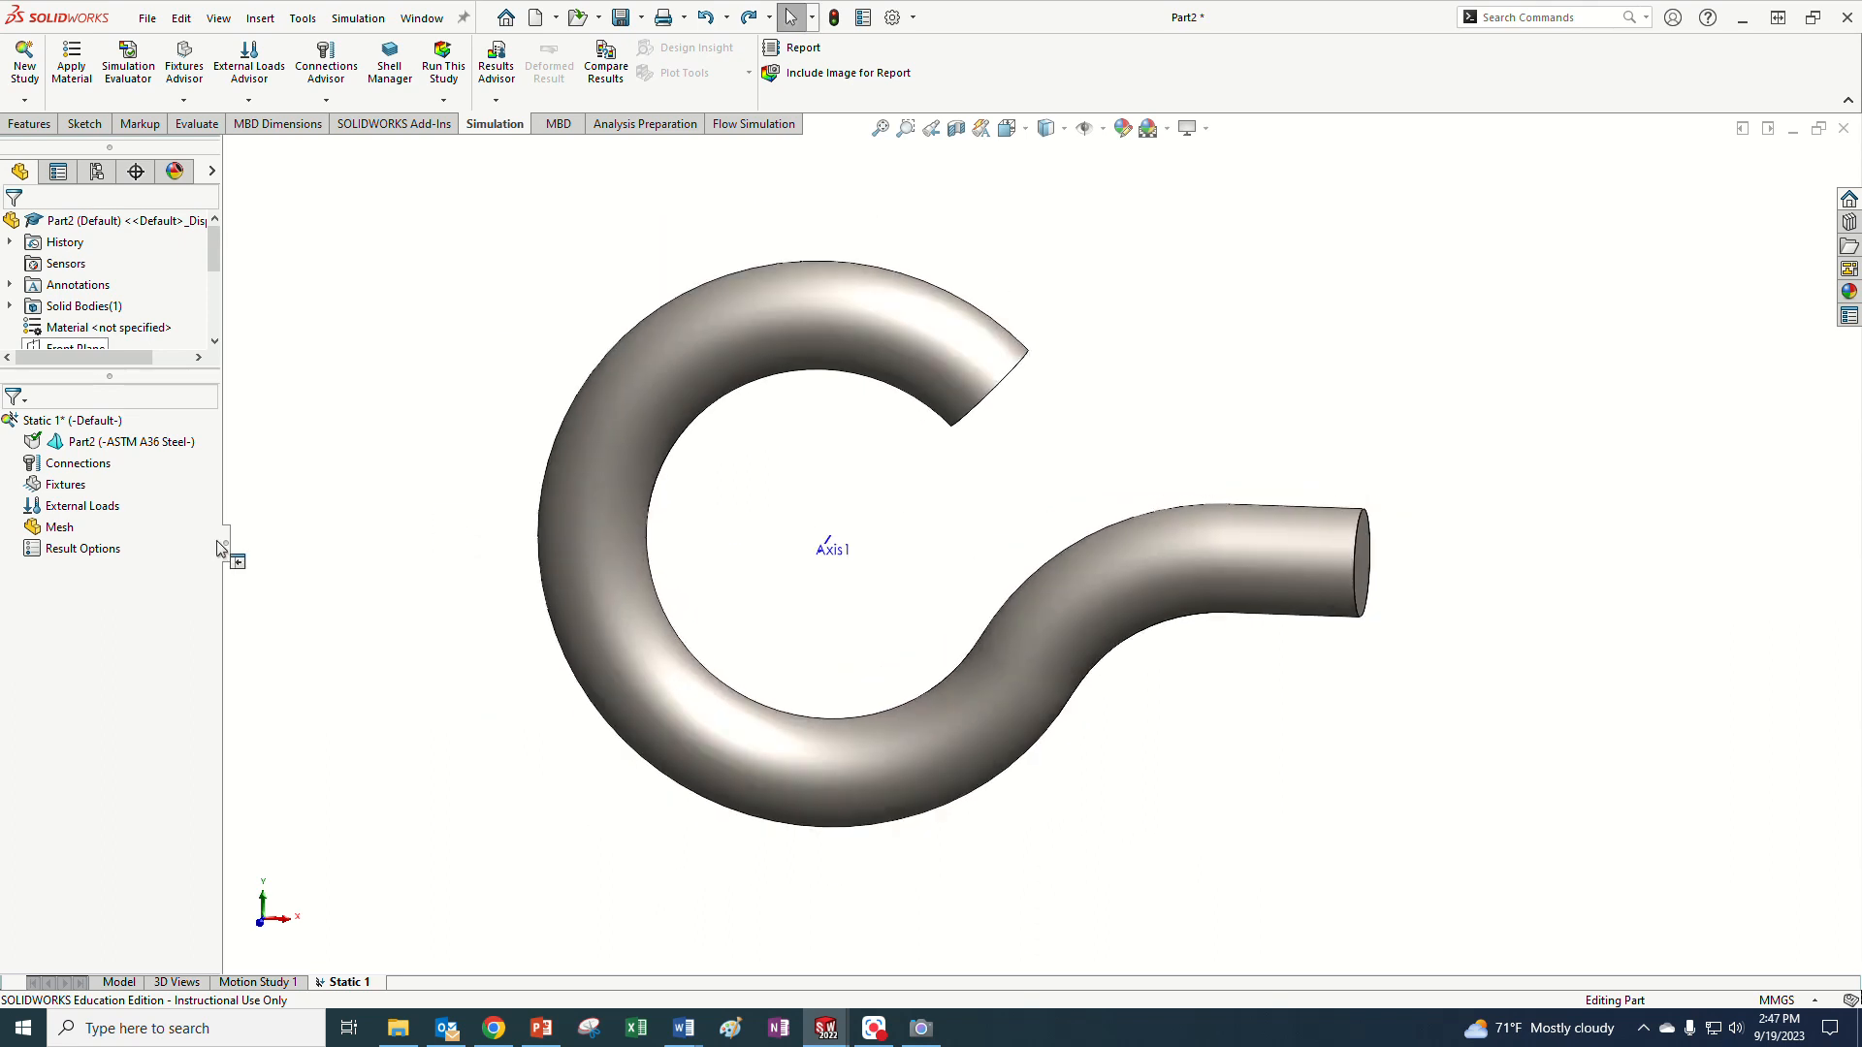
left_click(40, 467)
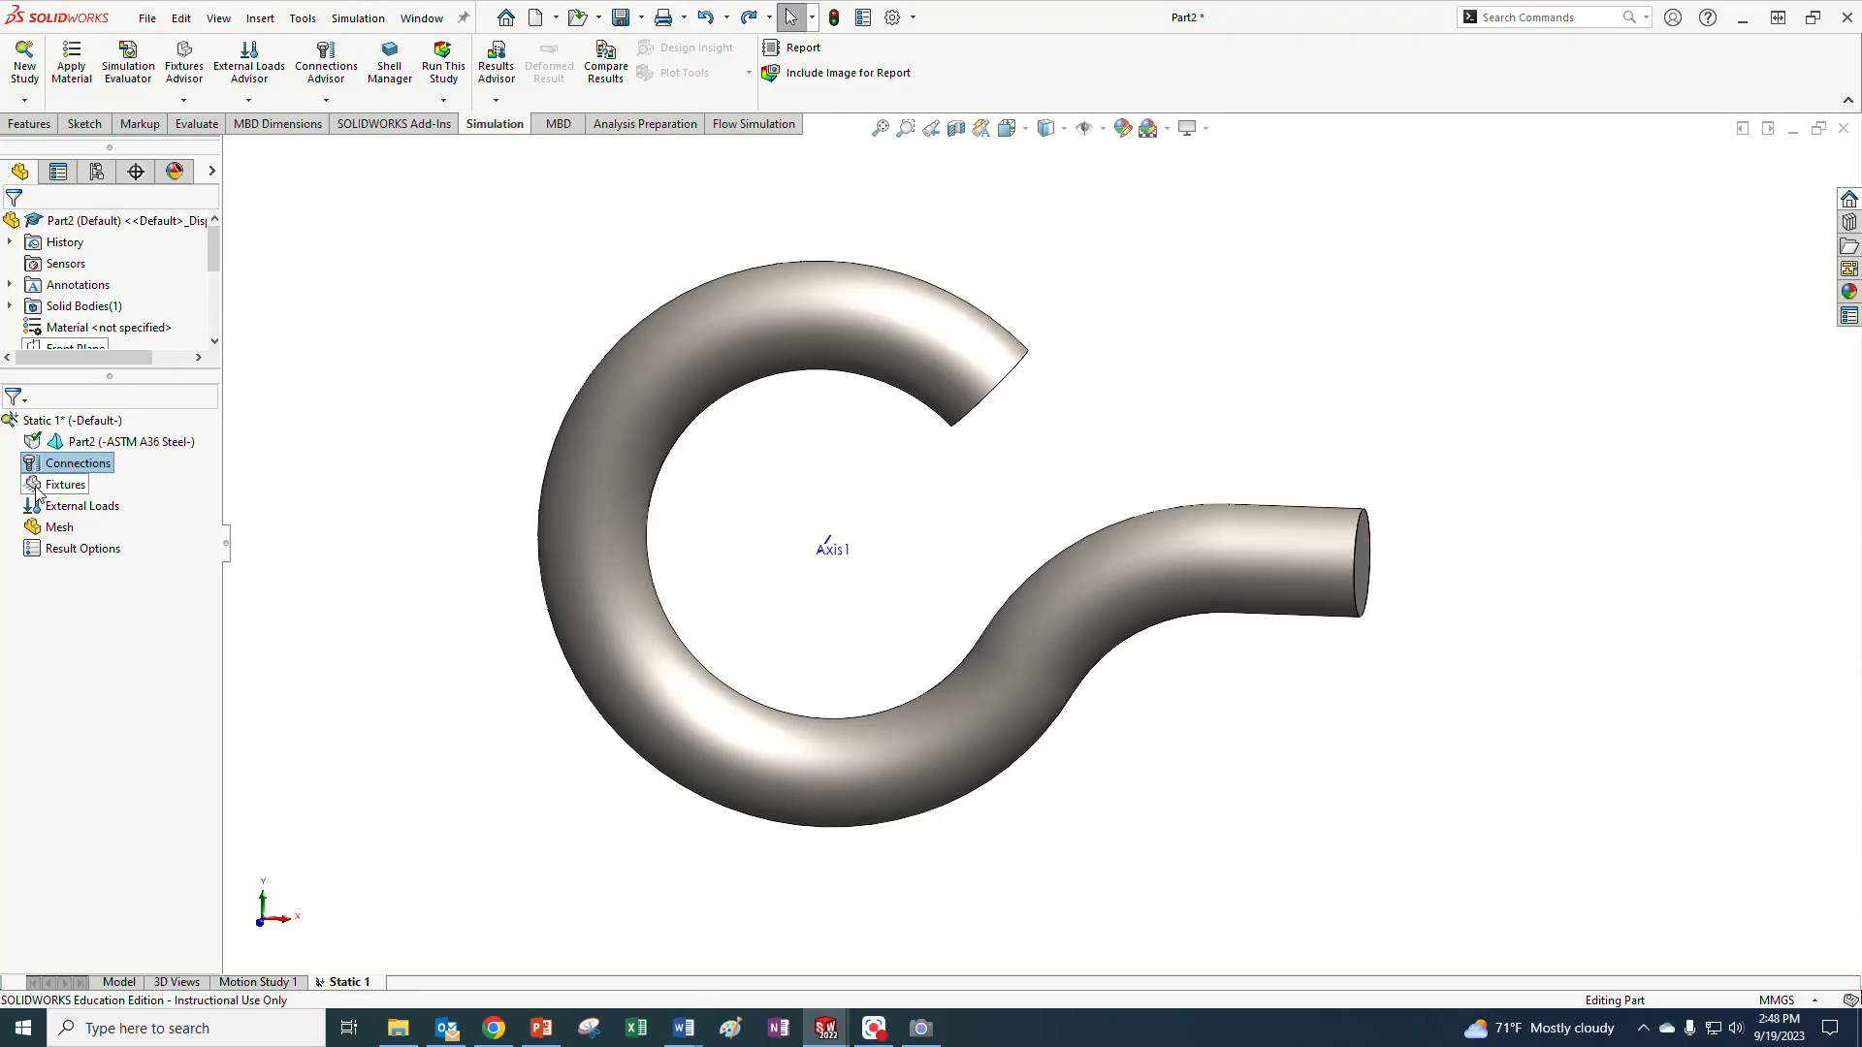
left_click(39, 491)
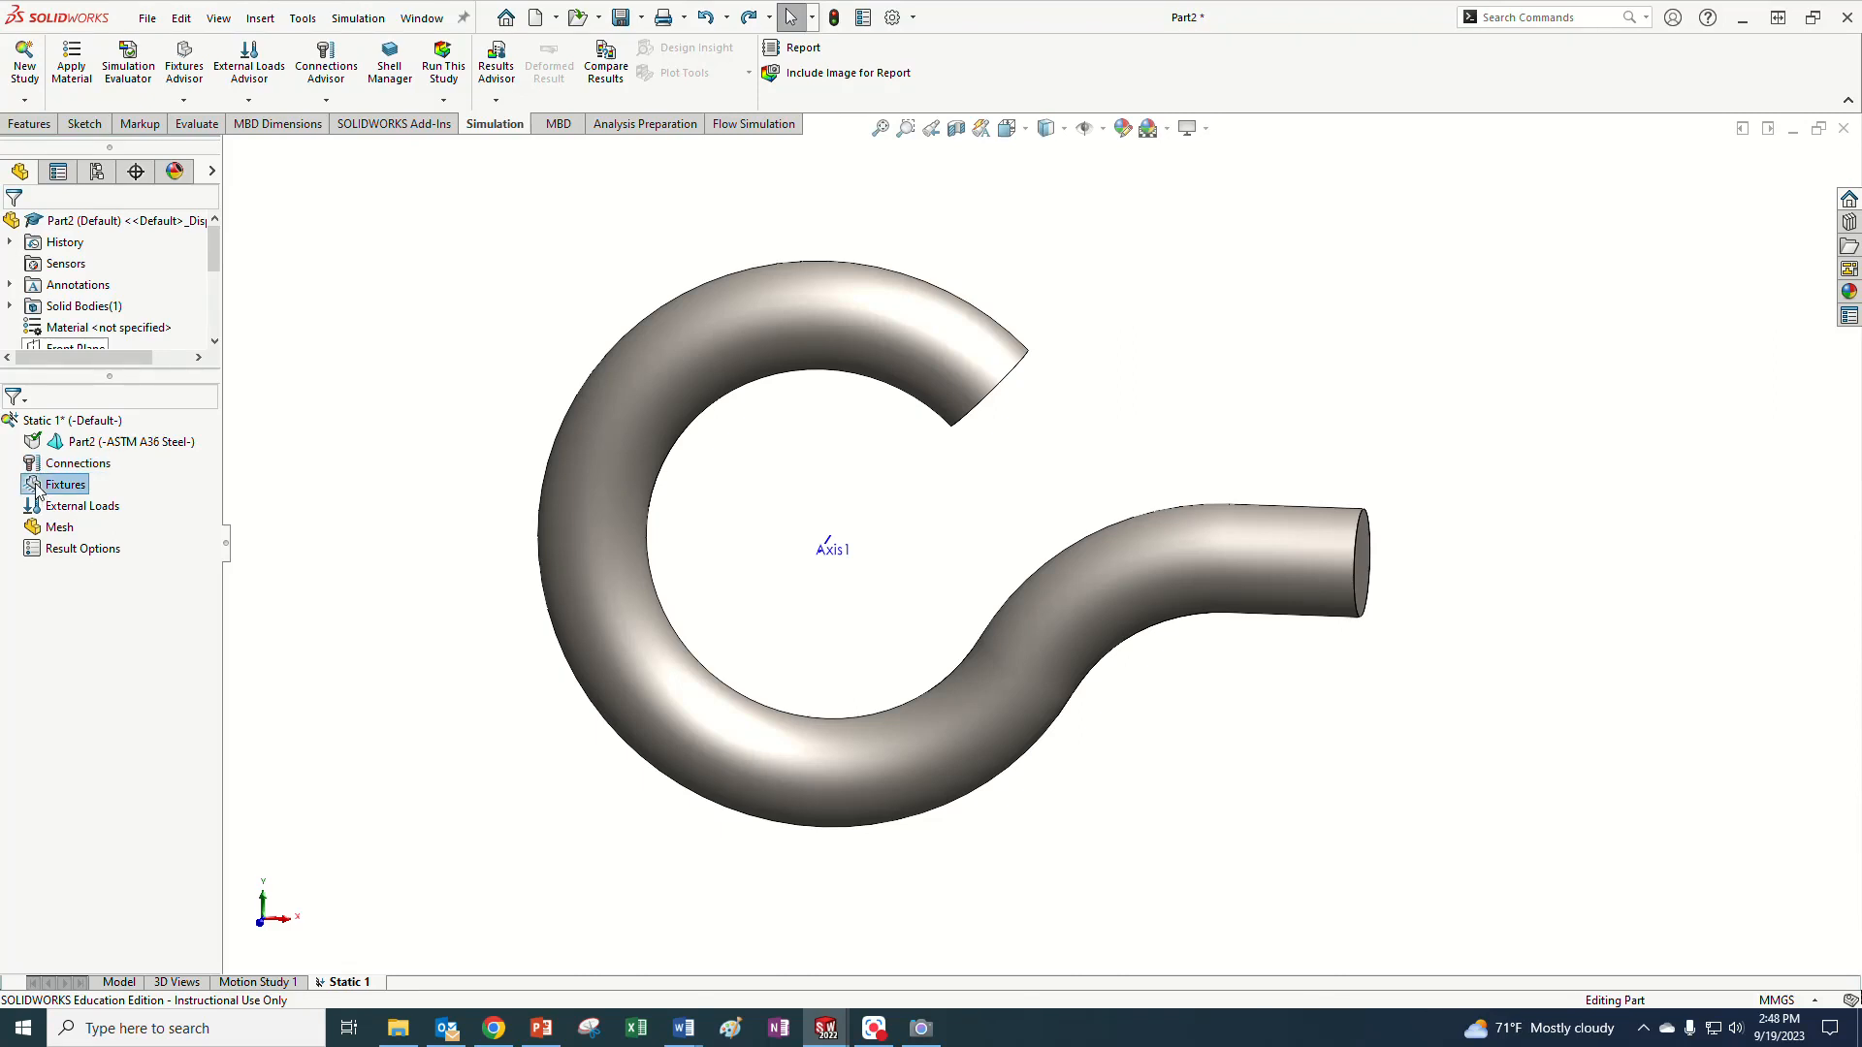
right_click(37, 489)
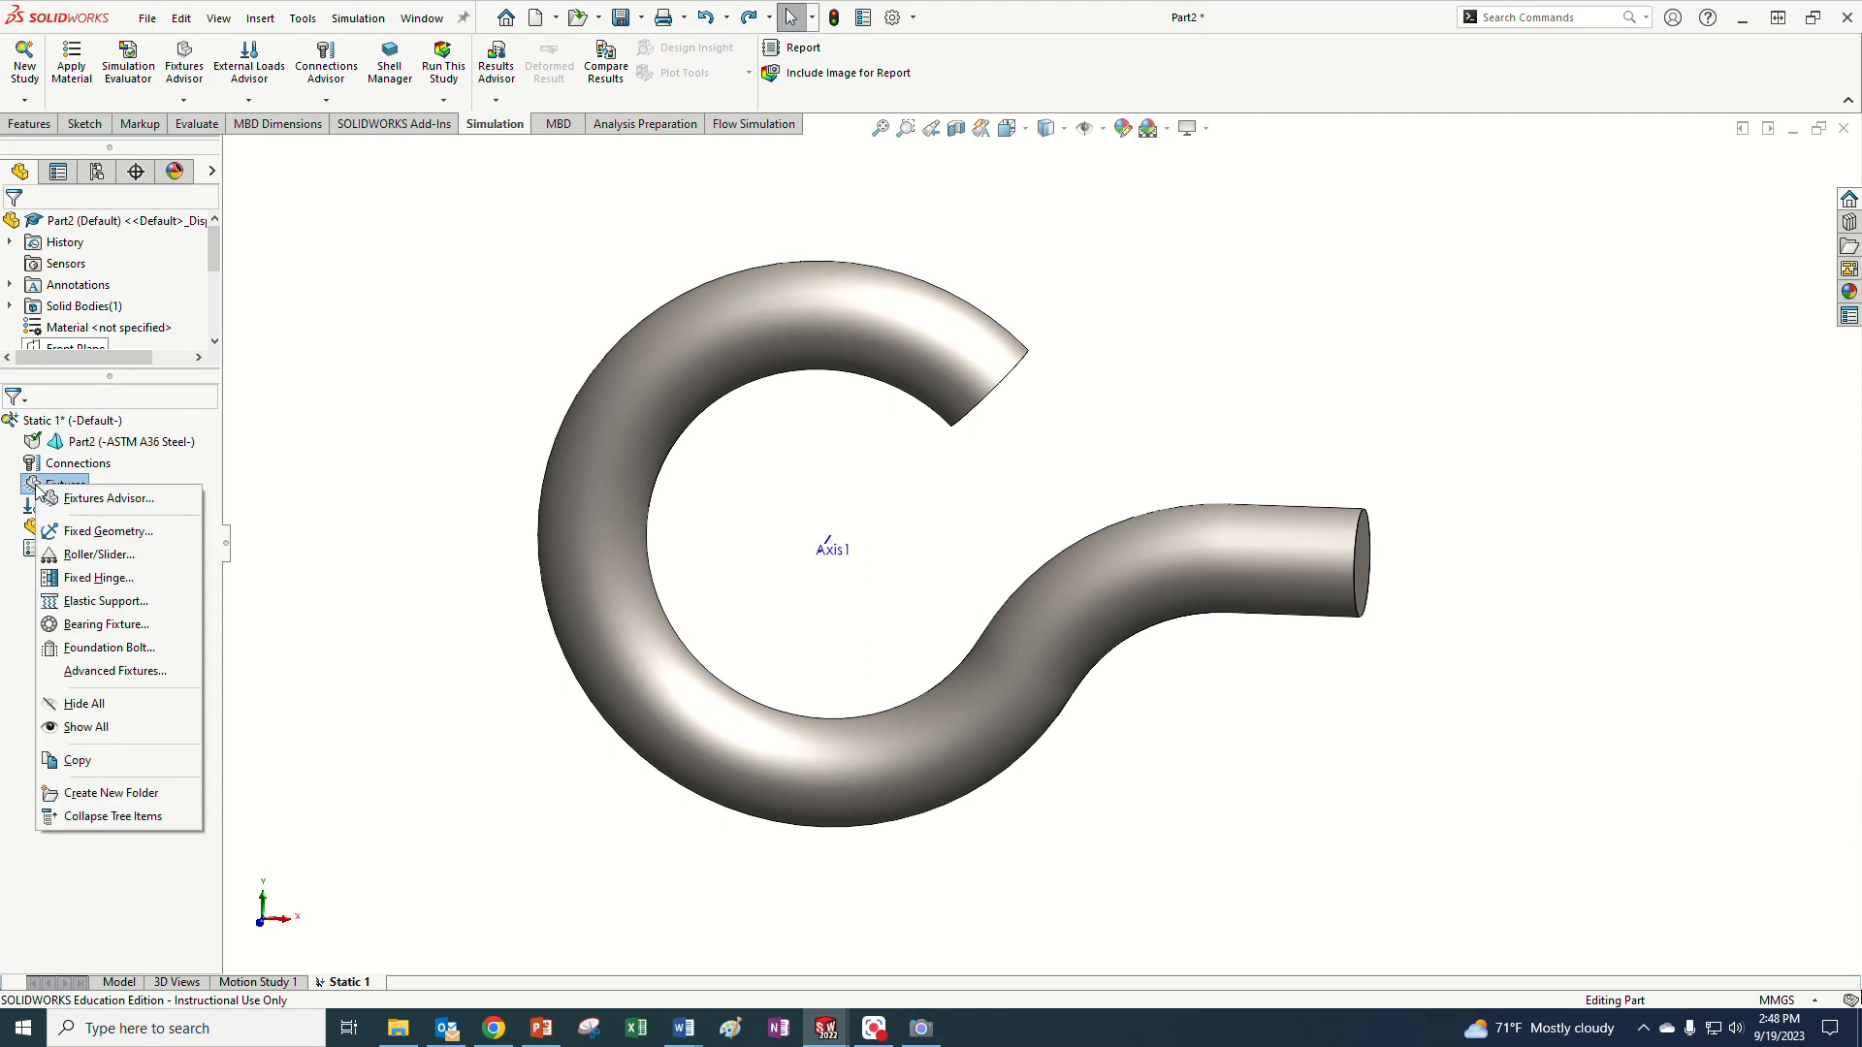
left_click(94, 532)
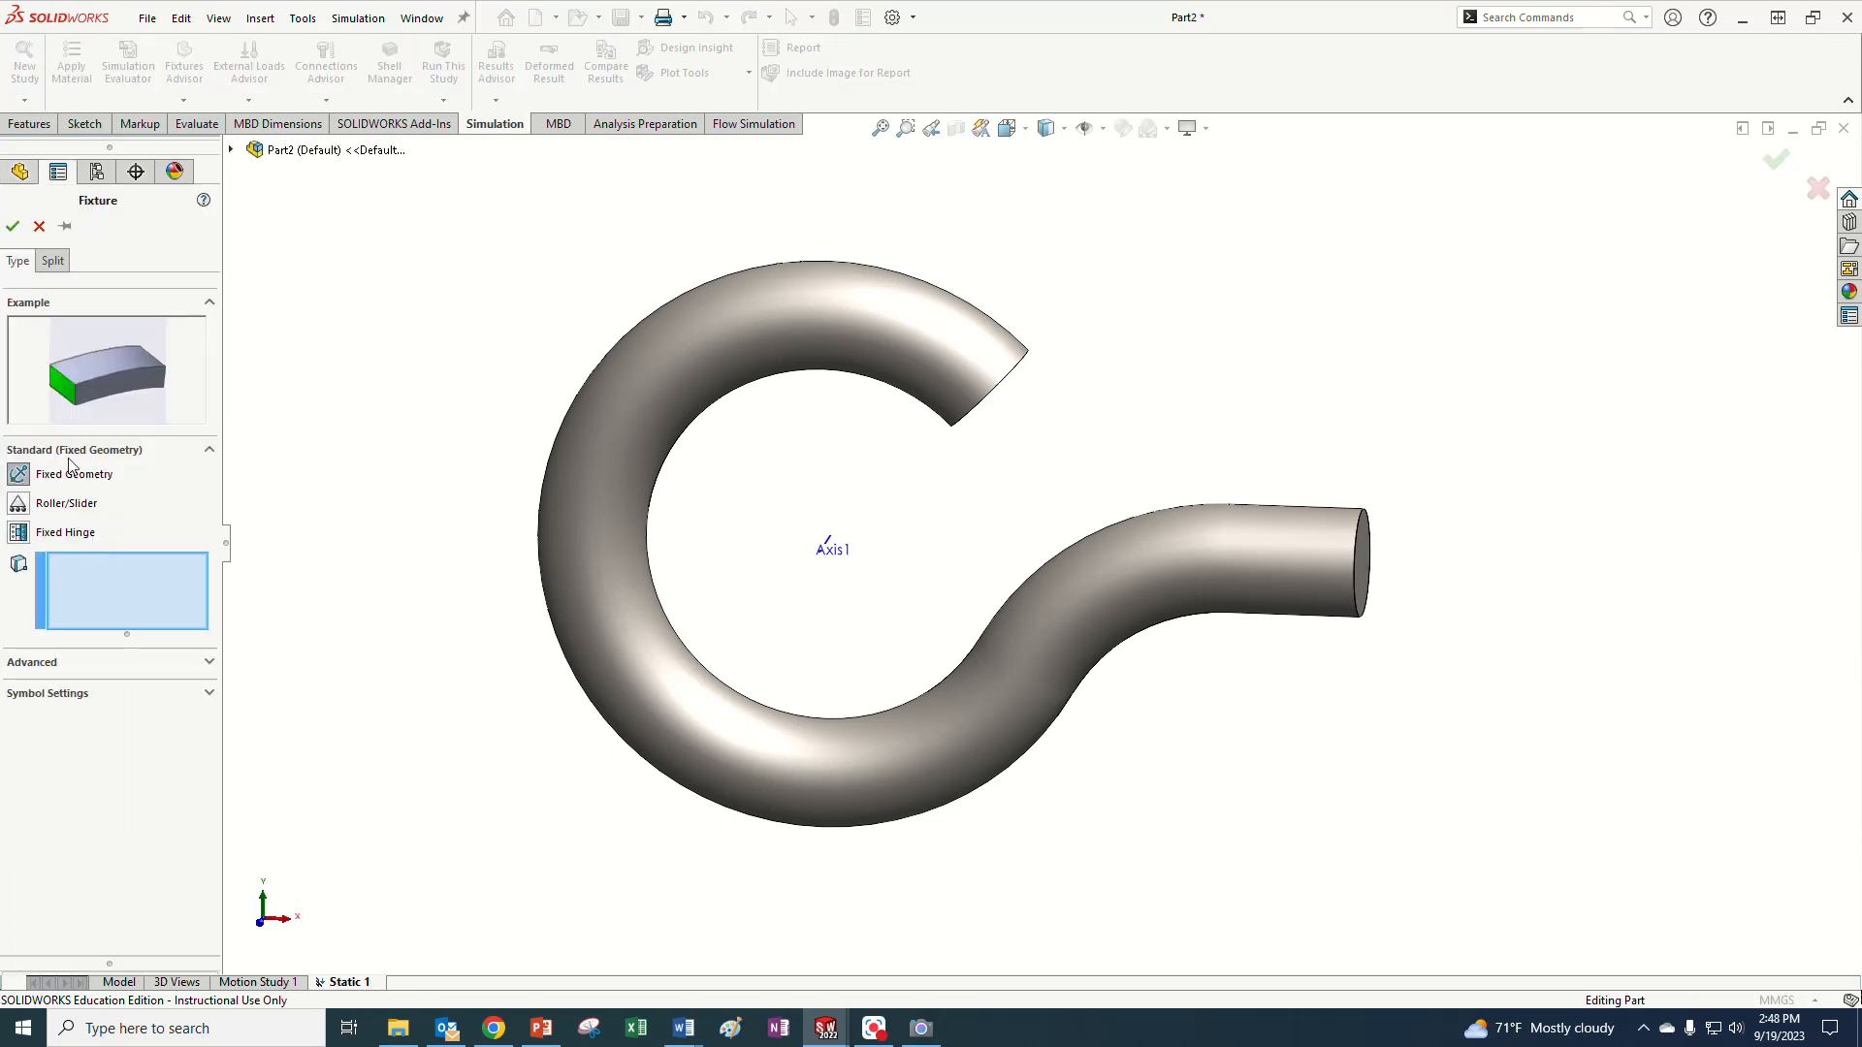
left_click(1326, 580)
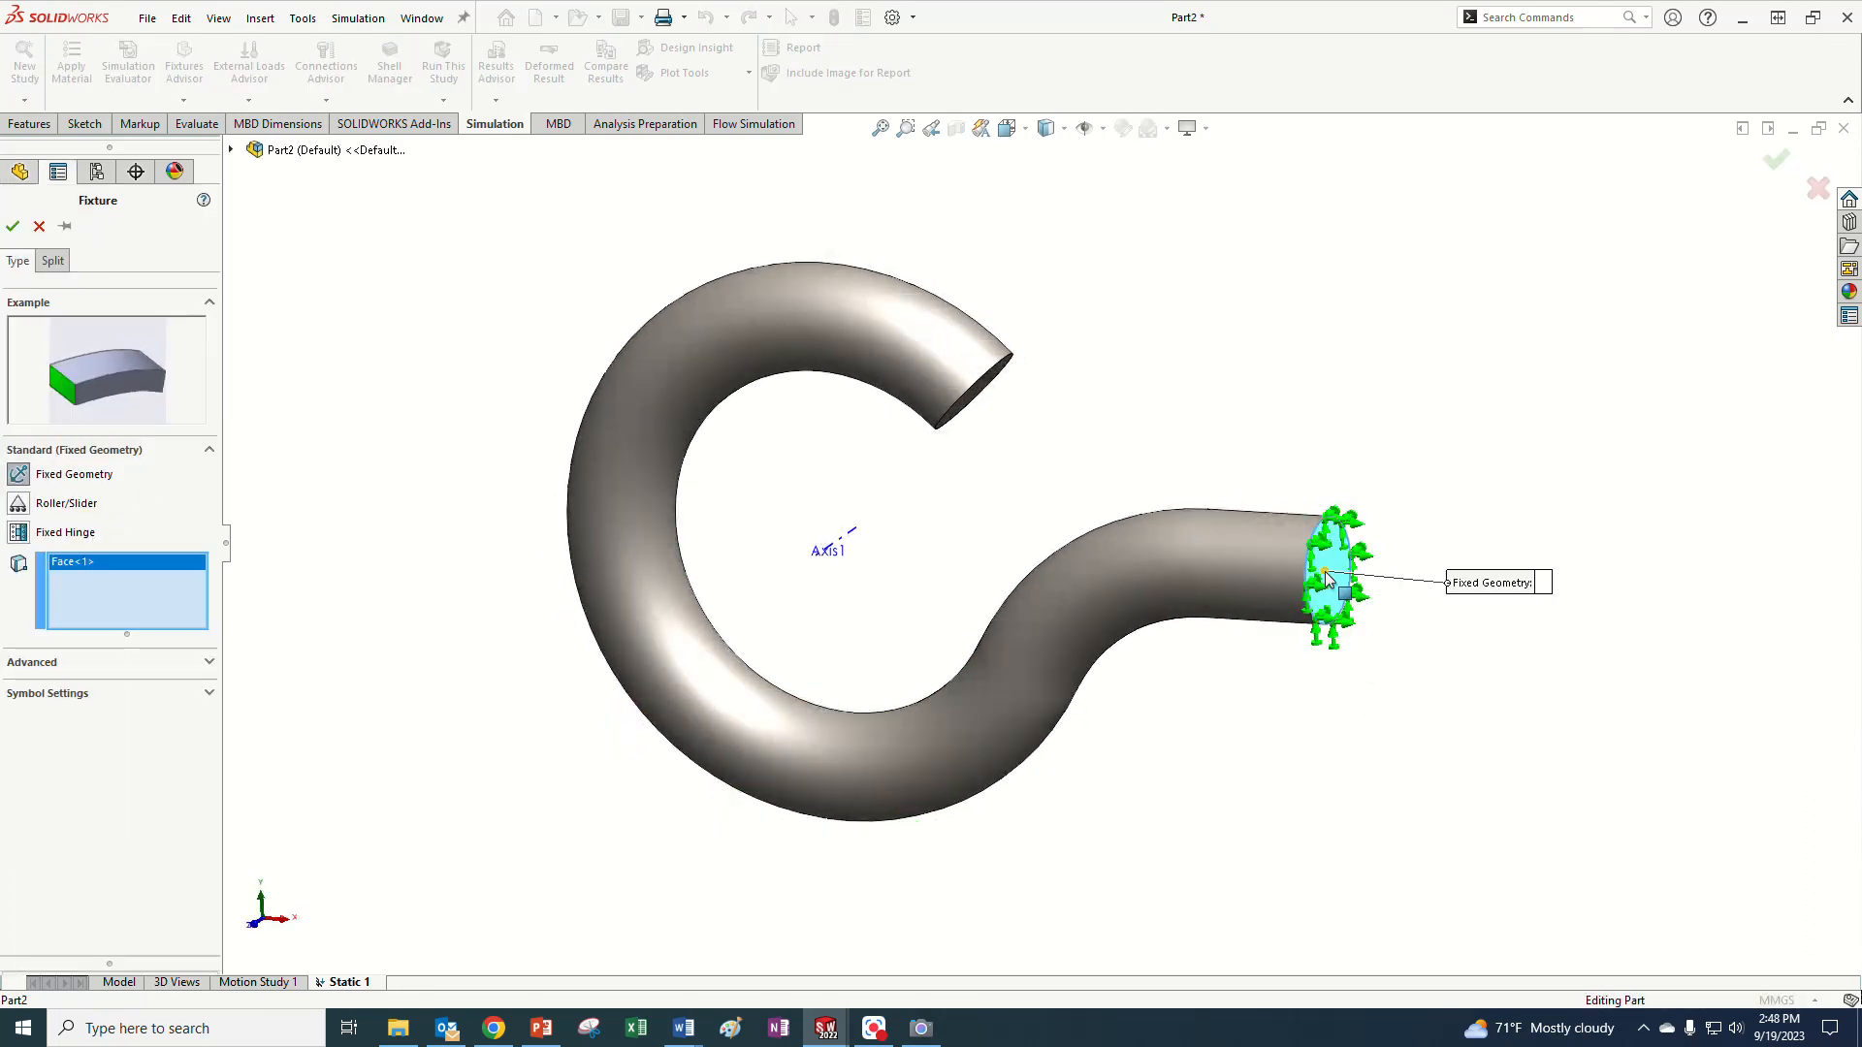
middle_click_drag(1064, 753, 1125, 756)
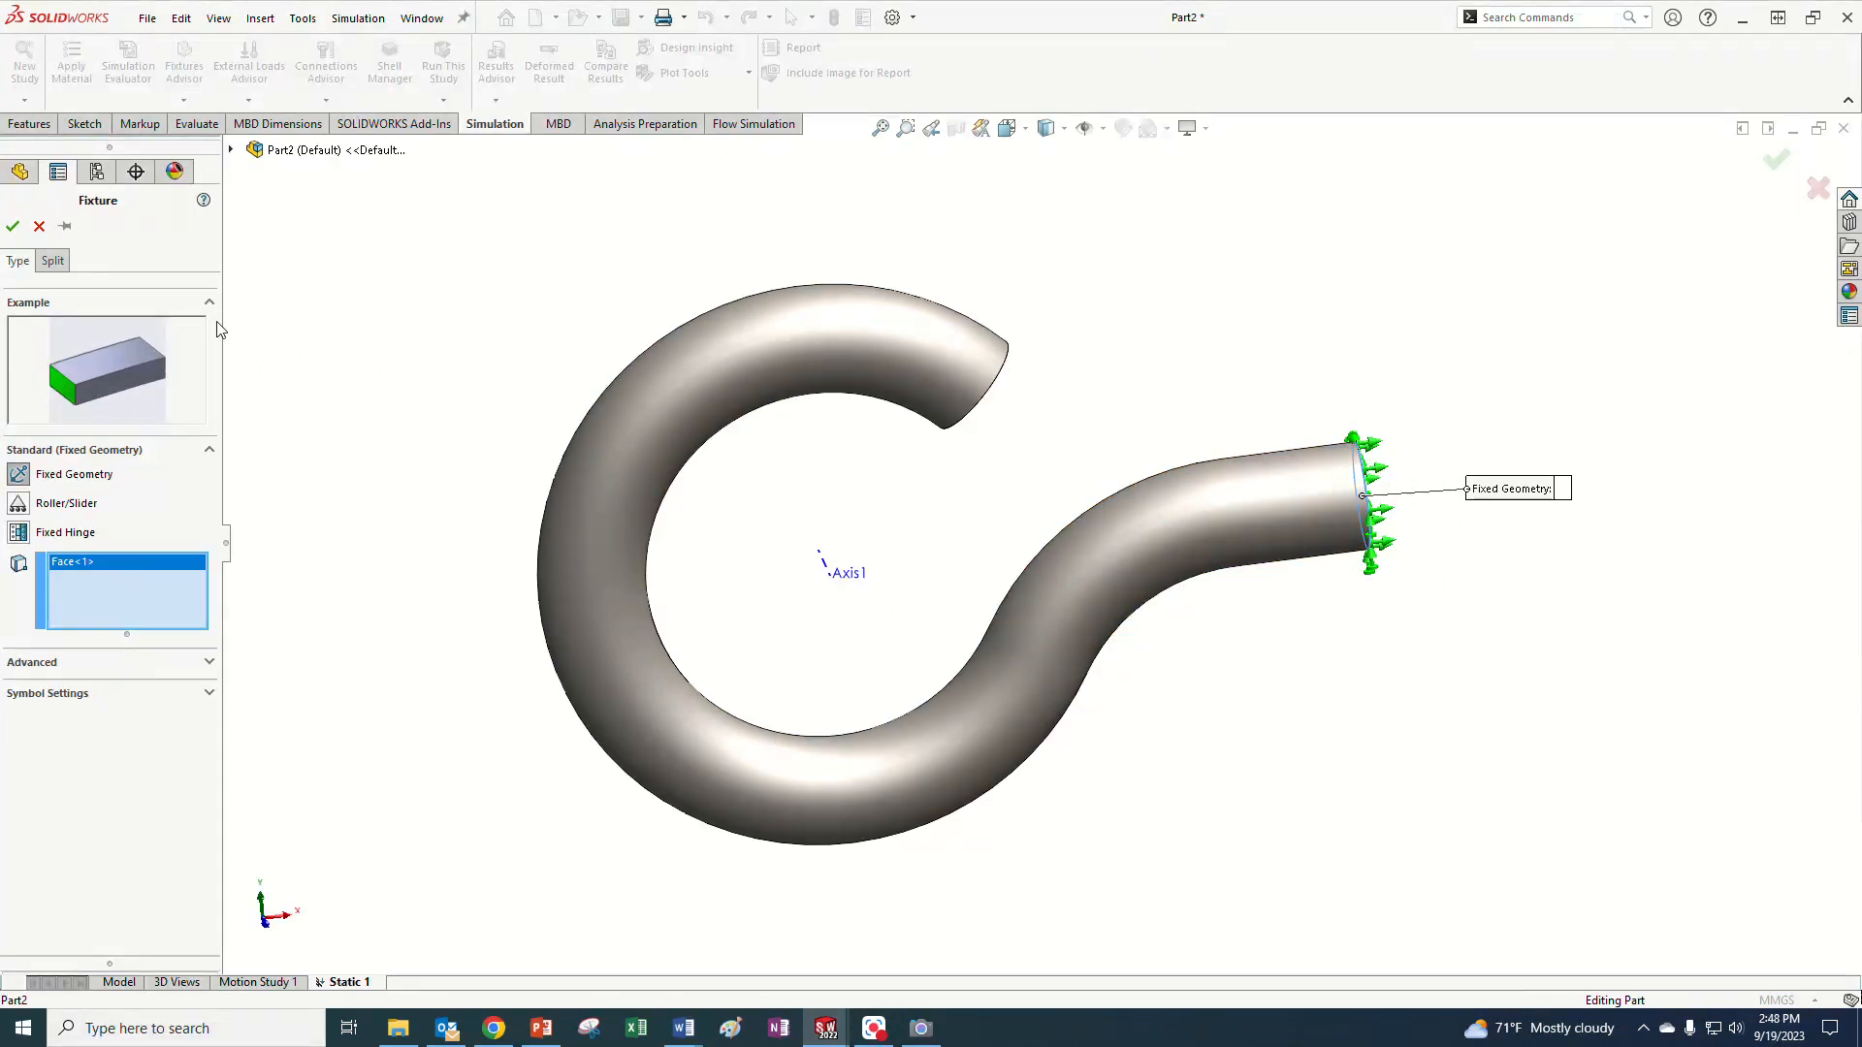
left_click(12, 229)
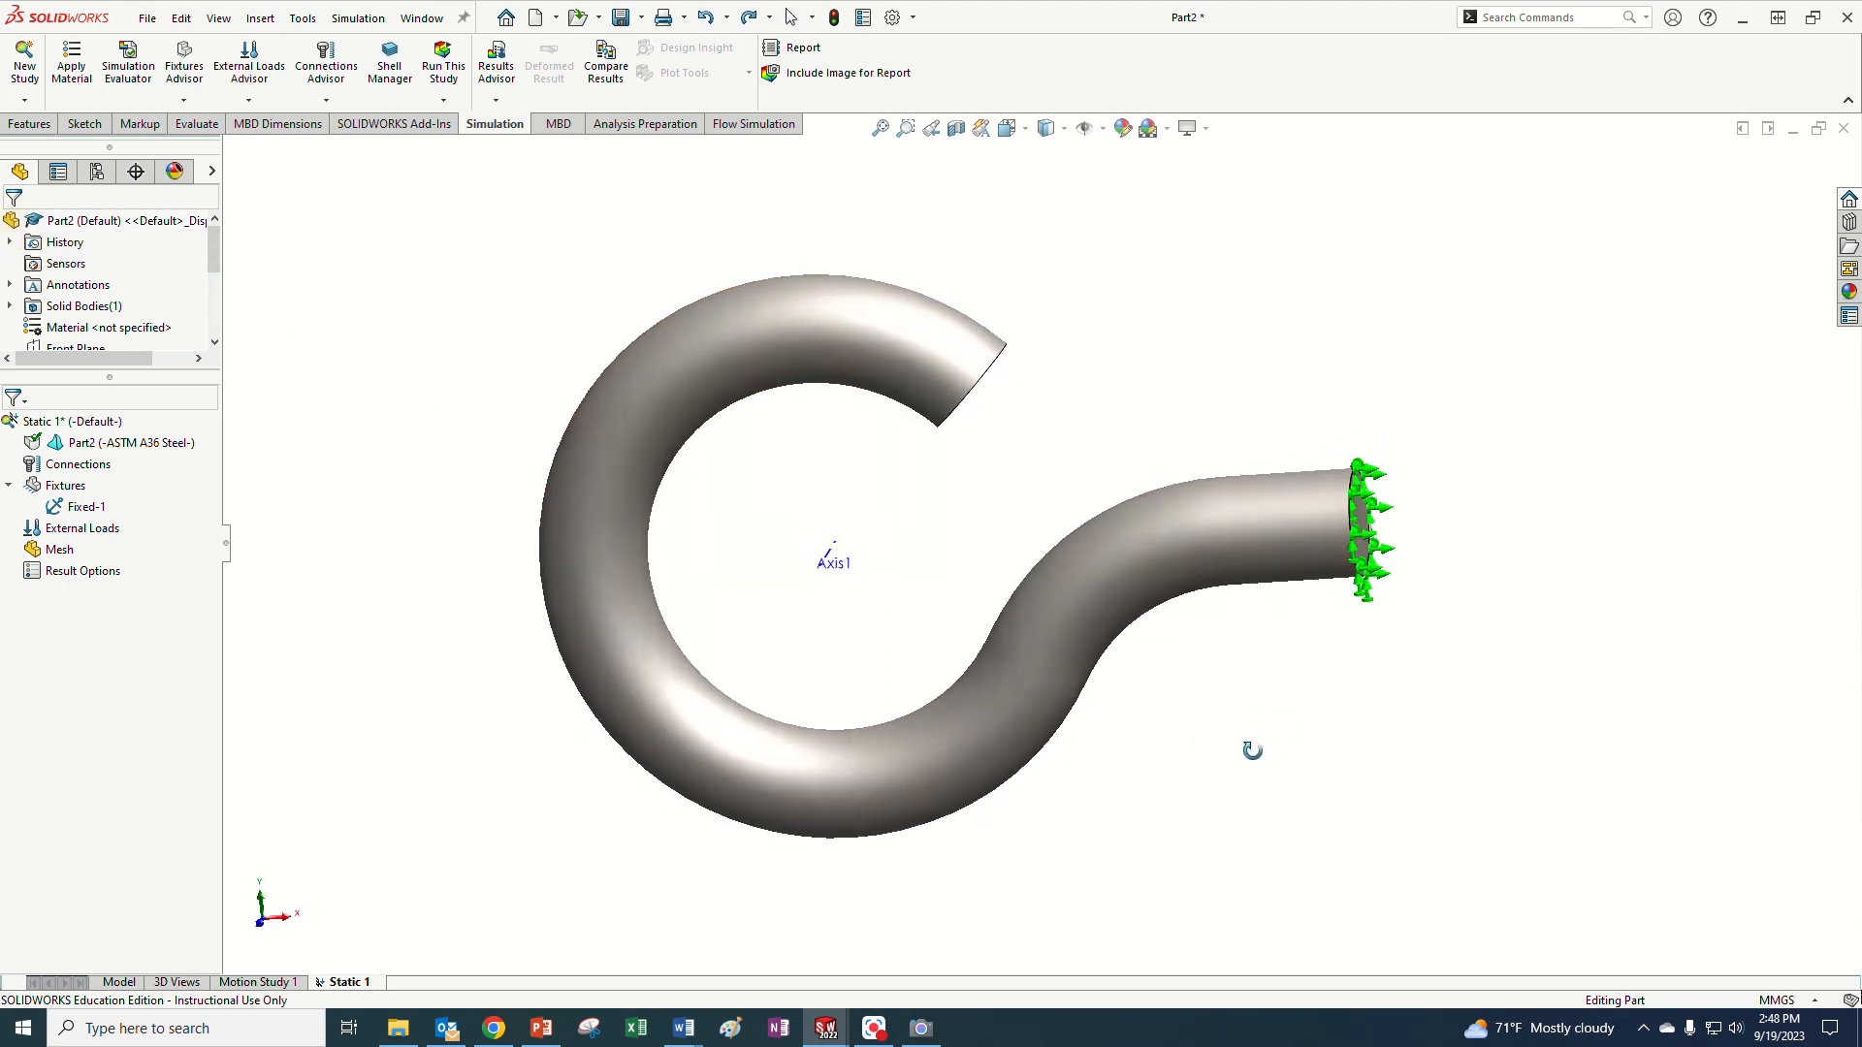
- Begin a force load on the circular split-line edge of the hook opposite the shank
left_click(56, 535)
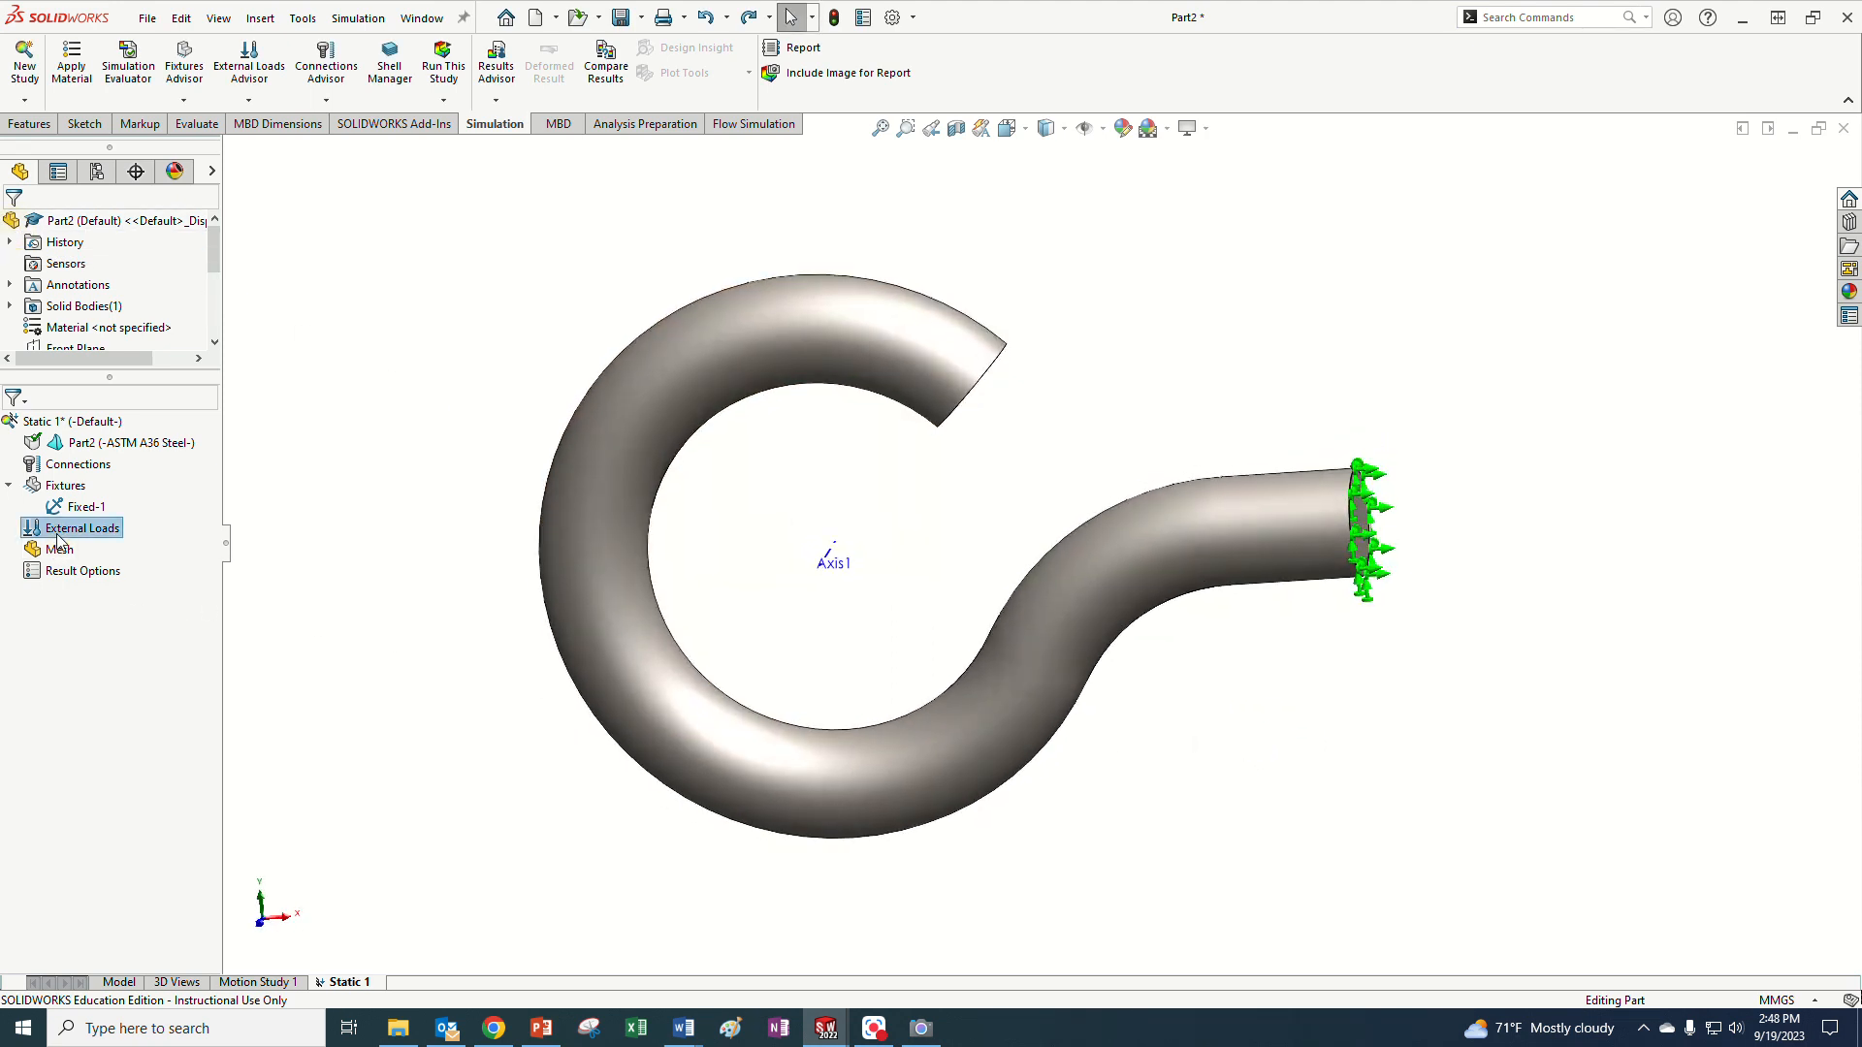
right_click(58, 540)
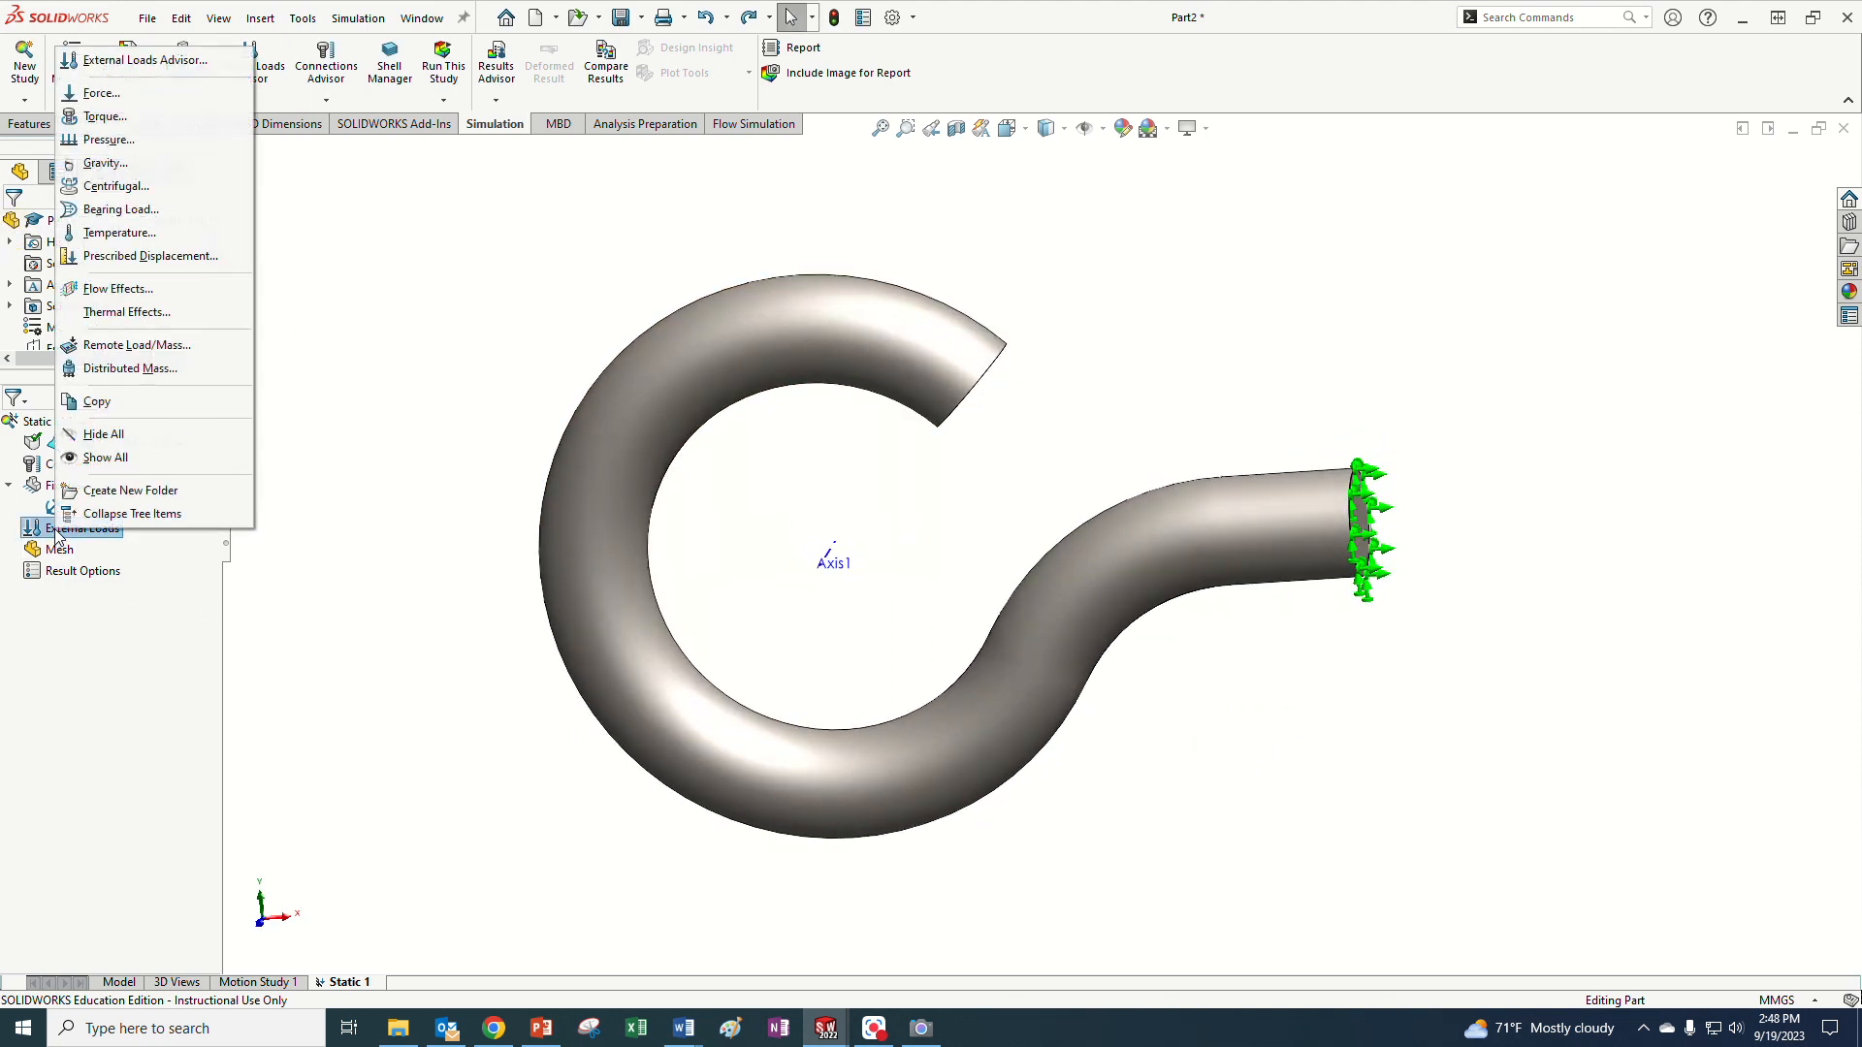
left_click(103, 94)
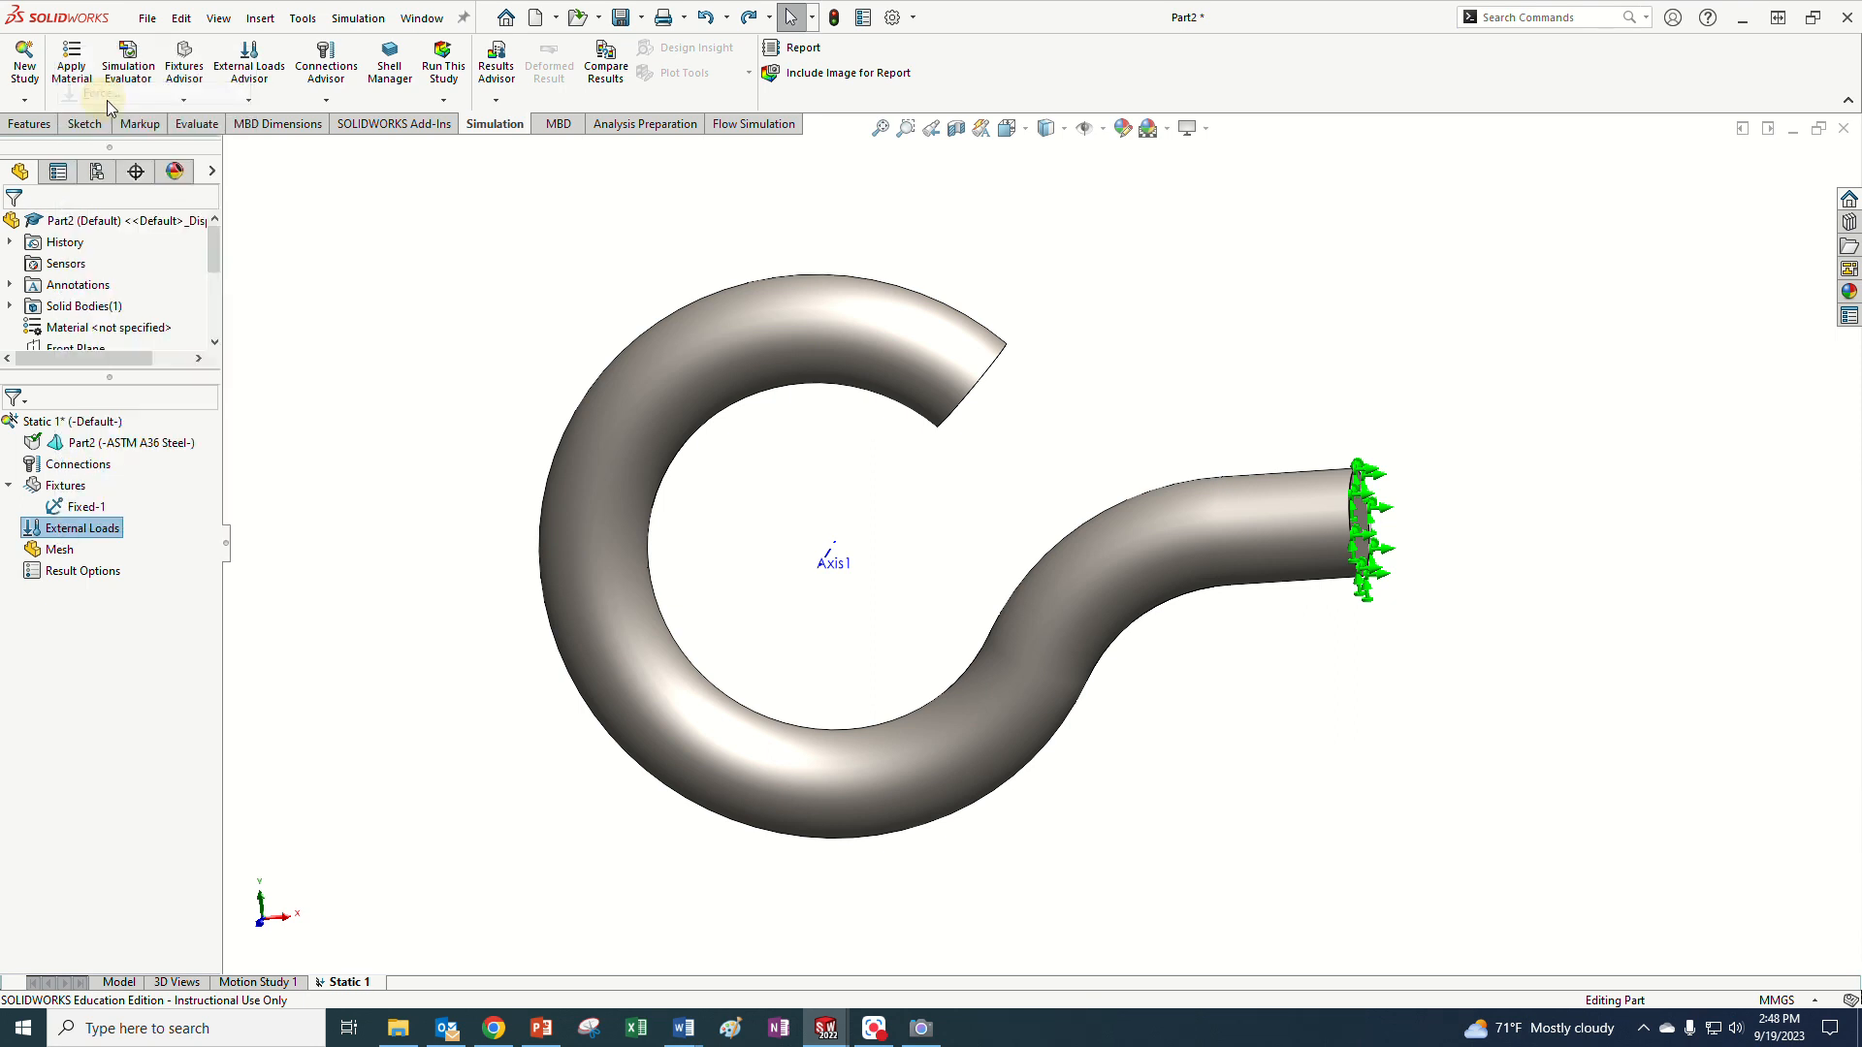
middle_click_drag(873, 677, 747, 565)
scroll(653, 558, "down", 5)
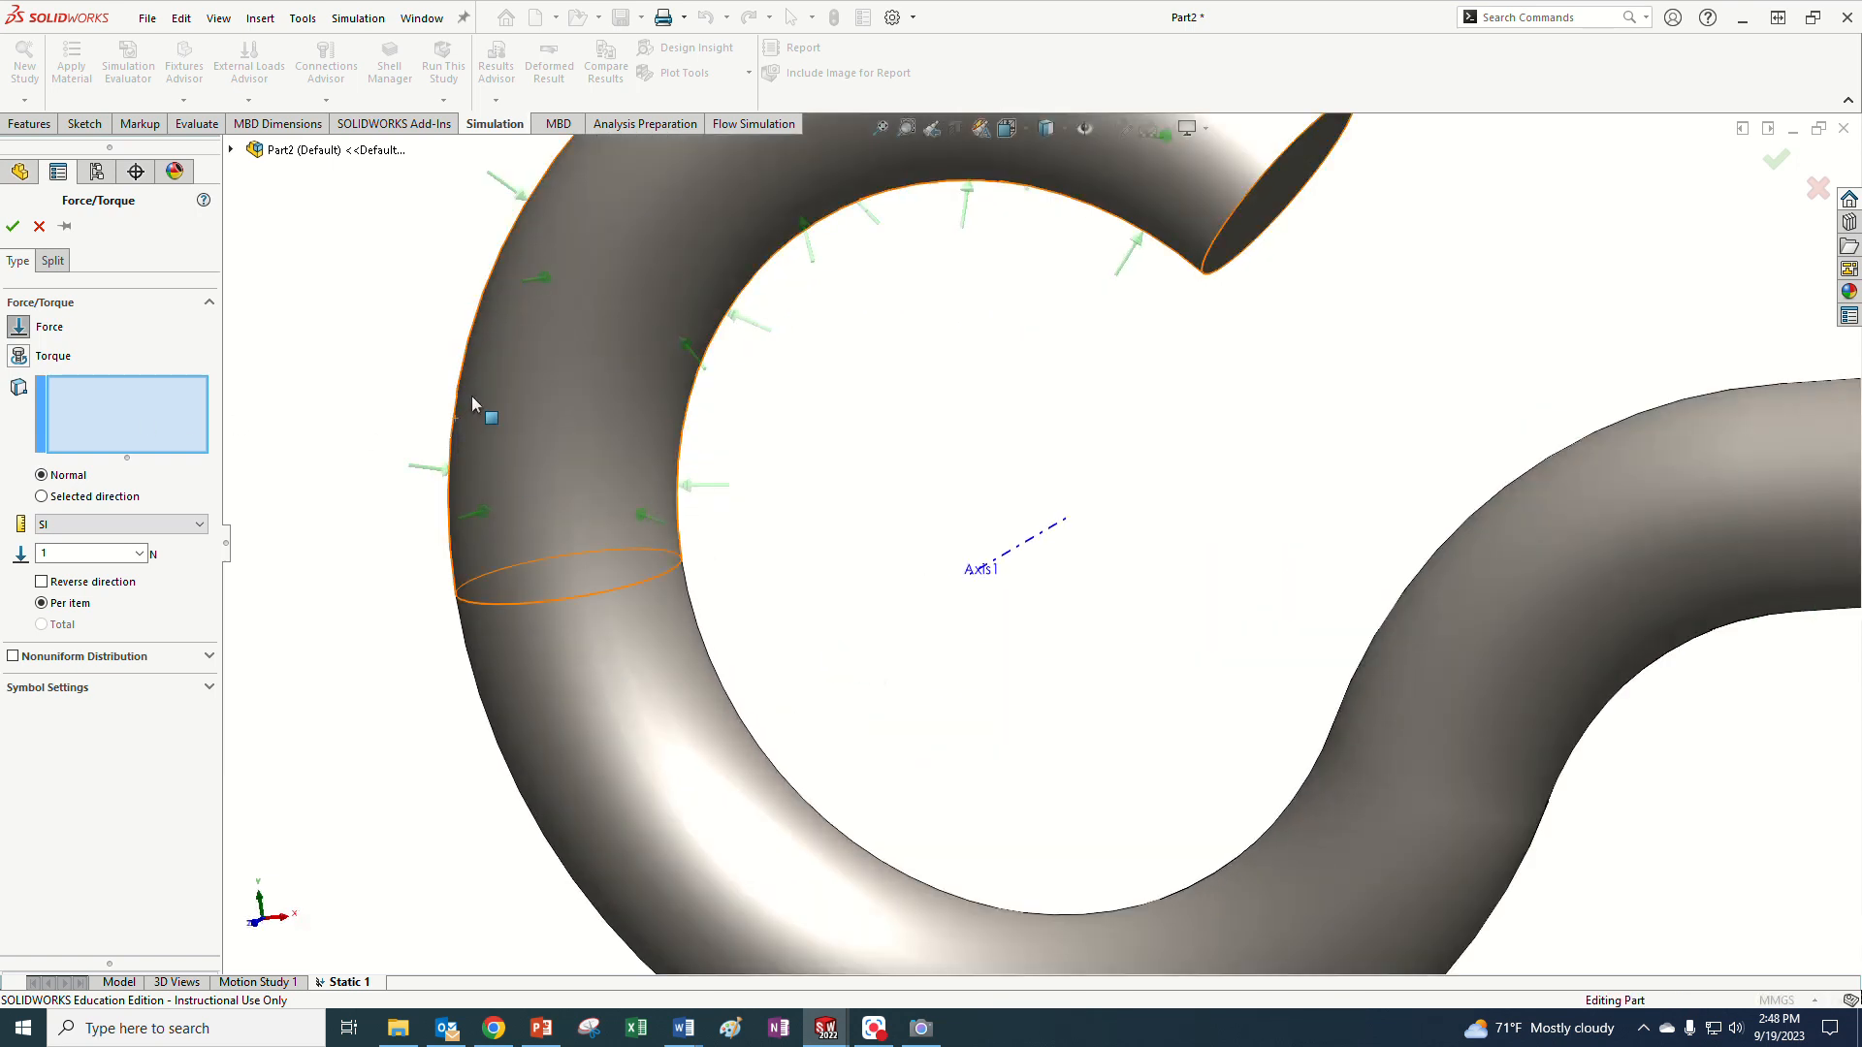
left_click(648, 580)
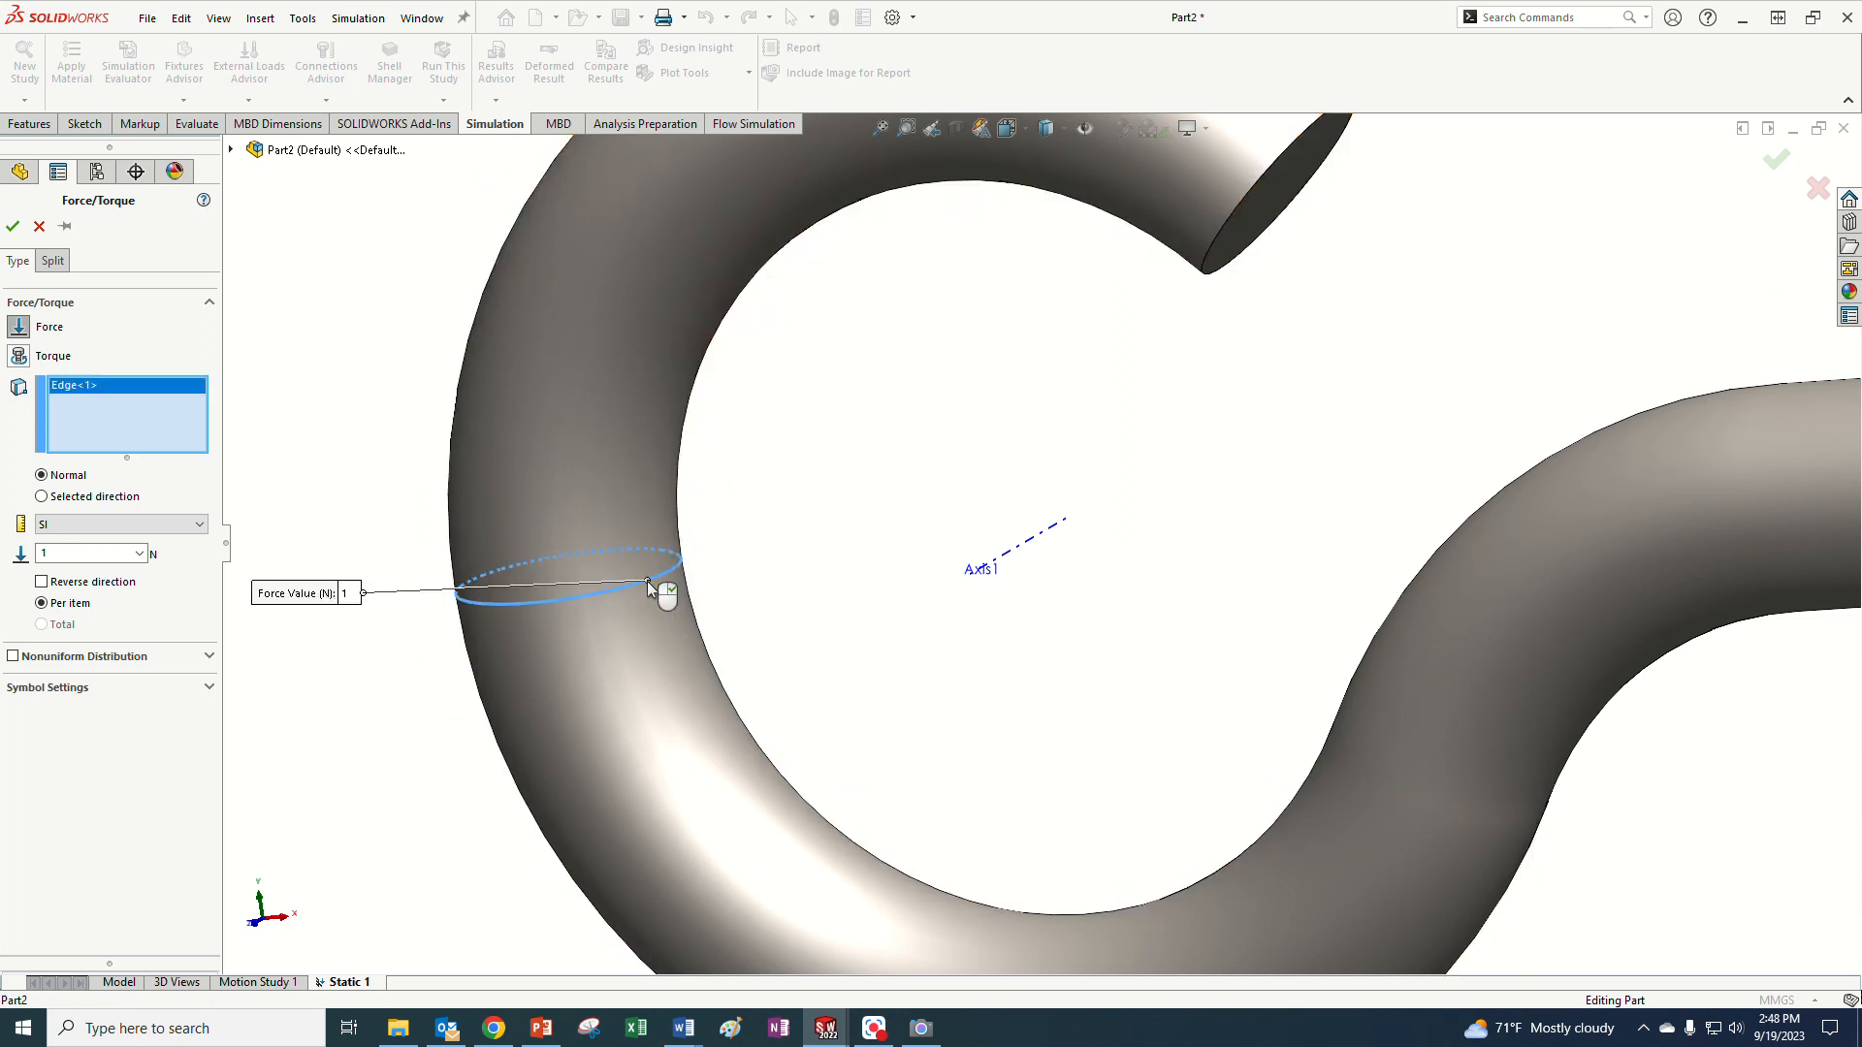
scroll(887, 651, "up", 3)
middle_click_drag(582, 659, 685, 579)
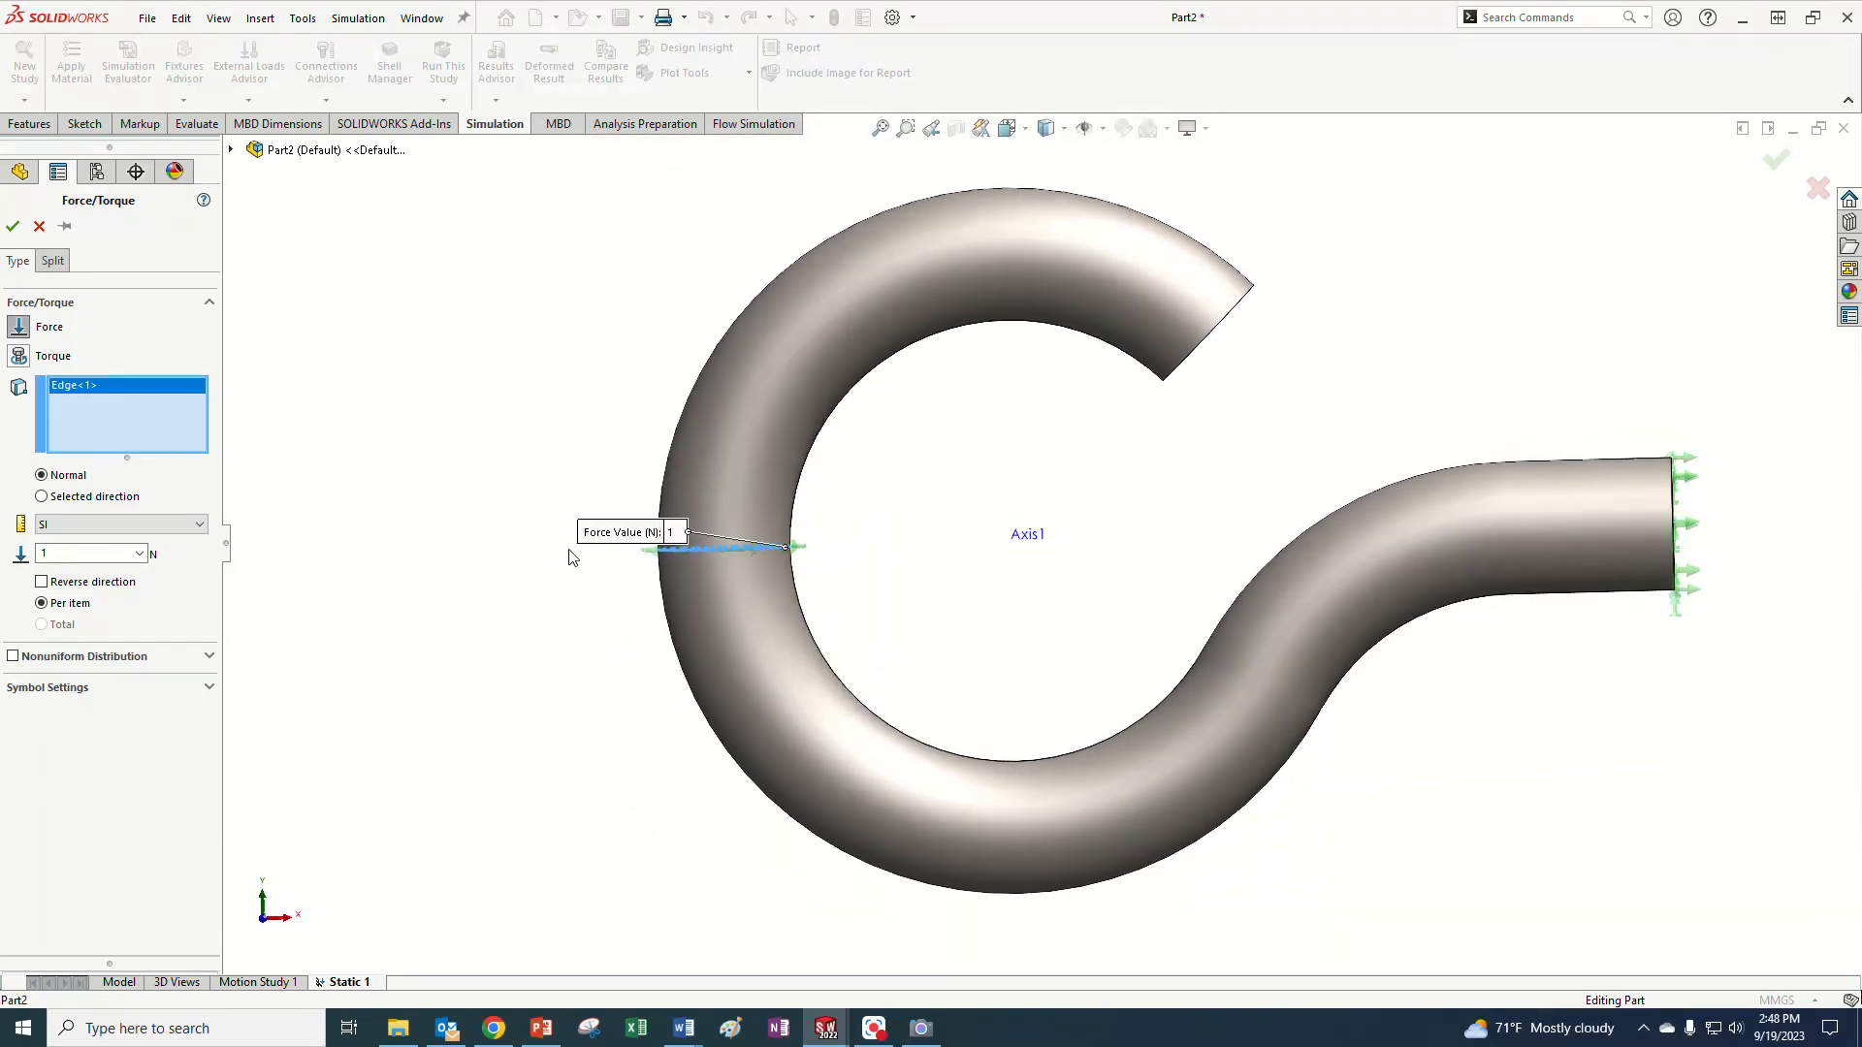
scroll(845, 569, "down", 2)
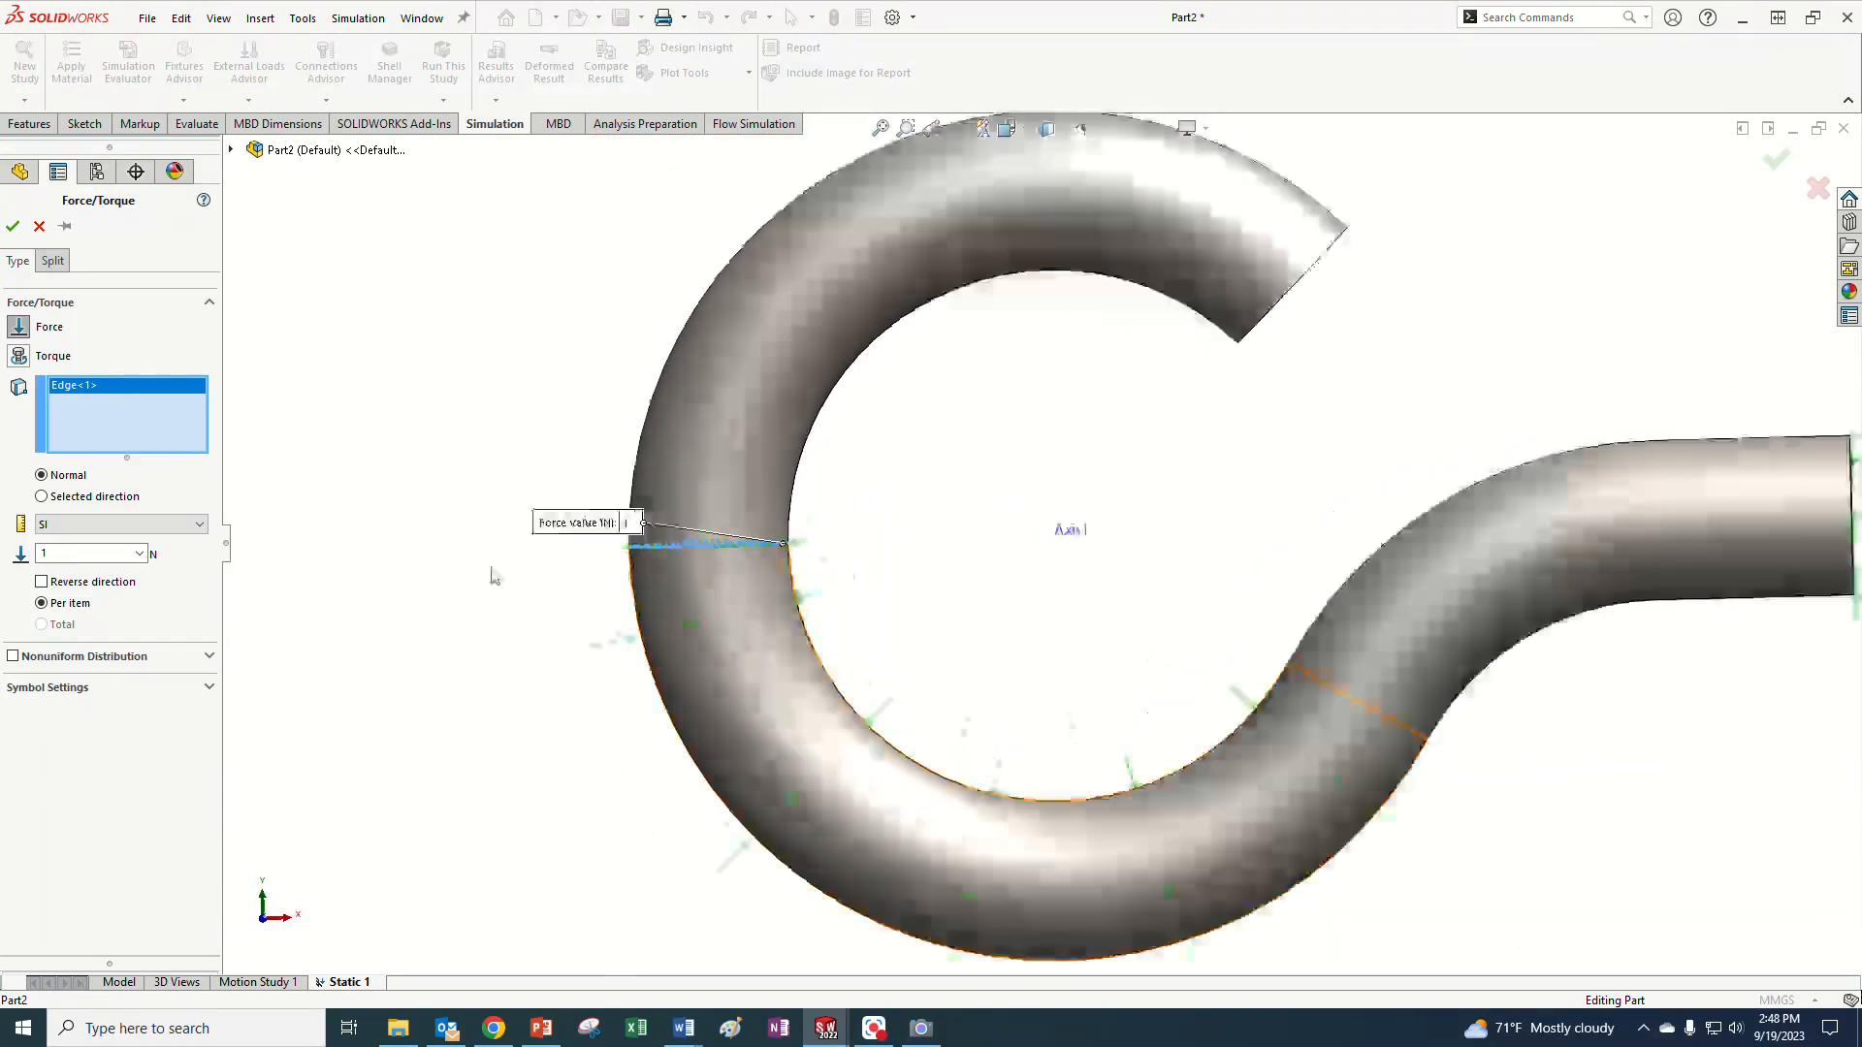
- Switch the force to a selected direction with the Top Plane as its reference
left_click(42, 497)
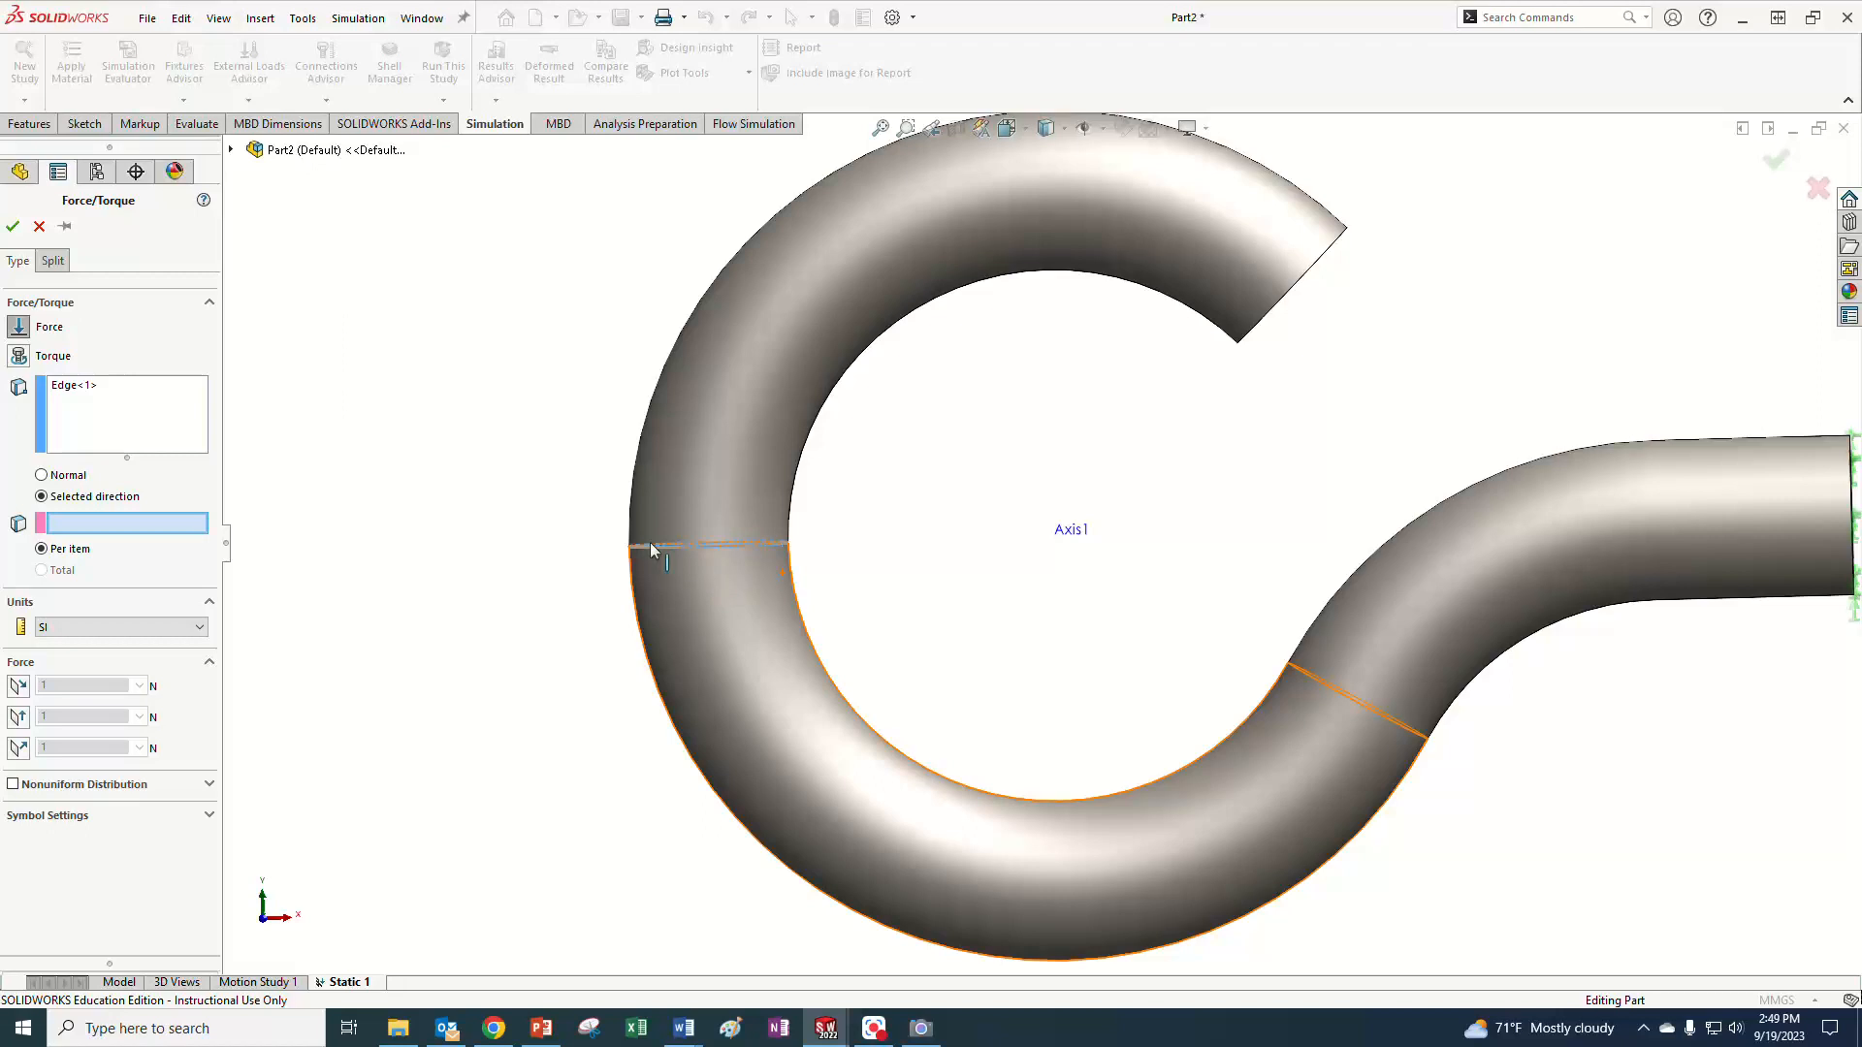
left_click(231, 149)
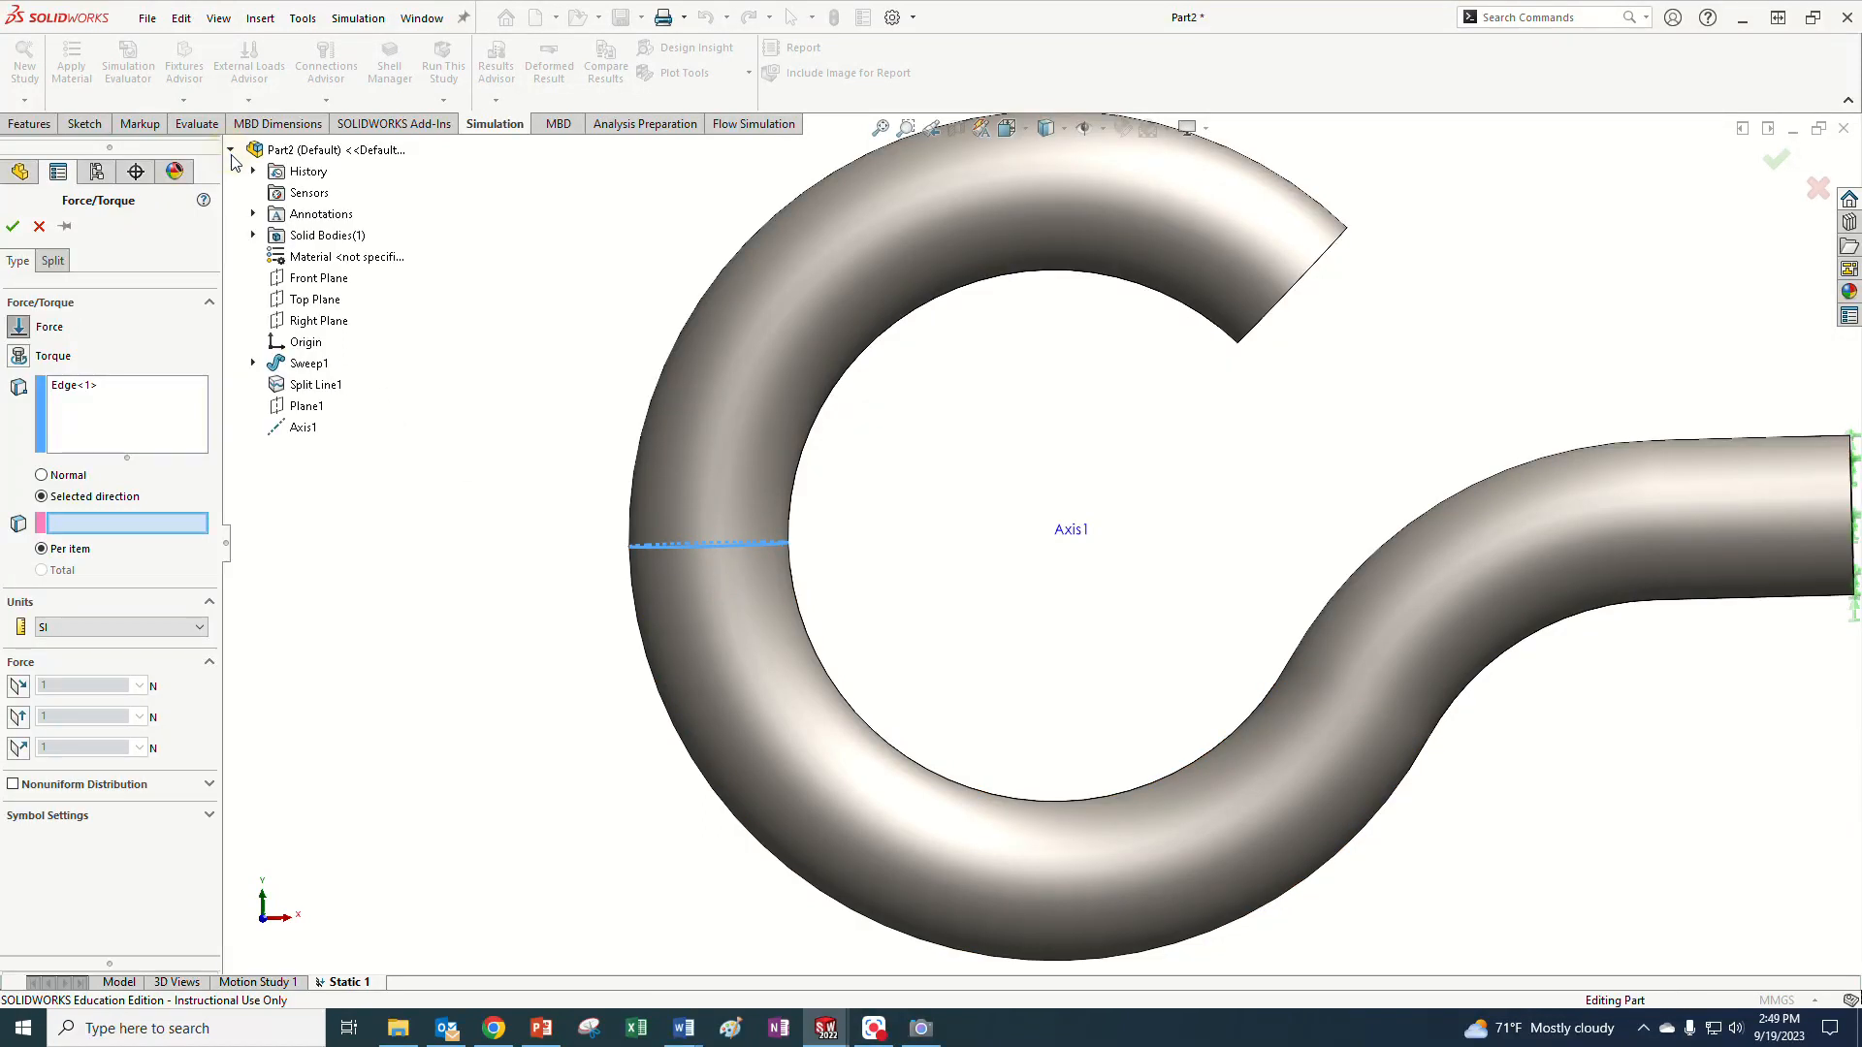
left_click(287, 303)
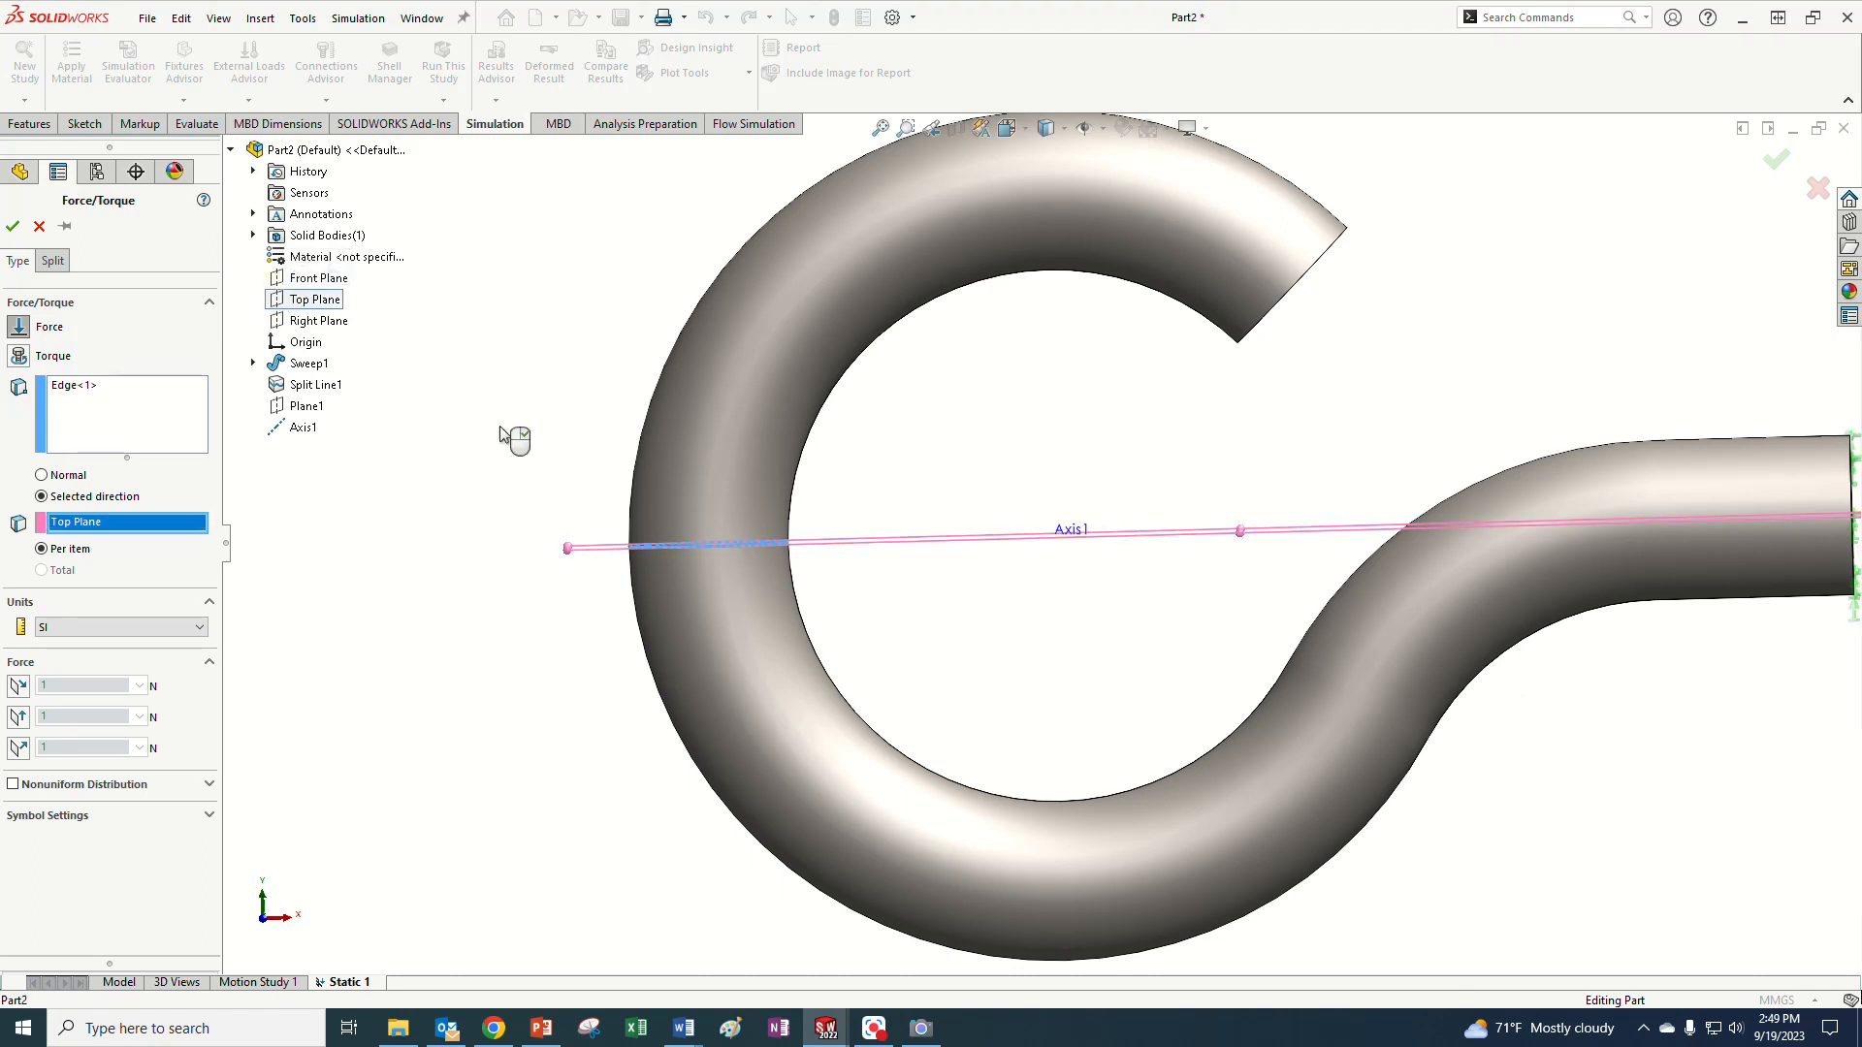
middle_click_drag(1031, 544, 917, 611)
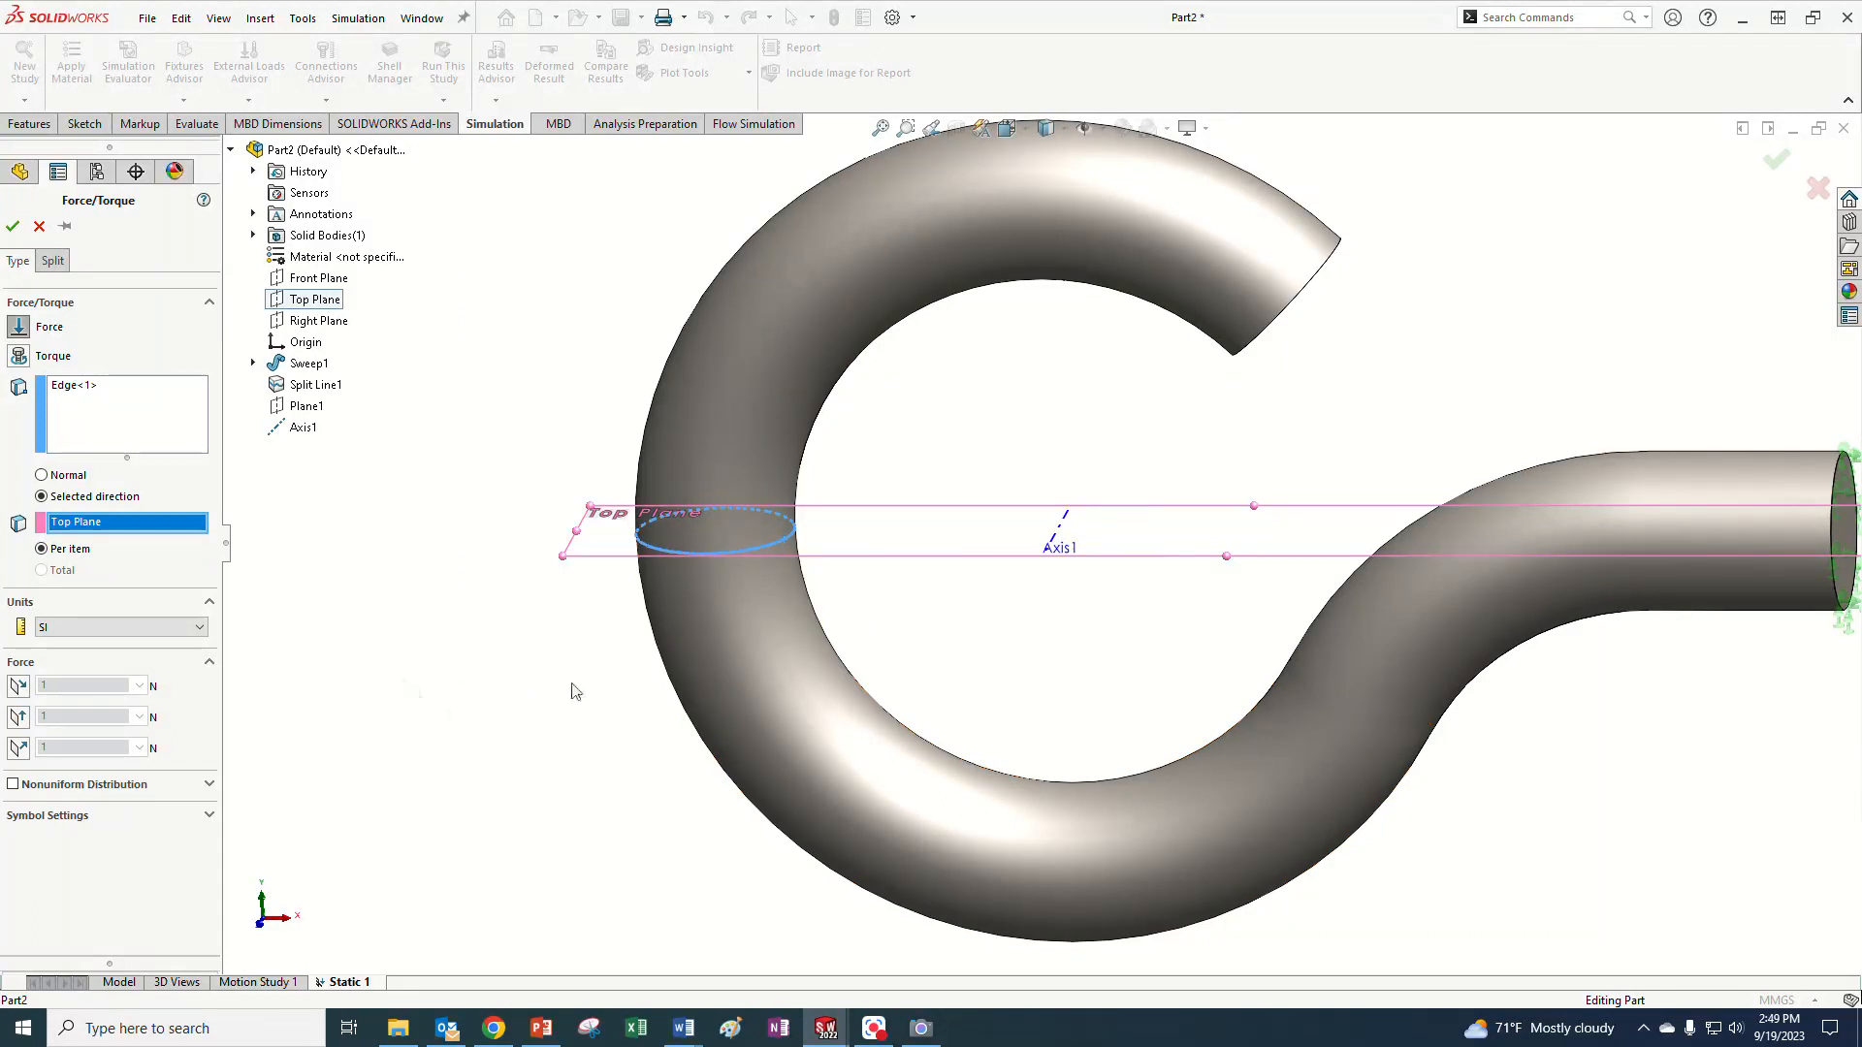
- Apply a 300 N force along plane direction 1, reversed to pull the hook away from the shank
left_click(19, 686)
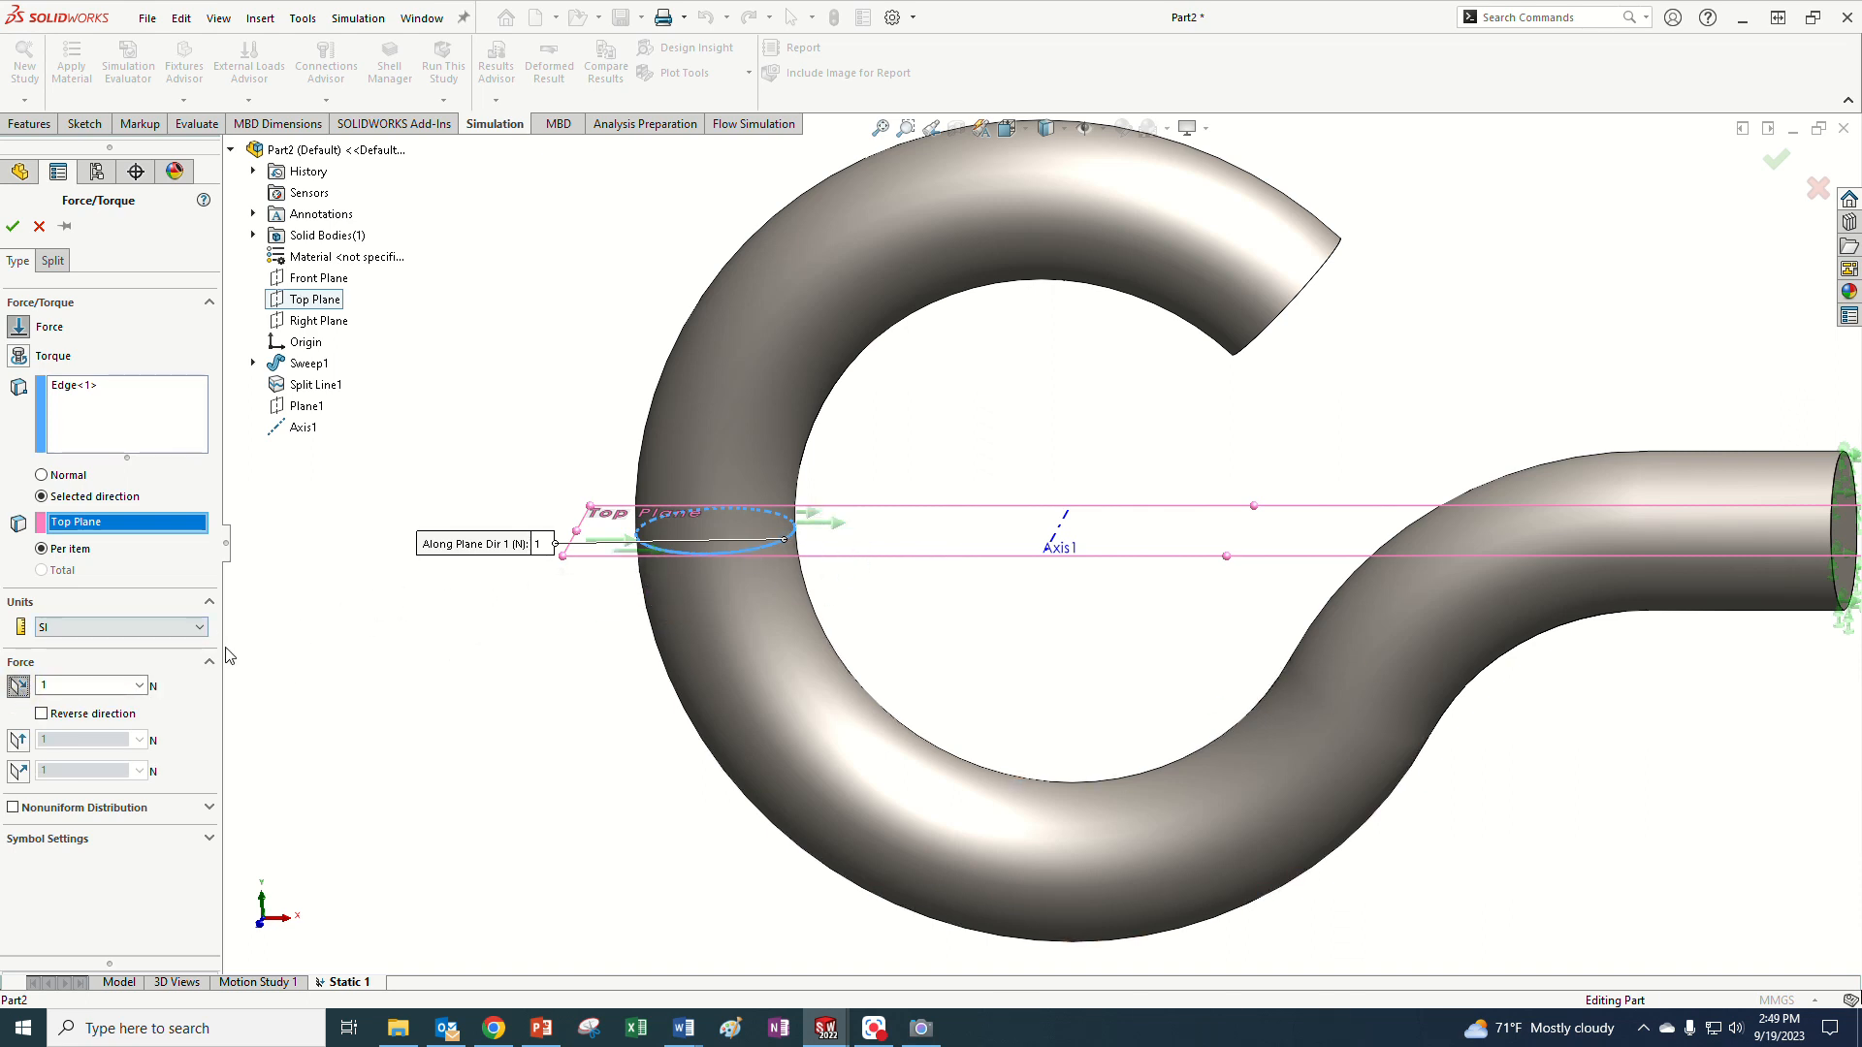
left_click(41, 714)
scroll(557, 492, "down", 5)
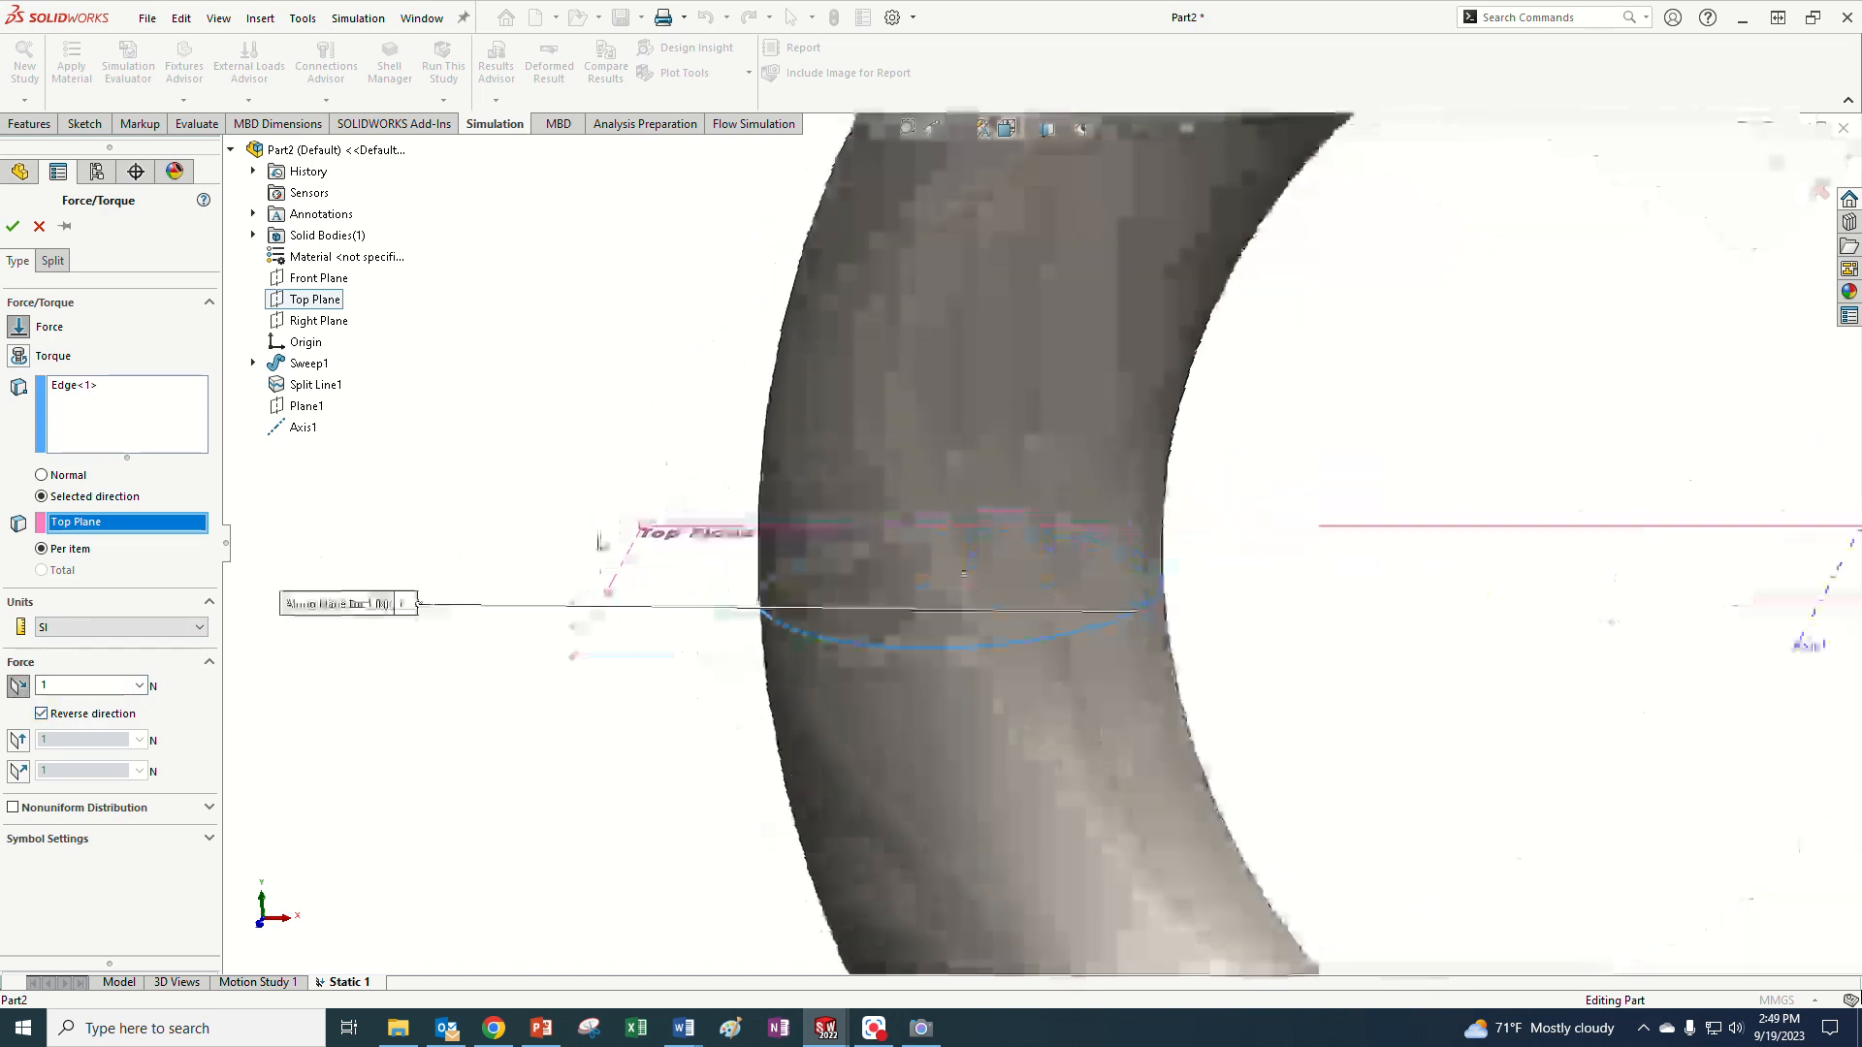
scroll(606, 545, "up", 5)
scroll(1145, 546, "down", 2)
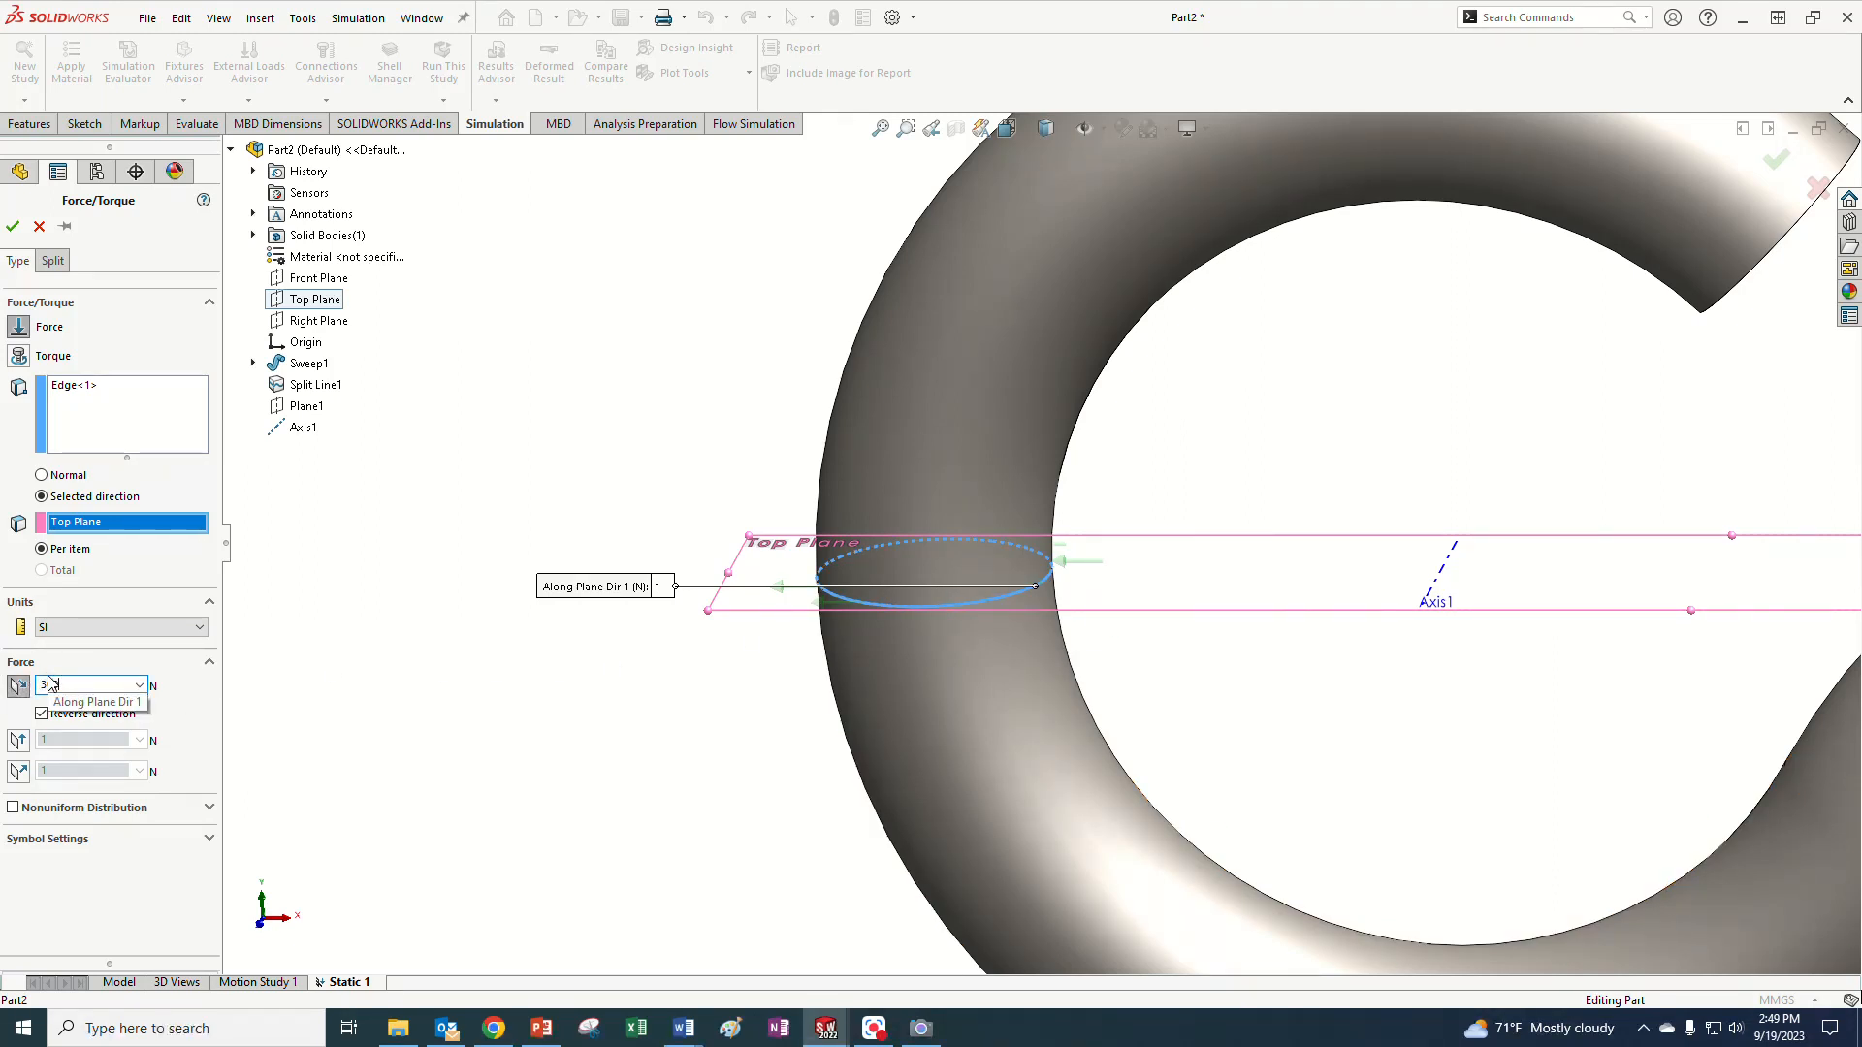
type("00")
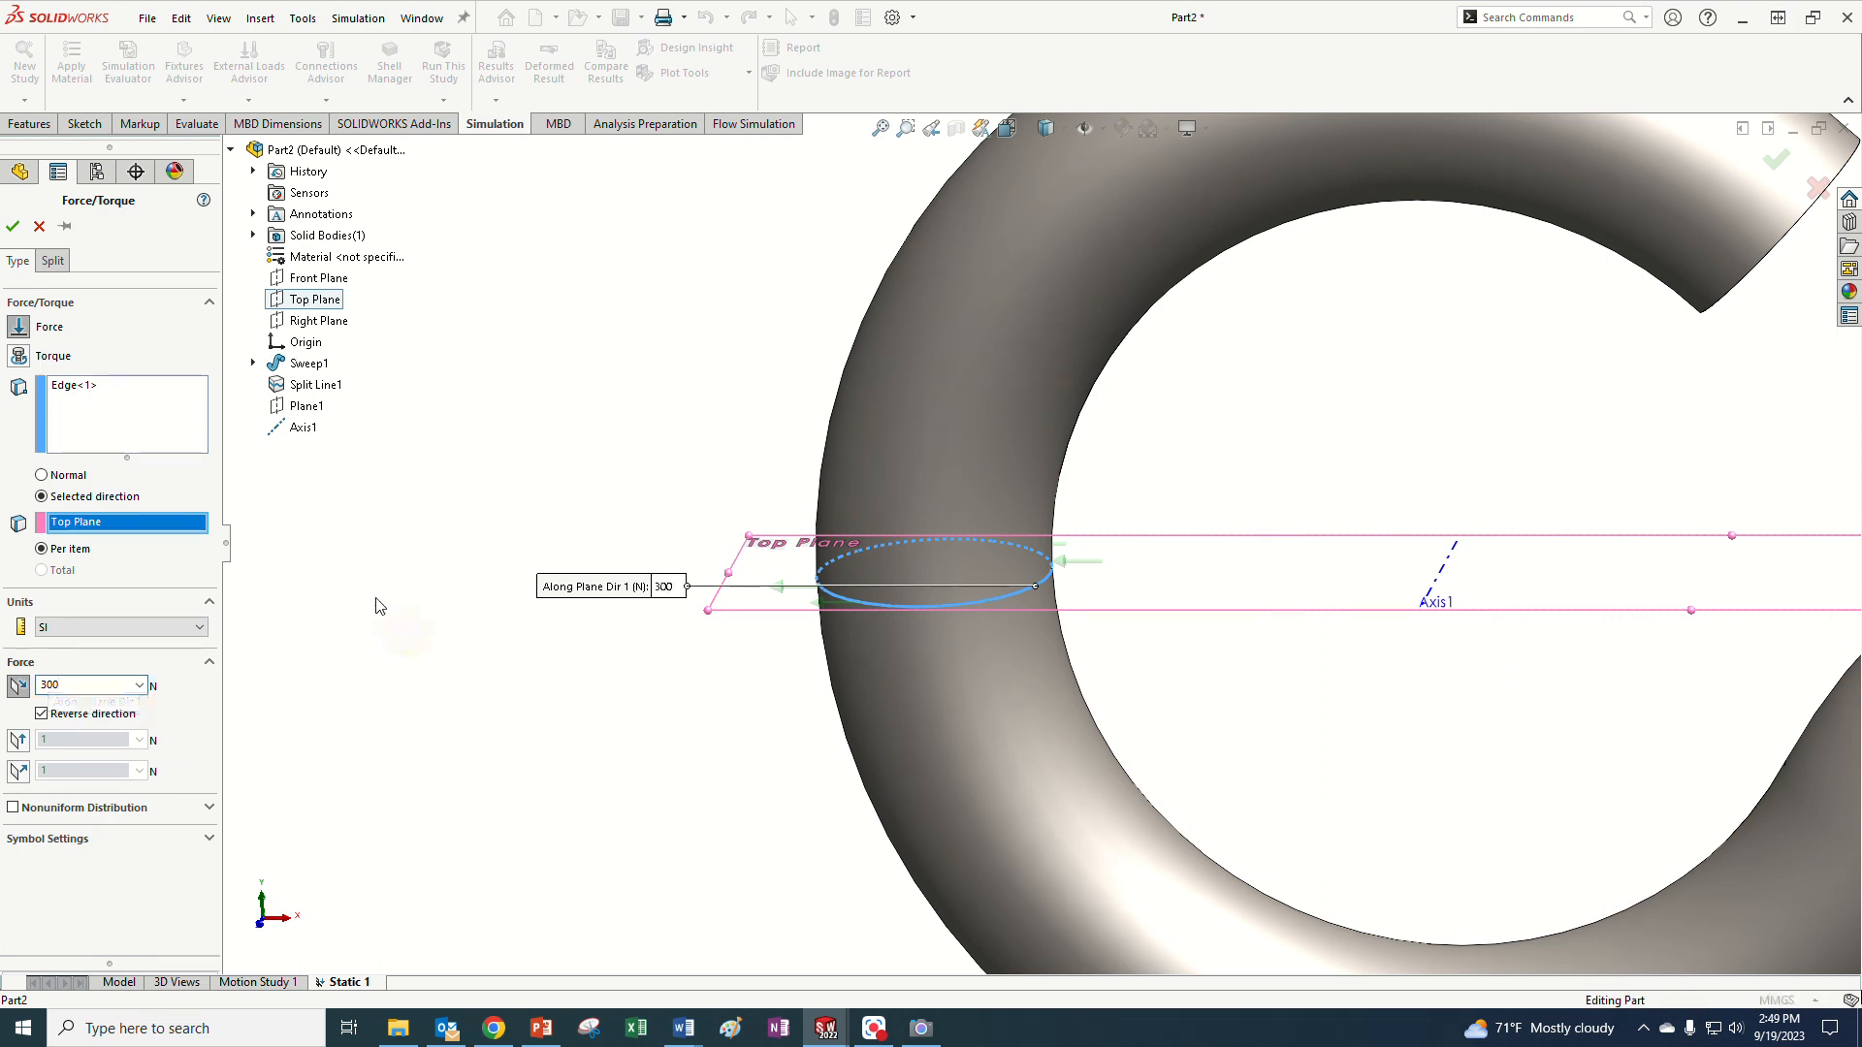
left_click(12, 227)
- Create the eyebolt's mesh with the default mesh density
key("f")
mouse_move(1098, 544)
middle_mouse_down()
mouse_move(1124, 513)
mouse_move(1096, 533)
middle_mouse_up()
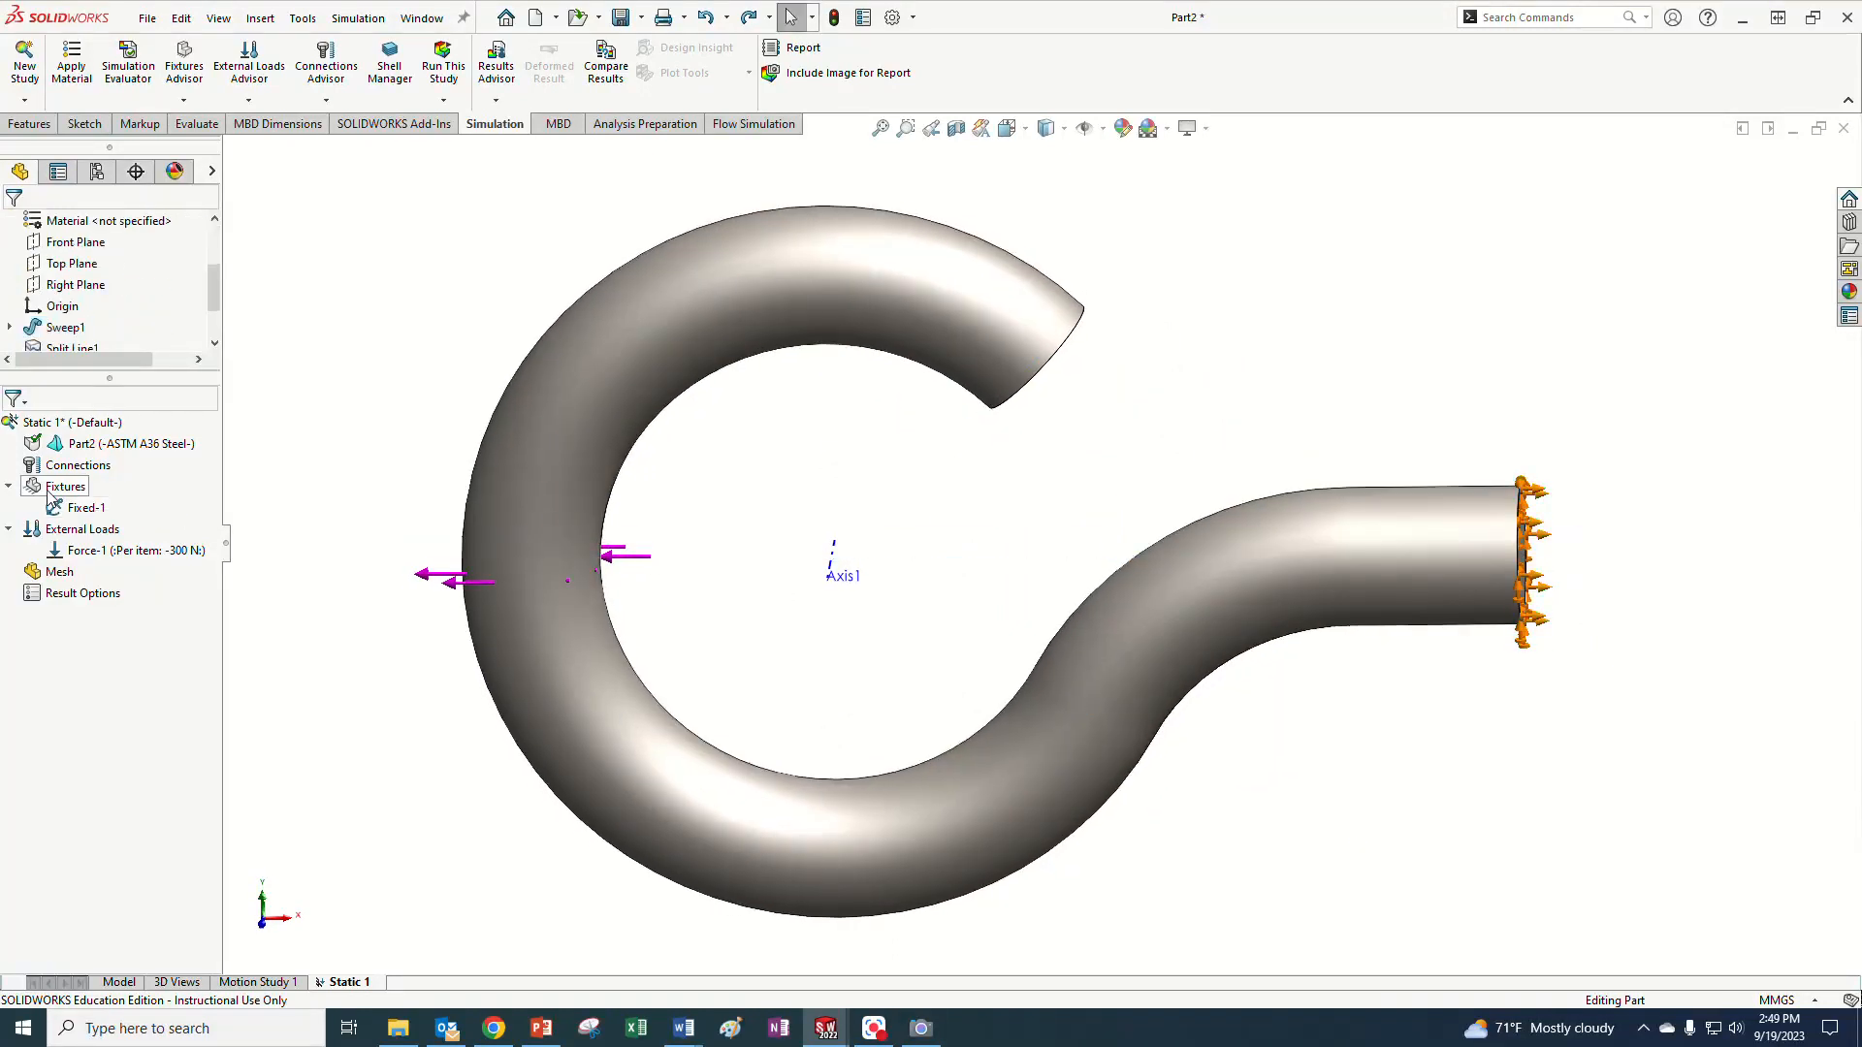
right_click(41, 575)
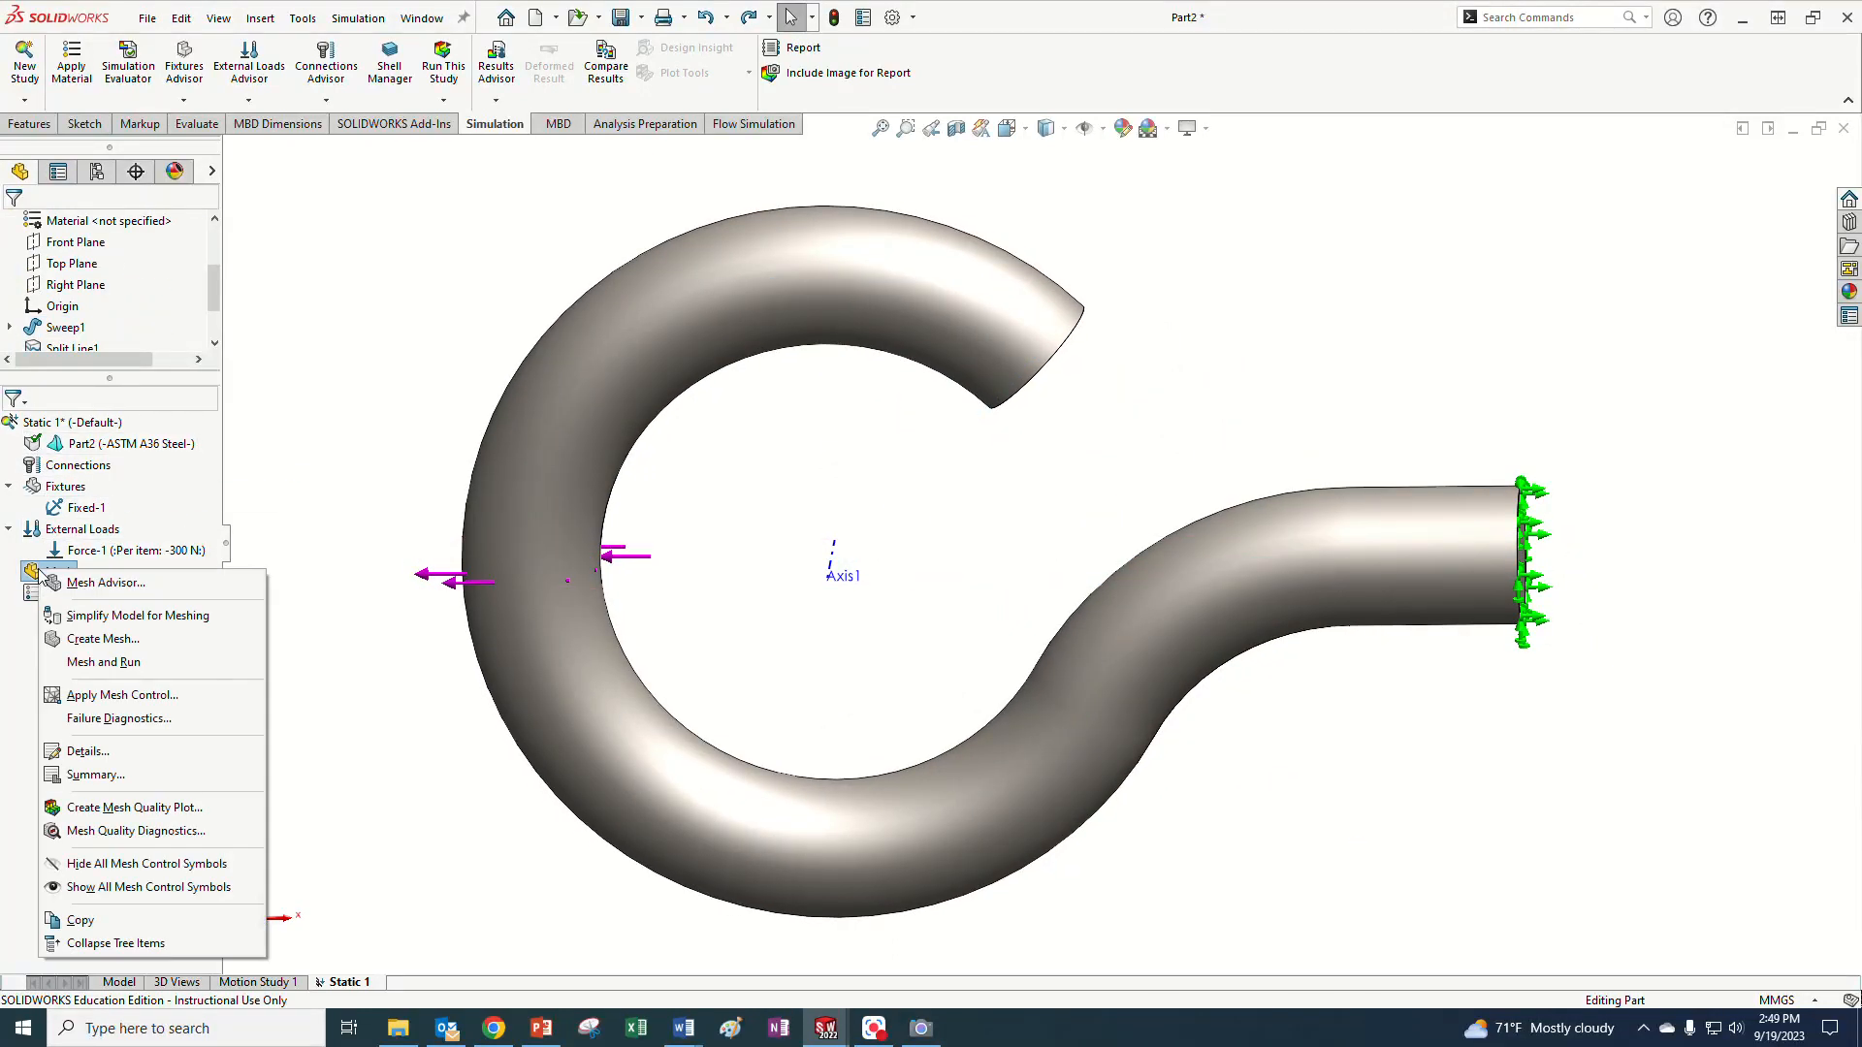
left_click(100, 640)
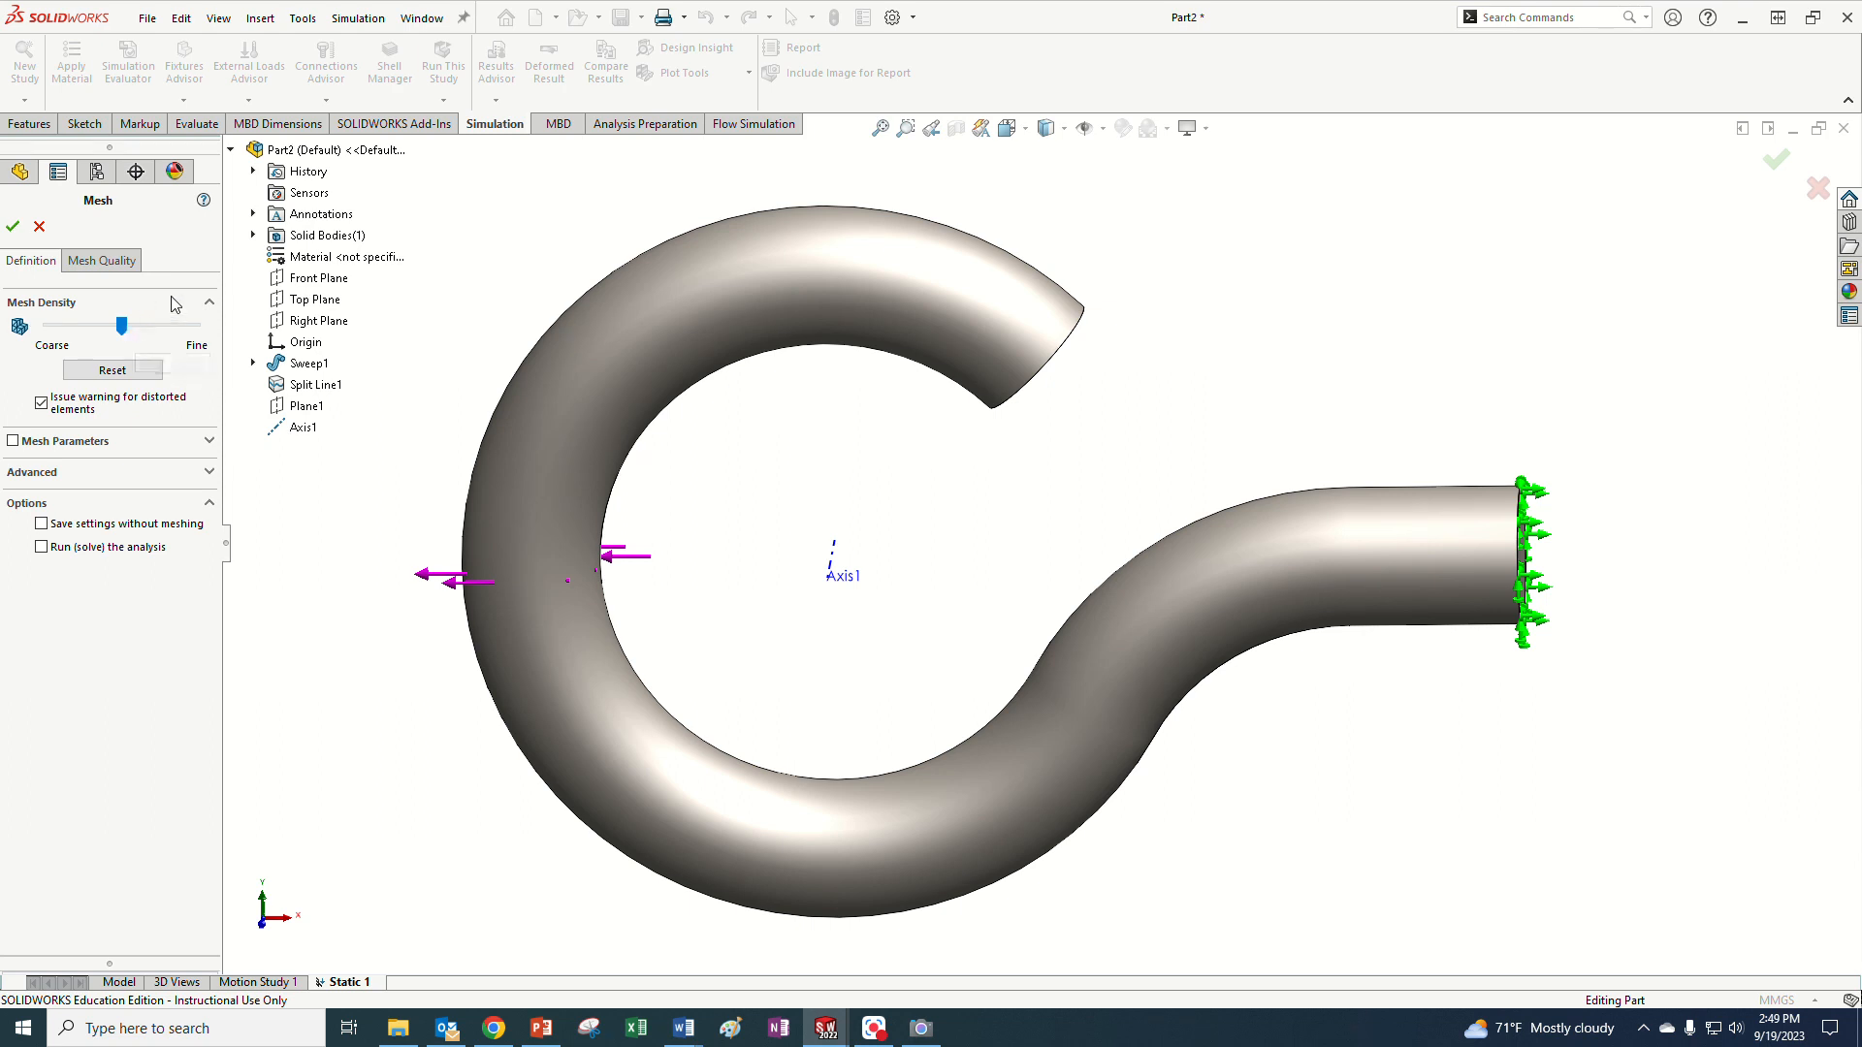
left_click(12, 229)
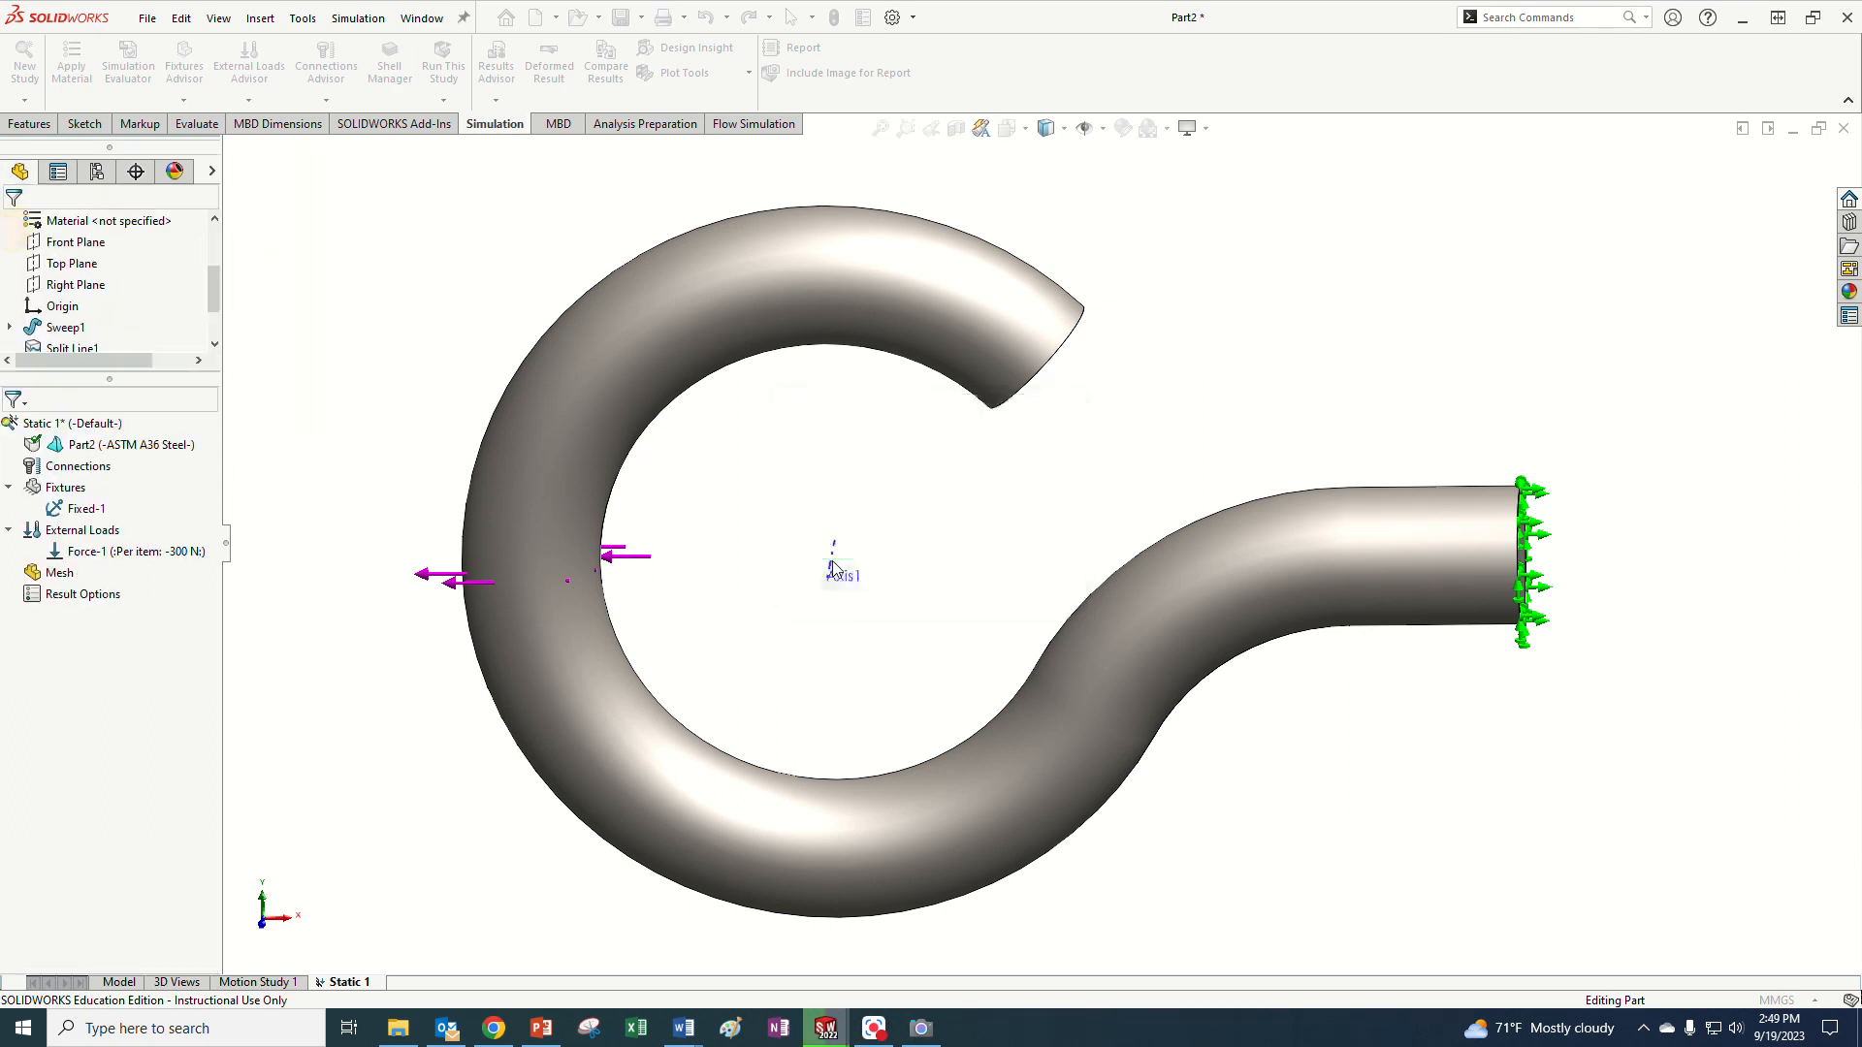
- Examine the mesh elements on the hook's end faces and along its curved surfaces from several angles
middle_click_drag(834, 606, 815, 506)
scroll(1003, 344, "down", 6)
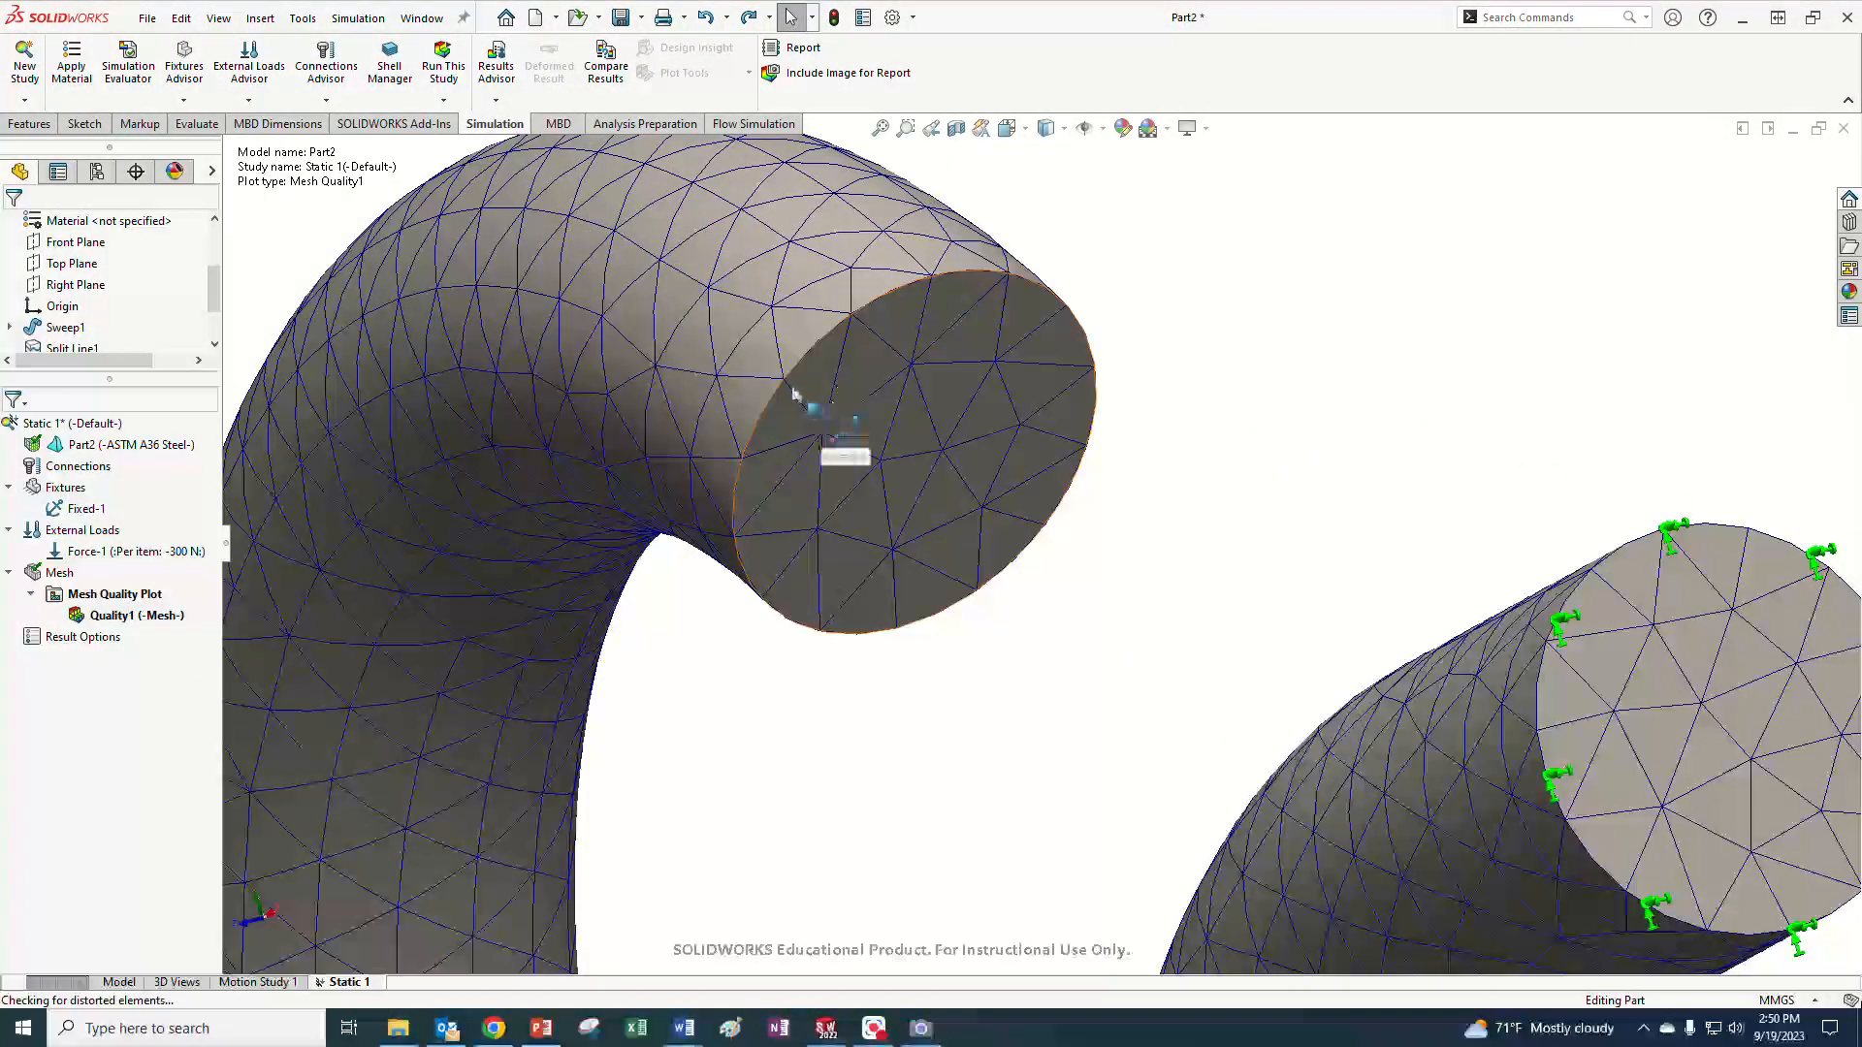
scroll(951, 644, "up", 6)
middle_click_drag(933, 711, 1046, 723)
scroll(1045, 724, "up", 3)
scroll(846, 759, "down", 2)
middle_click_drag(848, 767, 898, 752)
scroll(900, 746, "down", 3)
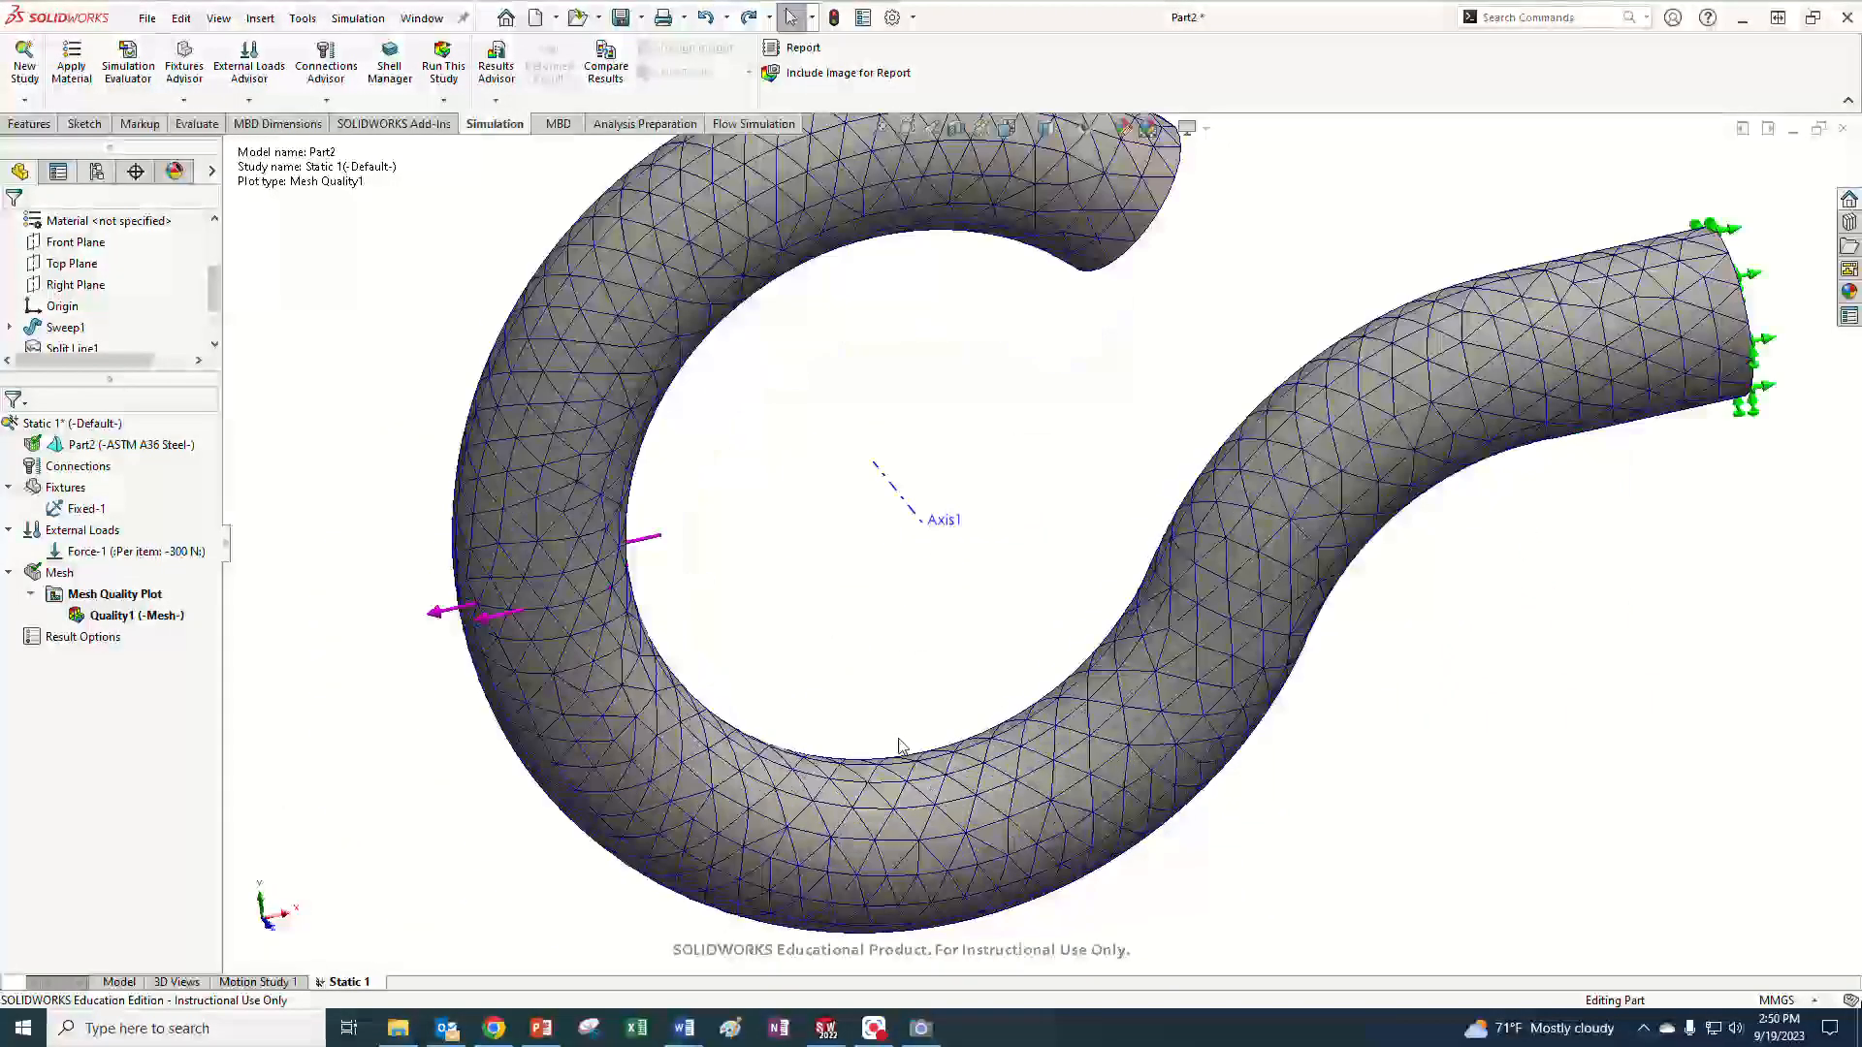
scroll(900, 746, "up", 3)
scroll(921, 505, "down", 5)
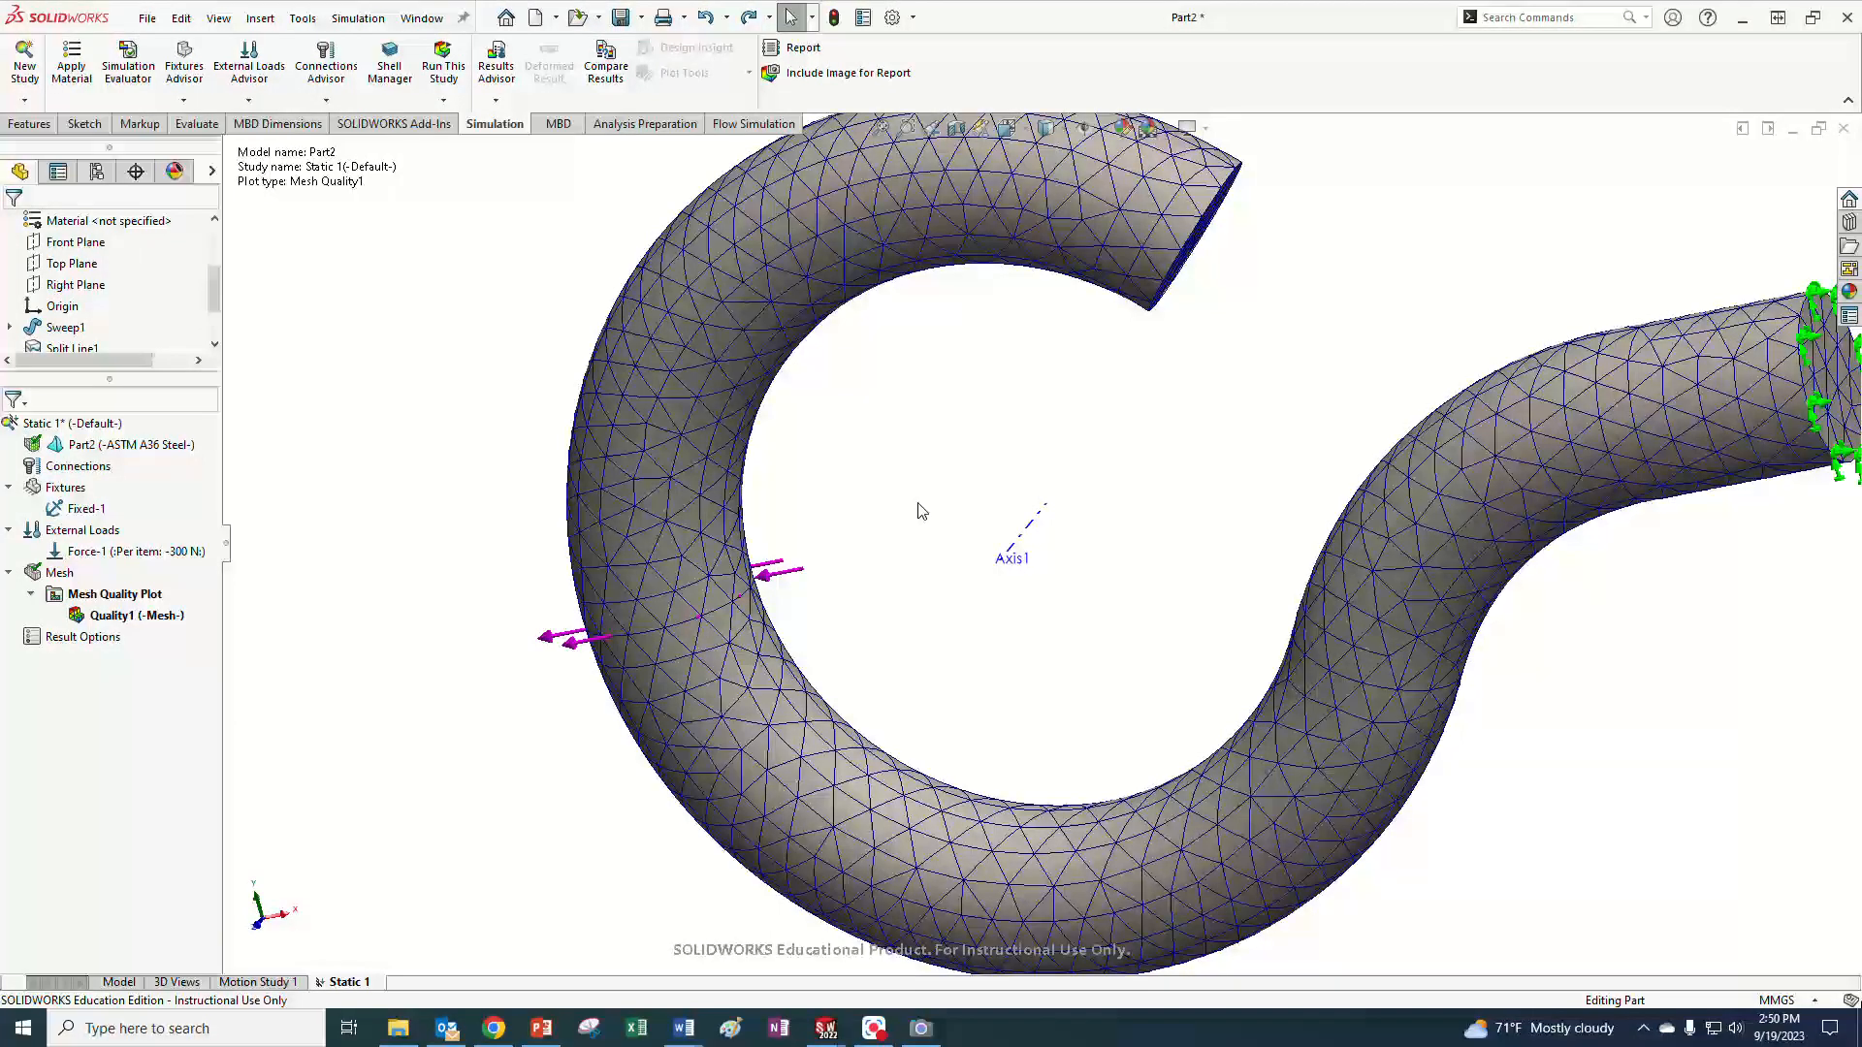
scroll(1029, 569, "up", 2)
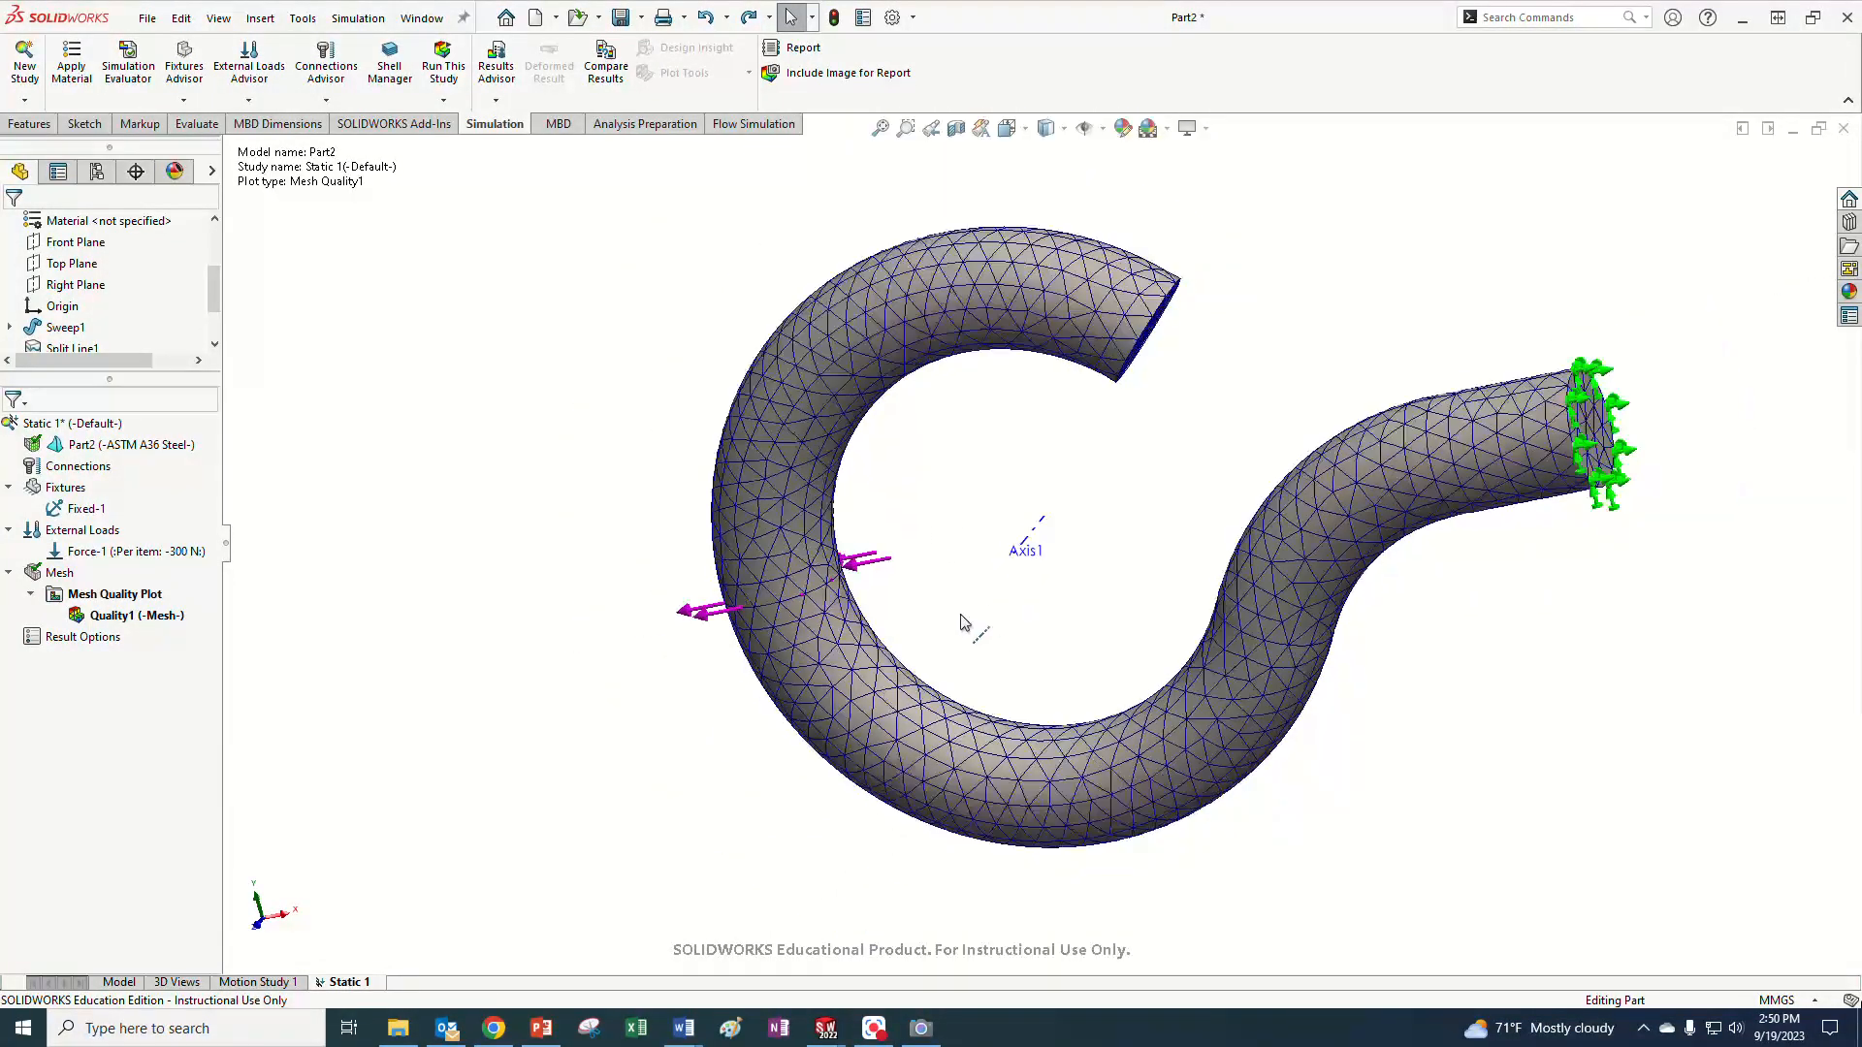
scroll(1067, 571, "down", 2)
scroll(1067, 543, "up", 3)
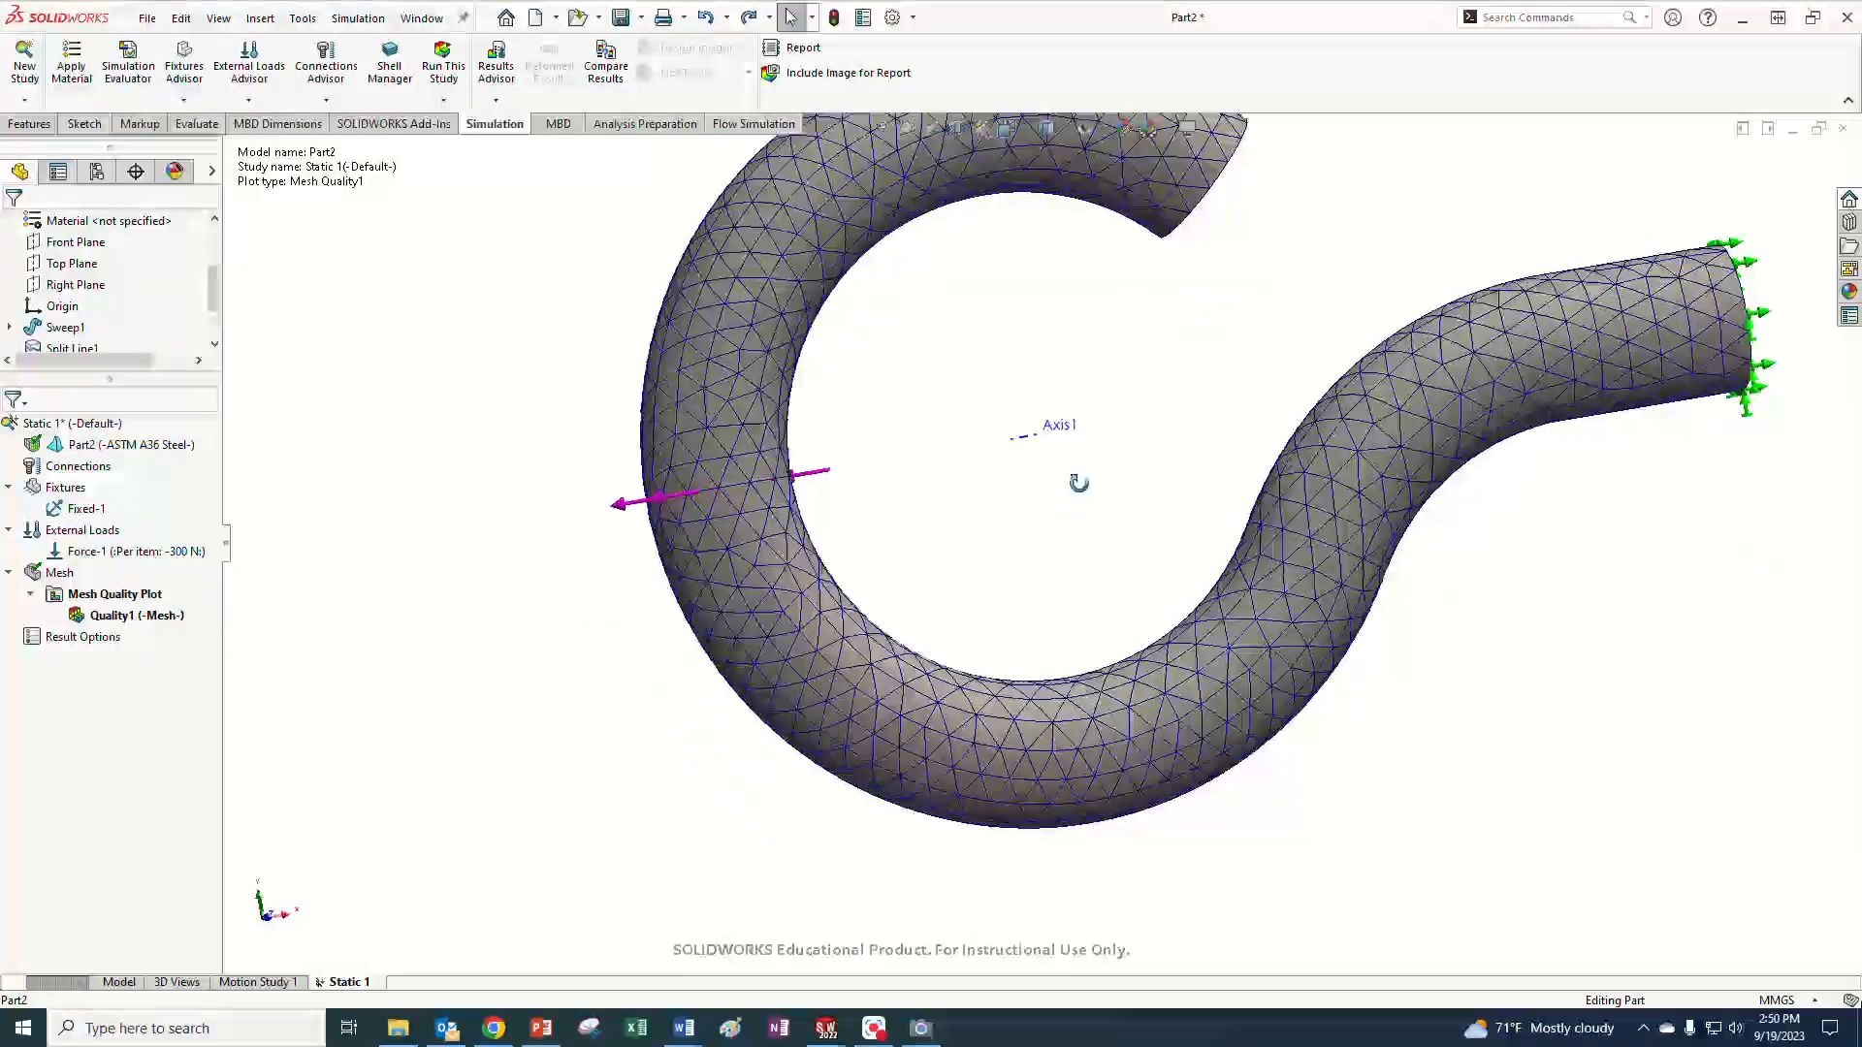
scroll(1090, 485, "down", 2)
middle_click_drag(1034, 516, 1043, 556)
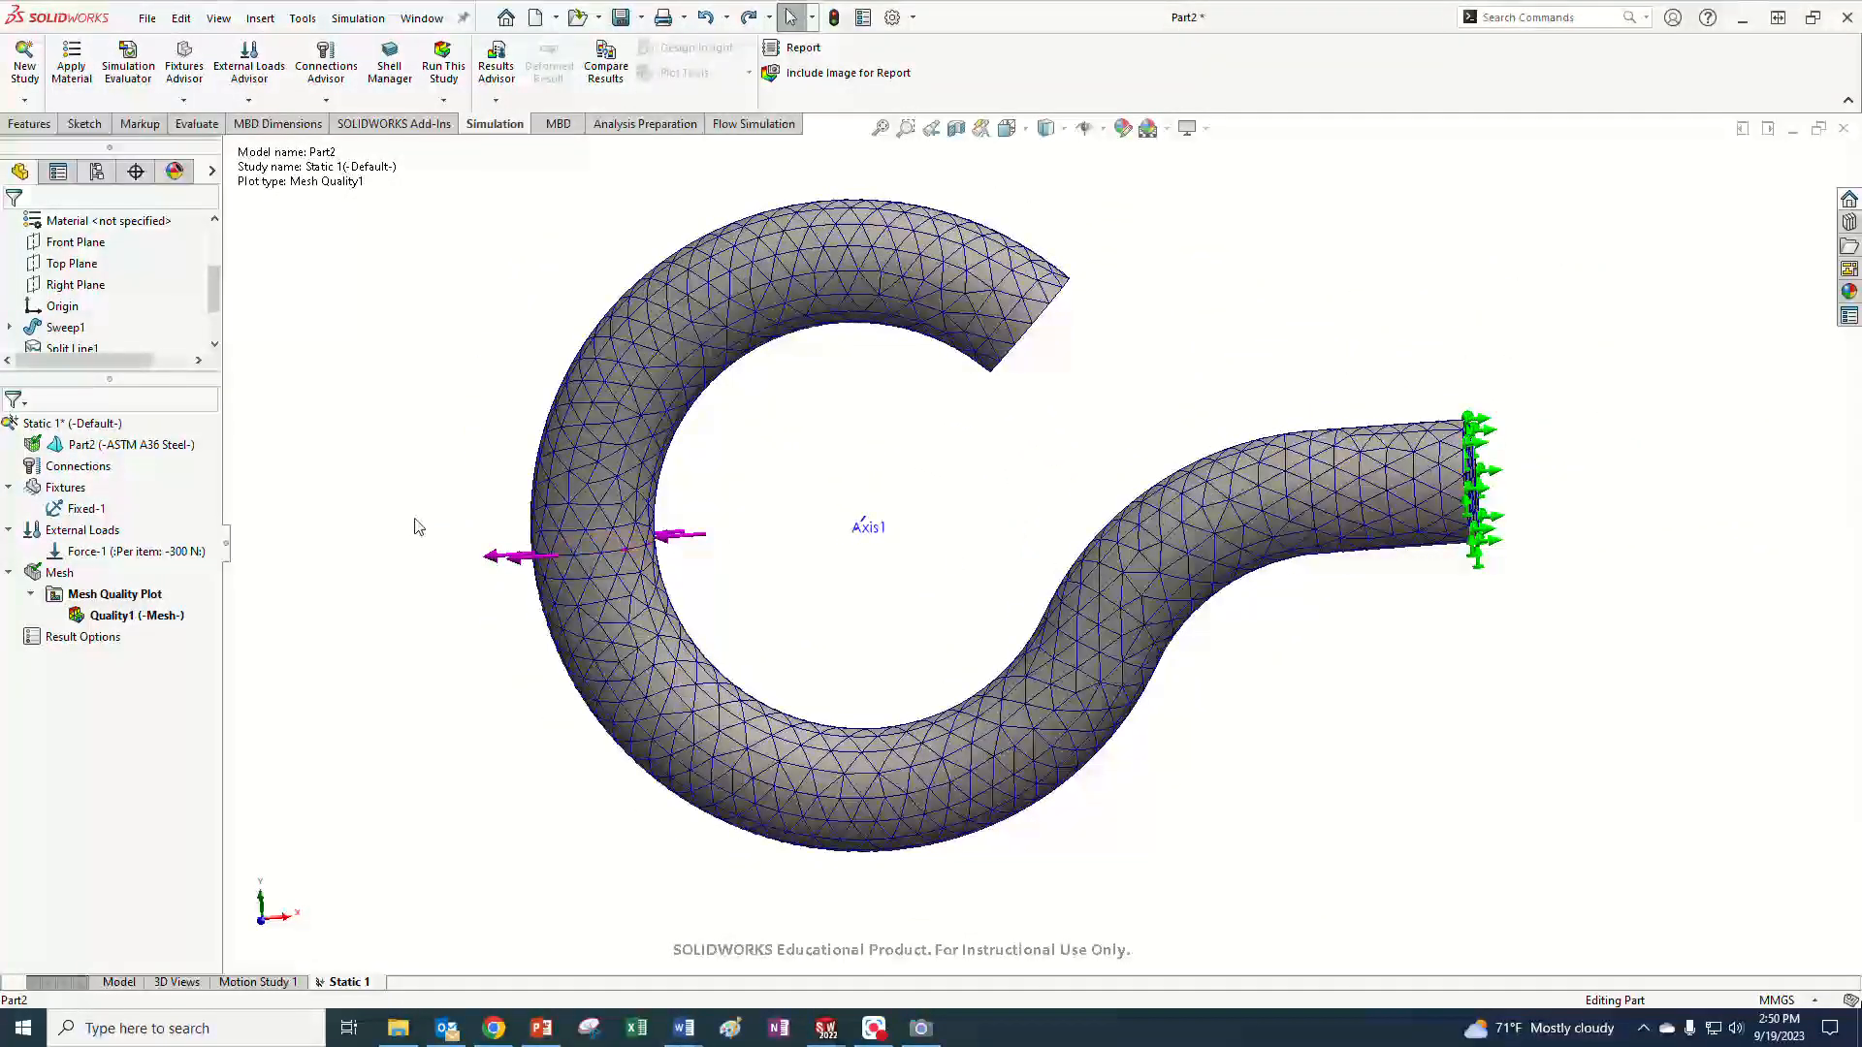
right_click(68, 427)
left_click(349, 408)
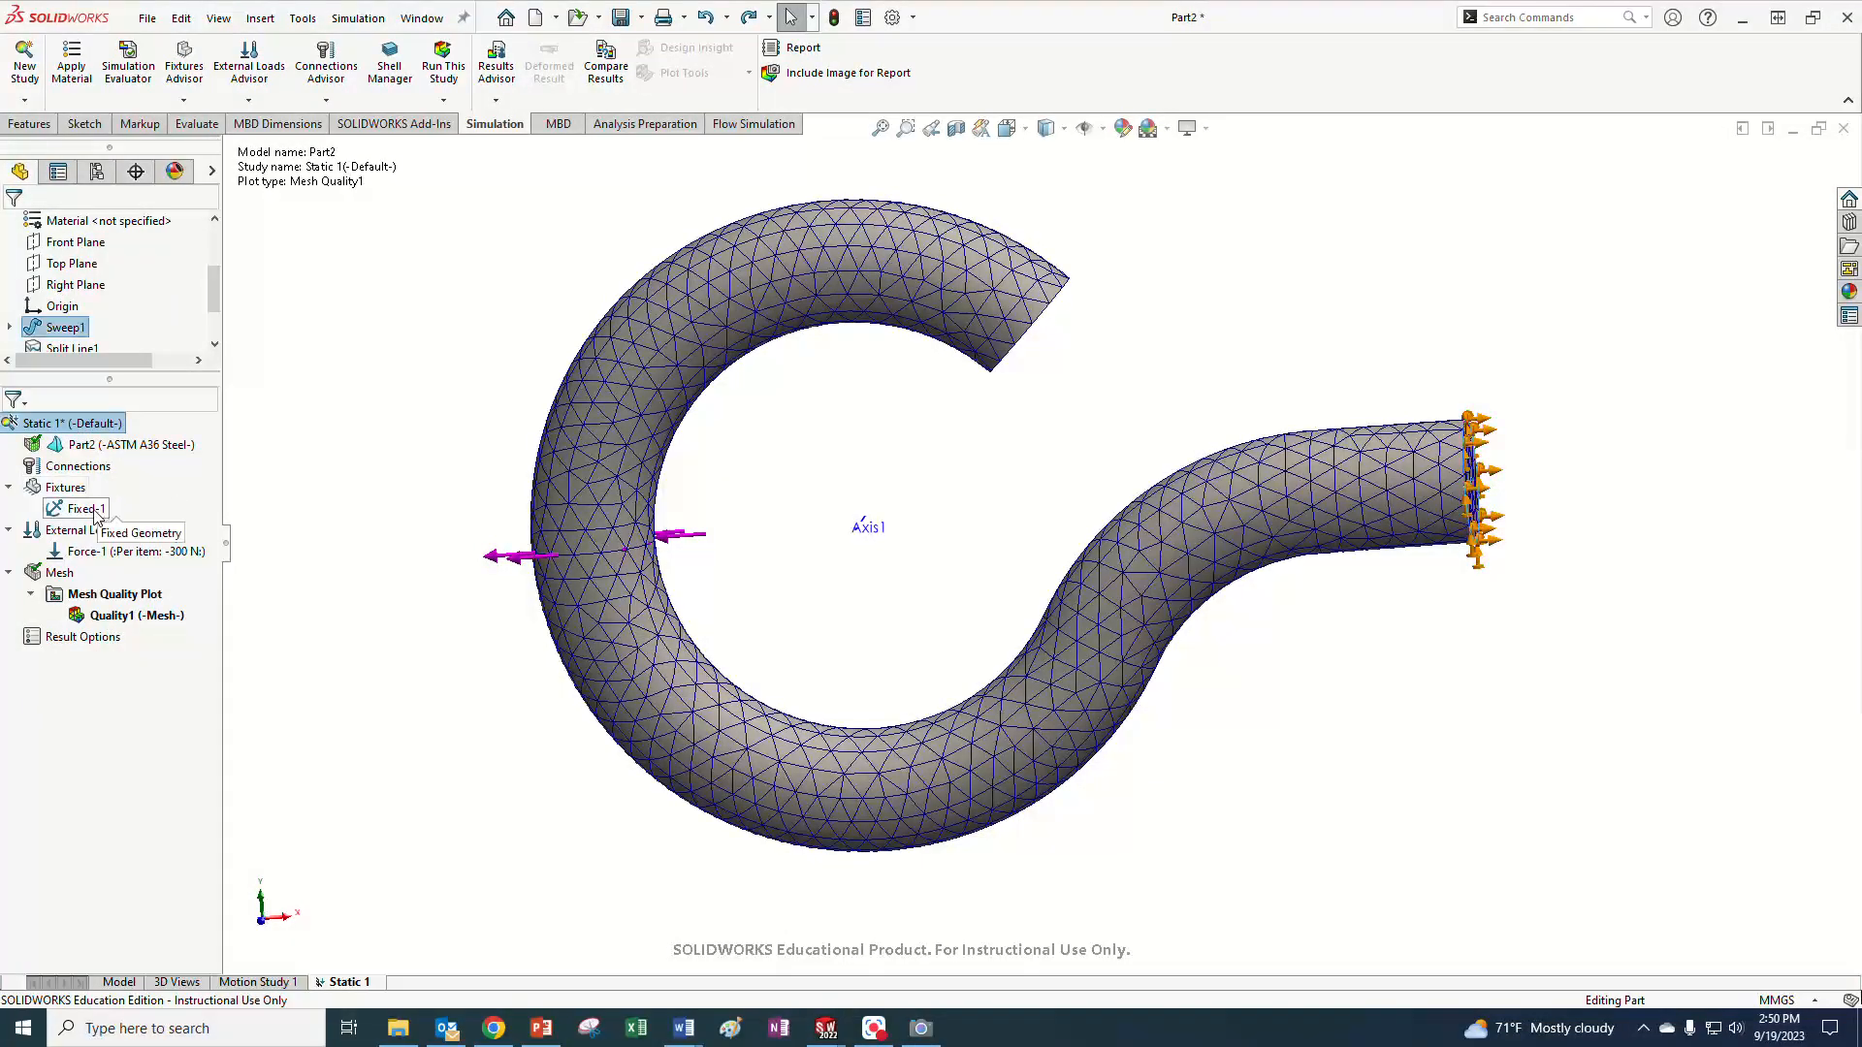
- Remesh the eyebolt with the mesh density set to Fine and view the denser elements on the hook
right_click(56, 576)
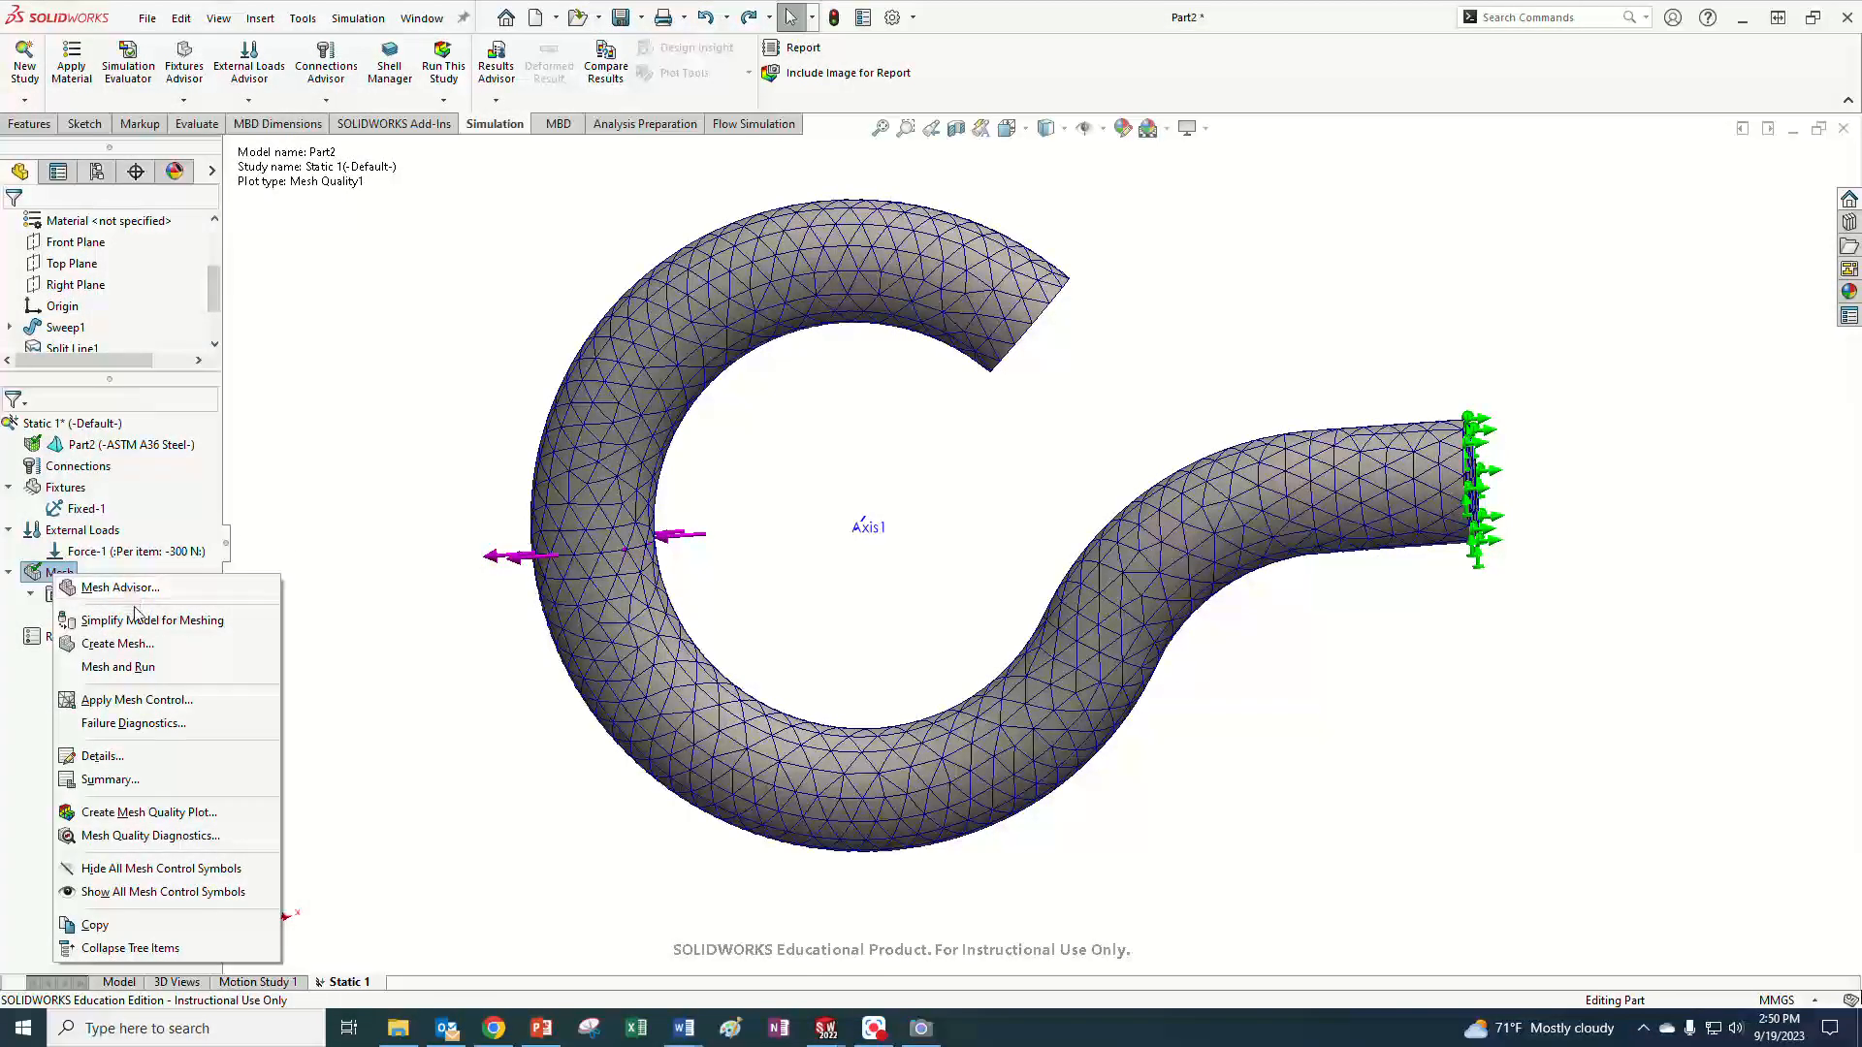
left_click(118, 644)
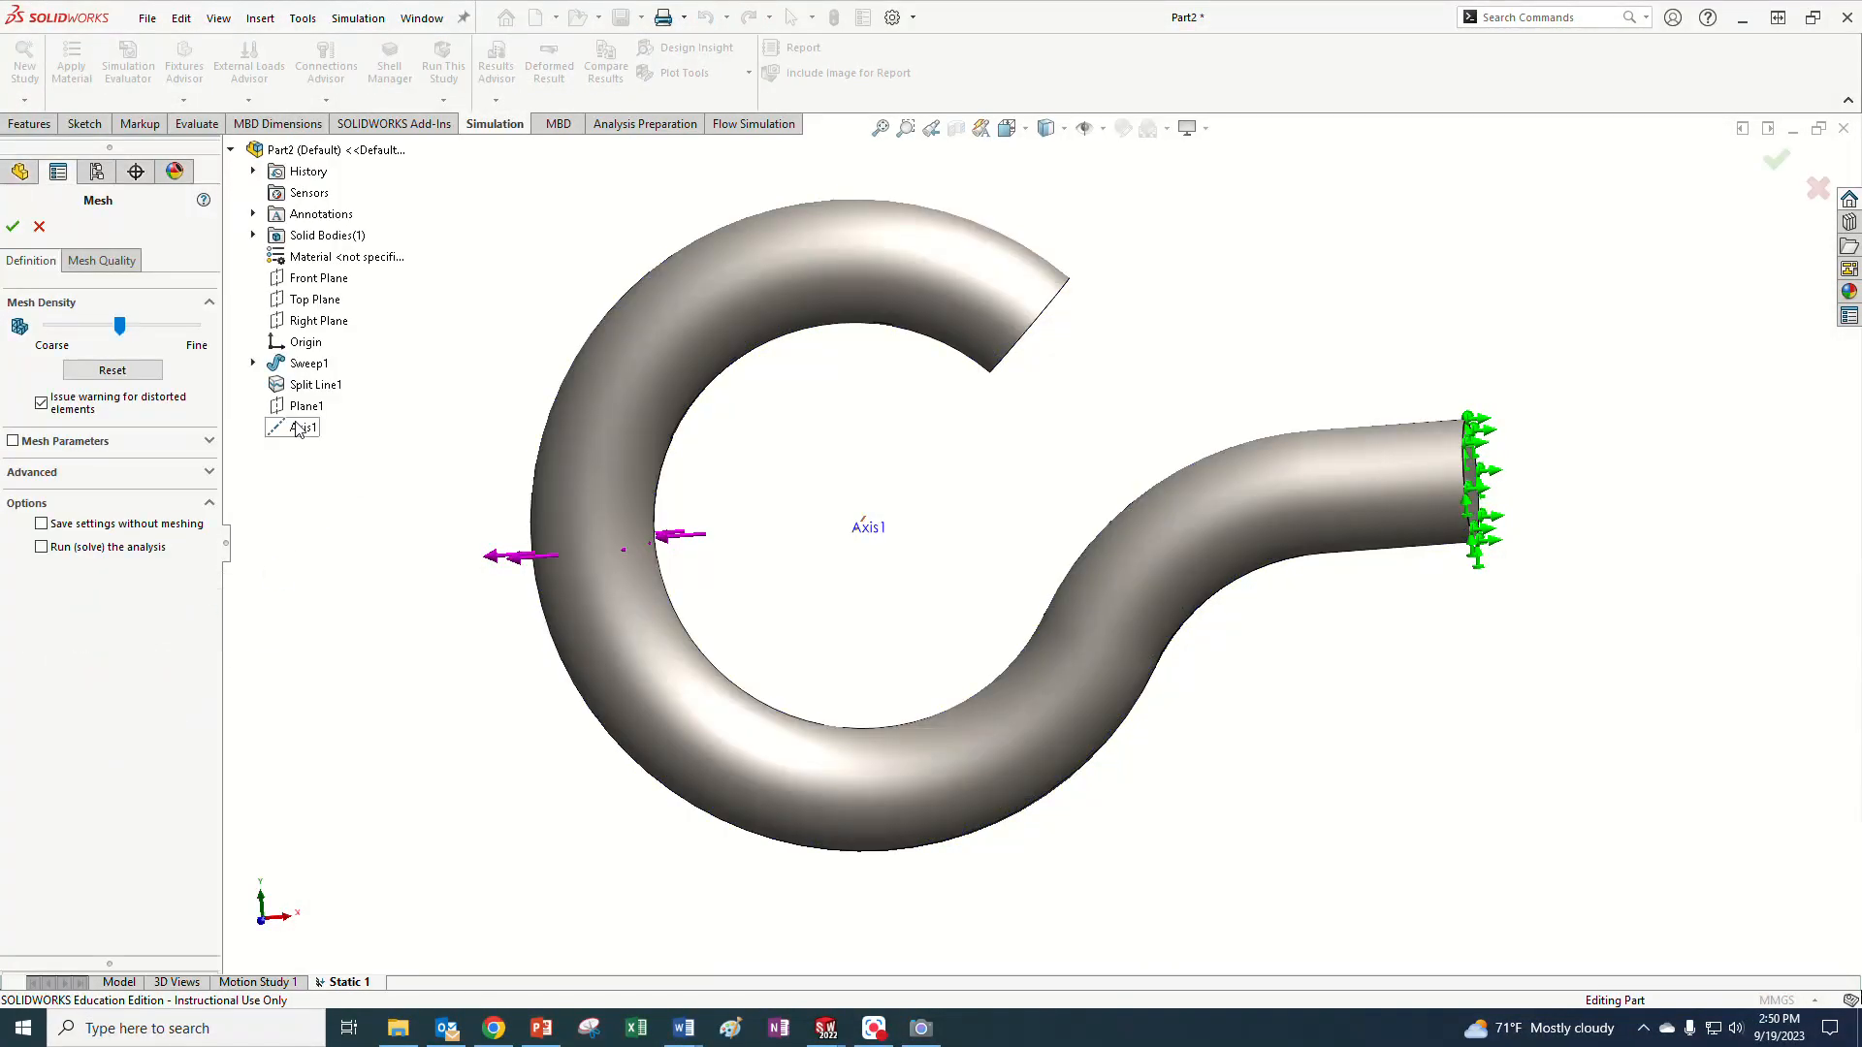
left_click(196, 327)
left_click(12, 226)
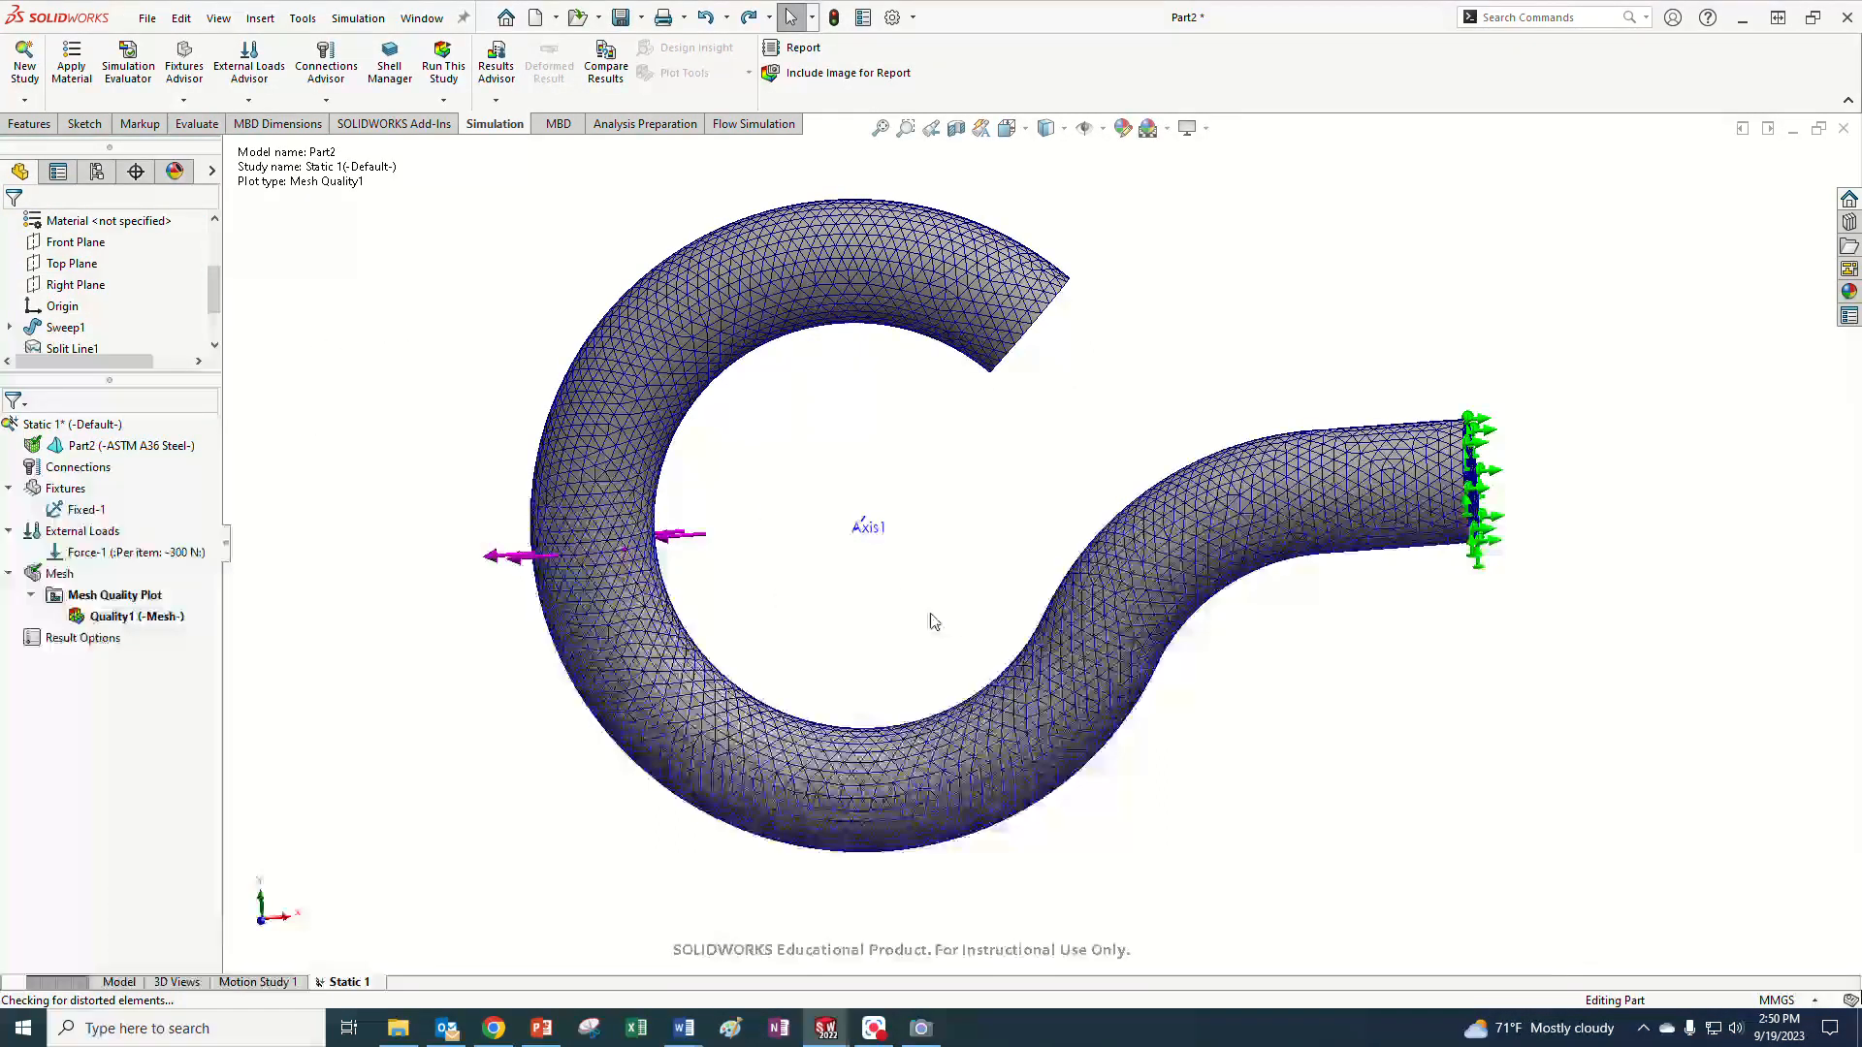
scroll(631, 553, "down", 5)
scroll(1280, 766, "up", 6)
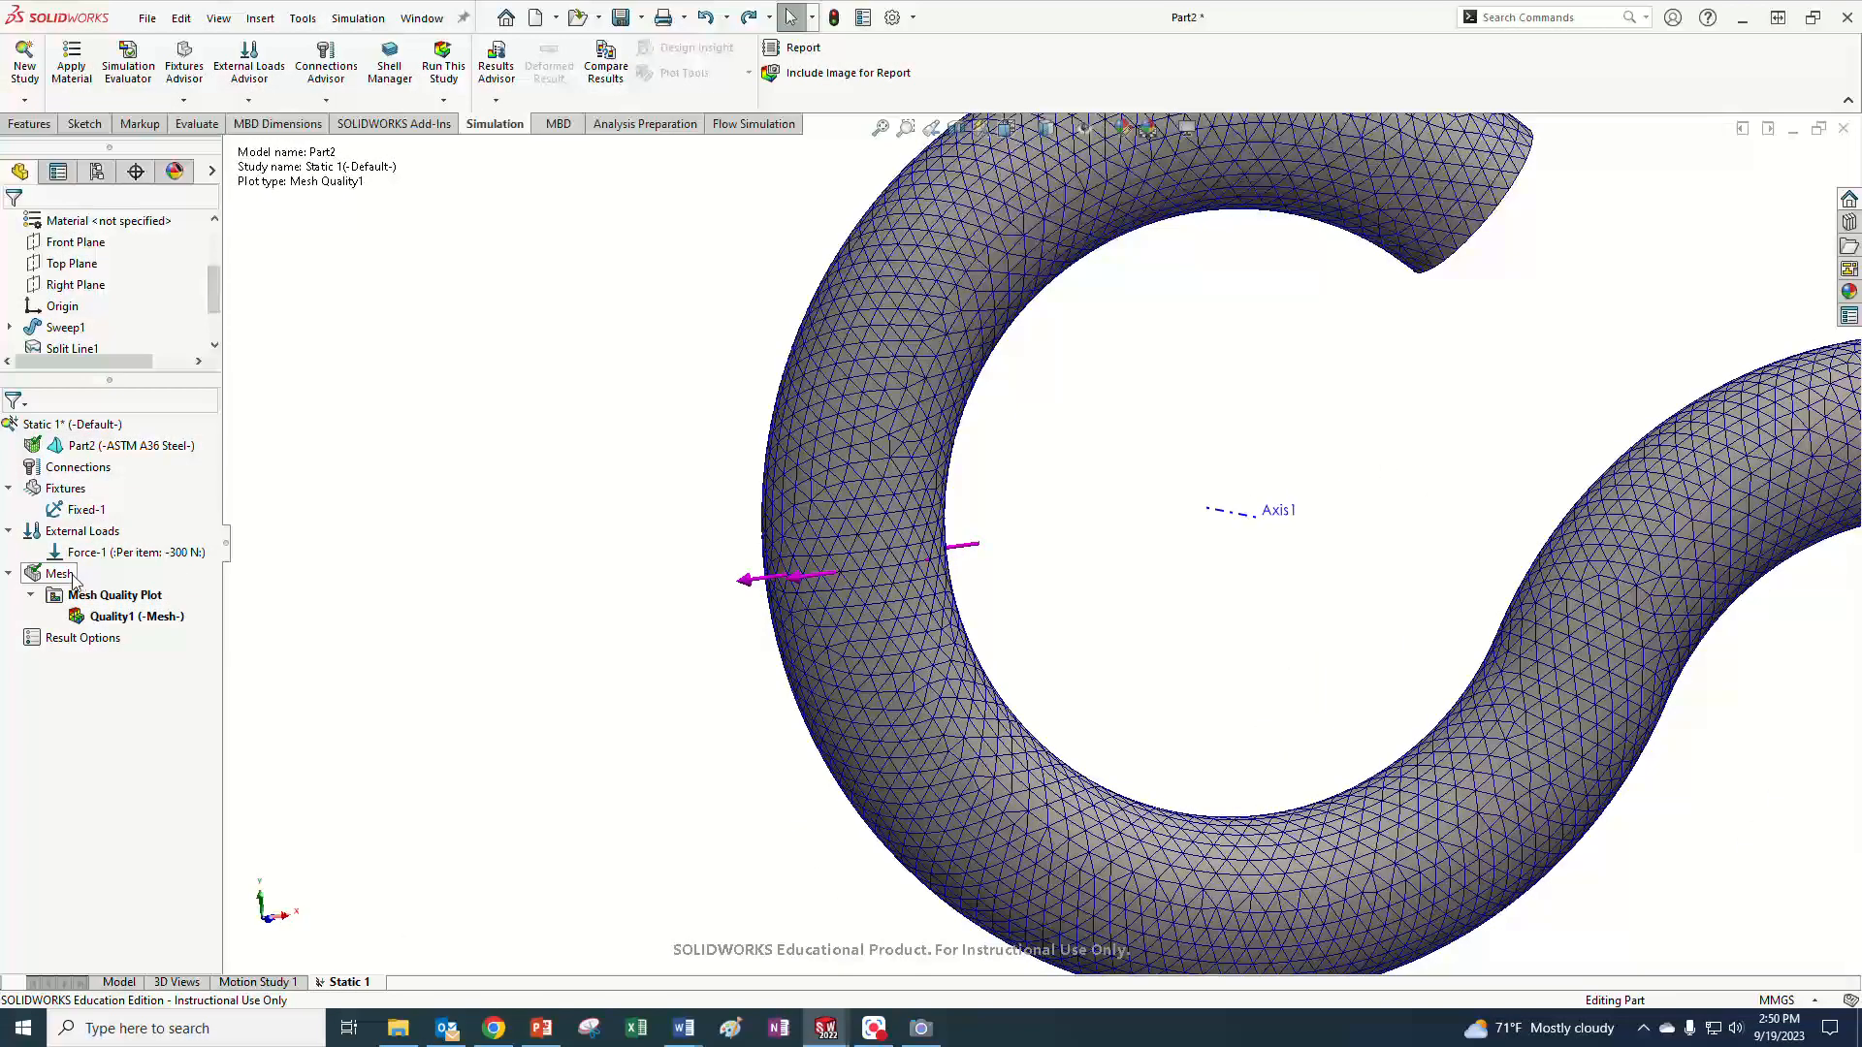
- Remesh the eyebolt at the default mesh density
right_click(59, 573)
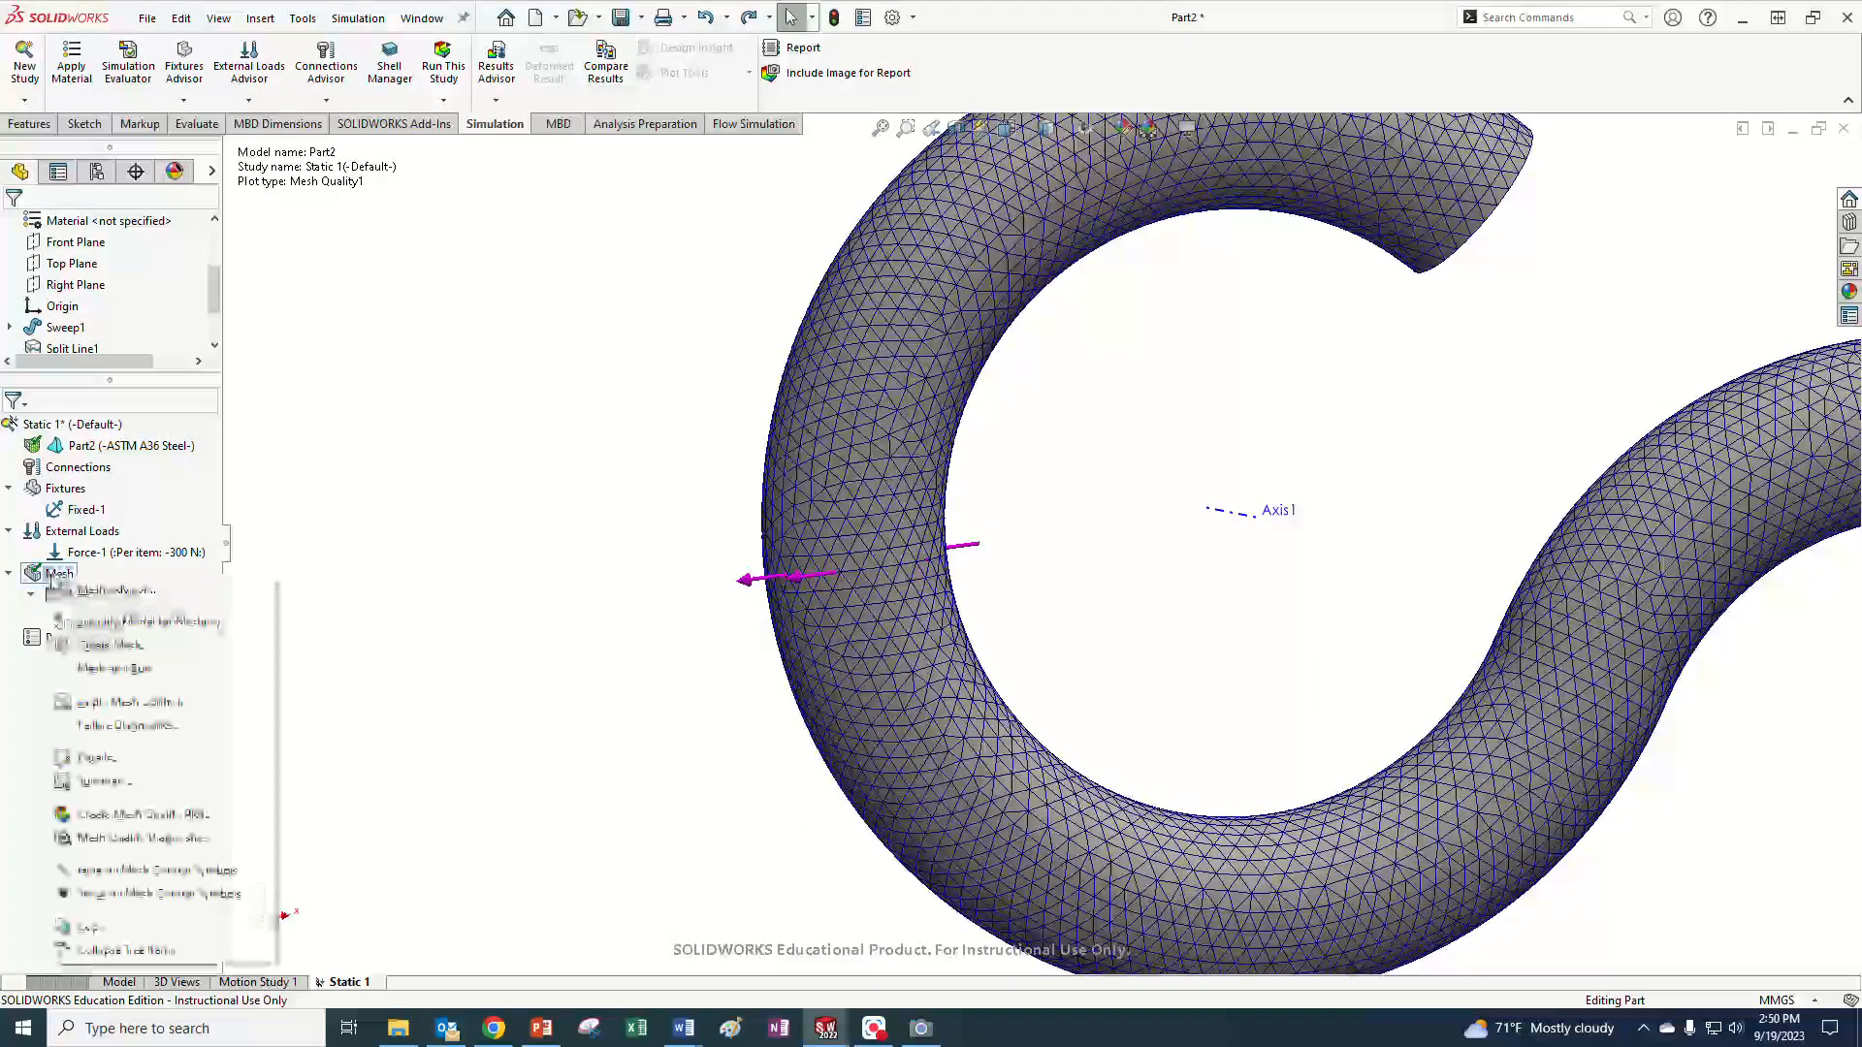
left_click(114, 643)
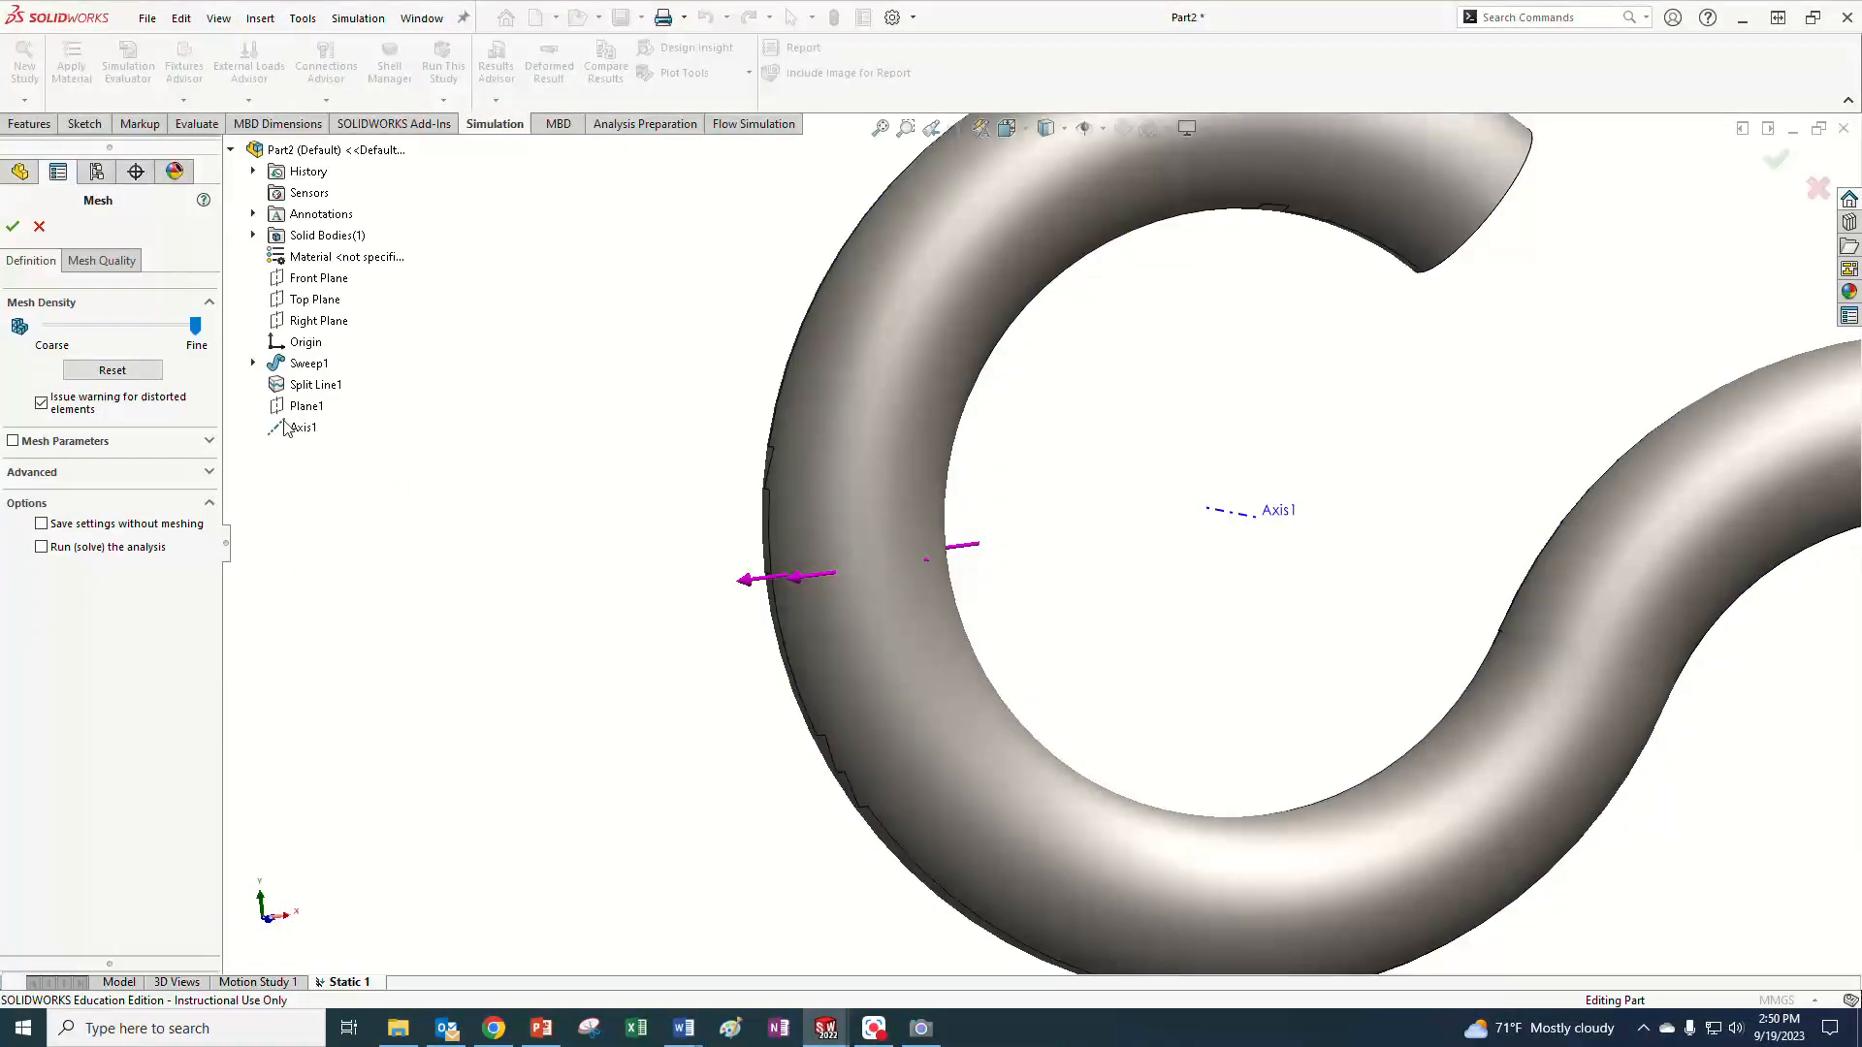
left_click(14, 229)
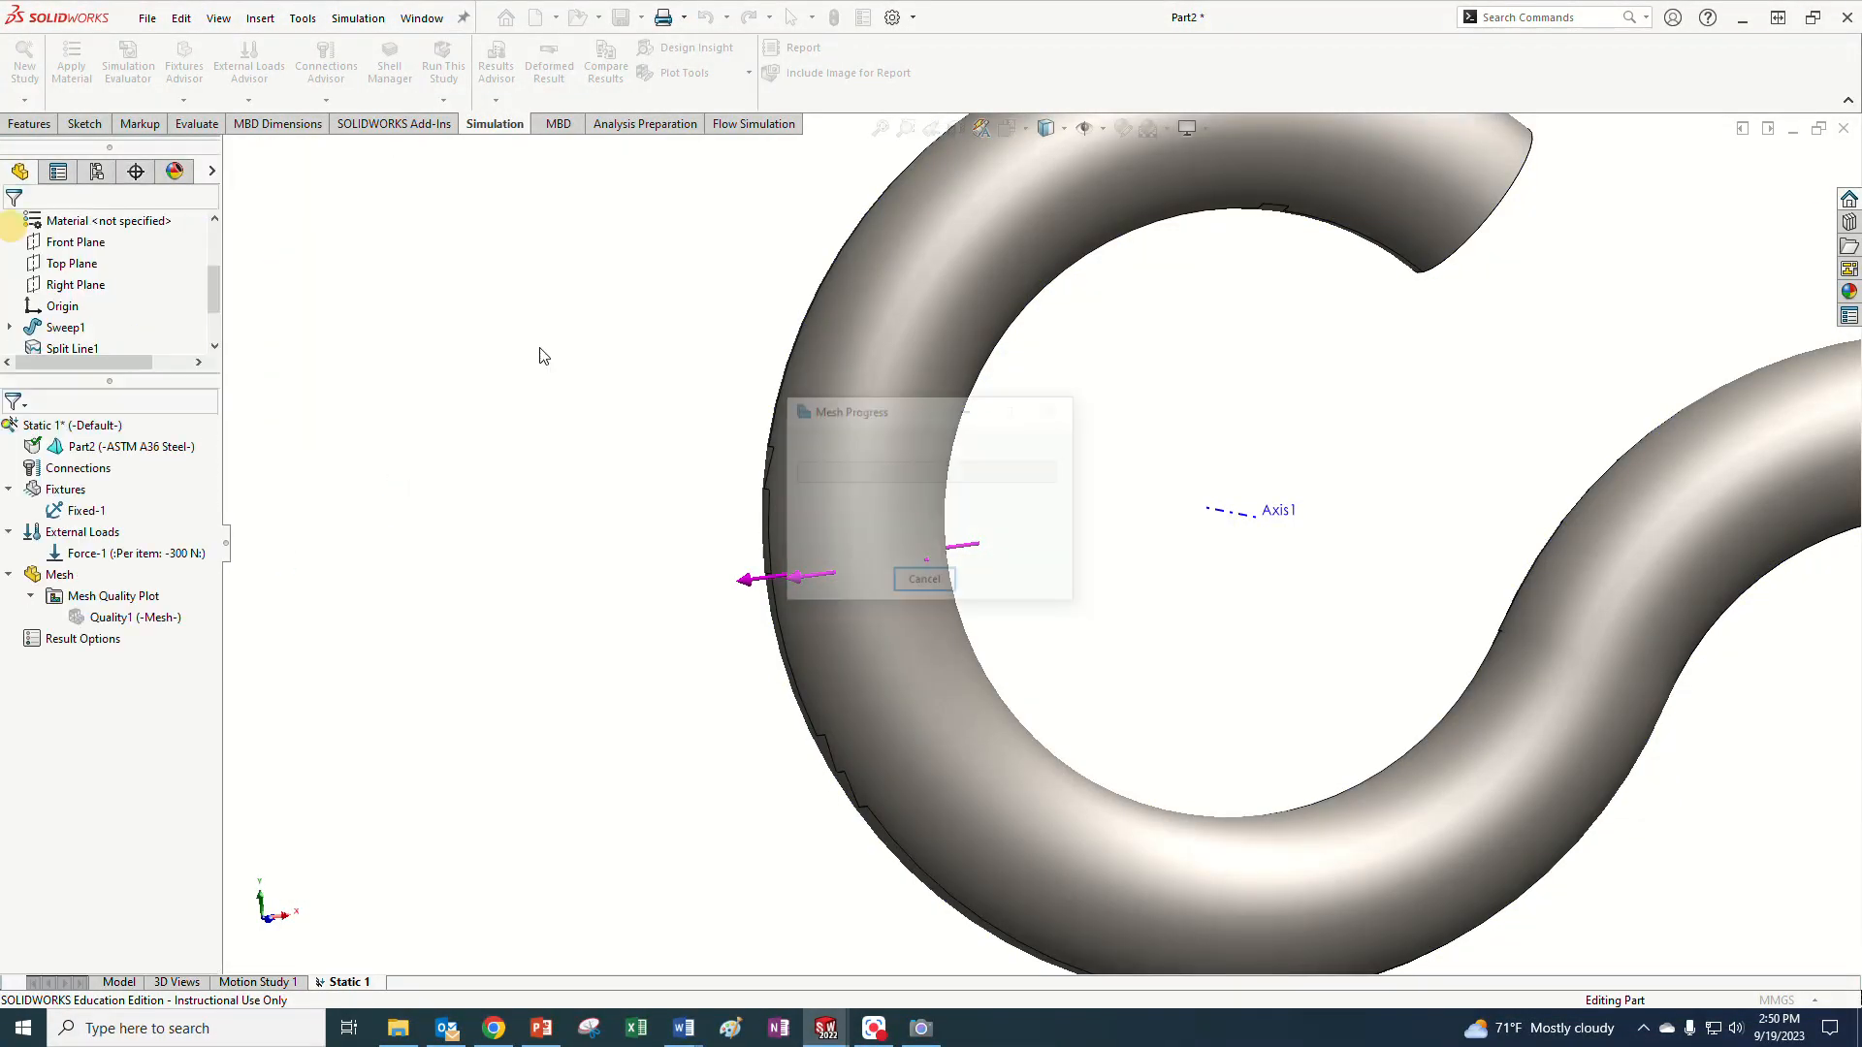
scroll(1295, 505, "down", 4)
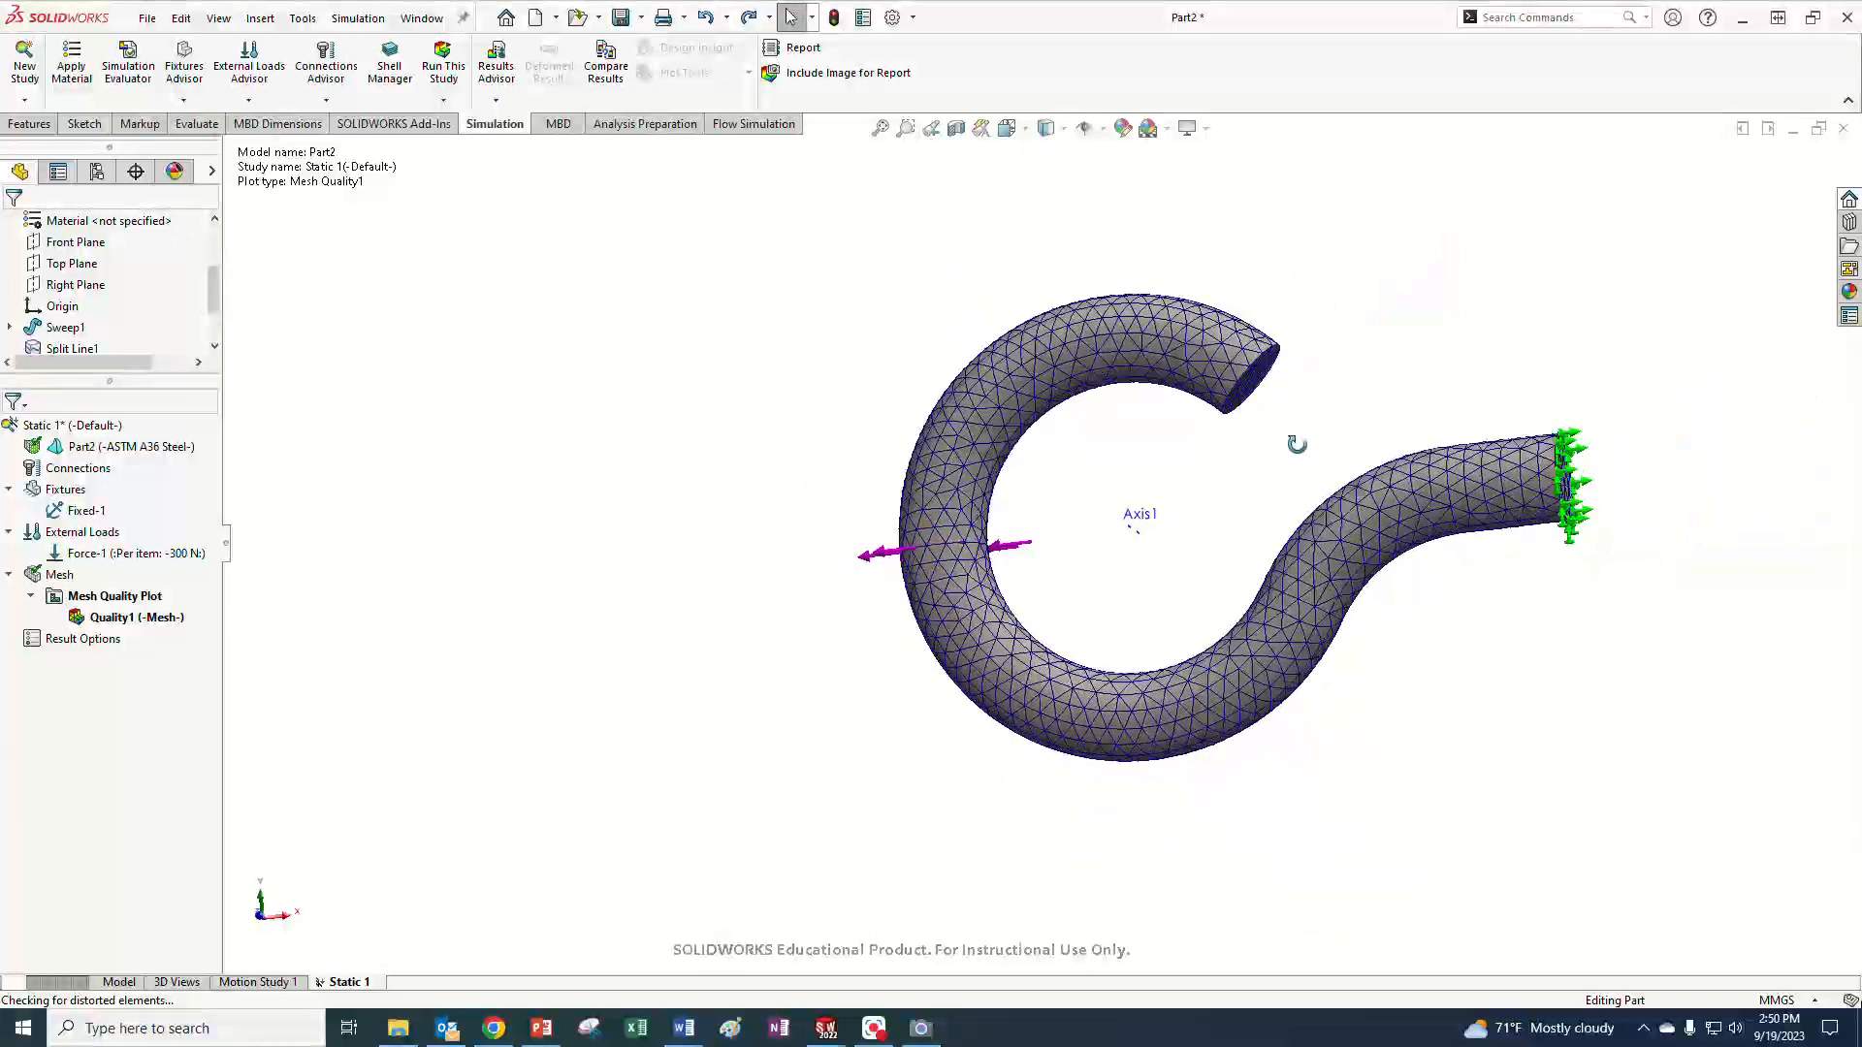
middle_click_drag(1188, 523, 1207, 555)
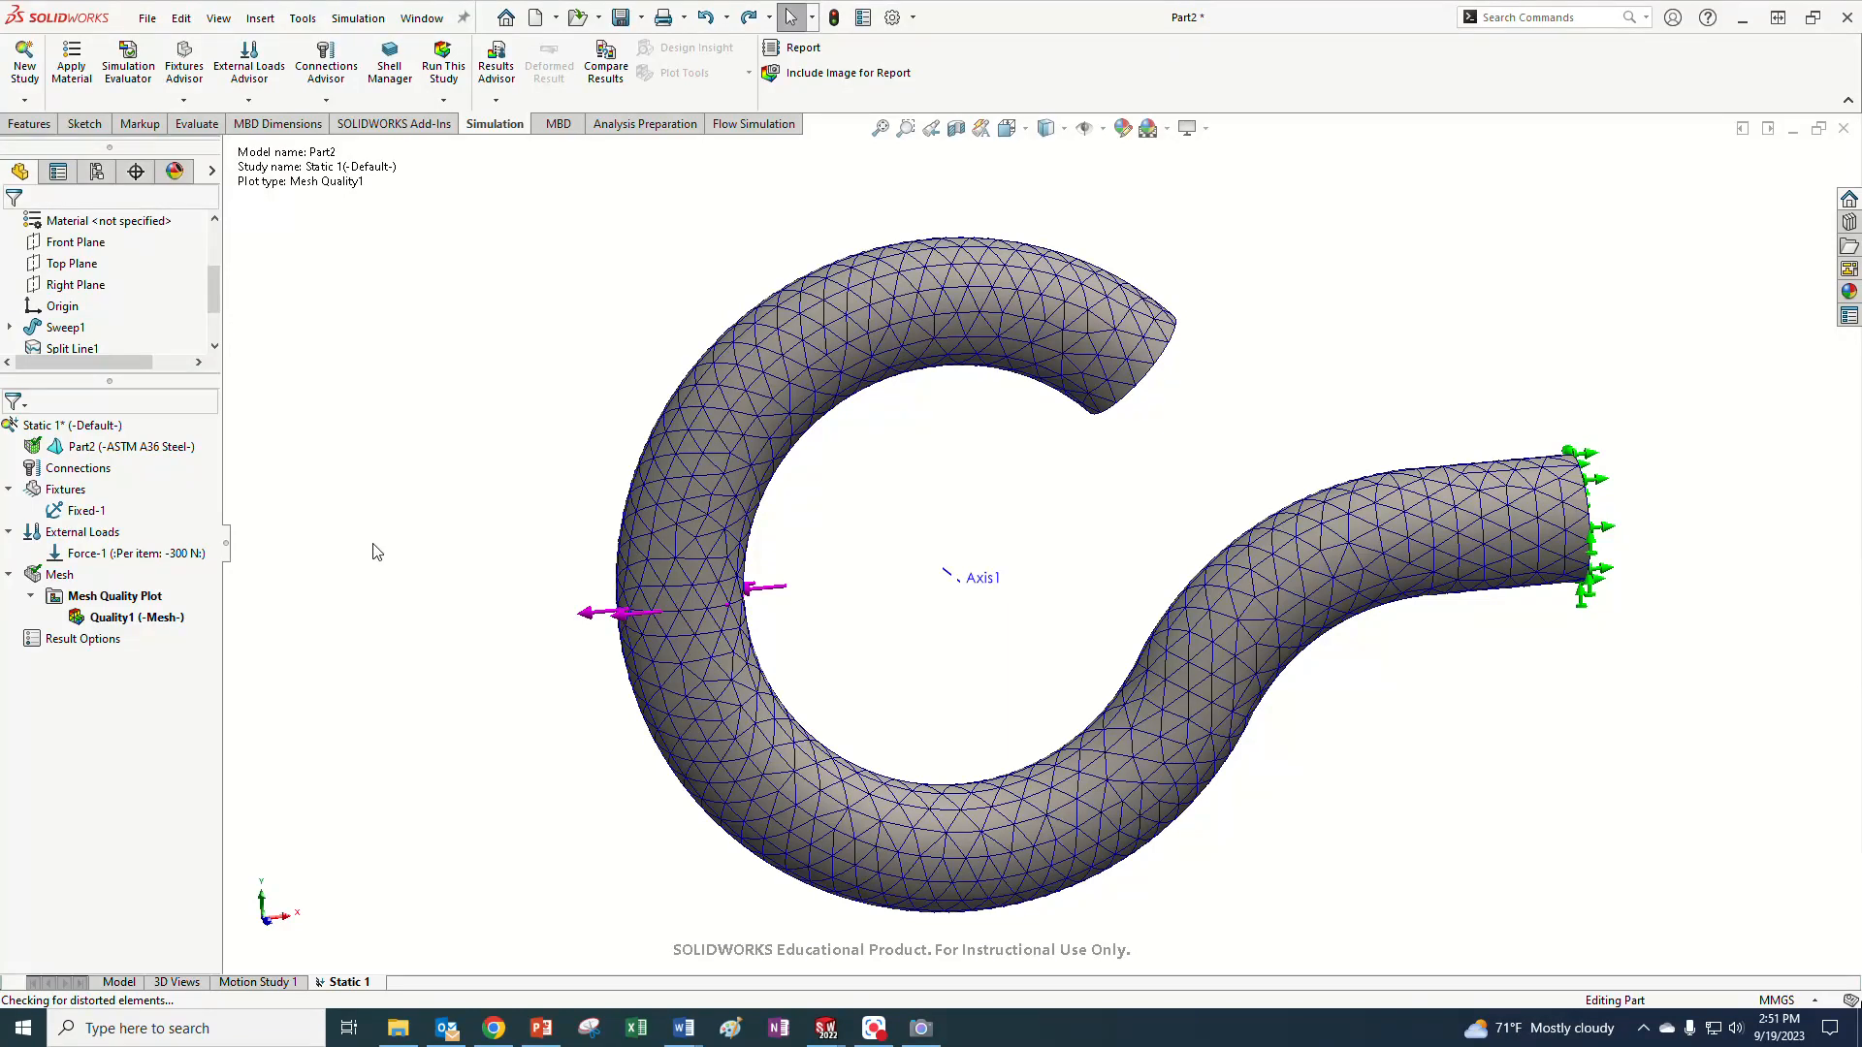
- Run the static study and inspect the von Mises stress distribution around the deformed hook
right_click(59, 433)
left_click(72, 446)
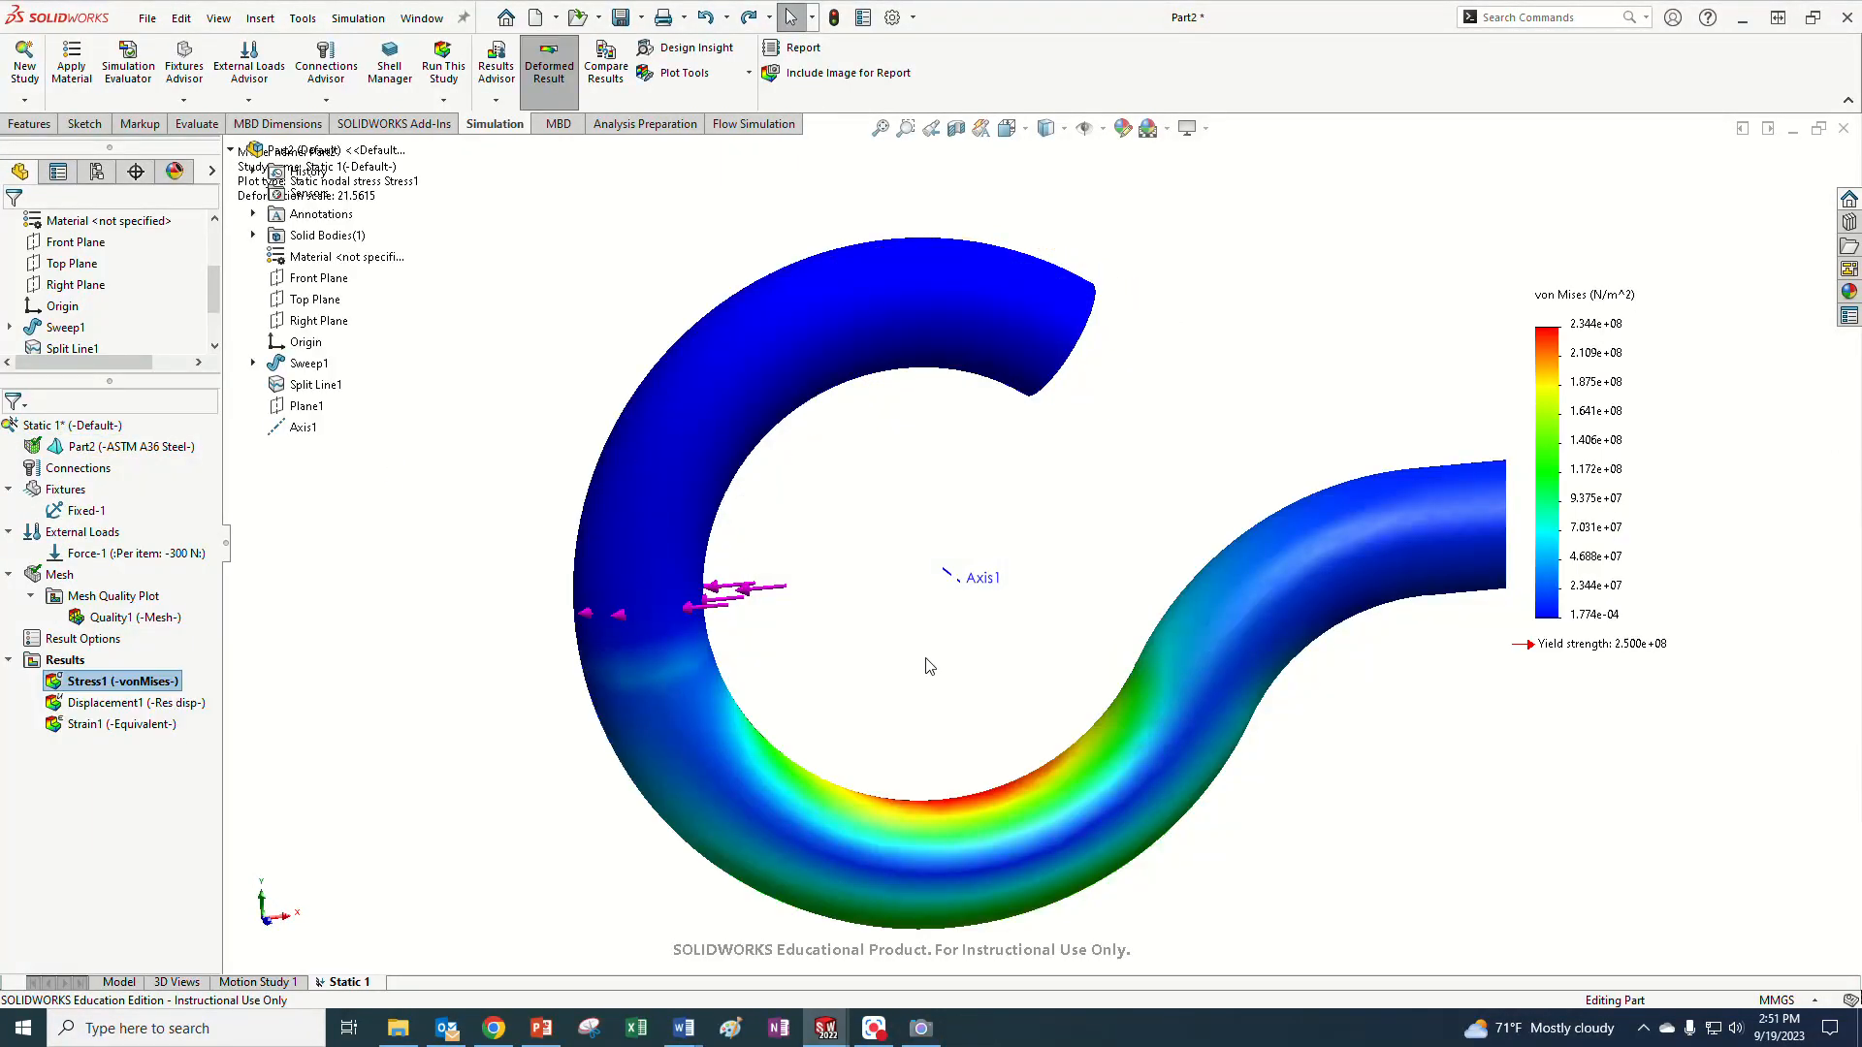
middle_click_drag(1006, 621, 1086, 640)
scroll(1603, 377, "down", 1)
middle_click_drag(1438, 527, 1168, 707)
scroll(1077, 555, "down", 2)
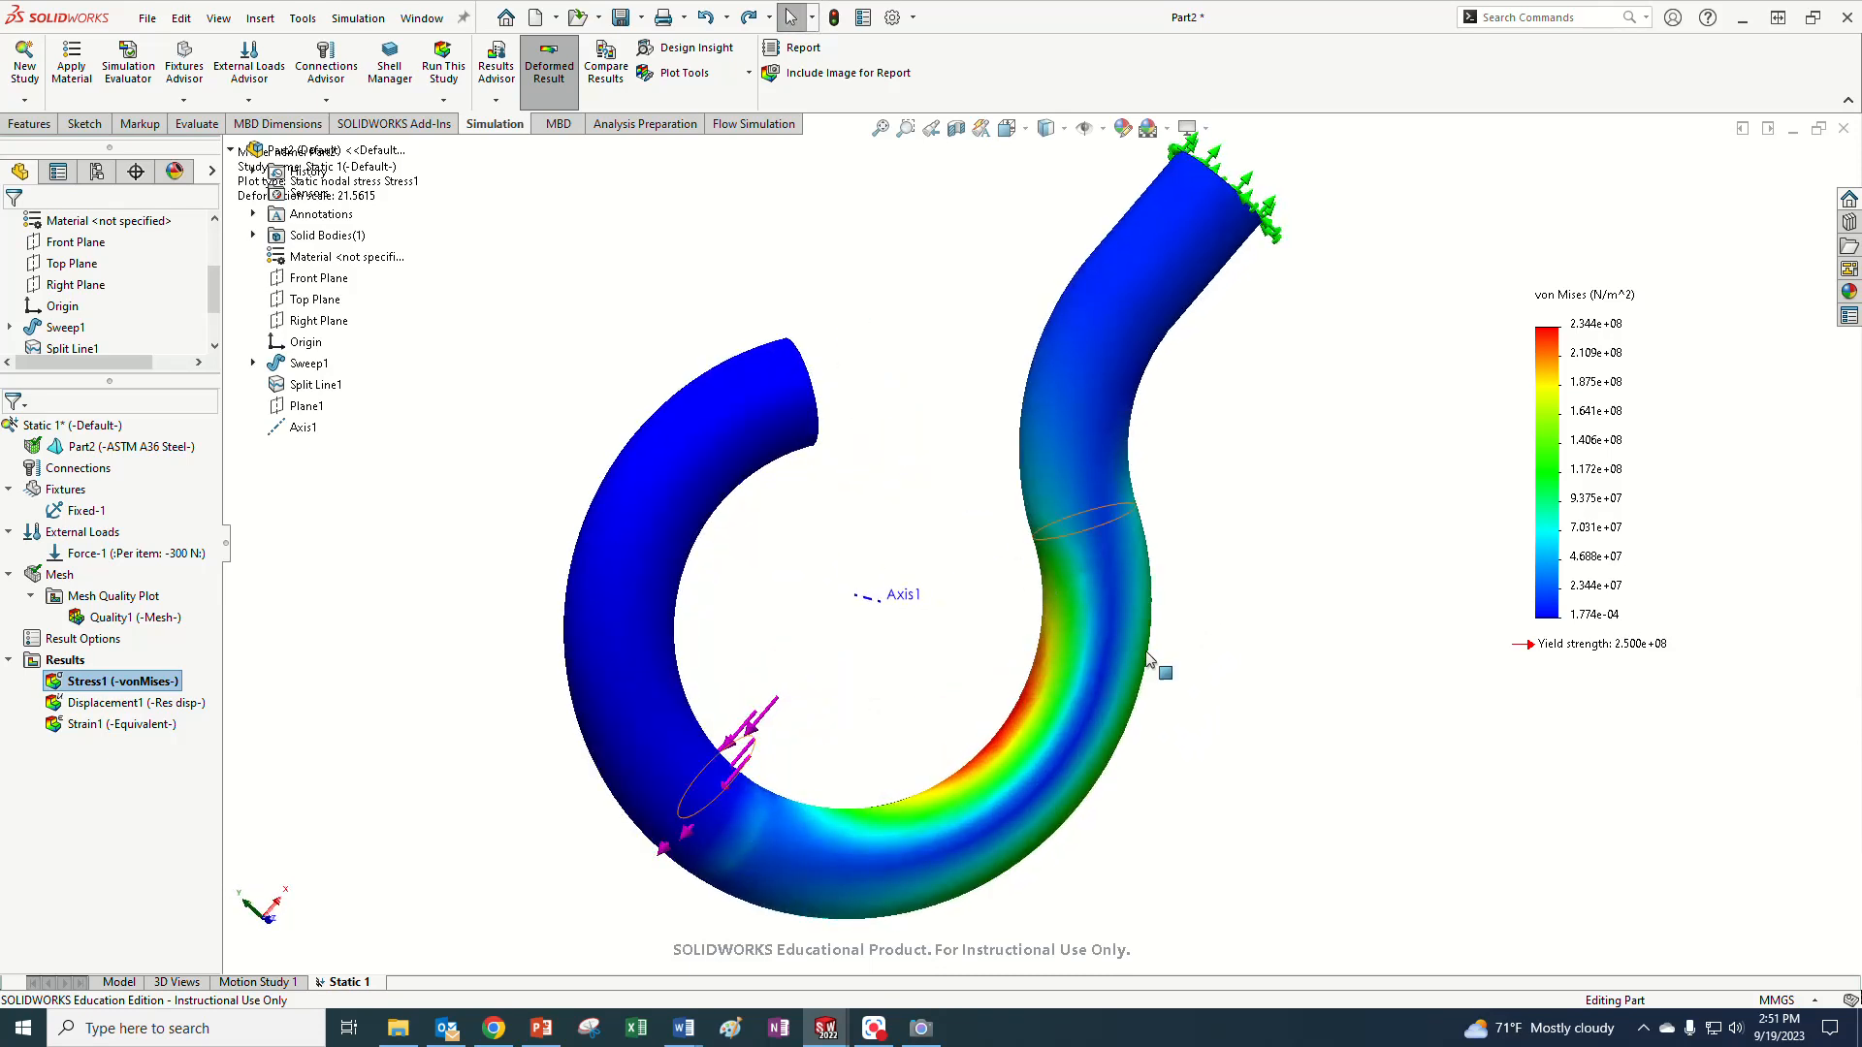
scroll(1201, 694, "up", 2)
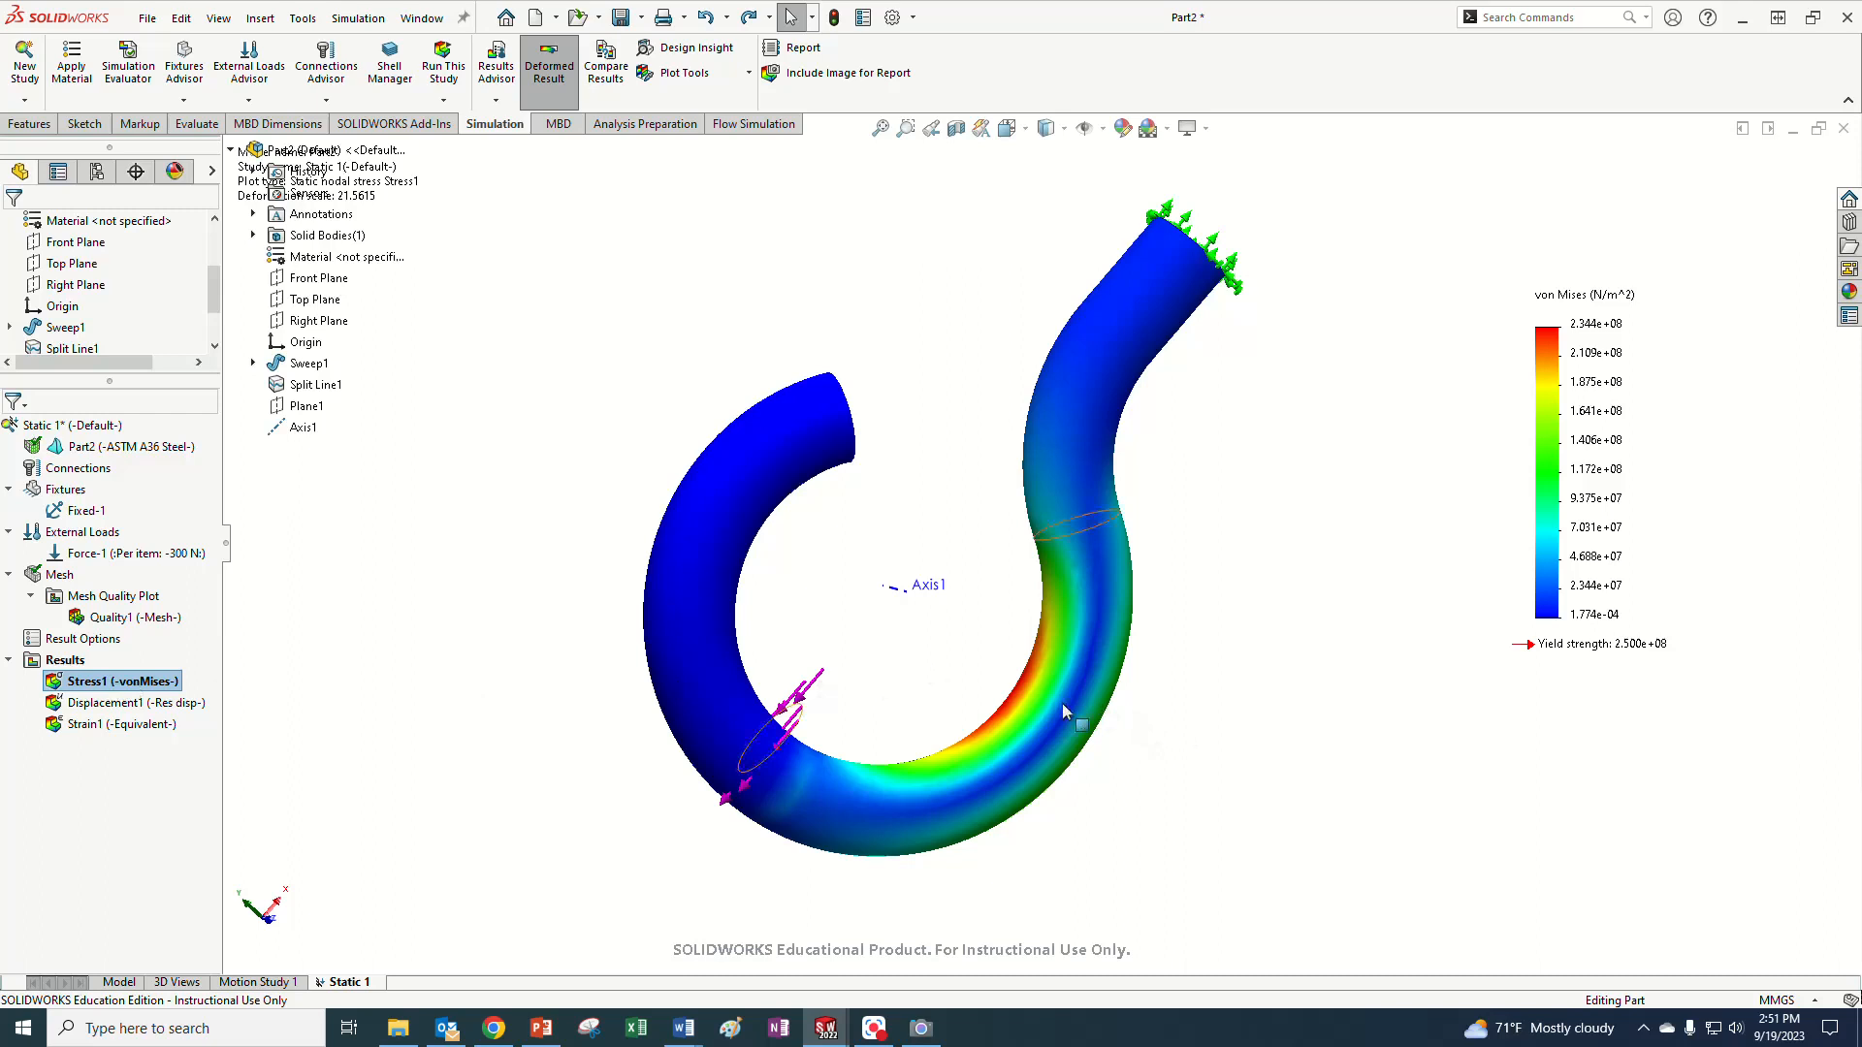
- Edit the stress plot's definition, keeping von Mises stress and setting the units to N/mm^2 (MPa)
right_click(130, 687)
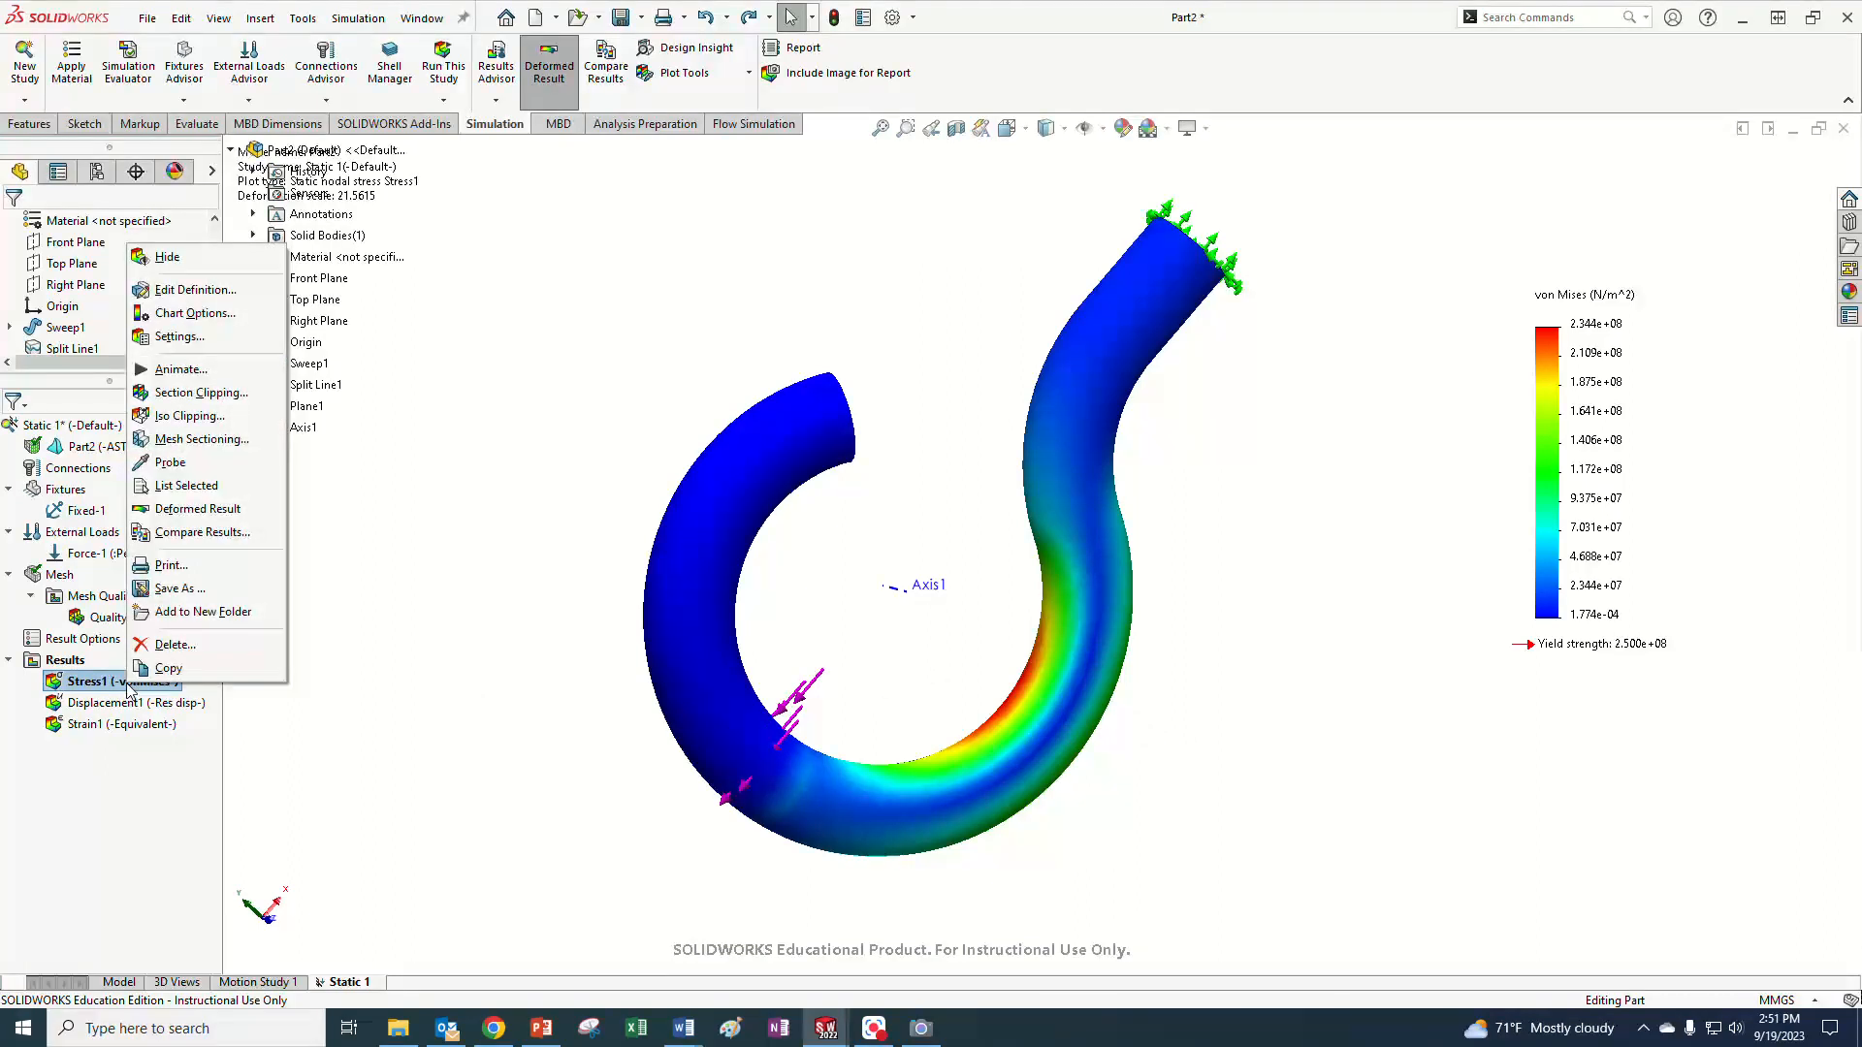
left_click(170, 291)
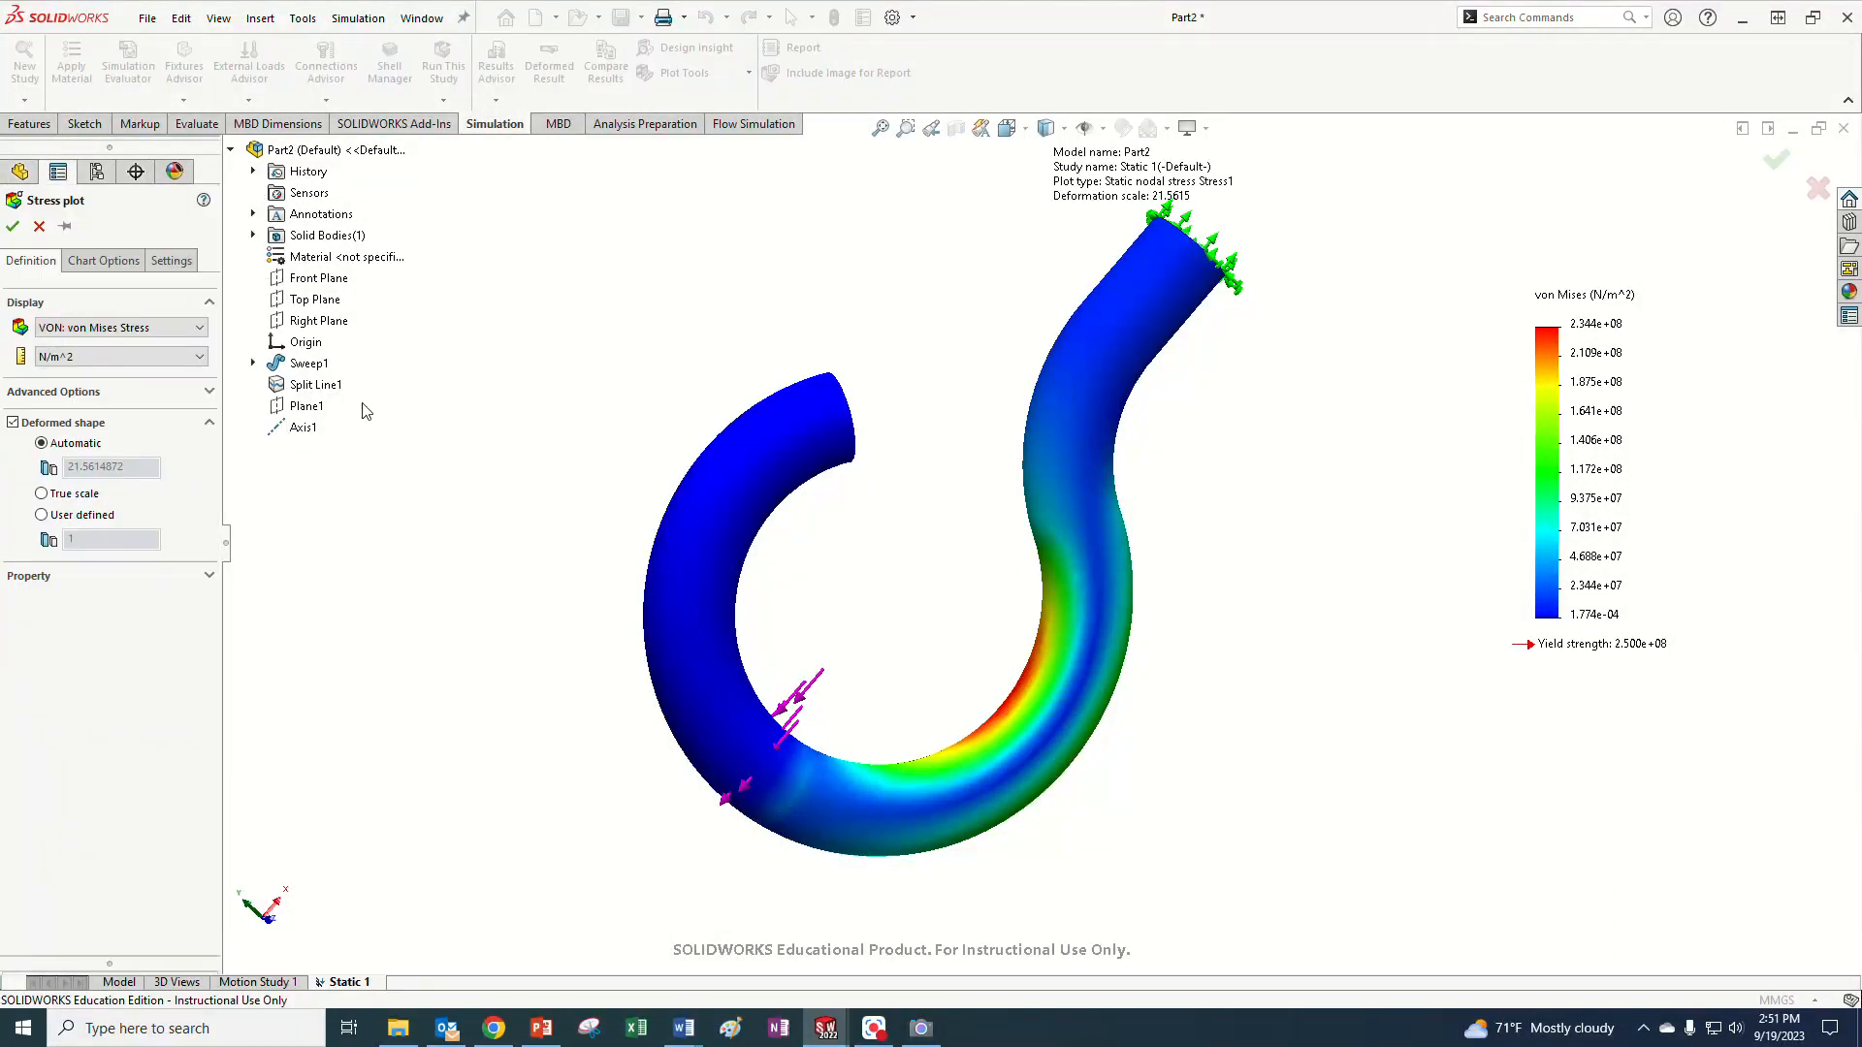
left_click(184, 330)
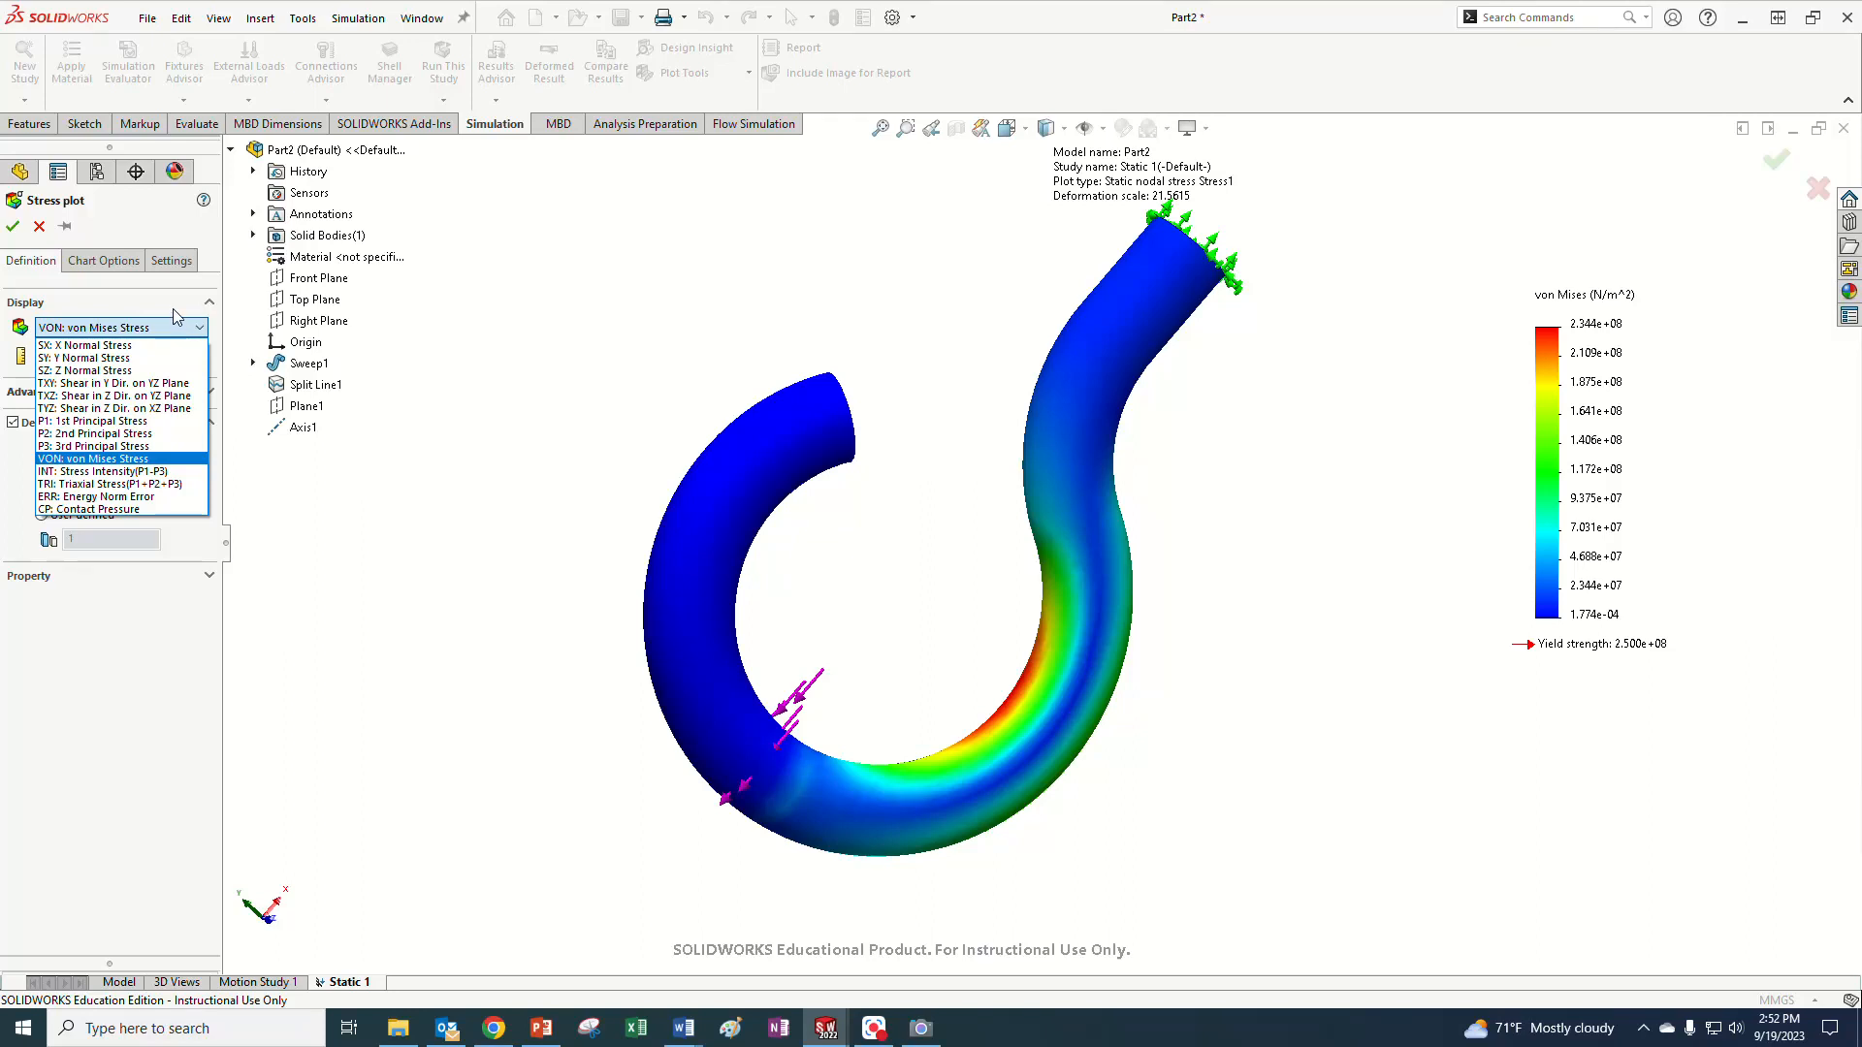
left_click(170, 304)
left_click(150, 357)
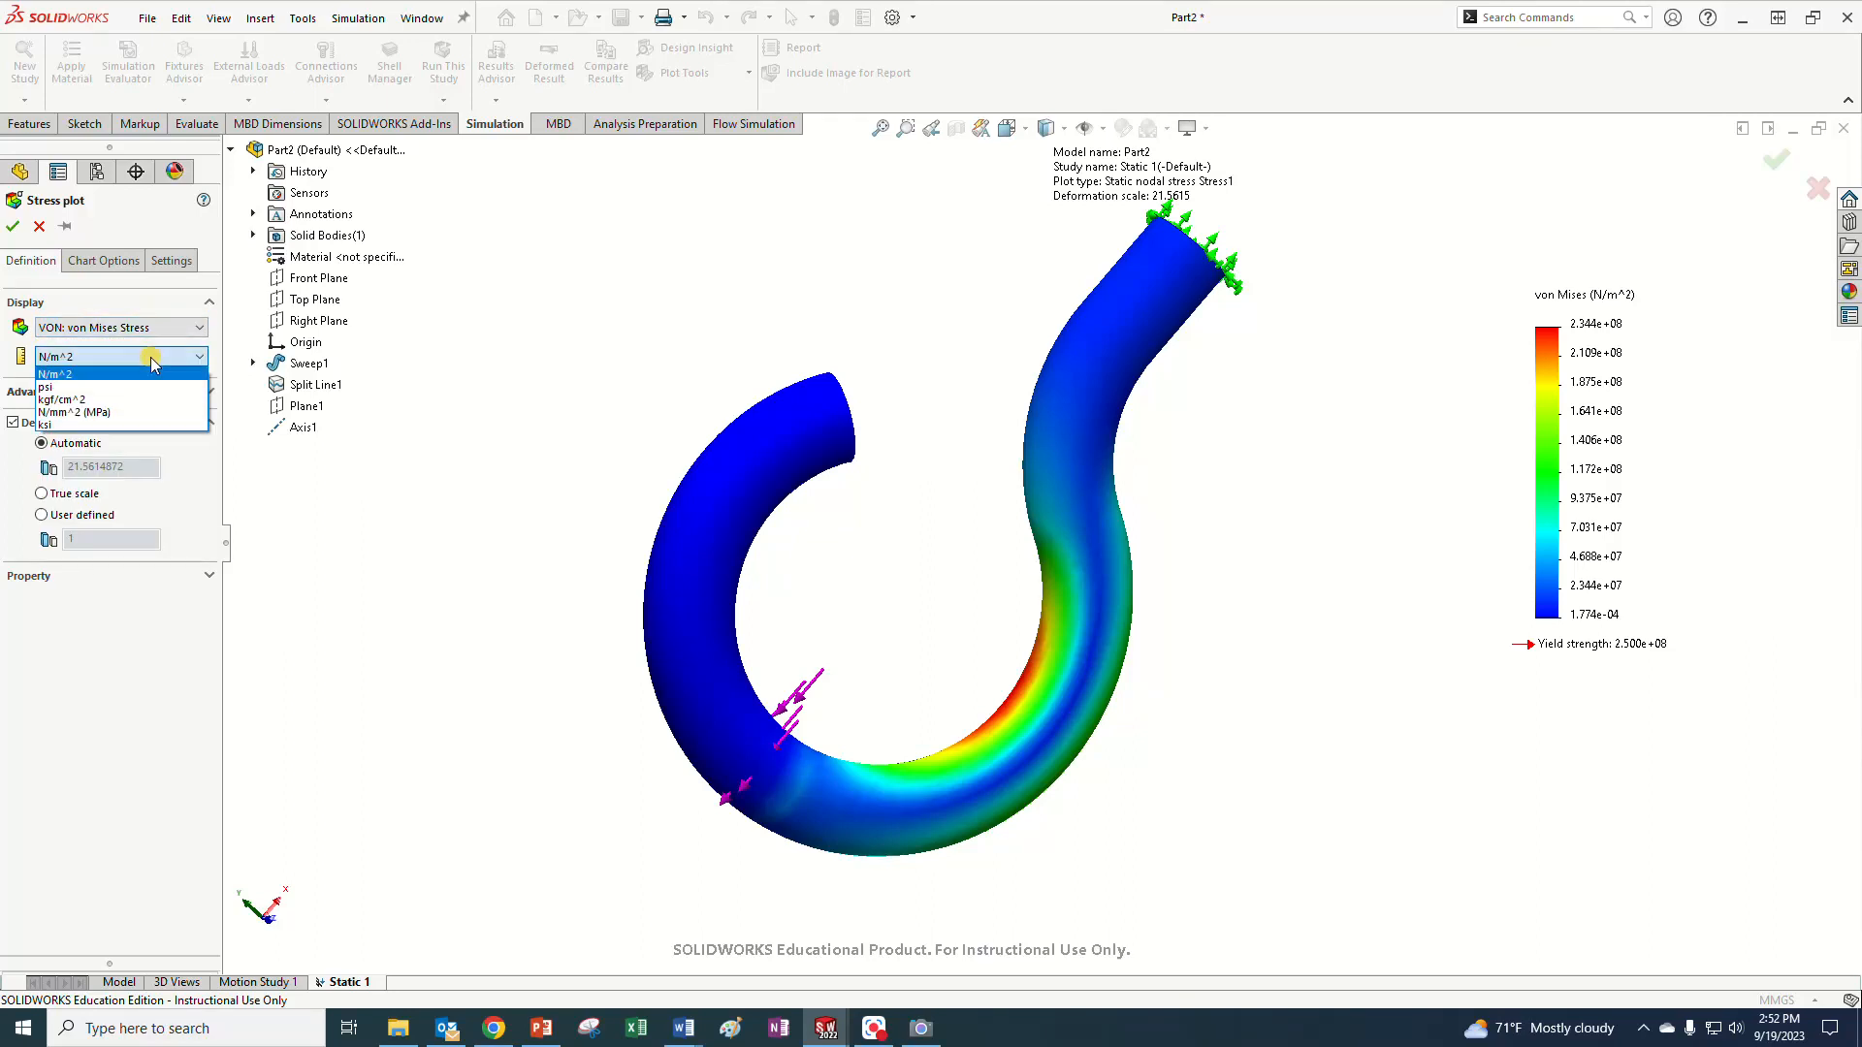
left_click(113, 412)
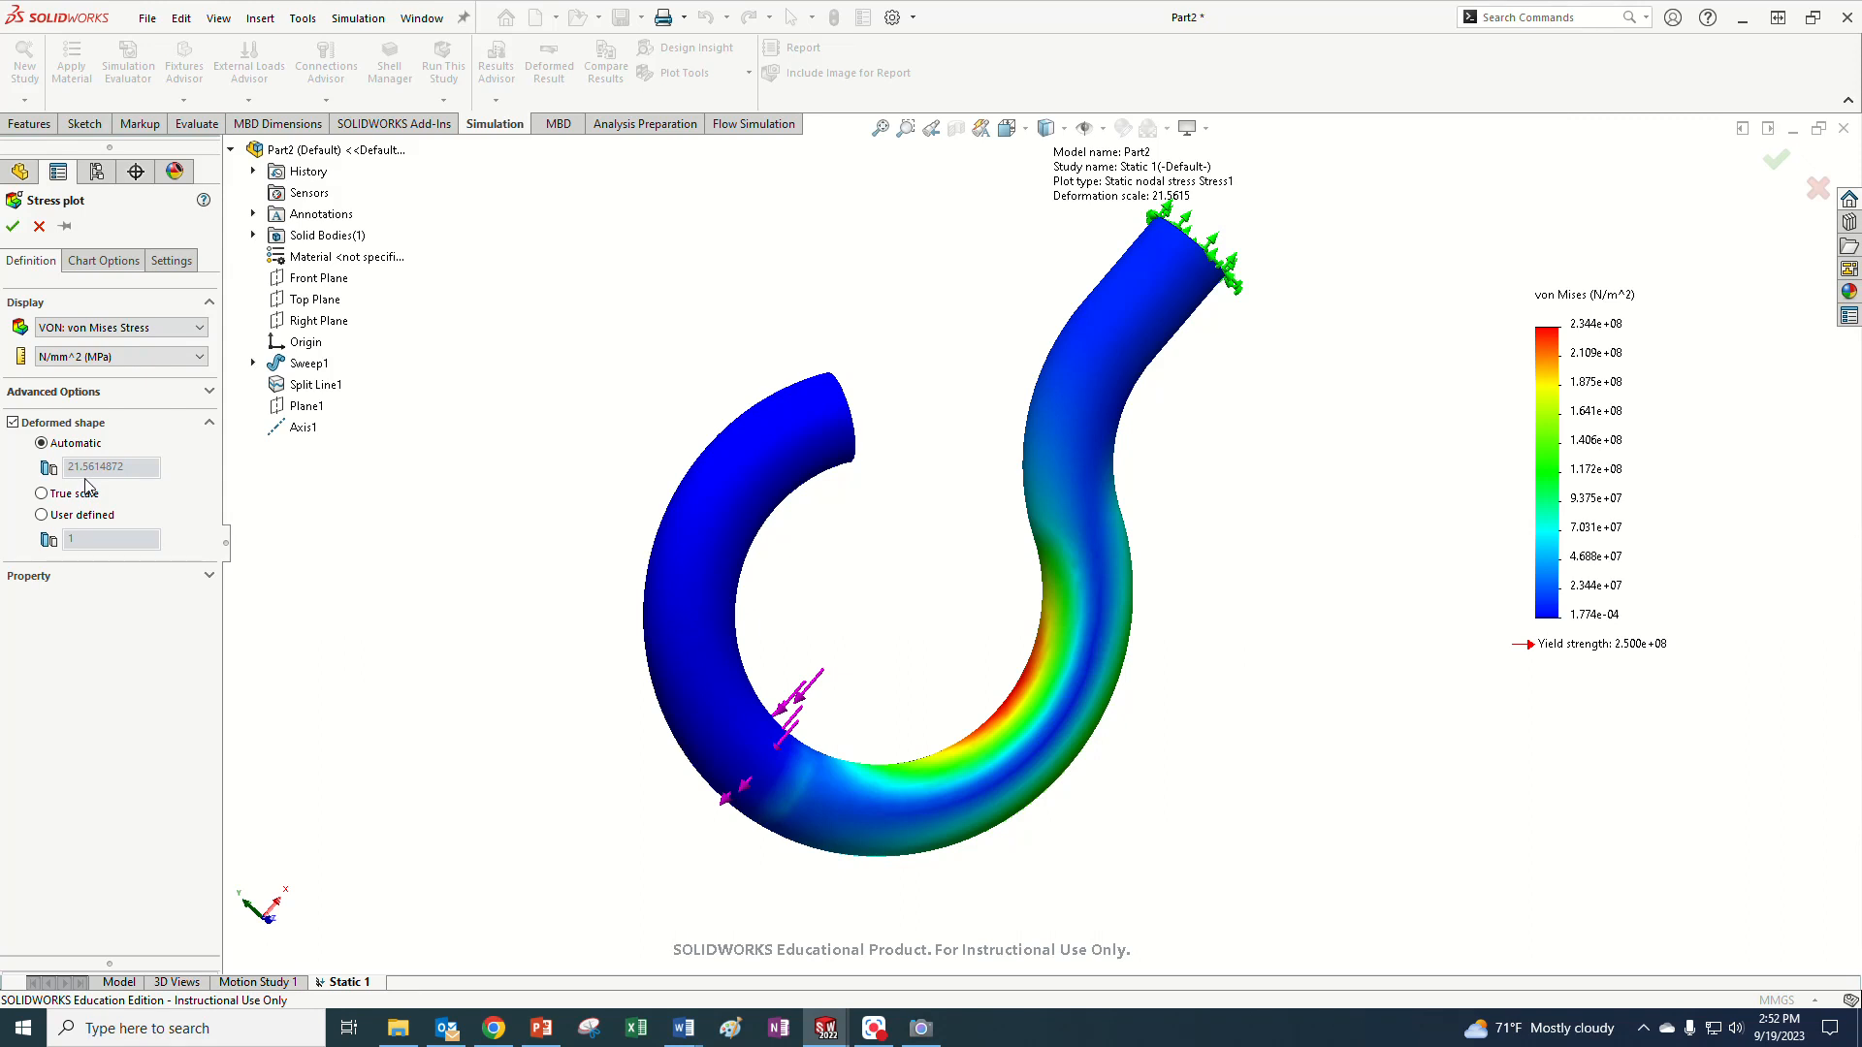
- Show the maximum annotation on the stress plot and leave the minimum annotation off
left_click(88, 263)
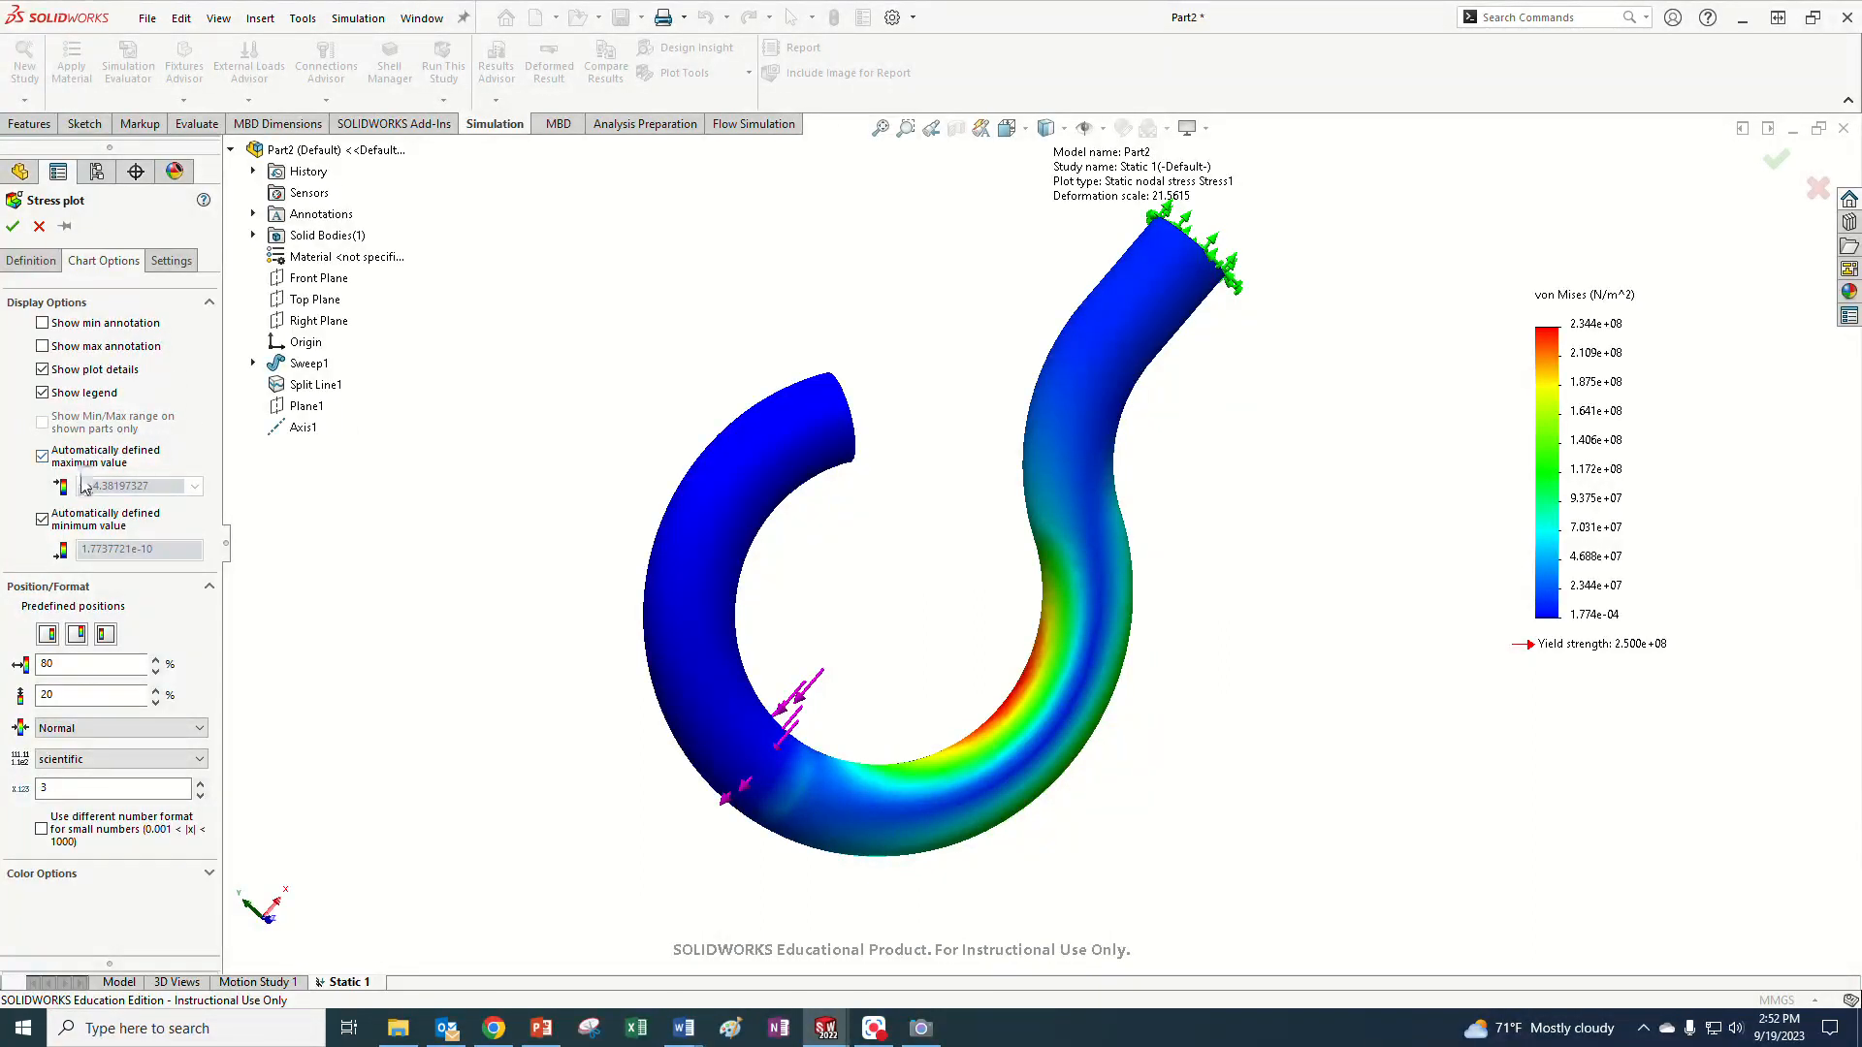
left_click(42, 322)
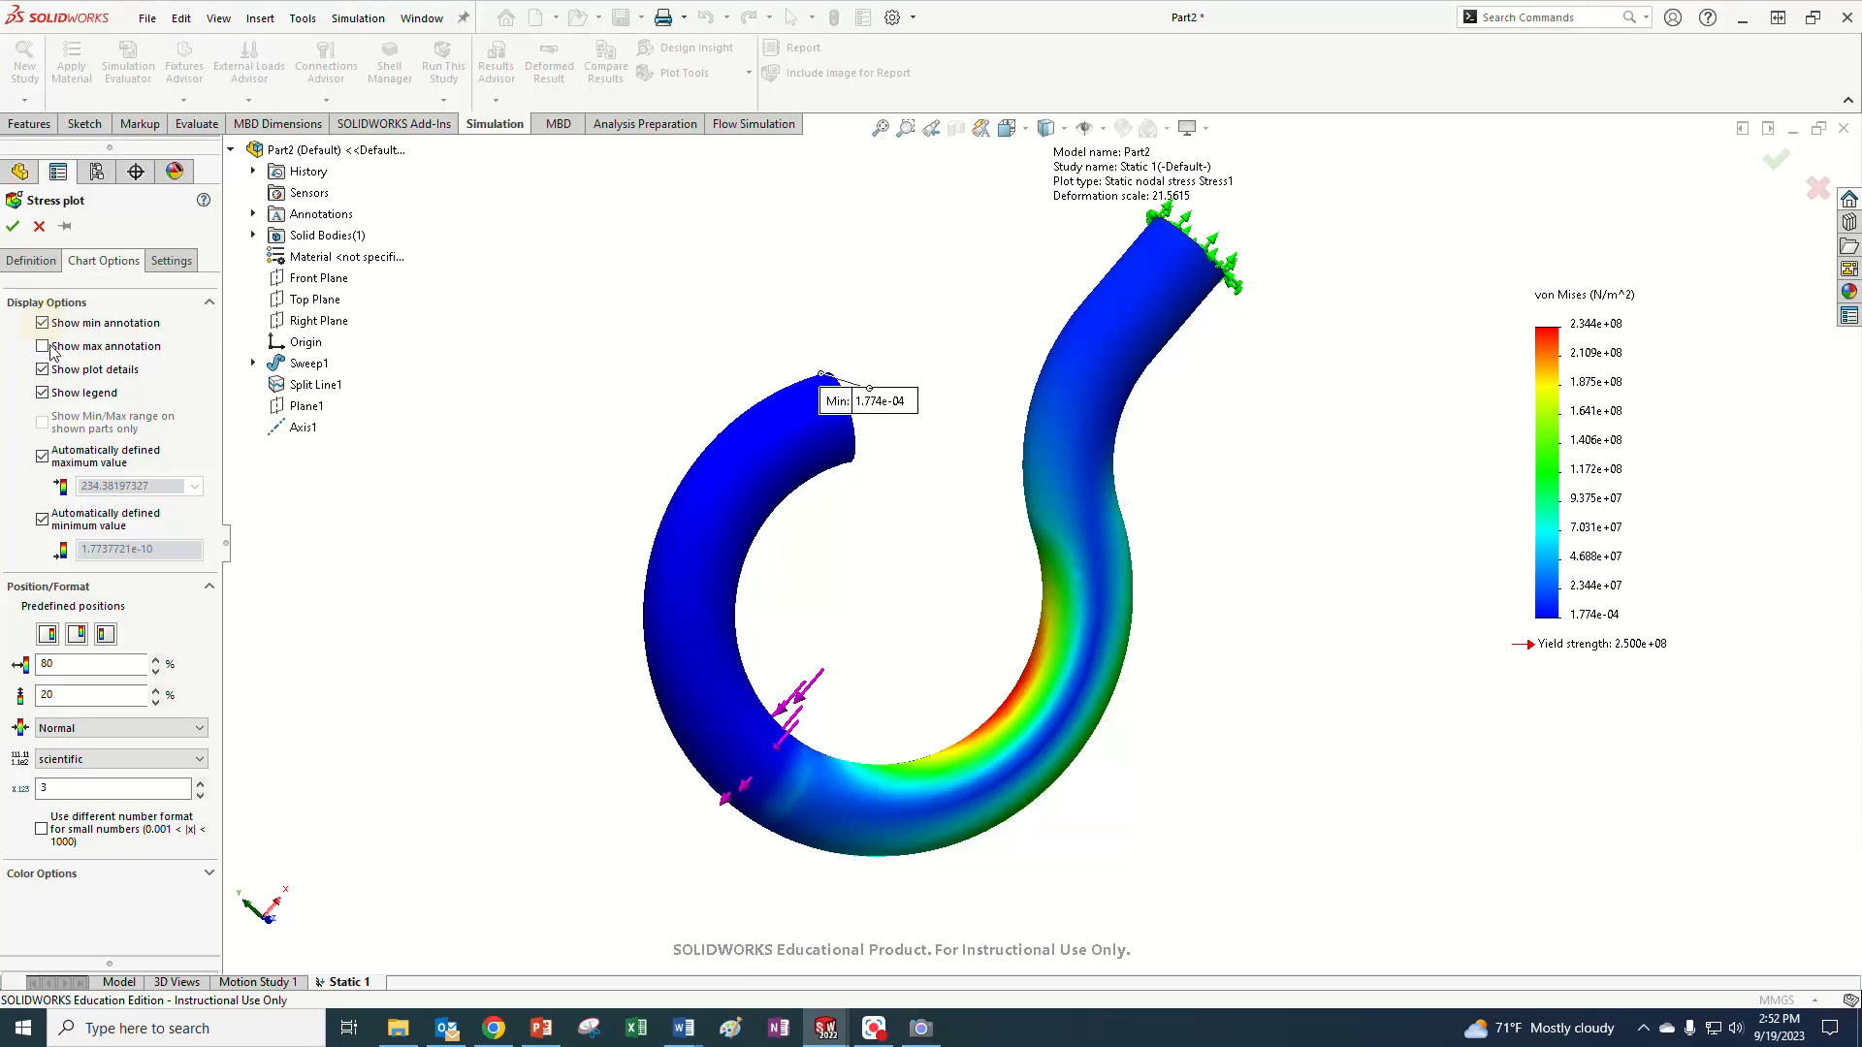
left_click(42, 347)
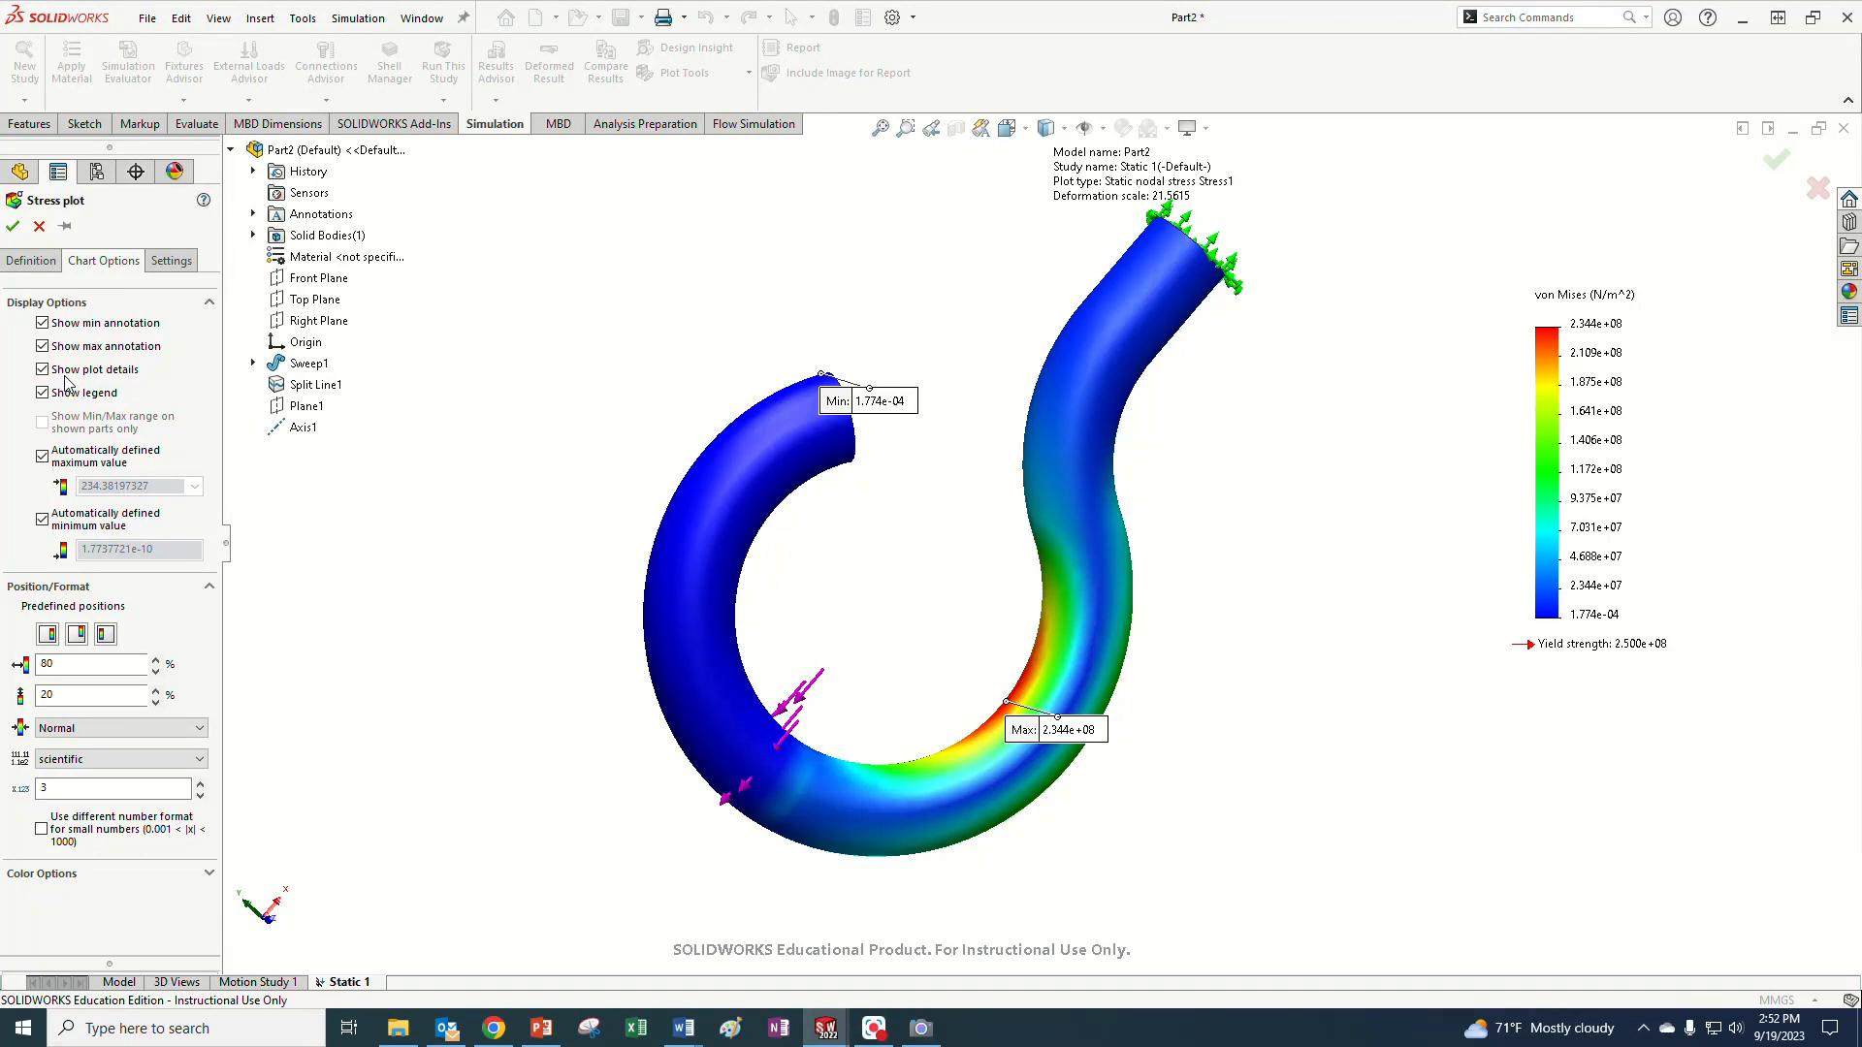
left_click(42, 324)
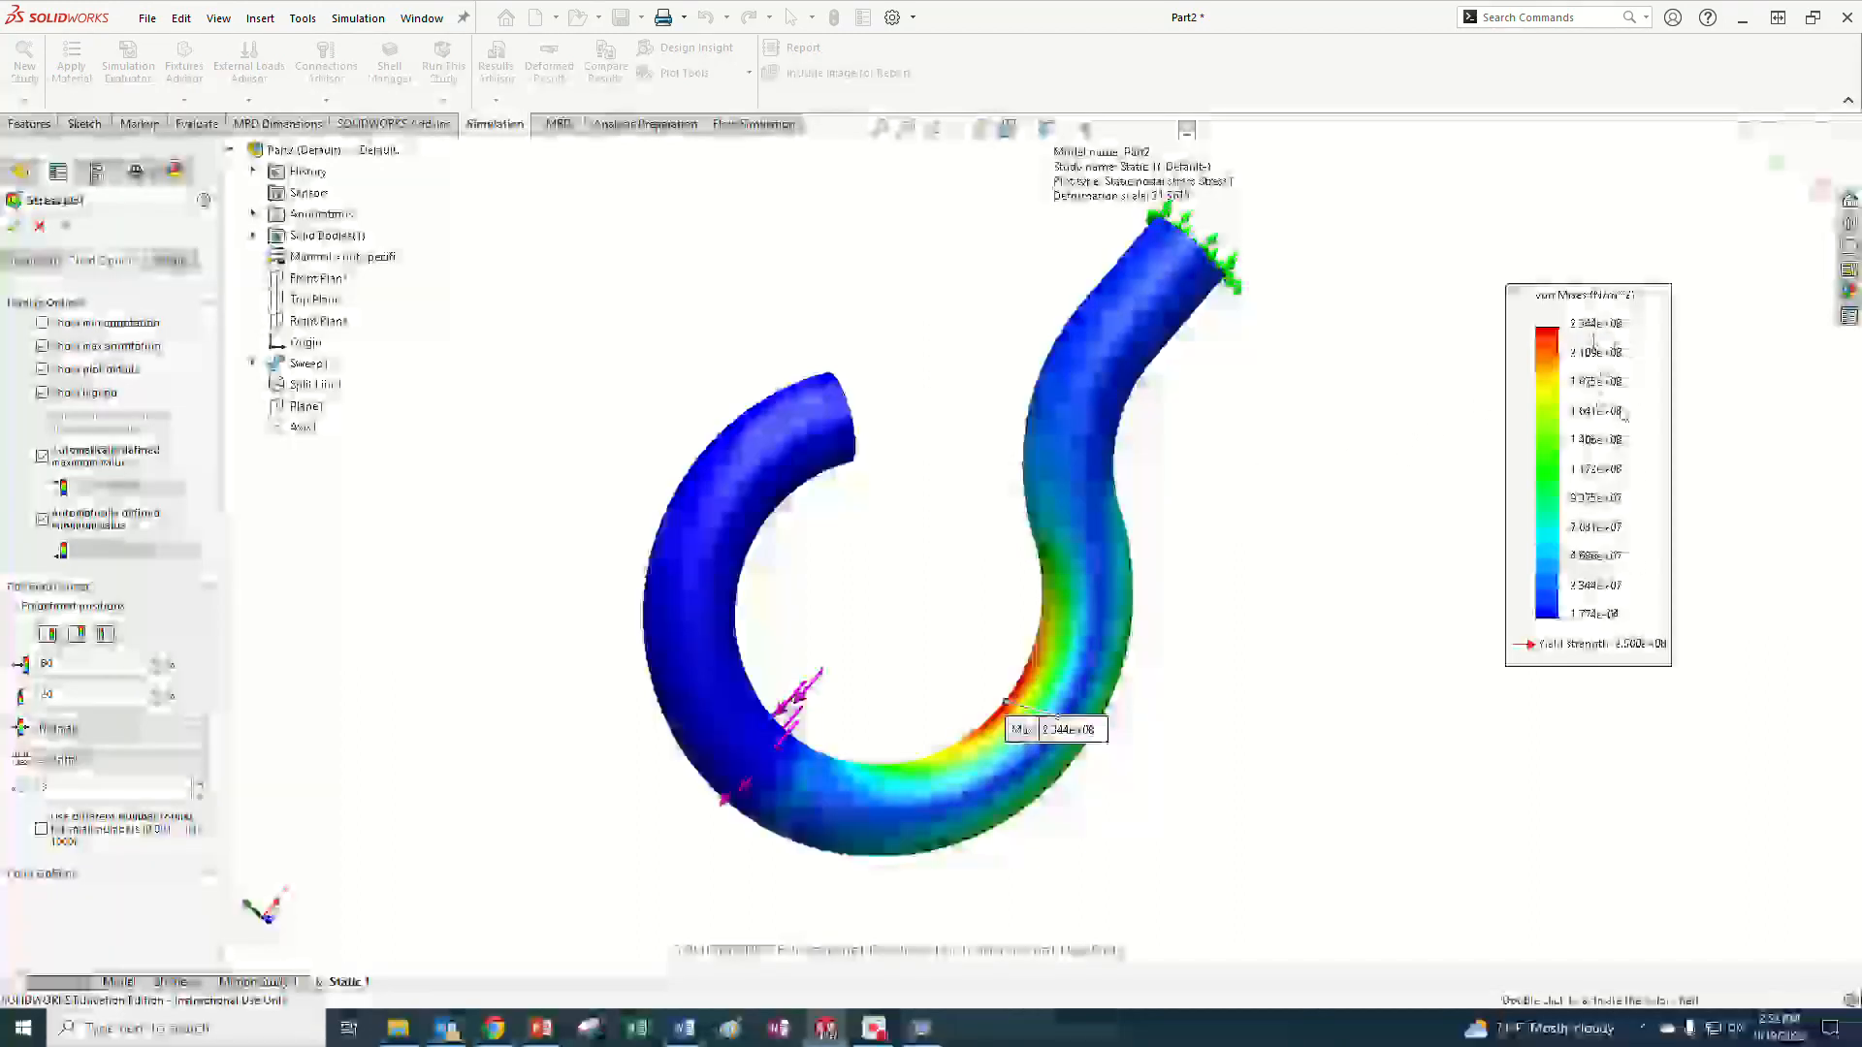
- Override the automatic legend limits of the stress plot with a maximum of 250 and a minimum of 0
left_click(42, 457)
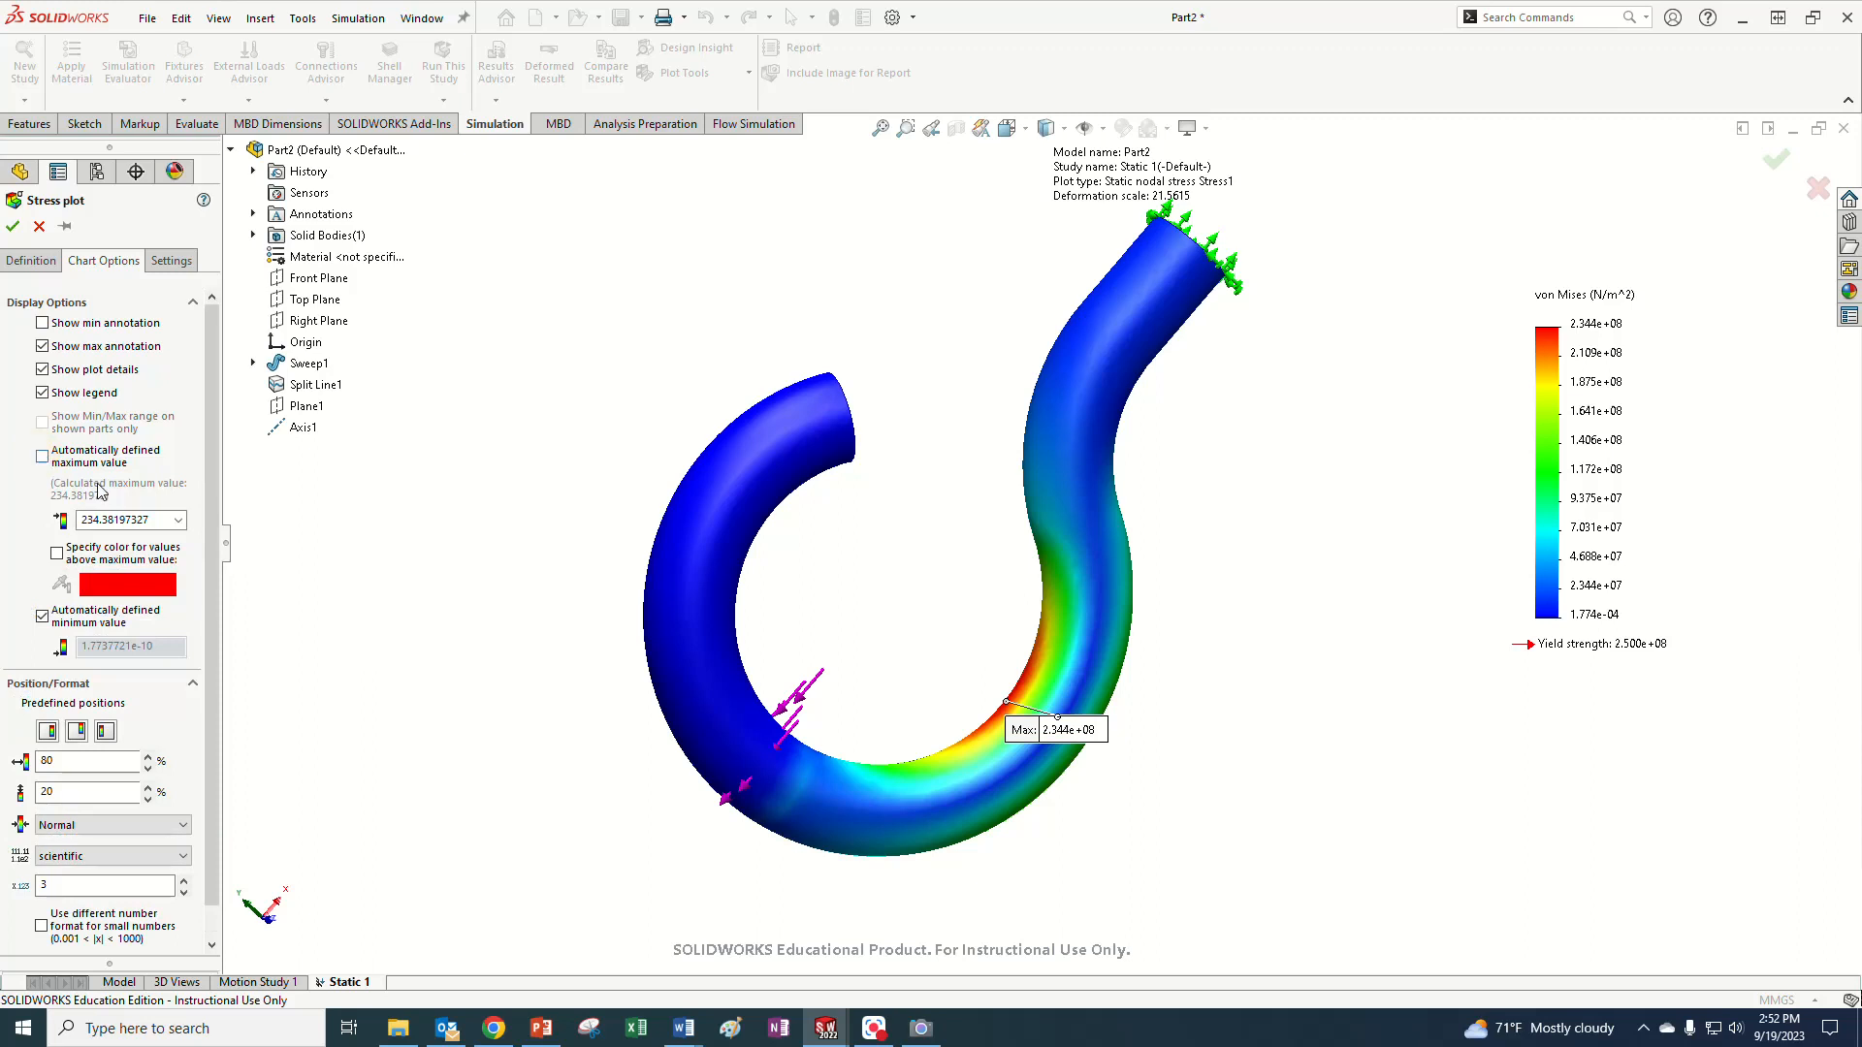
double_click(137, 519)
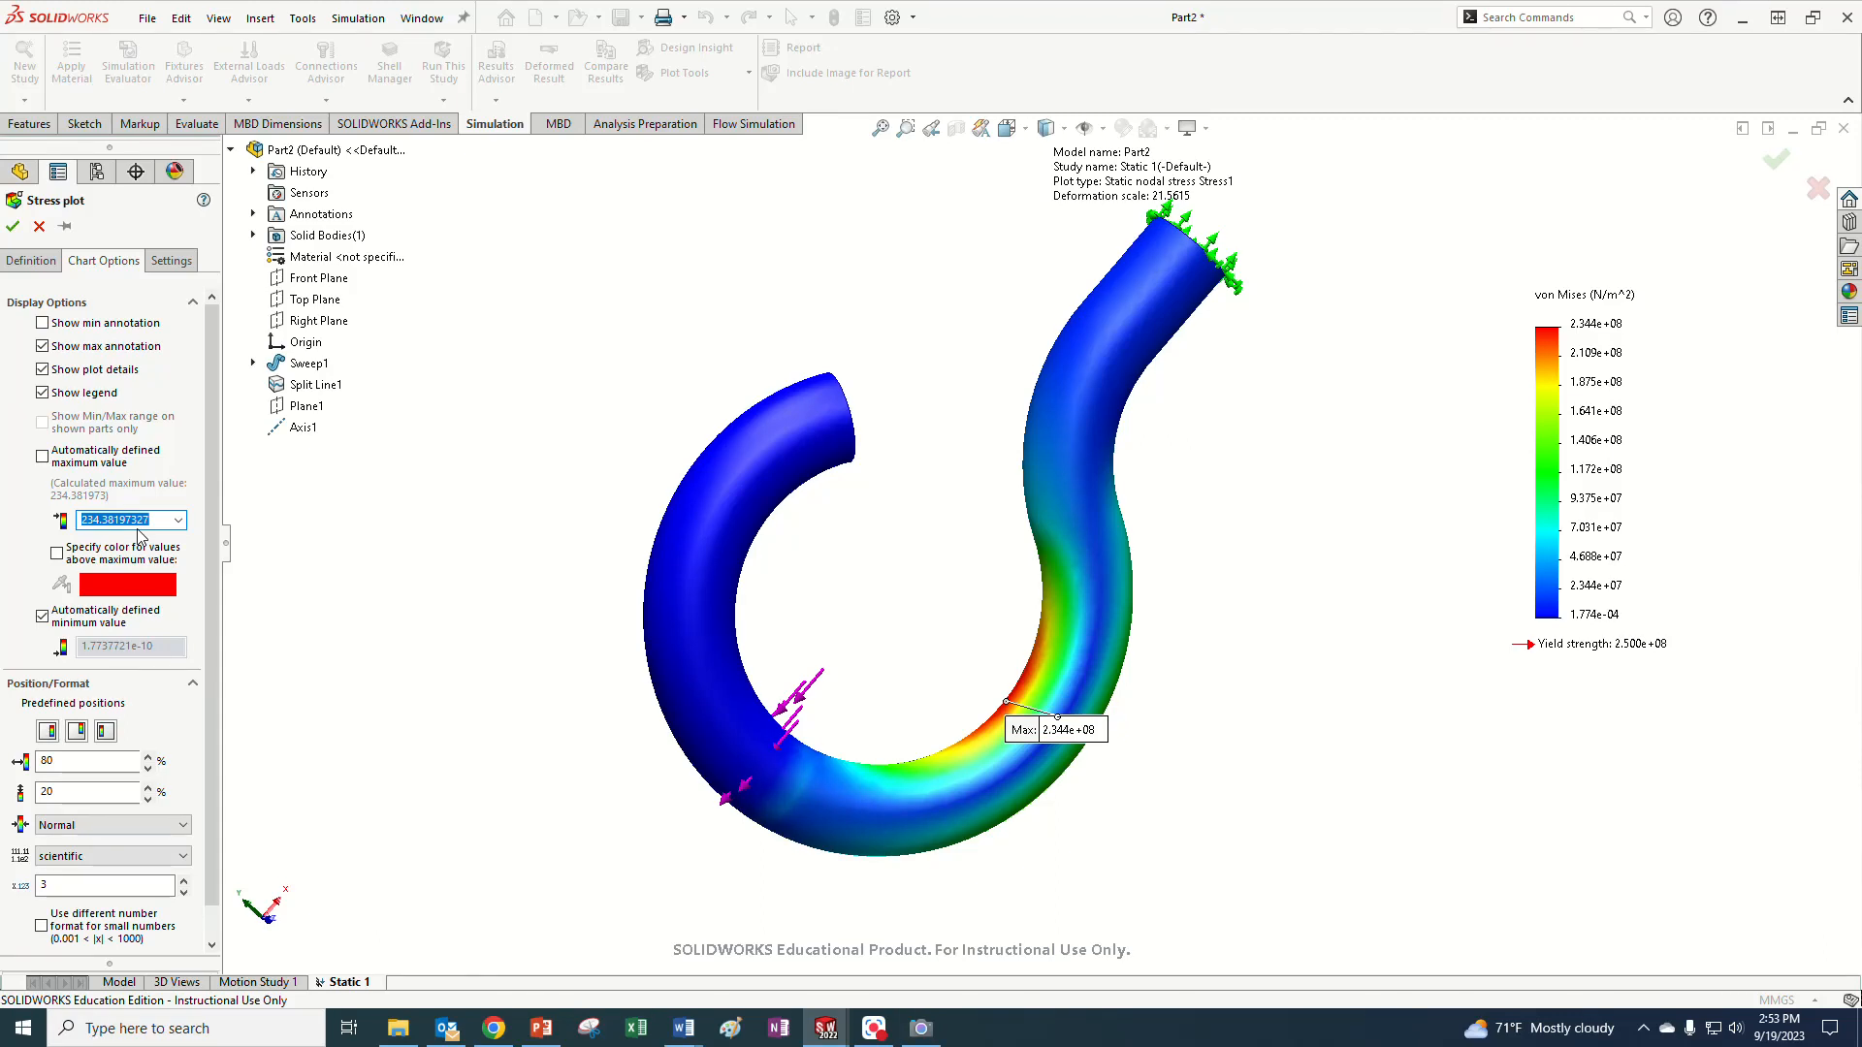
type("250")
left_click(42, 617)
left_click_drag(160, 680, 48, 687)
type("0")
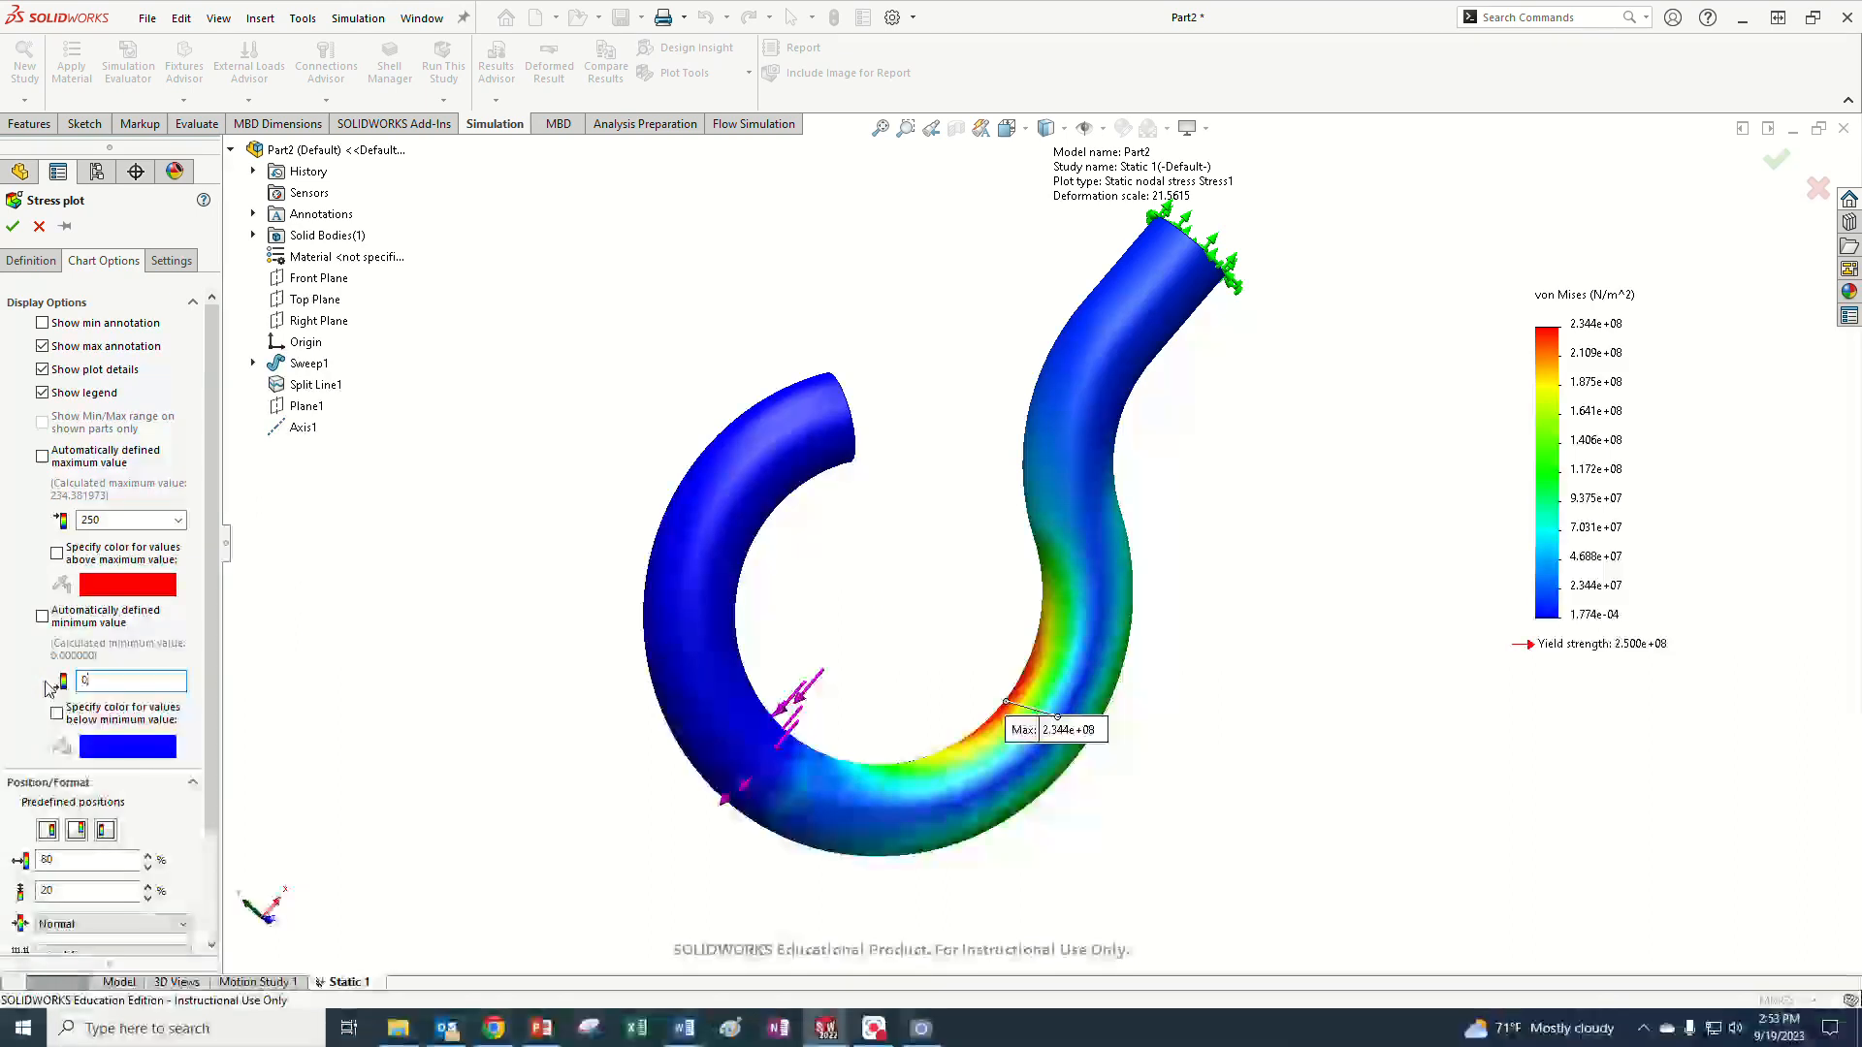
- Change the legend's number format to floating with 1 decimal place
scroll(53, 660, "down", 2)
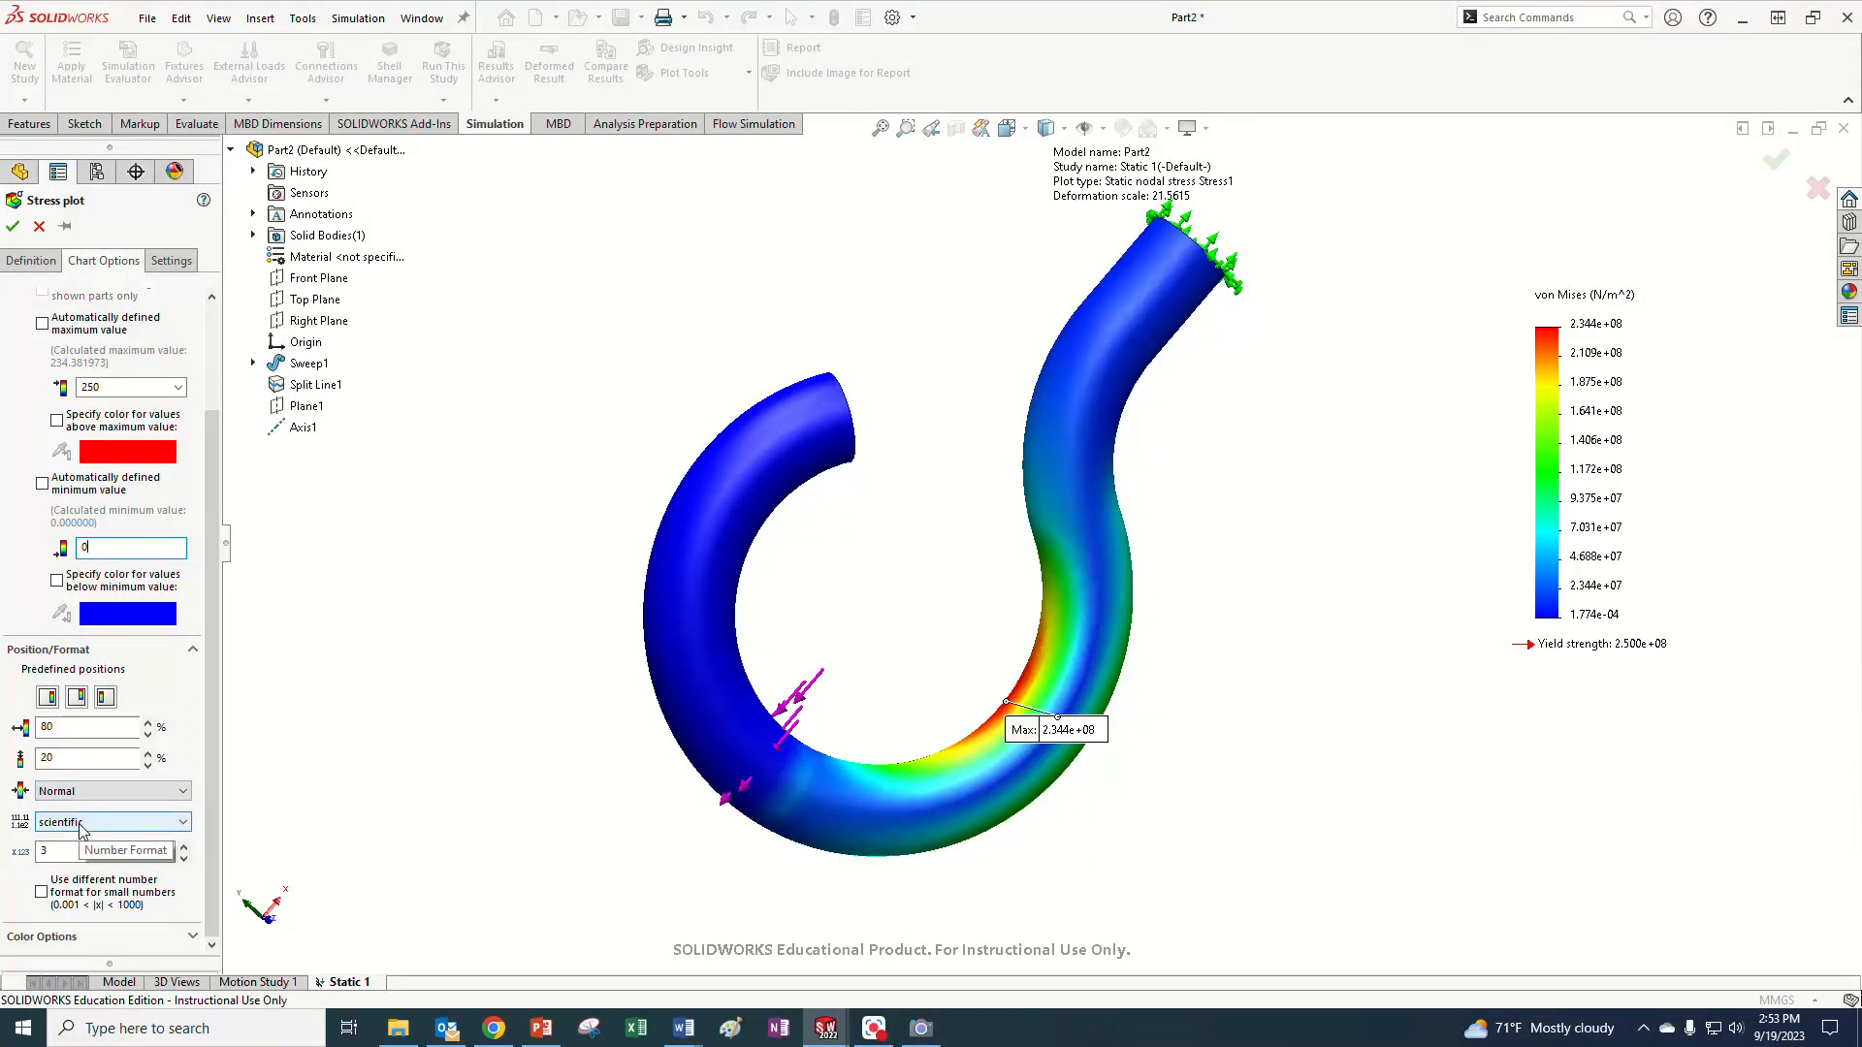
left_click(178, 793)
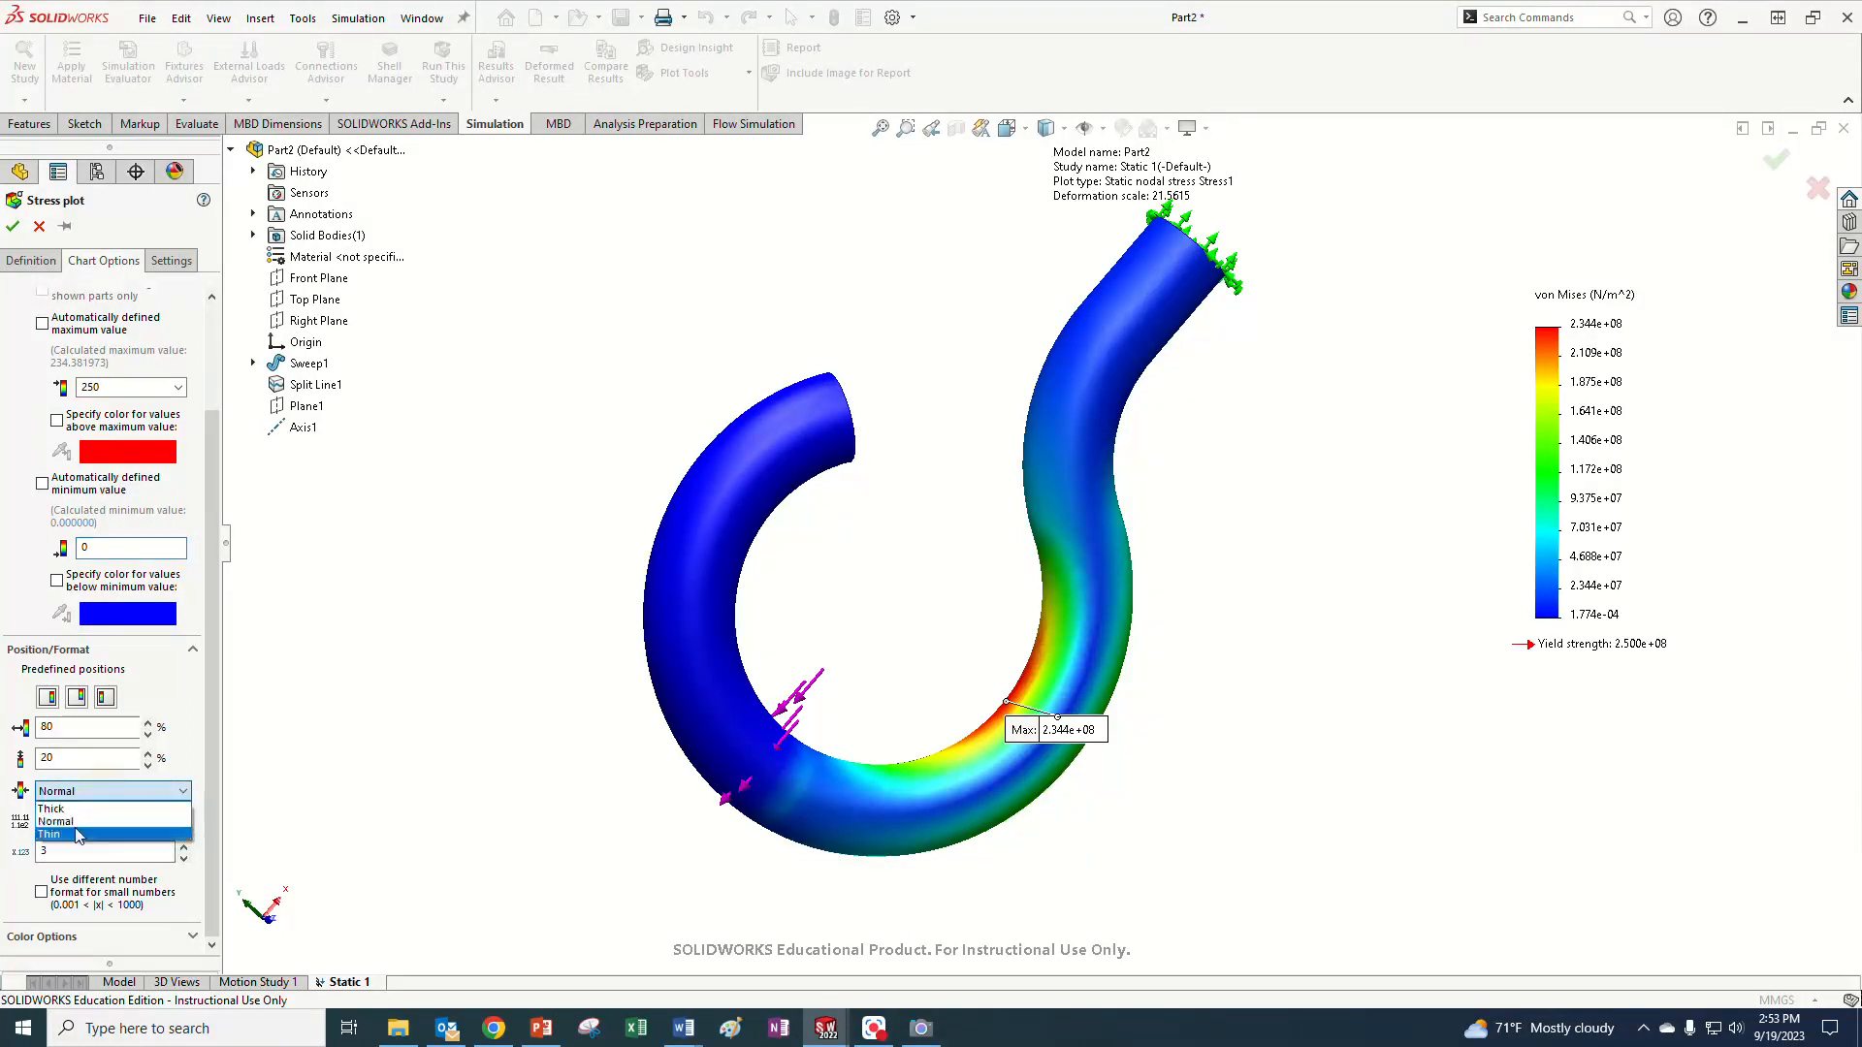
left_click(134, 821)
left_click(130, 822)
left_click(97, 832)
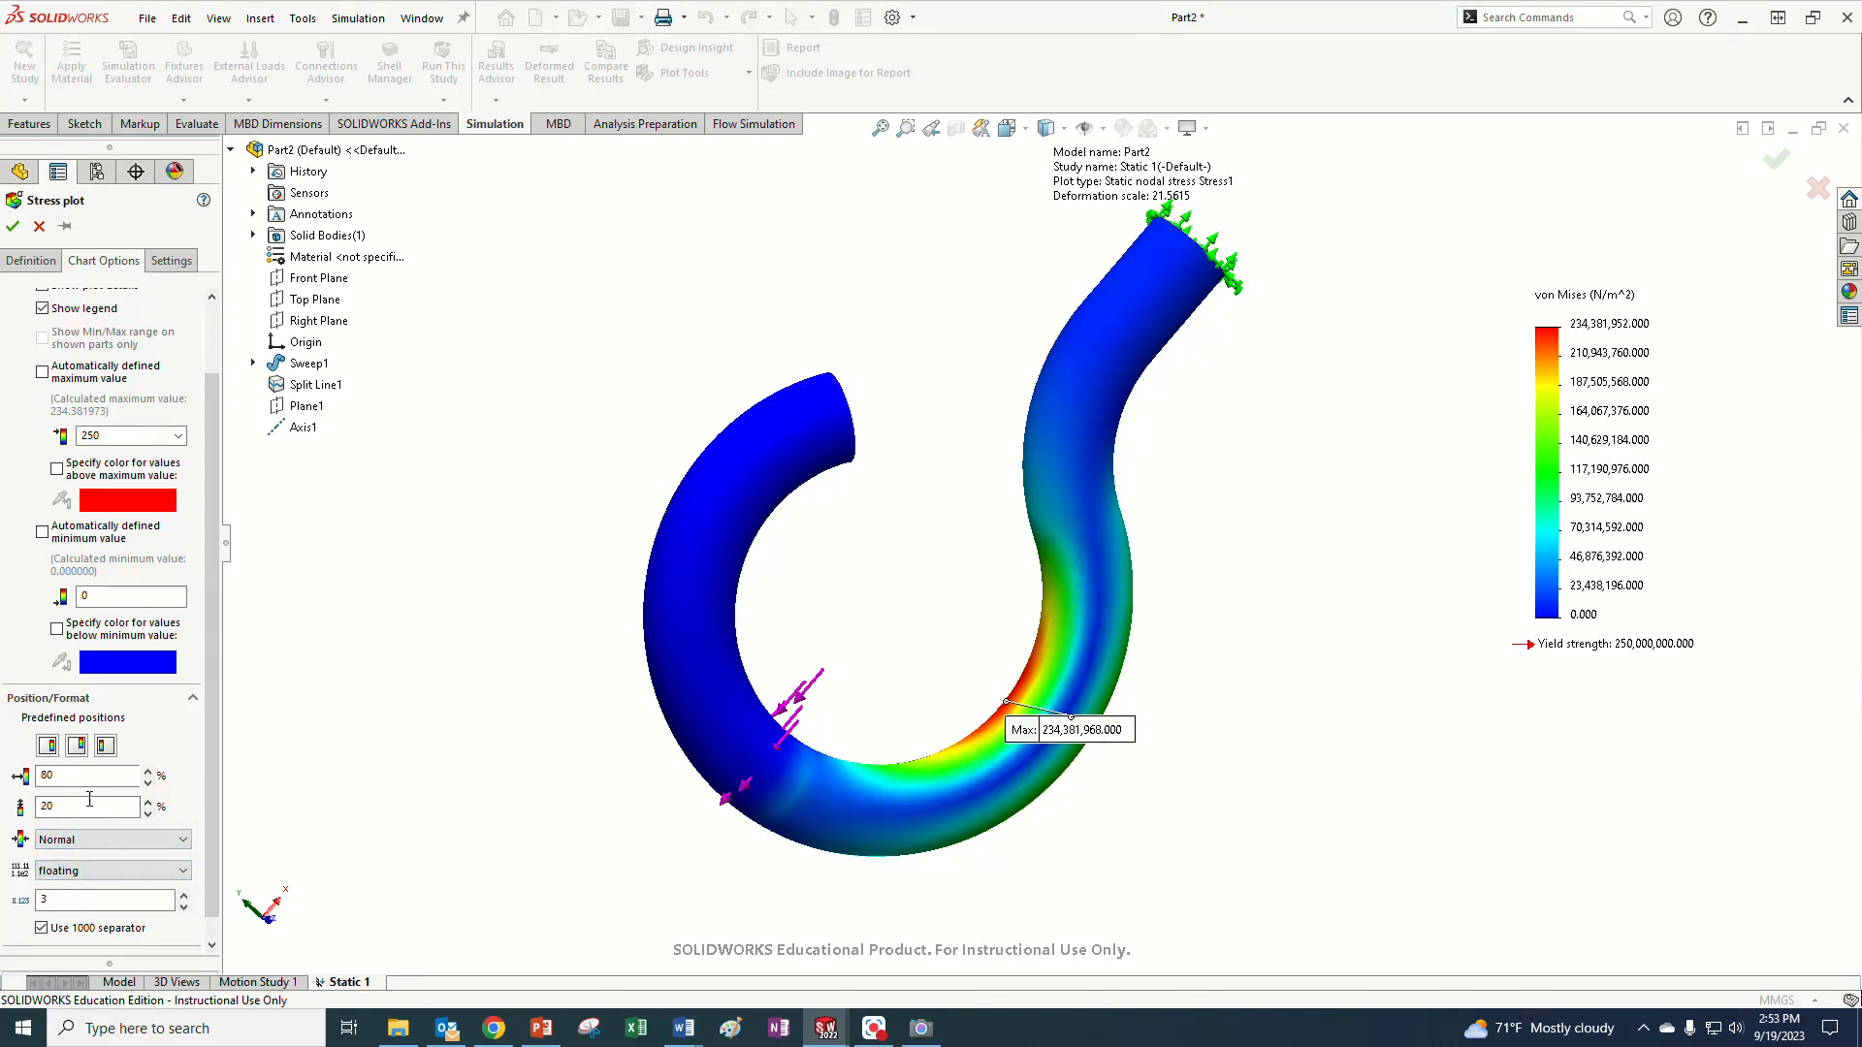
left_click(38, 901)
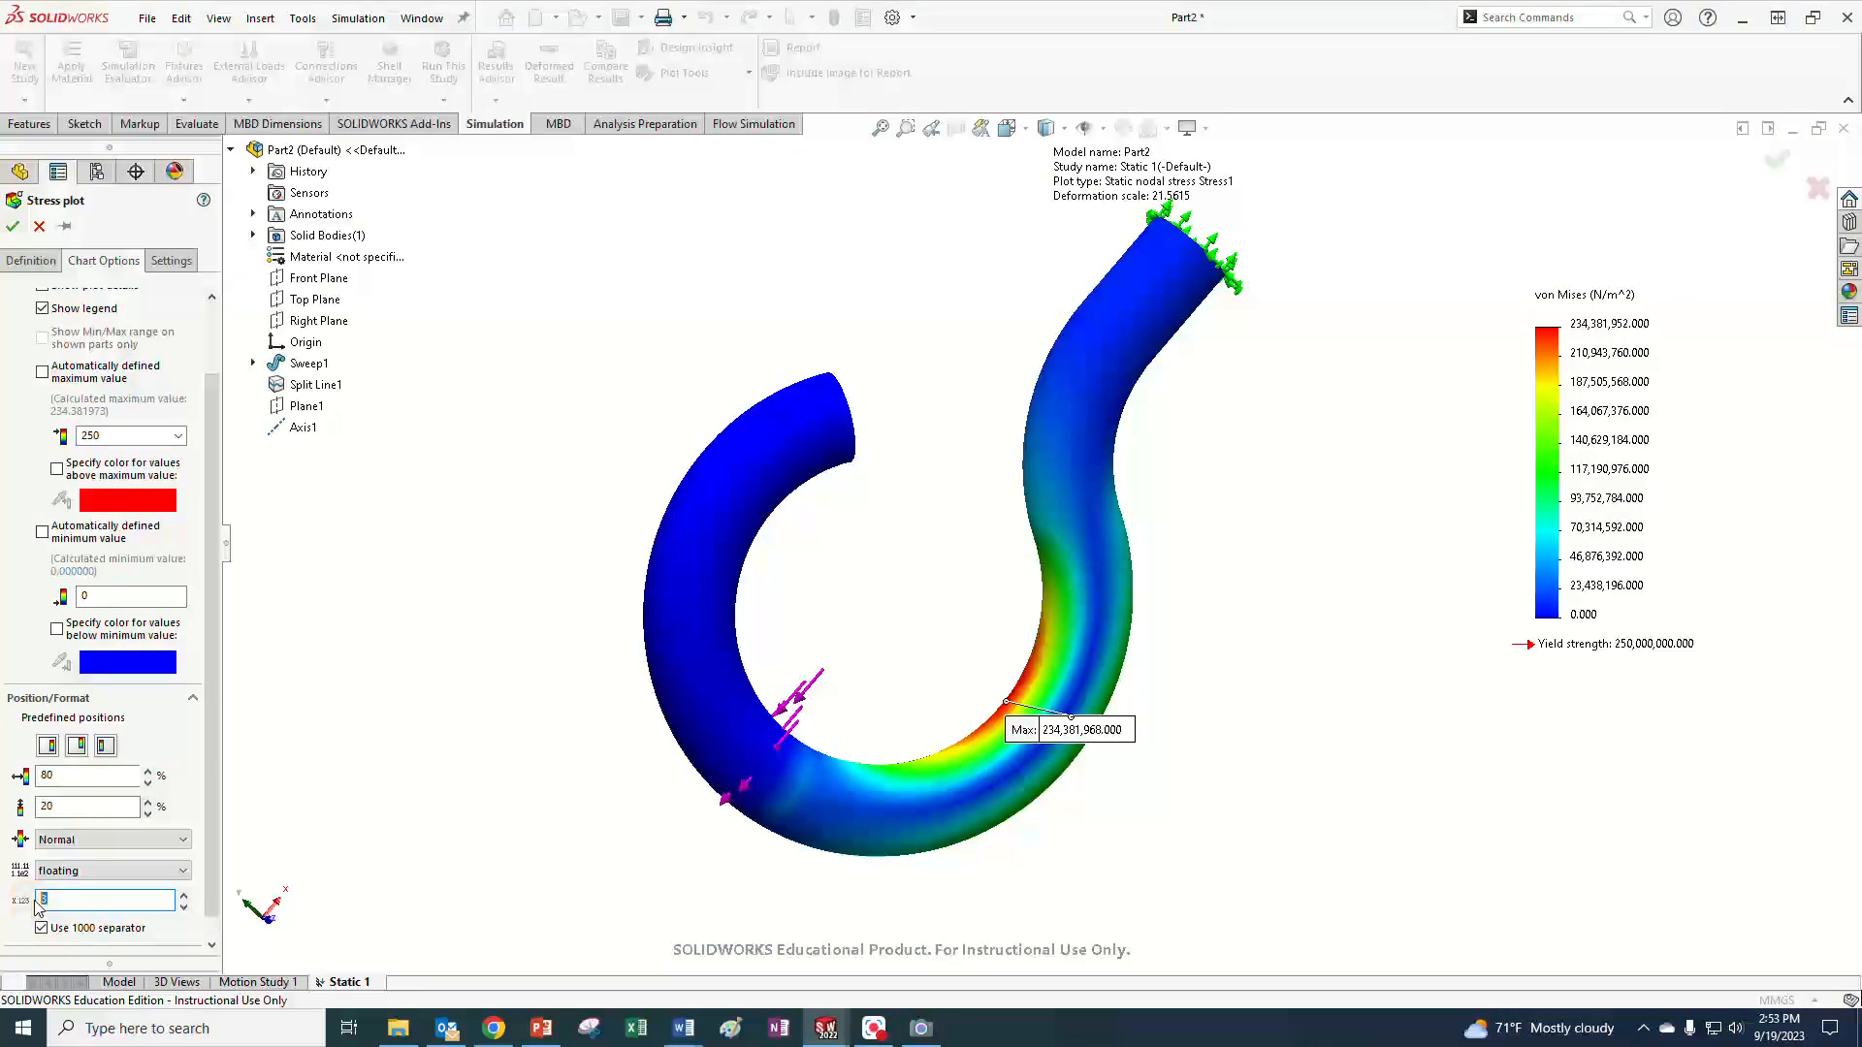
type("1")
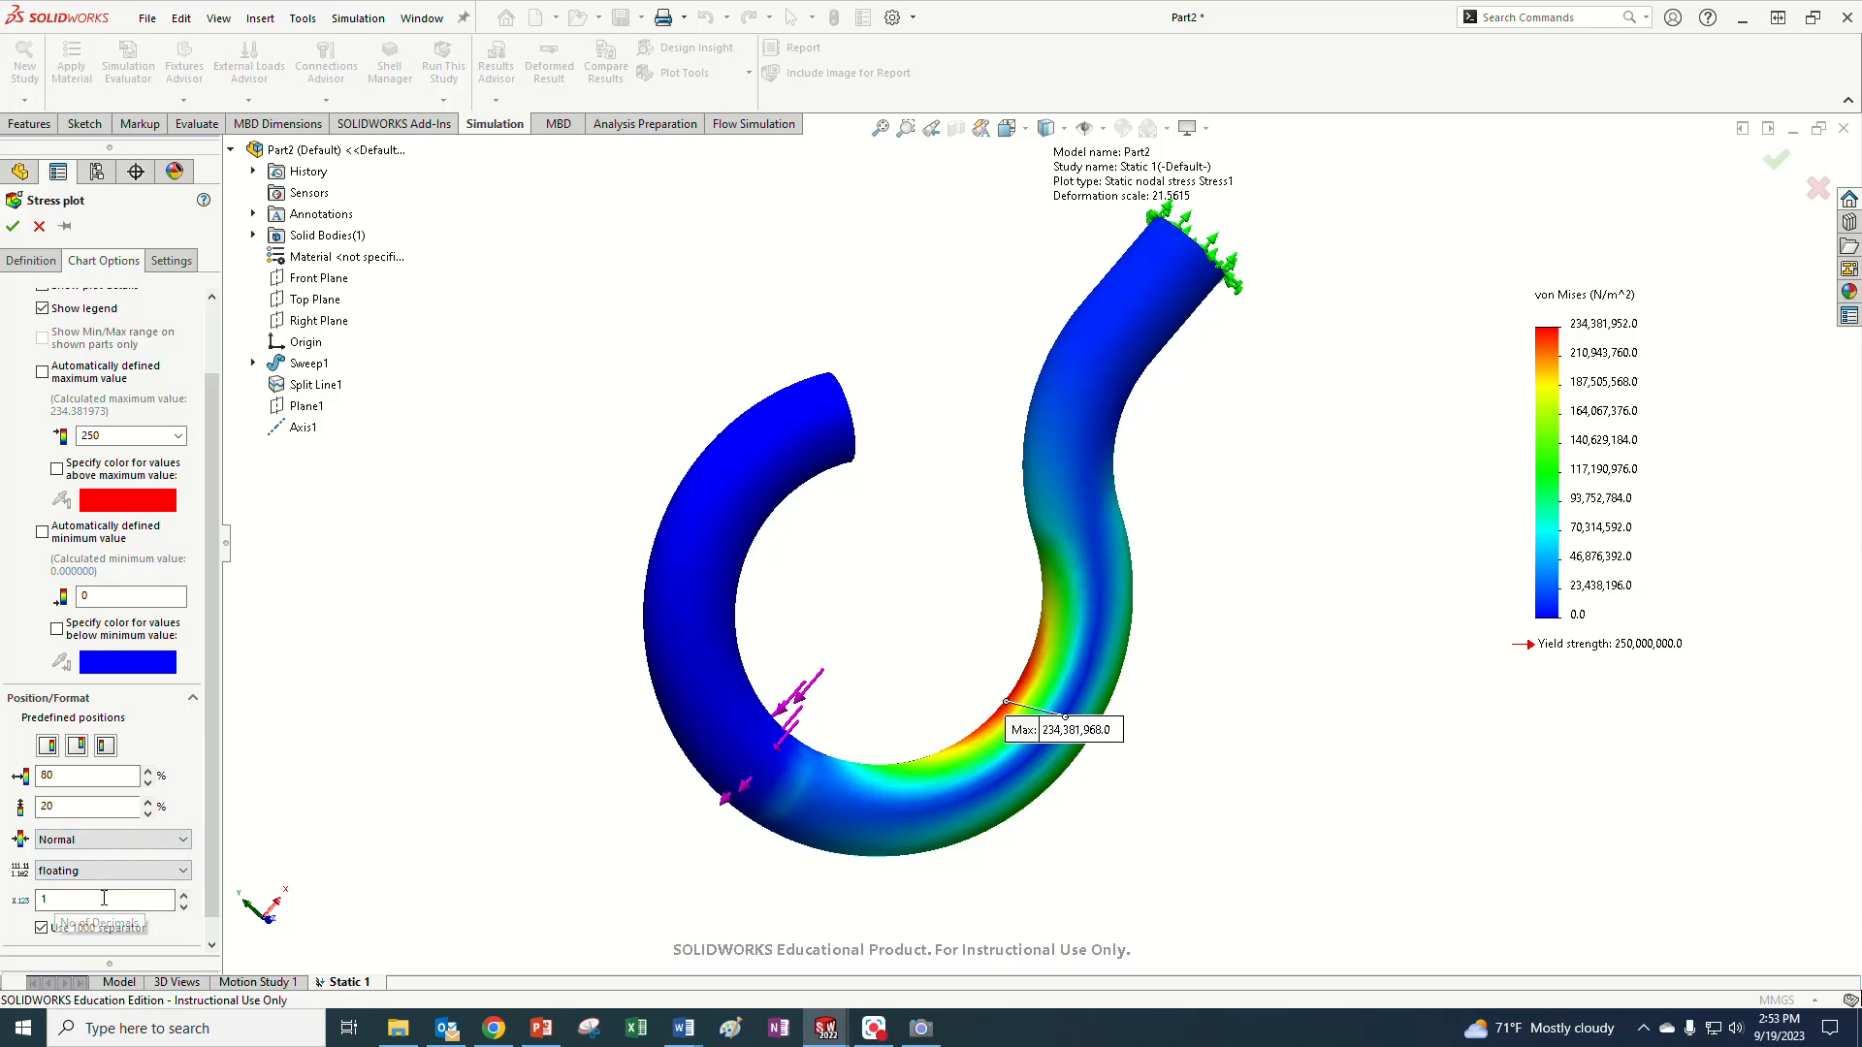
scroll(215, 888, "down", 1)
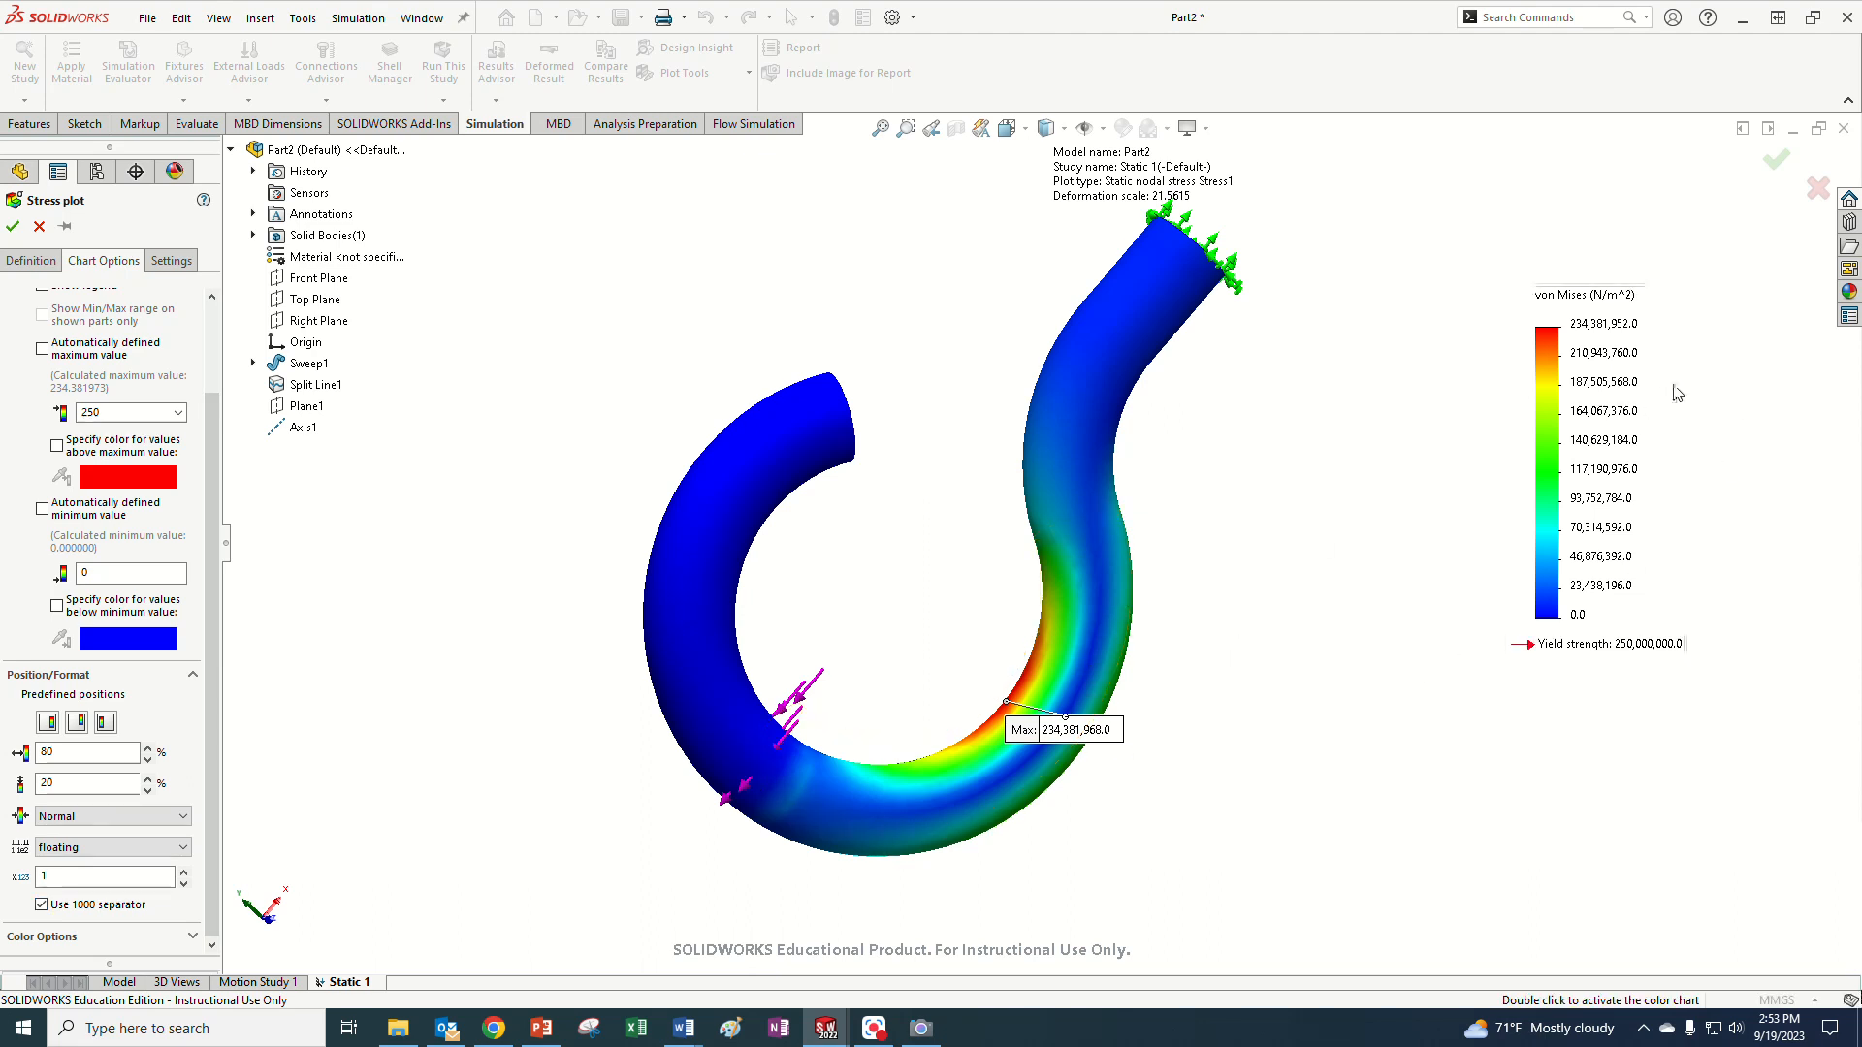
left_click(192, 937)
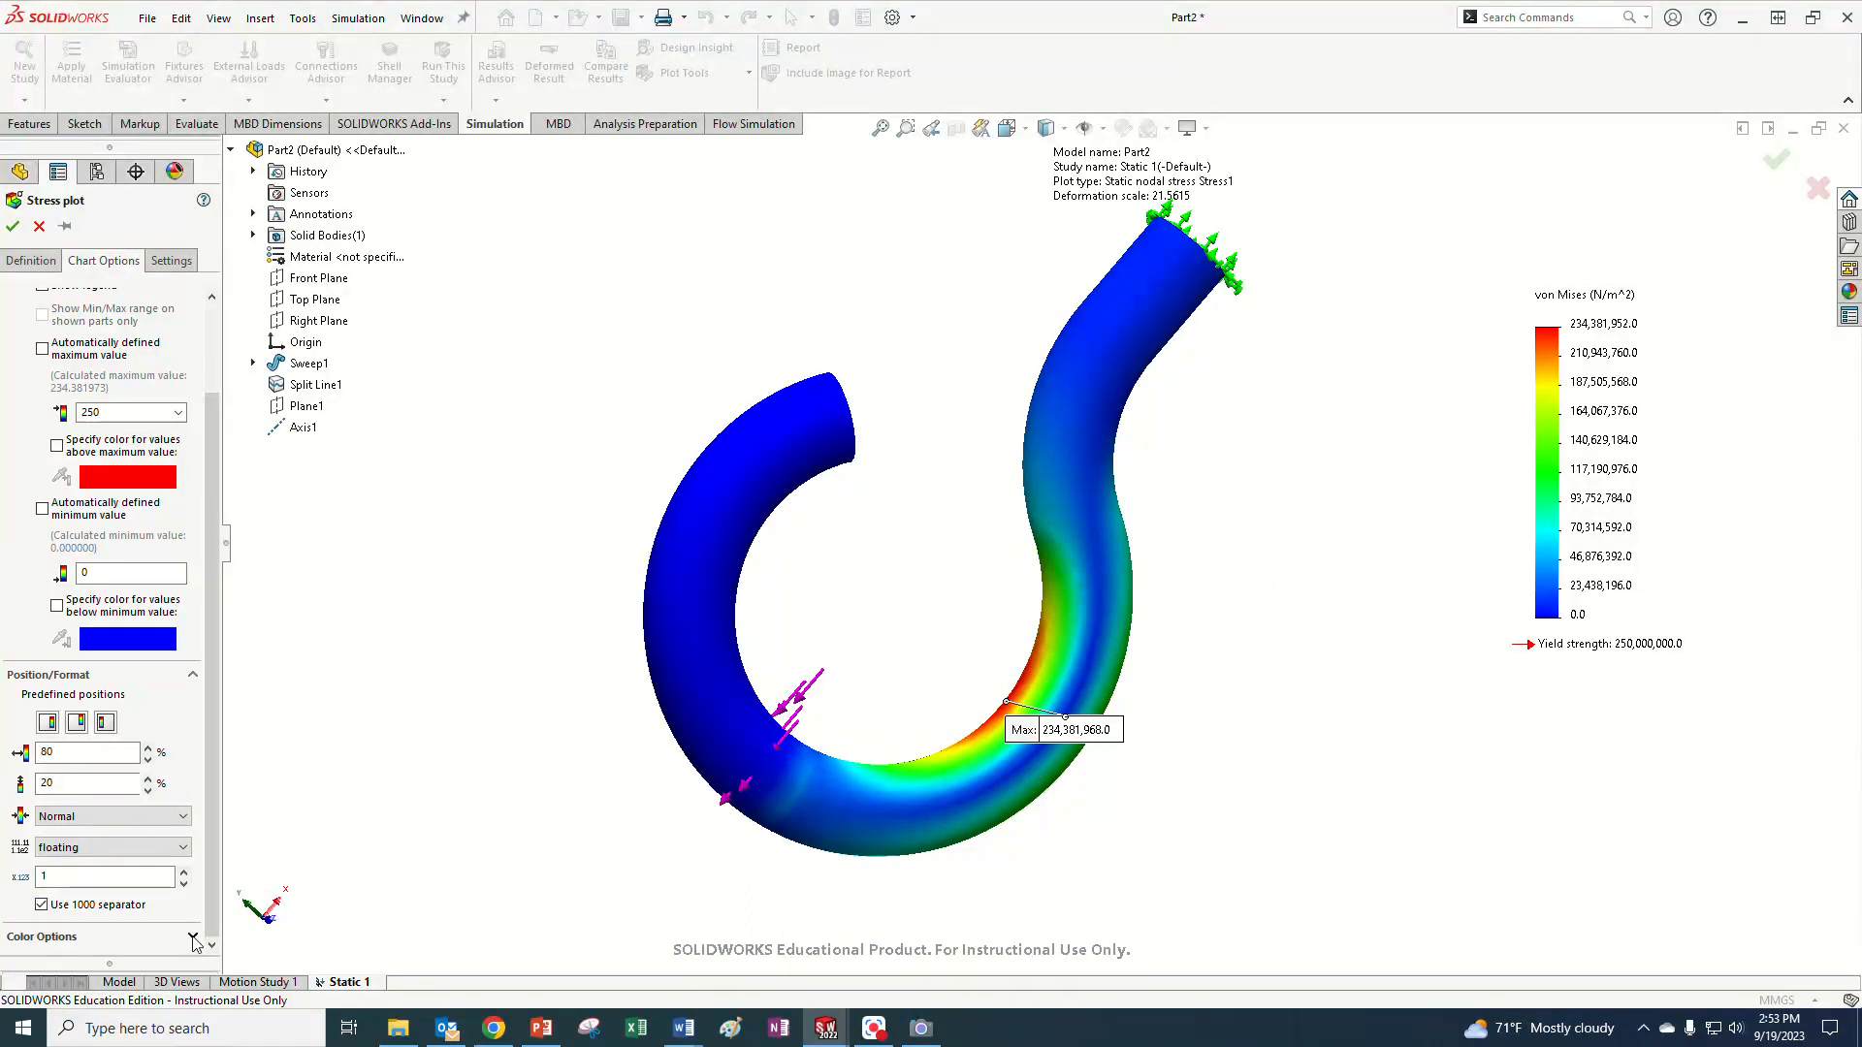
scroll(203, 759, "down", 3)
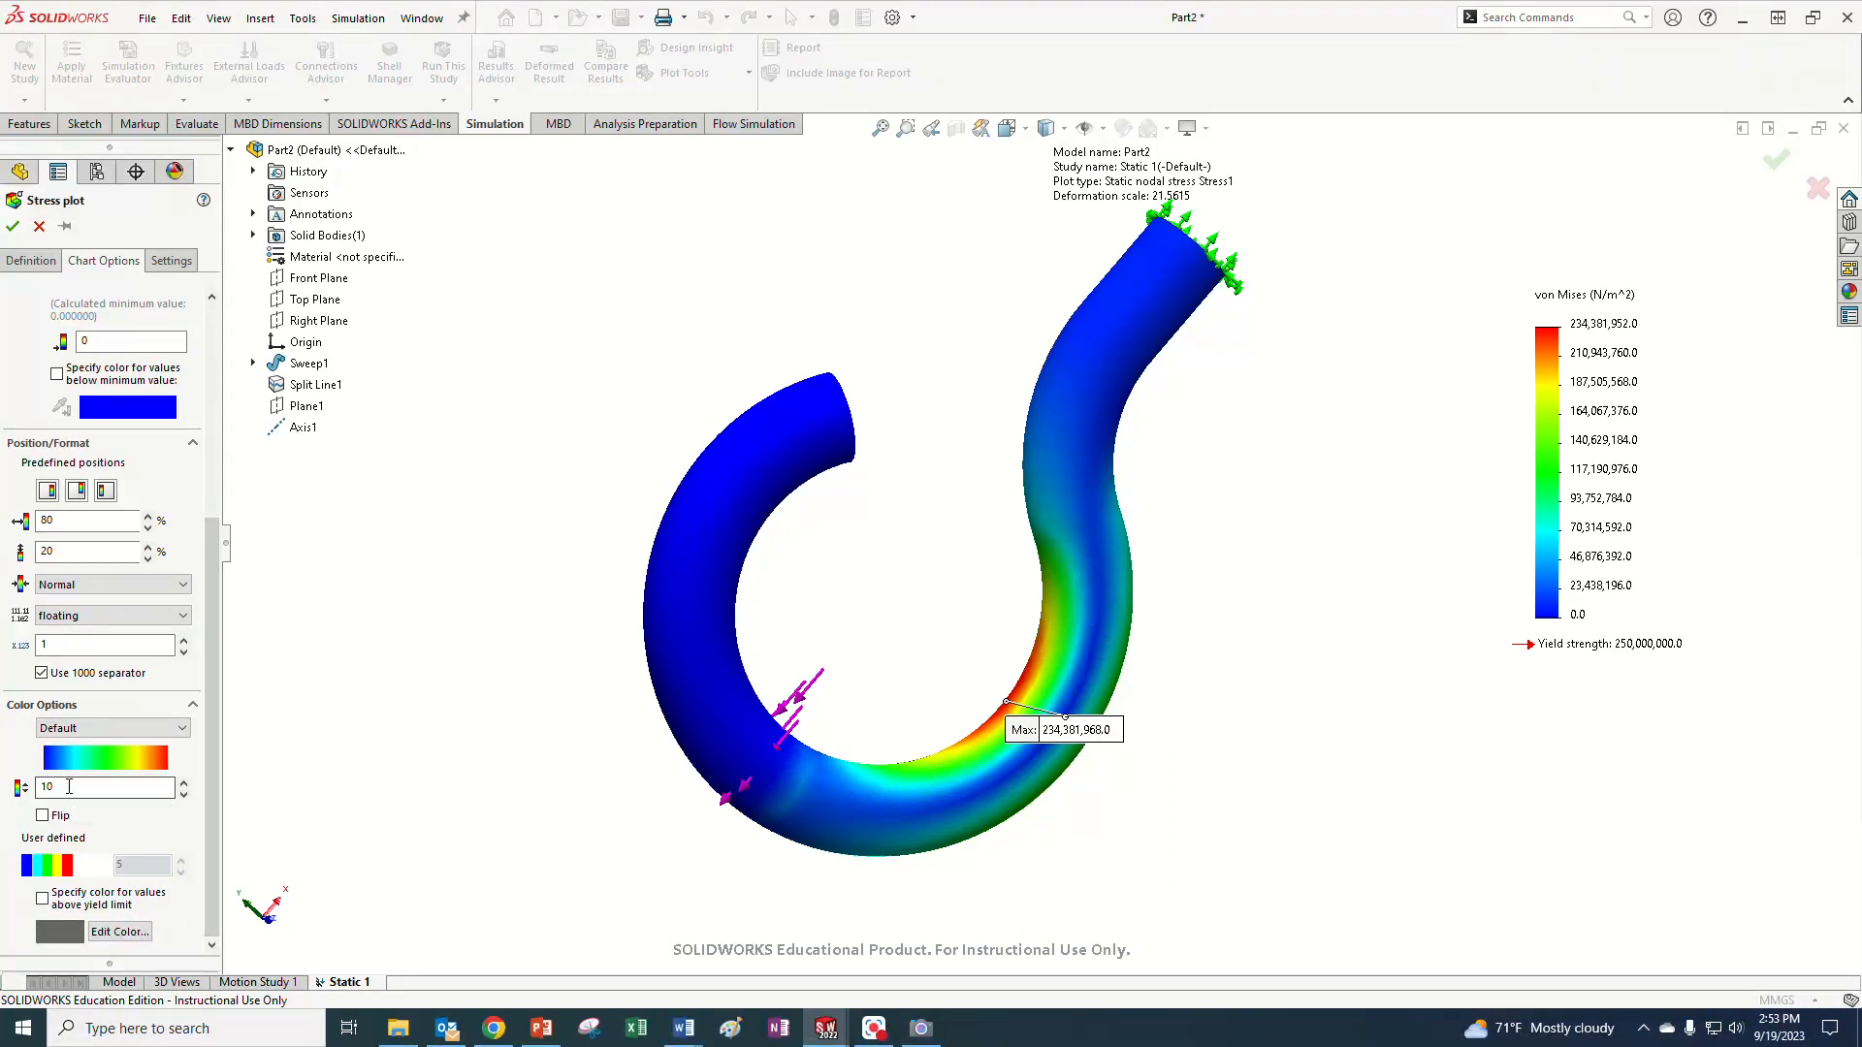
left_click_drag(210, 632, 209, 419)
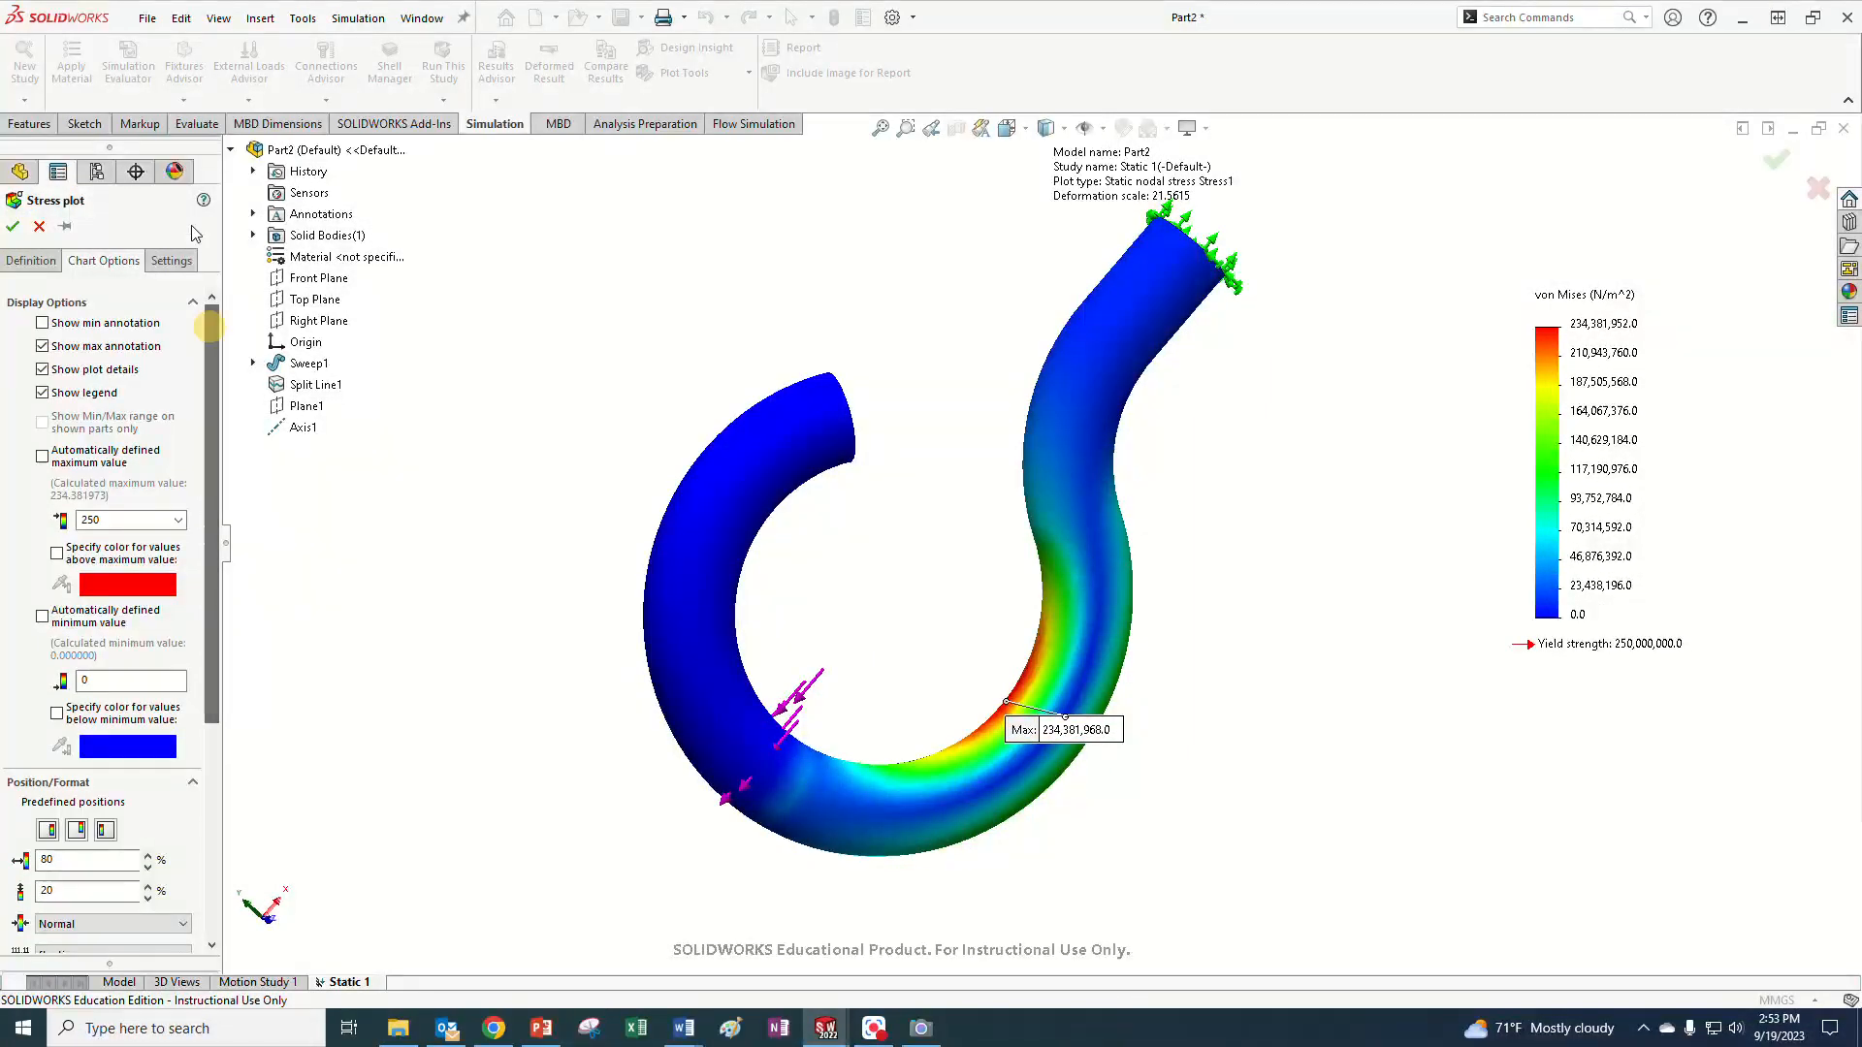
- Set the stress plot's fringe option to Discrete
left_click(171, 260)
left_click(147, 326)
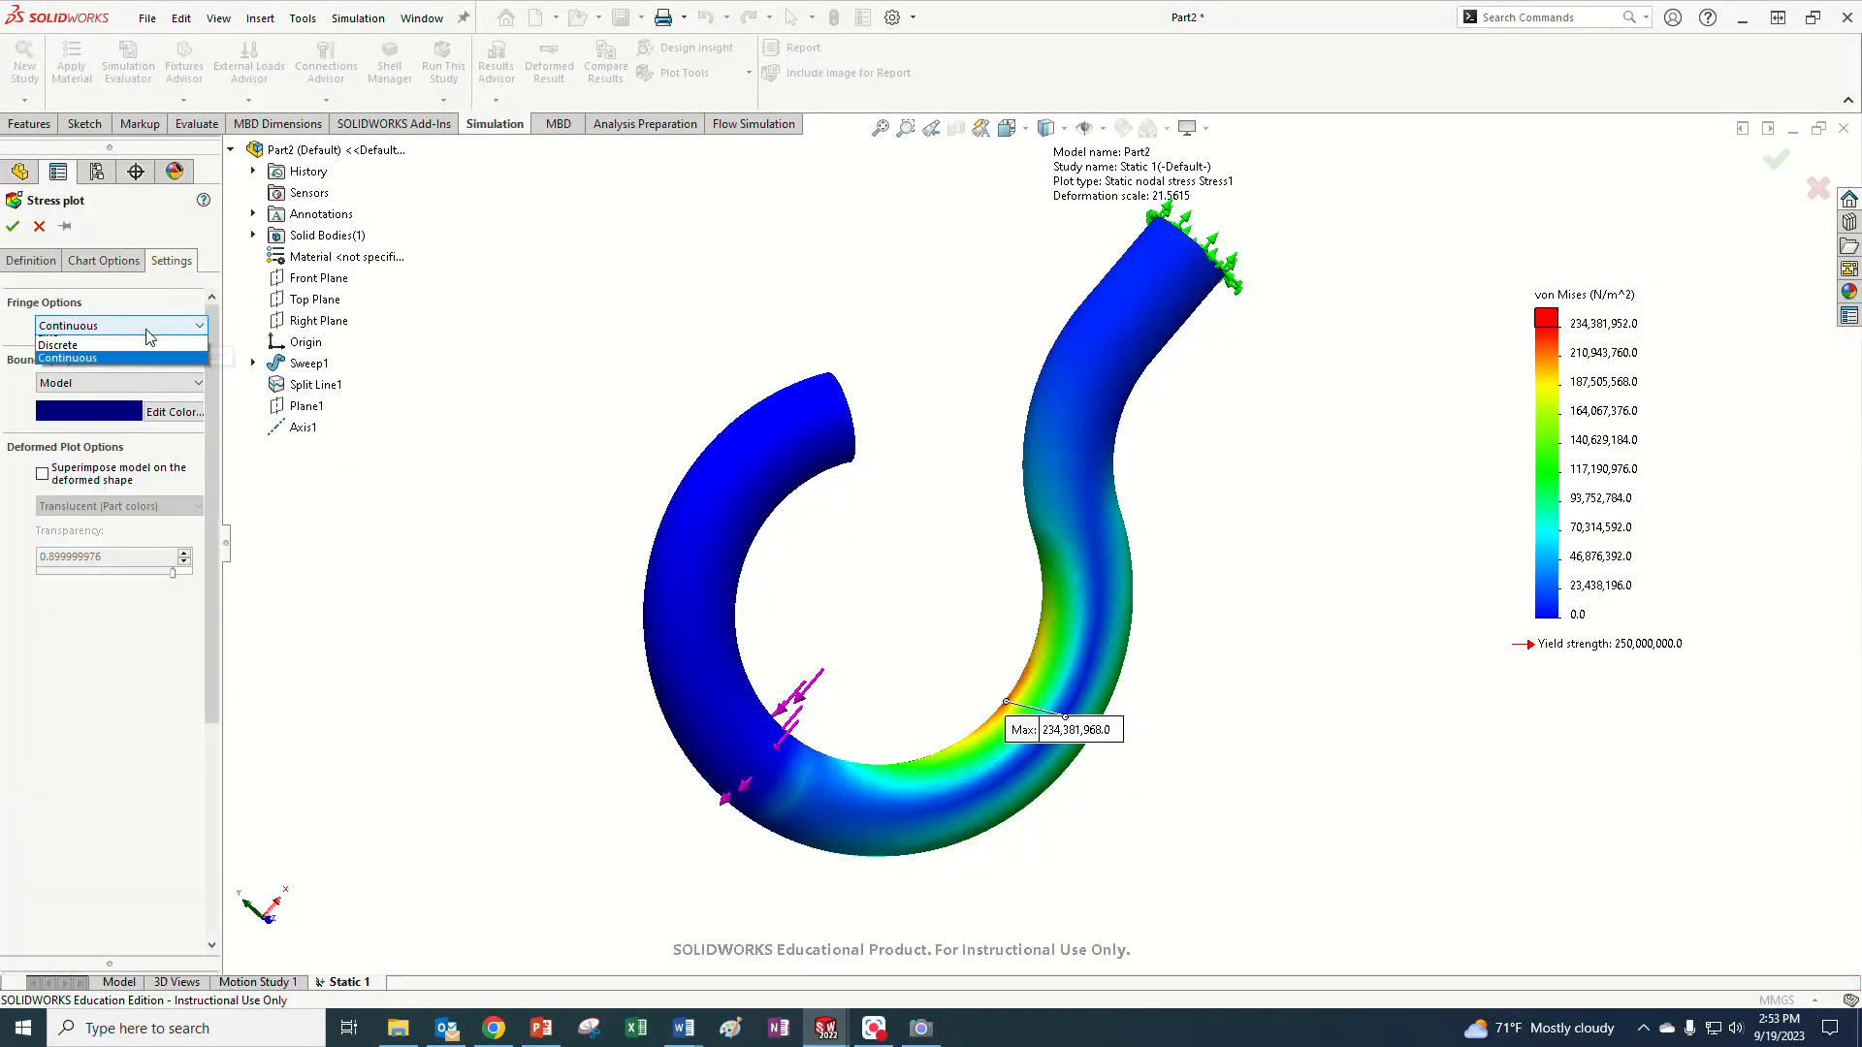
left_click(156, 317)
left_click(154, 317)
left_click(126, 368)
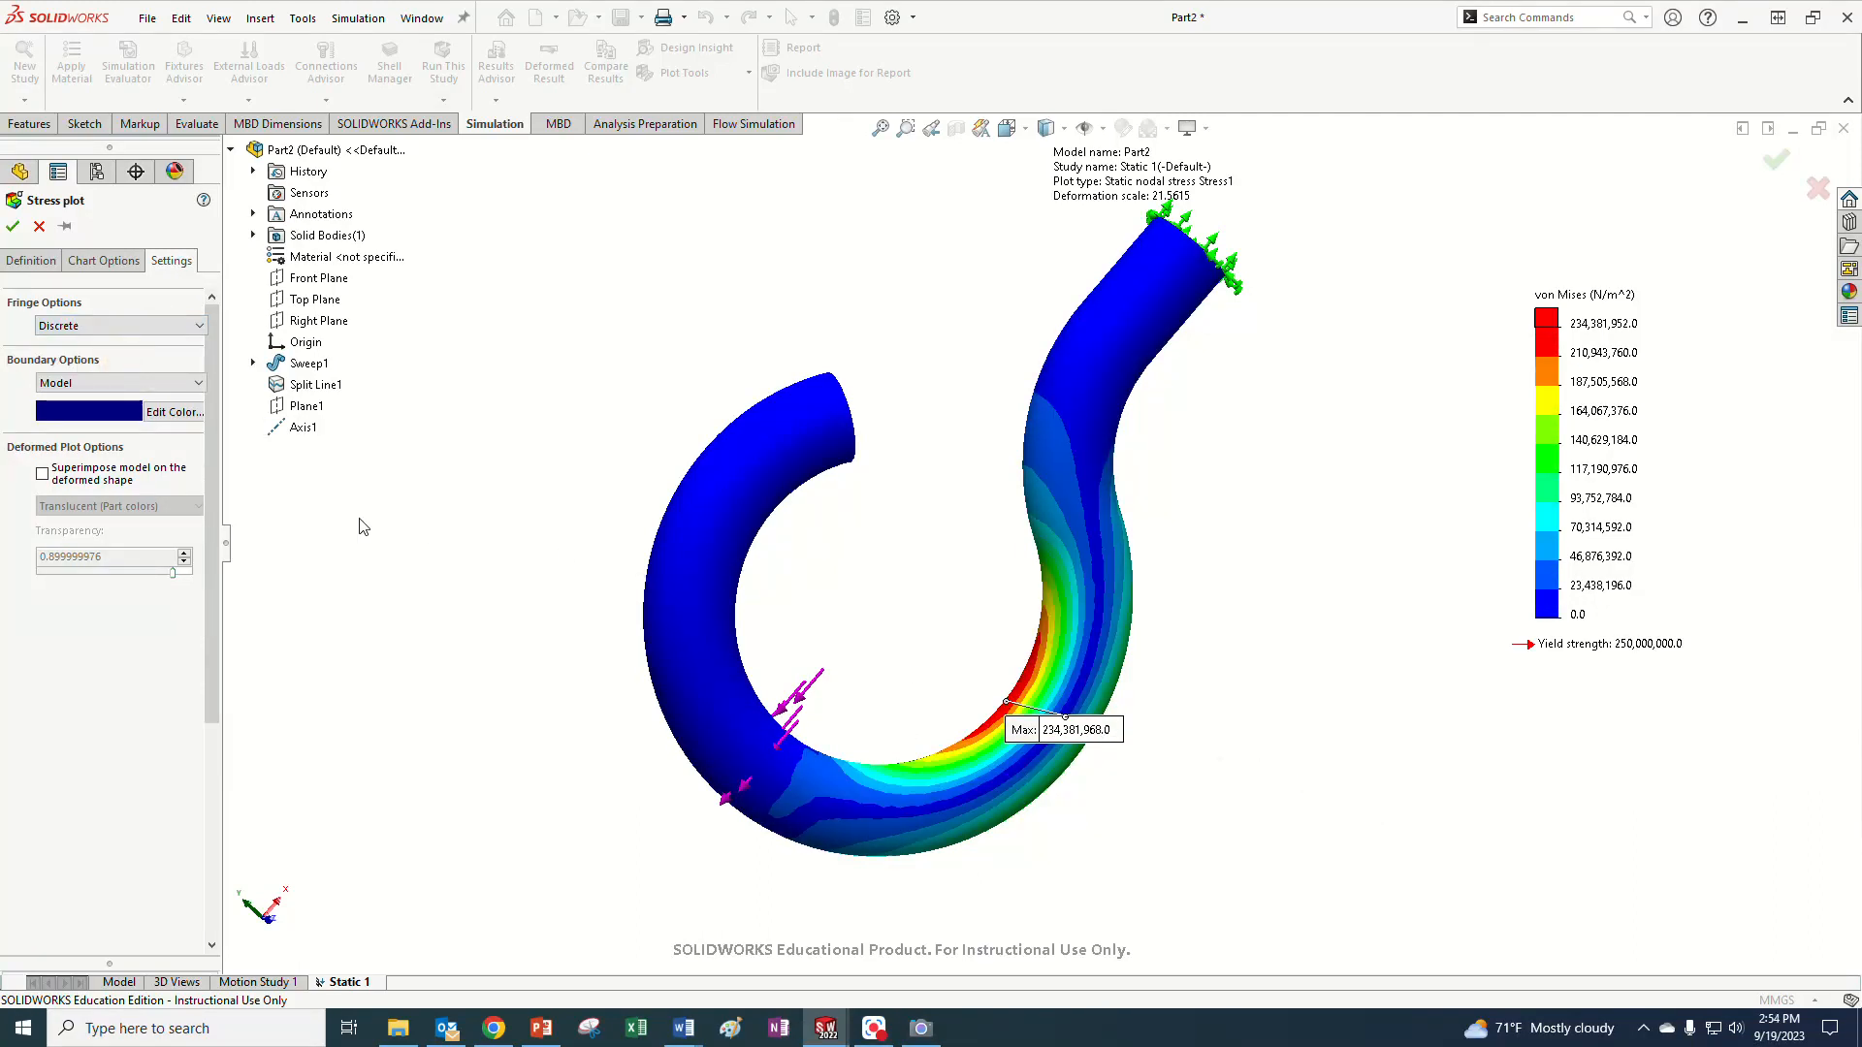
- Apply the stress plot settings and place the maximum stress callout in the open space inside the hook
left_click(14, 227)
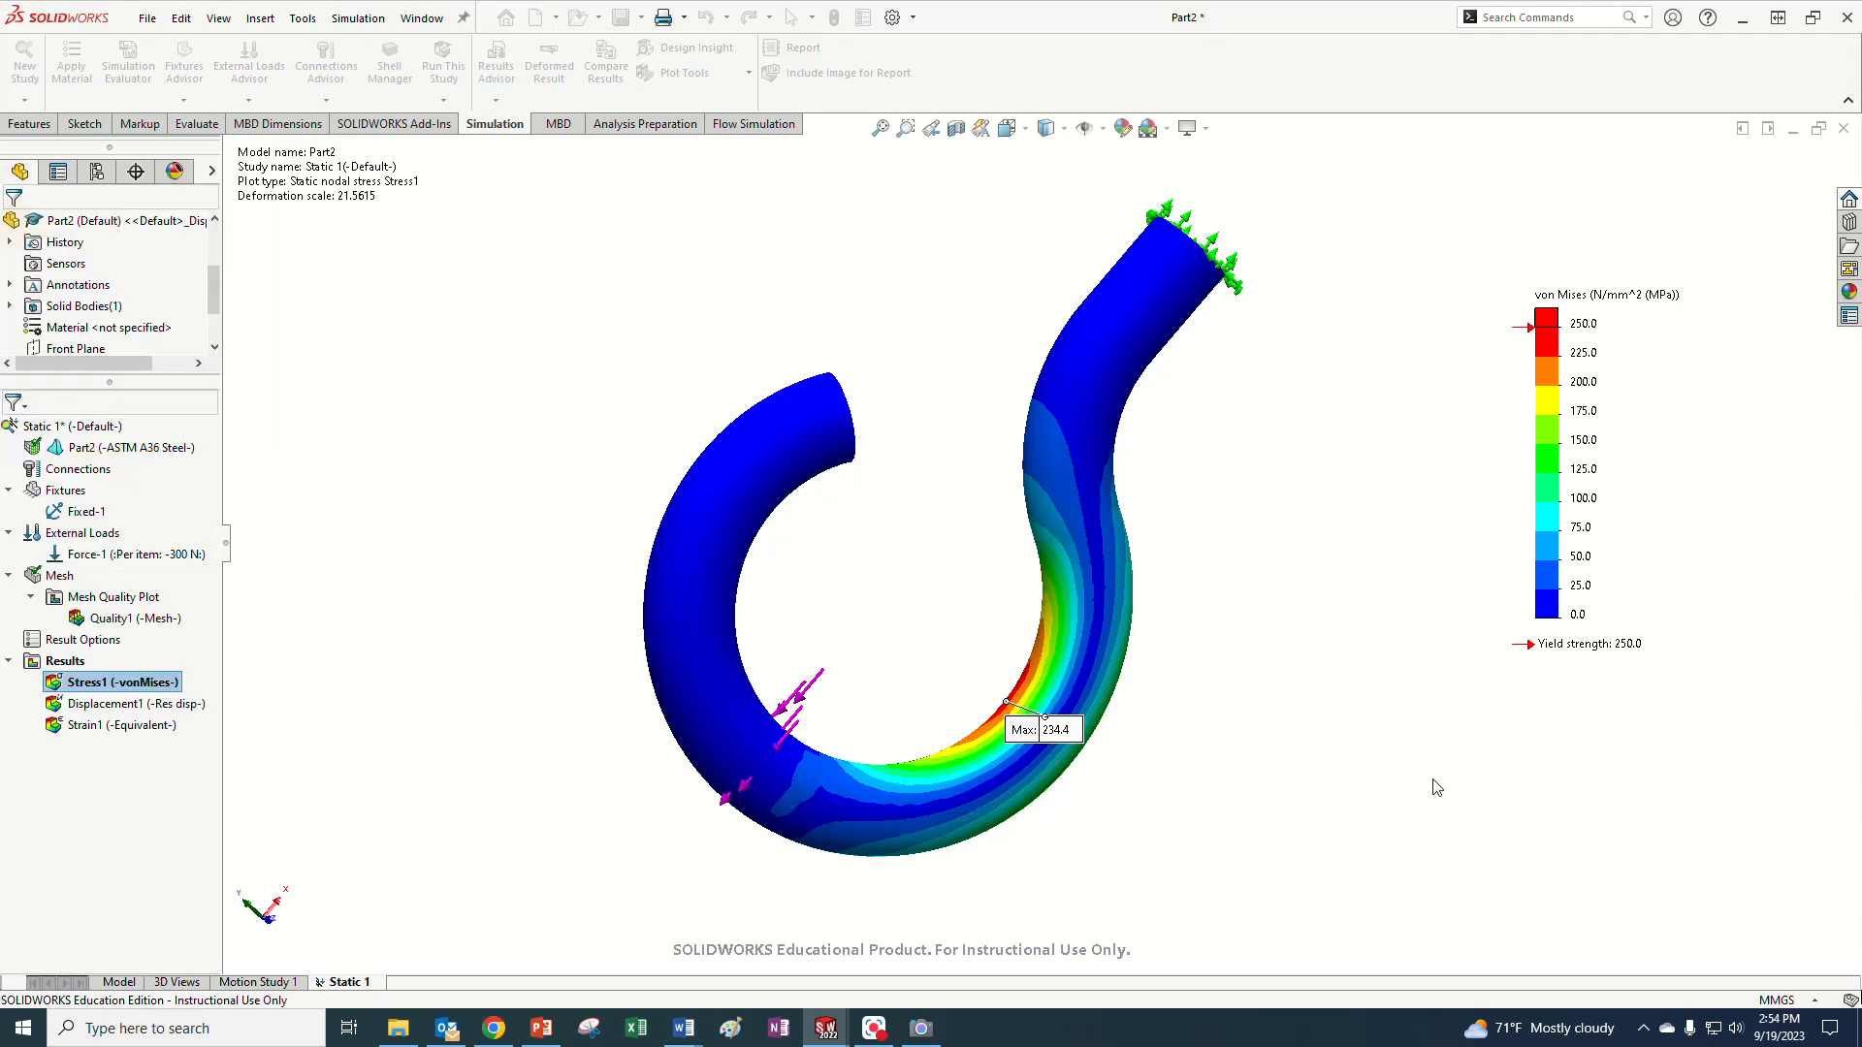
middle_click_drag(1412, 636, 1334, 731)
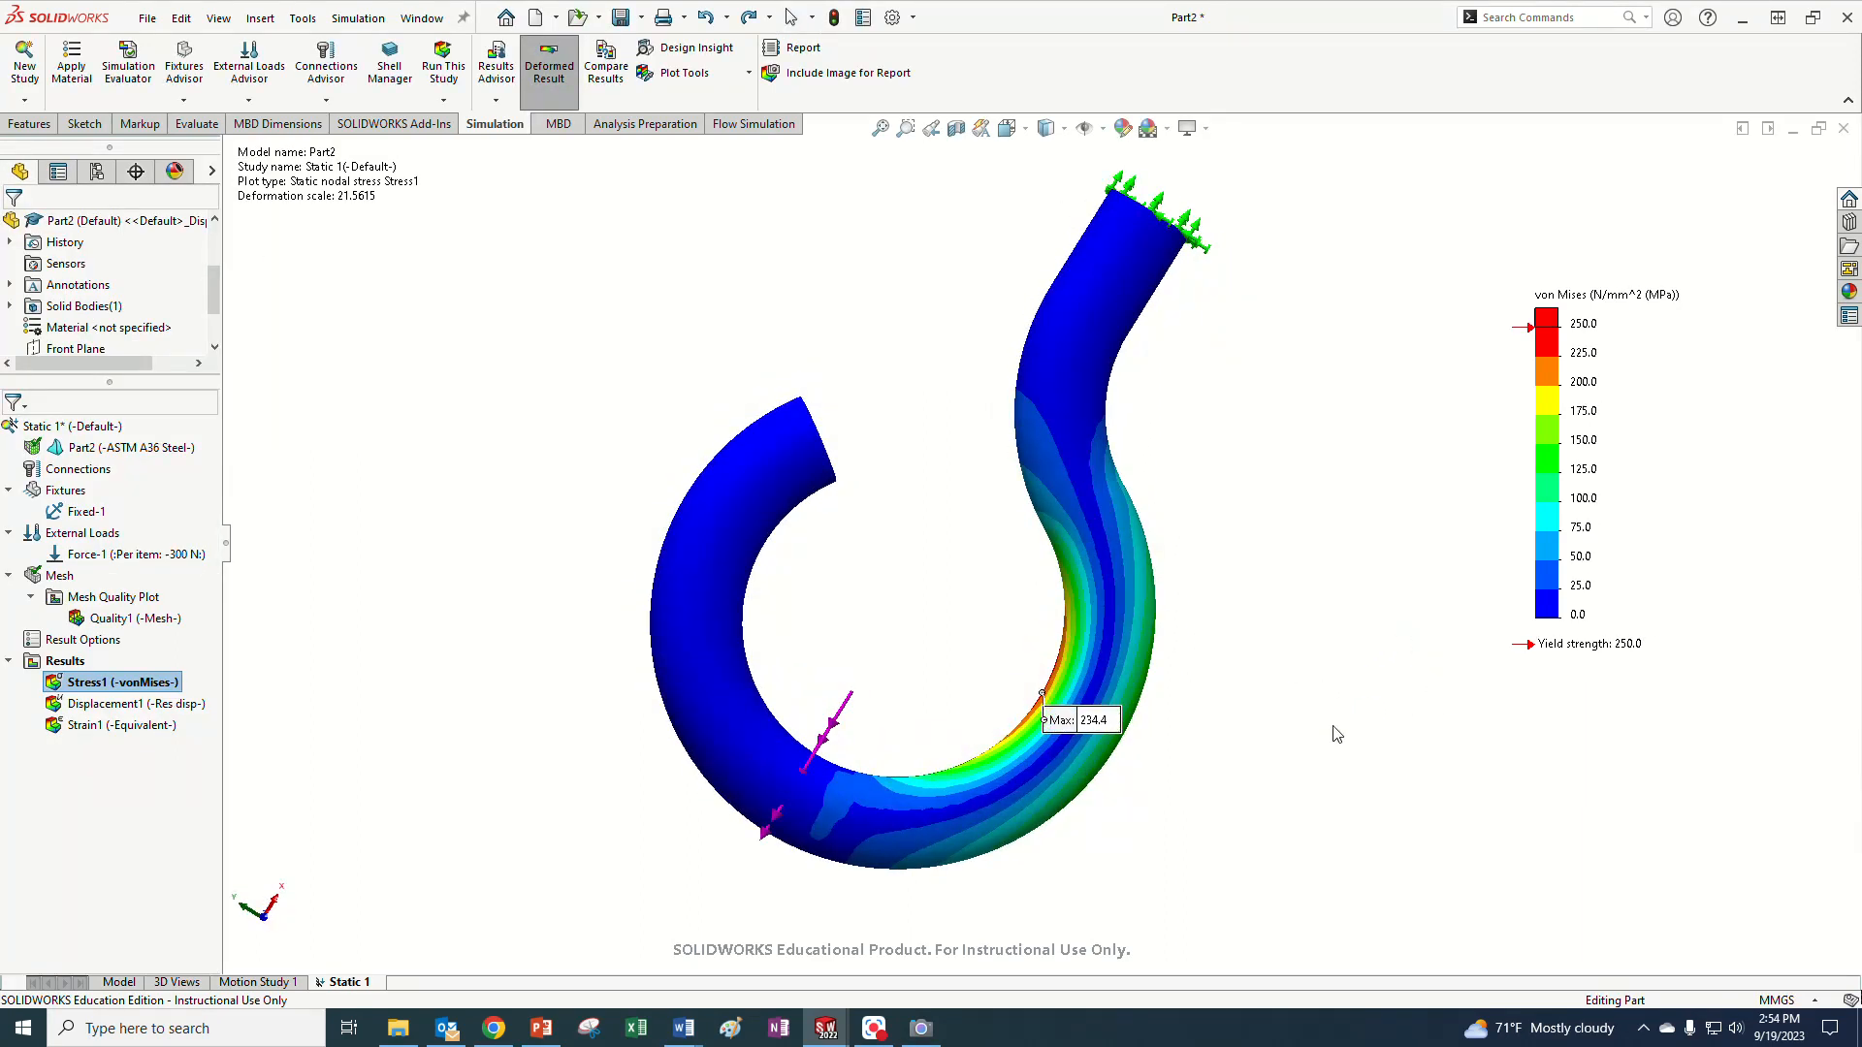
scroll(1260, 721, "down", 3)
scroll(1209, 702, "up", 1)
middle_click_drag(1209, 702, 986, 737)
left_click_drag(968, 712, 716, 626)
middle_click_drag(927, 708, 926, 752)
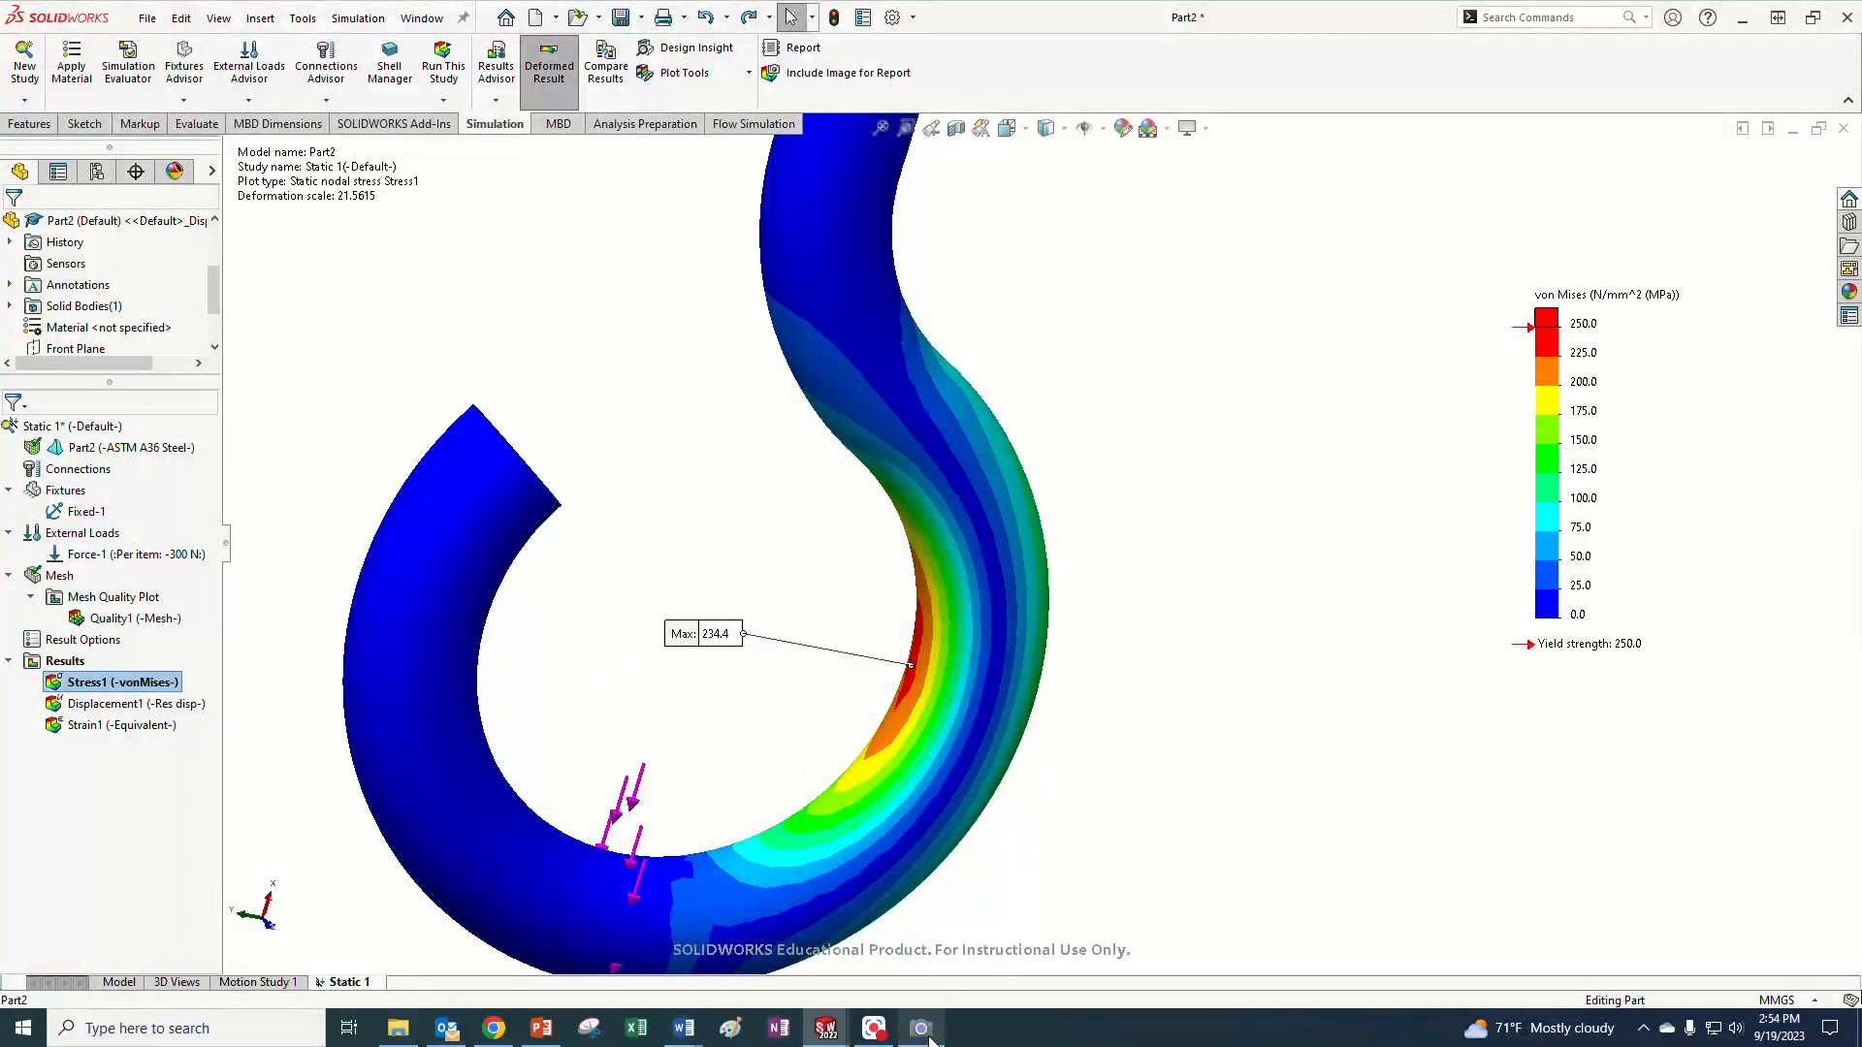
- Switch to the Camera app to read the hand-calculated inner and outer stresses, and return to SOLIDWORKS
mouse_move(926, 1035)
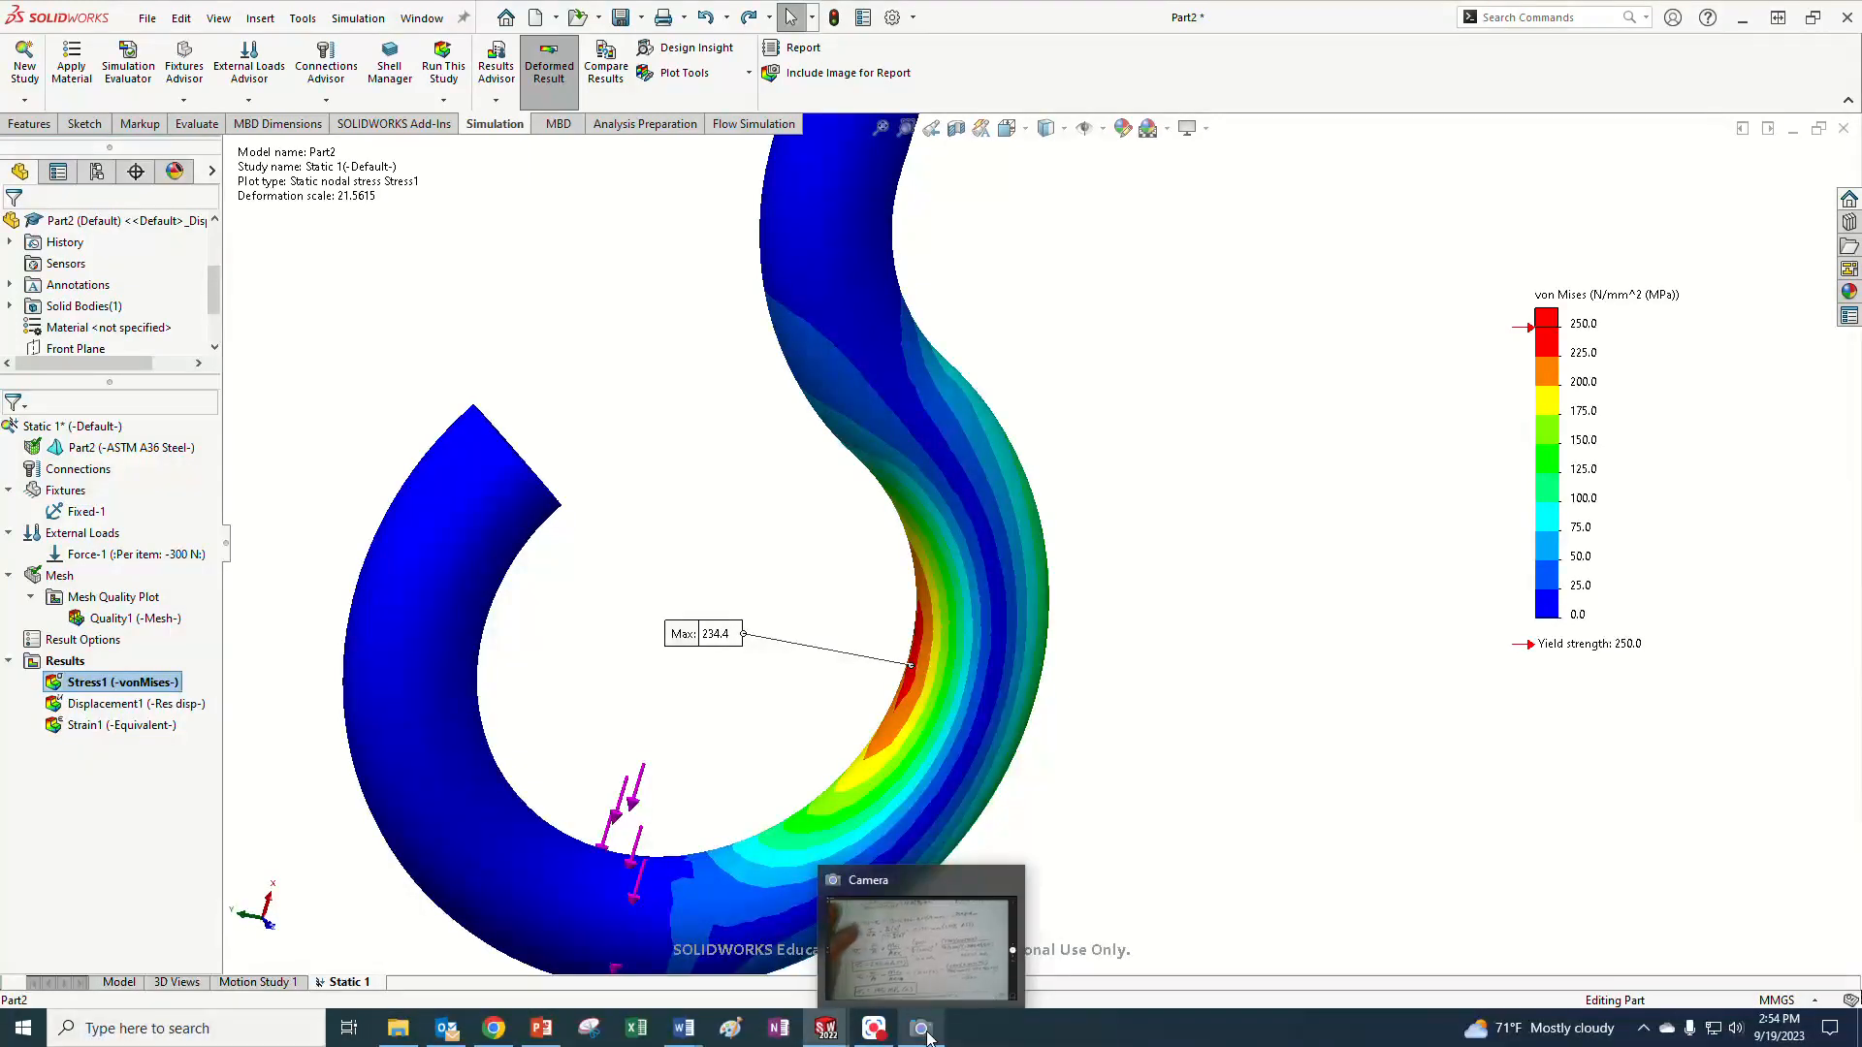
left_click(926, 1036)
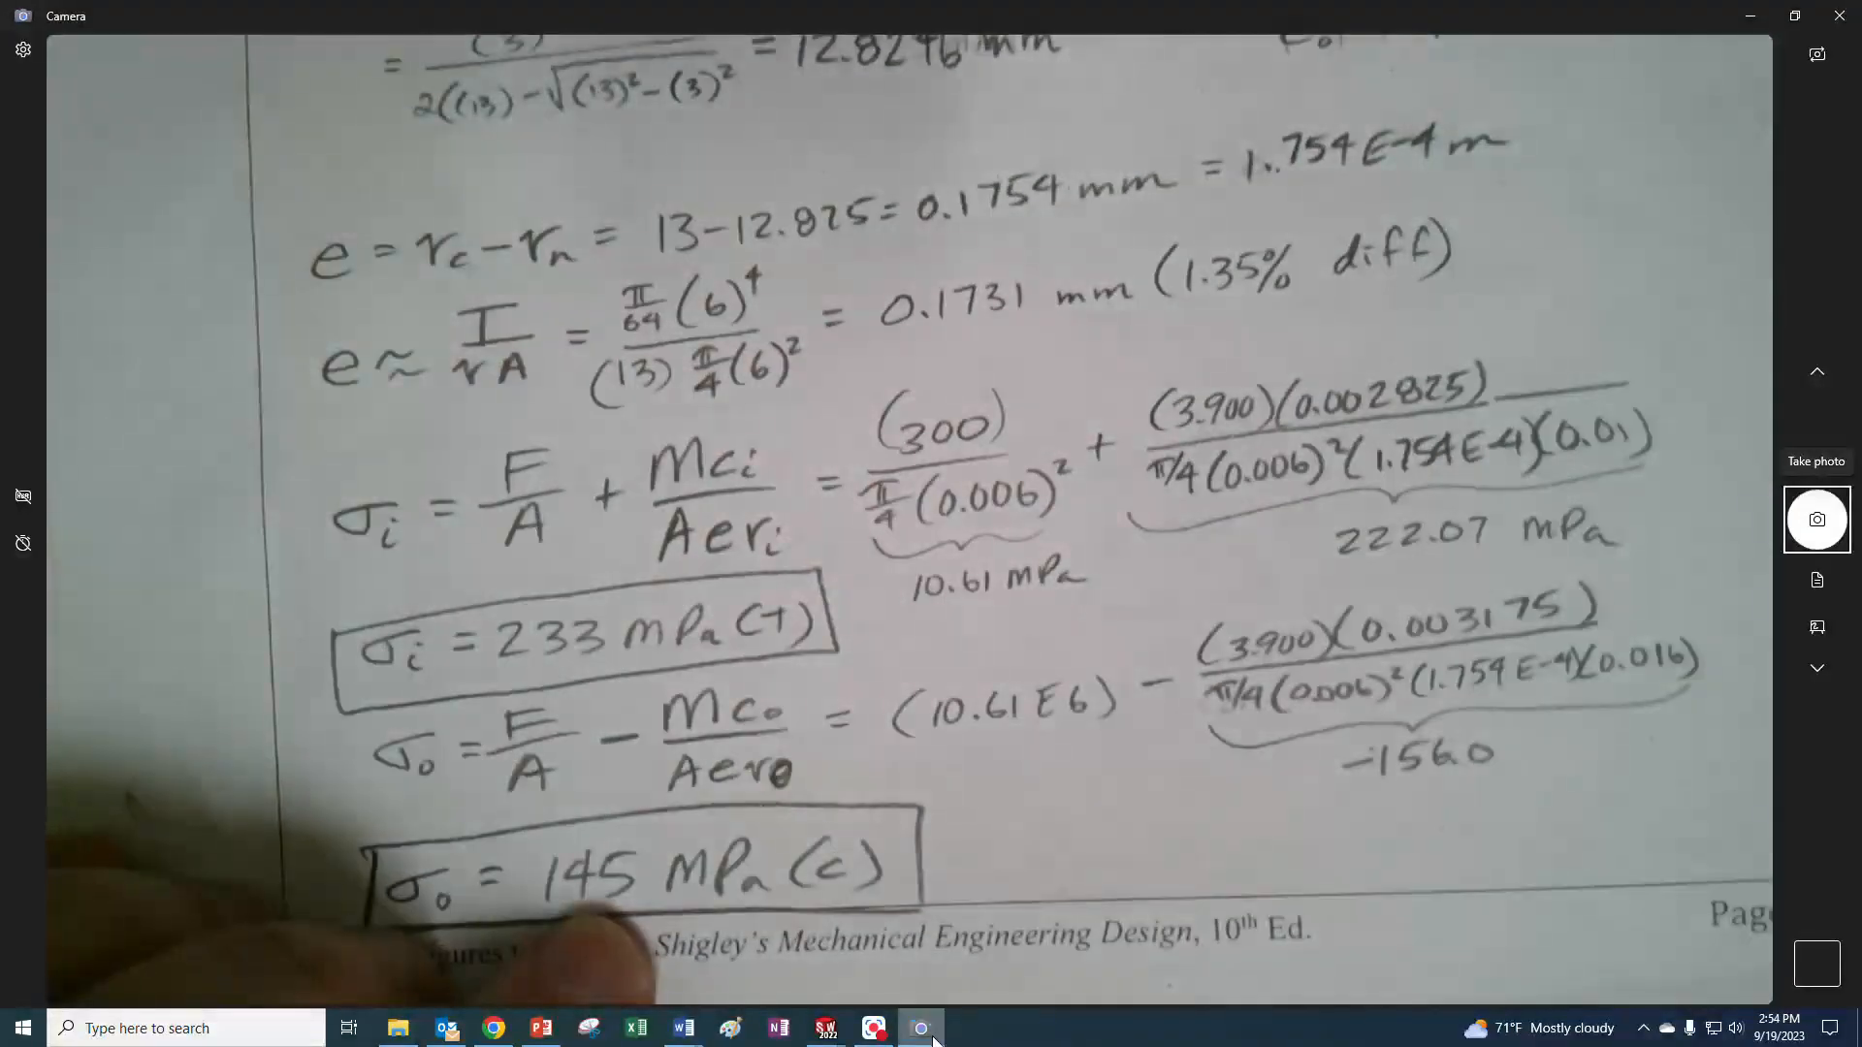
left_click(938, 1034)
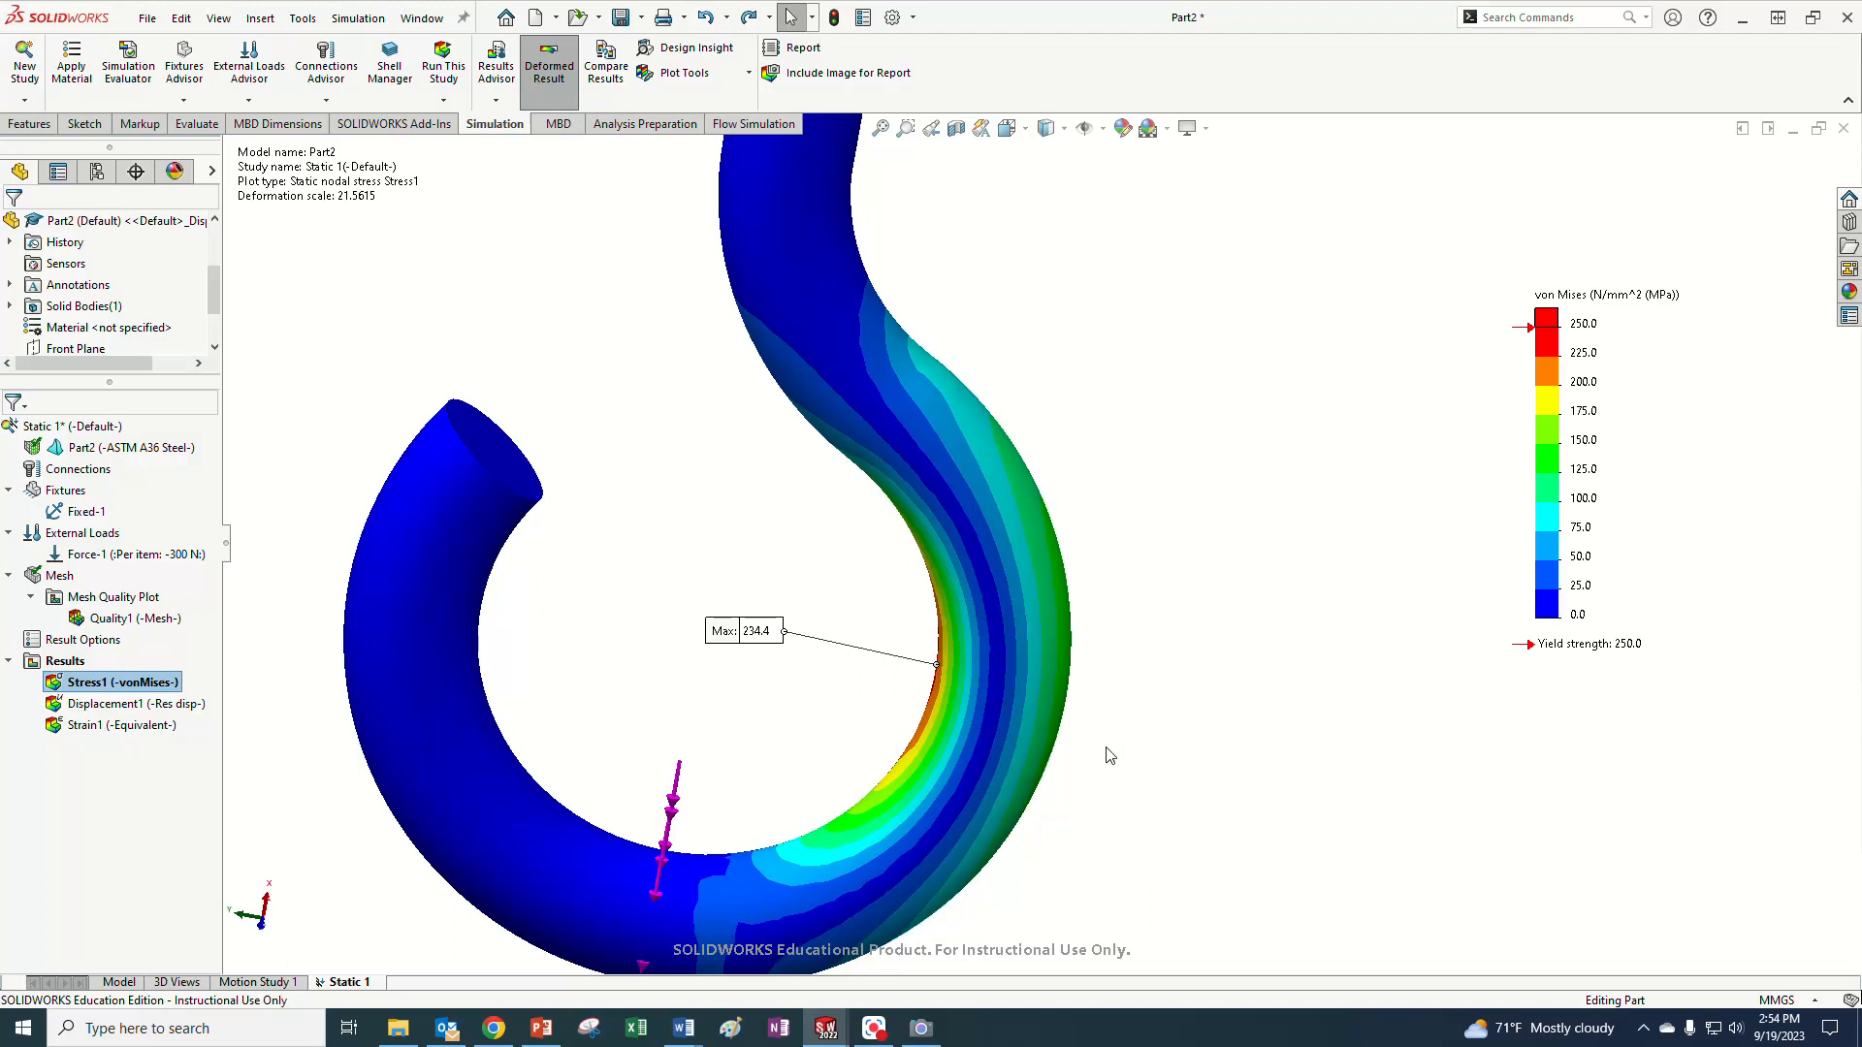
- Probe the von Mises stress at a location on the hook's outer curved surface and place its callout clear of the model
scroll(1089, 691, "up", 3)
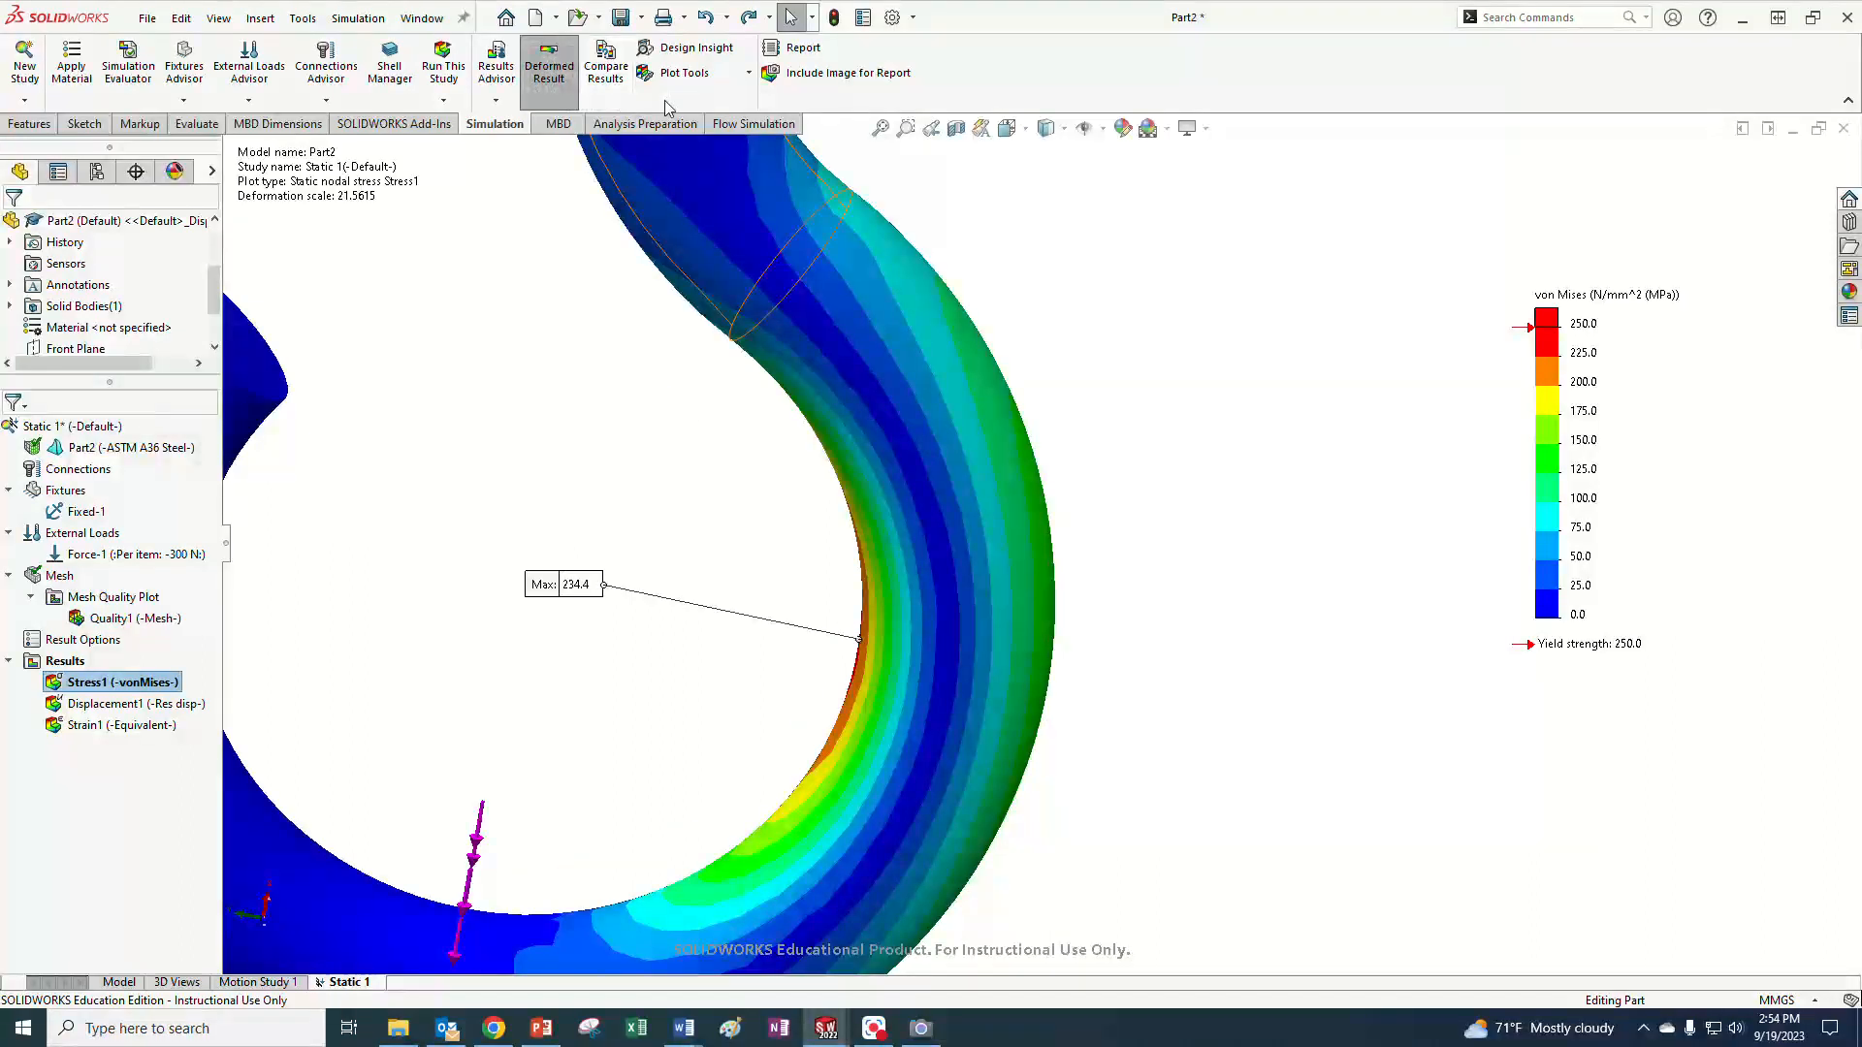
left_click(734, 77)
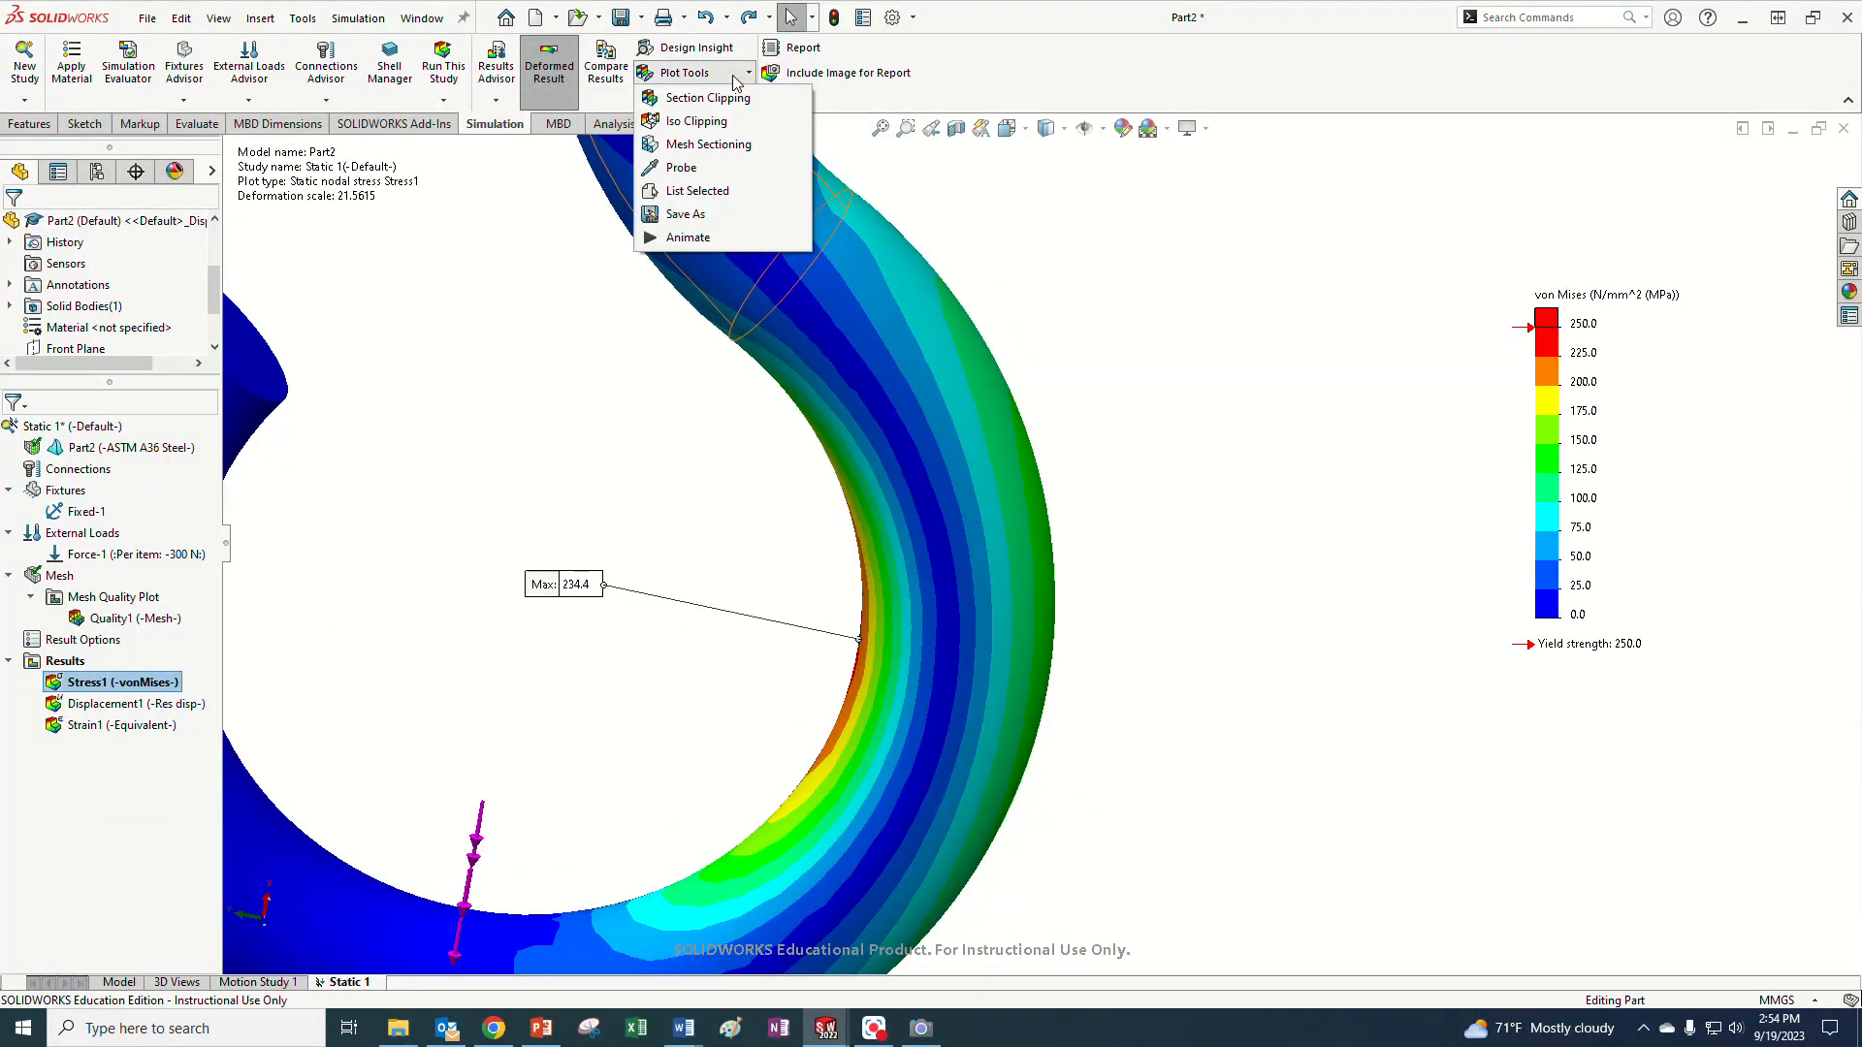
left_click(682, 167)
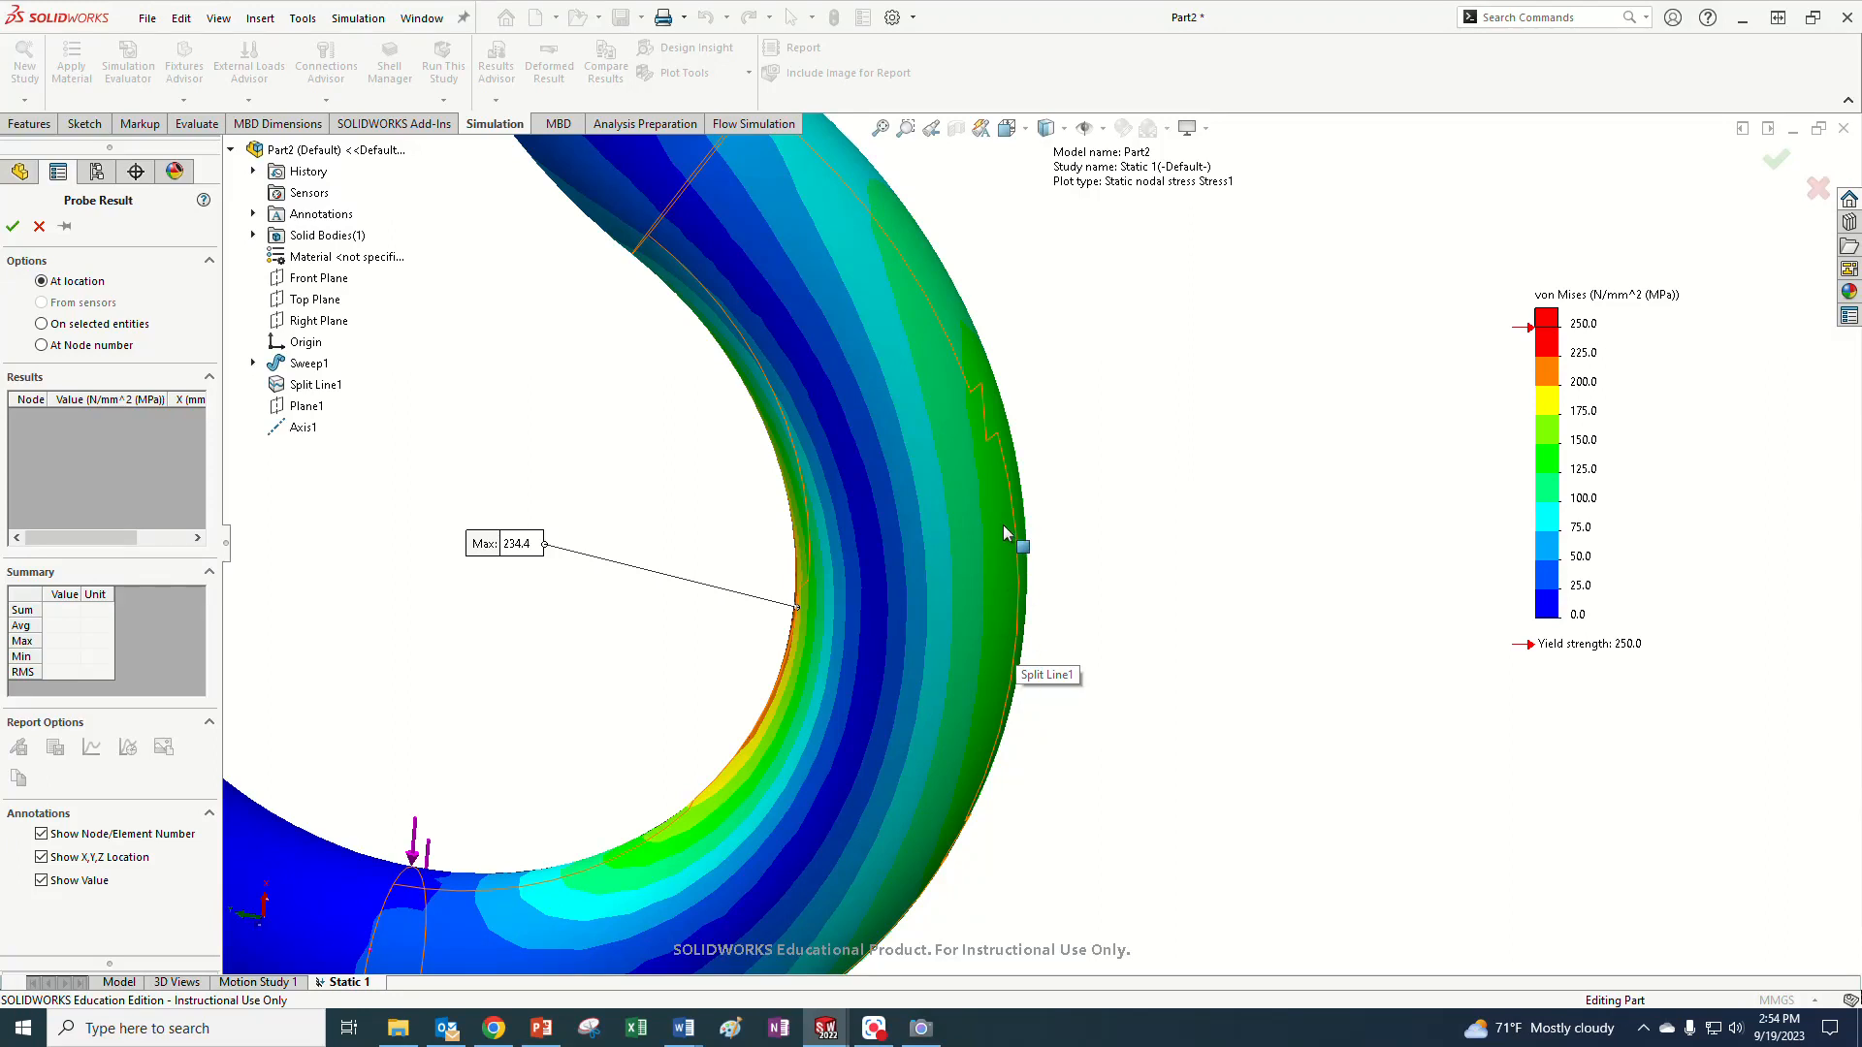
middle_click_drag(1014, 631, 968, 654)
left_click(1006, 656)
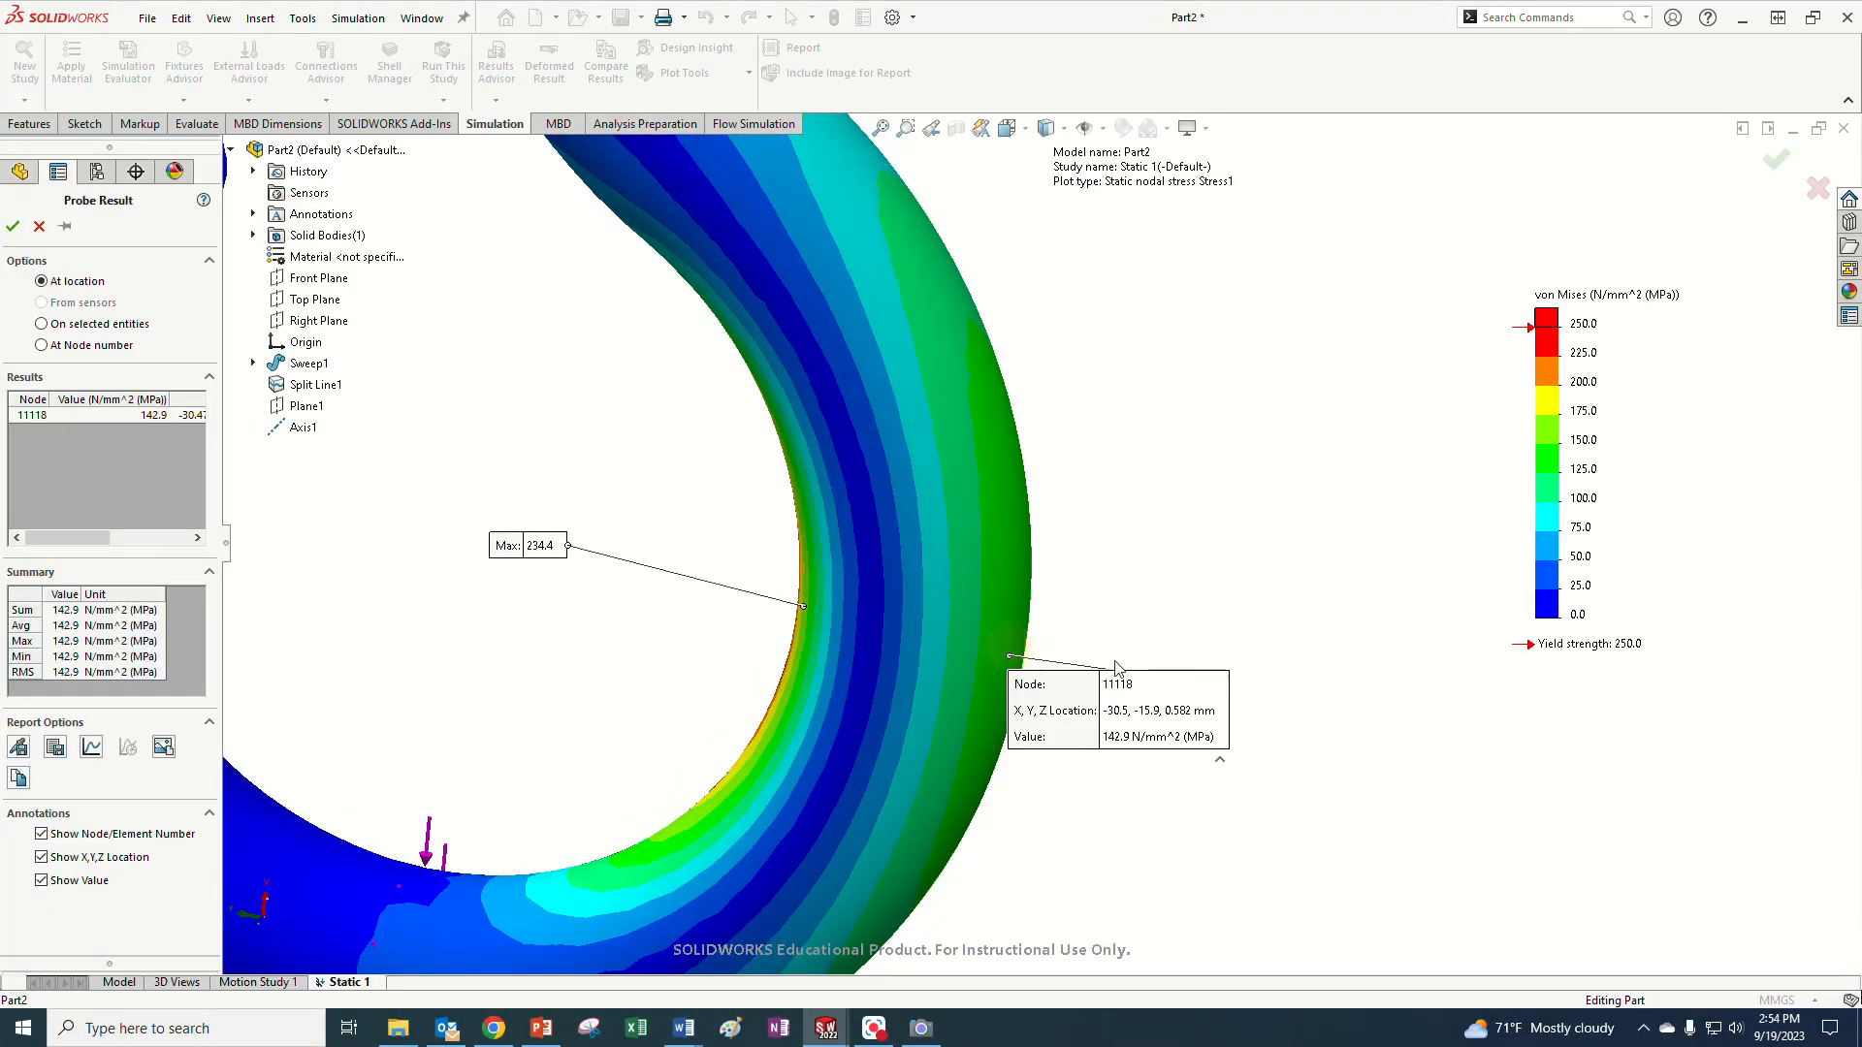
left_click_drag(1153, 719, 1263, 672)
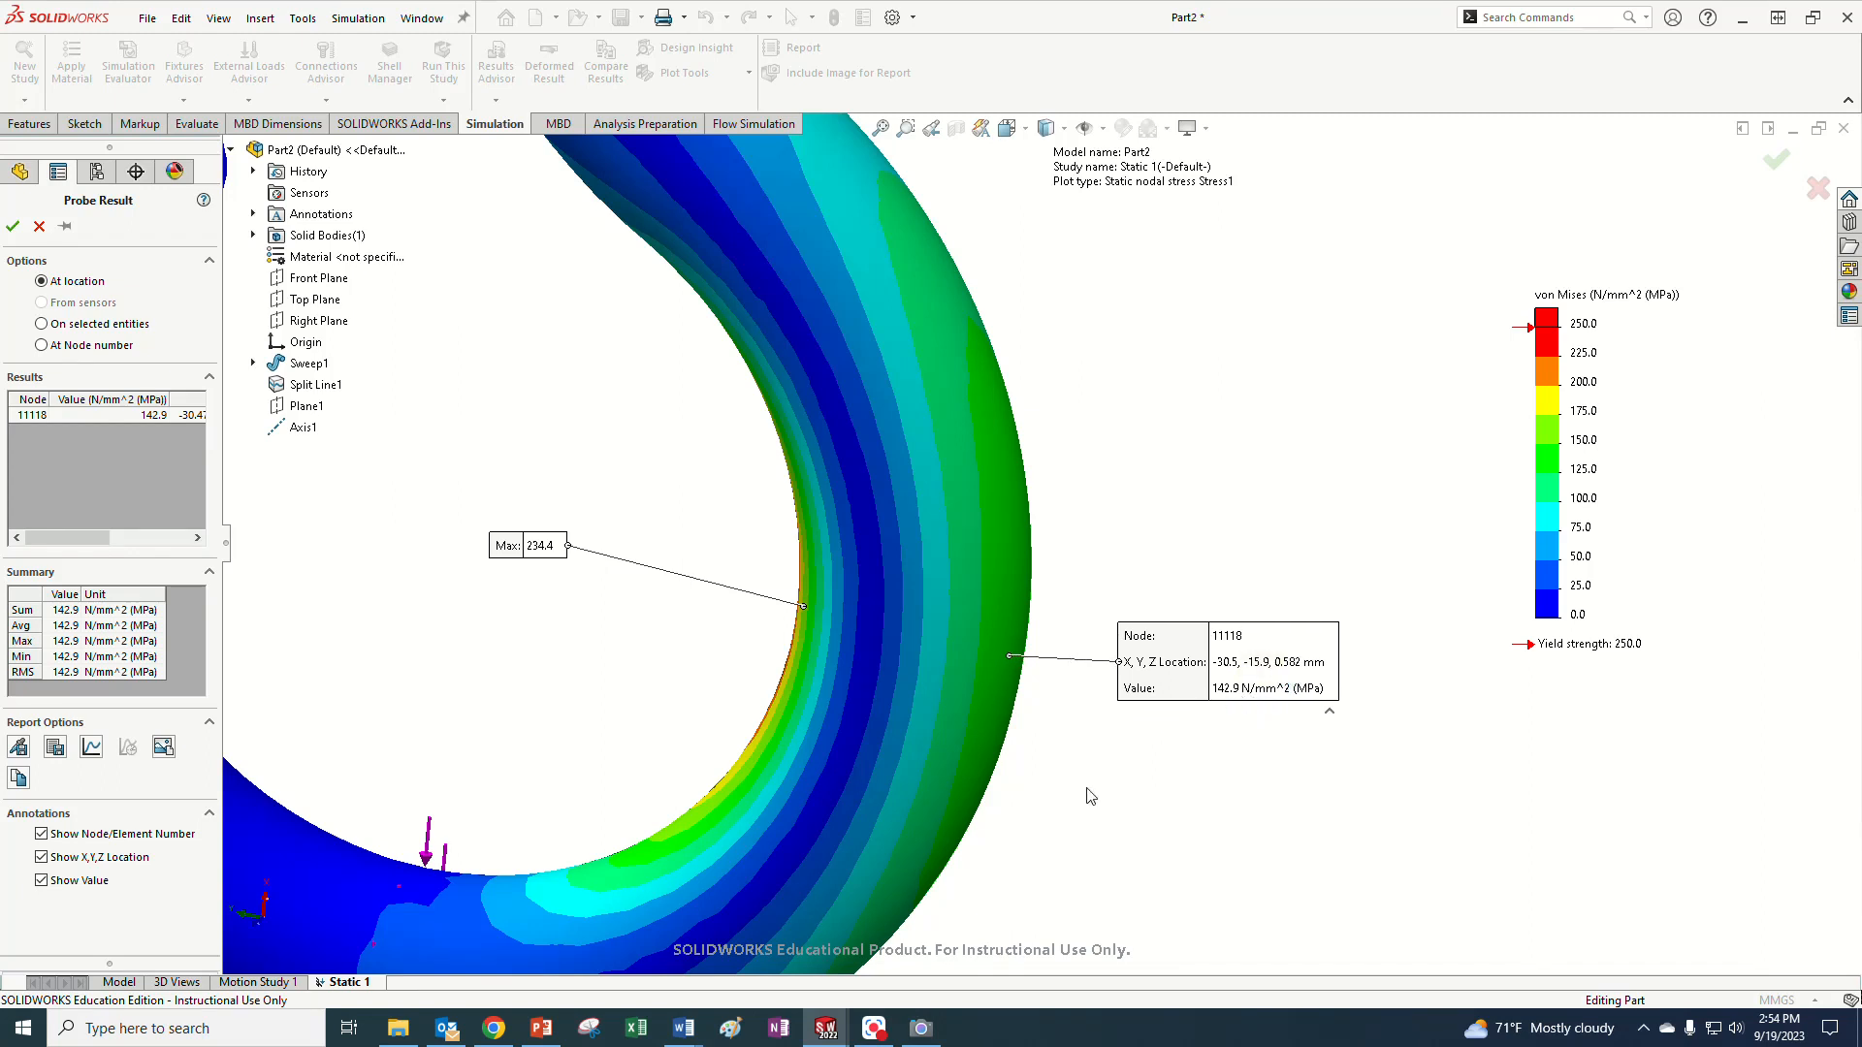
- Compare the probed outer-surface stress with the hand calculation in the Camera app, and close the probe in SOLIDWORKS
left_click(920, 1028)
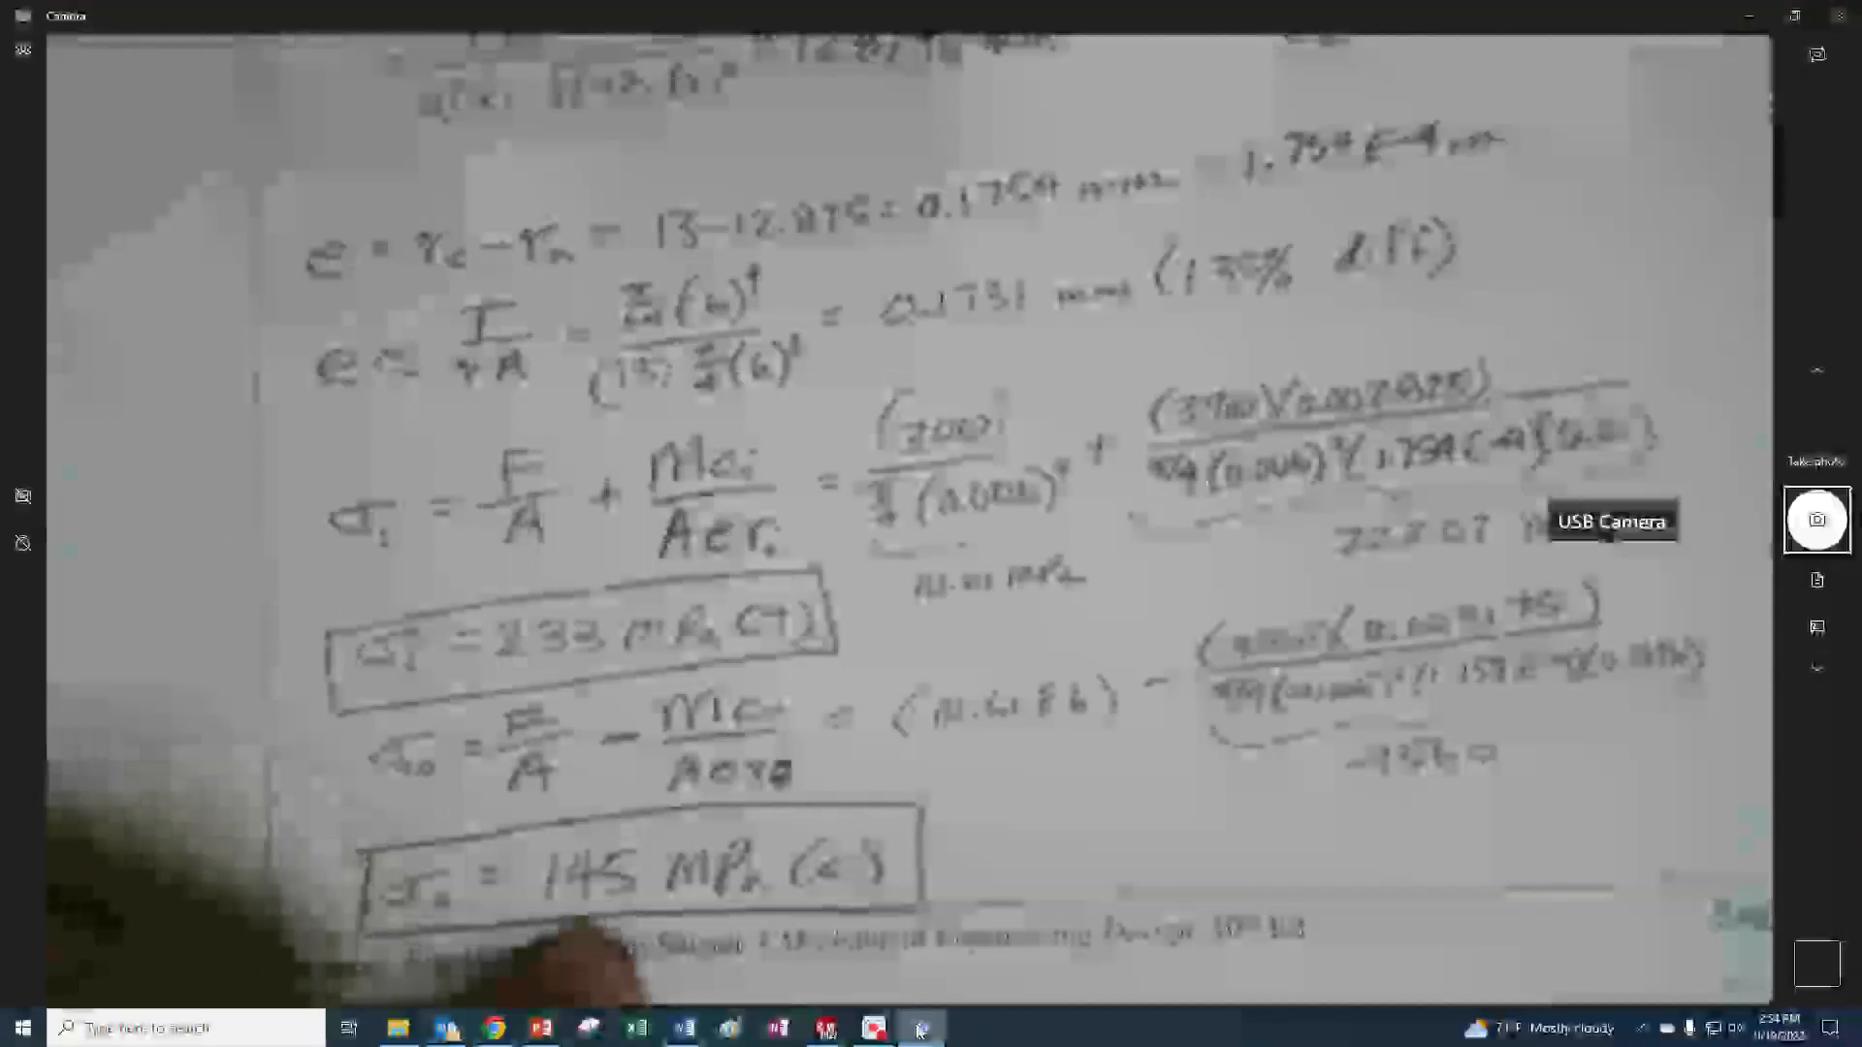
left_click(920, 1028)
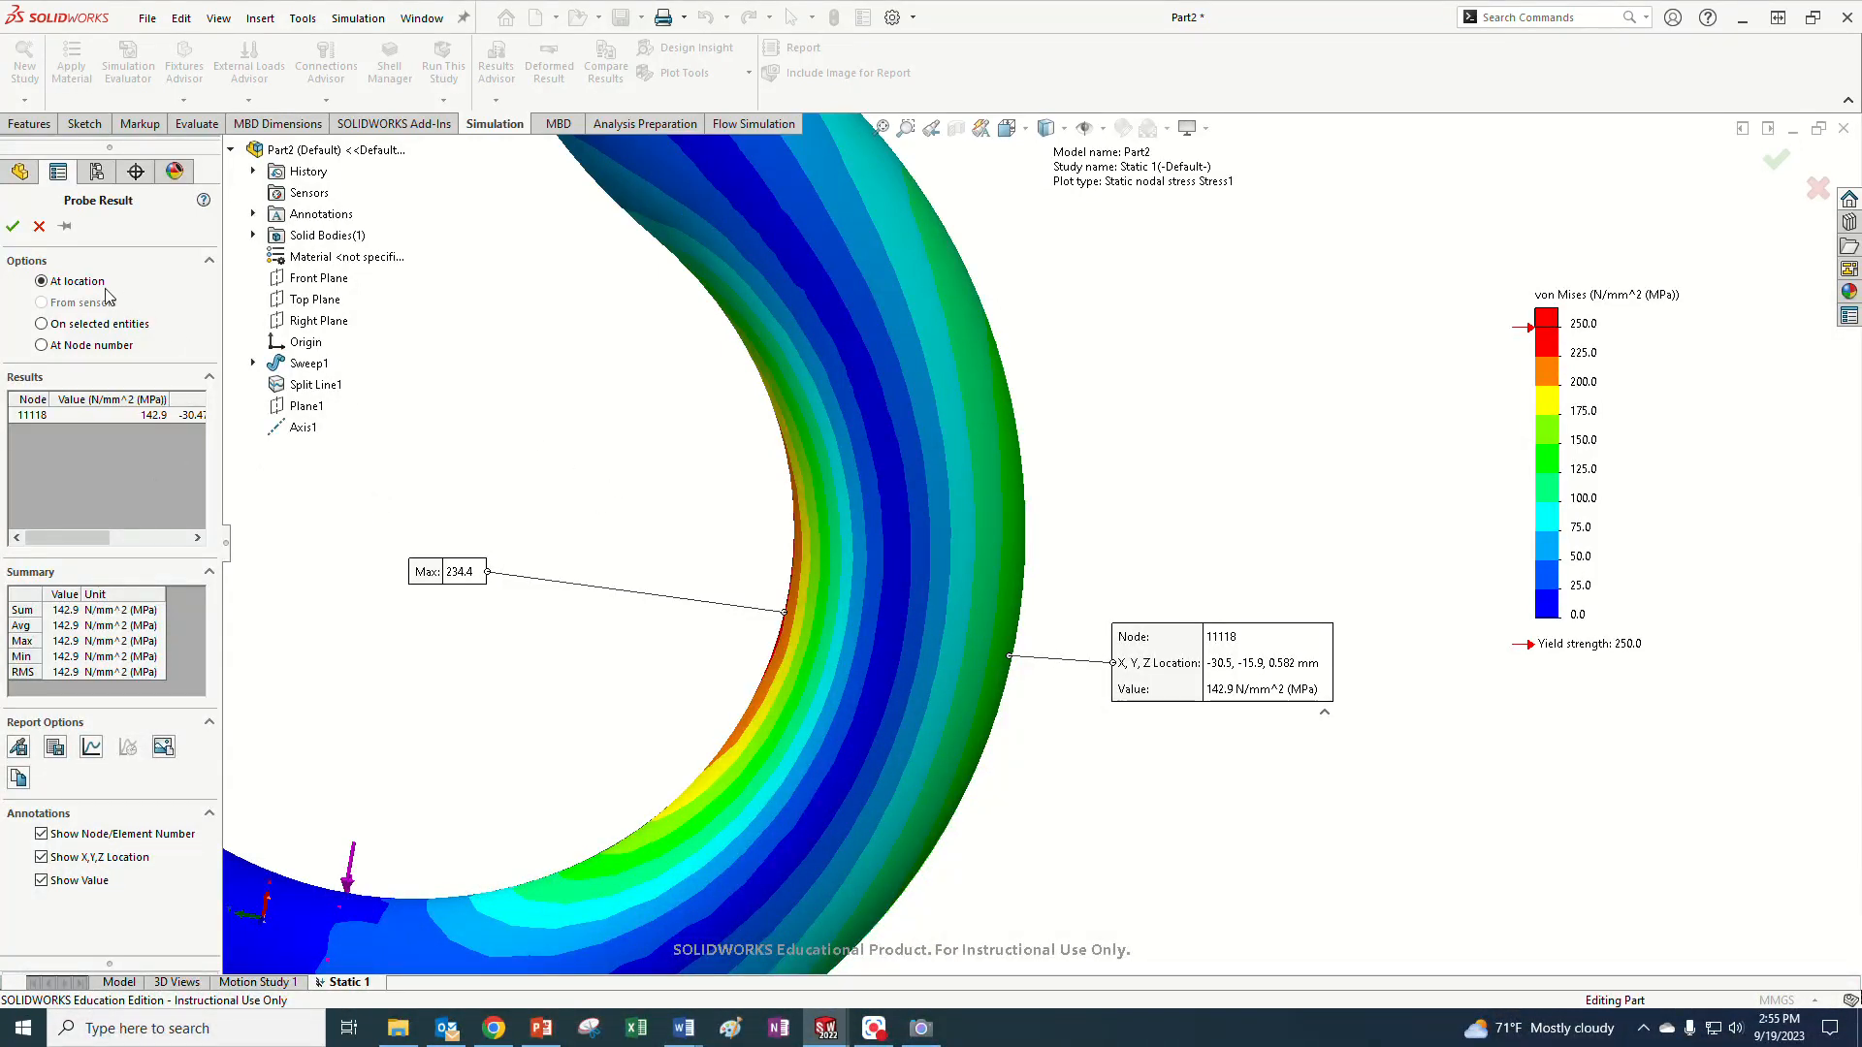
left_click(13, 226)
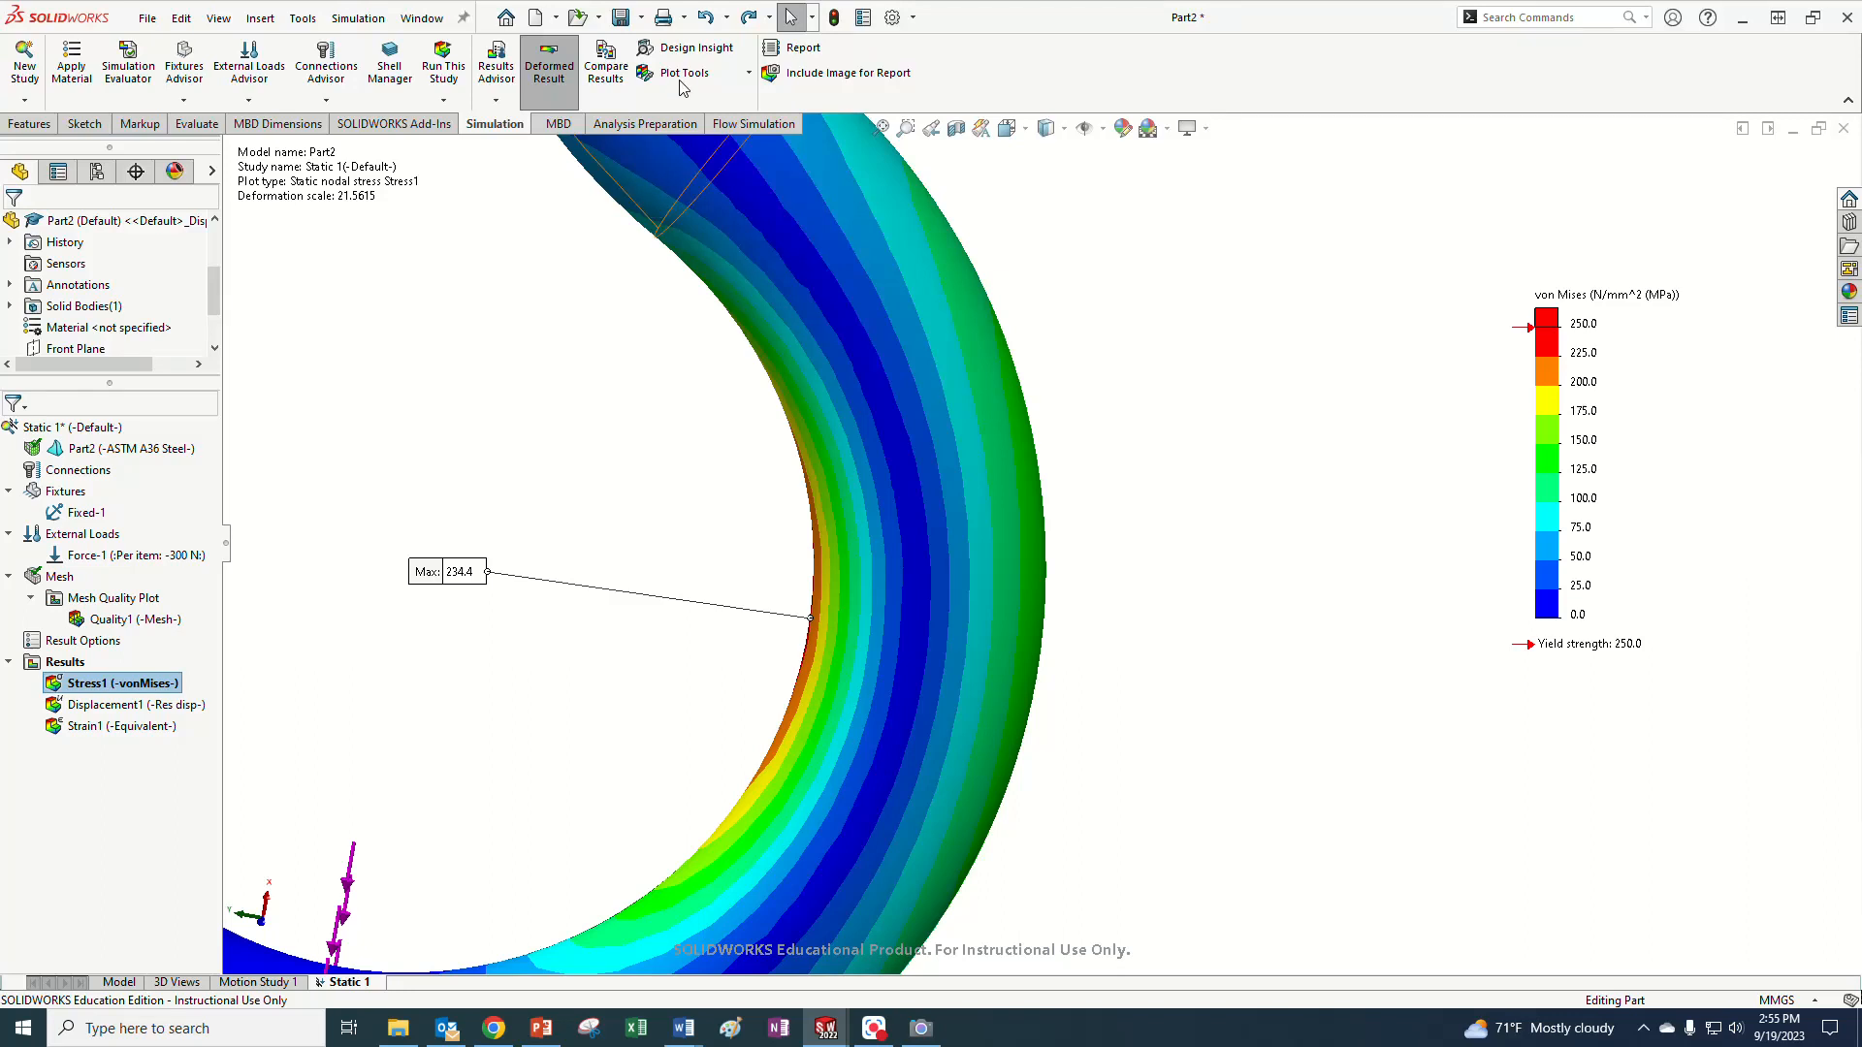
left_click(682, 76)
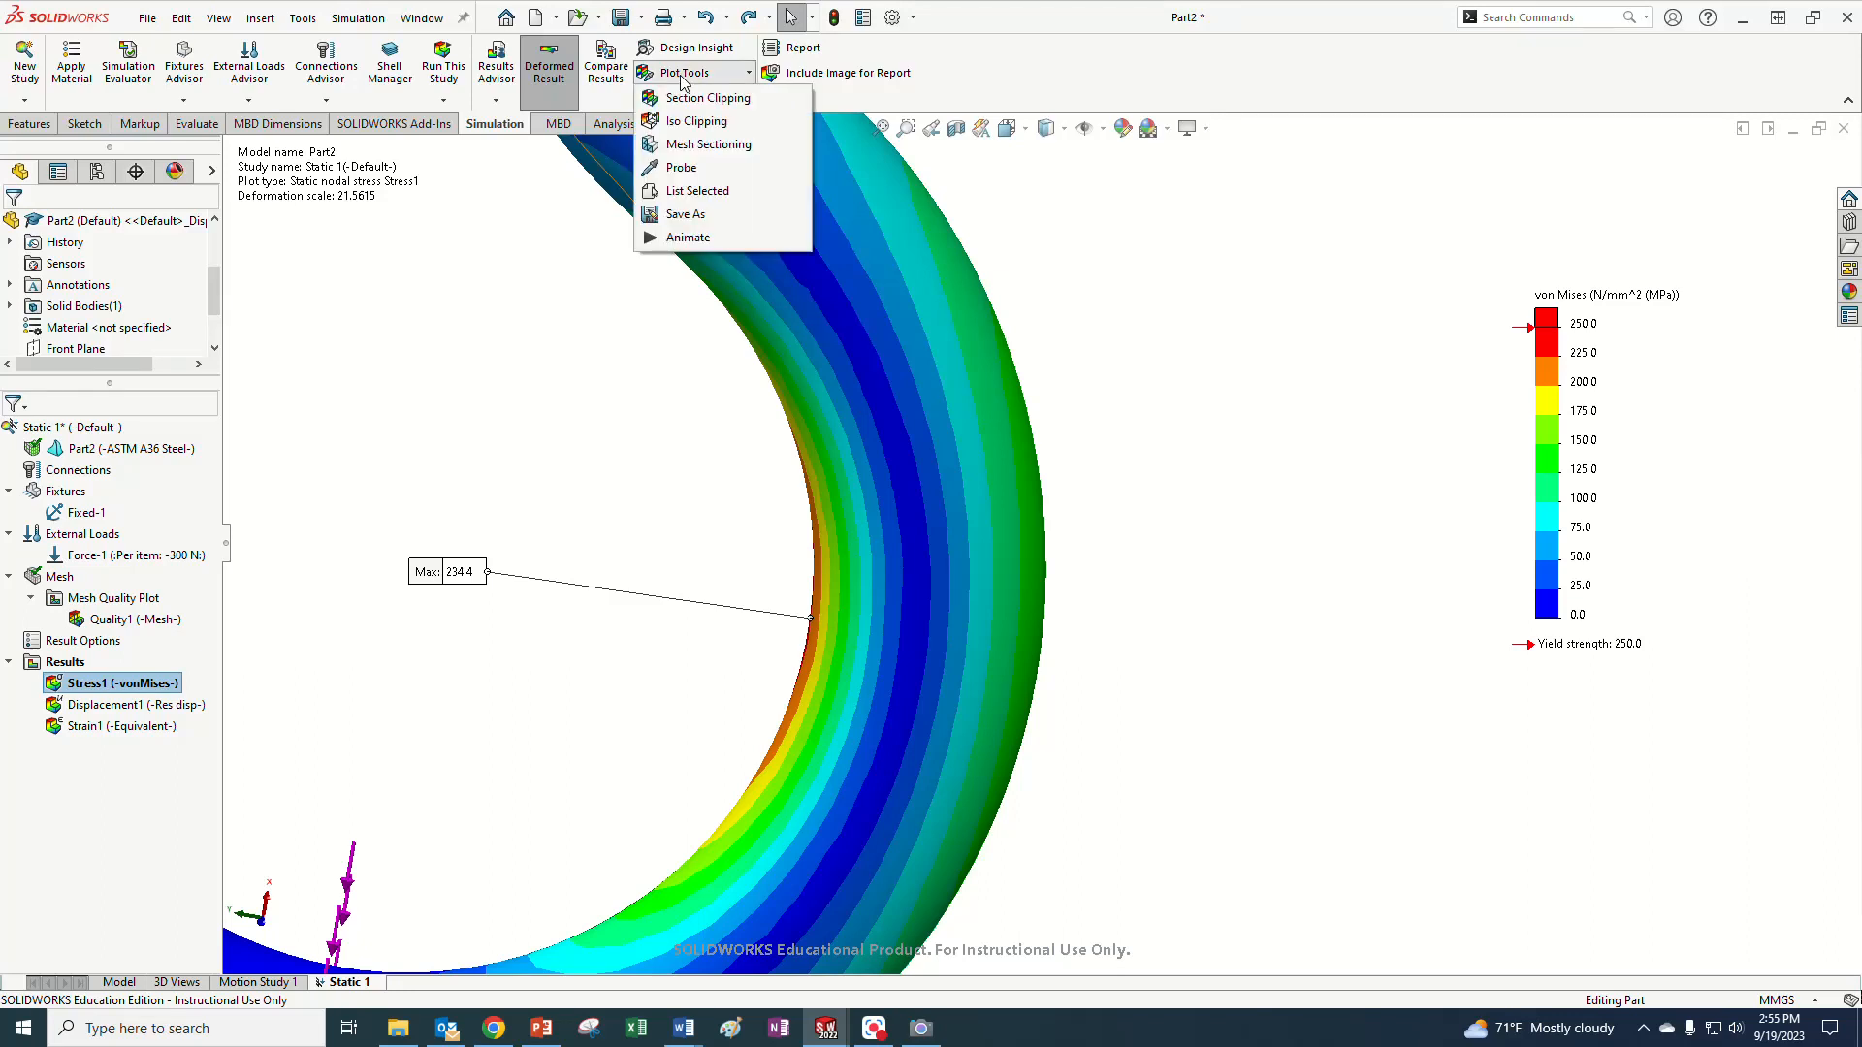
left_click(681, 167)
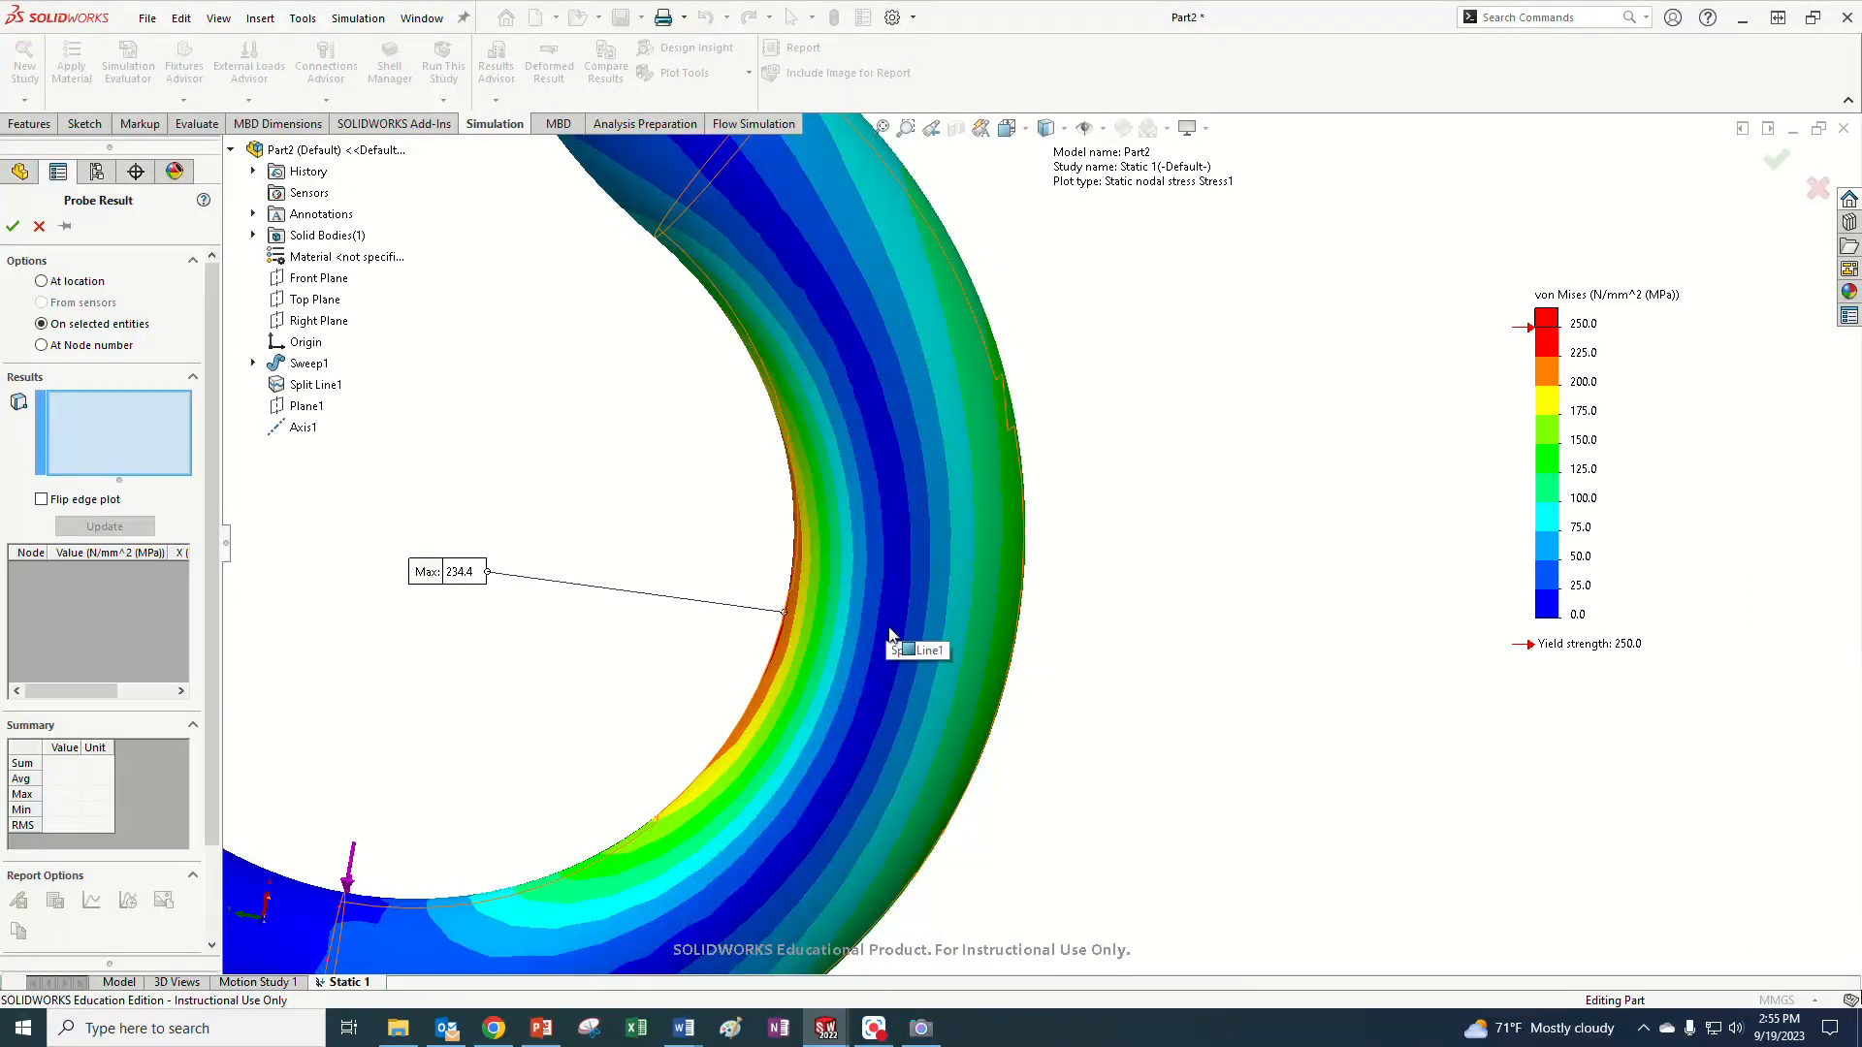
middle_click_drag(829, 607, 905, 617)
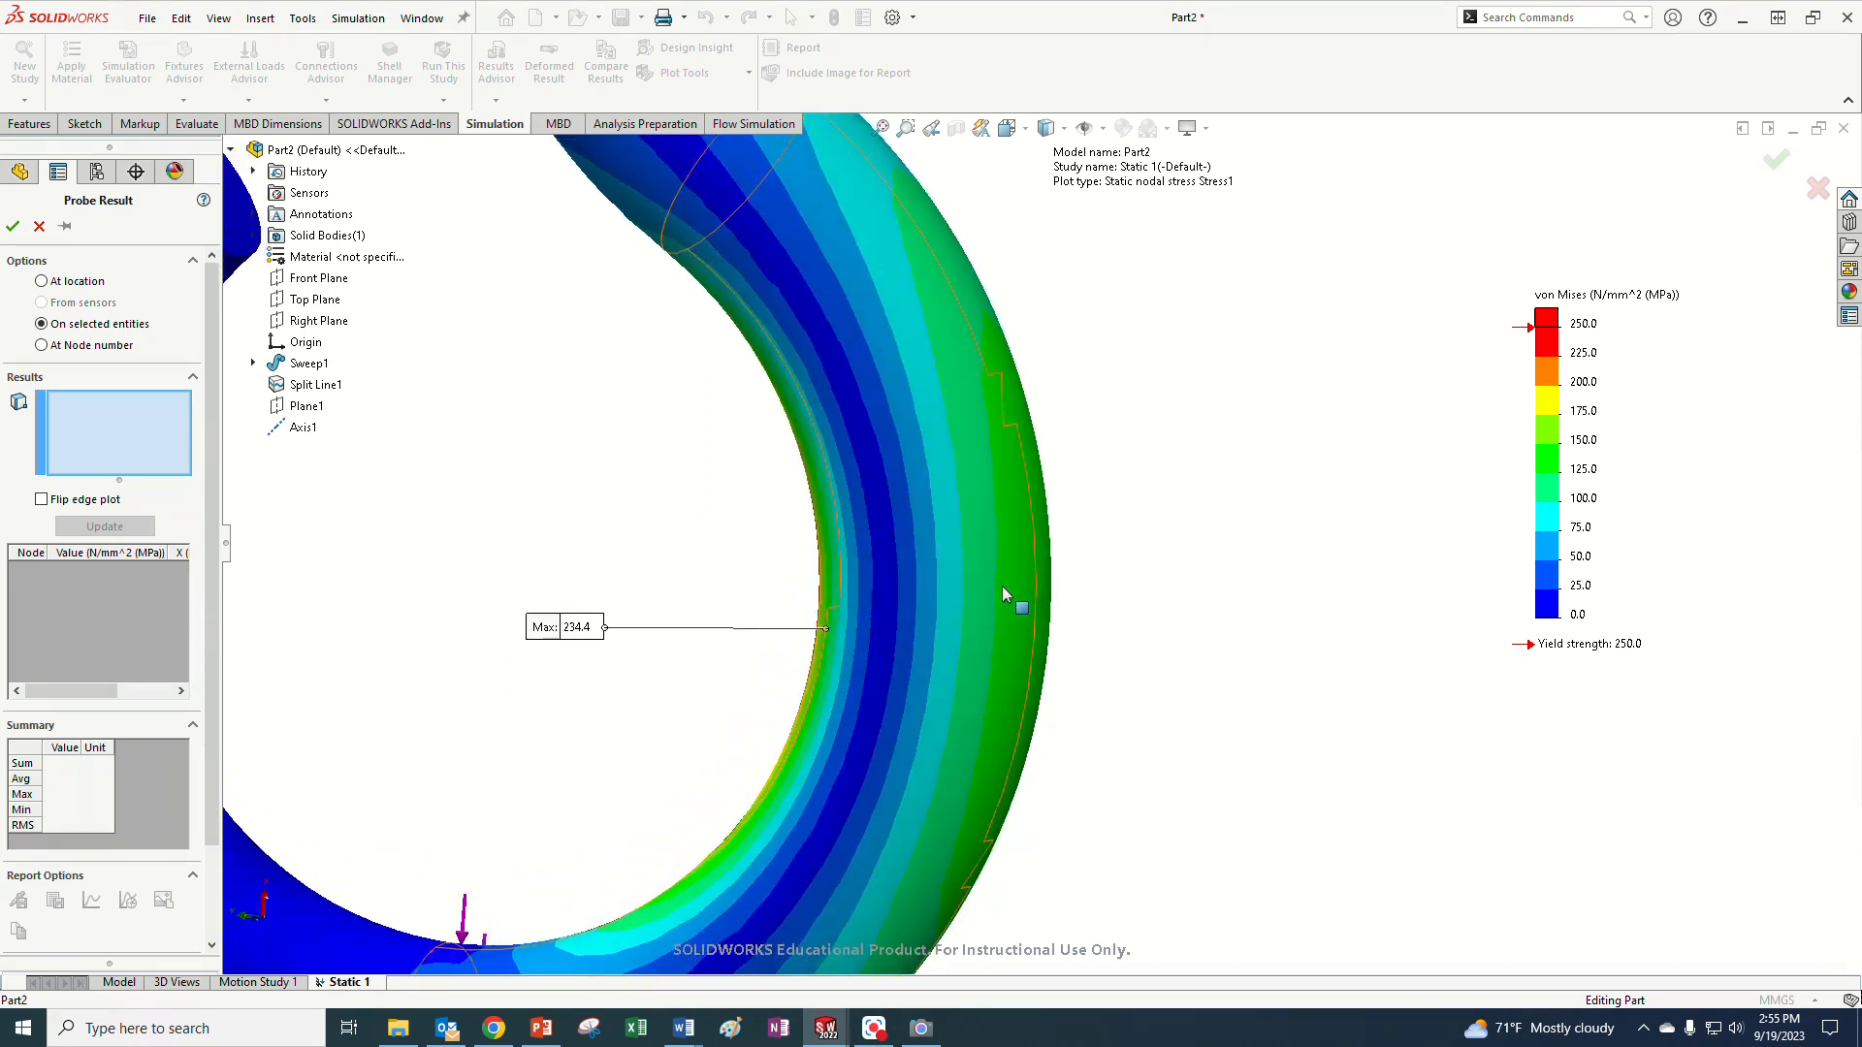
middle_click_drag(981, 621, 788, 627)
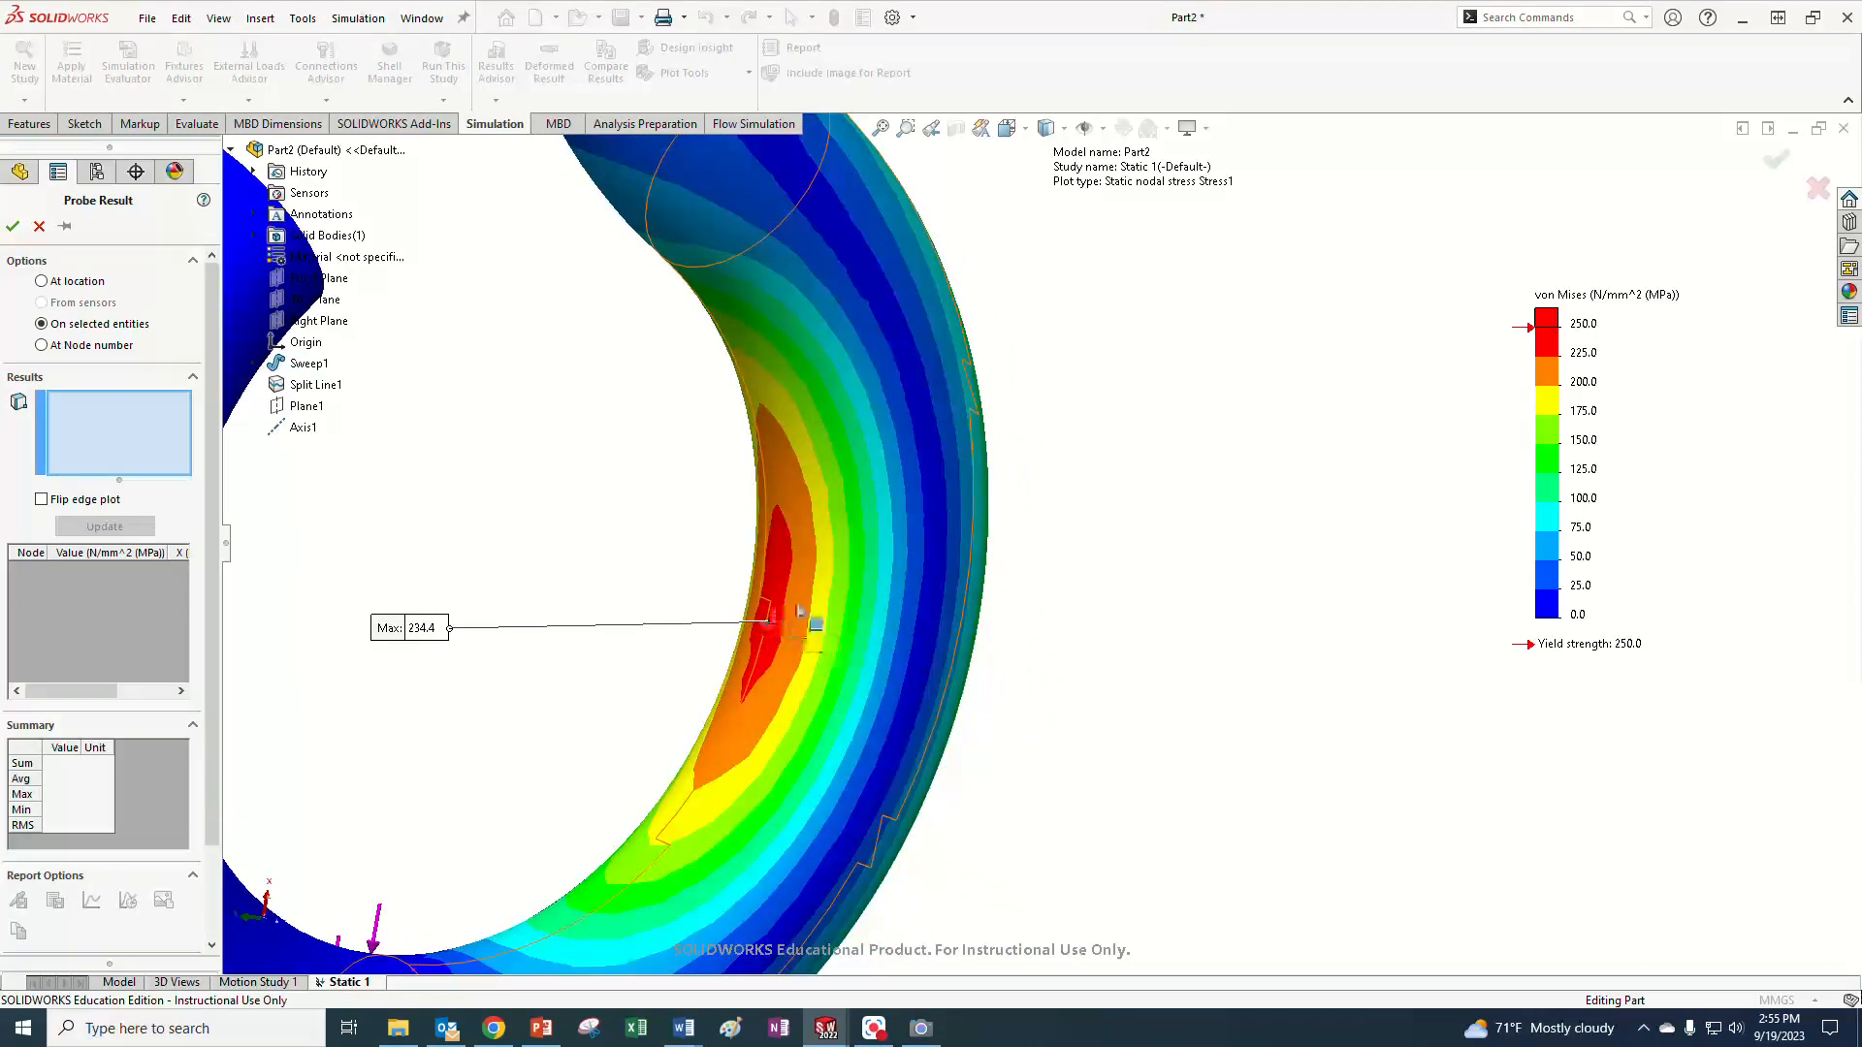
scroll(1030, 640, "up", 5)
middle_click_drag(1035, 653, 1022, 560)
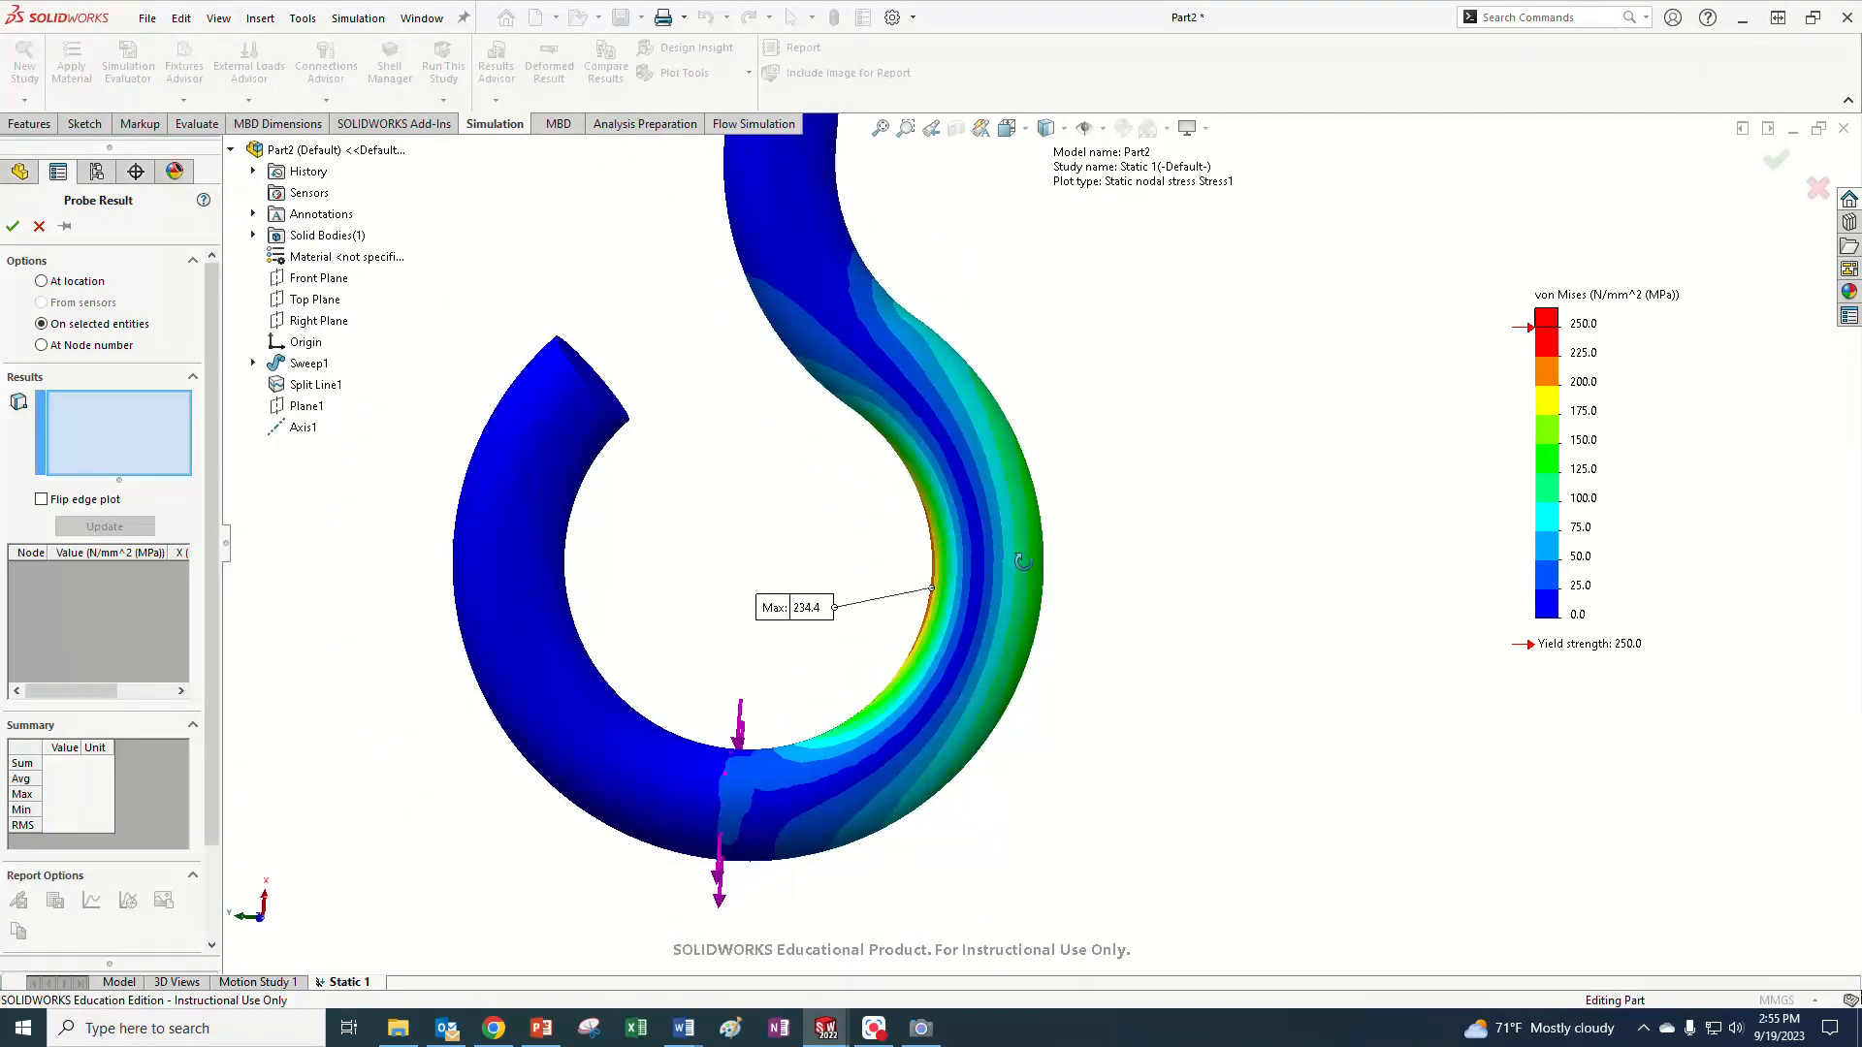
scroll(1023, 561, "down", 3)
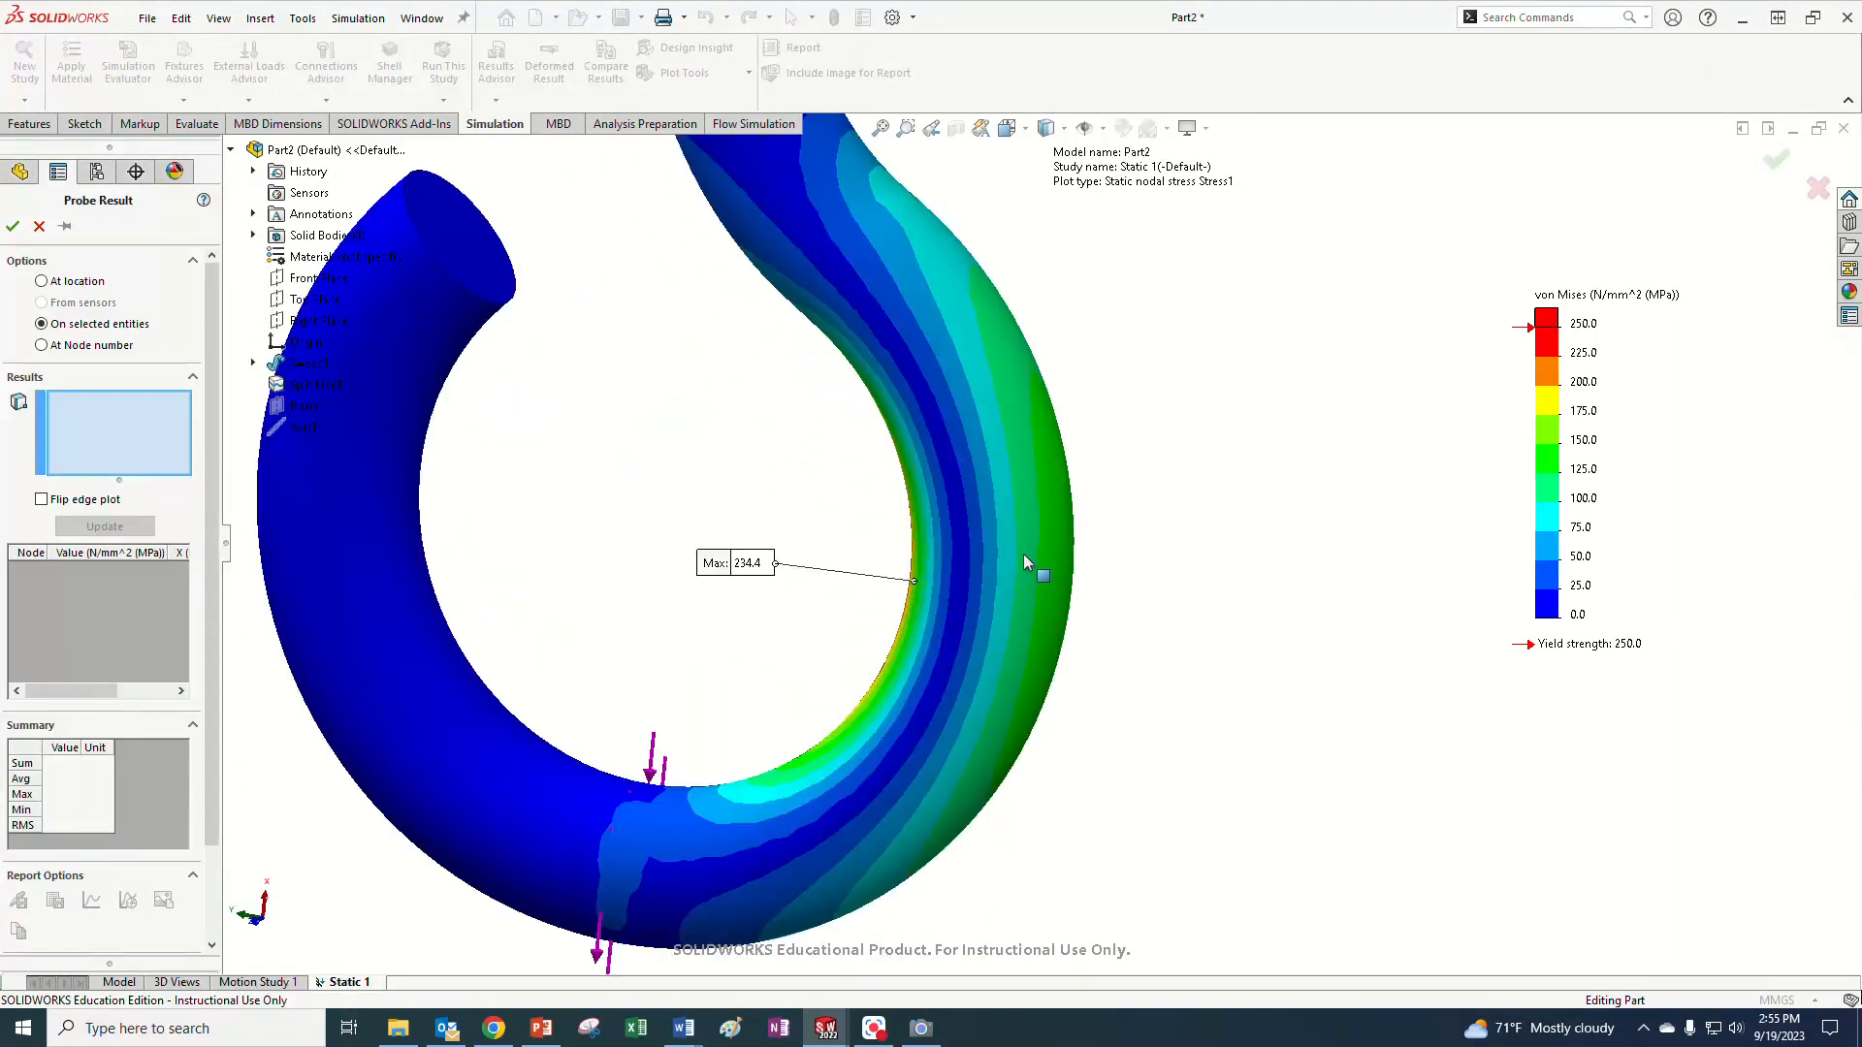
left_click(15, 229)
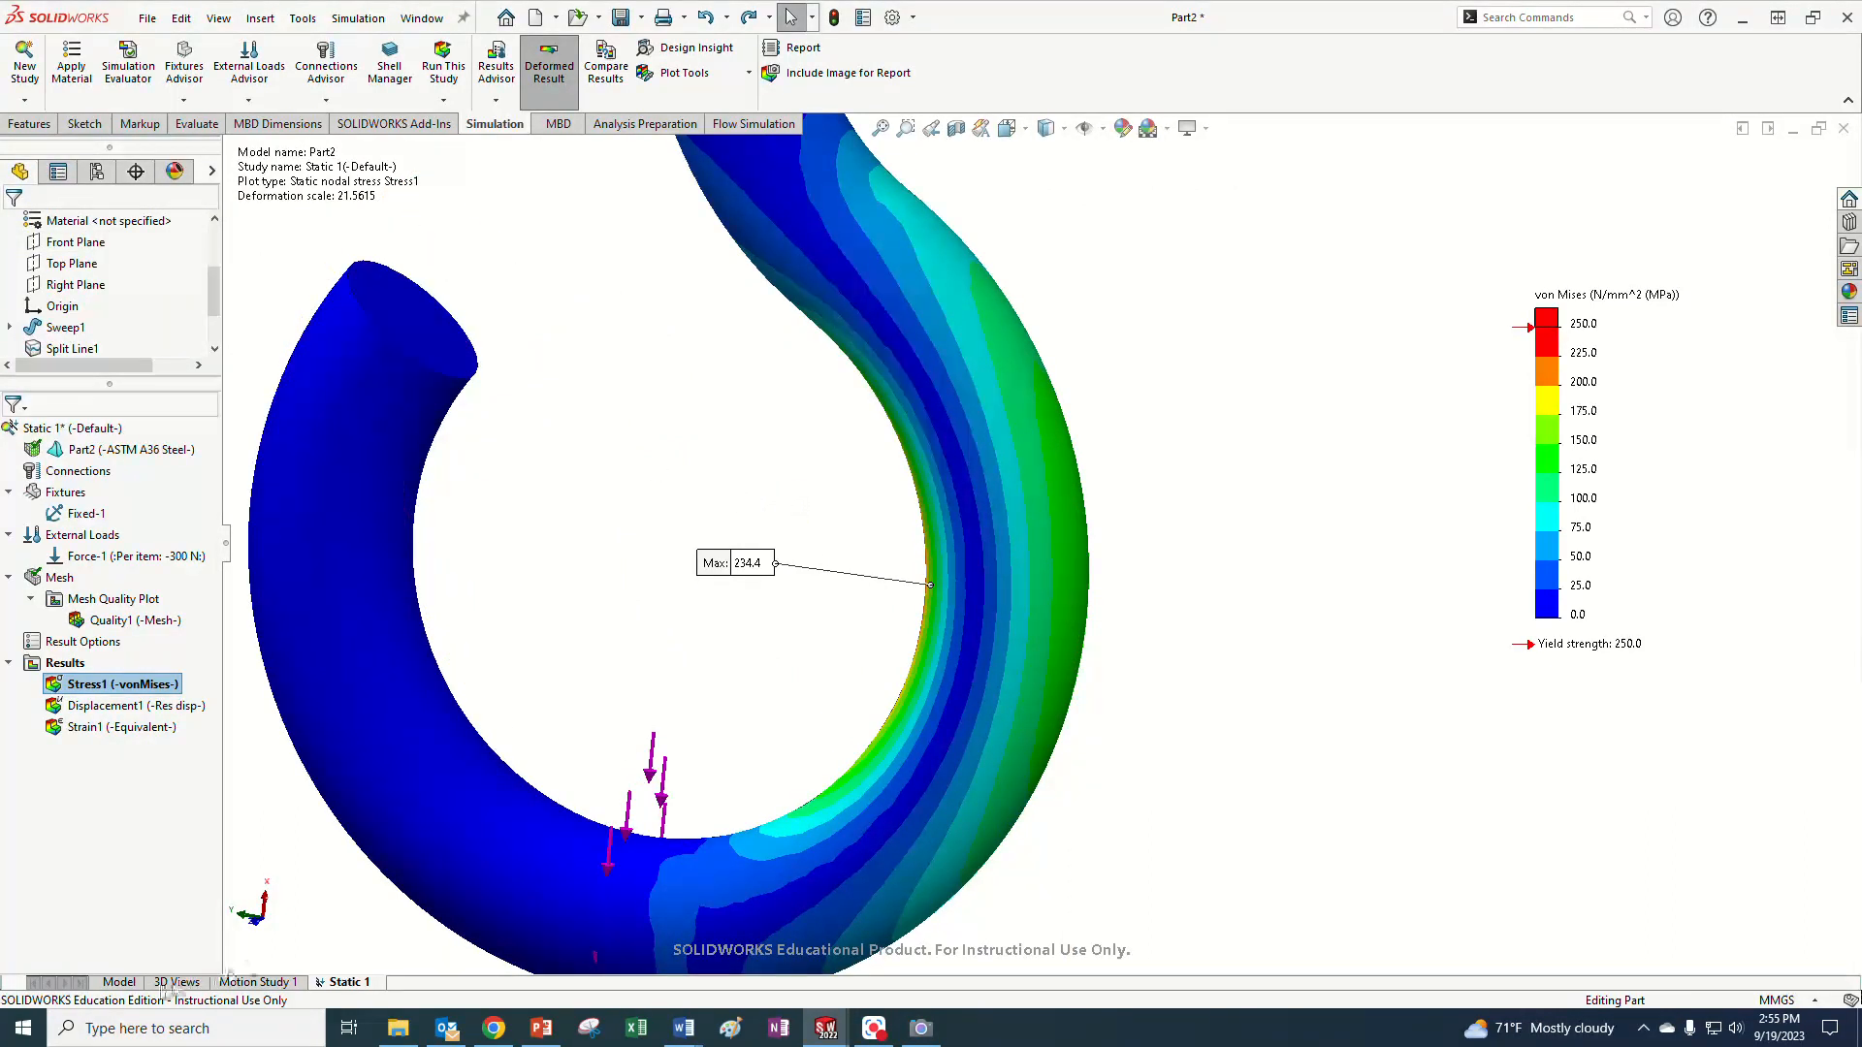
- Split the hook's curved face in the part model with an Intersection split line, using Plane1 as the splitting plane
left_click(120, 984)
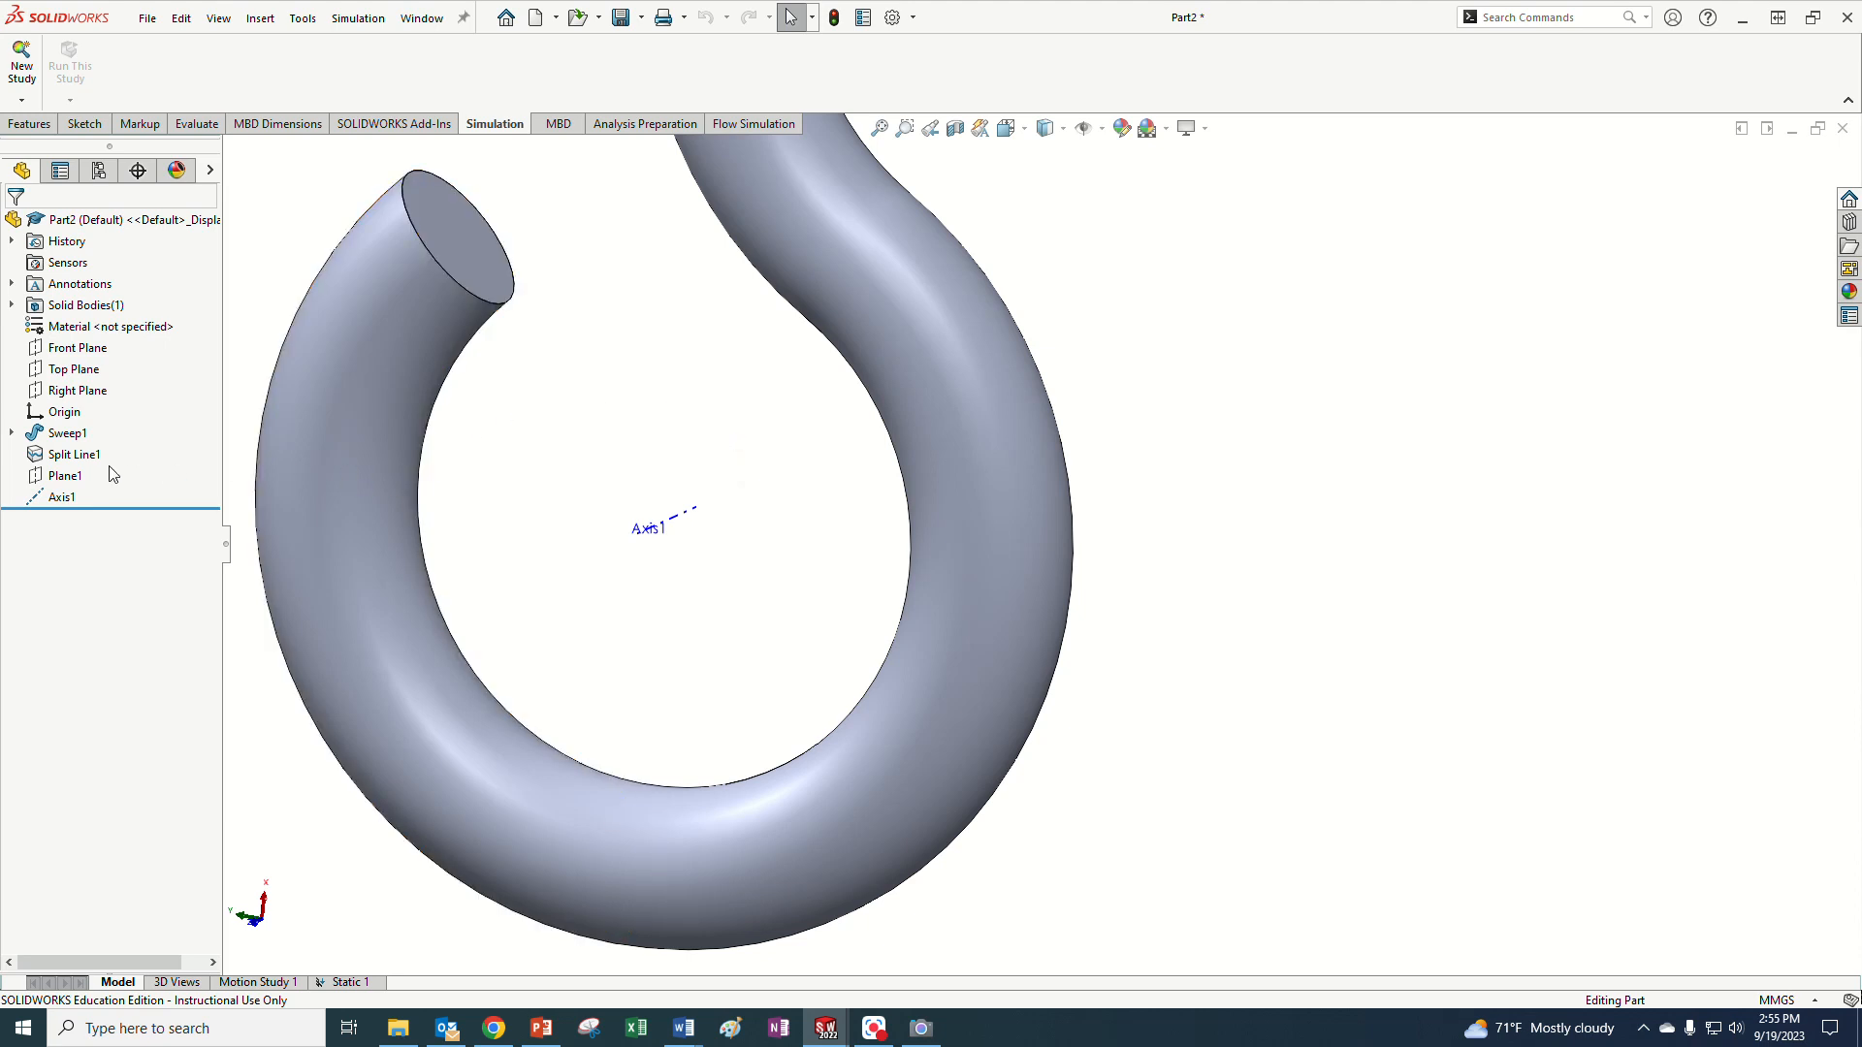
left_click(30, 124)
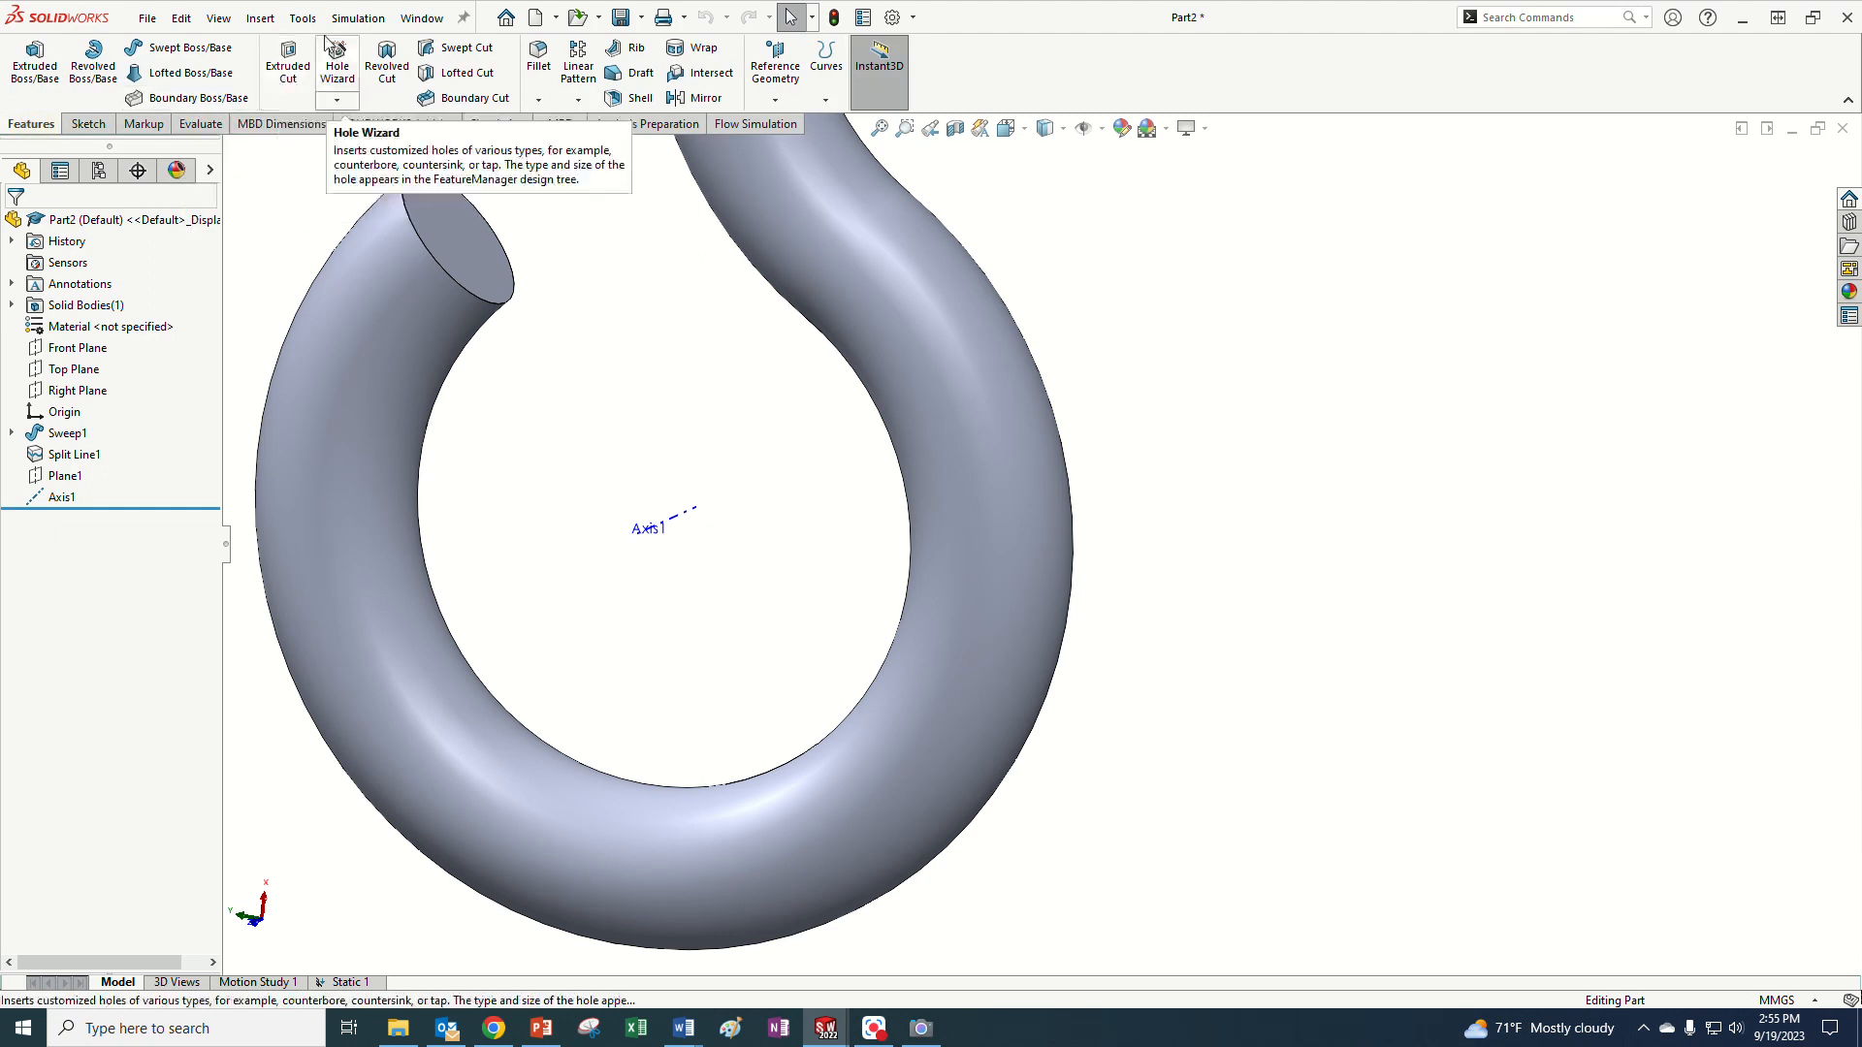
left_click(259, 22)
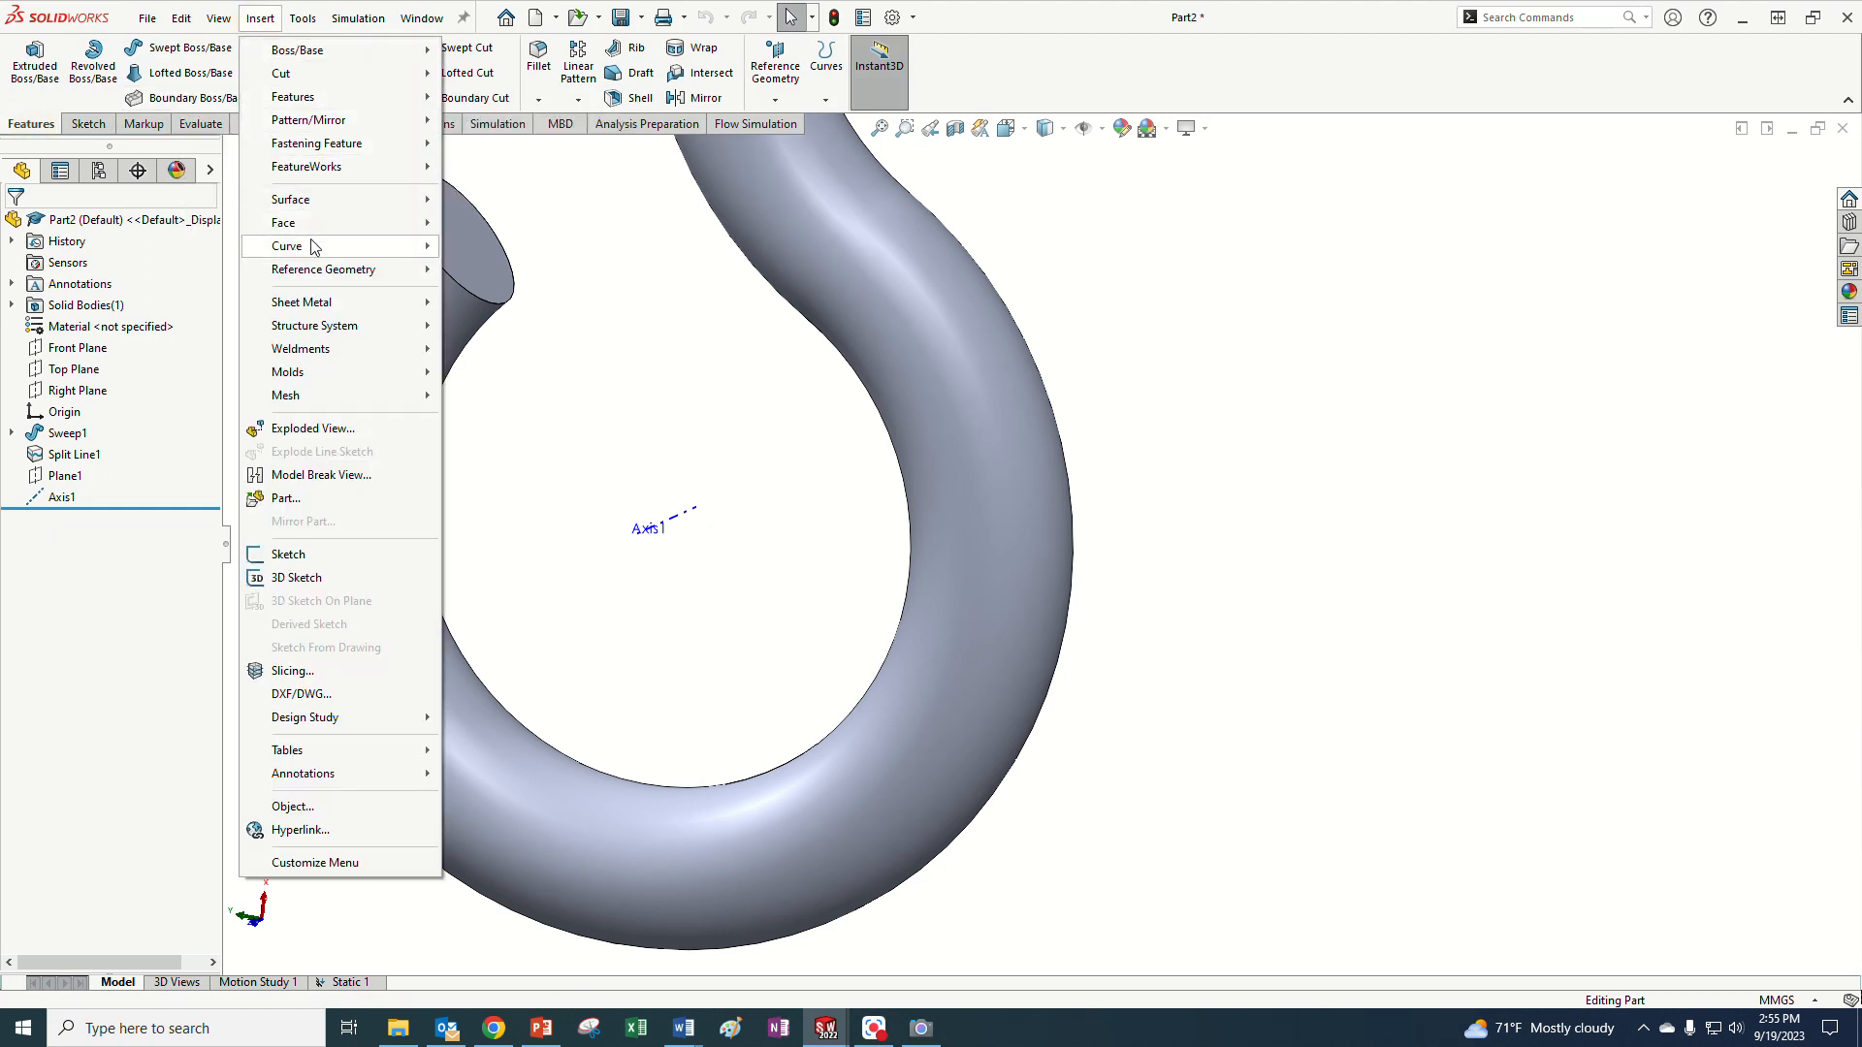
mouse_move(313, 248)
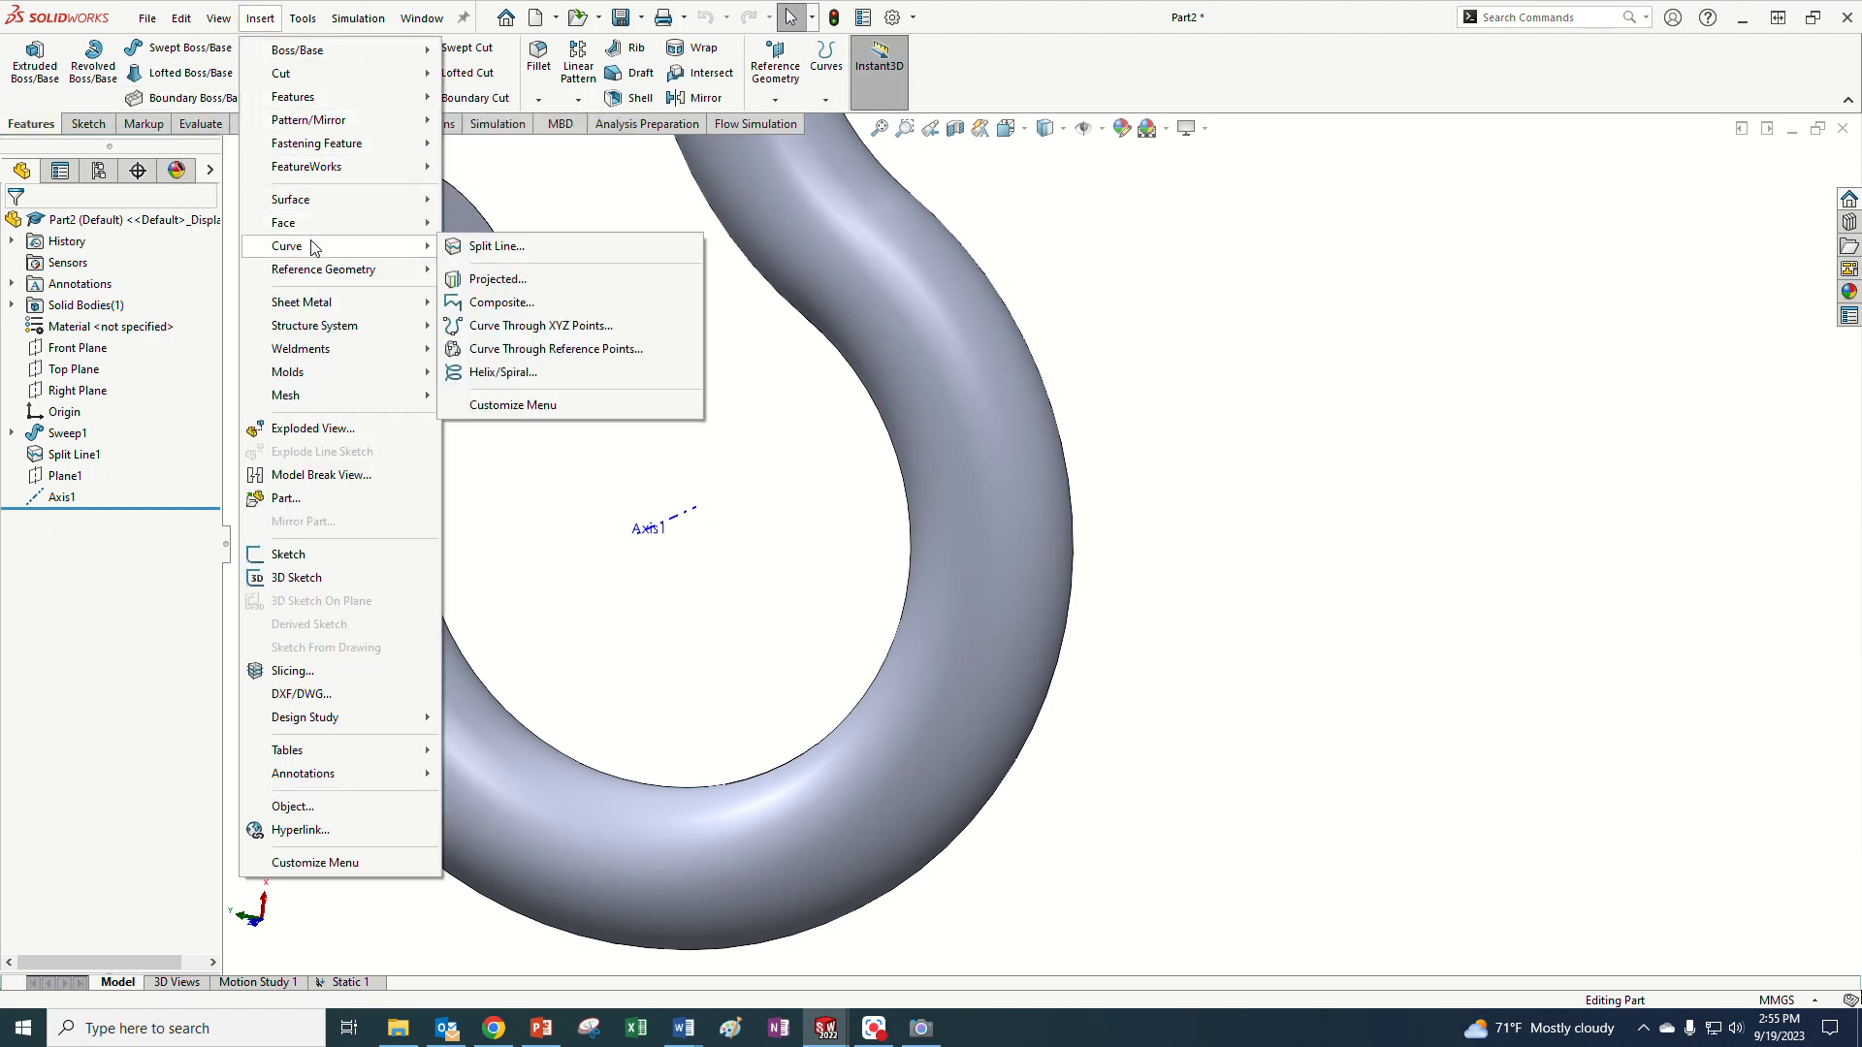
left_click(510, 248)
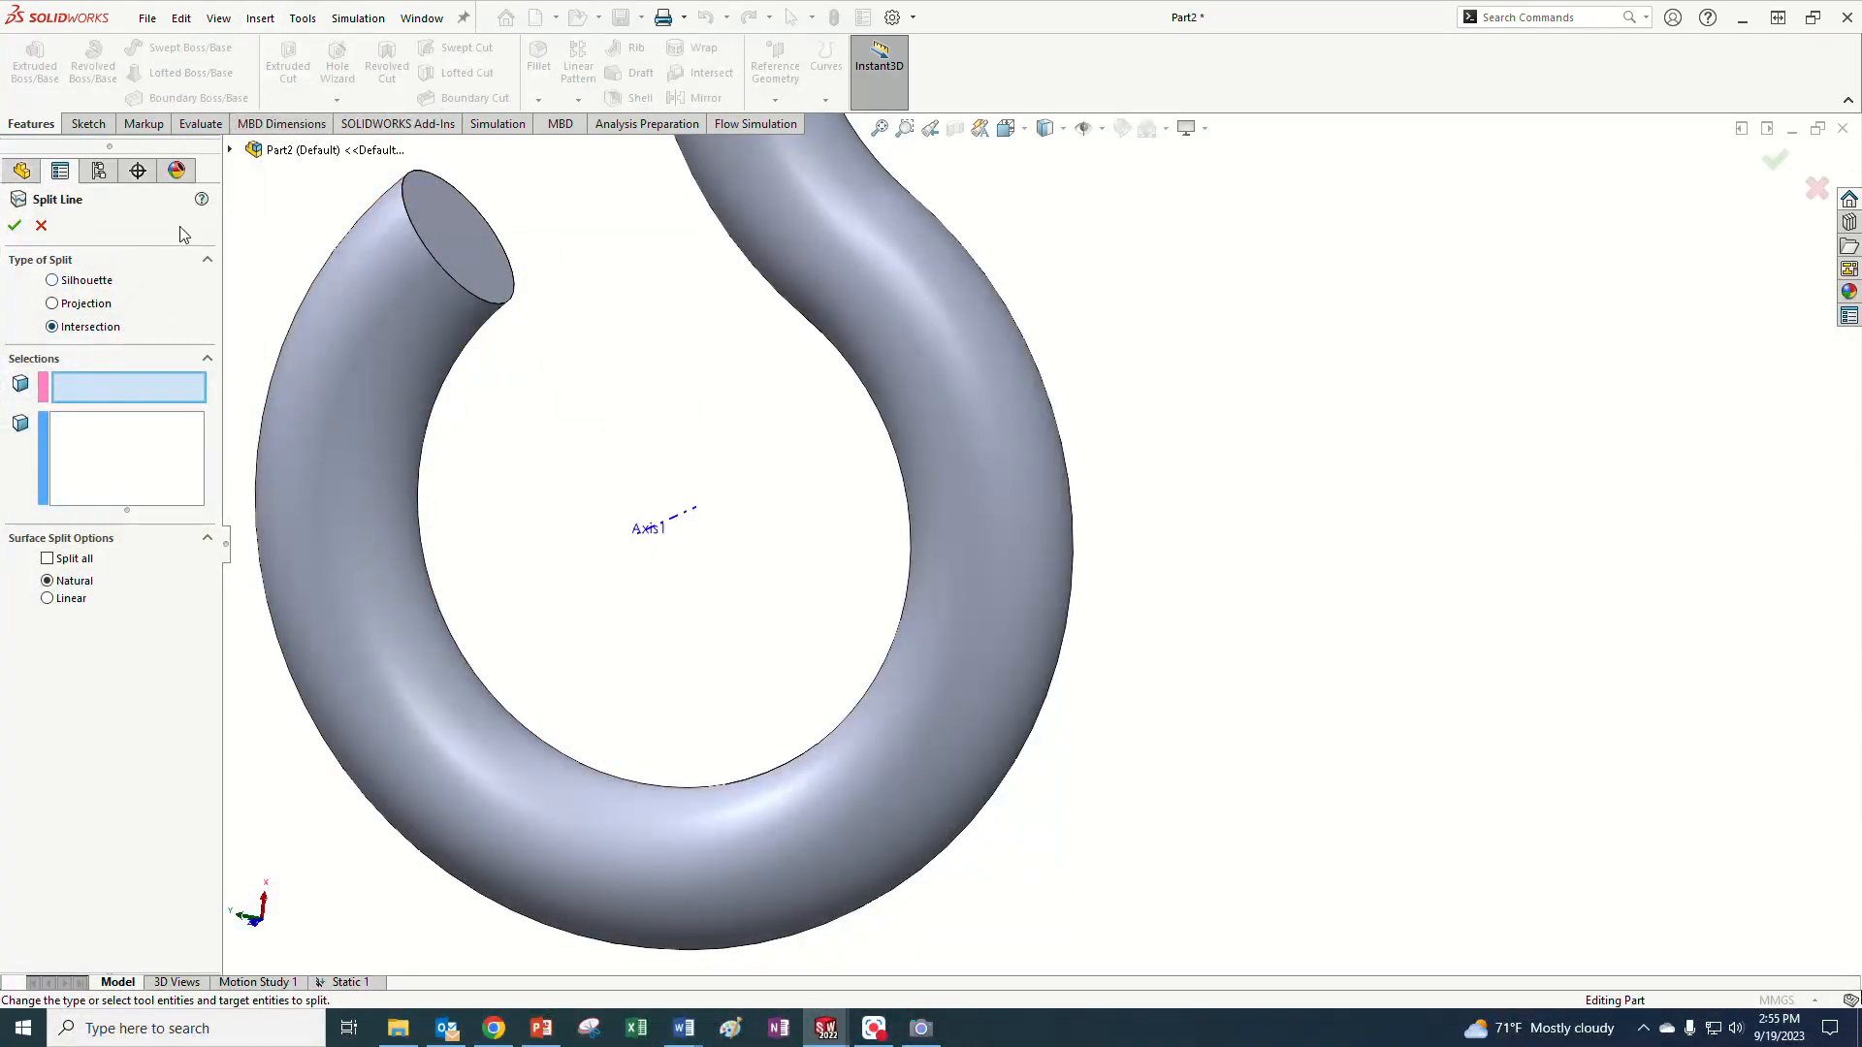
left_click(230, 150)
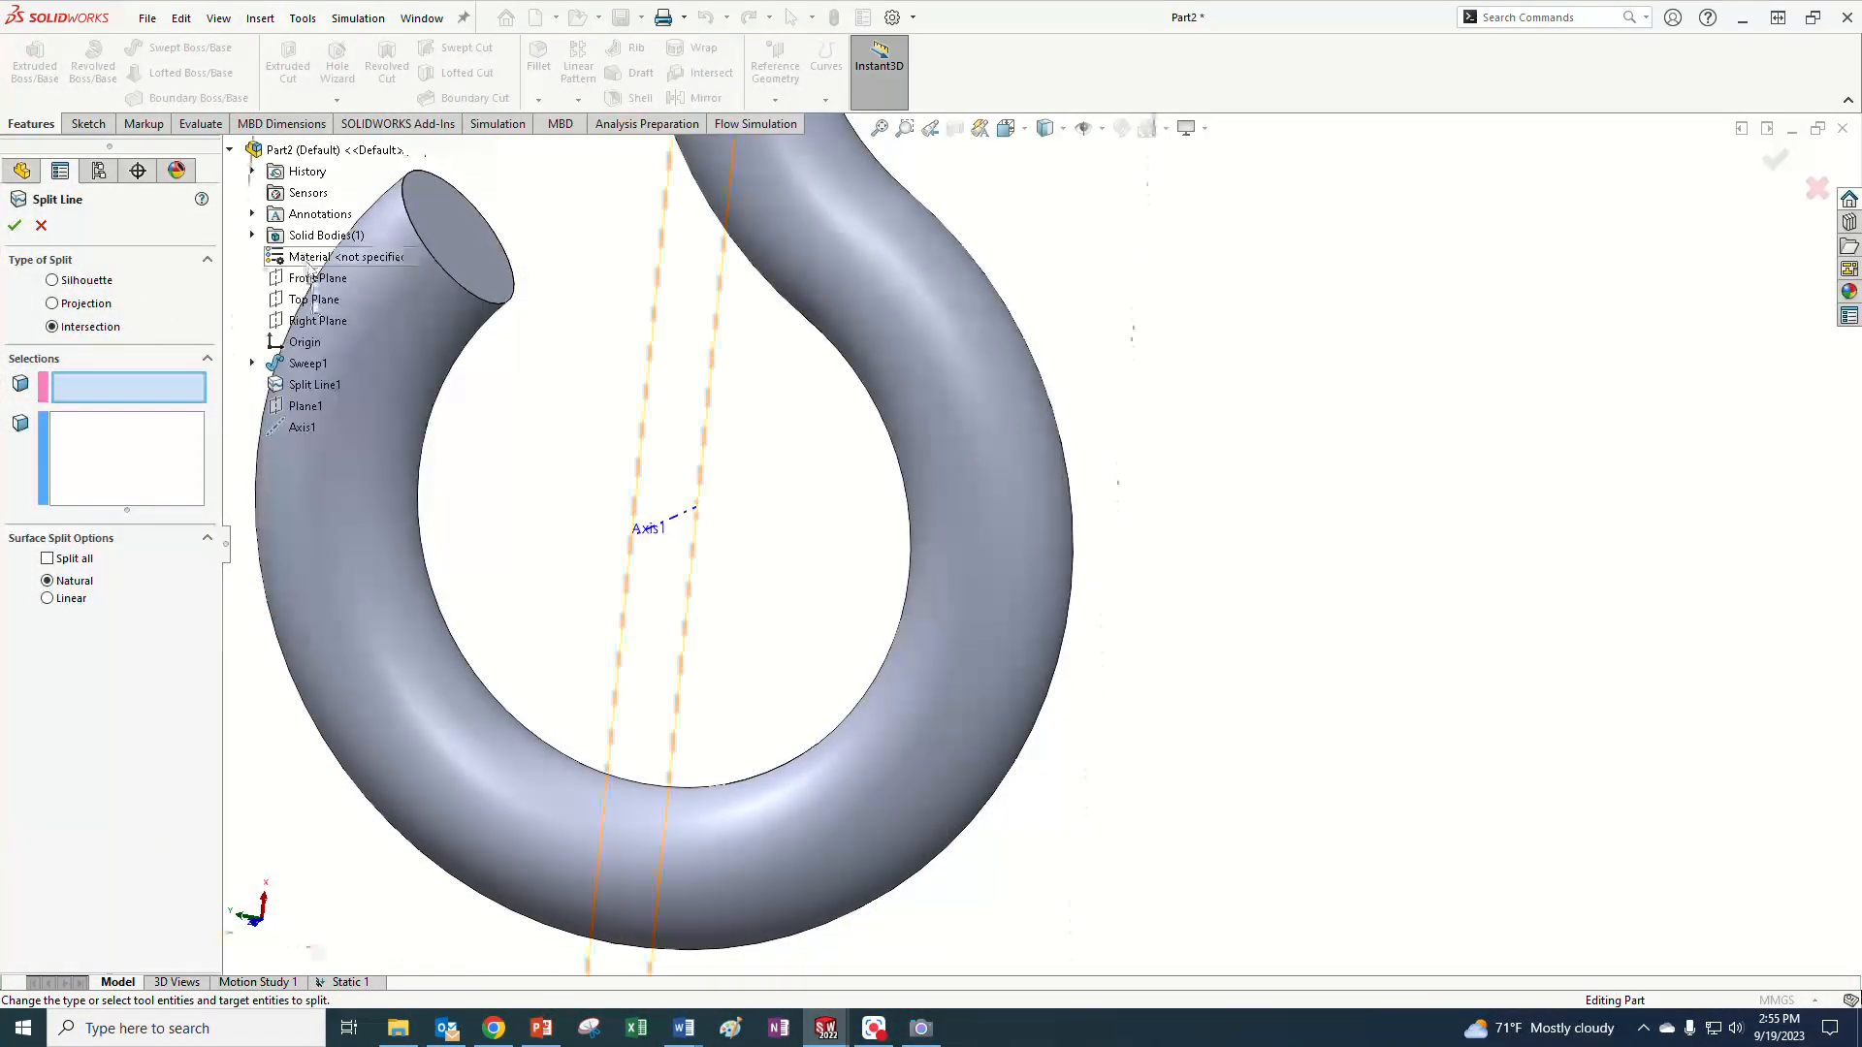
left_click(304, 407)
left_click(995, 696)
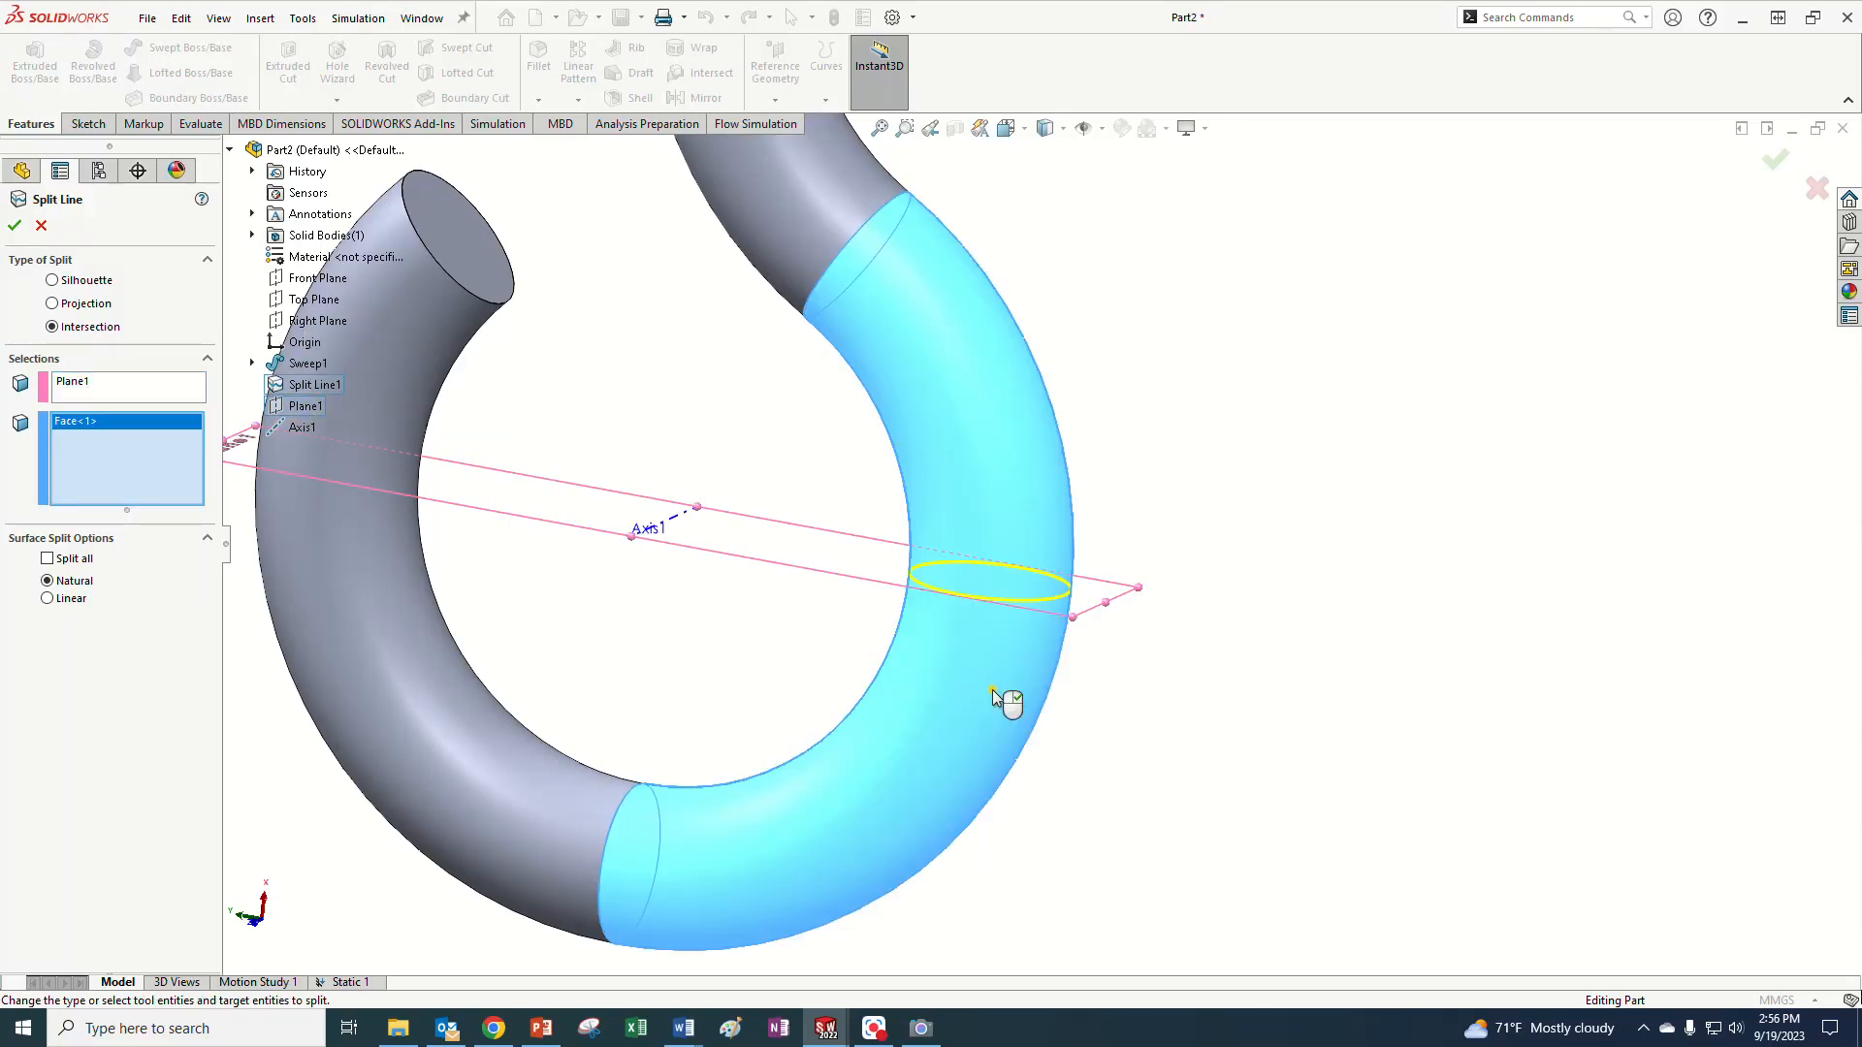
left_click(14, 227)
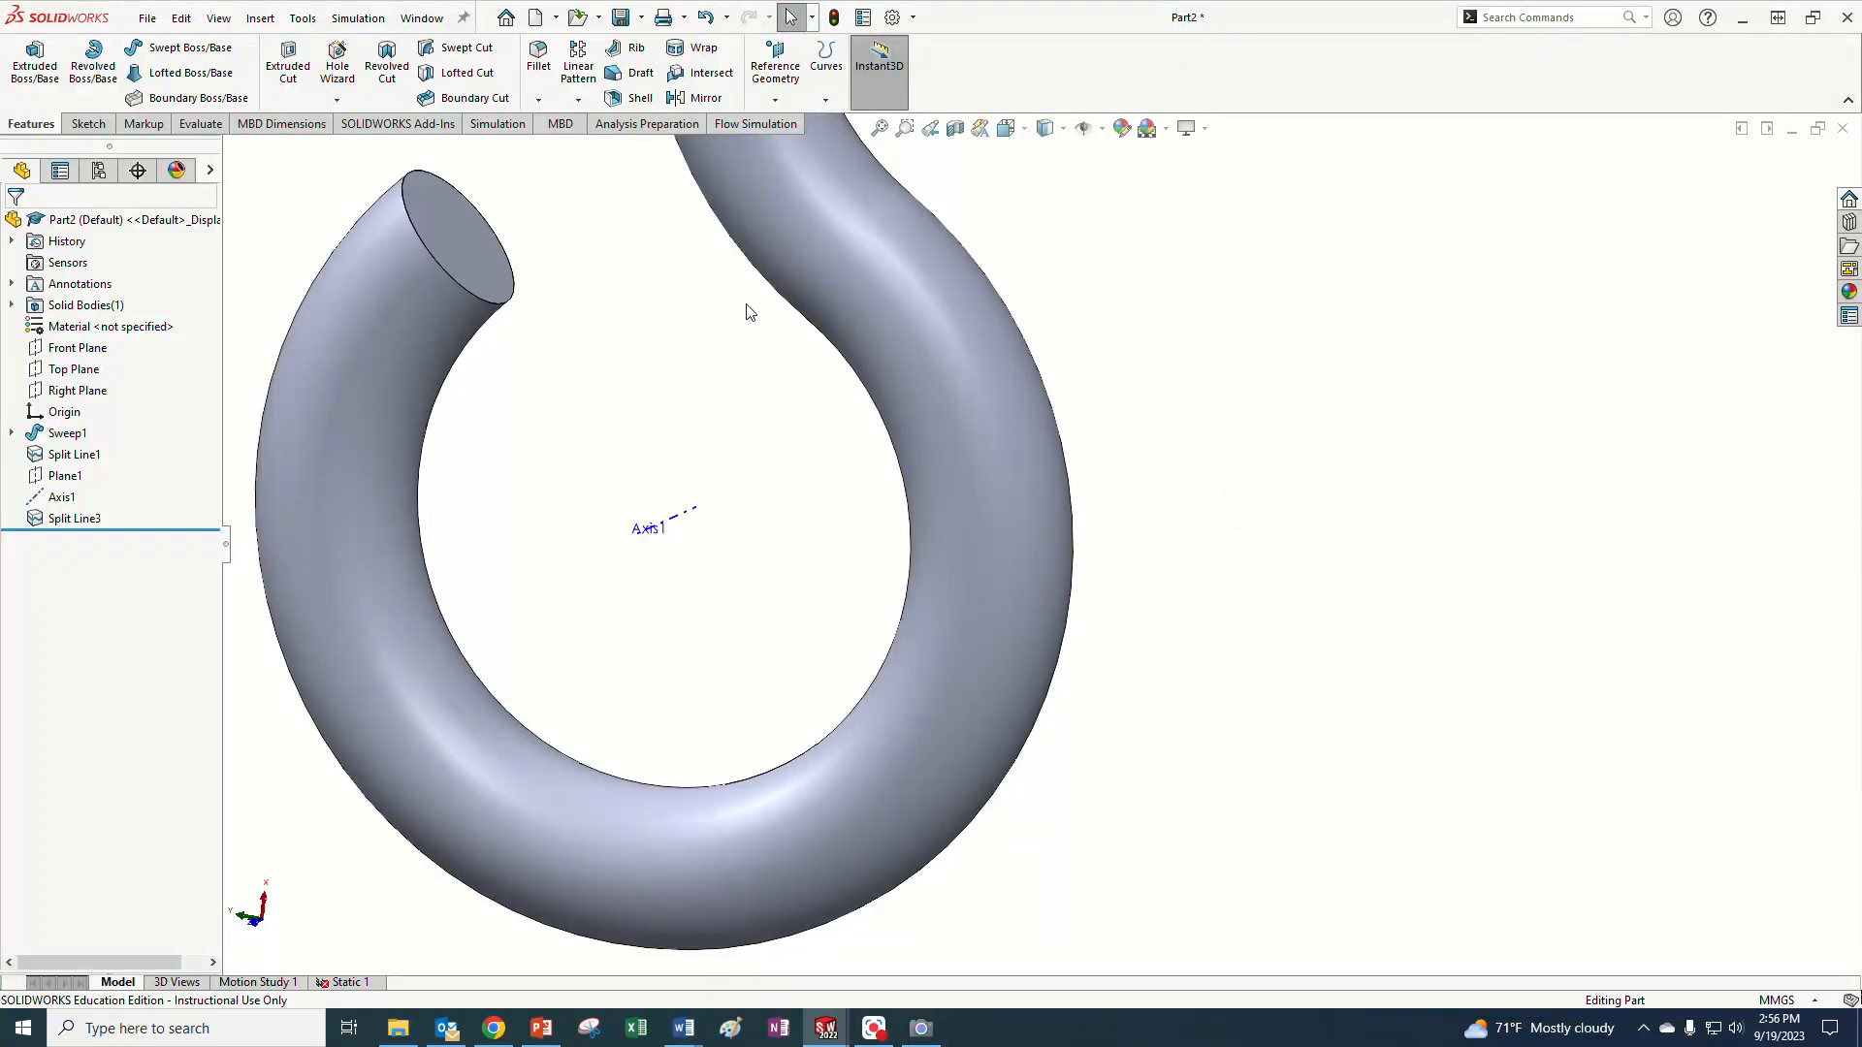
- Edit the existing 300 N force in the Static 1 study so it acts on the circular split edge at the hook's lowest point
left_click(347, 982)
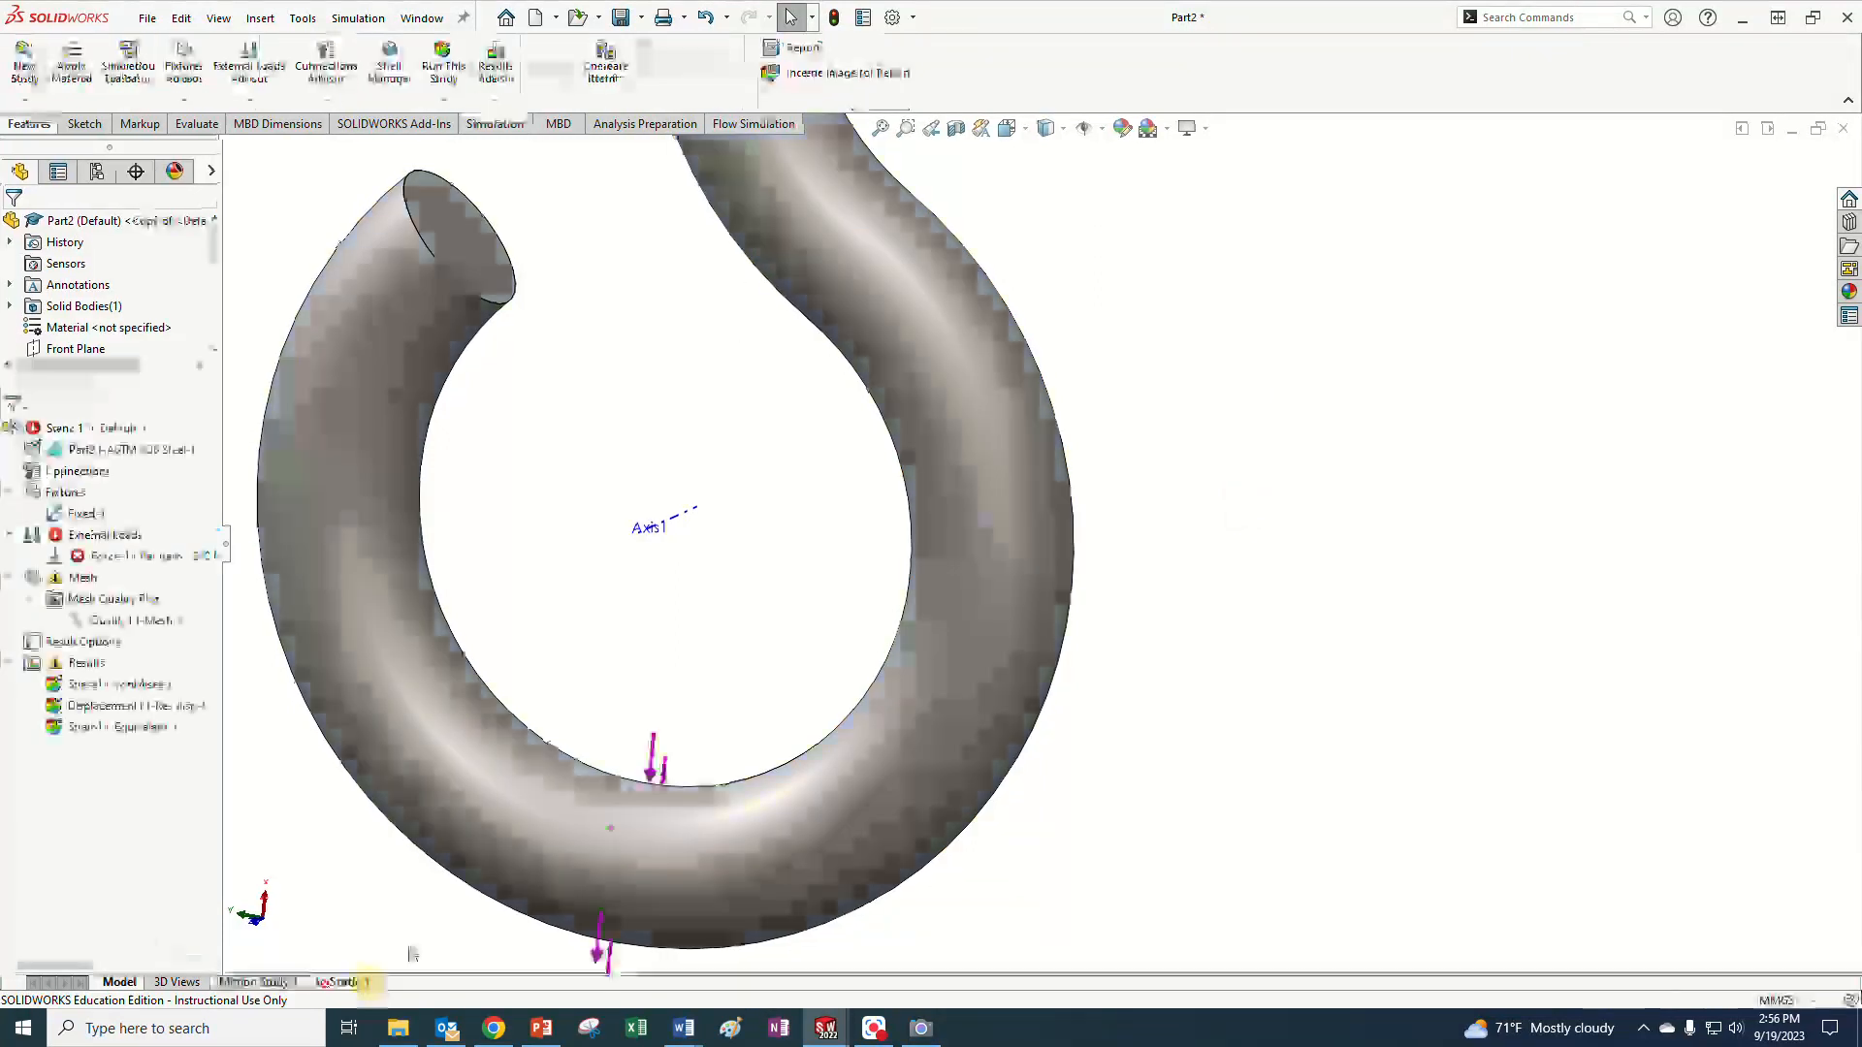
left_click(82, 560)
right_click(60, 559)
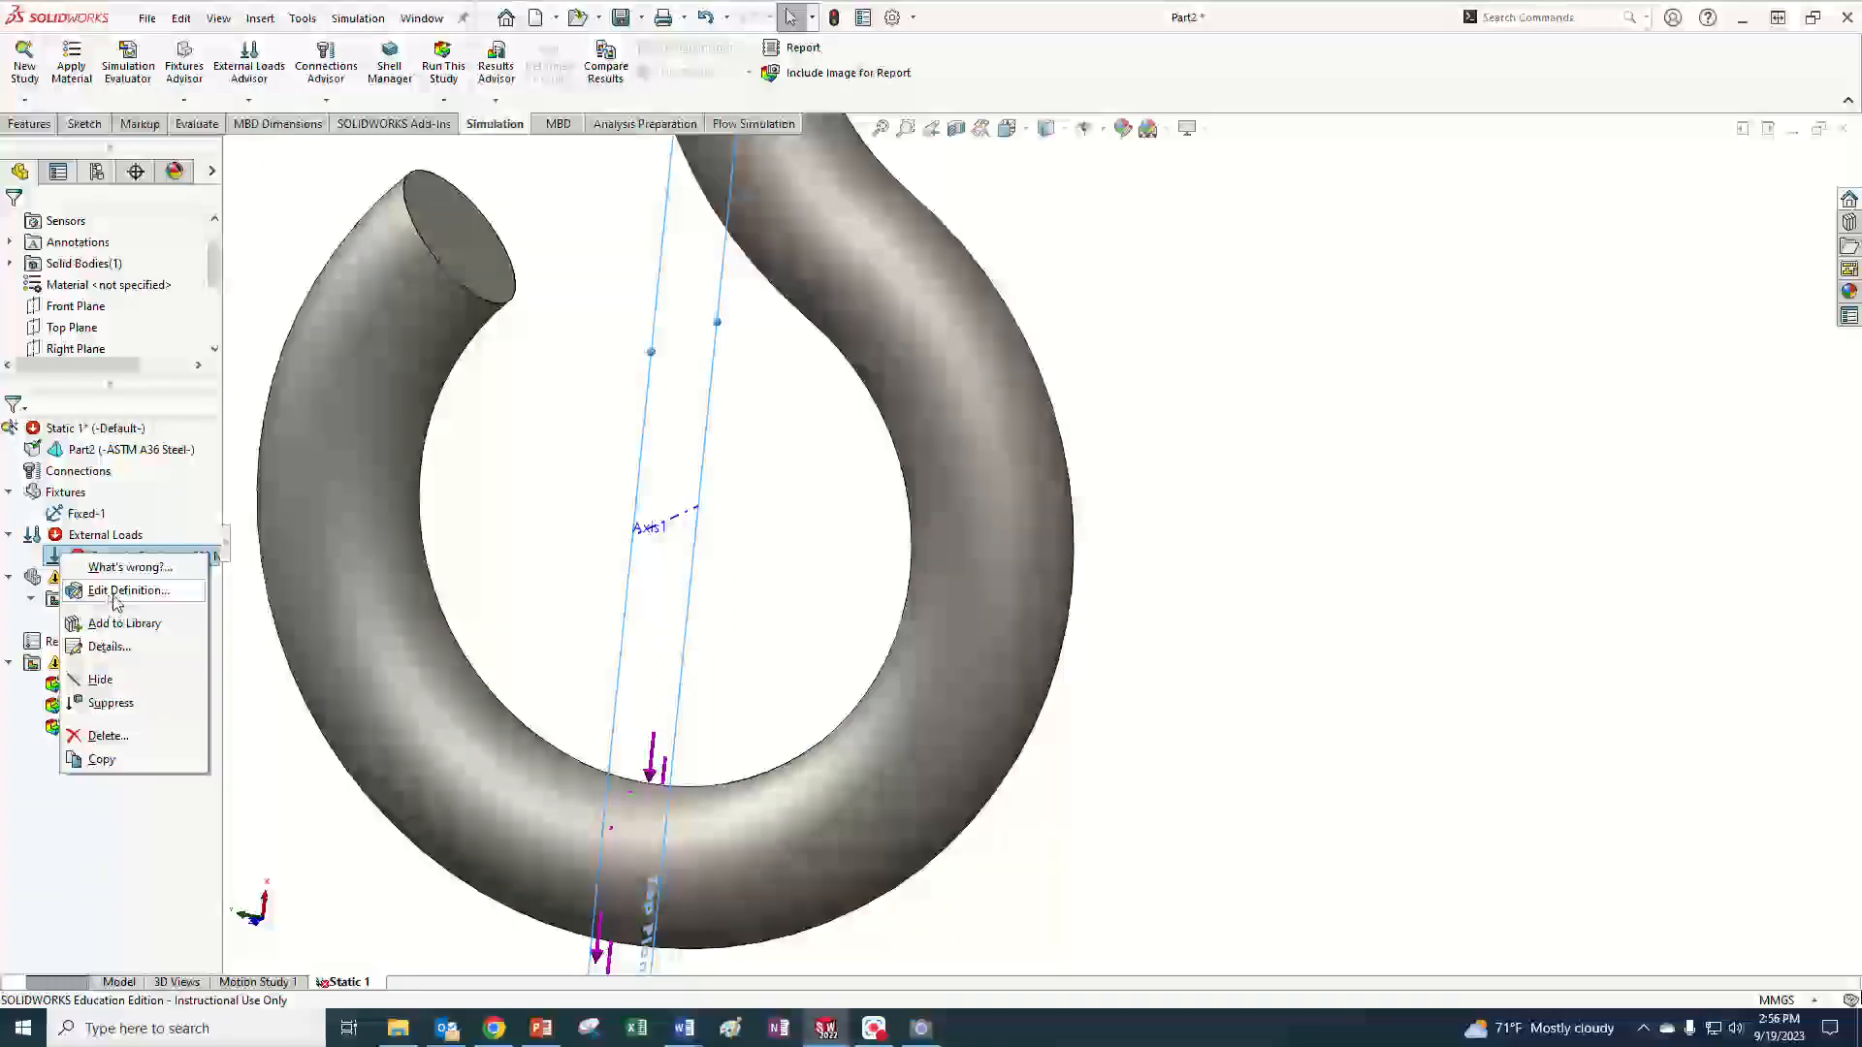
left_click(113, 593)
left_click(1002, 584)
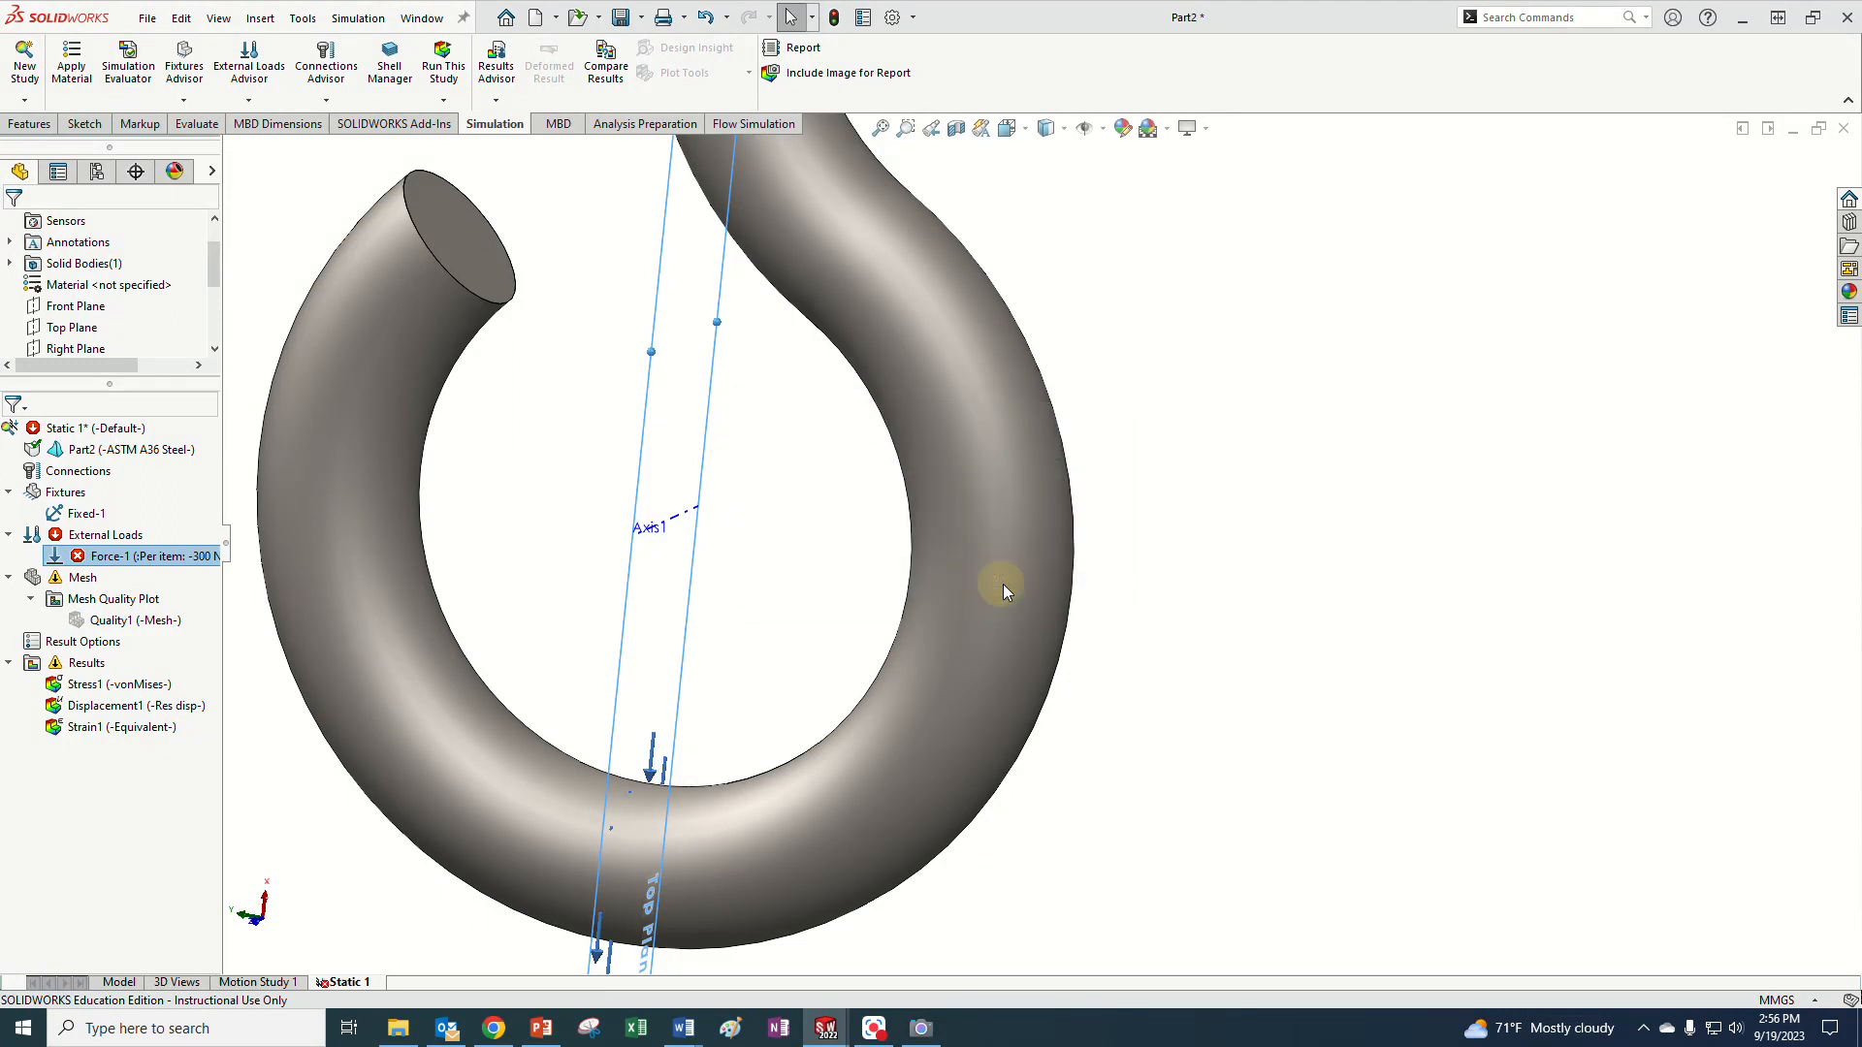
scroll(1146, 768, "up", 2)
middle_click_drag(1230, 787, 1192, 793)
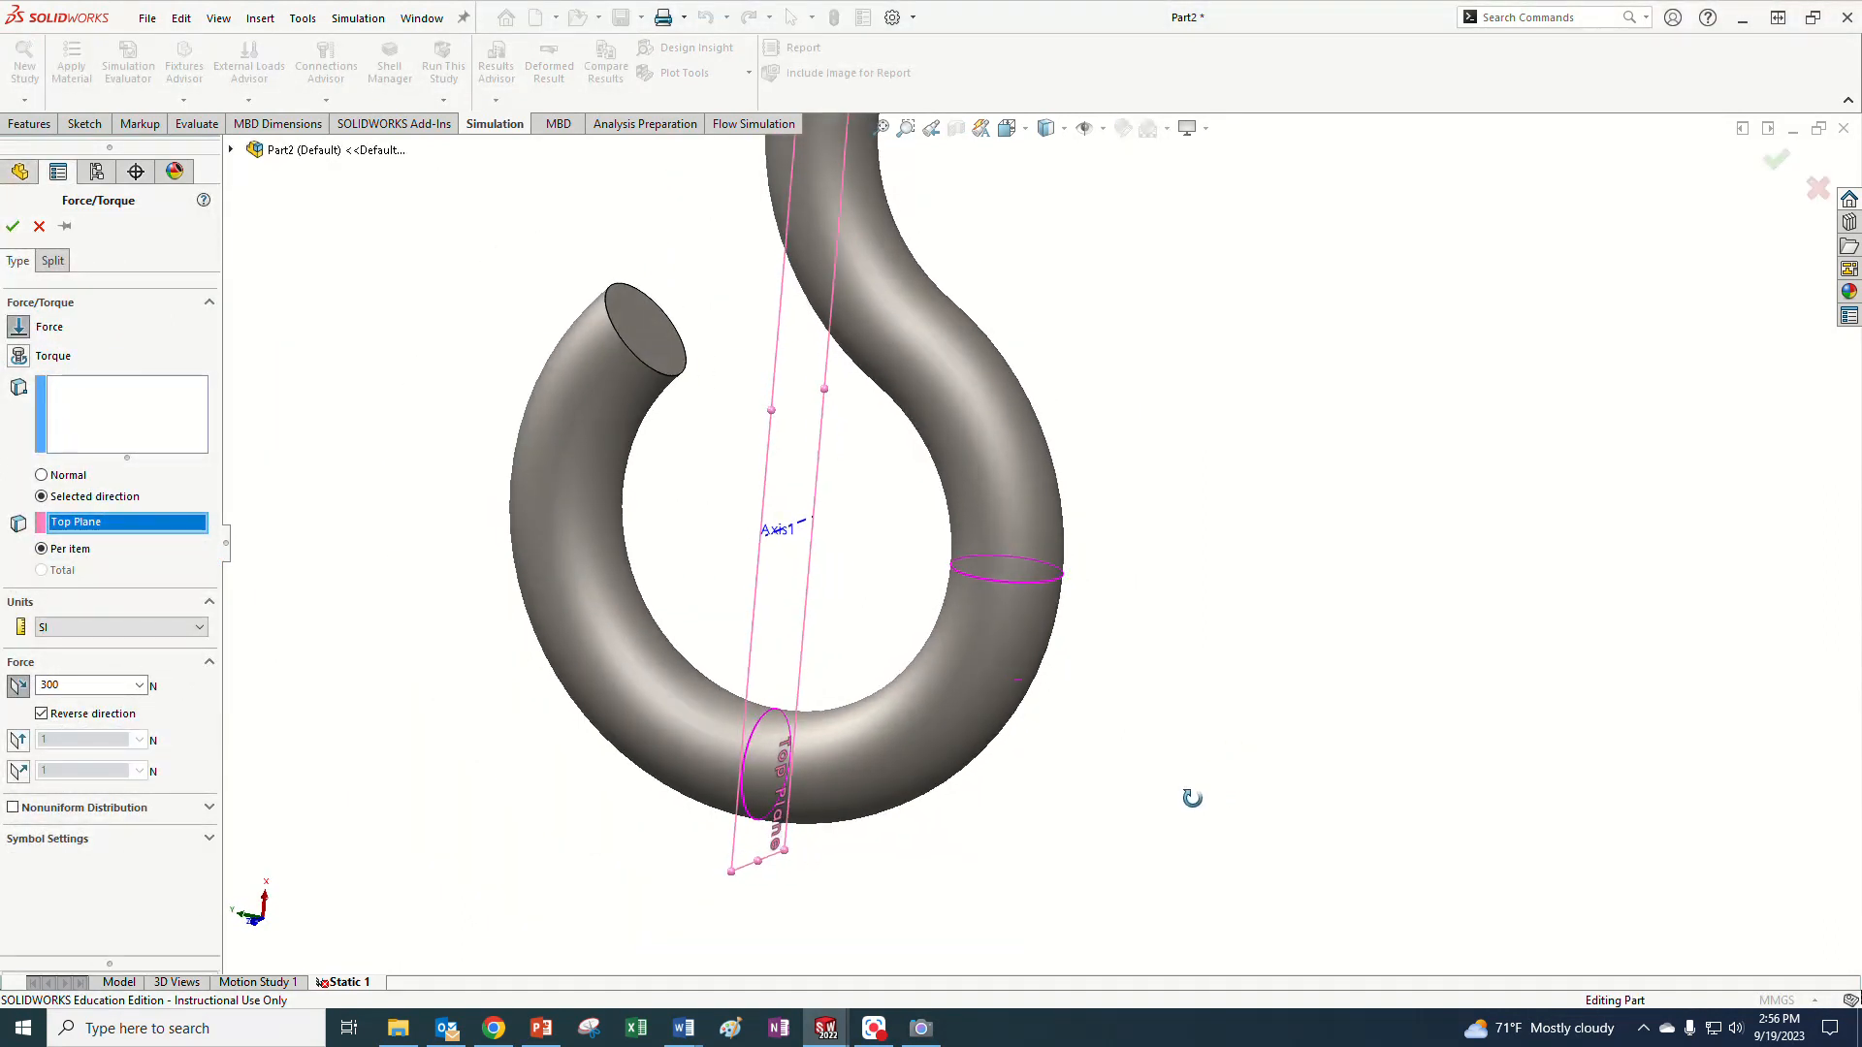
left_click(119, 407)
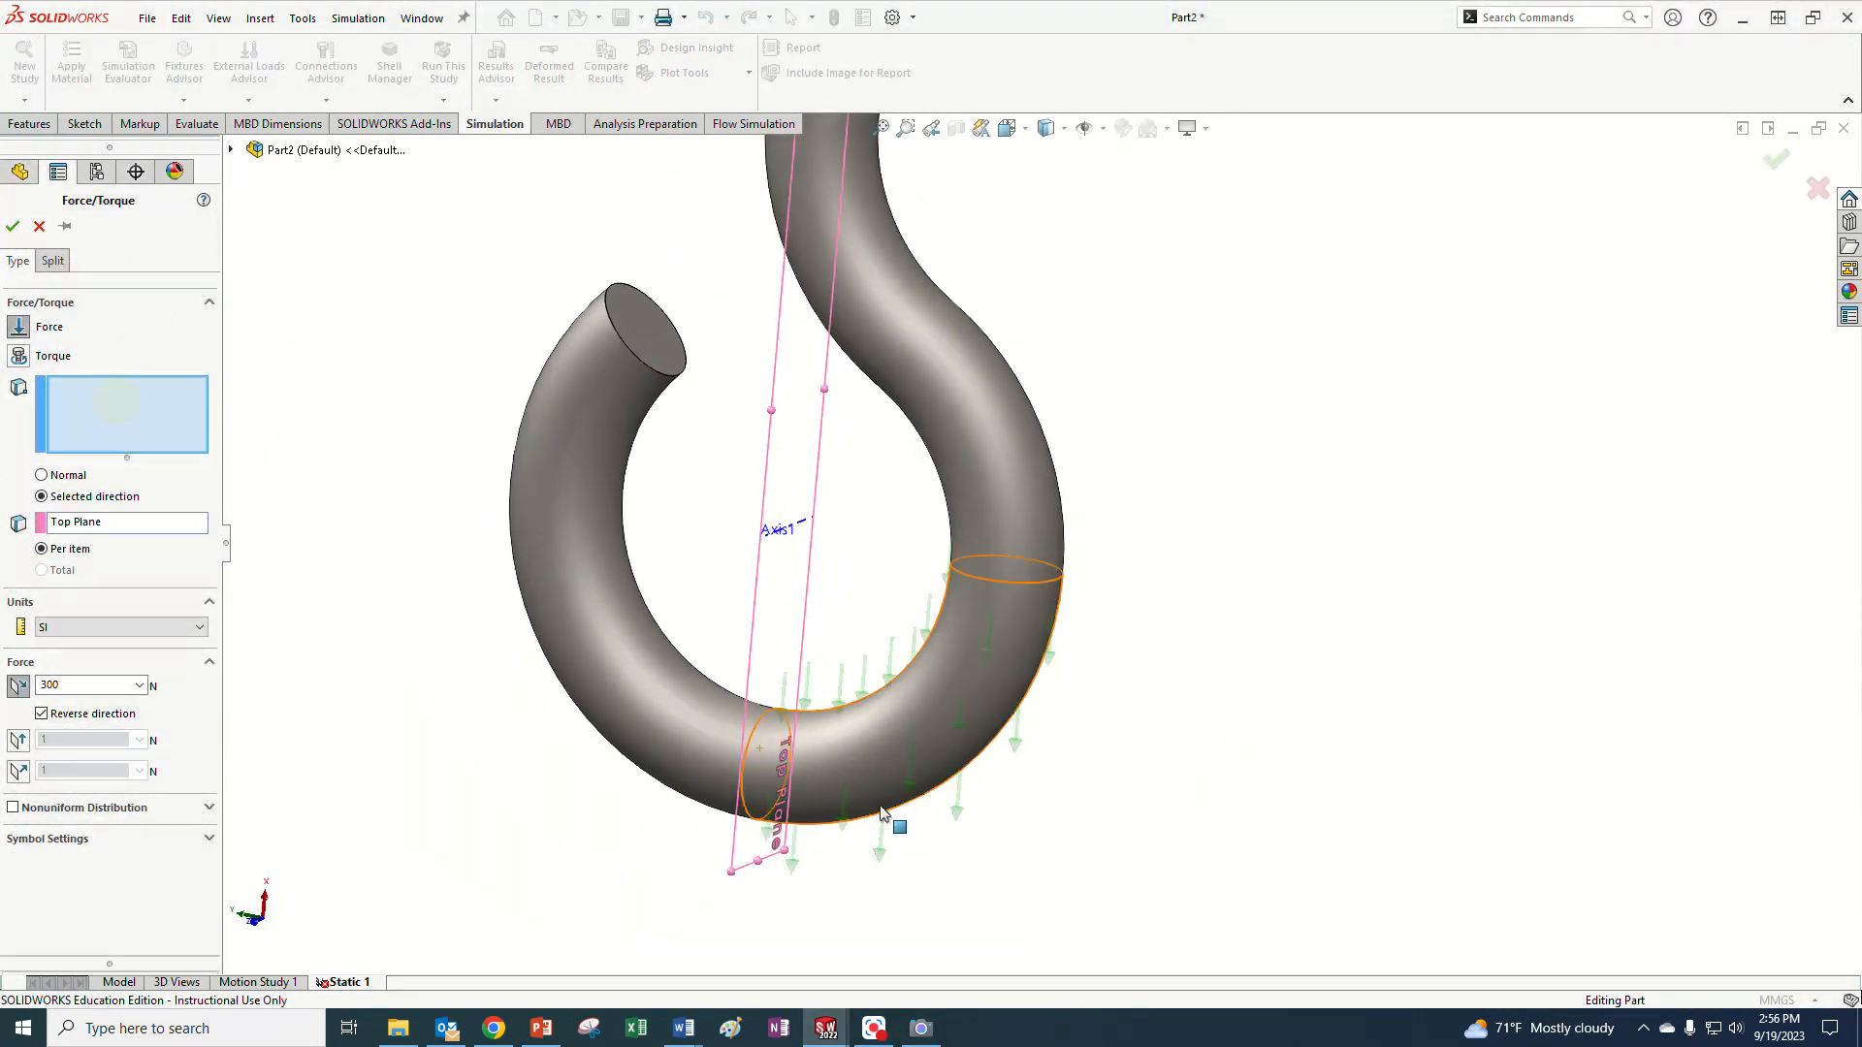
left_click(756, 742)
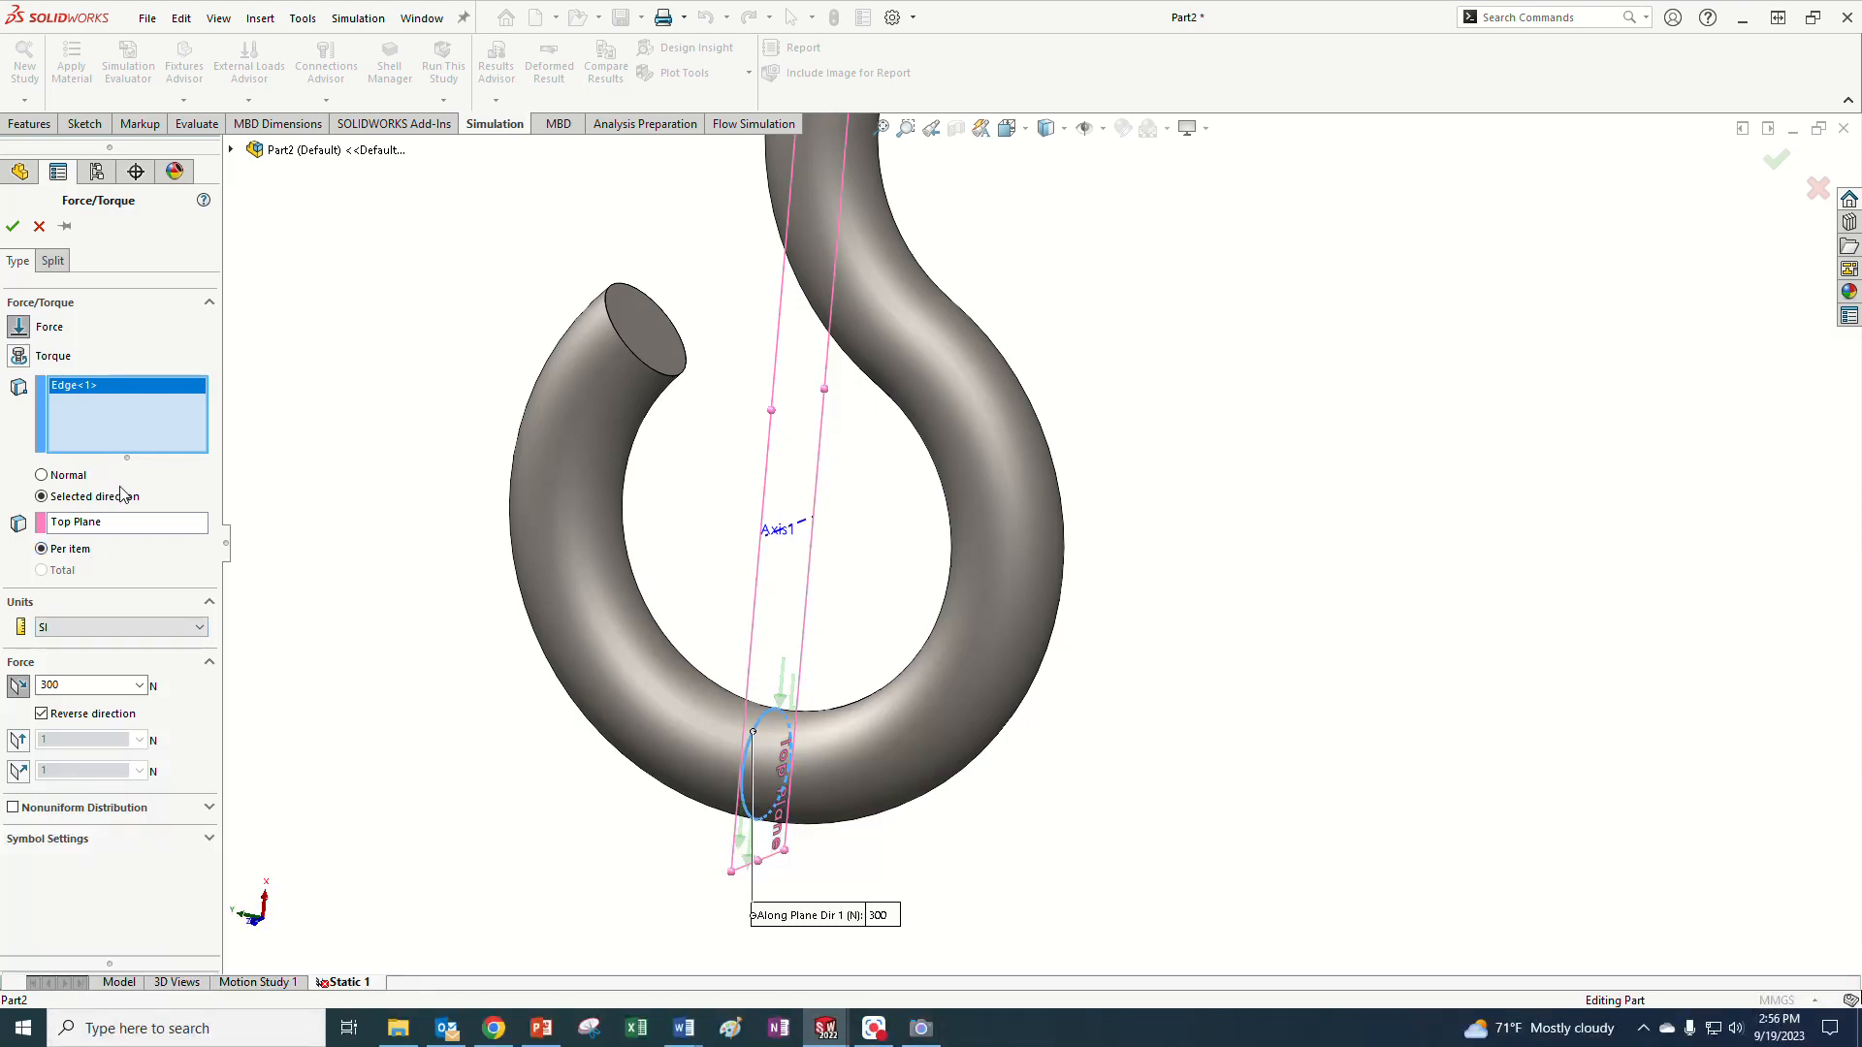
left_click(12, 227)
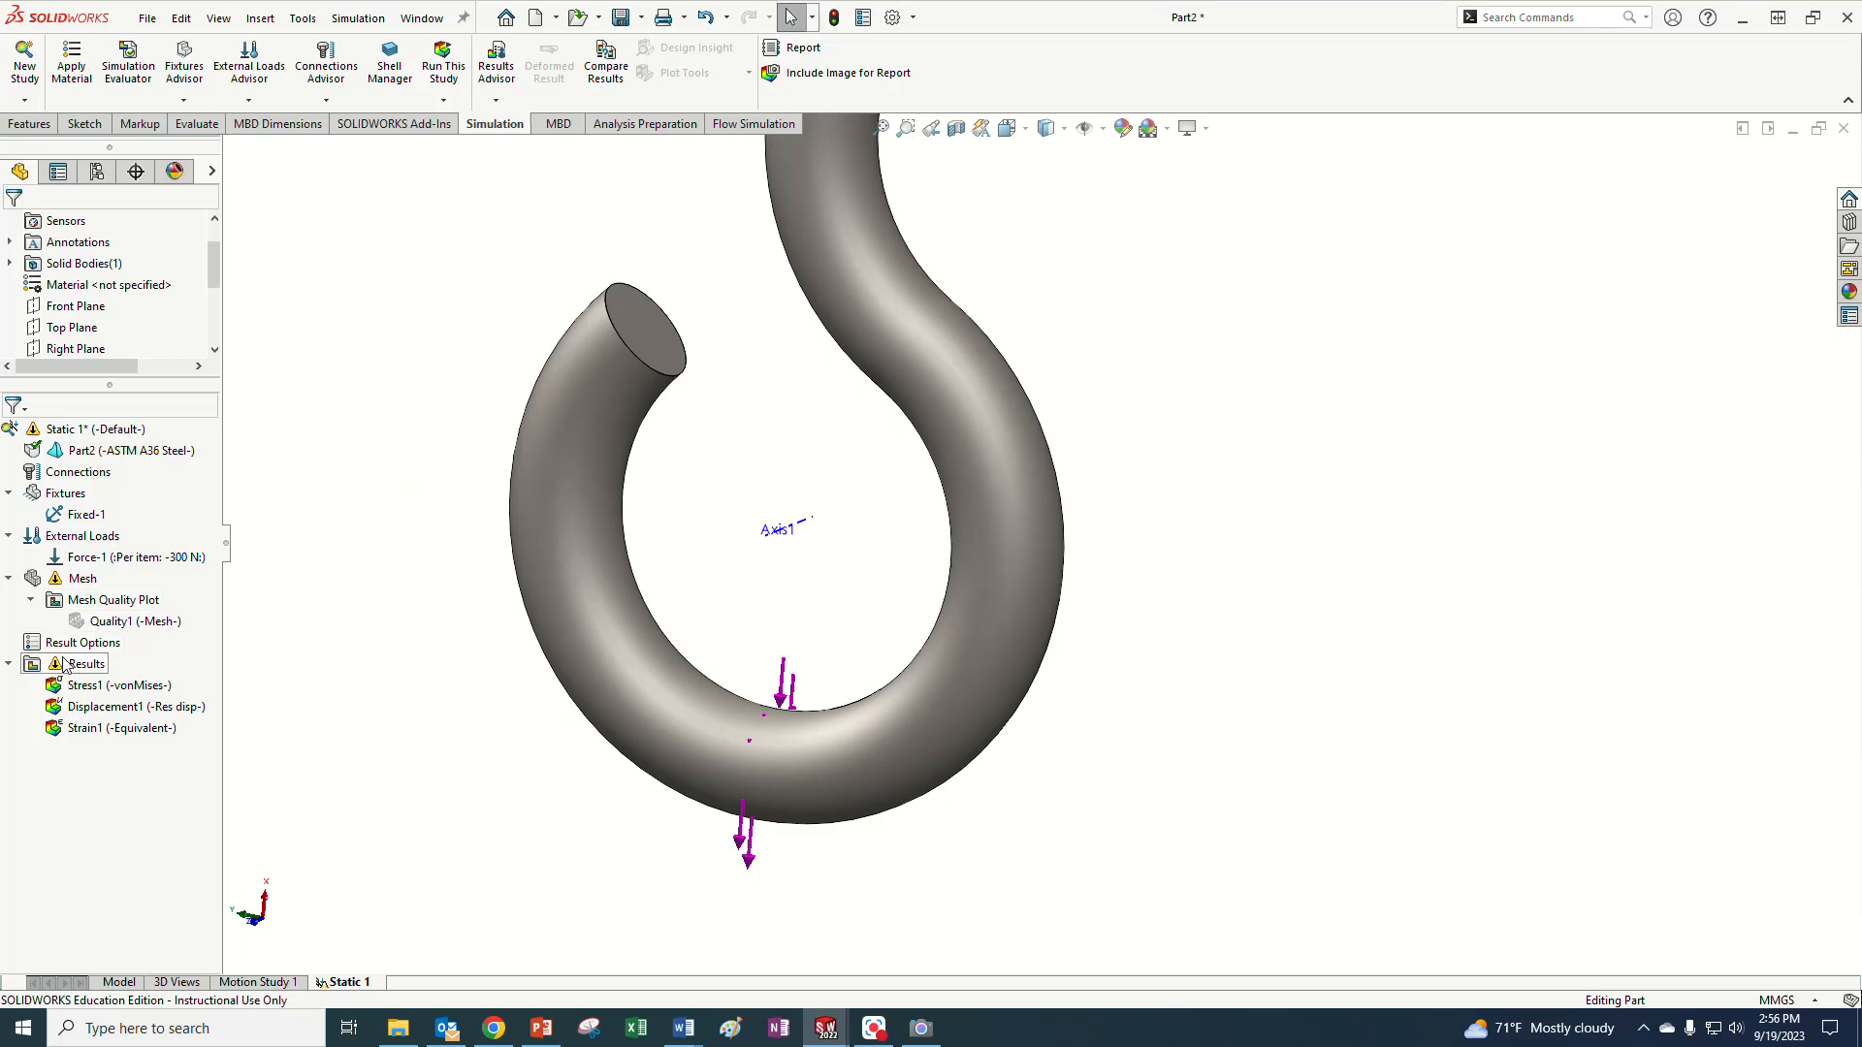
- Run the static study and place the maximum von Mises stress callout inside the hook opening
right_click(51, 441)
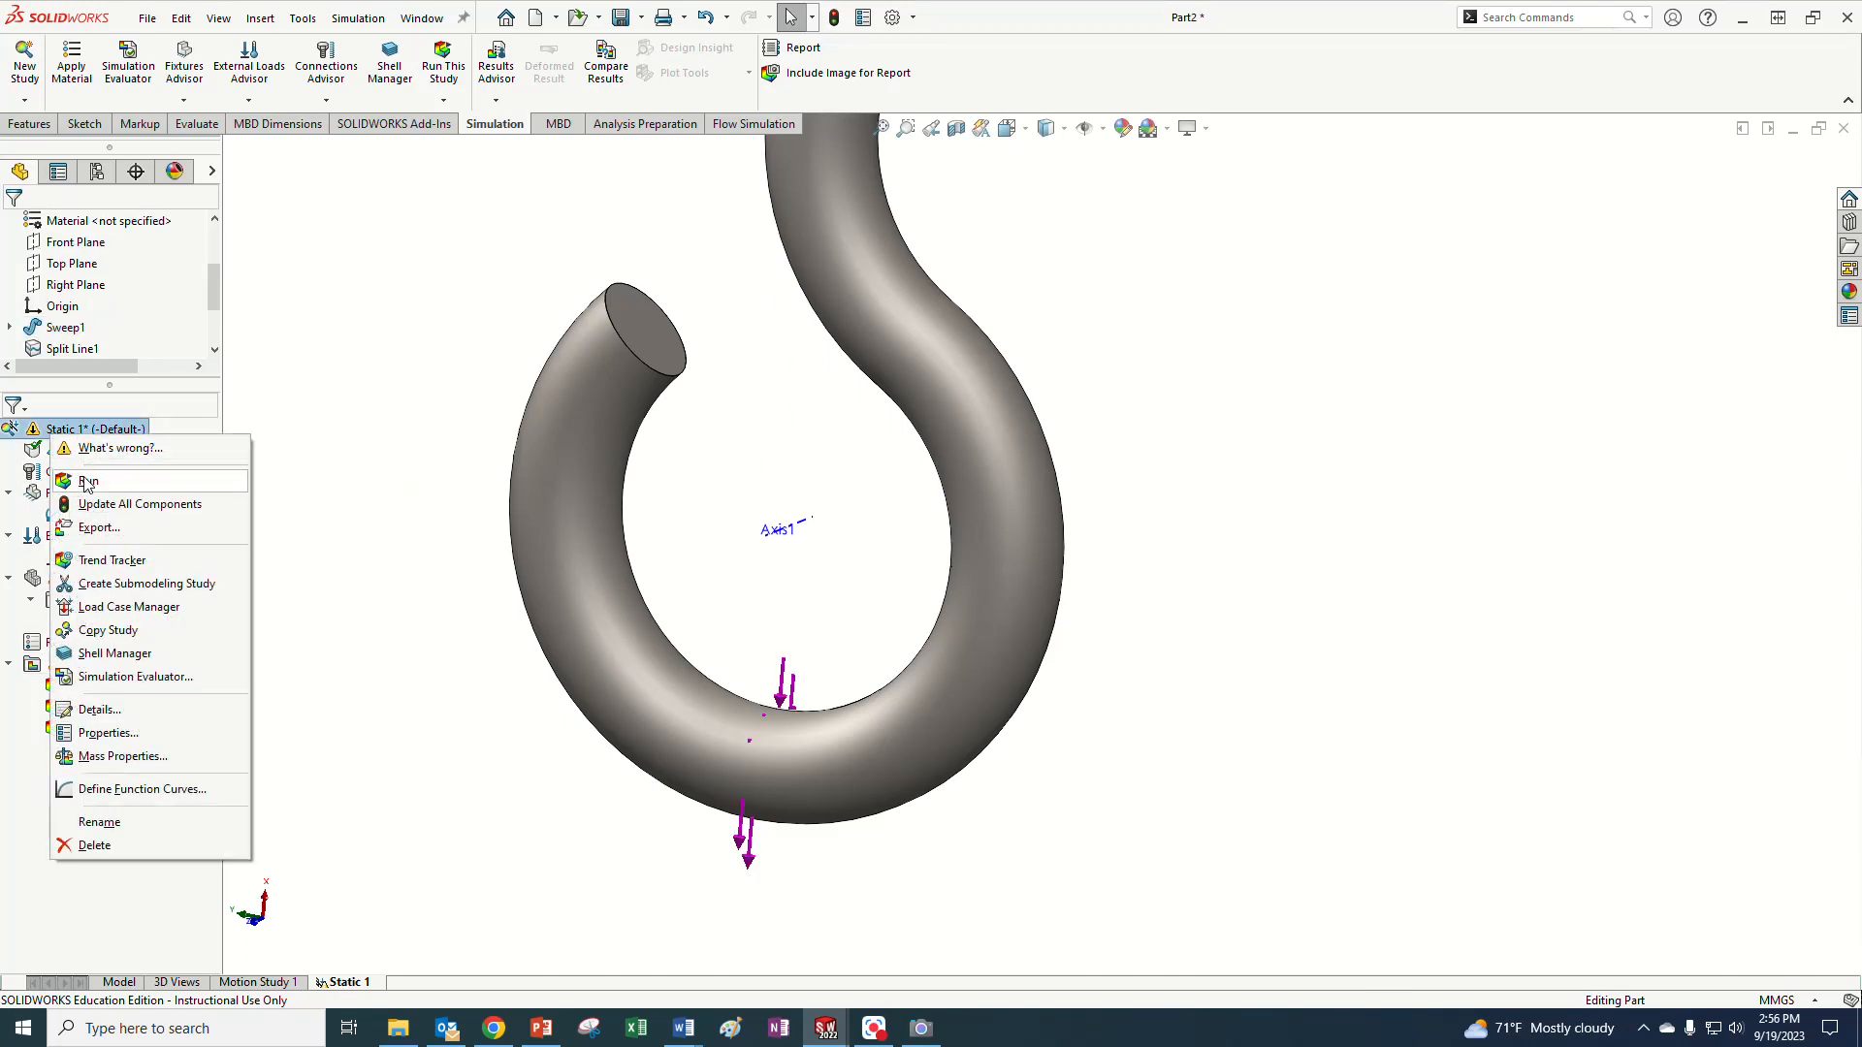
left_click(77, 481)
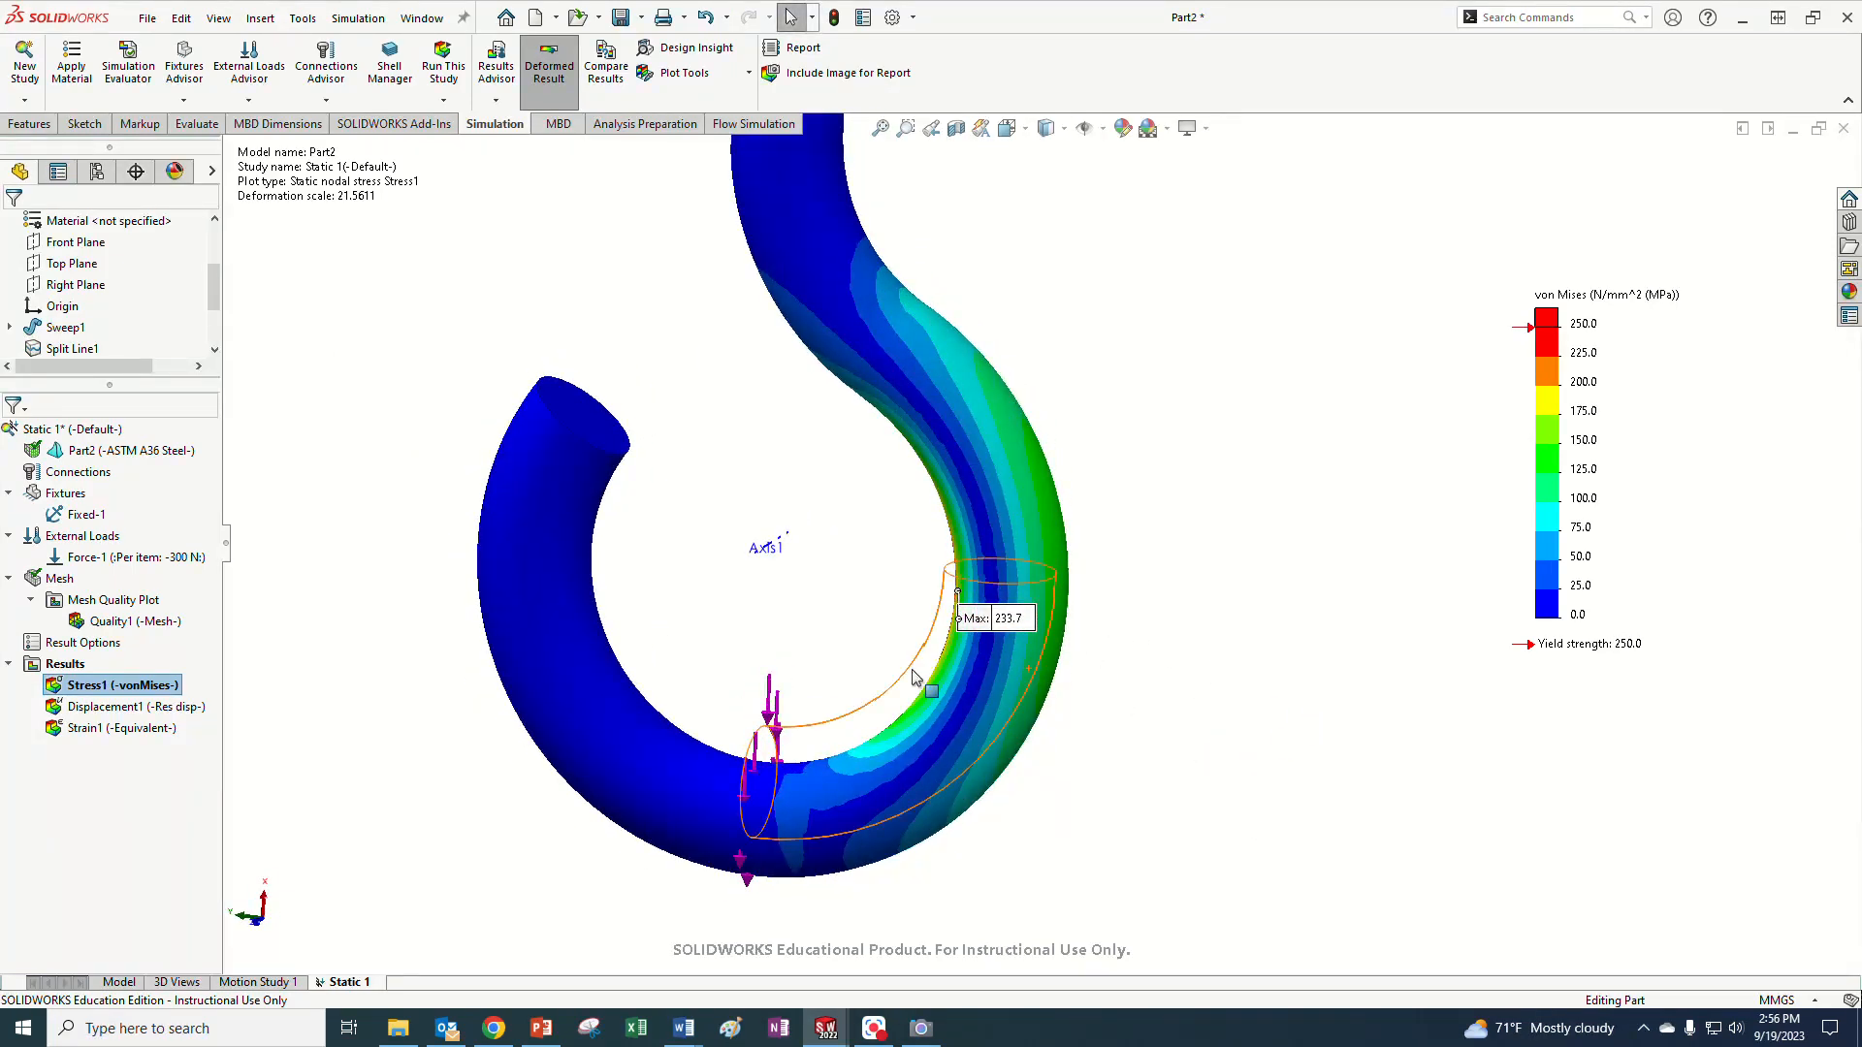
left_click_drag(963, 629, 790, 574)
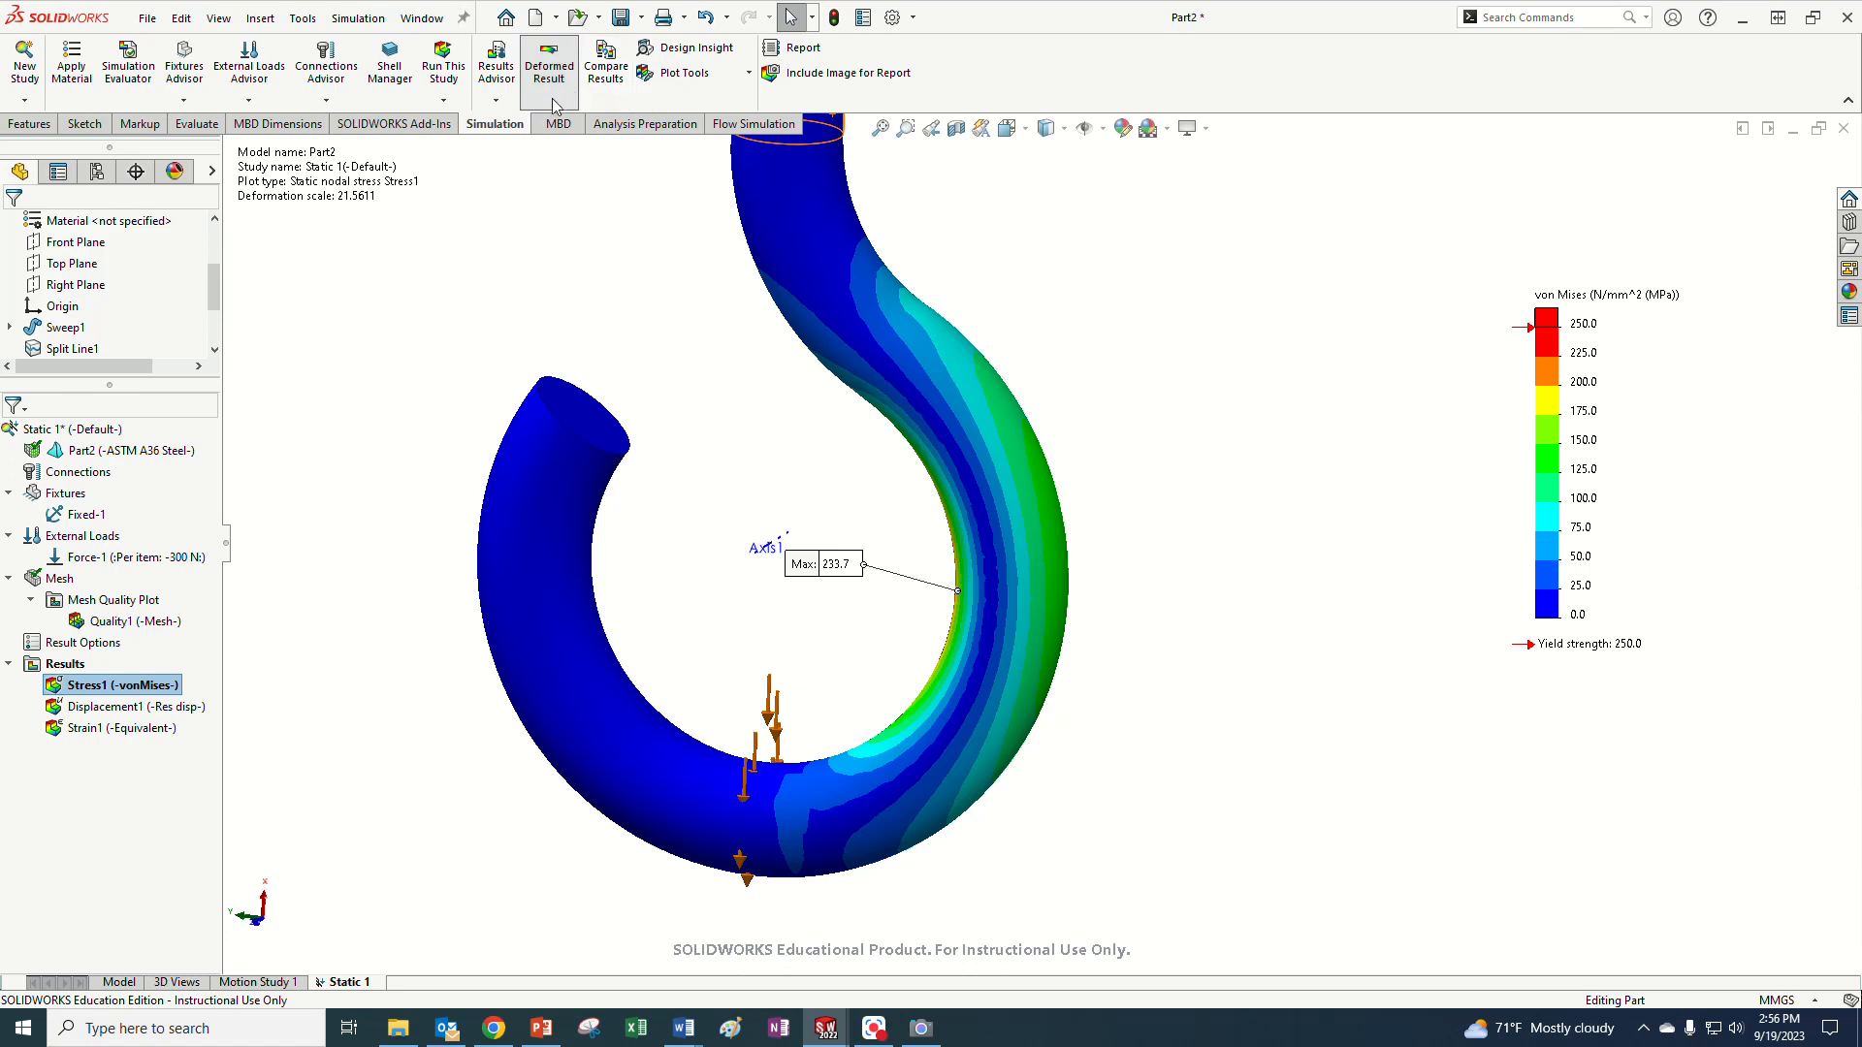
- List the von Mises stresses along the circular Split Line3 edge at the hook's mid-height section
left_click(685, 72)
left_click(697, 191)
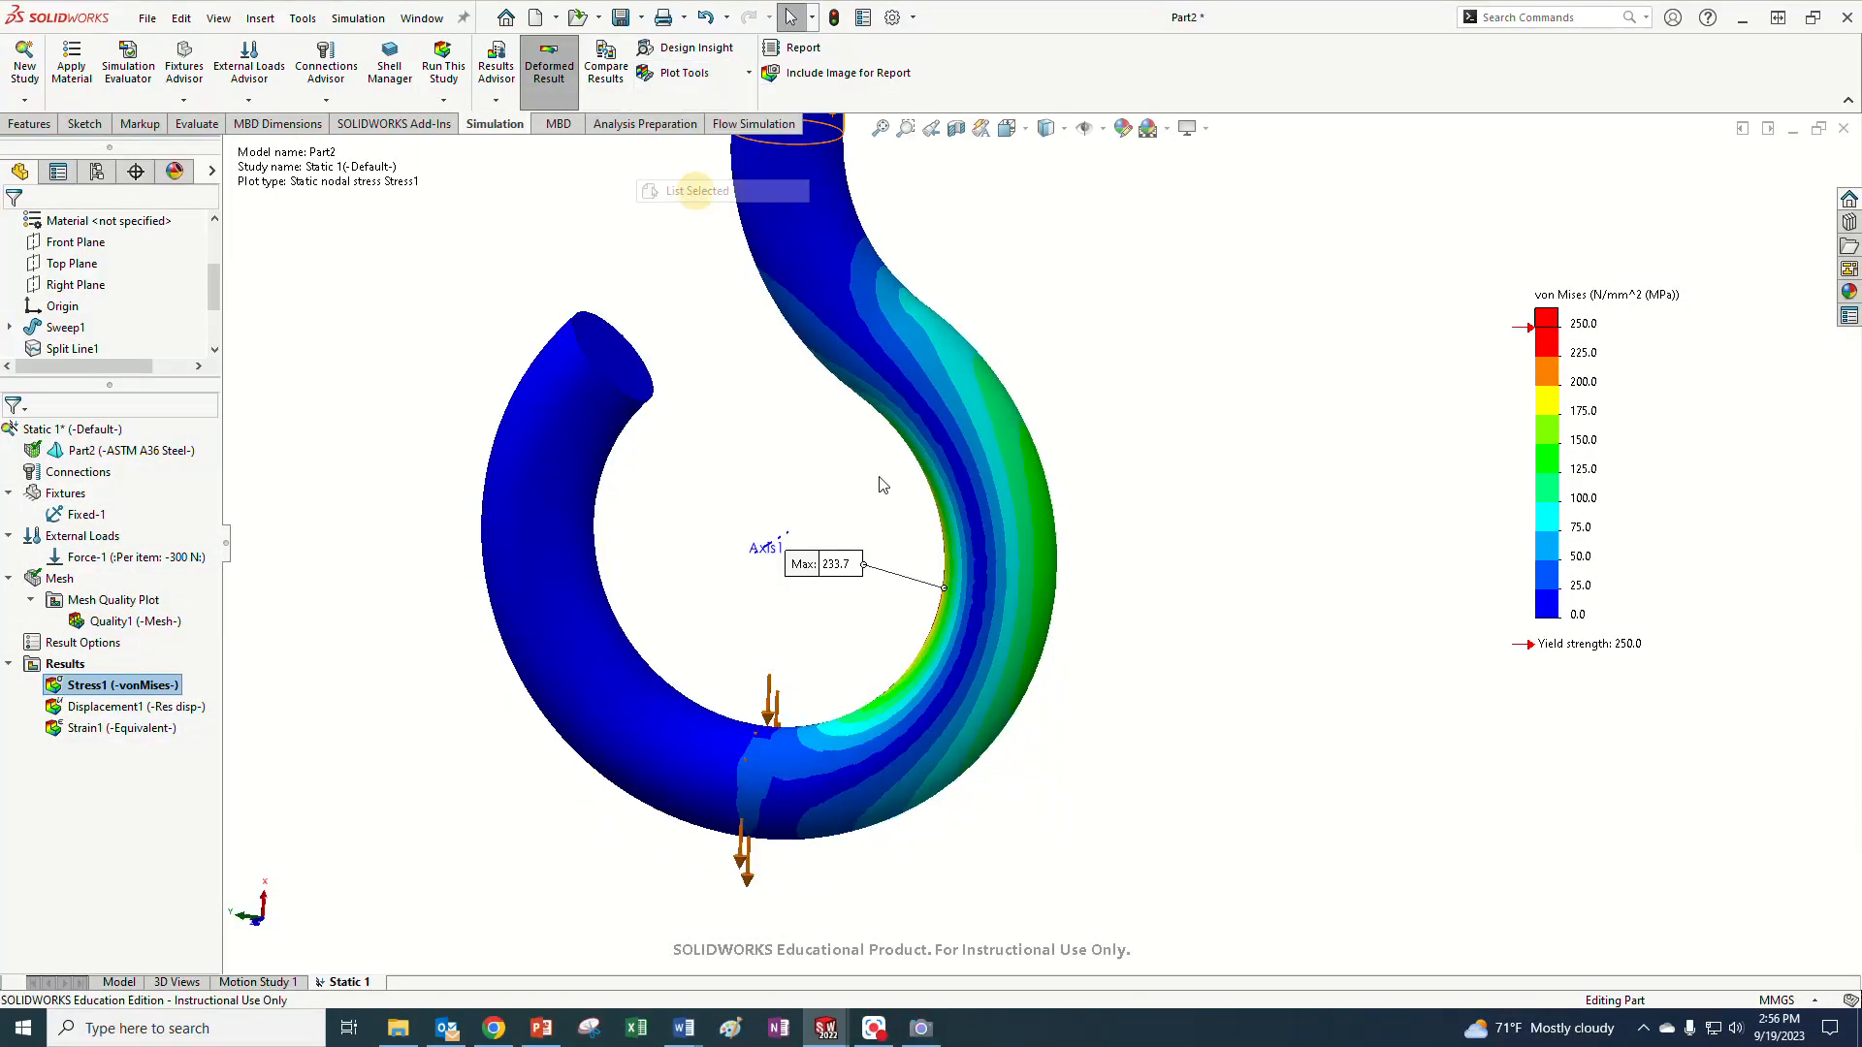
left_click(980, 591)
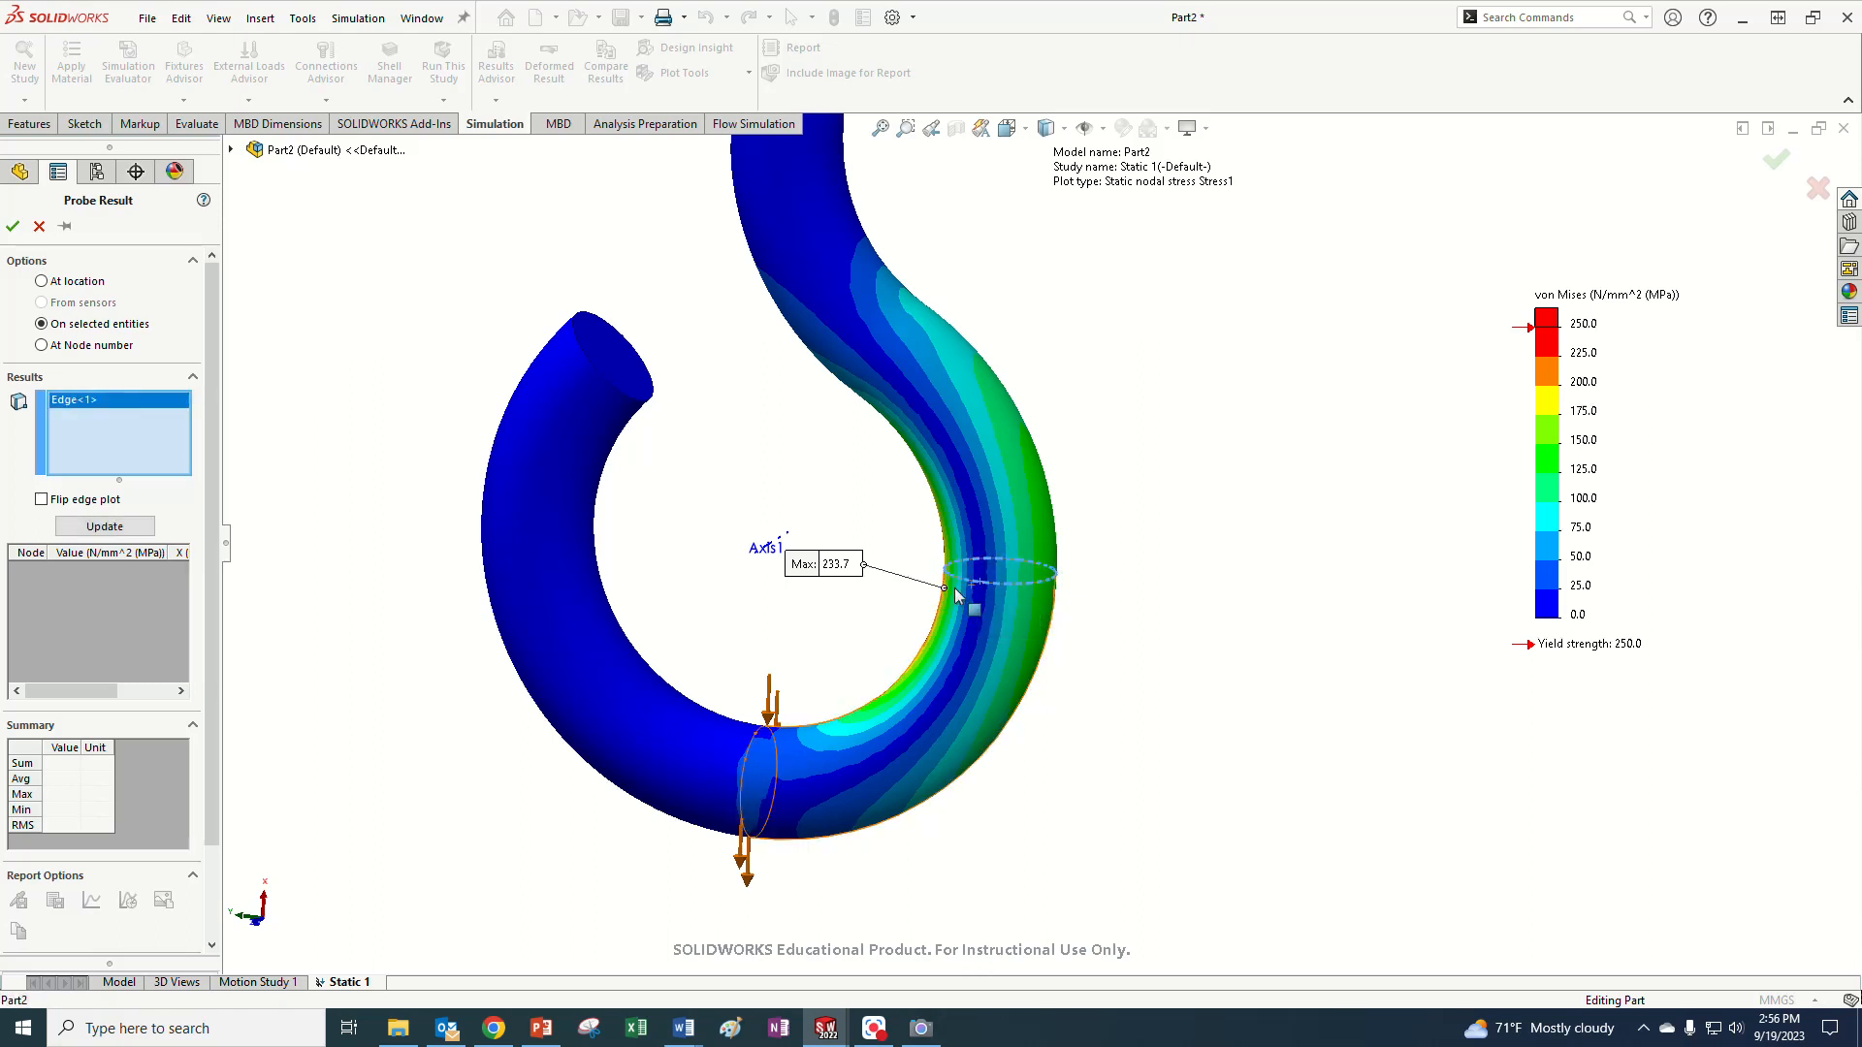
left_click(109, 528)
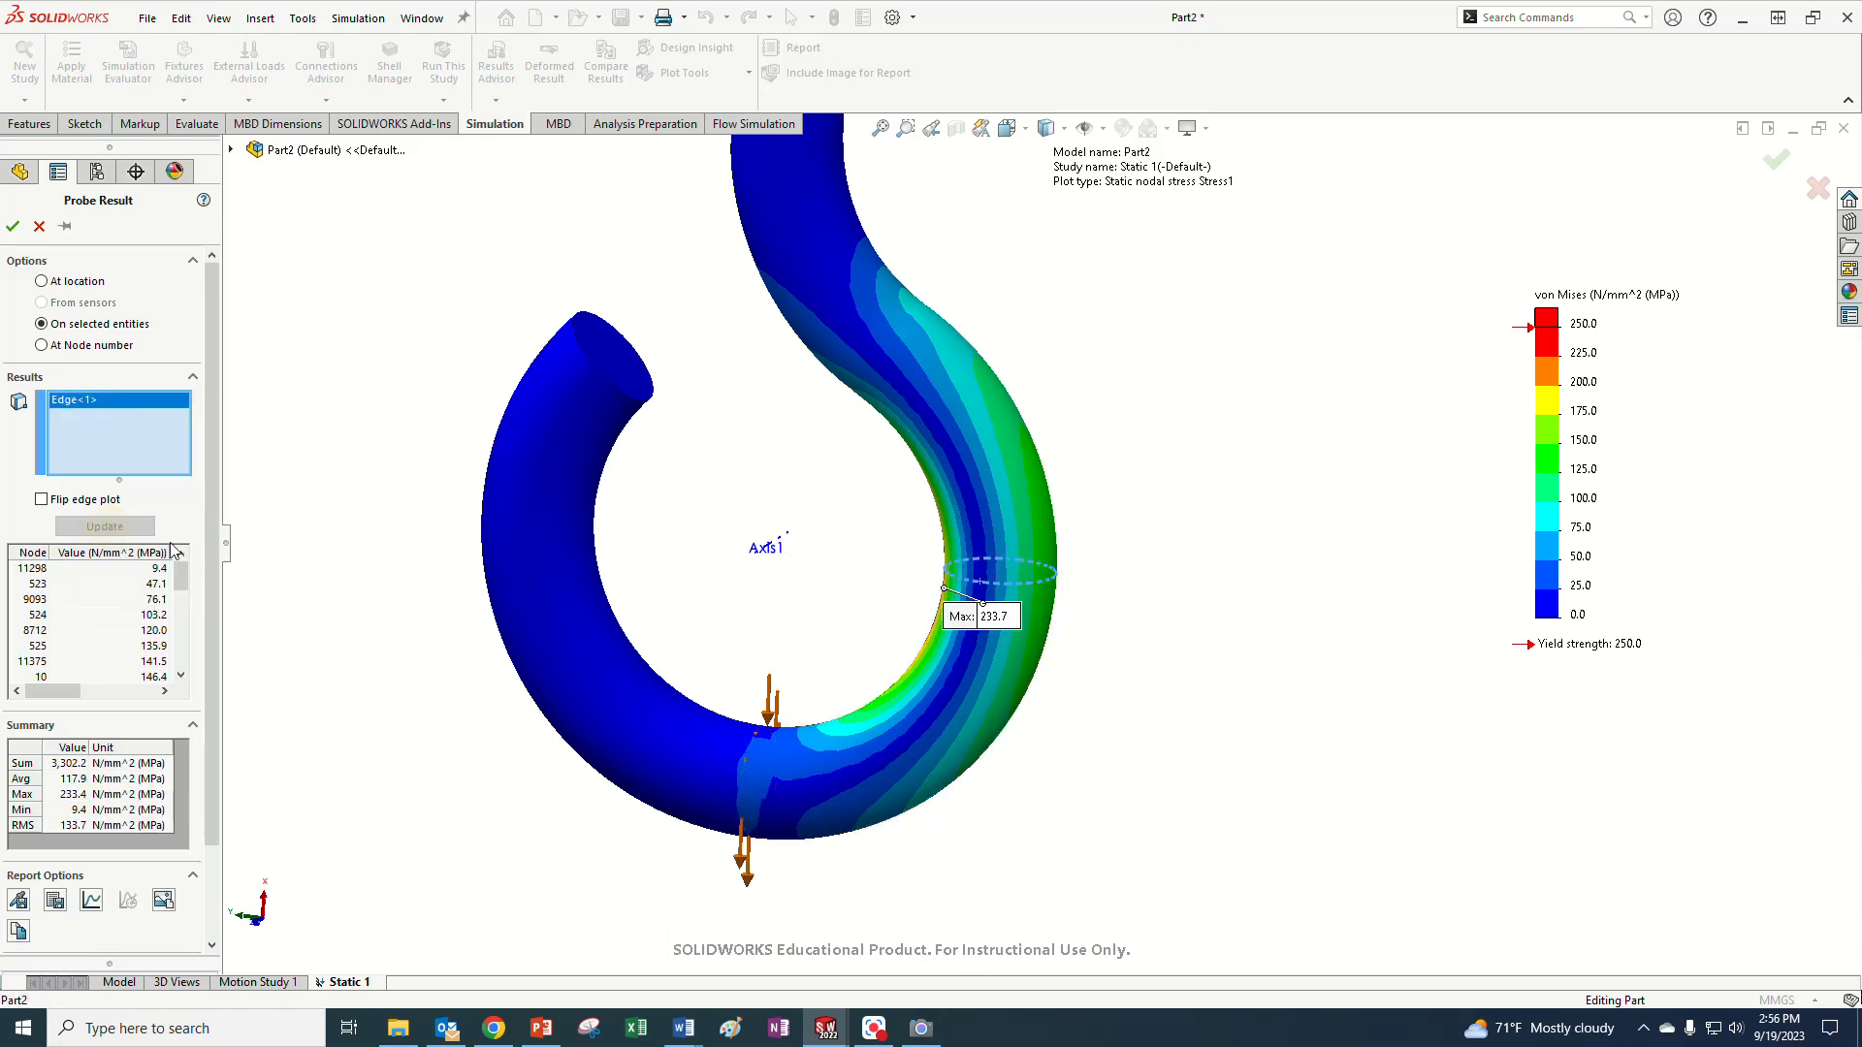
scroll(164, 583, "down", 3)
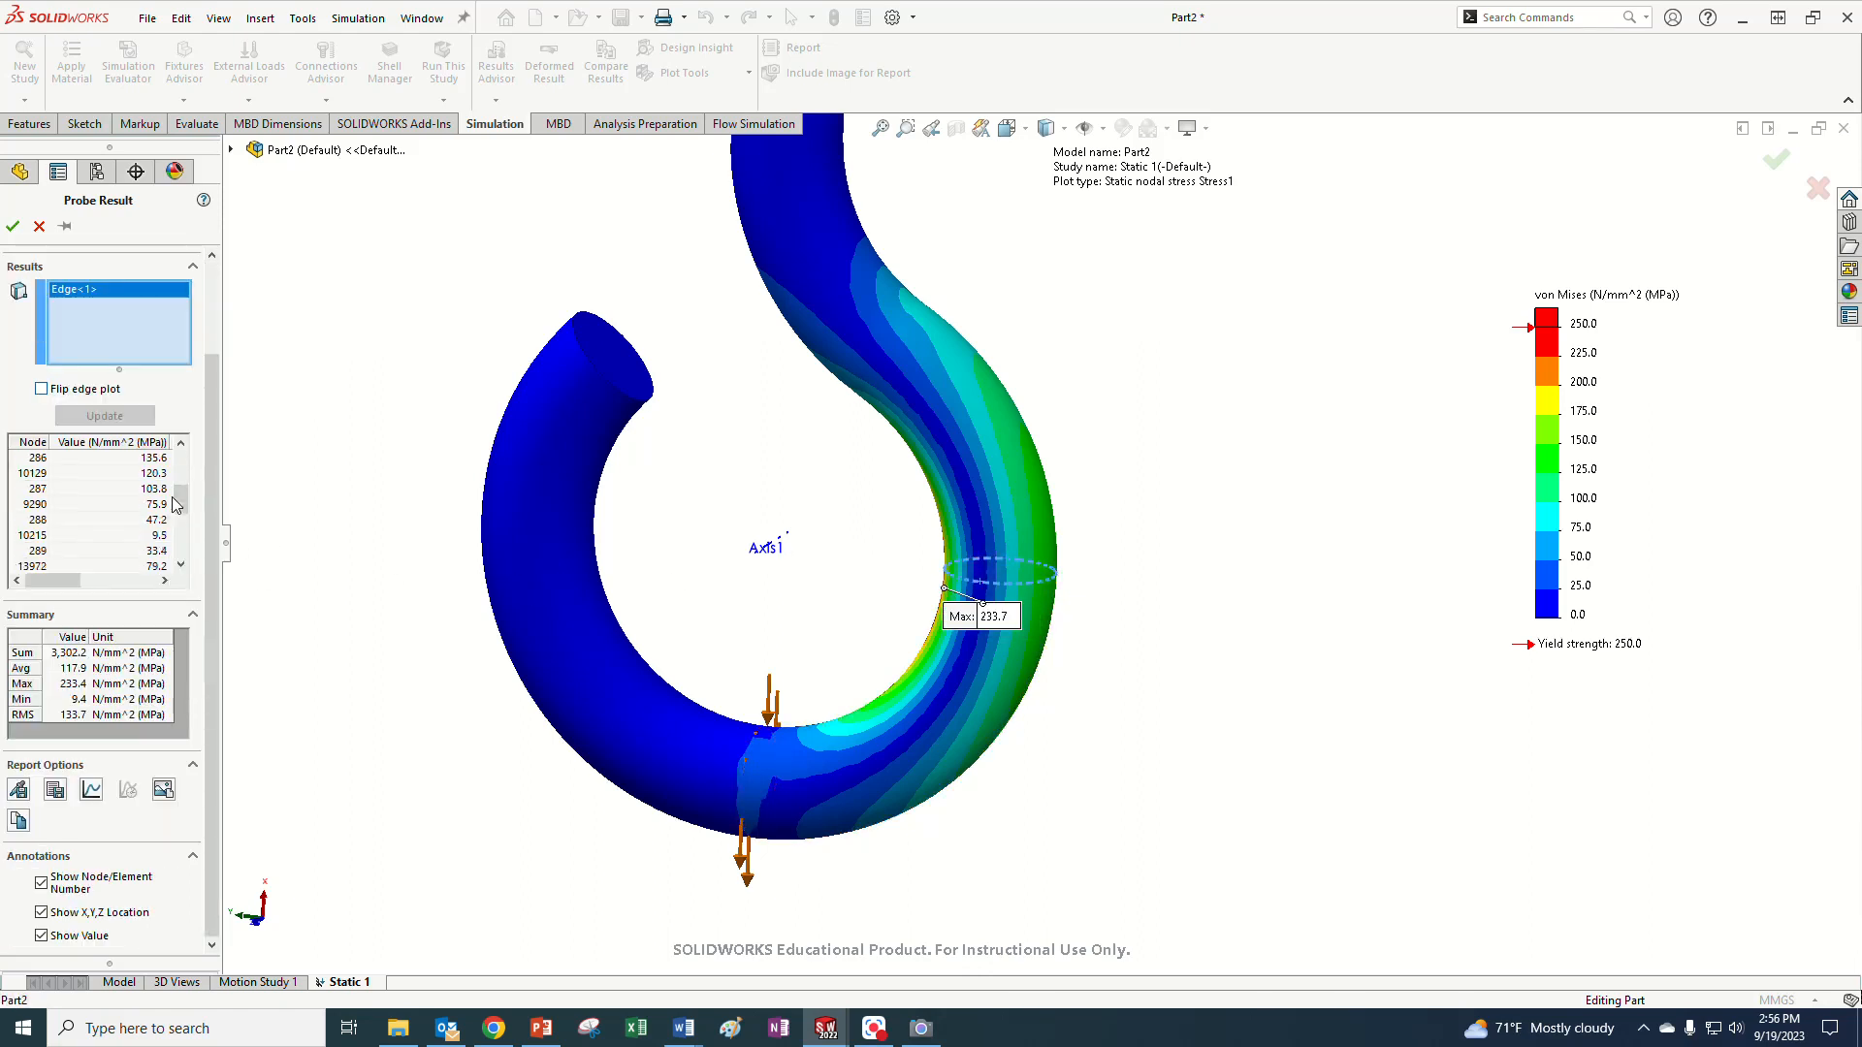
- Plot the von Mises stress around the probed edge, examine the graph beside the model, and close the probe
left_click(91, 790)
left_click_drag(326, 26, 1384, 331)
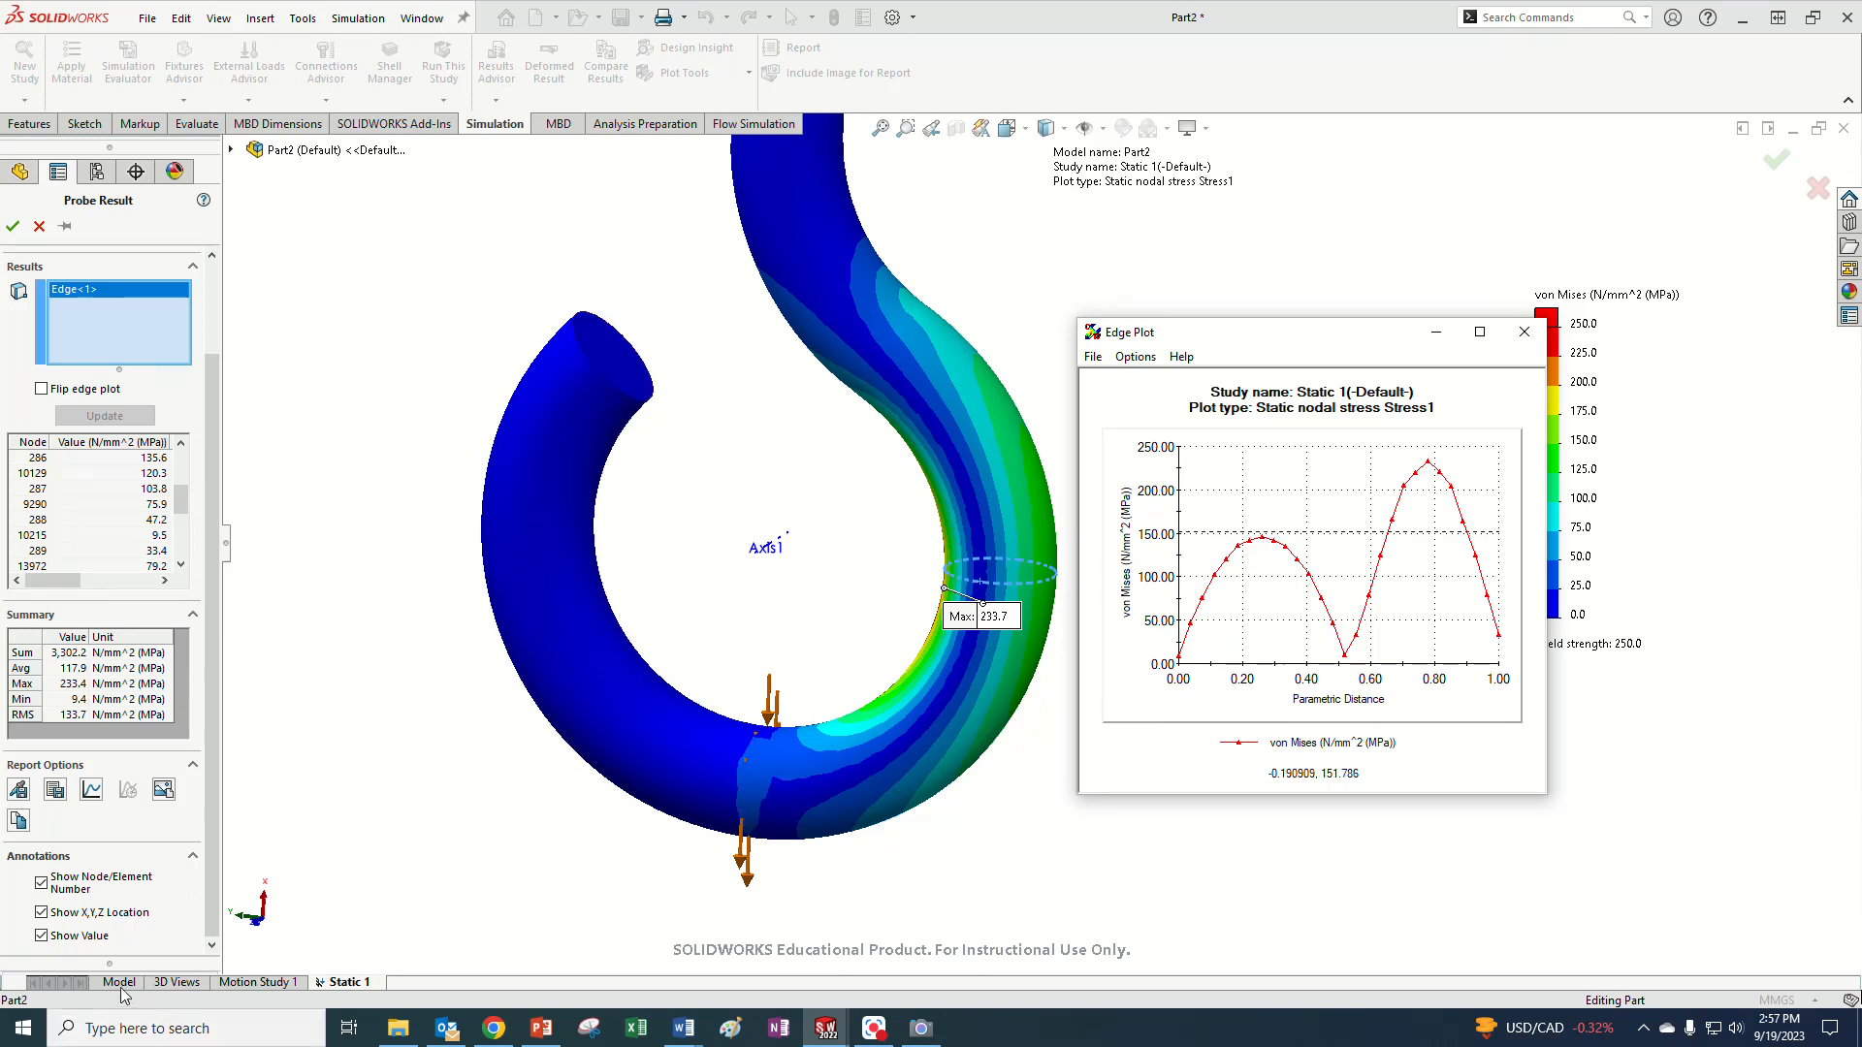
left_click(701, 580)
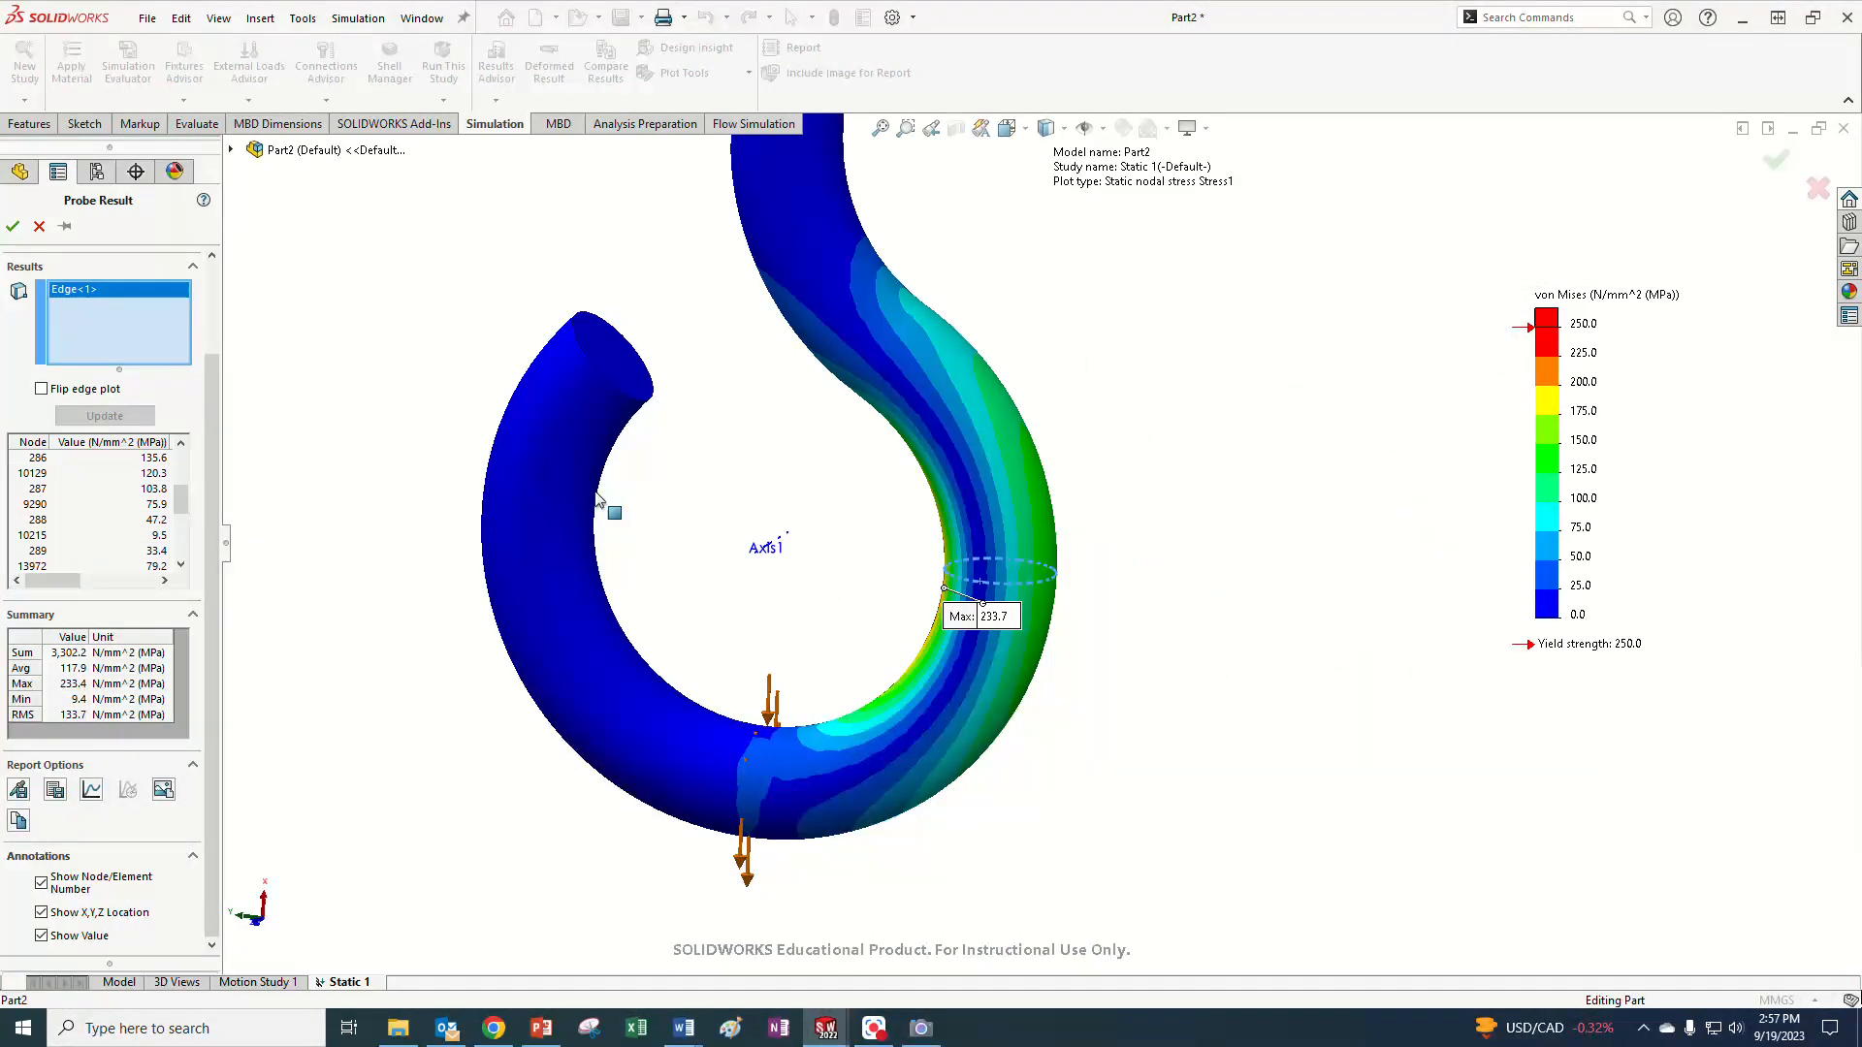
left_click(39, 229)
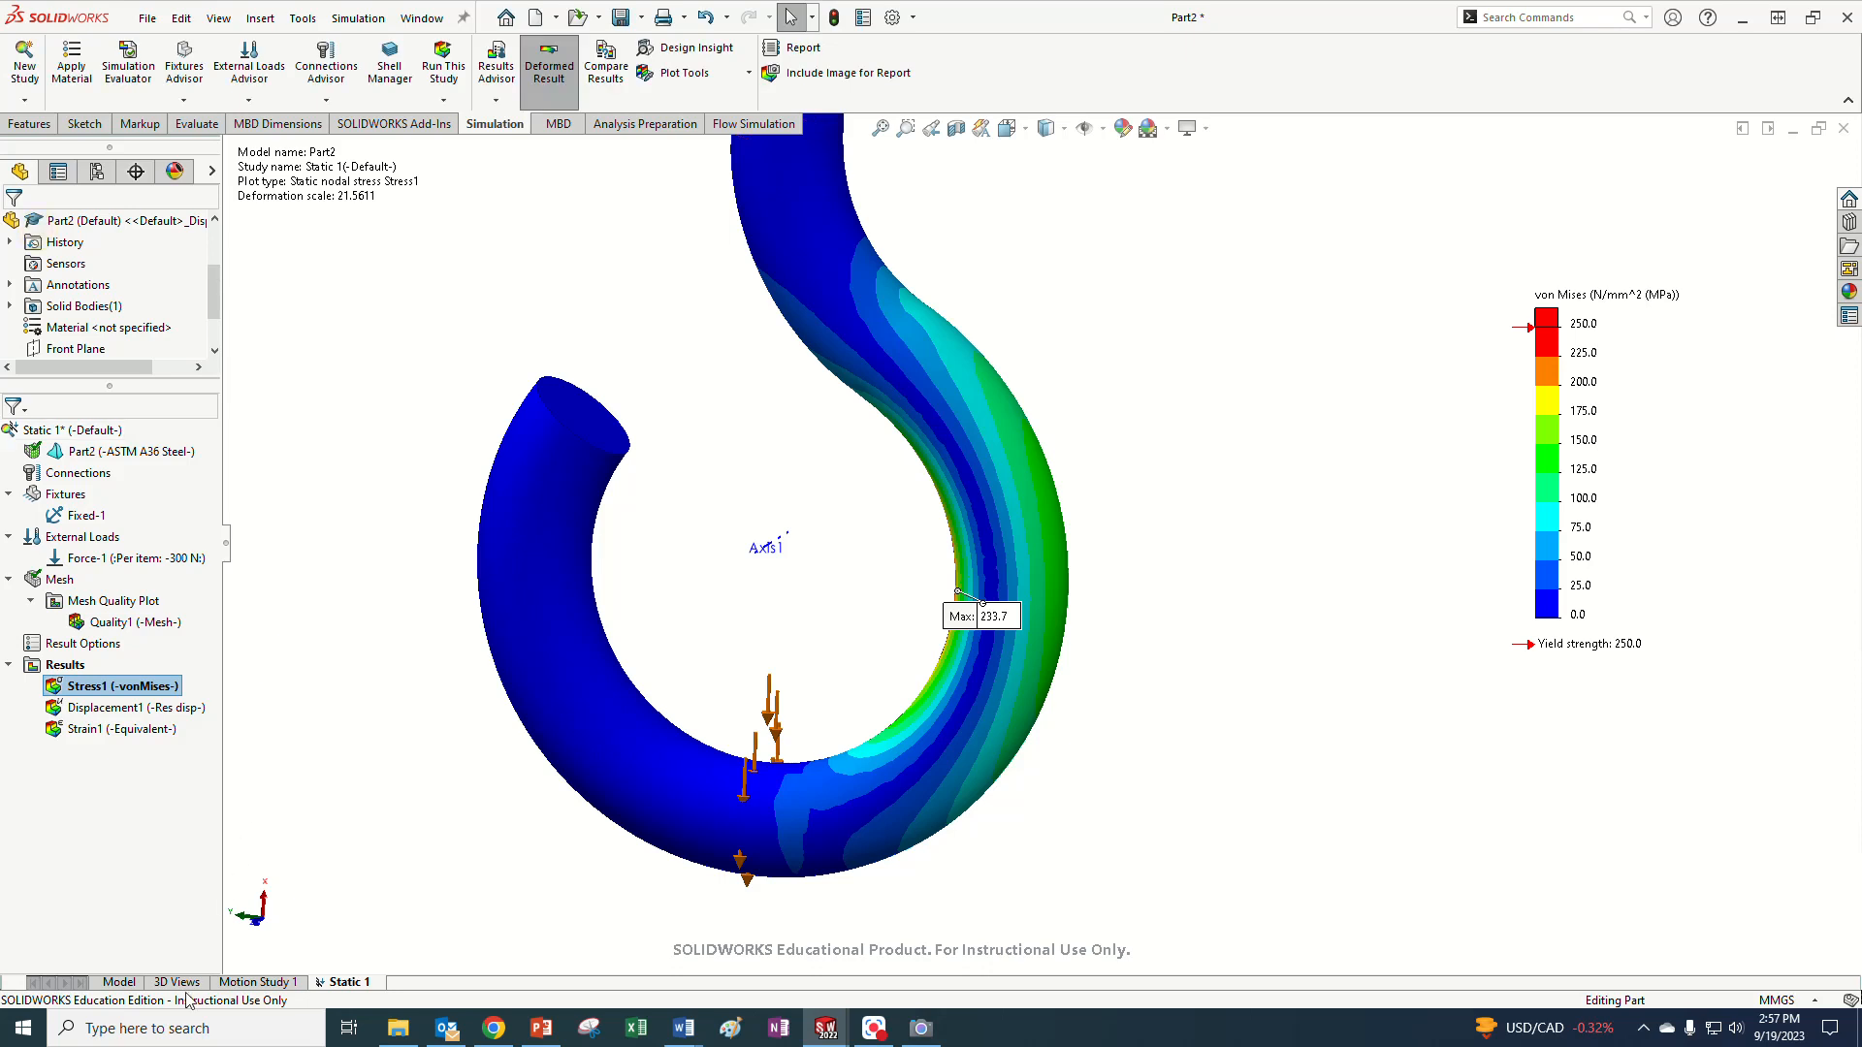
- Remesh the hook in the Static 1 study at the finest mesh density, accepting deletion of the existing results
left_click(119, 982)
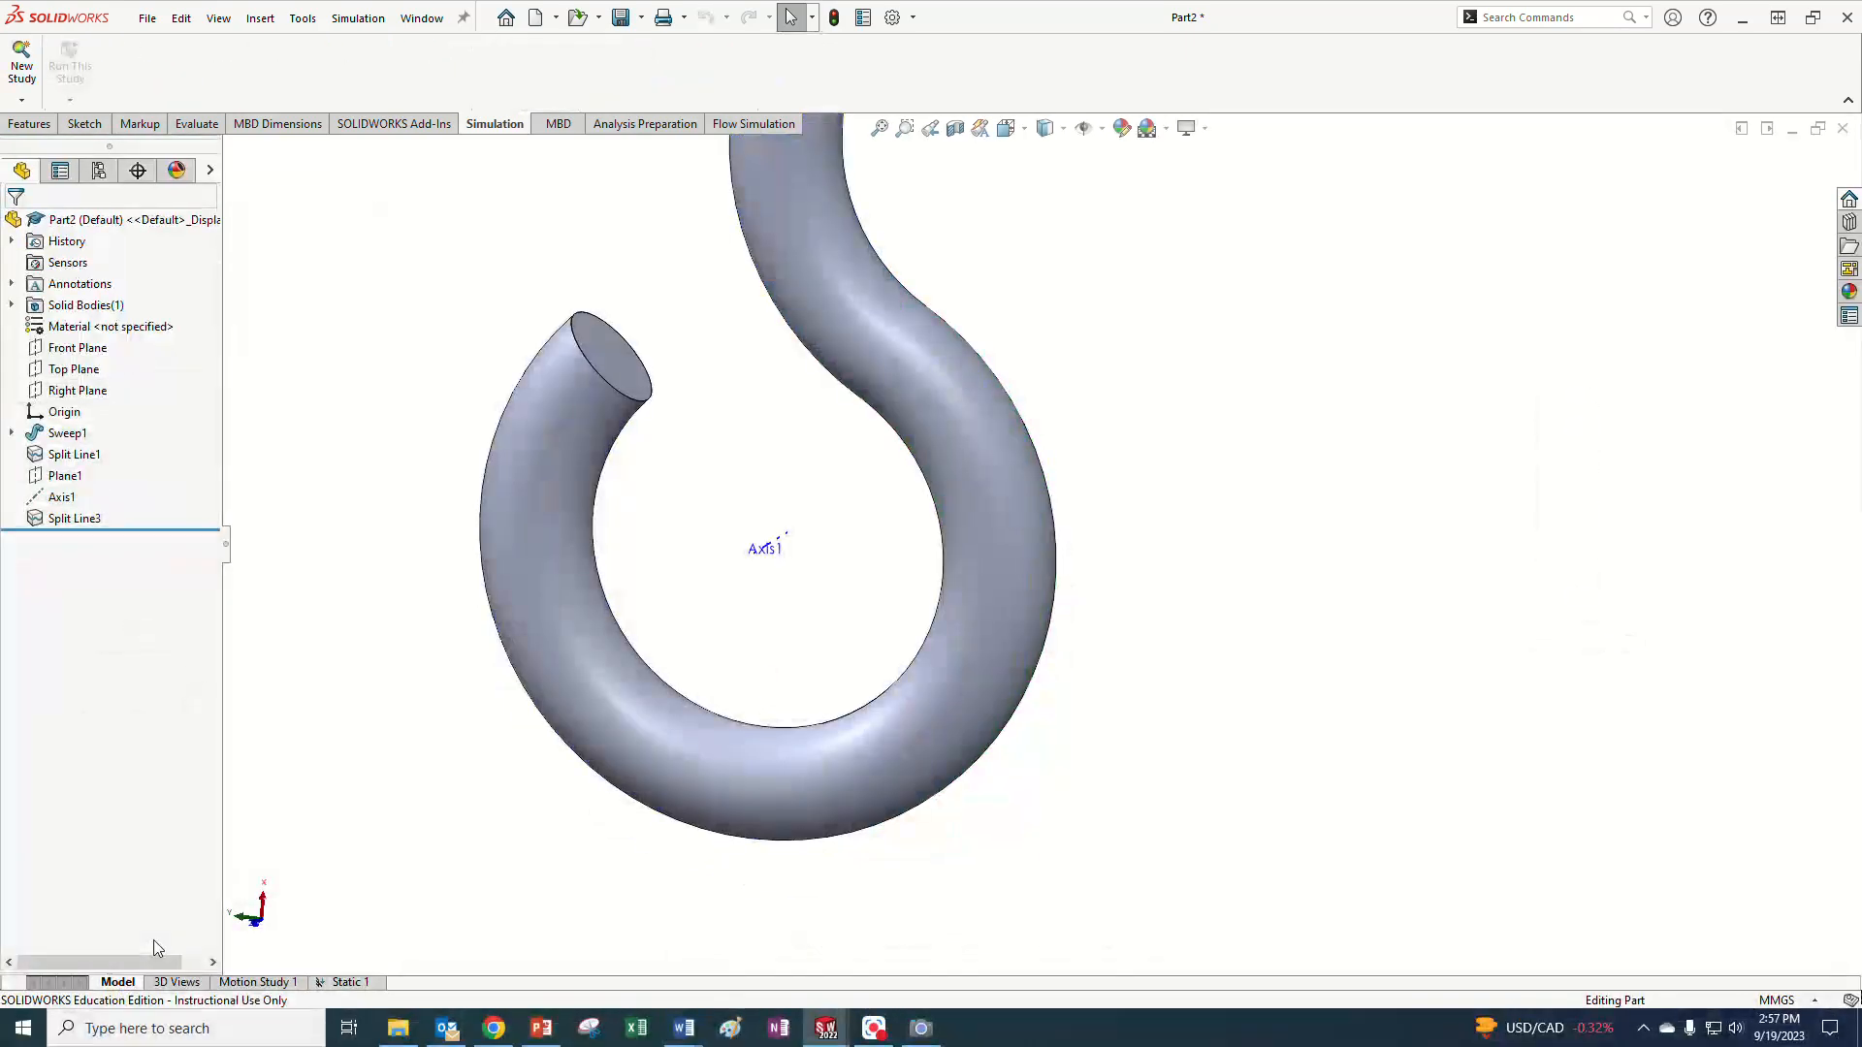
left_click(341, 983)
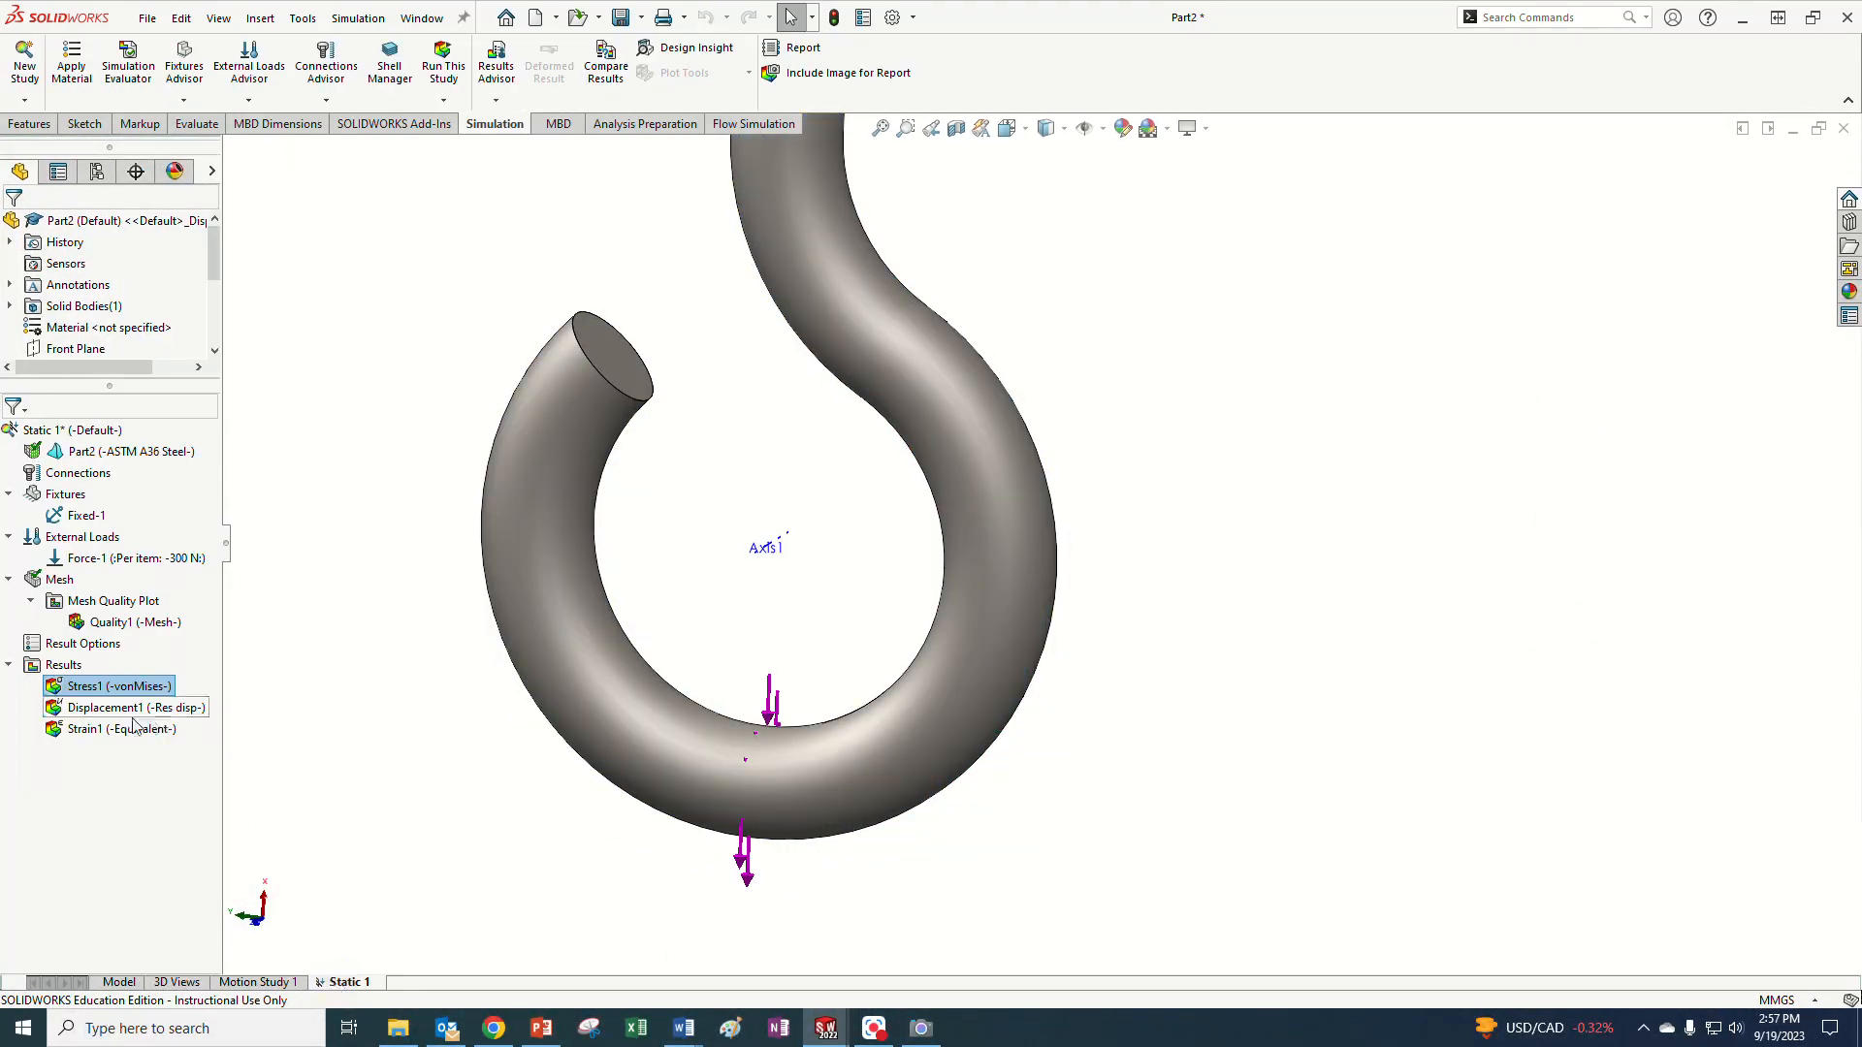
right_click(38, 584)
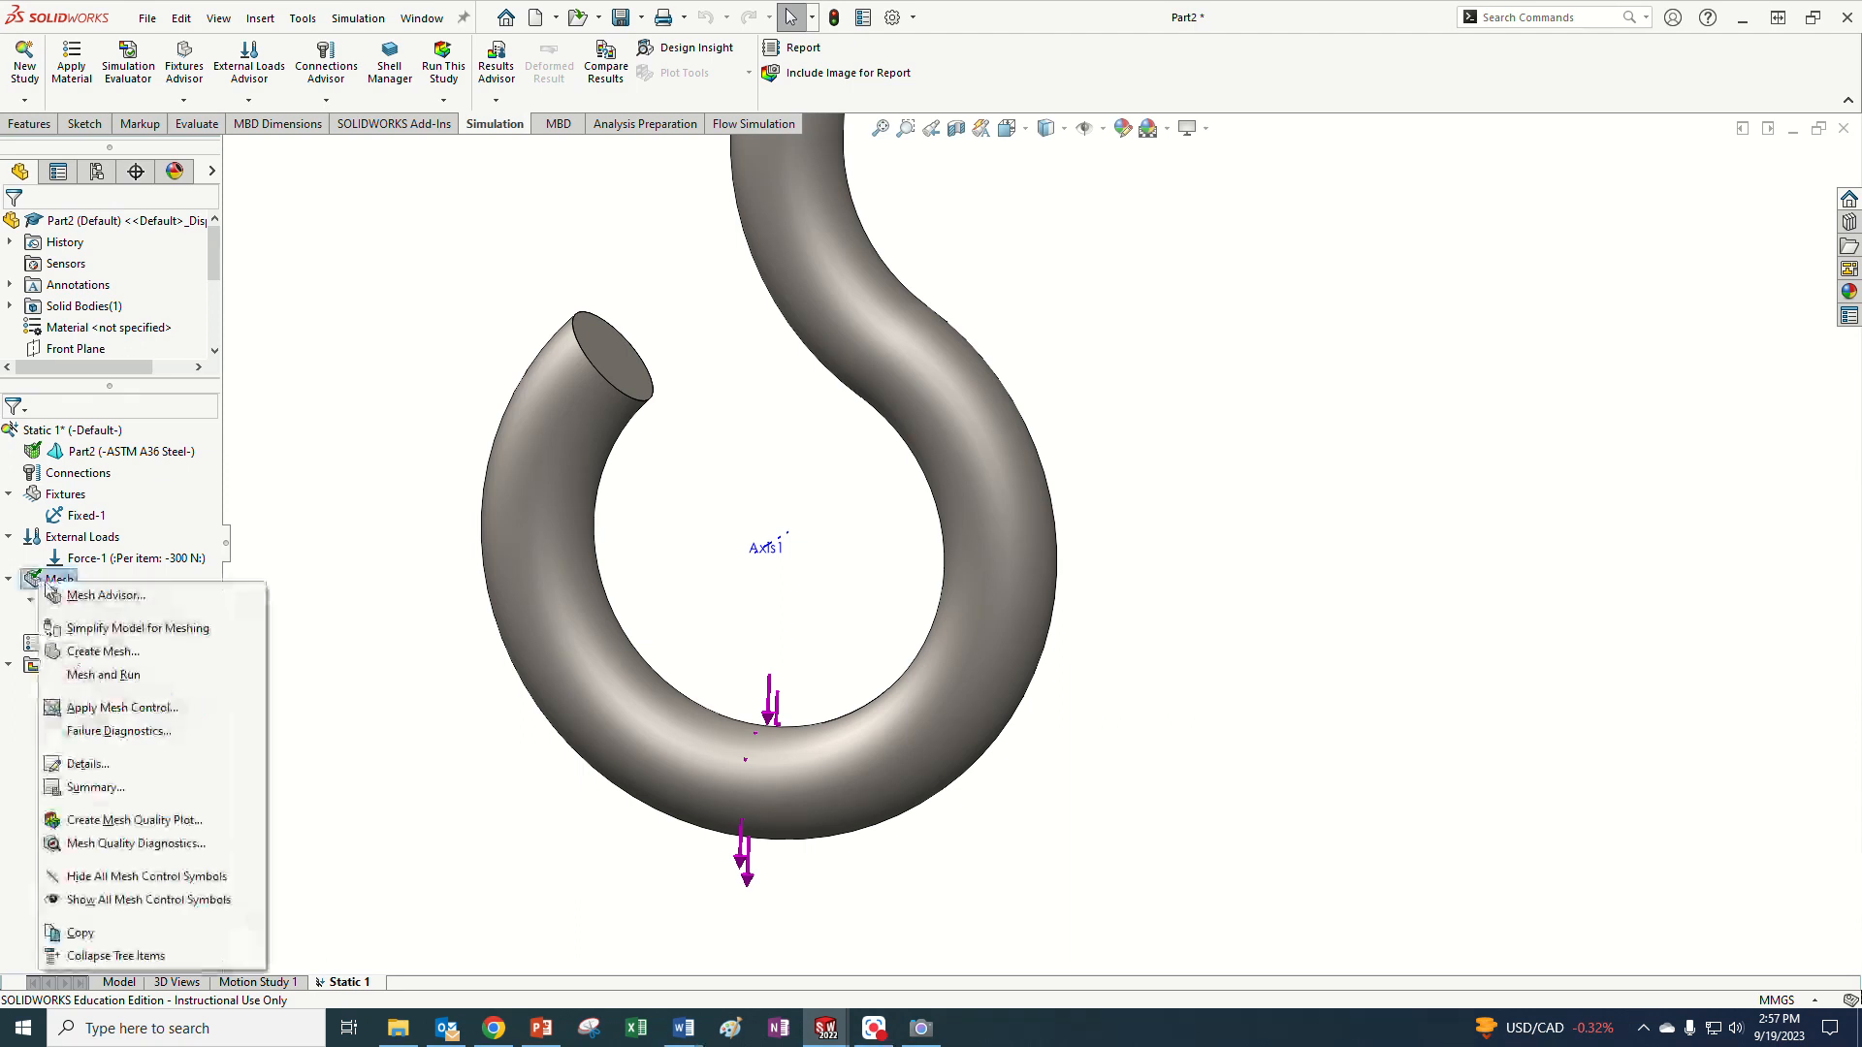
left_click(112, 654)
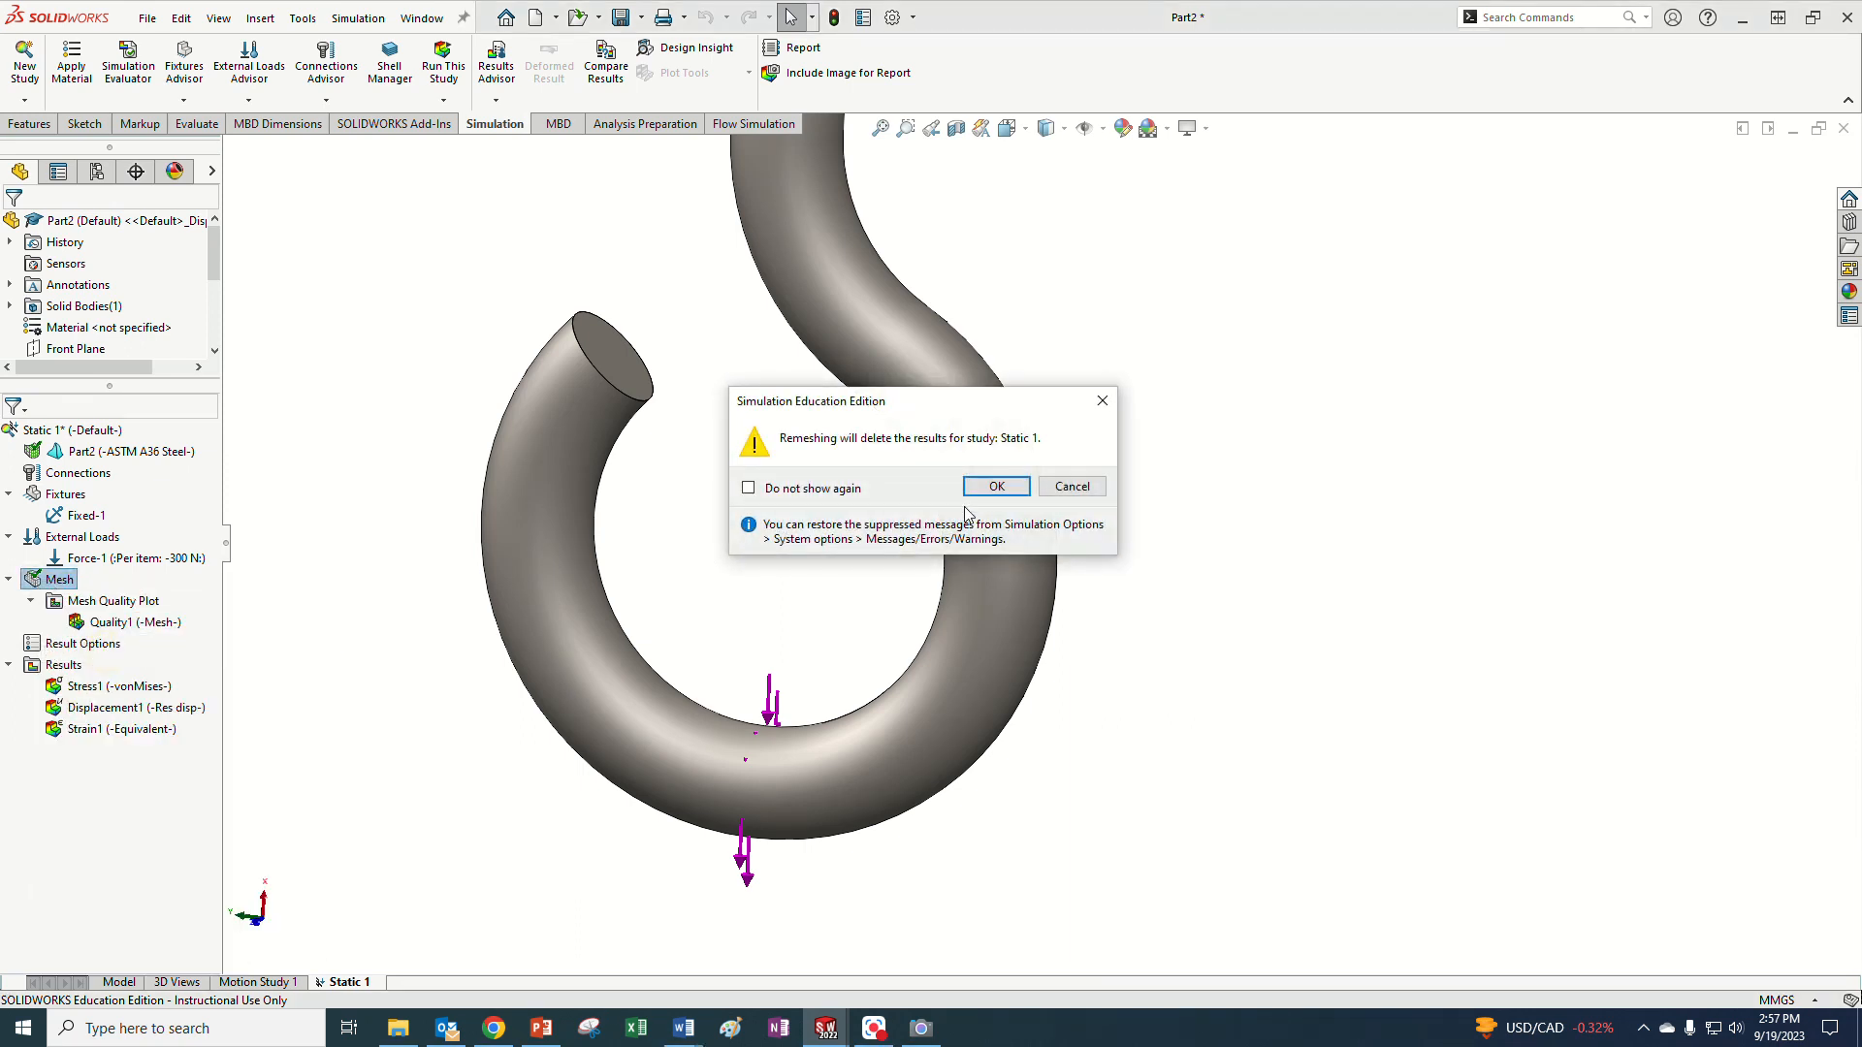
left_click(995, 488)
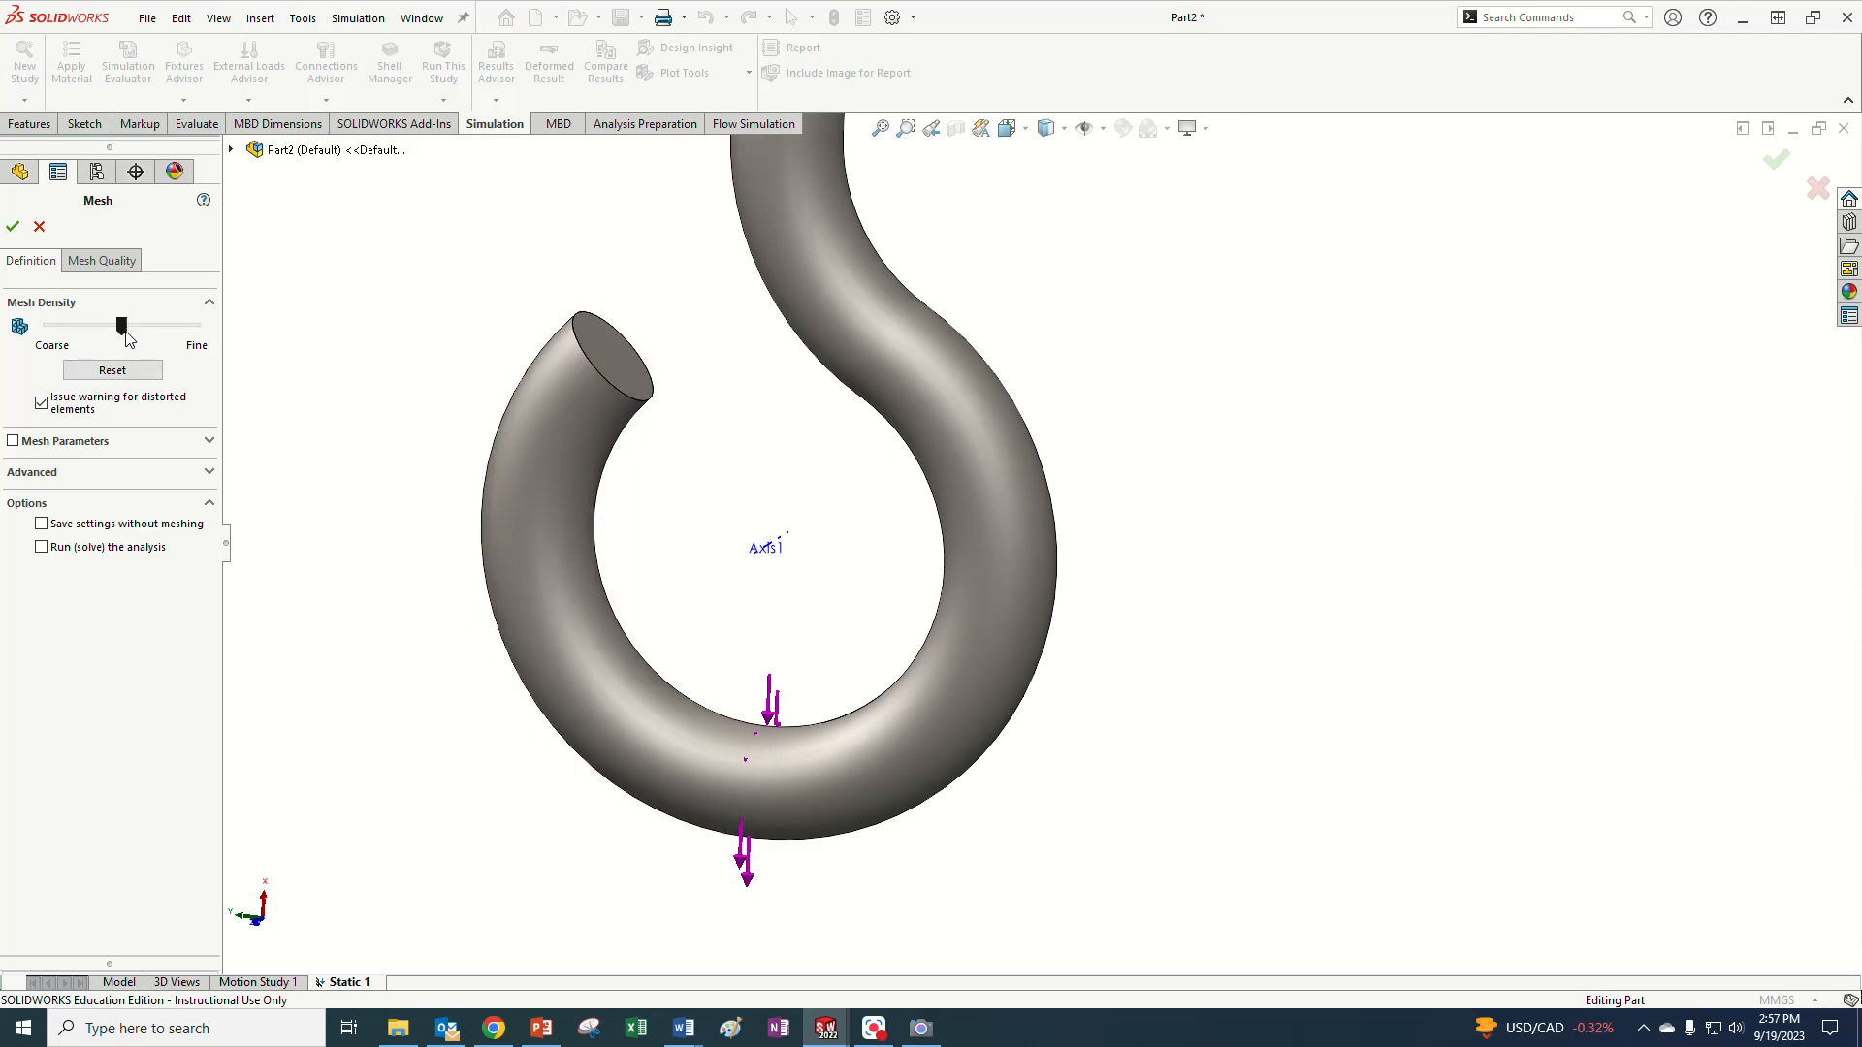
left_click_drag(207, 346, 213, 347)
left_click(13, 228)
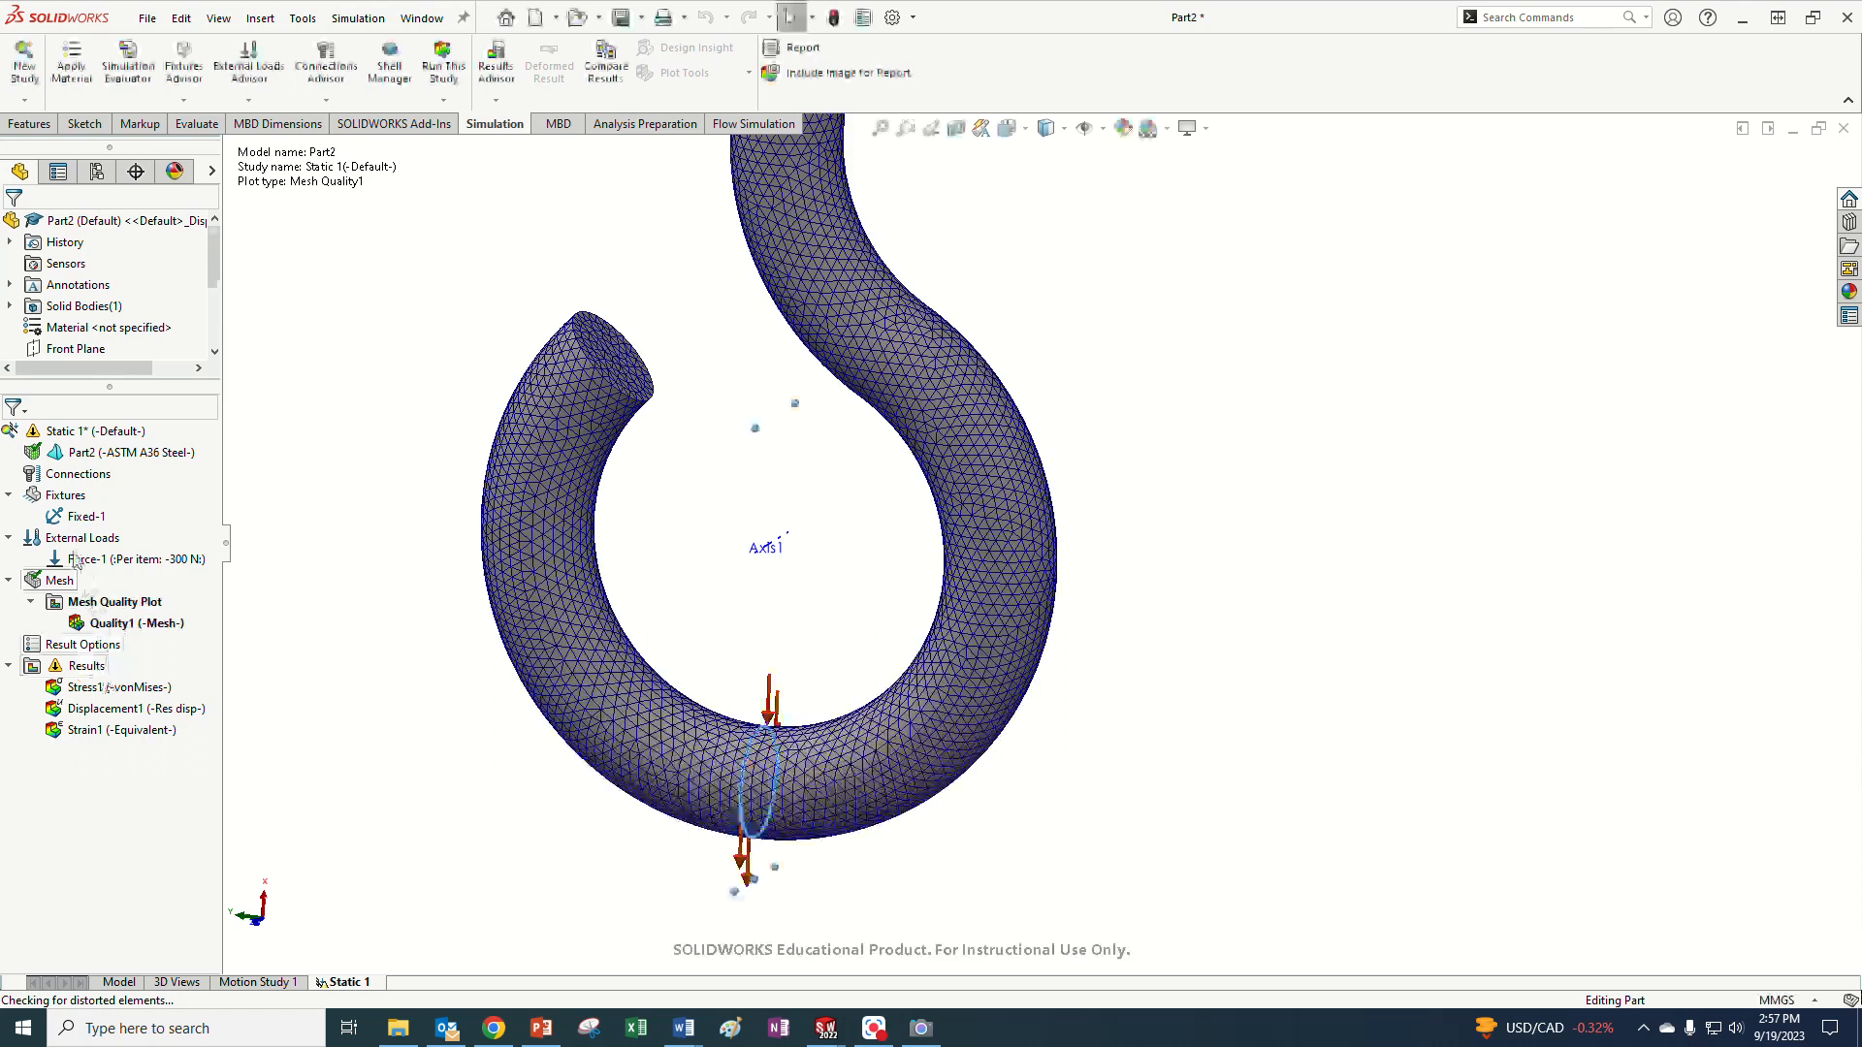
- Rerun the static study on the fine mesh and move the maximum stress callout into the hook opening
right_click(54, 431)
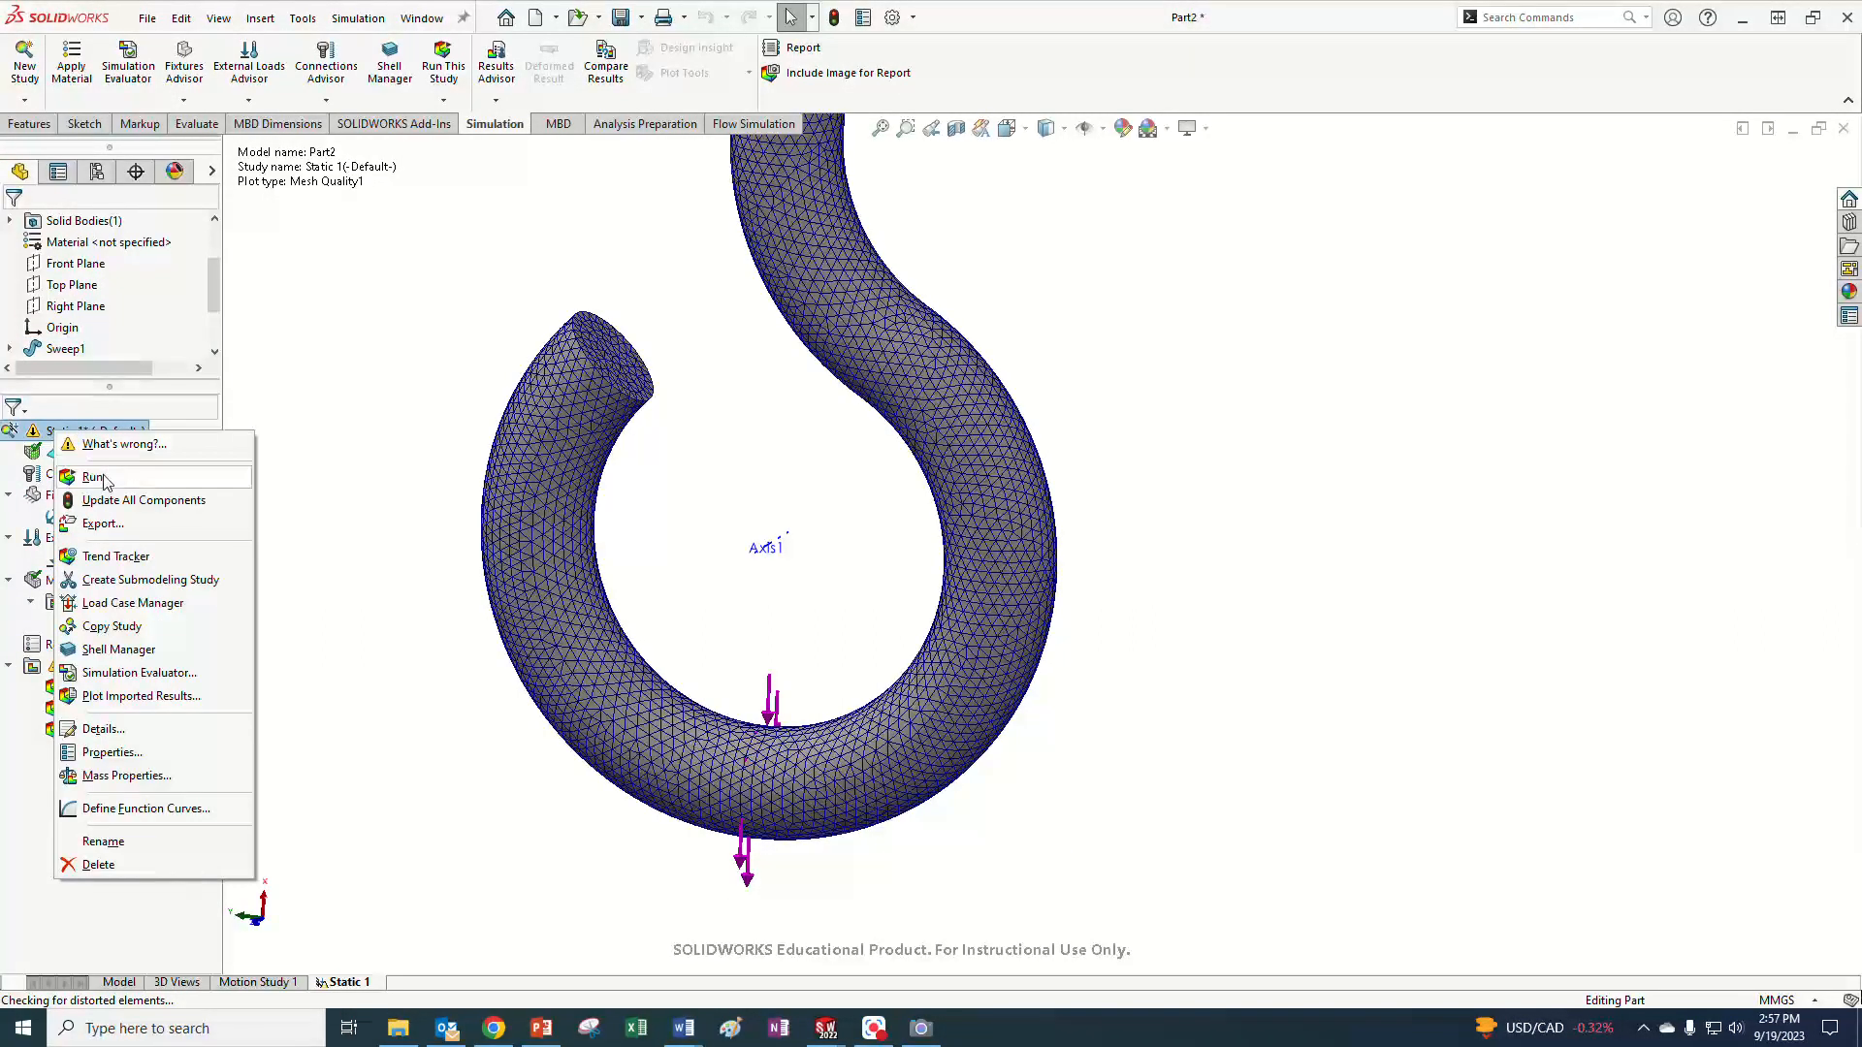
left_click(94, 477)
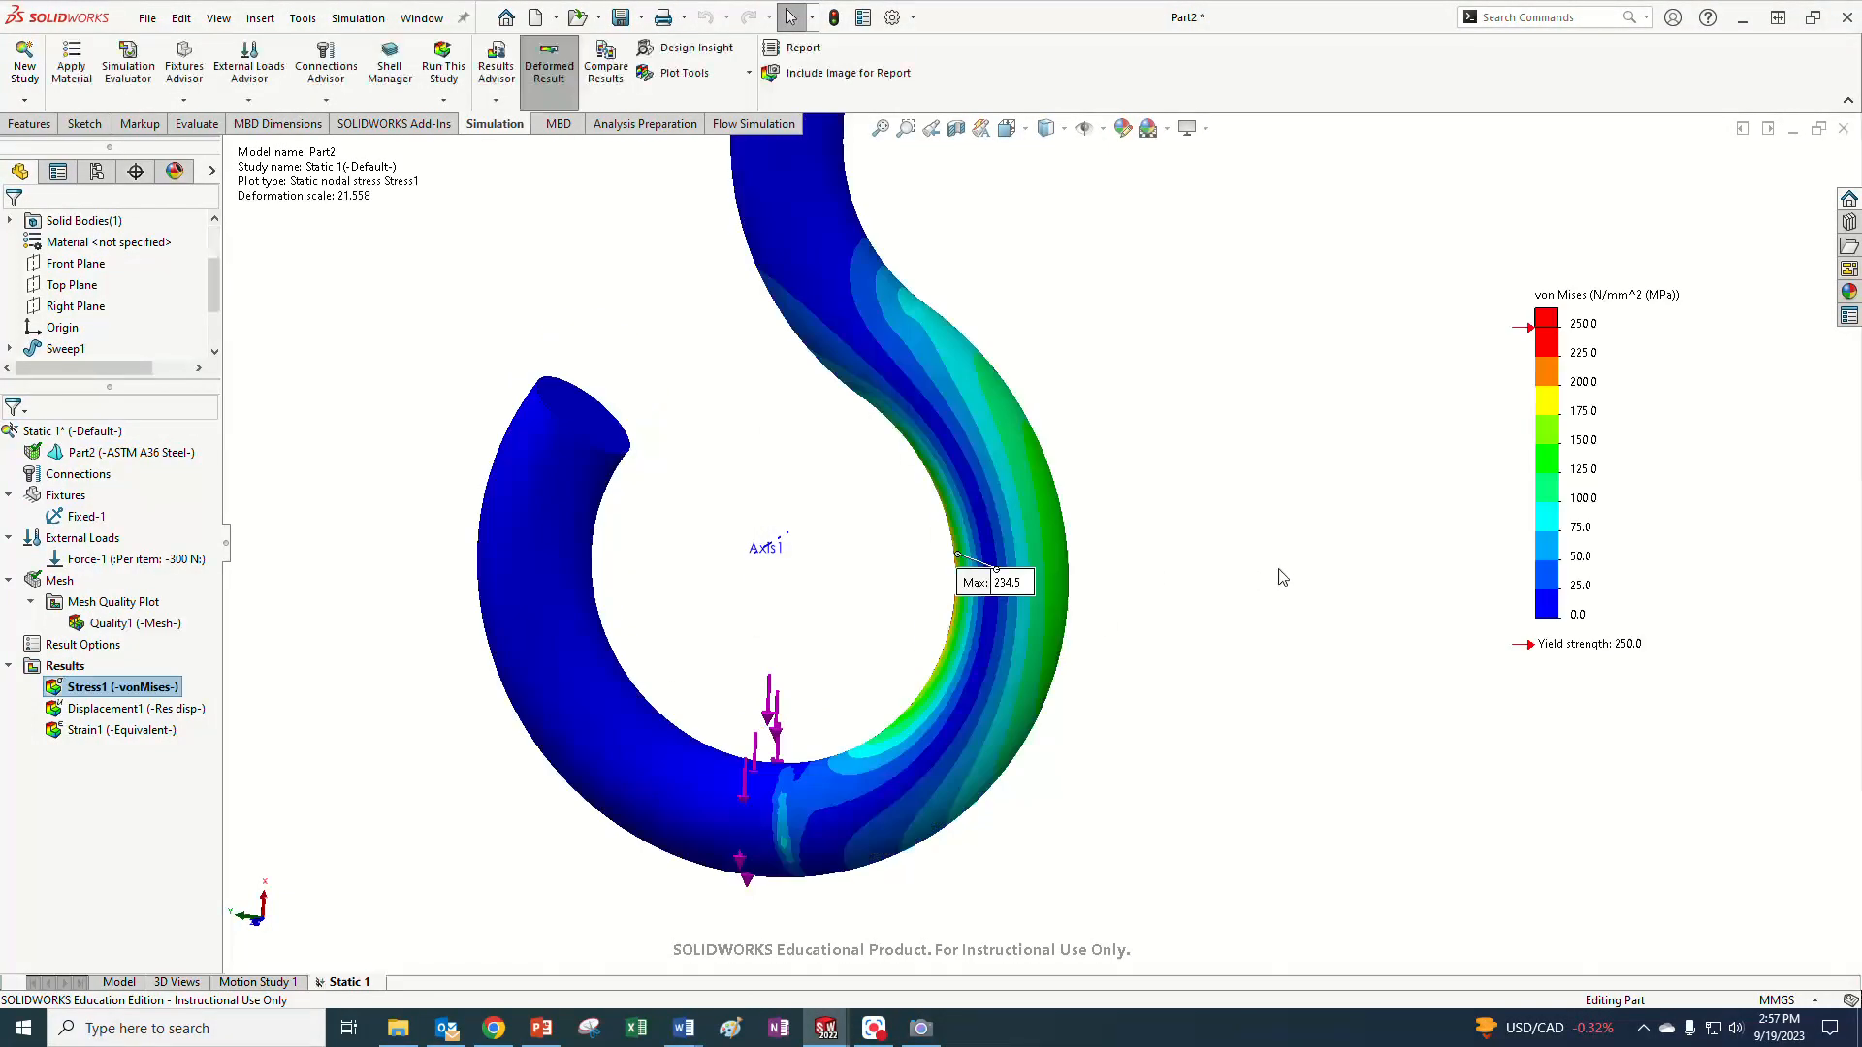
middle_click_drag(1195, 625, 1258, 602)
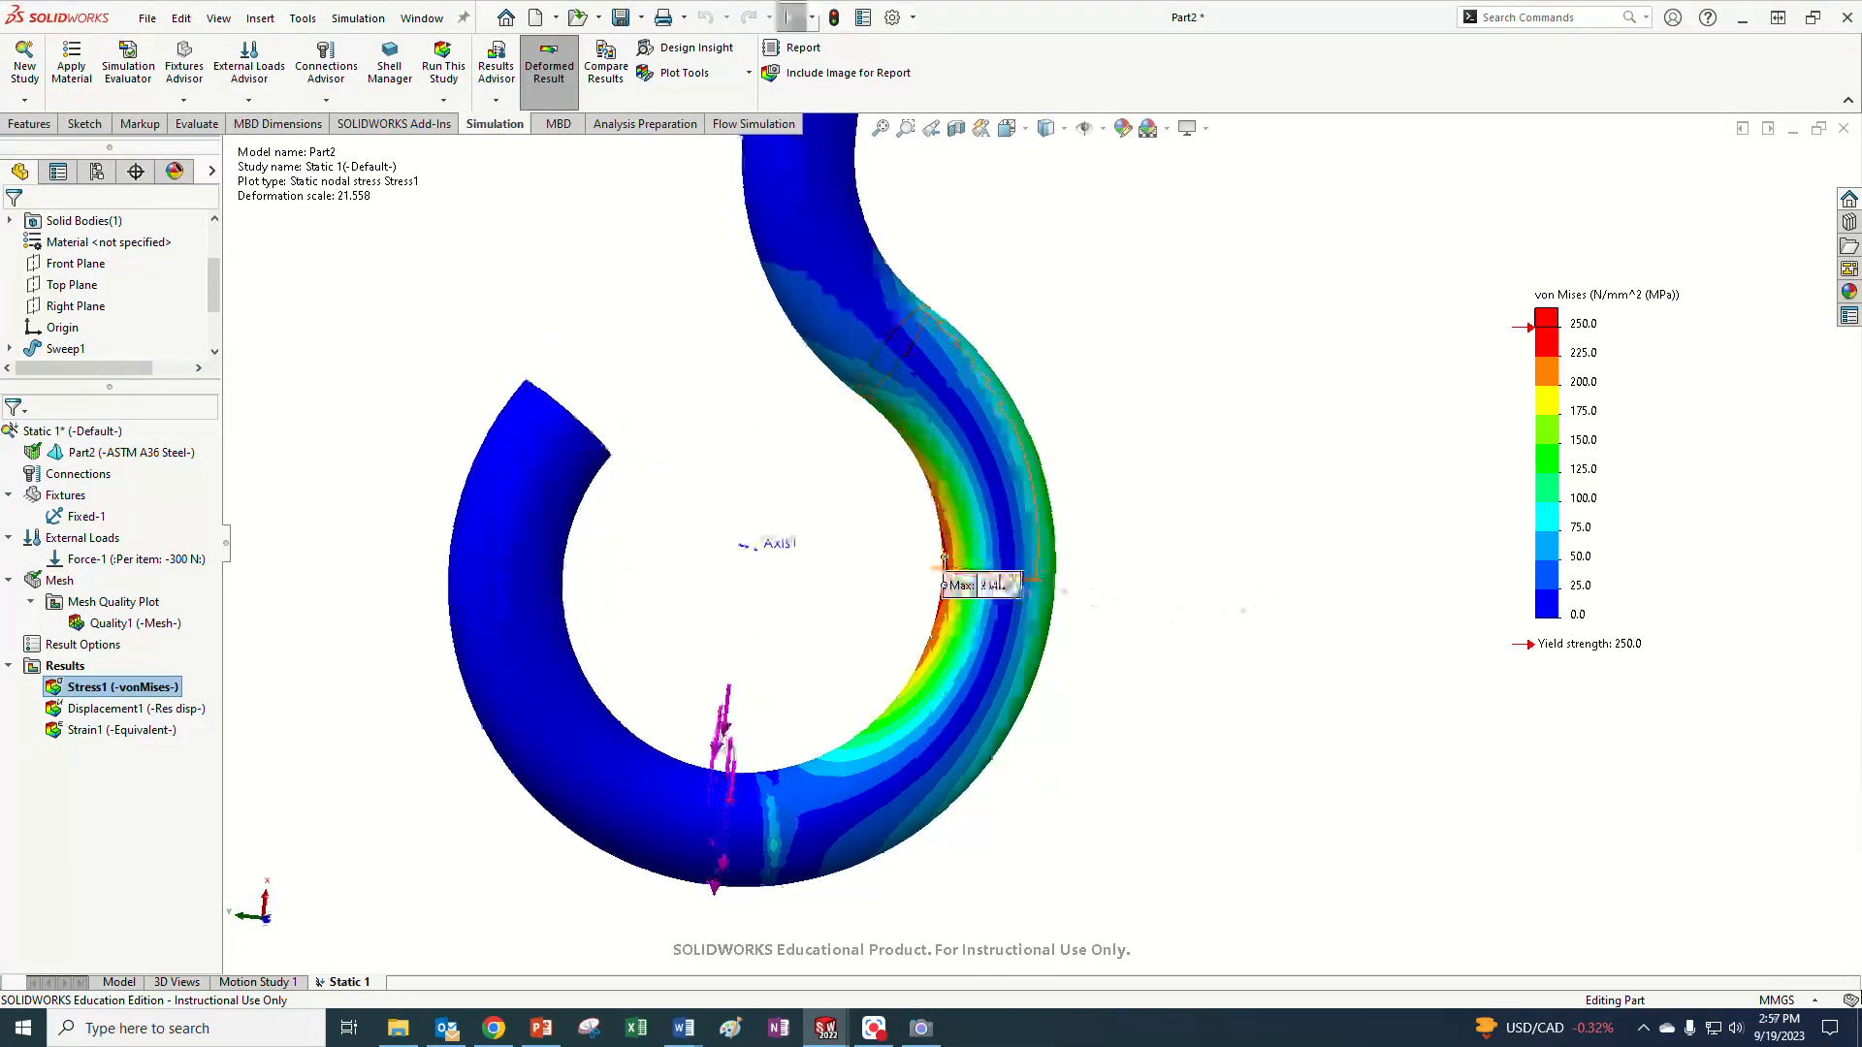
left_click_drag(975, 583, 834, 581)
middle_click_drag(1267, 615, 1183, 641)
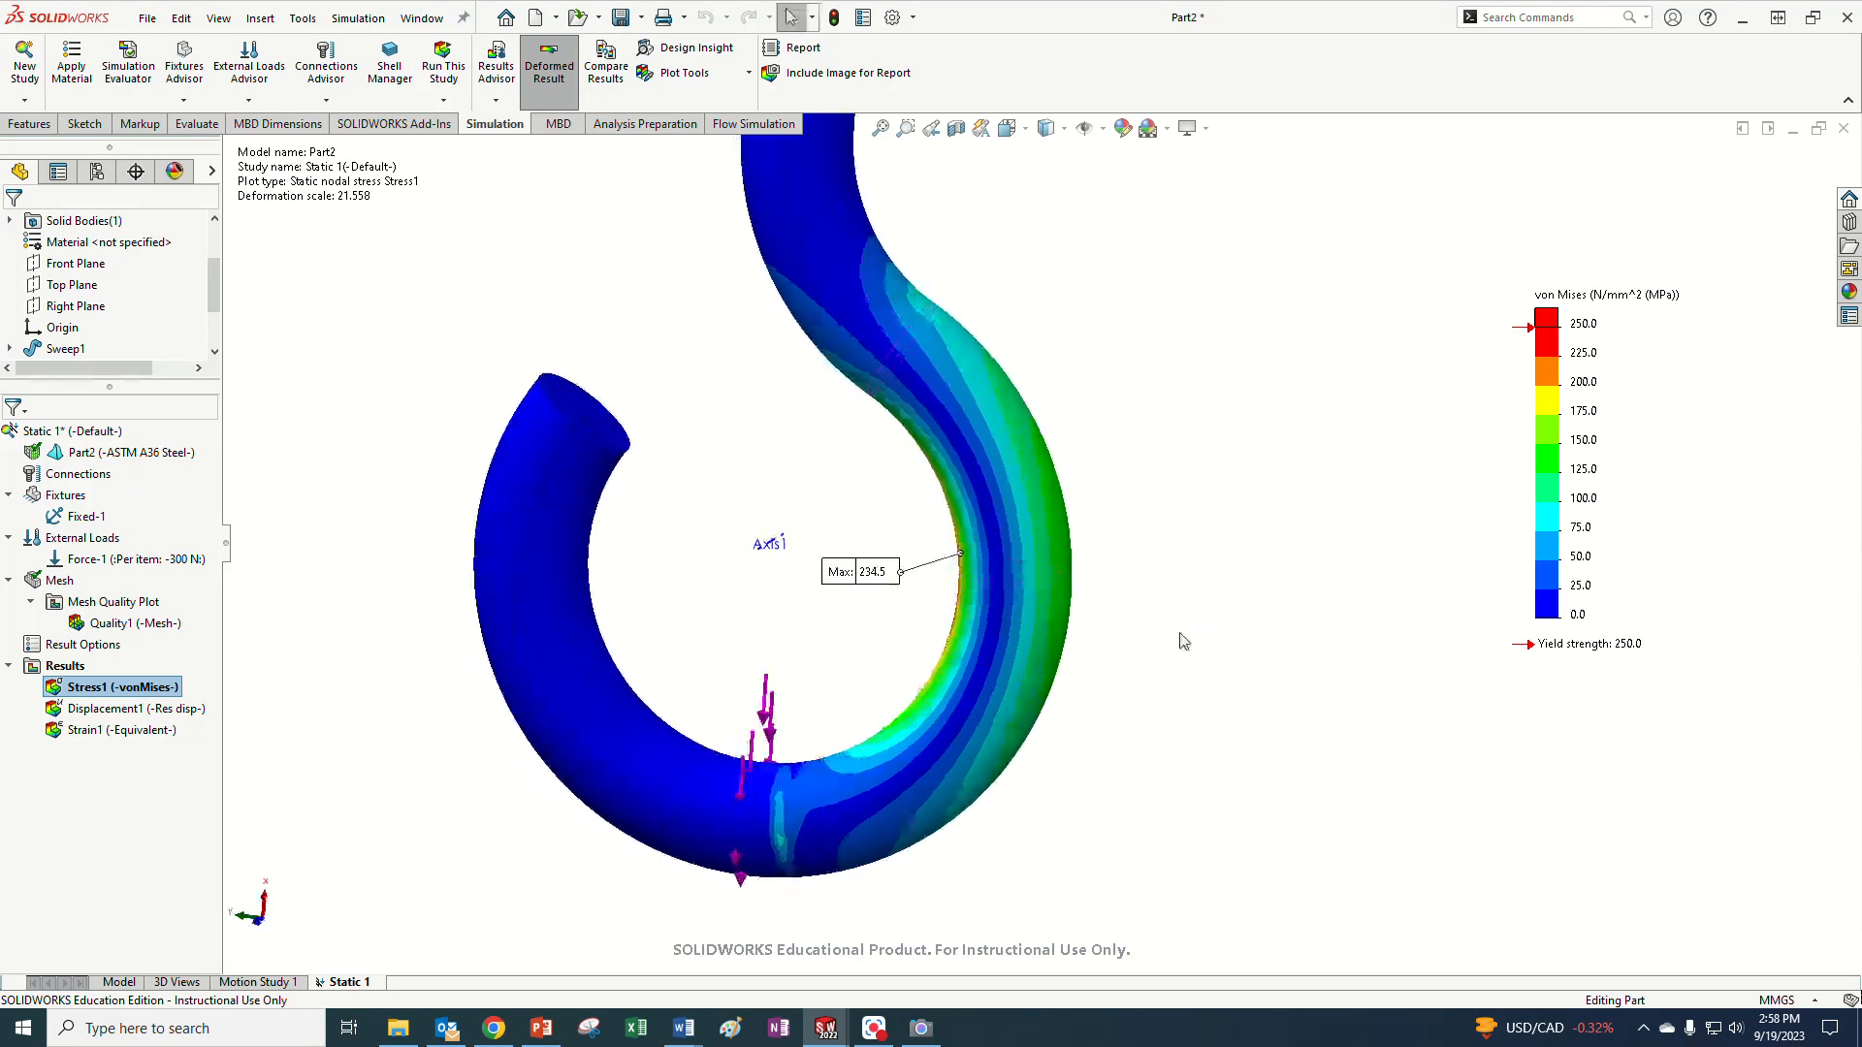
- Probe the refined-mesh stresses on the Split Line3 edge, examine their edge plot, and close the graph
left_click(748, 74)
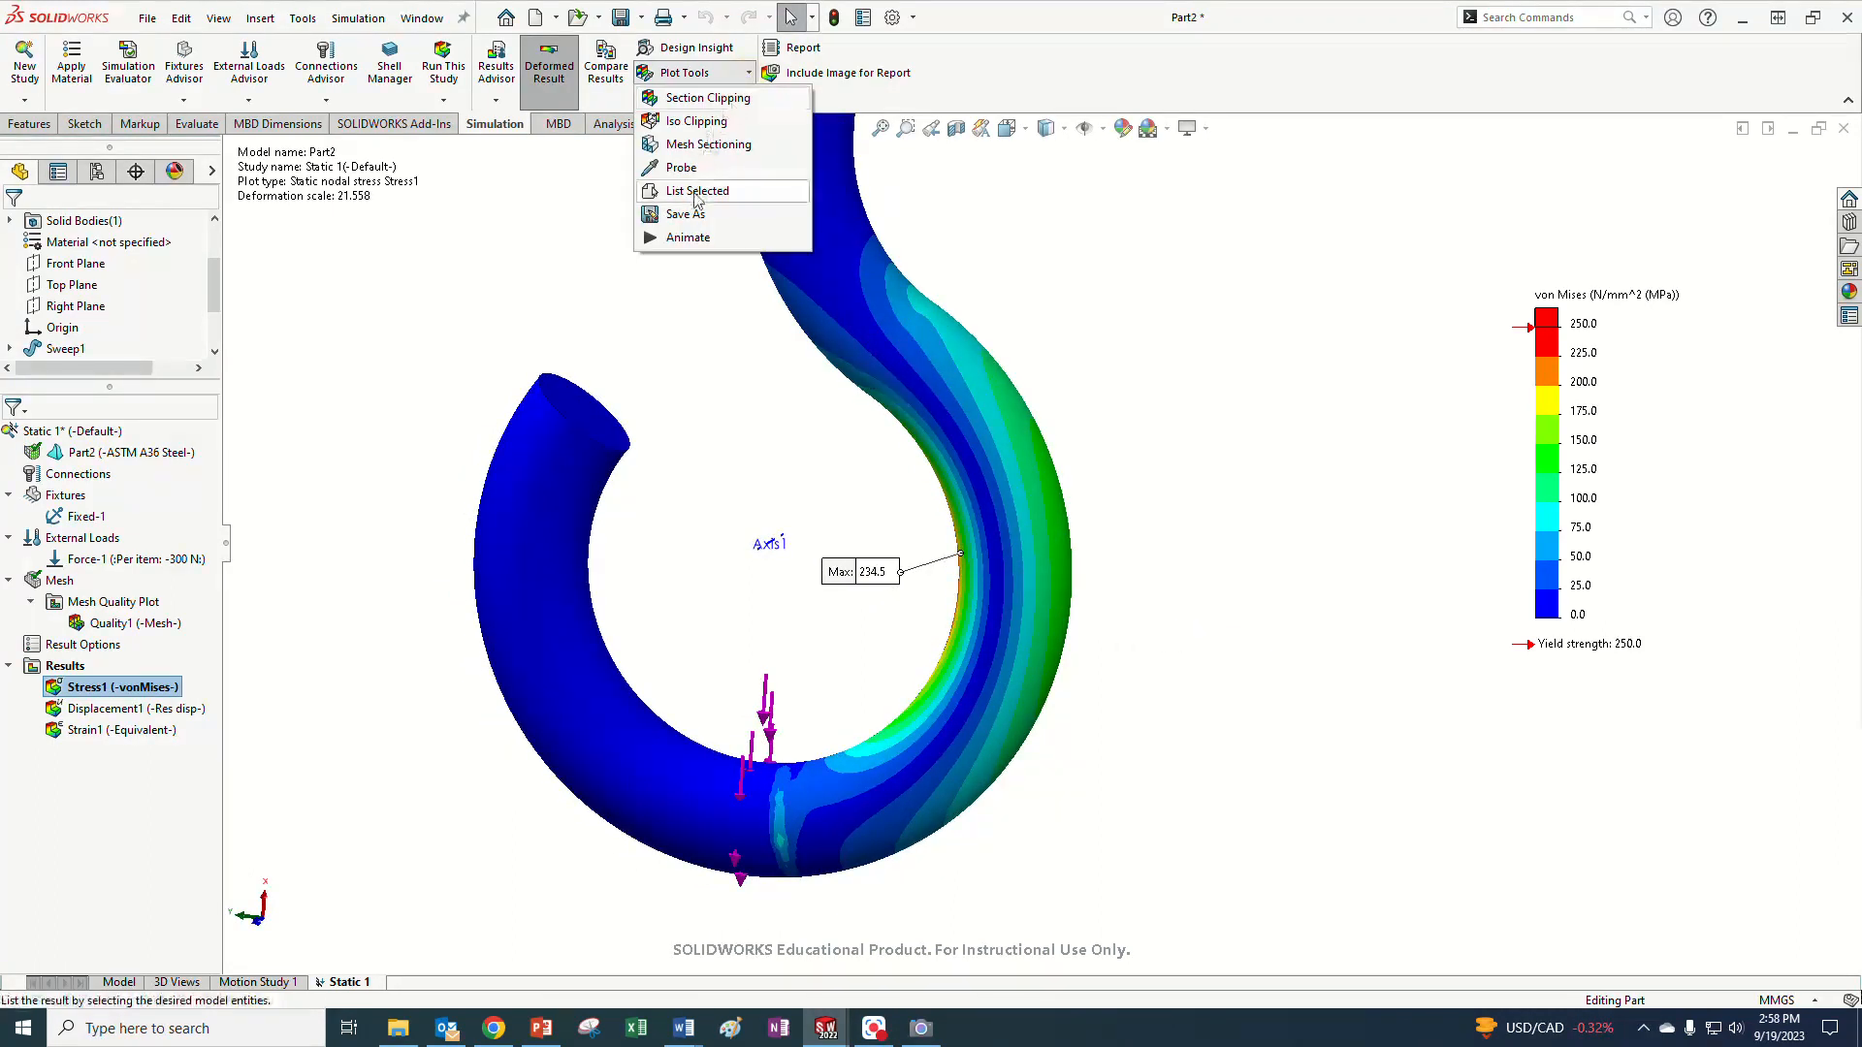
left_click(681, 167)
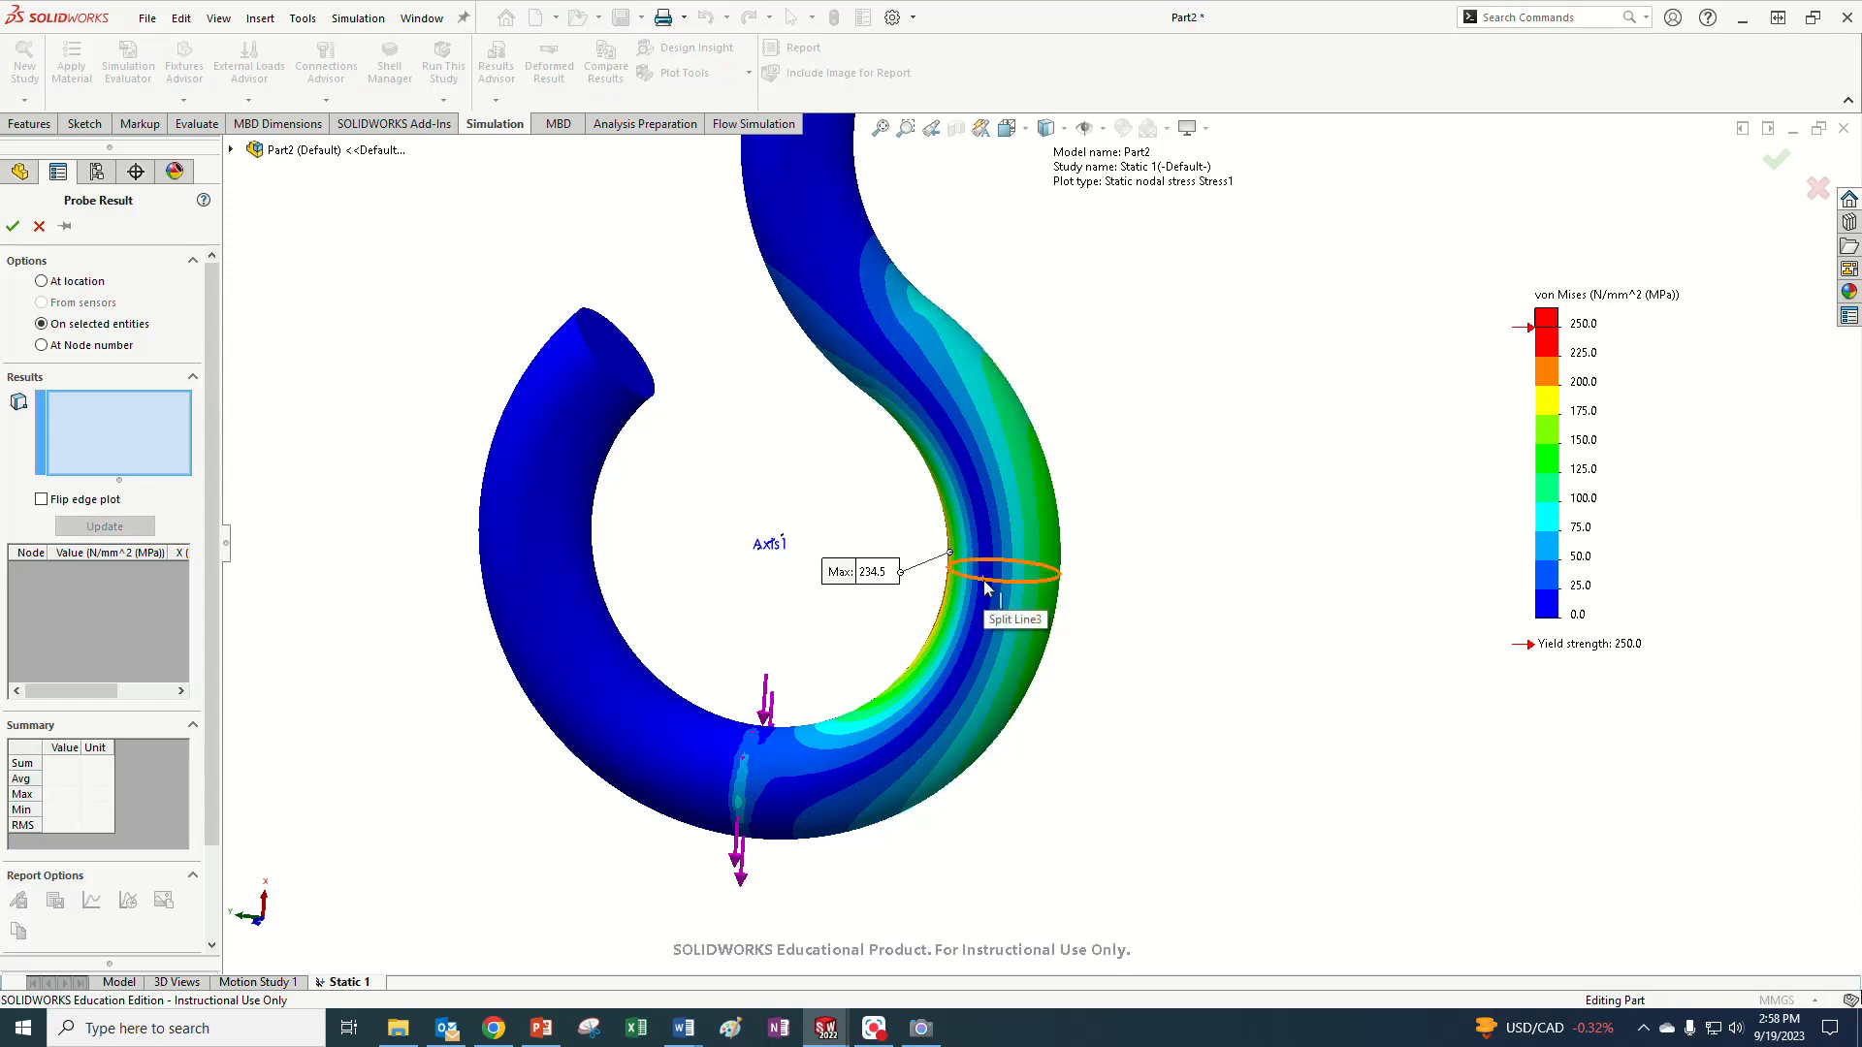
left_click(979, 574)
left_click(121, 524)
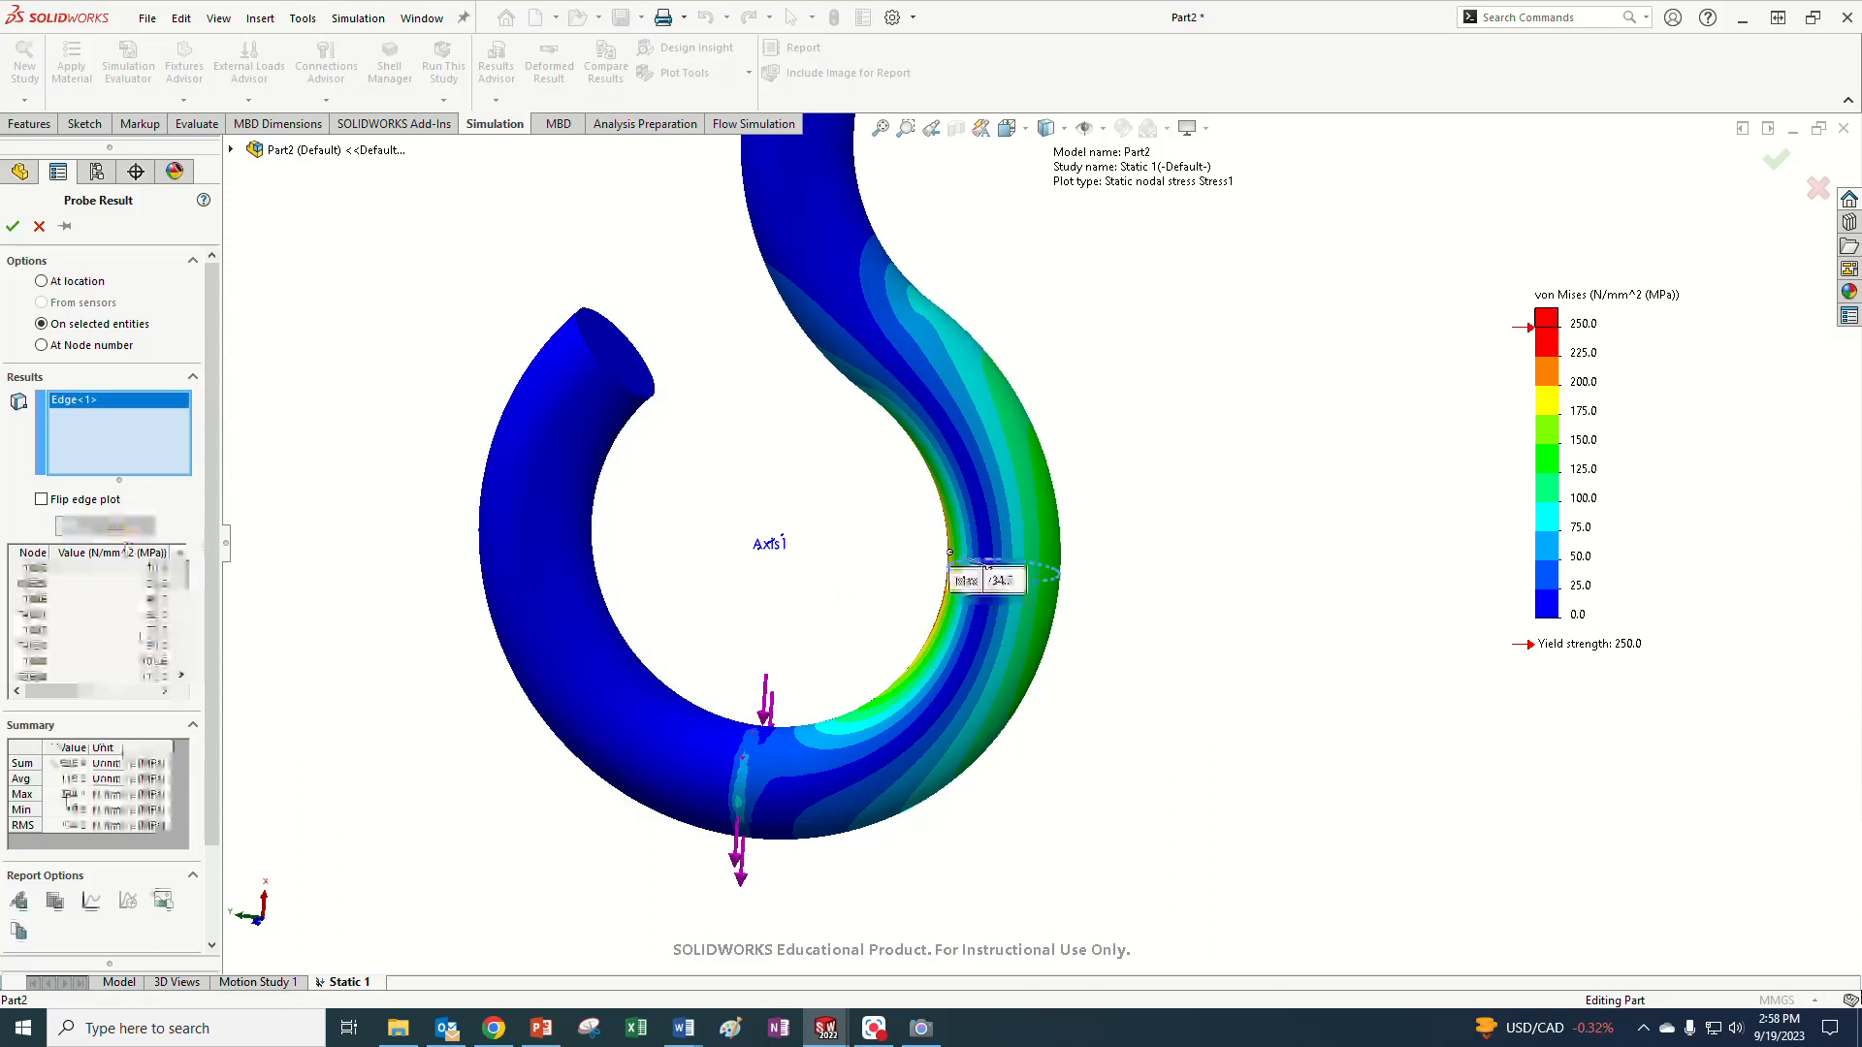
left_click(91, 902)
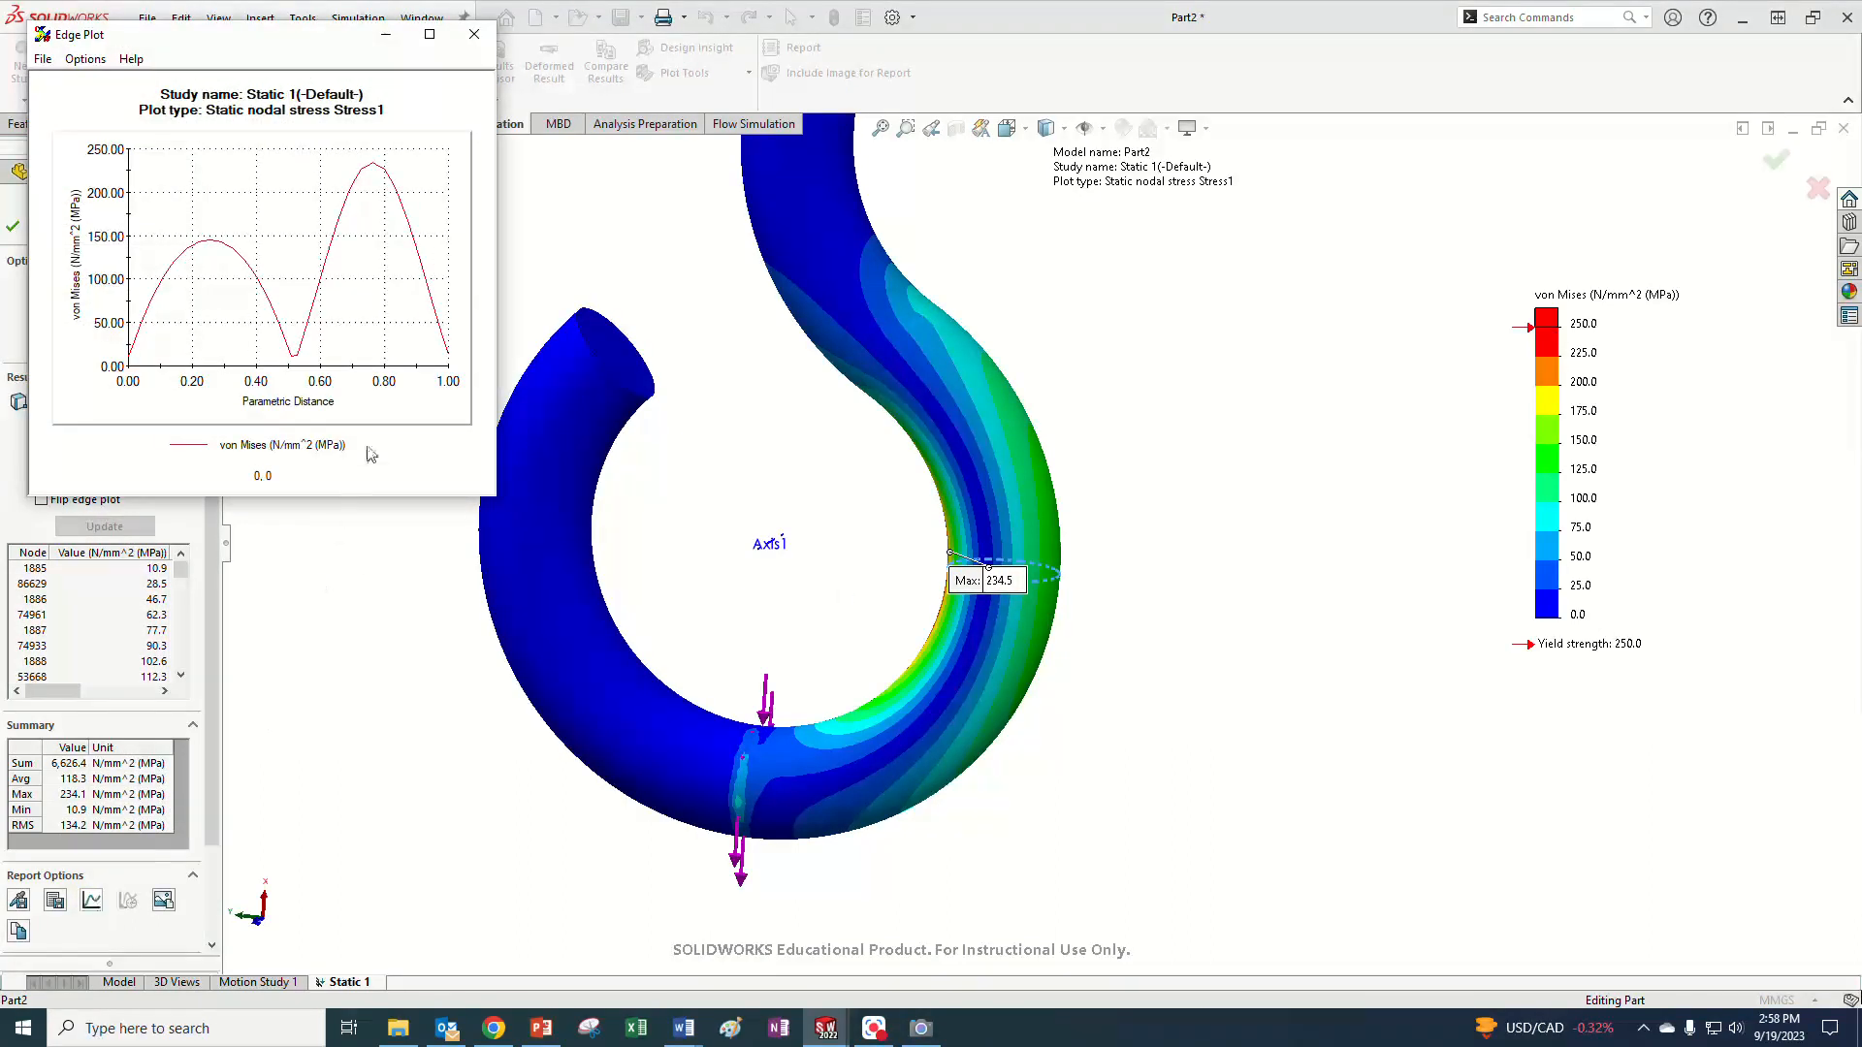
left_click_drag(353, 36, 1413, 287)
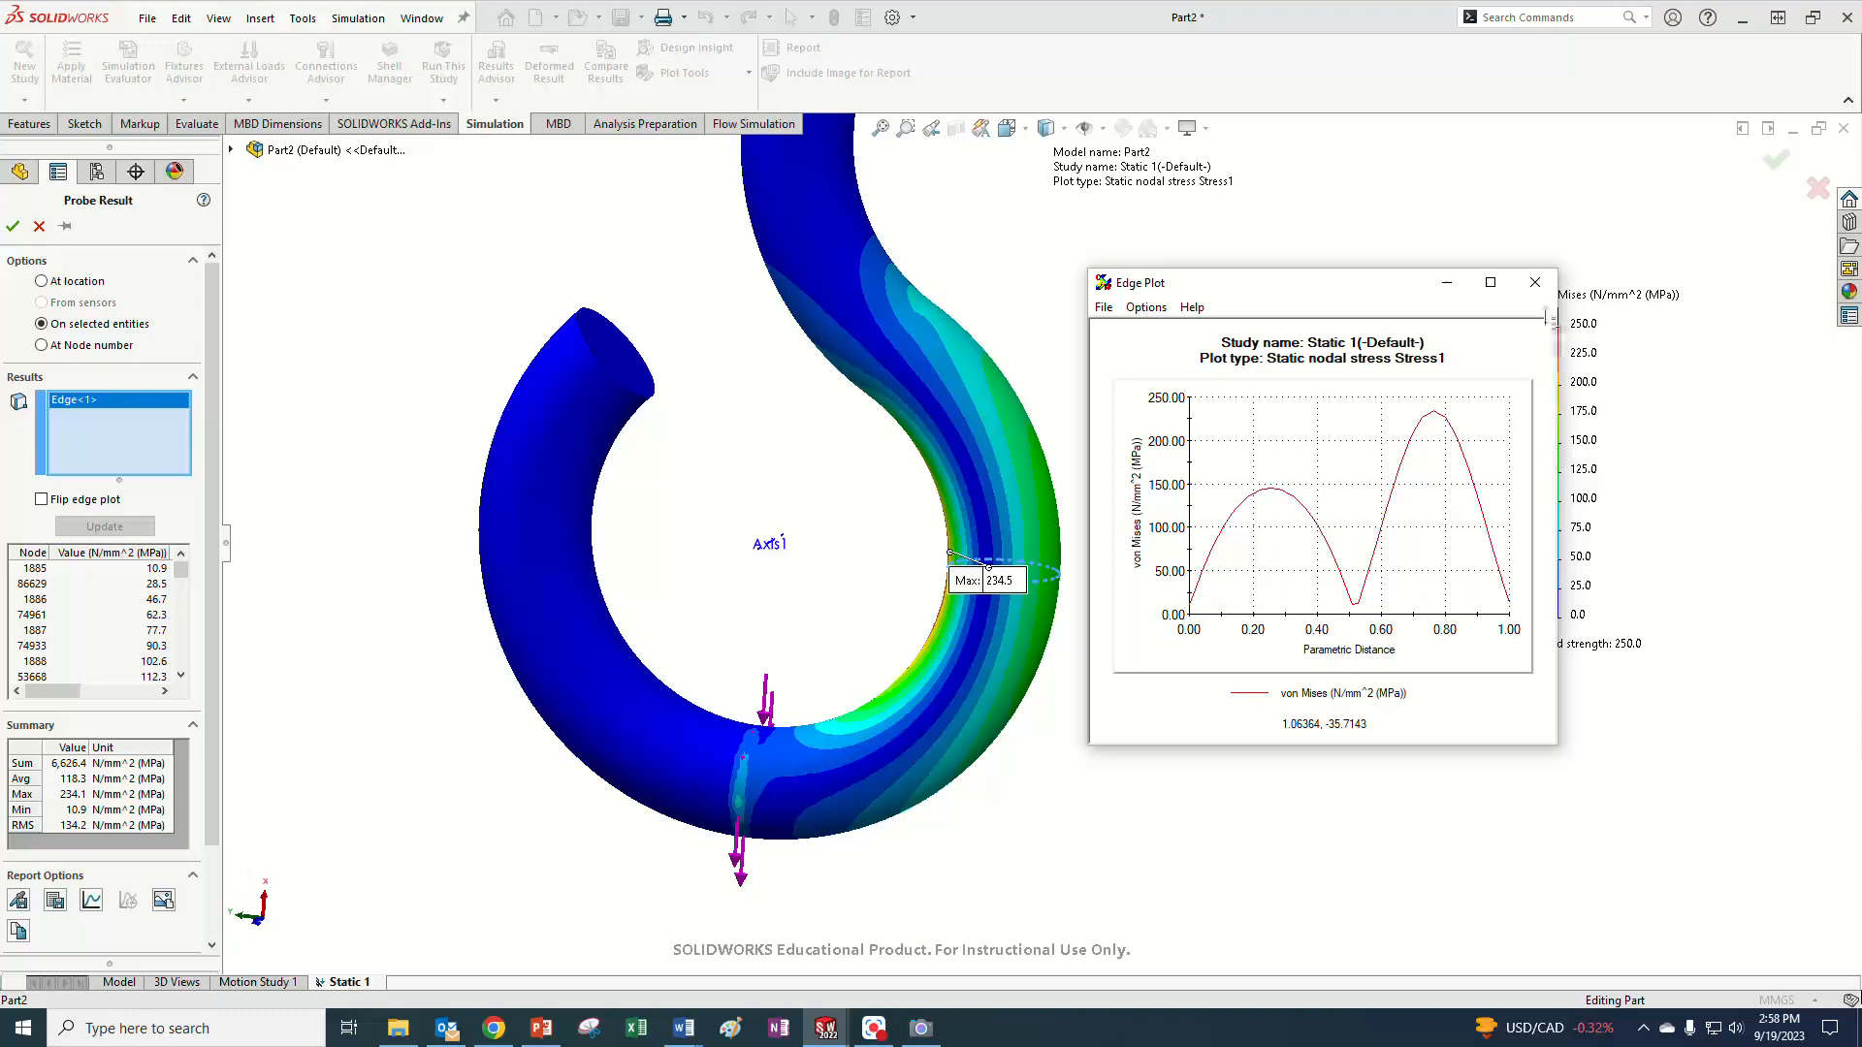
left_click(1535, 282)
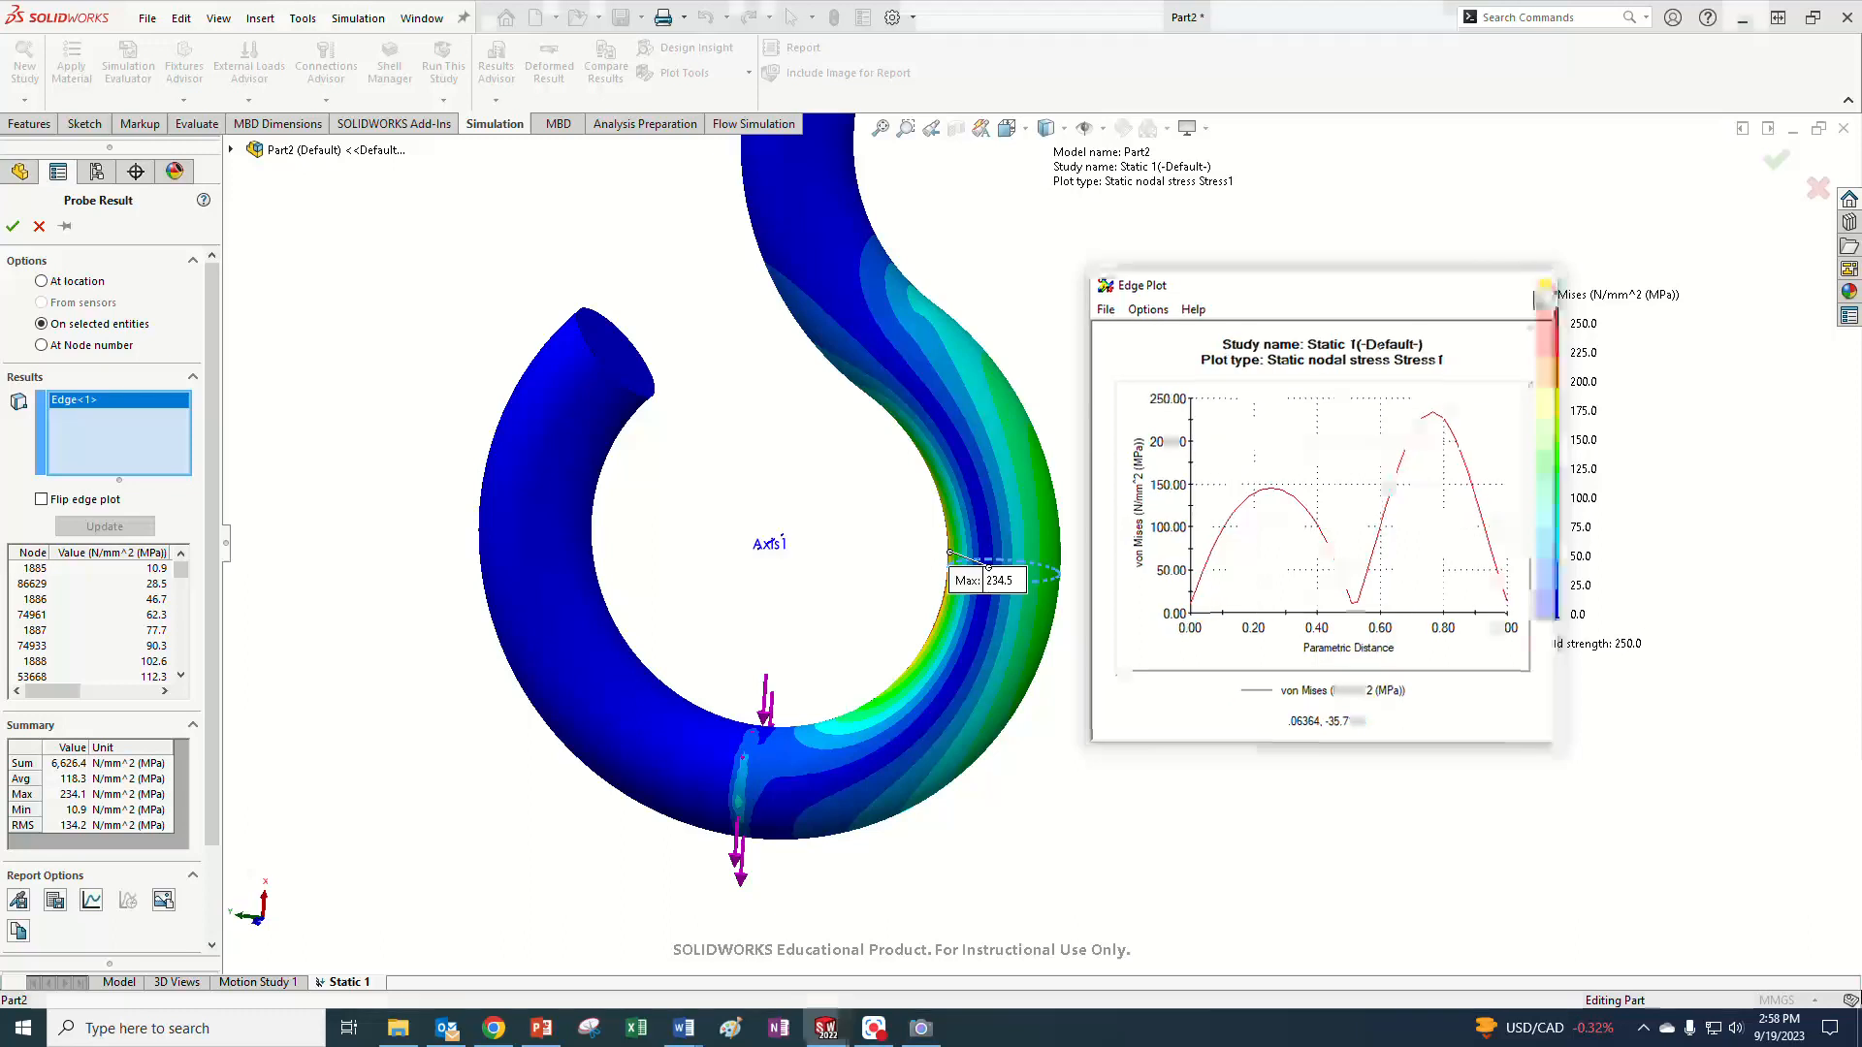
- Probe the von Mises stresses on the split edge between the eye and the shank bend, and plot them beside the model
right_click(91, 412)
left_click(133, 424)
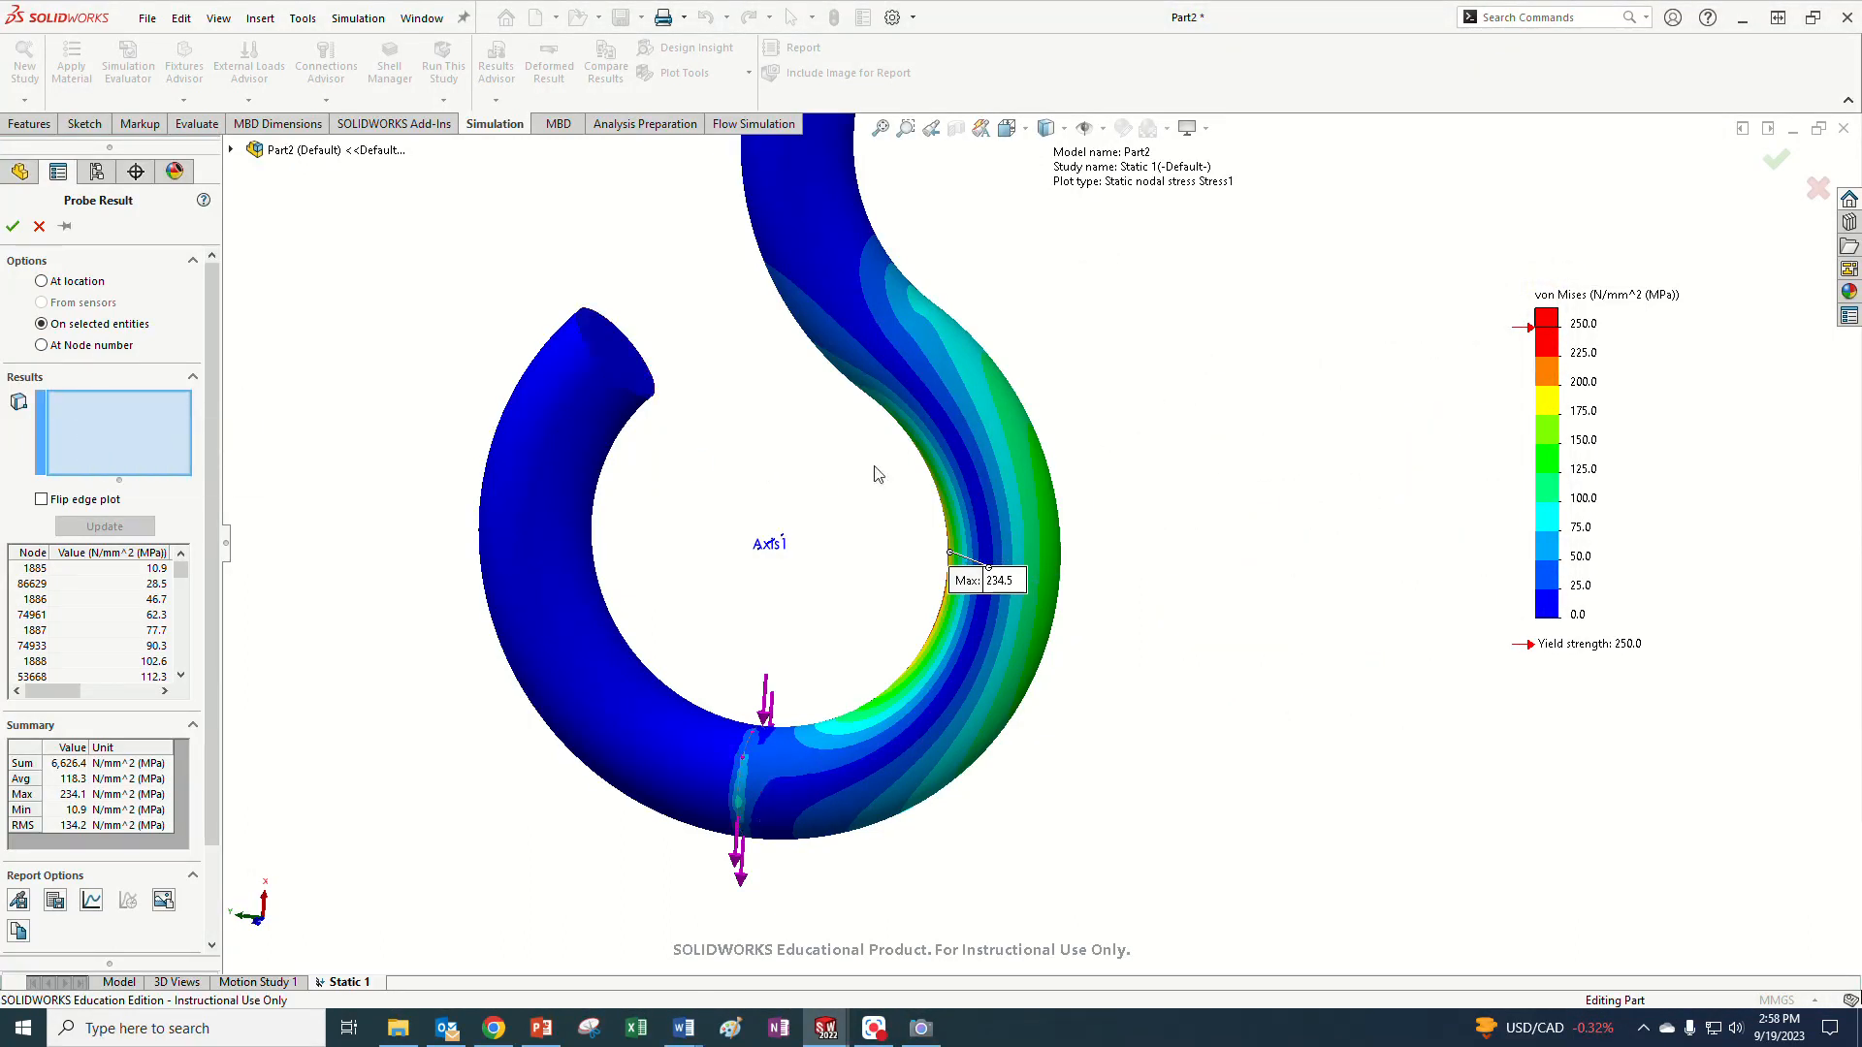
left_click(897, 357)
mouse_move(1214, 594)
middle_mouse_down()
mouse_move(1192, 569)
mouse_move(1203, 609)
middle_mouse_up()
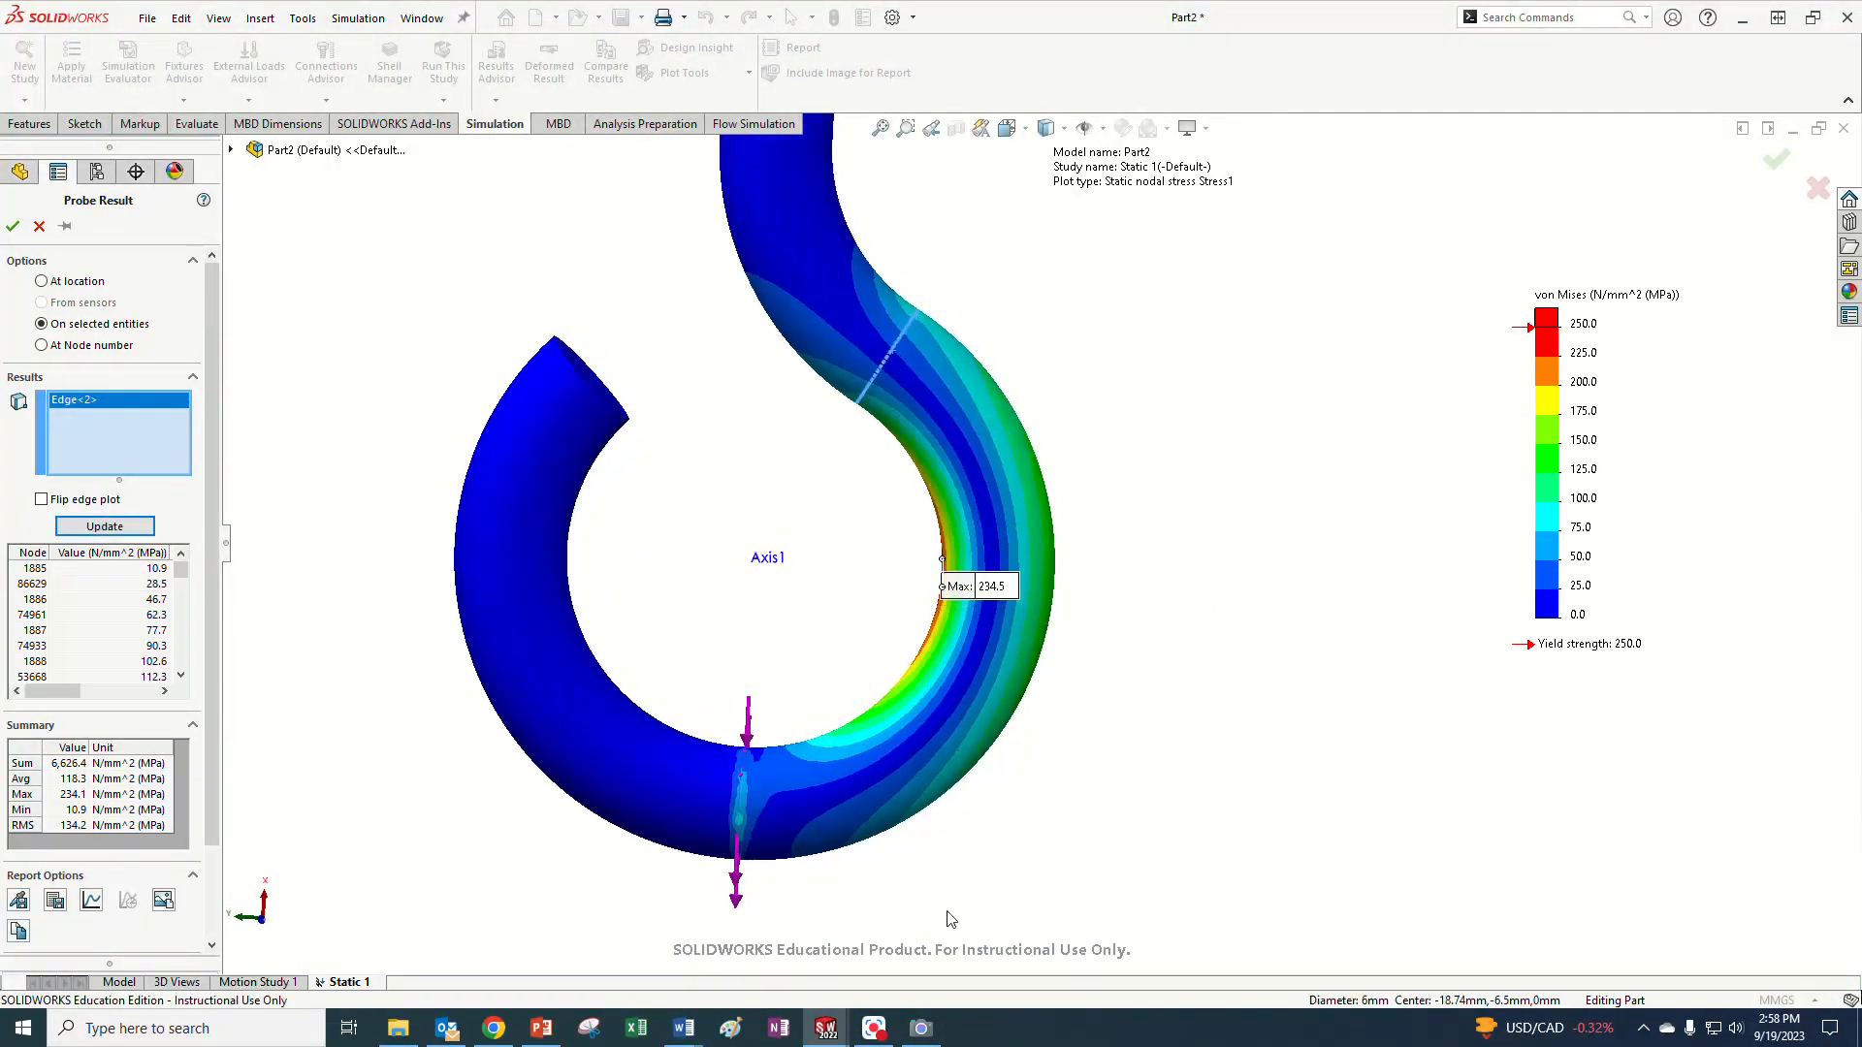
left_click(541, 1028)
left_click(1109, 733)
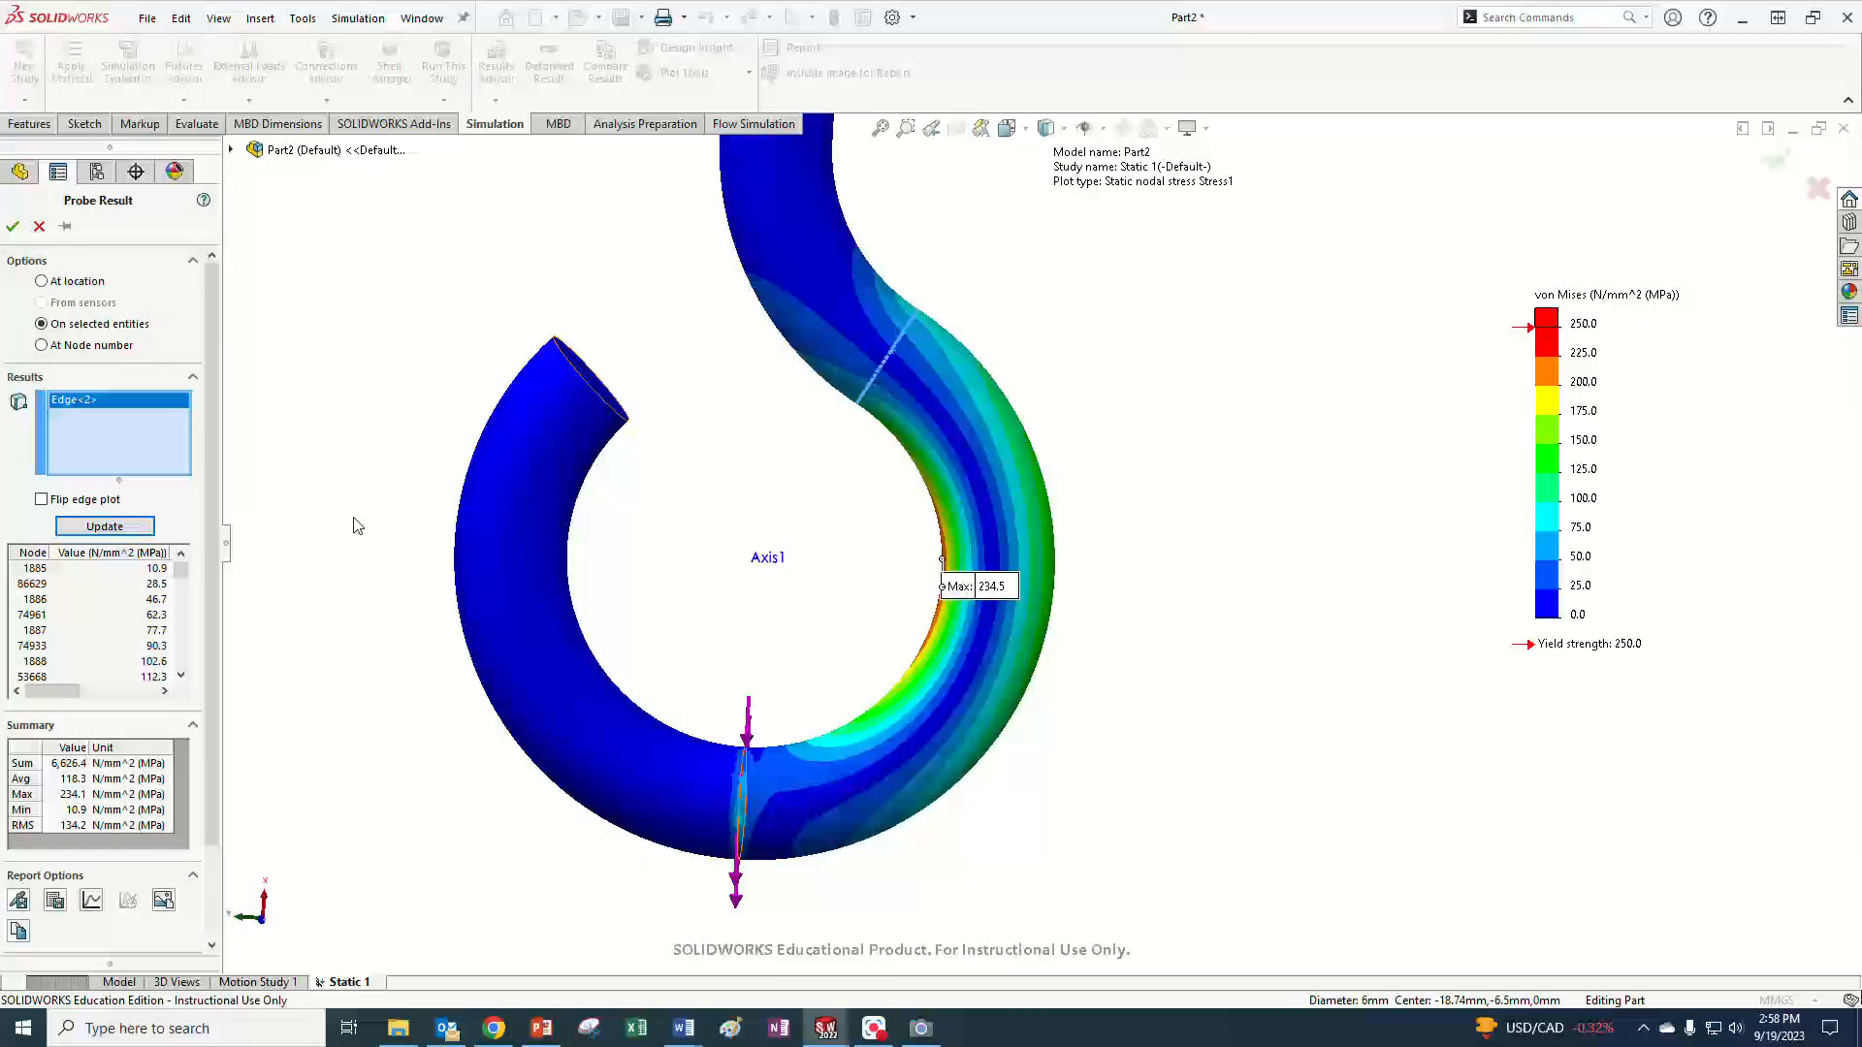
left_click(105, 526)
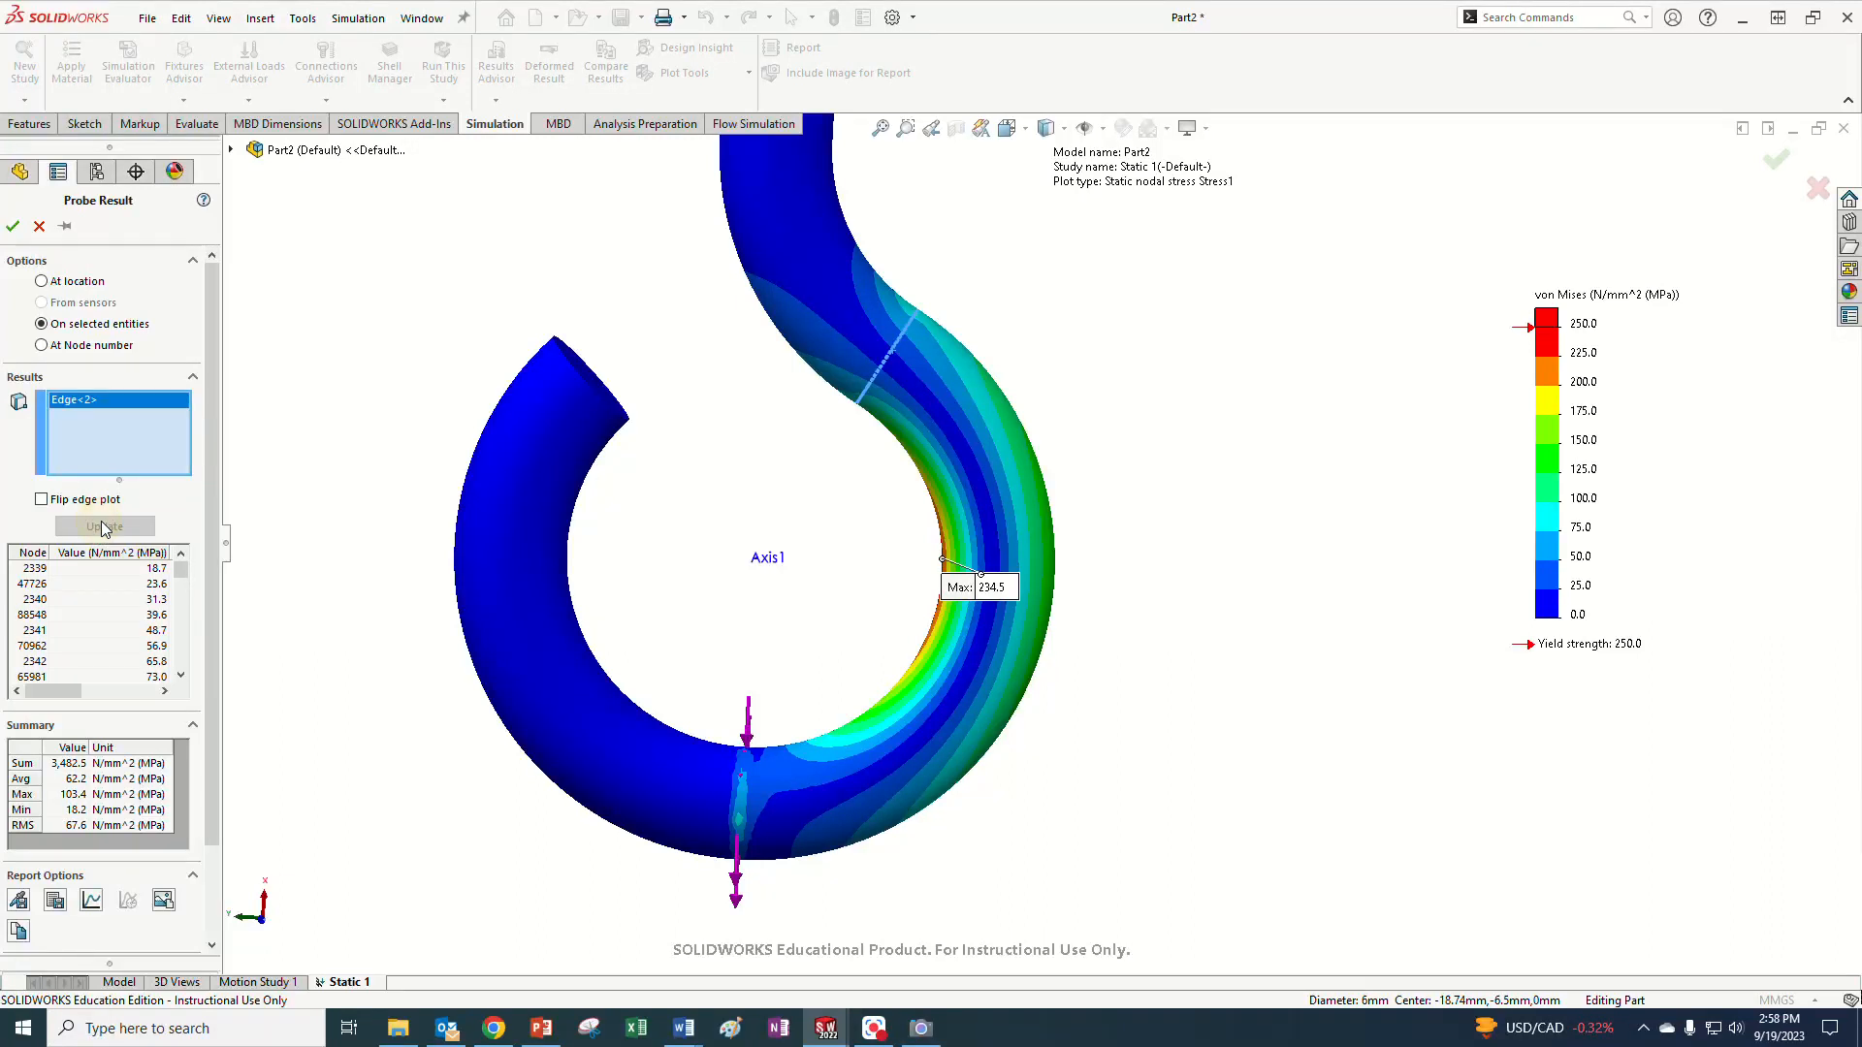
left_click(91, 900)
left_click_drag(312, 15, 1442, 356)
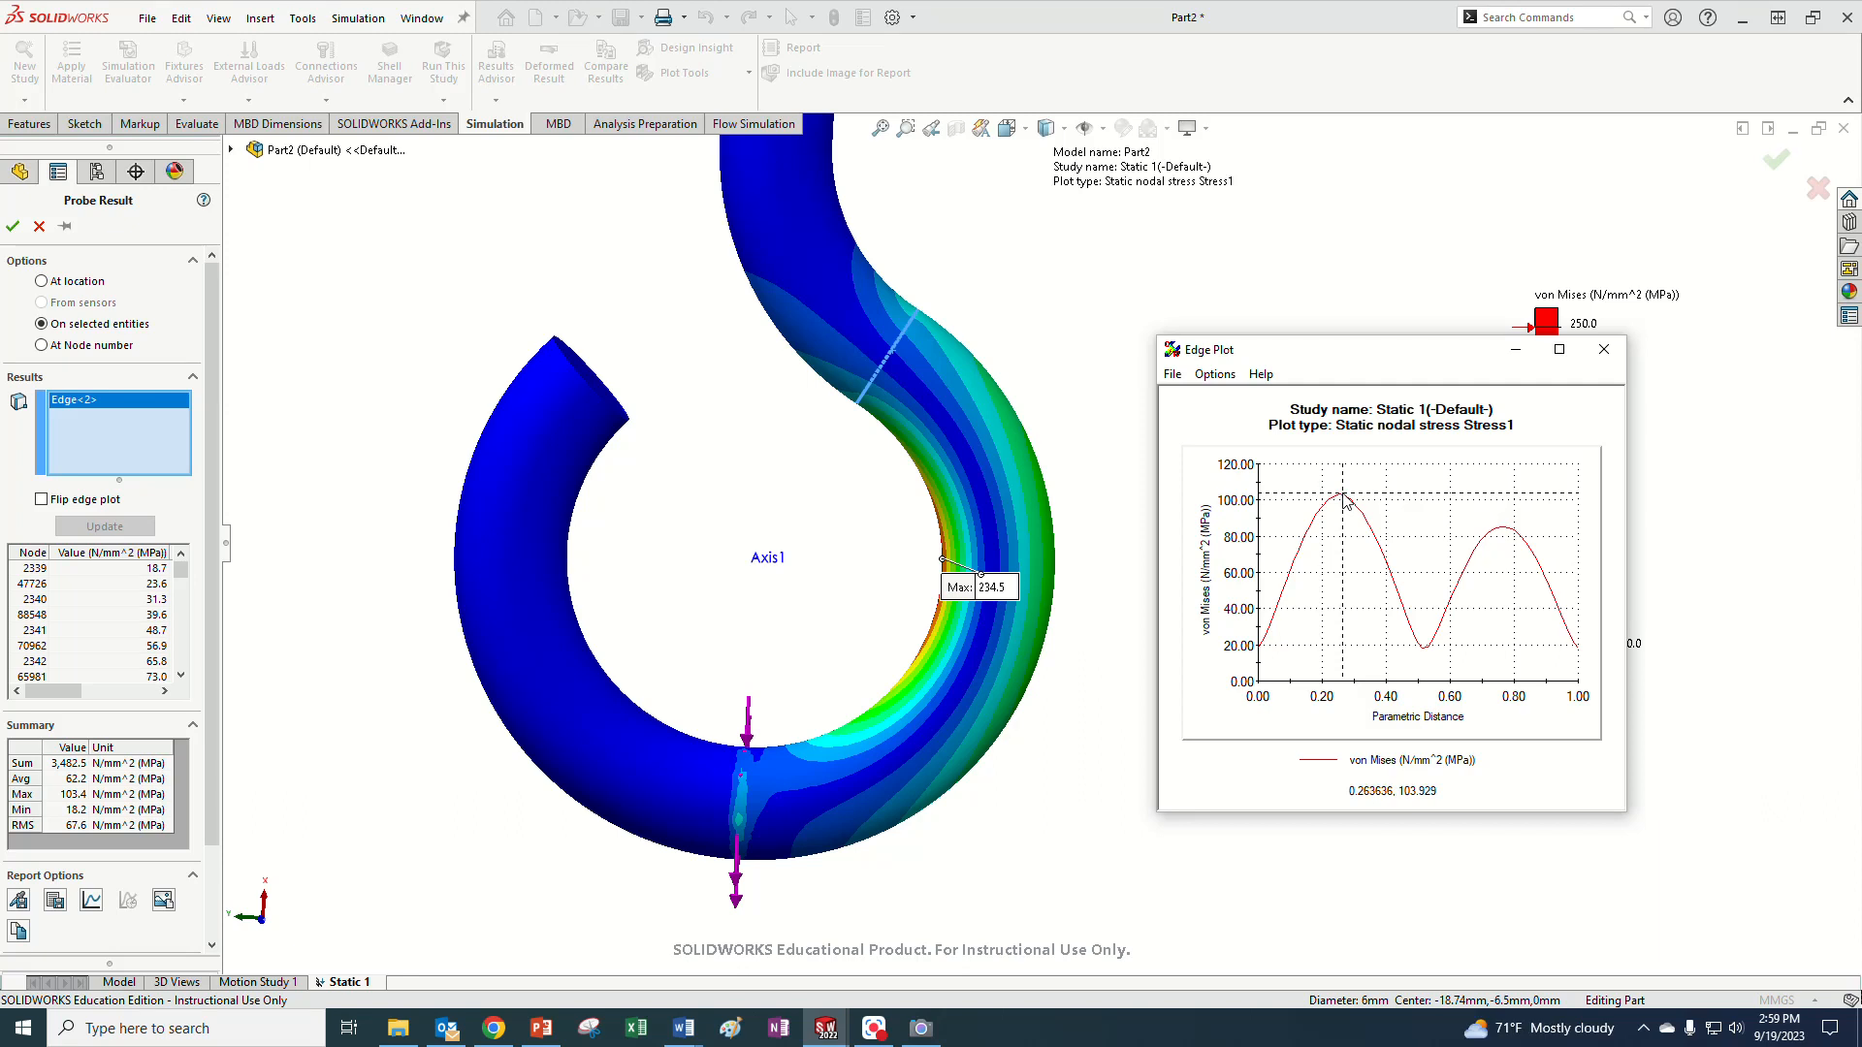
- Compare the edge plot in SOLIDWORKS with the handwritten inner and outer surface stresses shown in the Camera app
left_click(920, 1028)
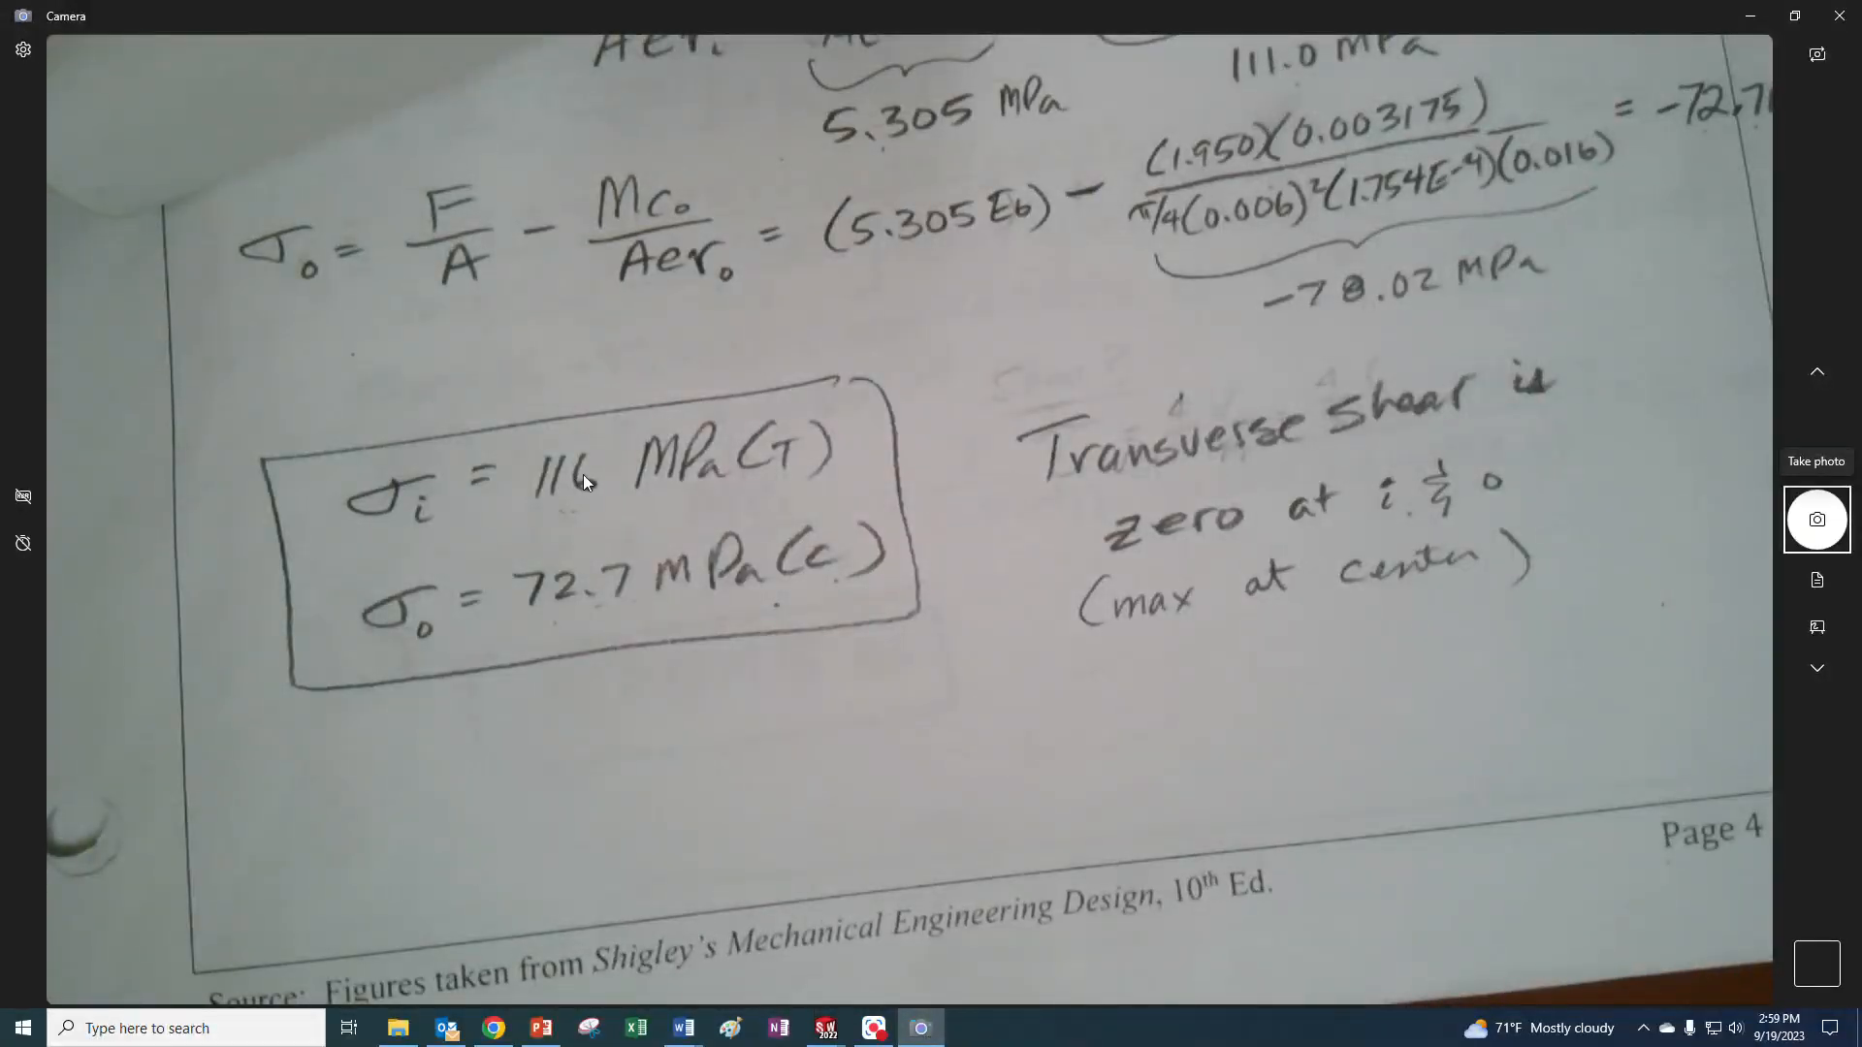
left_click(937, 1028)
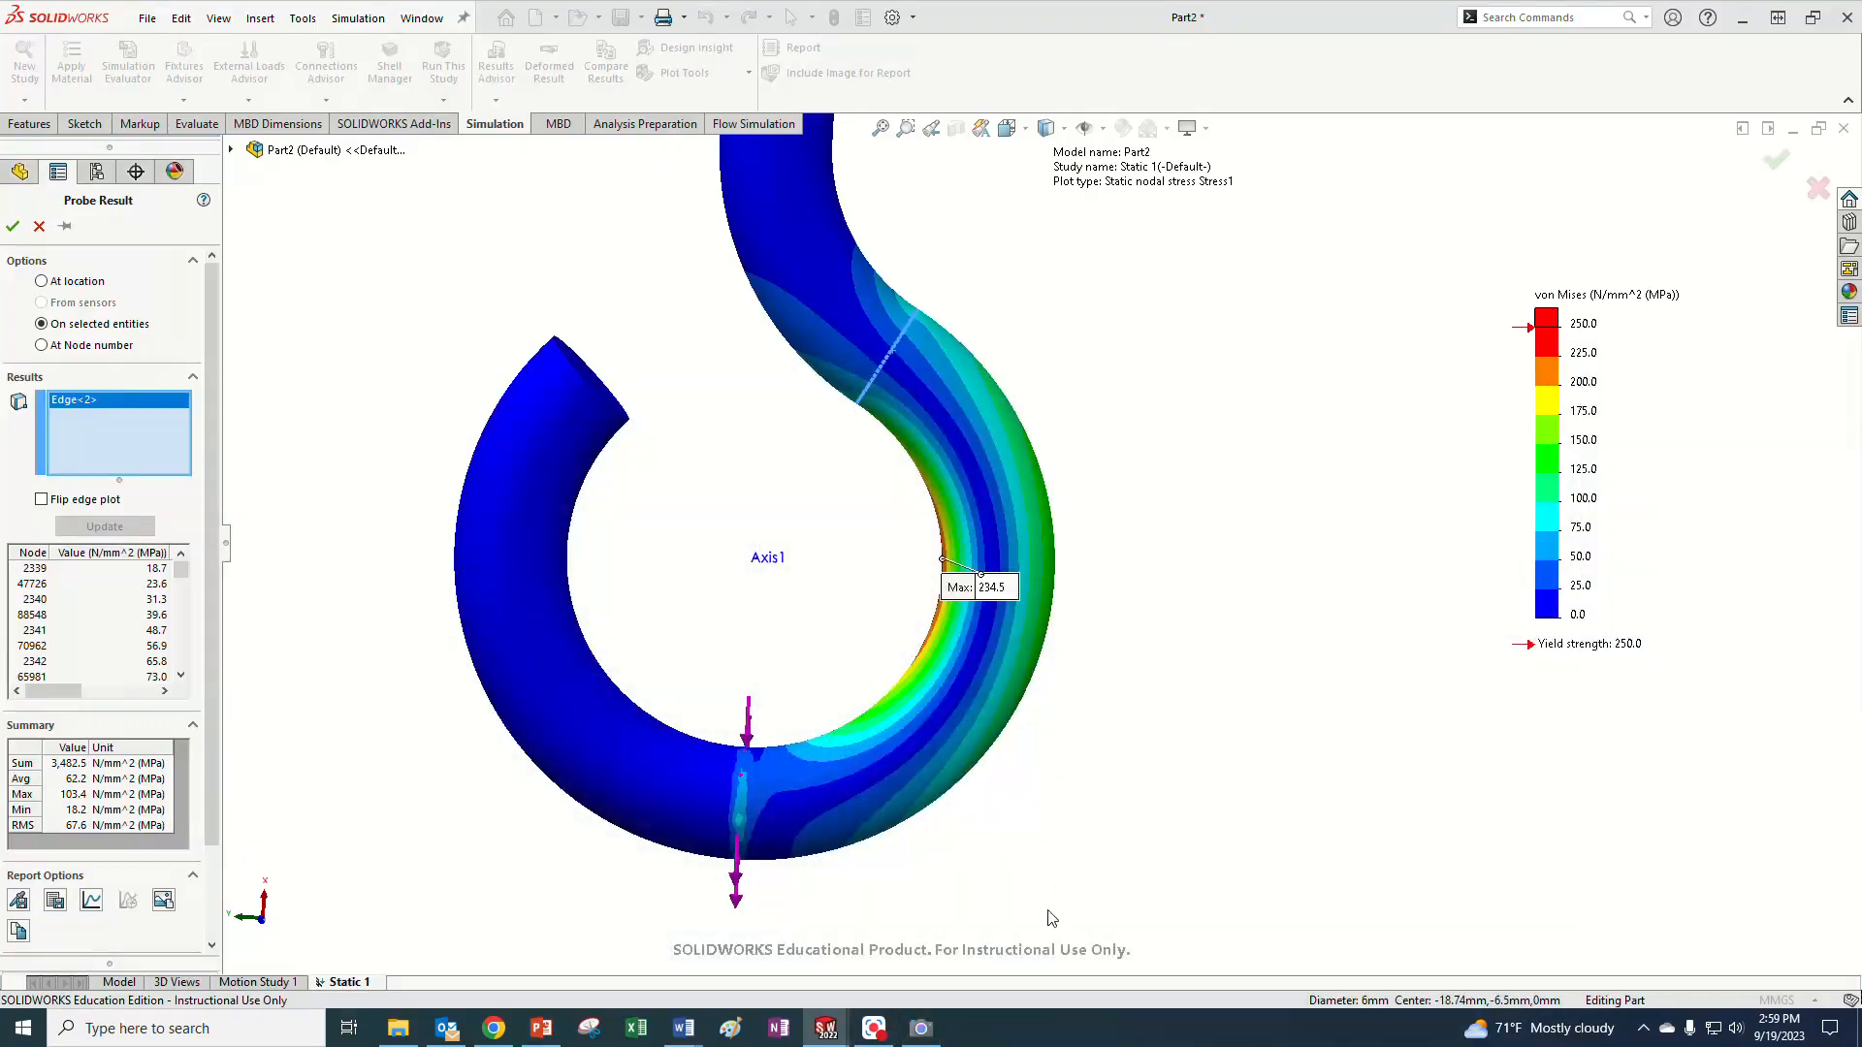
mouse_move(825, 1028)
left_click(1034, 967)
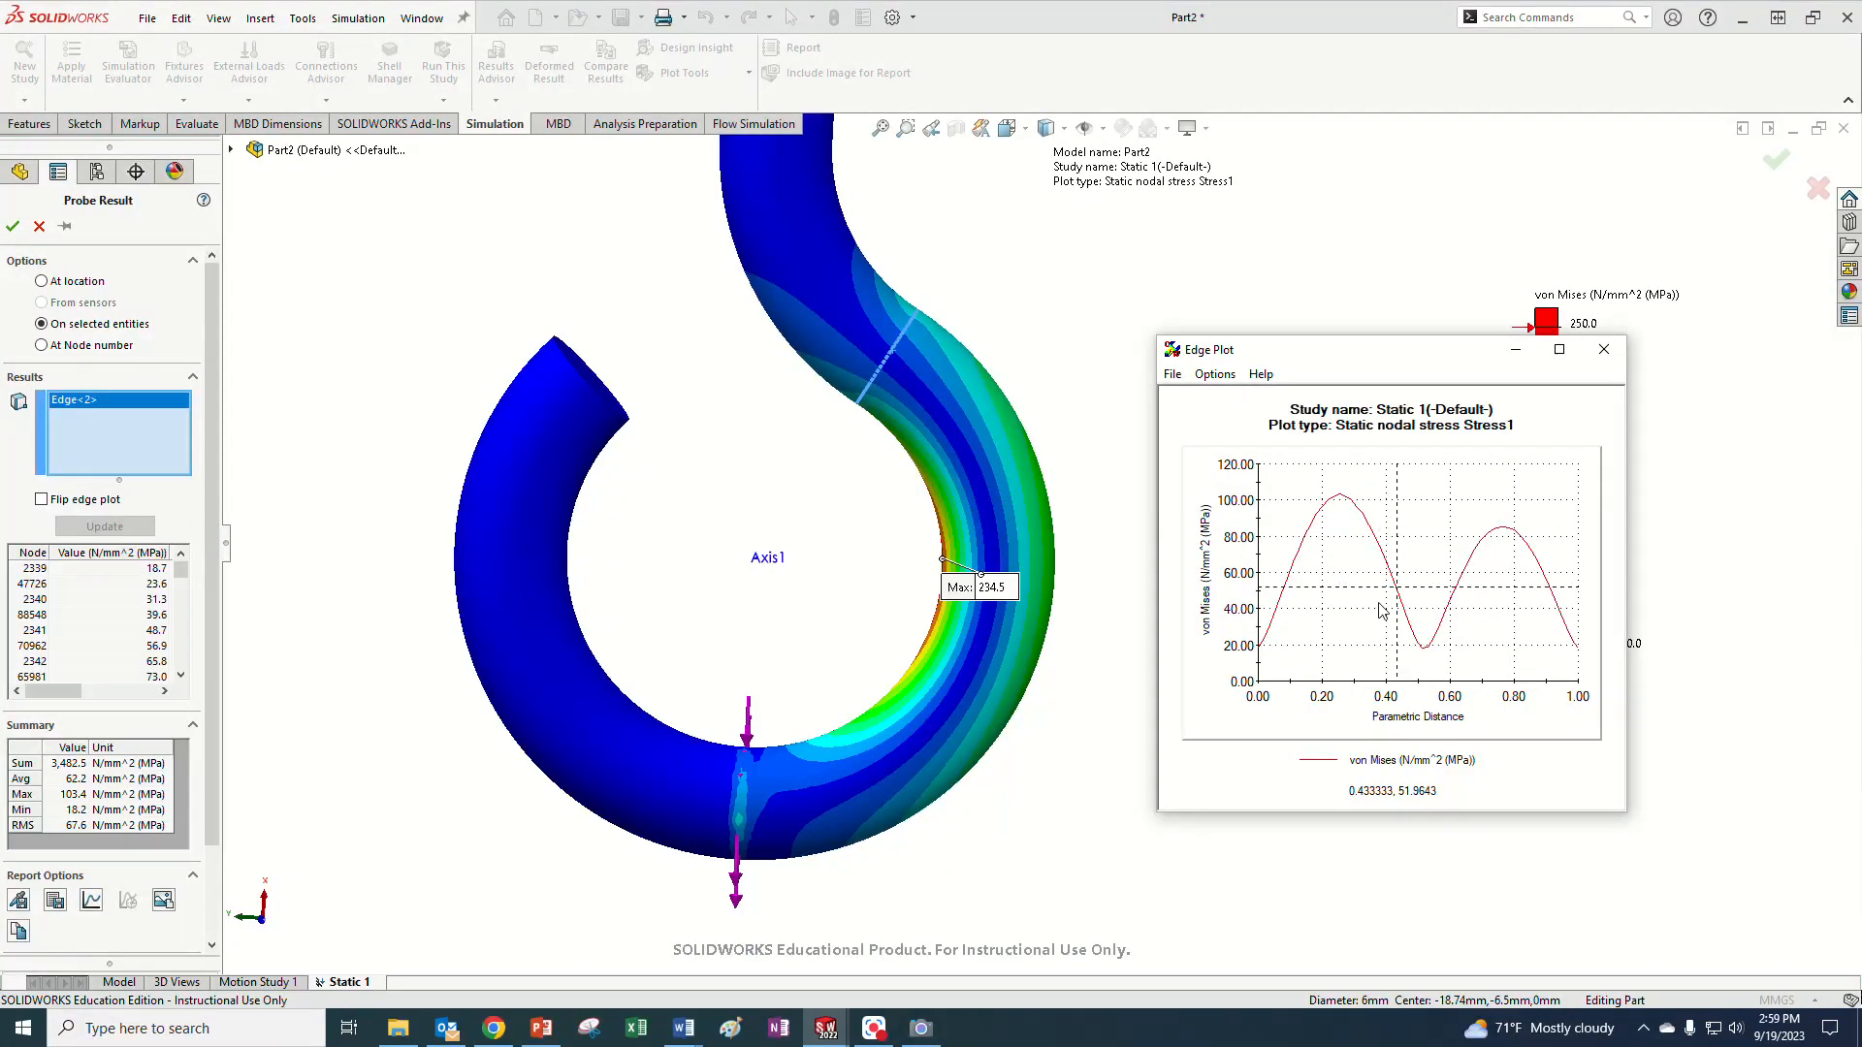
left_click(920, 1028)
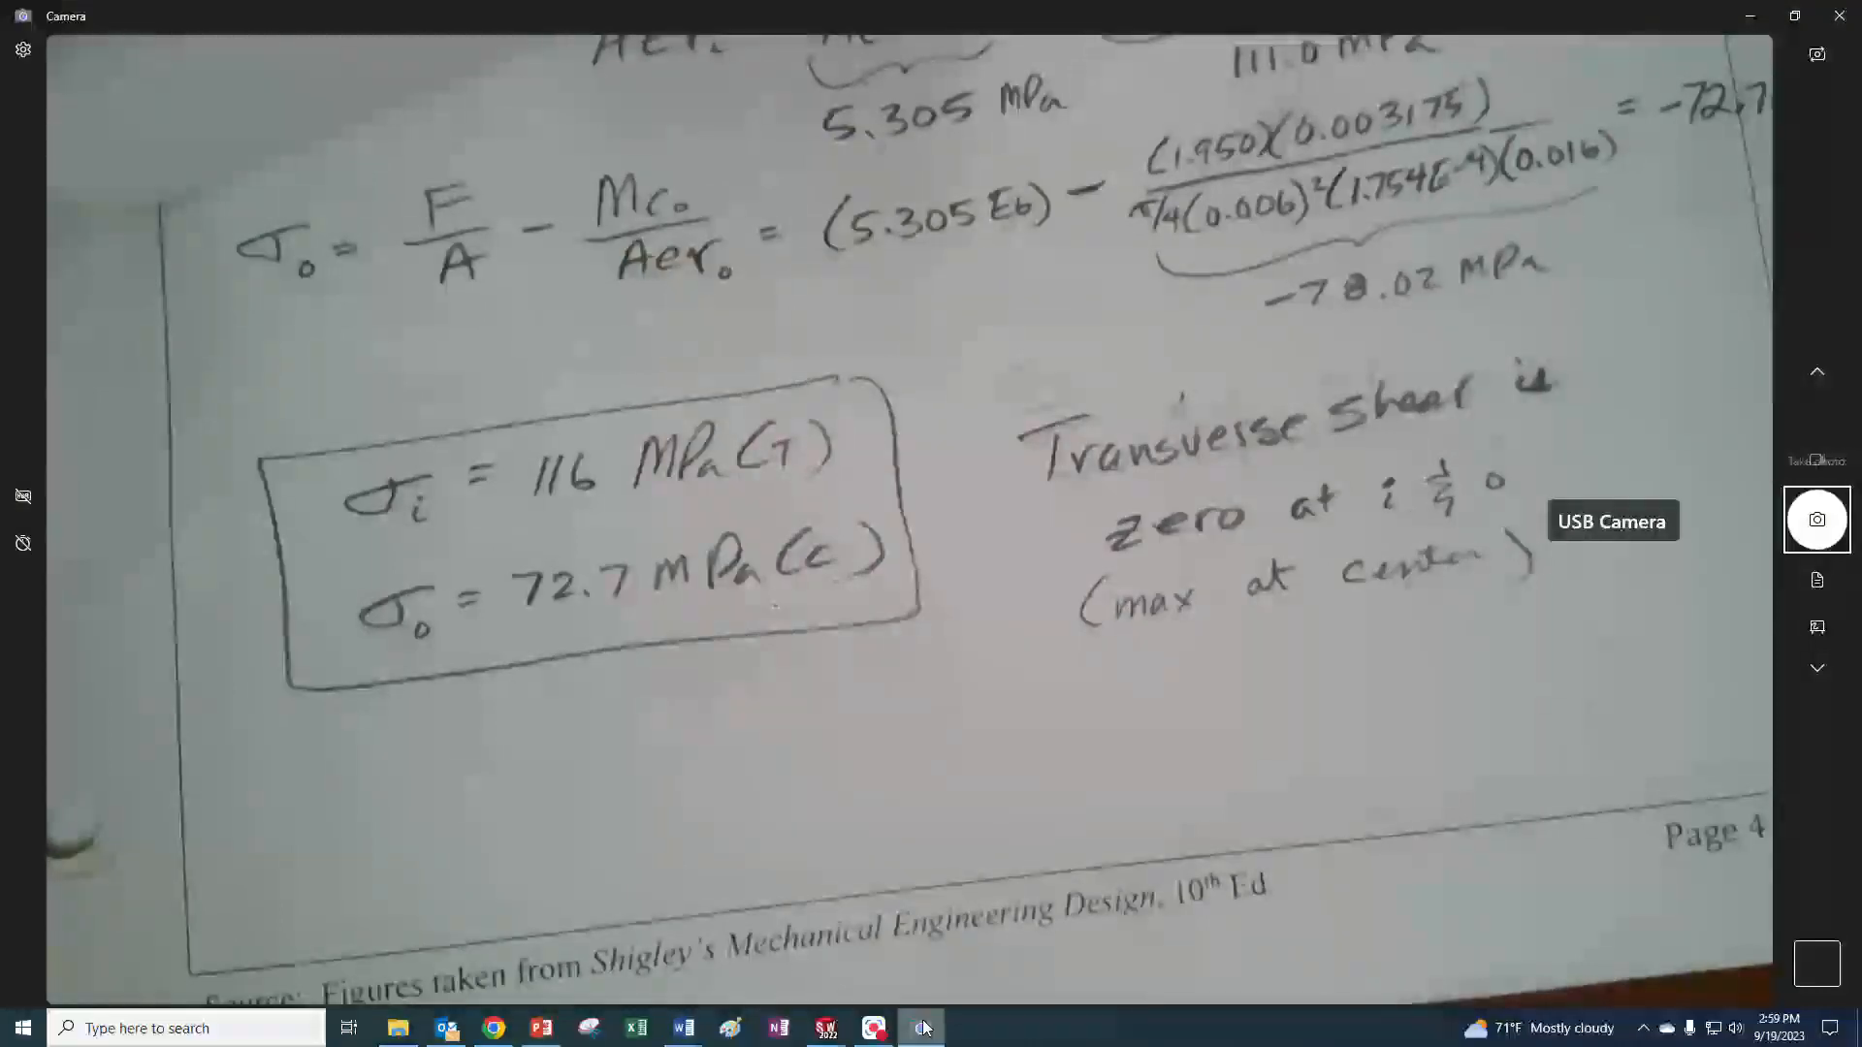
left_click(922, 1027)
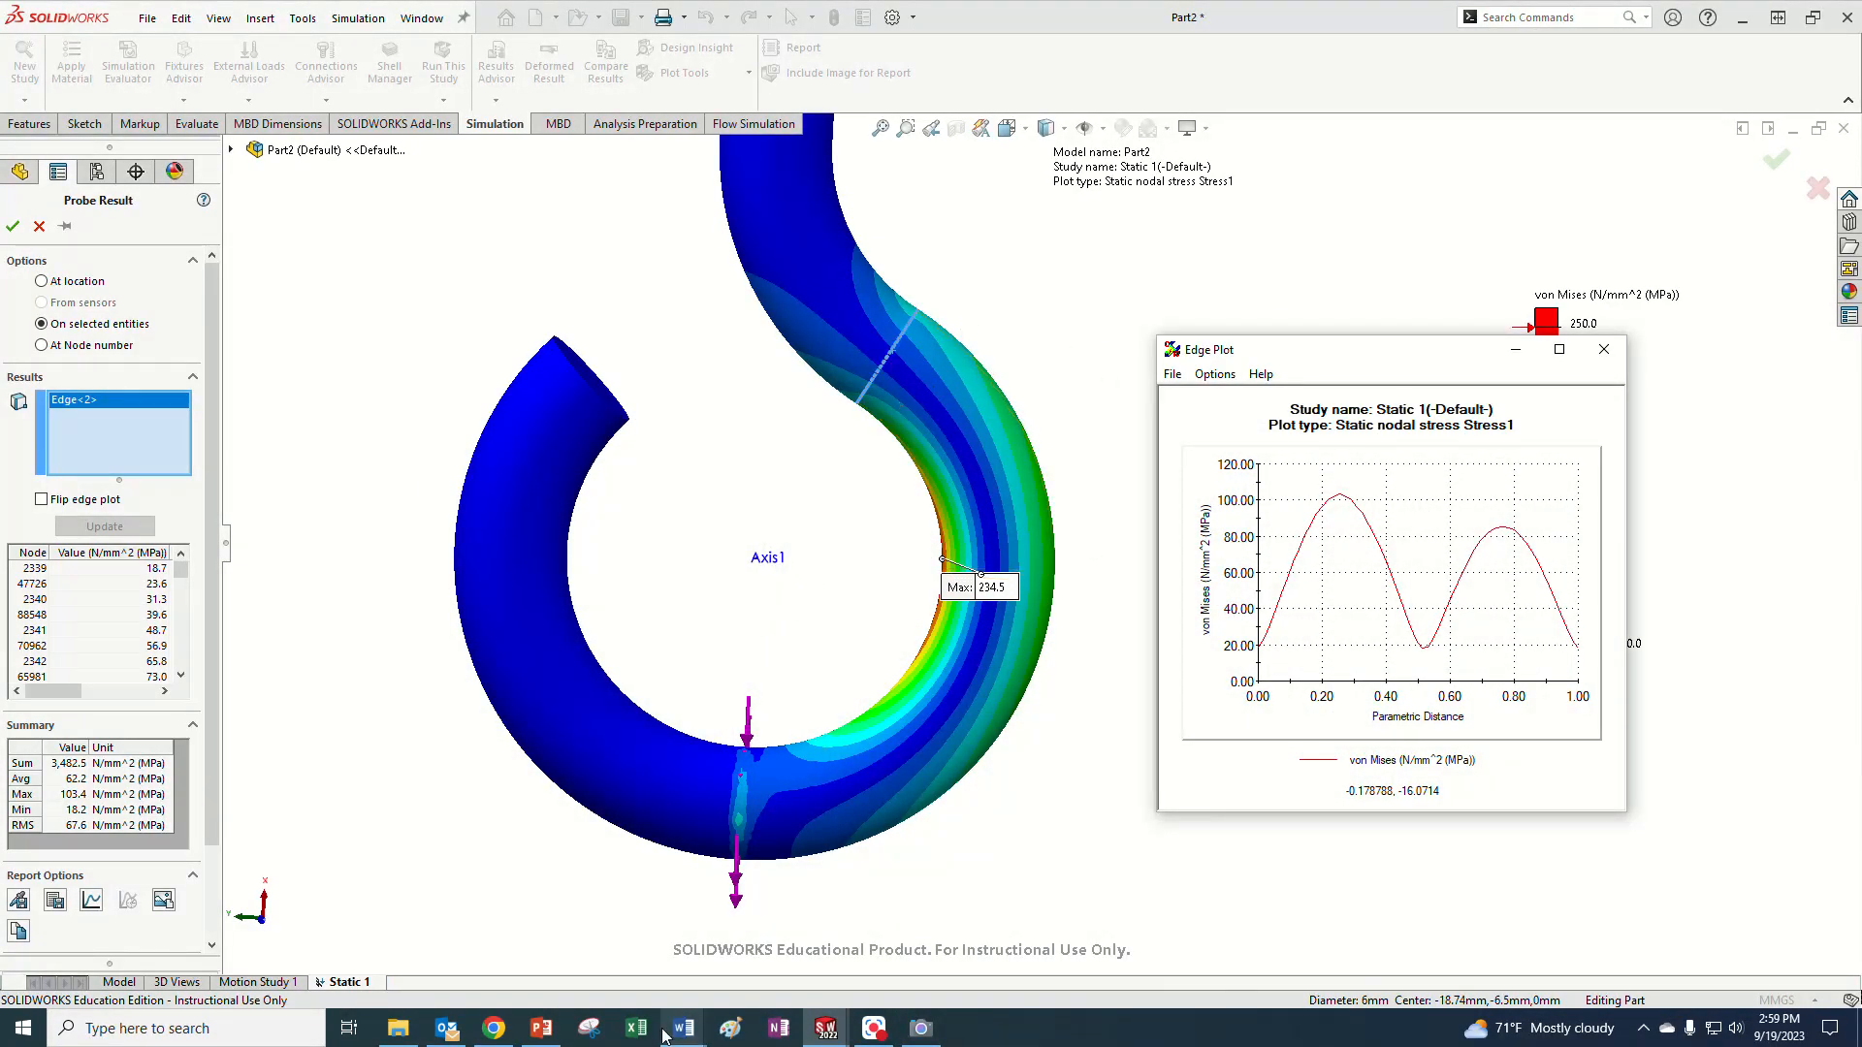
- Check the problem 3-122 slide in PowerPoint and the hand calculations in Camera, and close the SOLIDWORKS edge plot and probe
left_click(539, 1029)
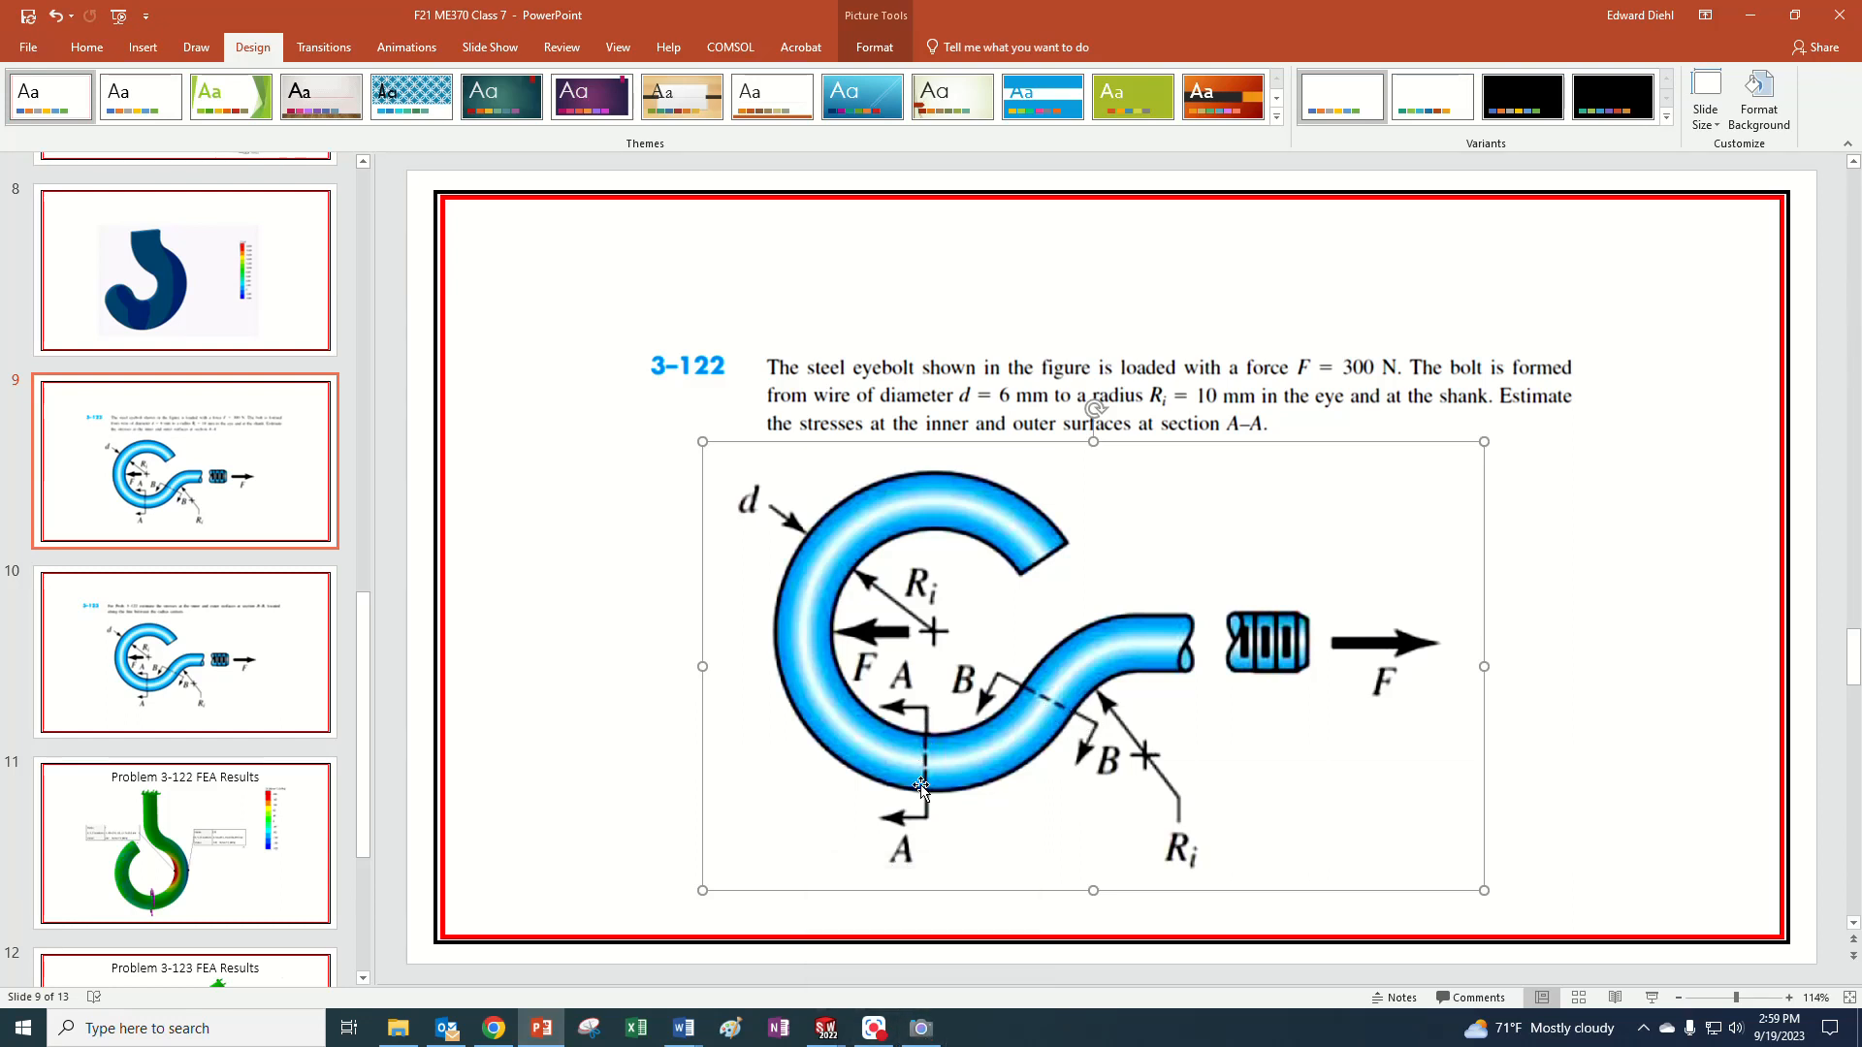
left_click(919, 1028)
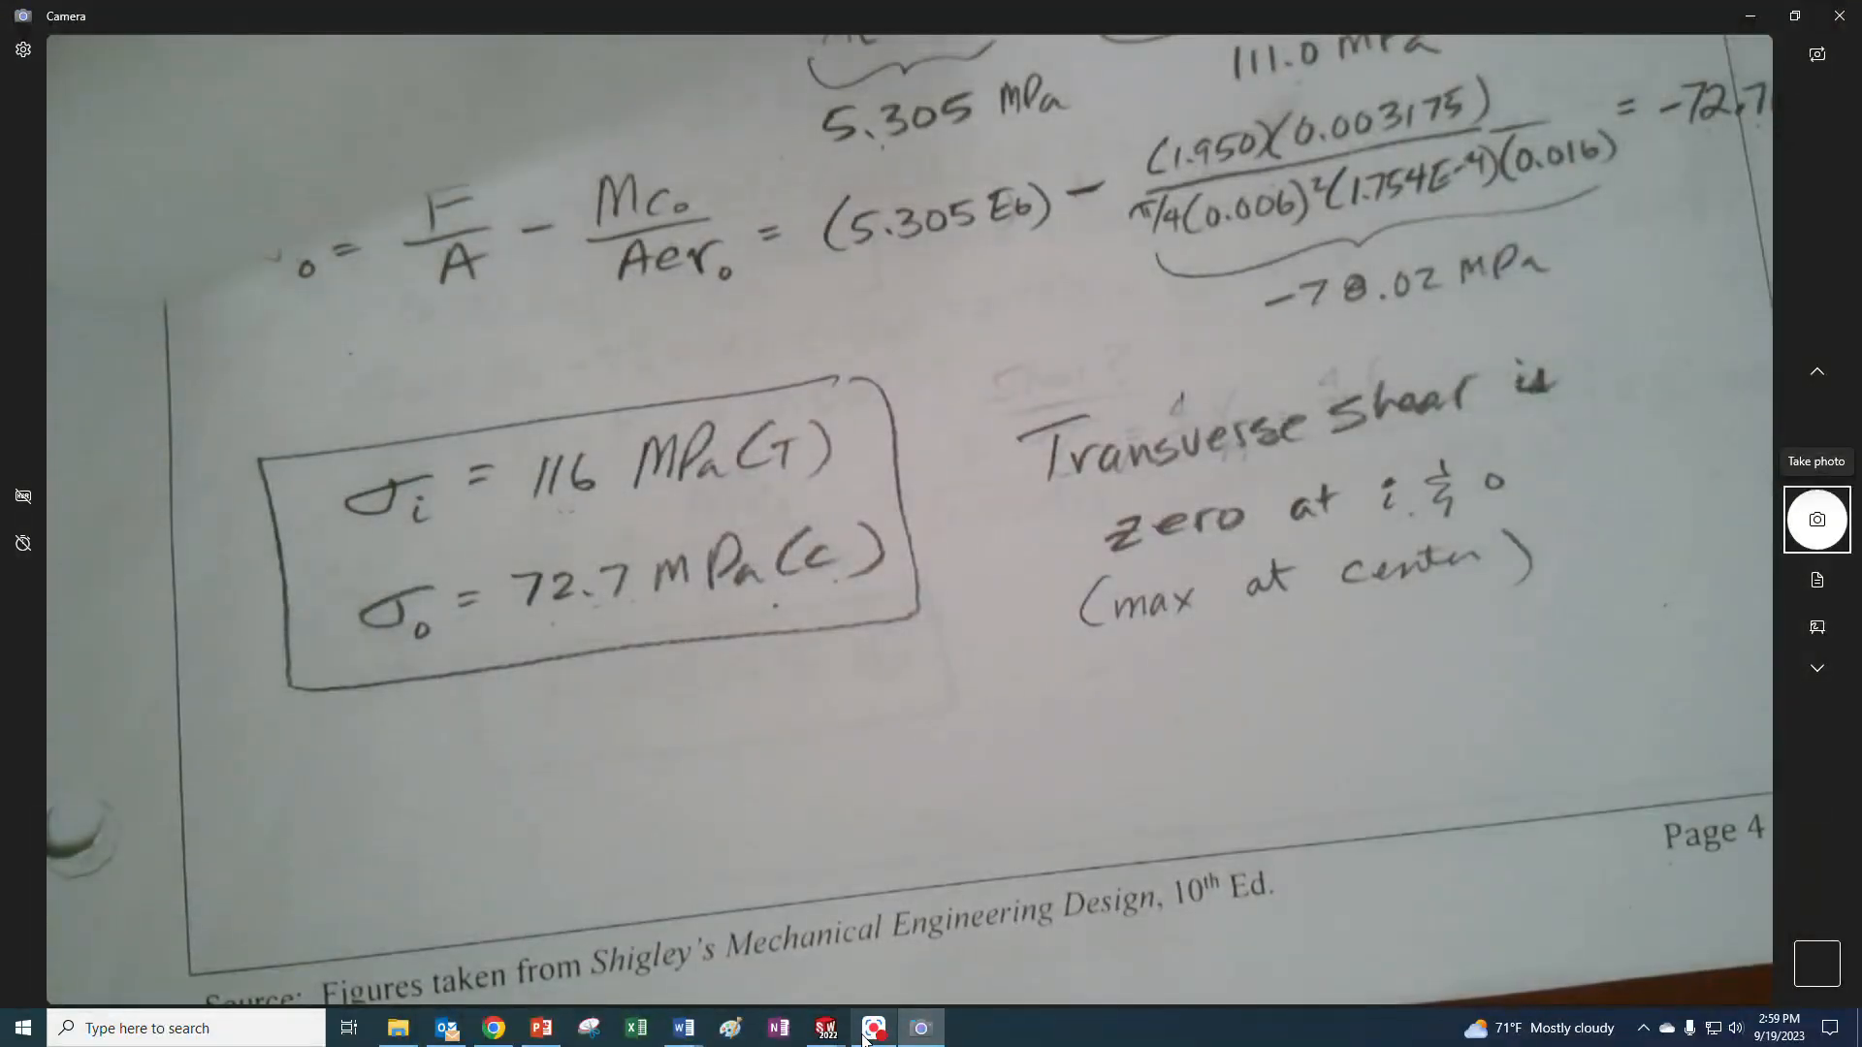
mouse_move(834, 1031)
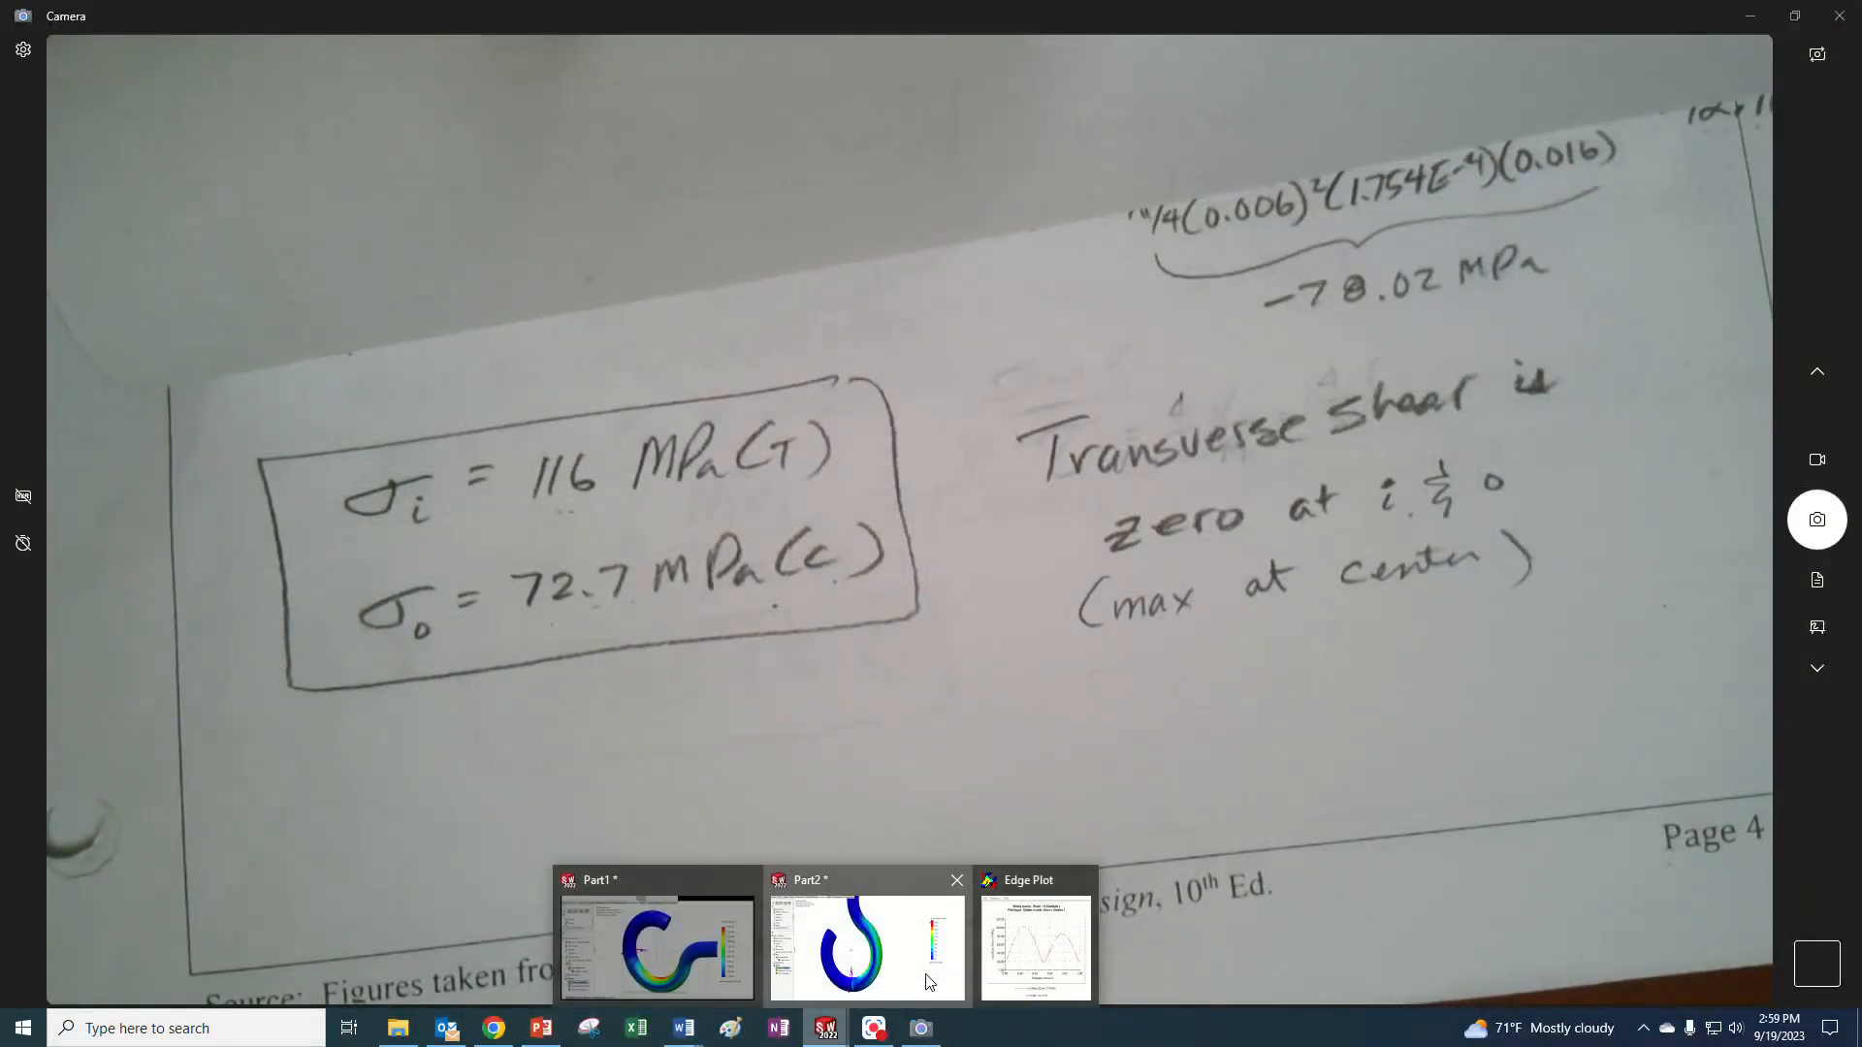
left_click(868, 946)
left_click(998, 935)
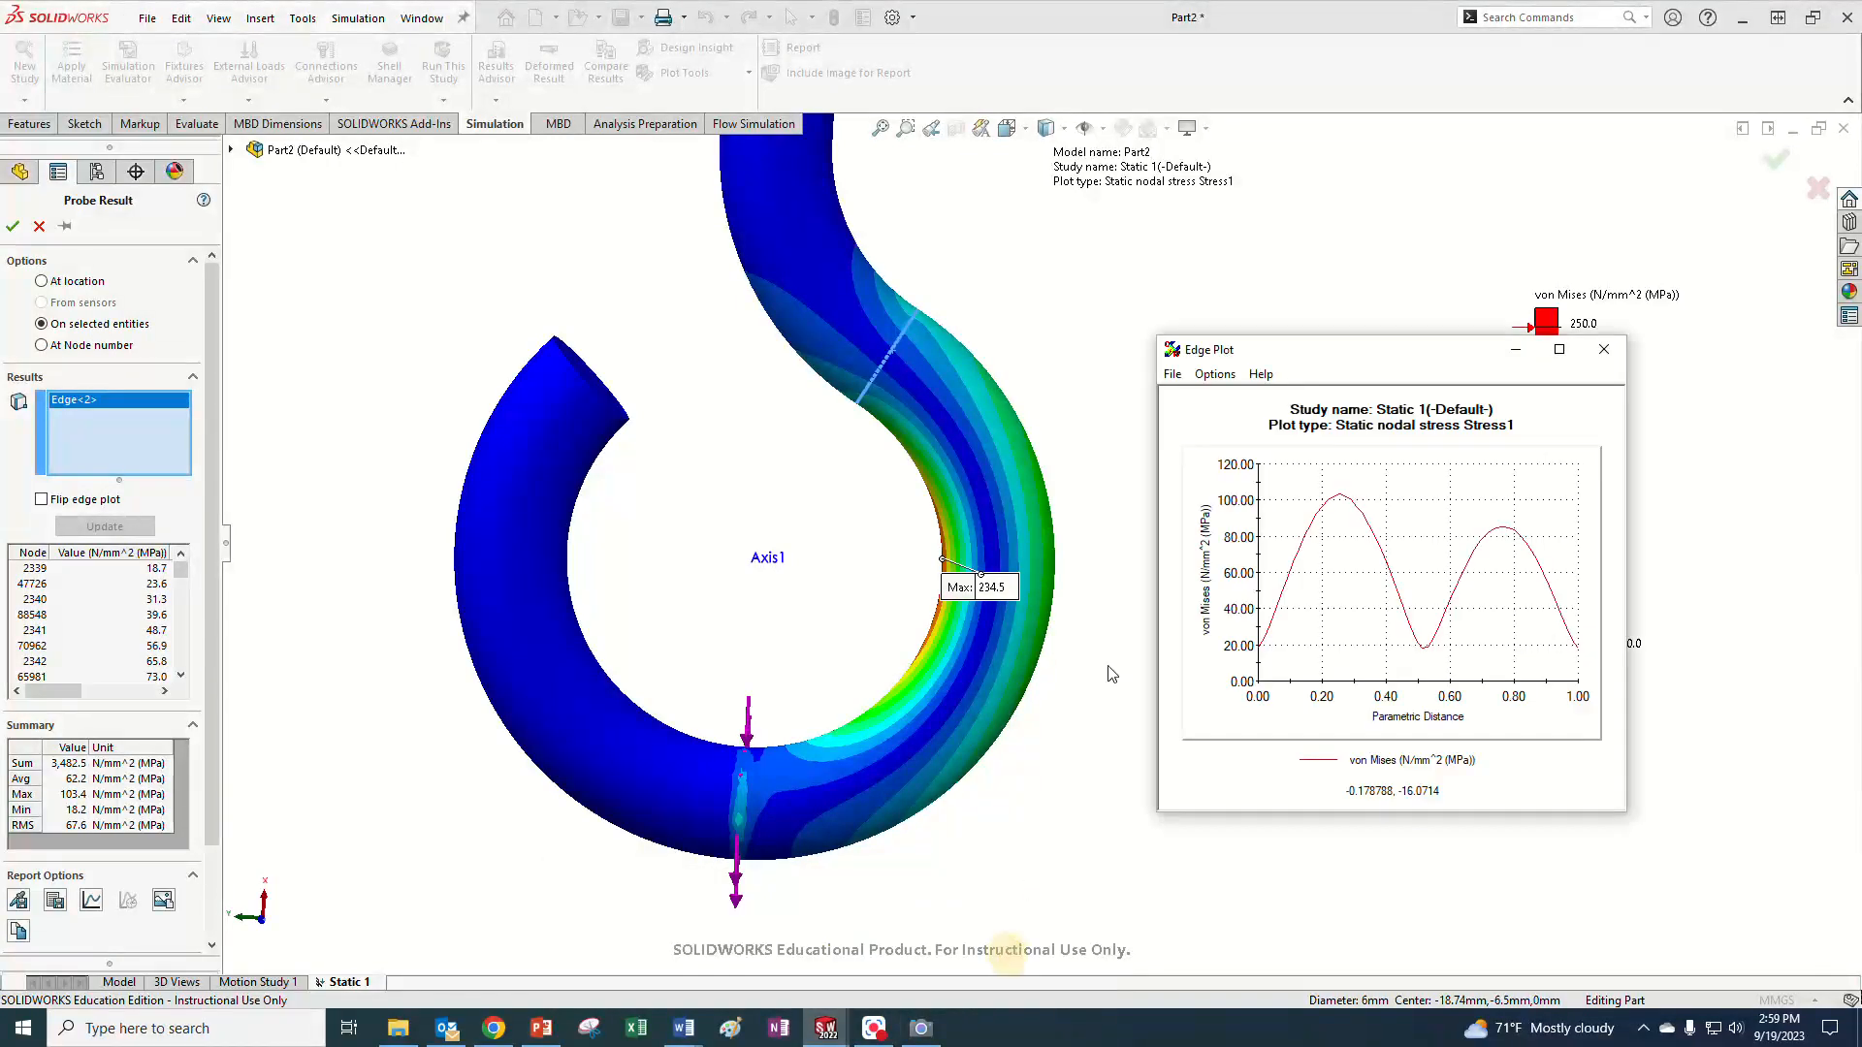
left_click(1604, 351)
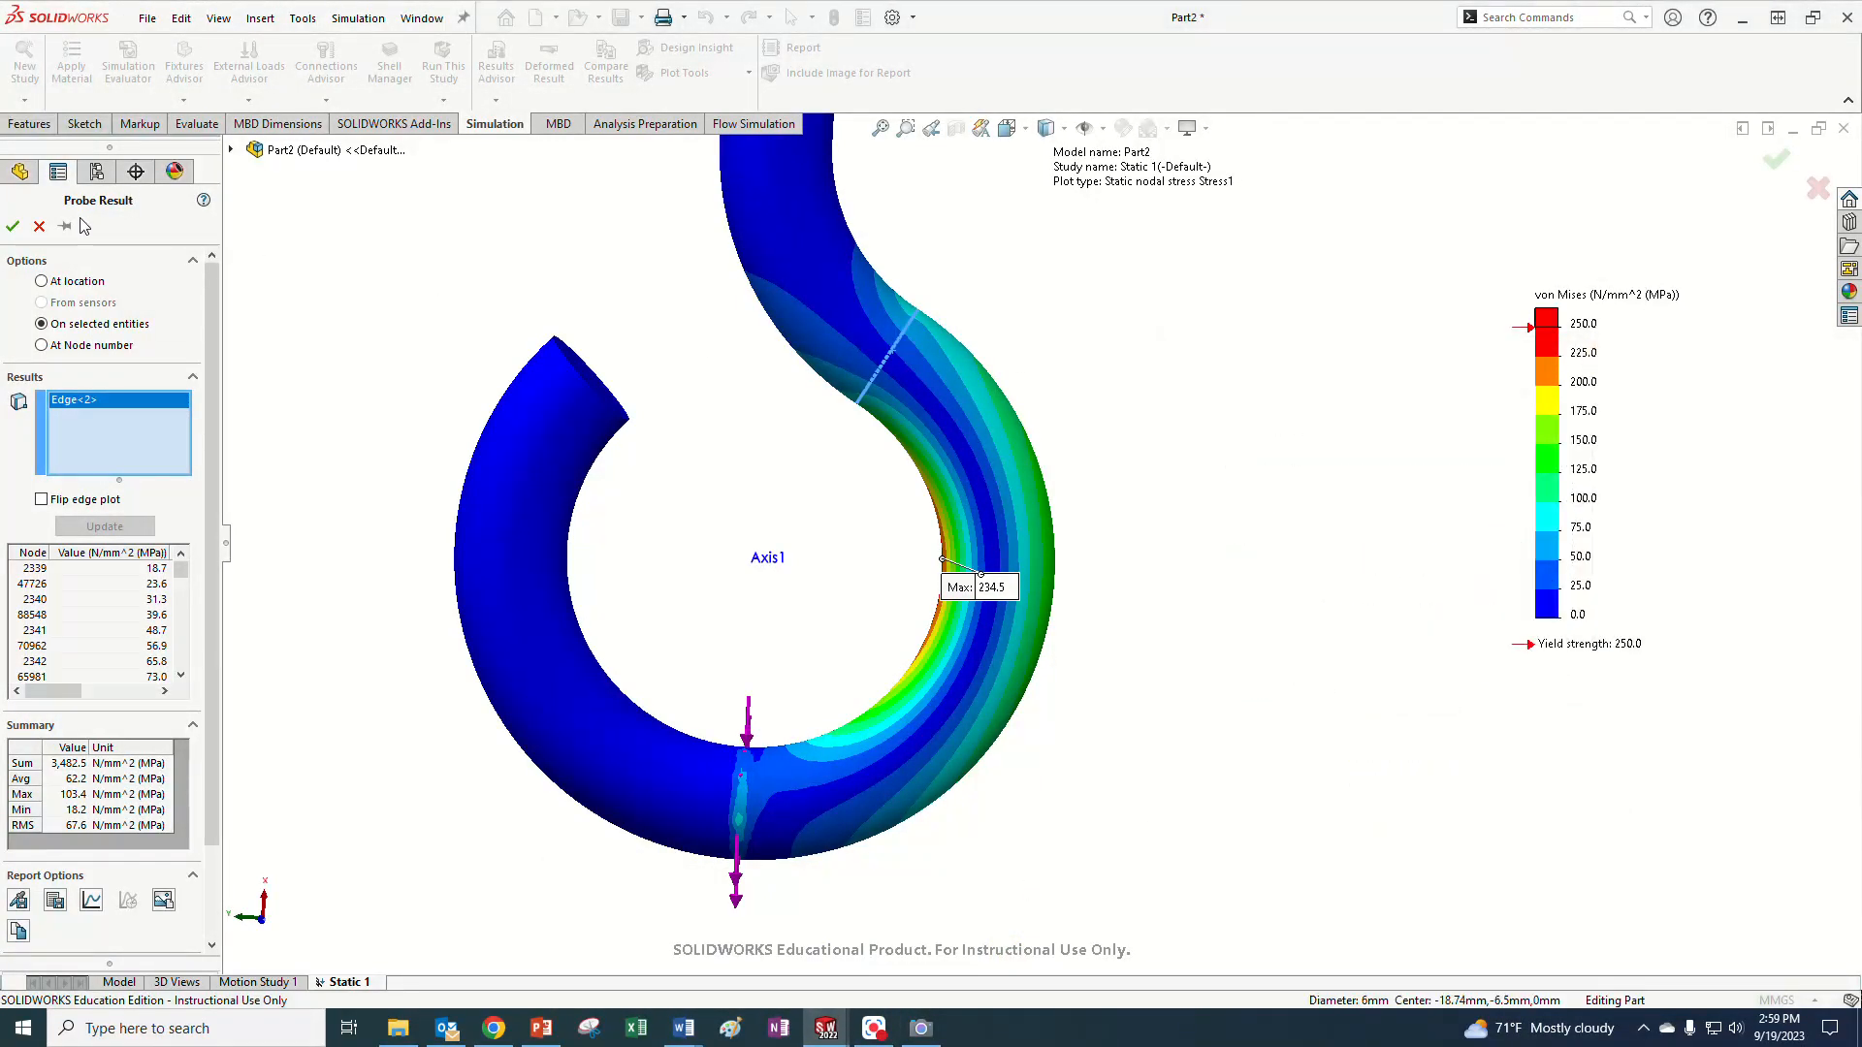
left_click(40, 226)
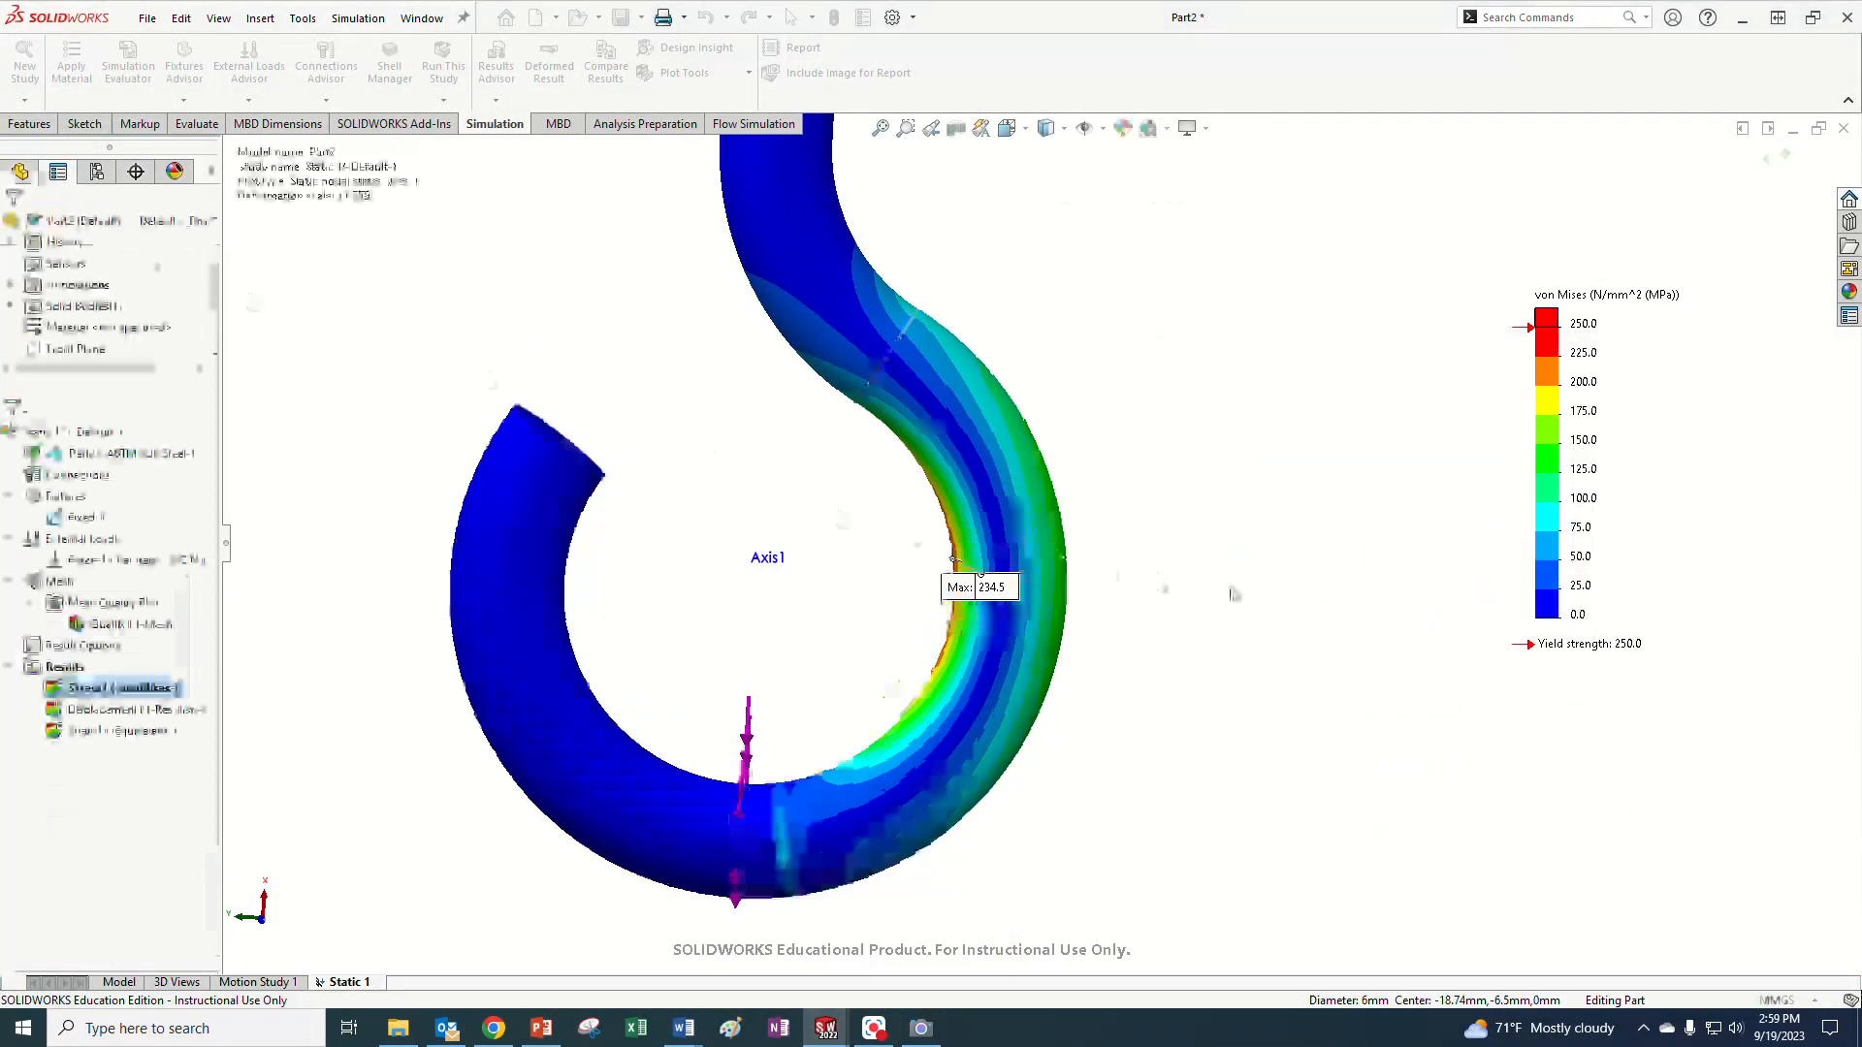
- Animate the Stress1 von Mises plot, stop the playback, and close the animation
right_click(87, 691)
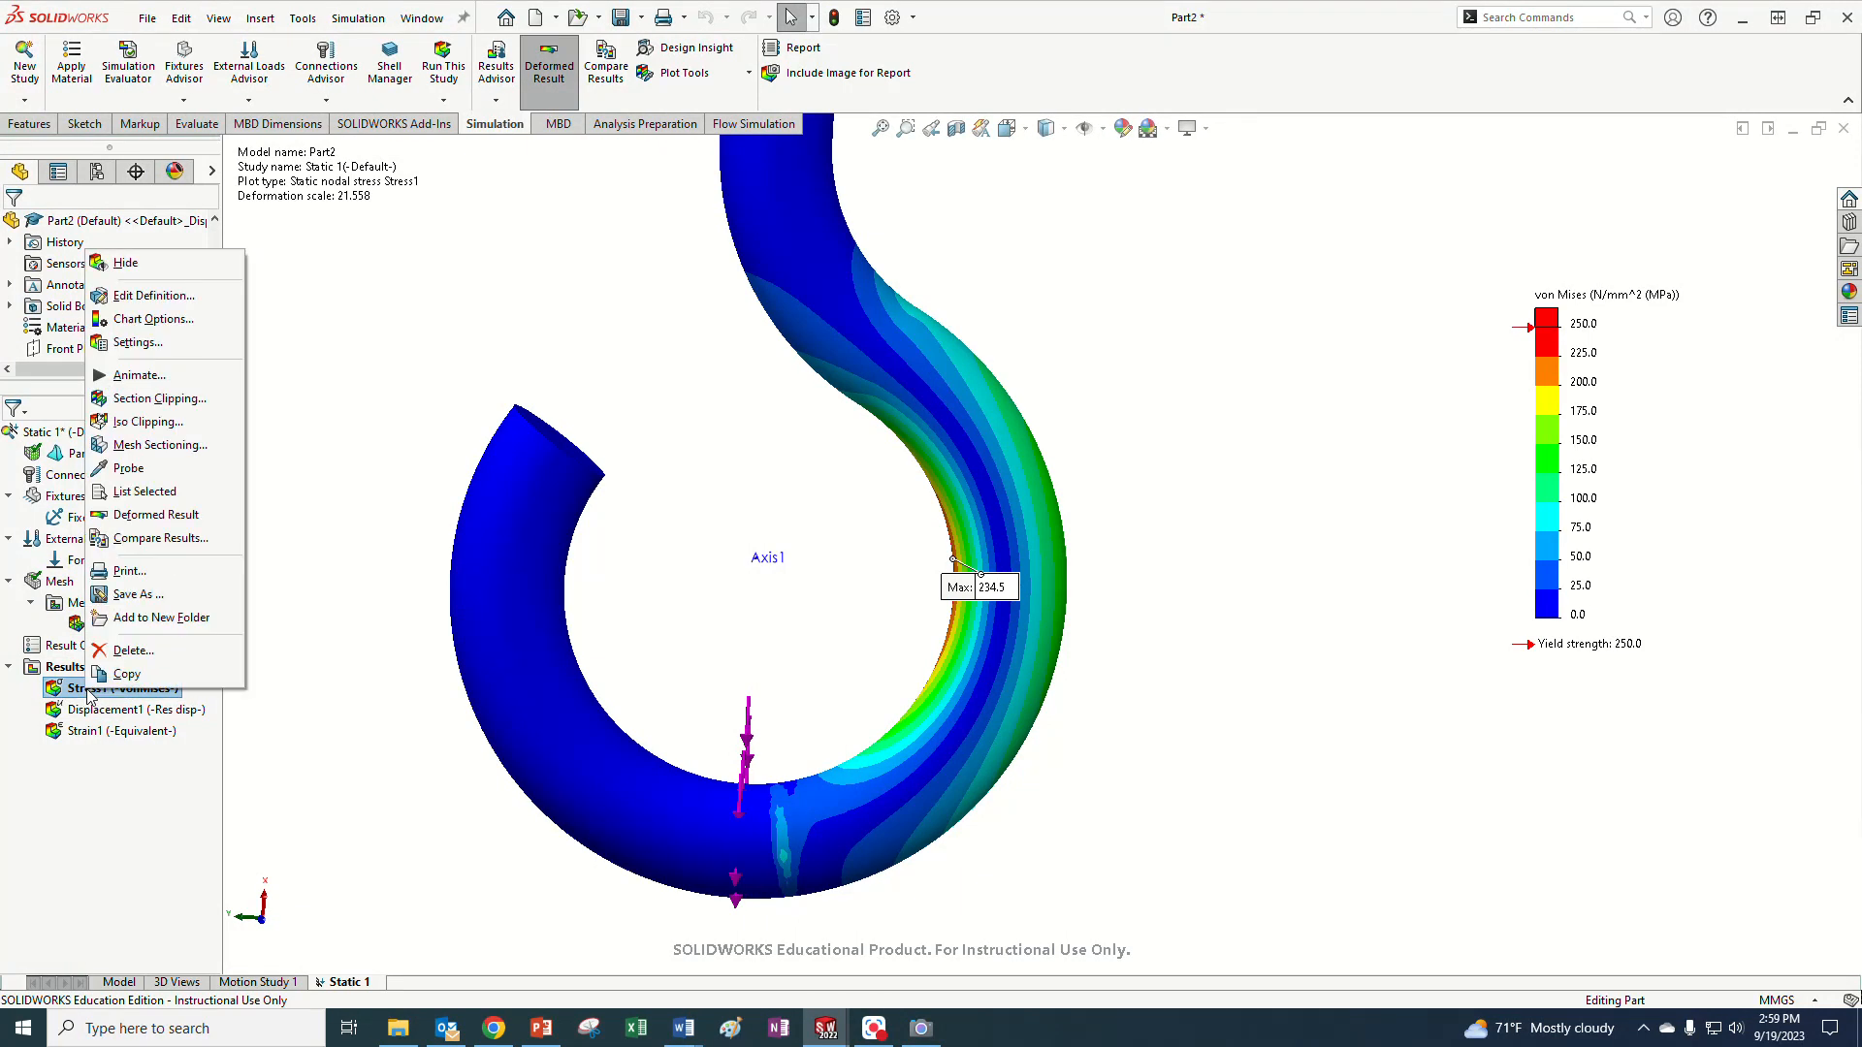
left_click(145, 377)
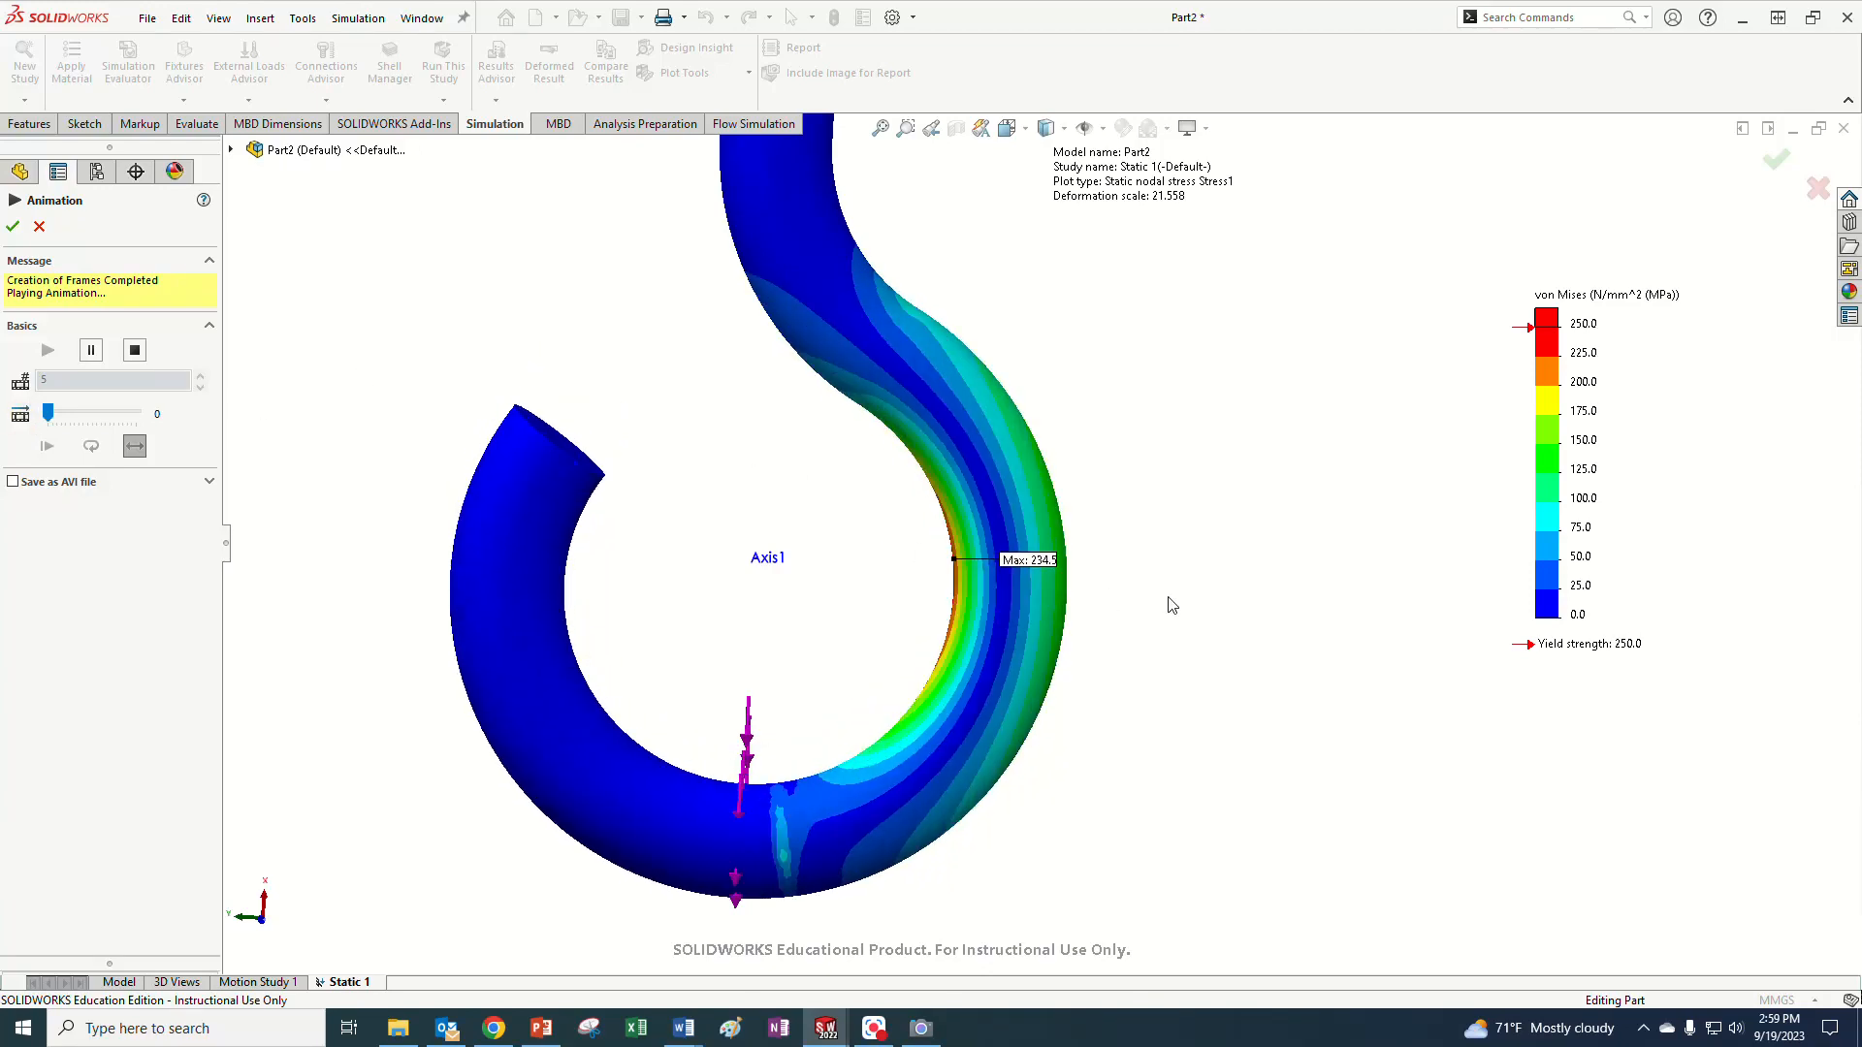
left_click(135, 349)
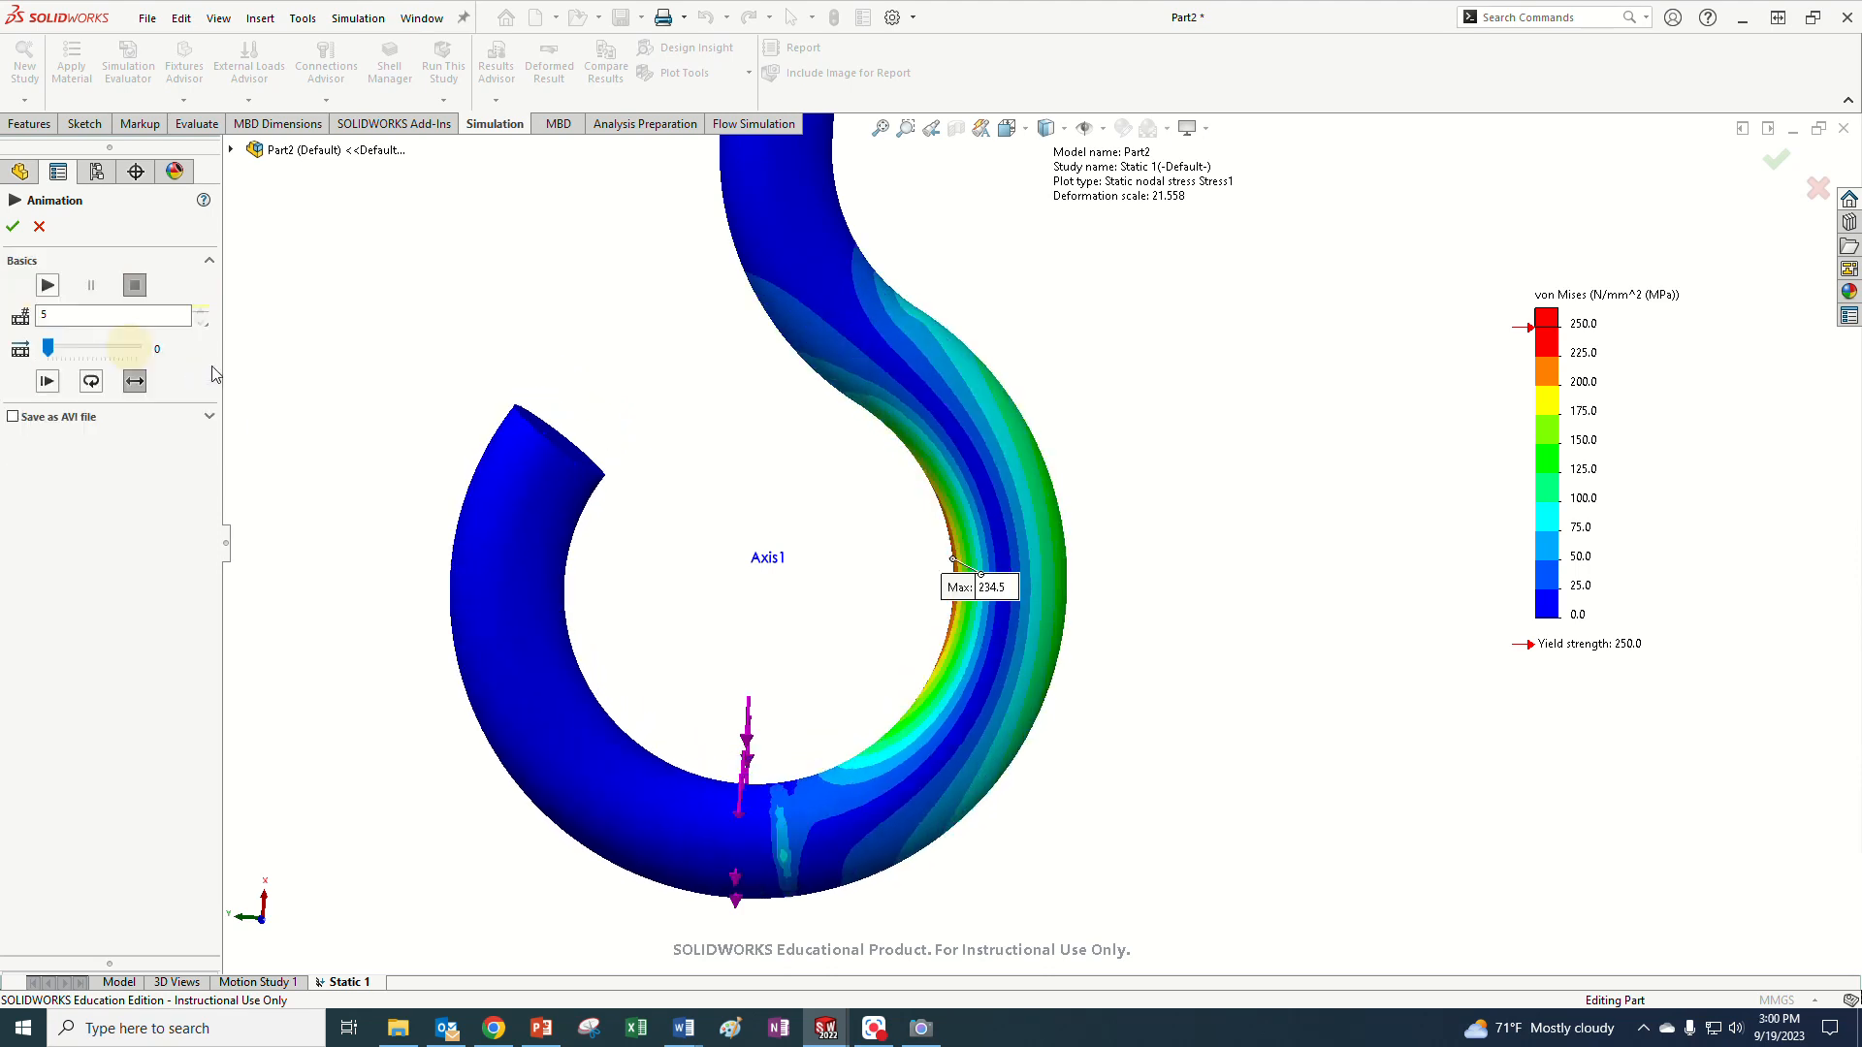
left_click(38, 227)
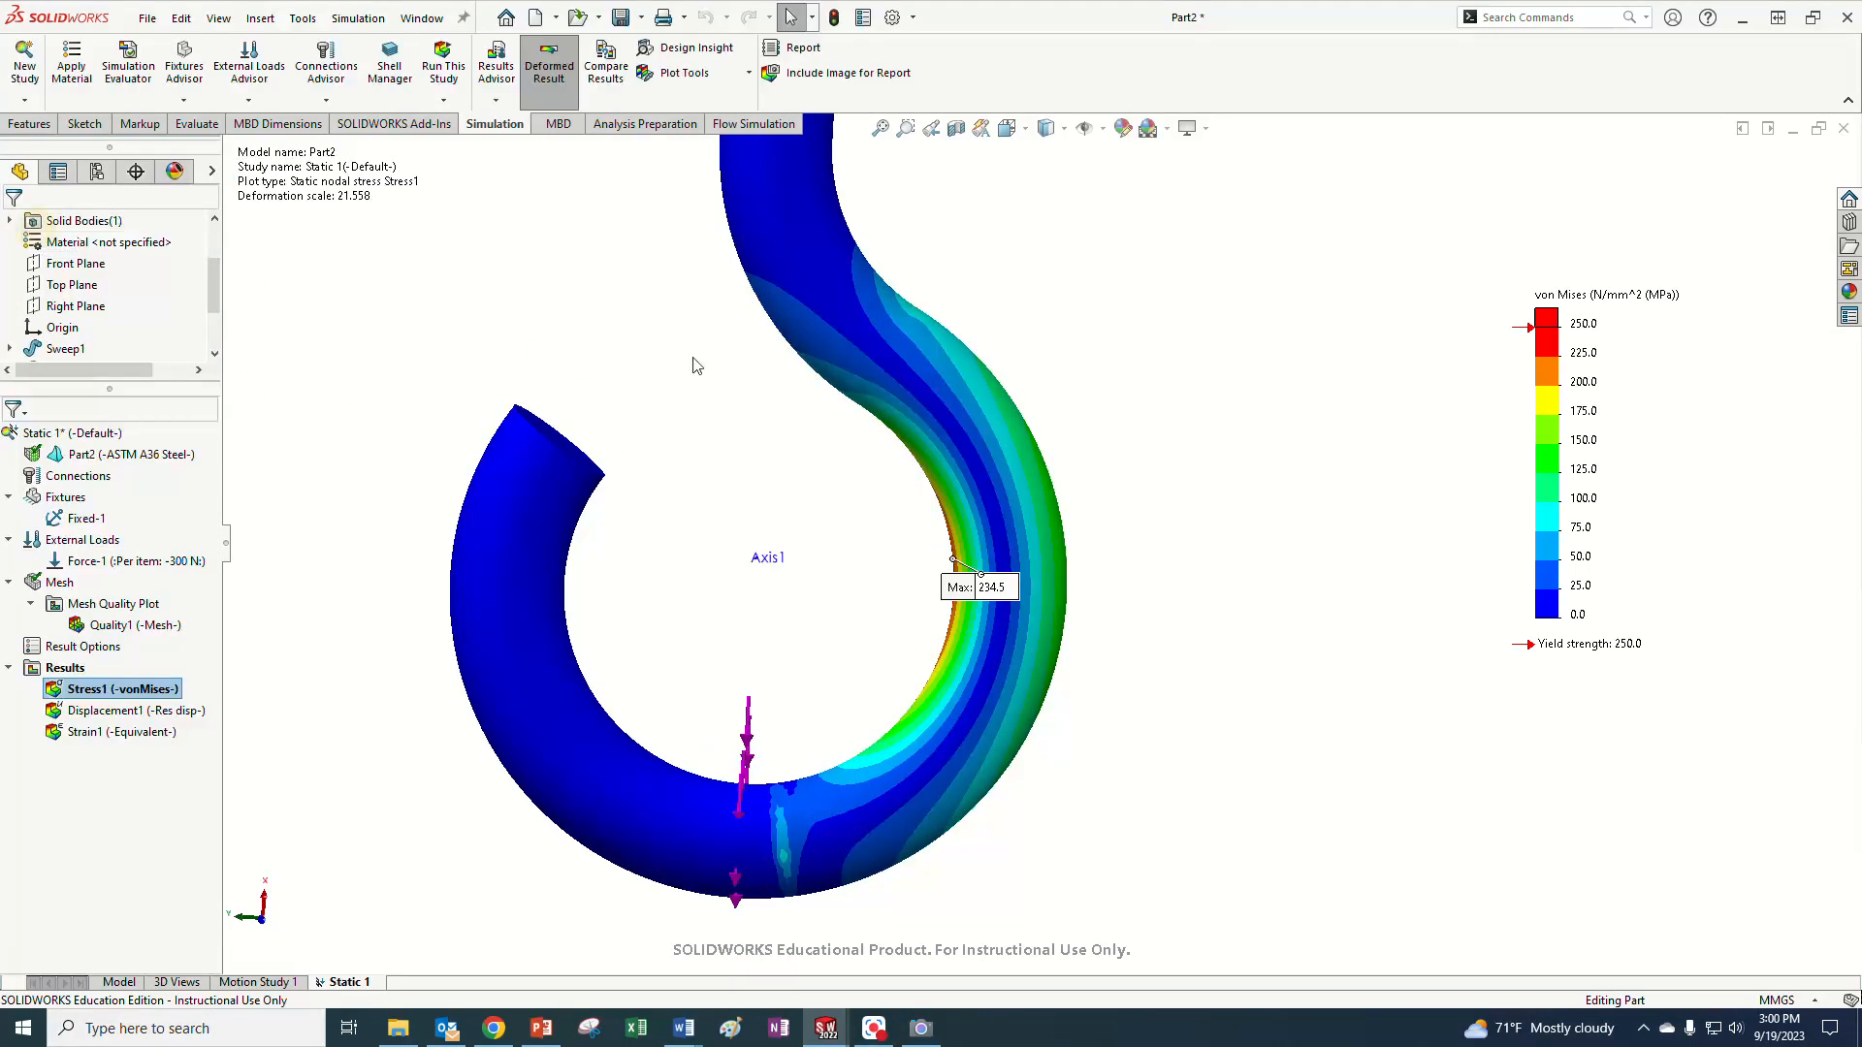
- Section the Stress1 plot on the Front Plane and examine the stress contours through the hook's curve
right_click(87, 695)
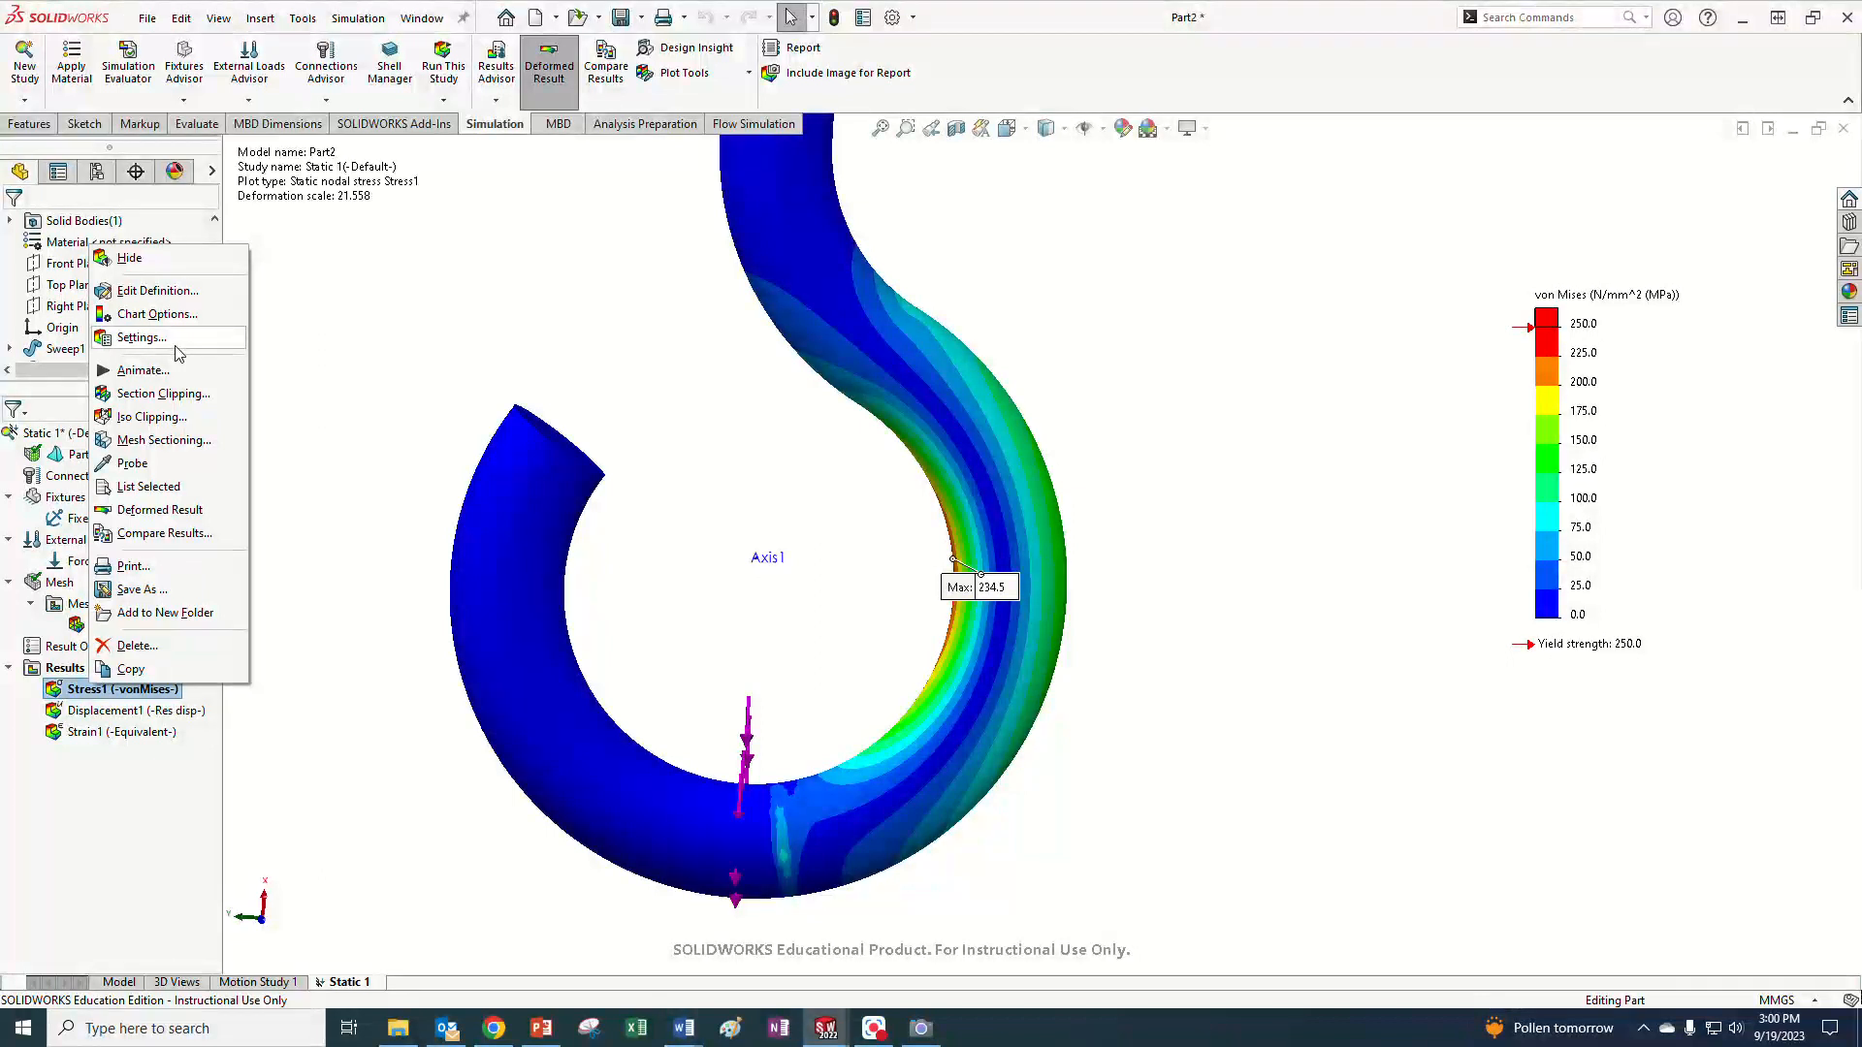
left_click(166, 396)
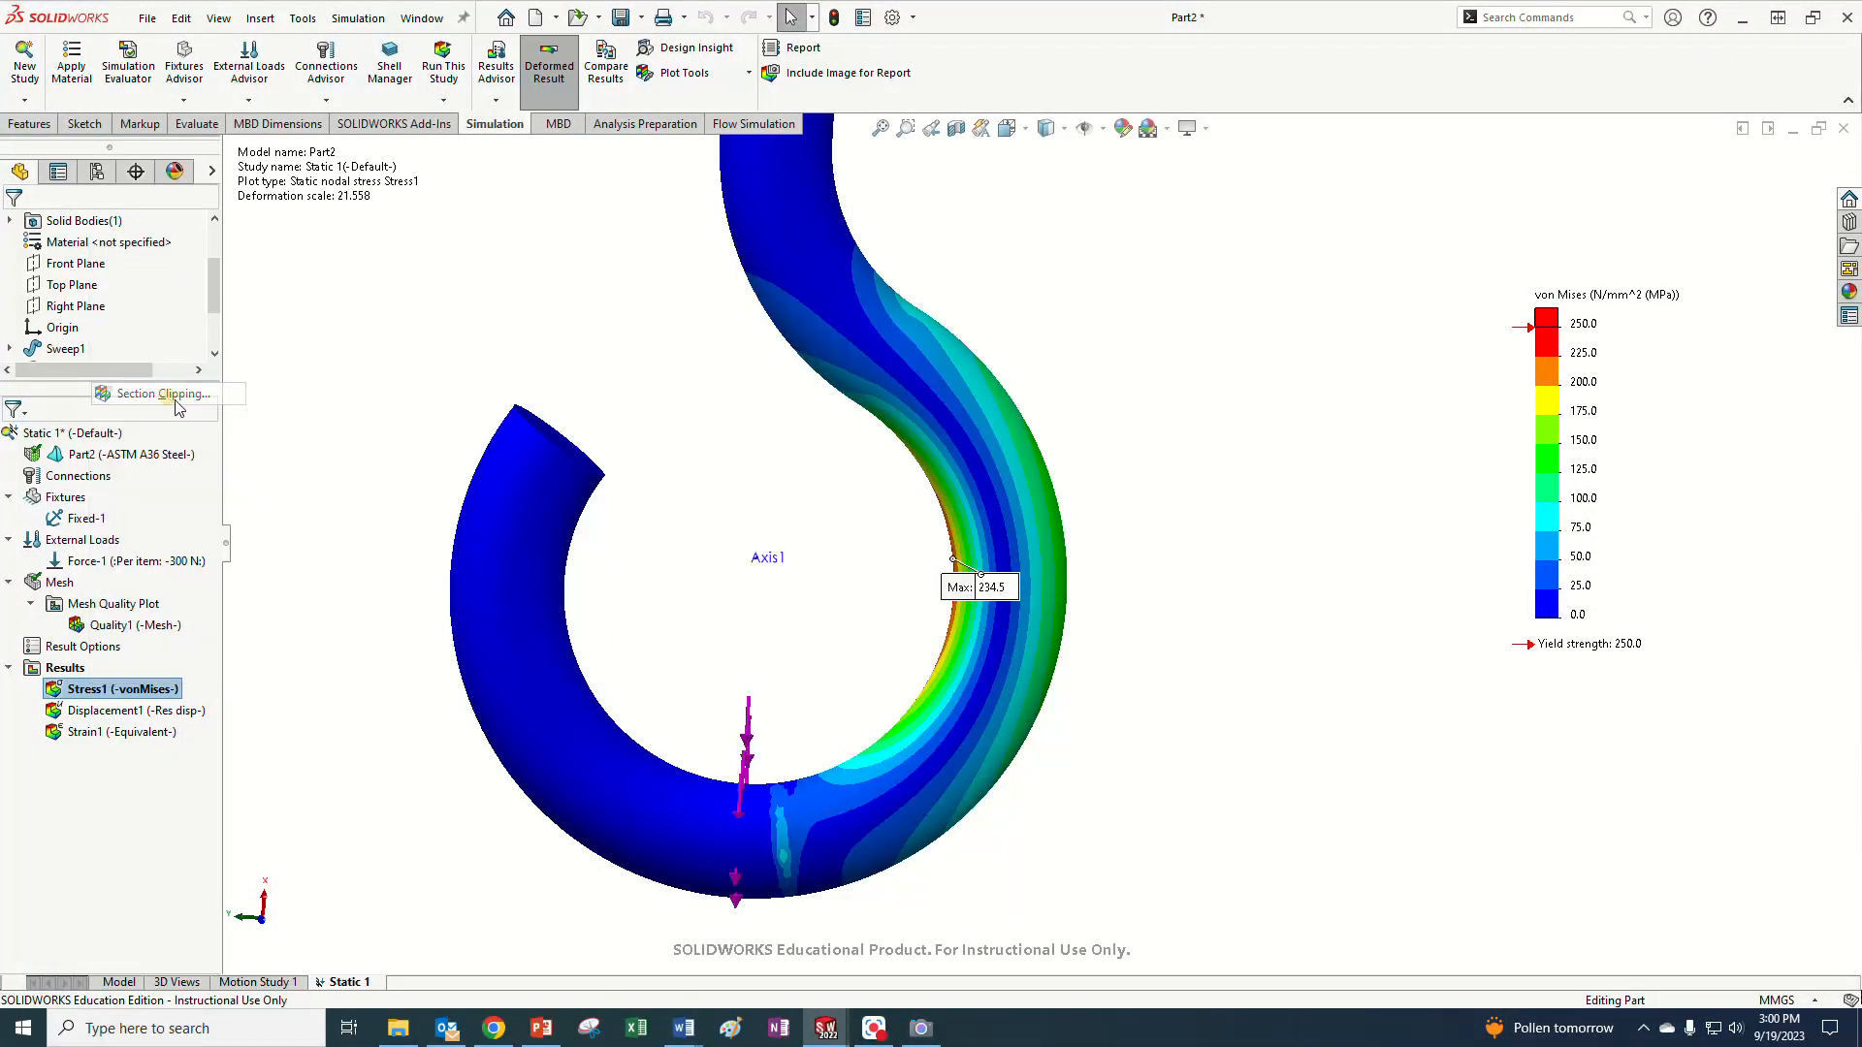
middle_click_drag(1335, 801, 1465, 750)
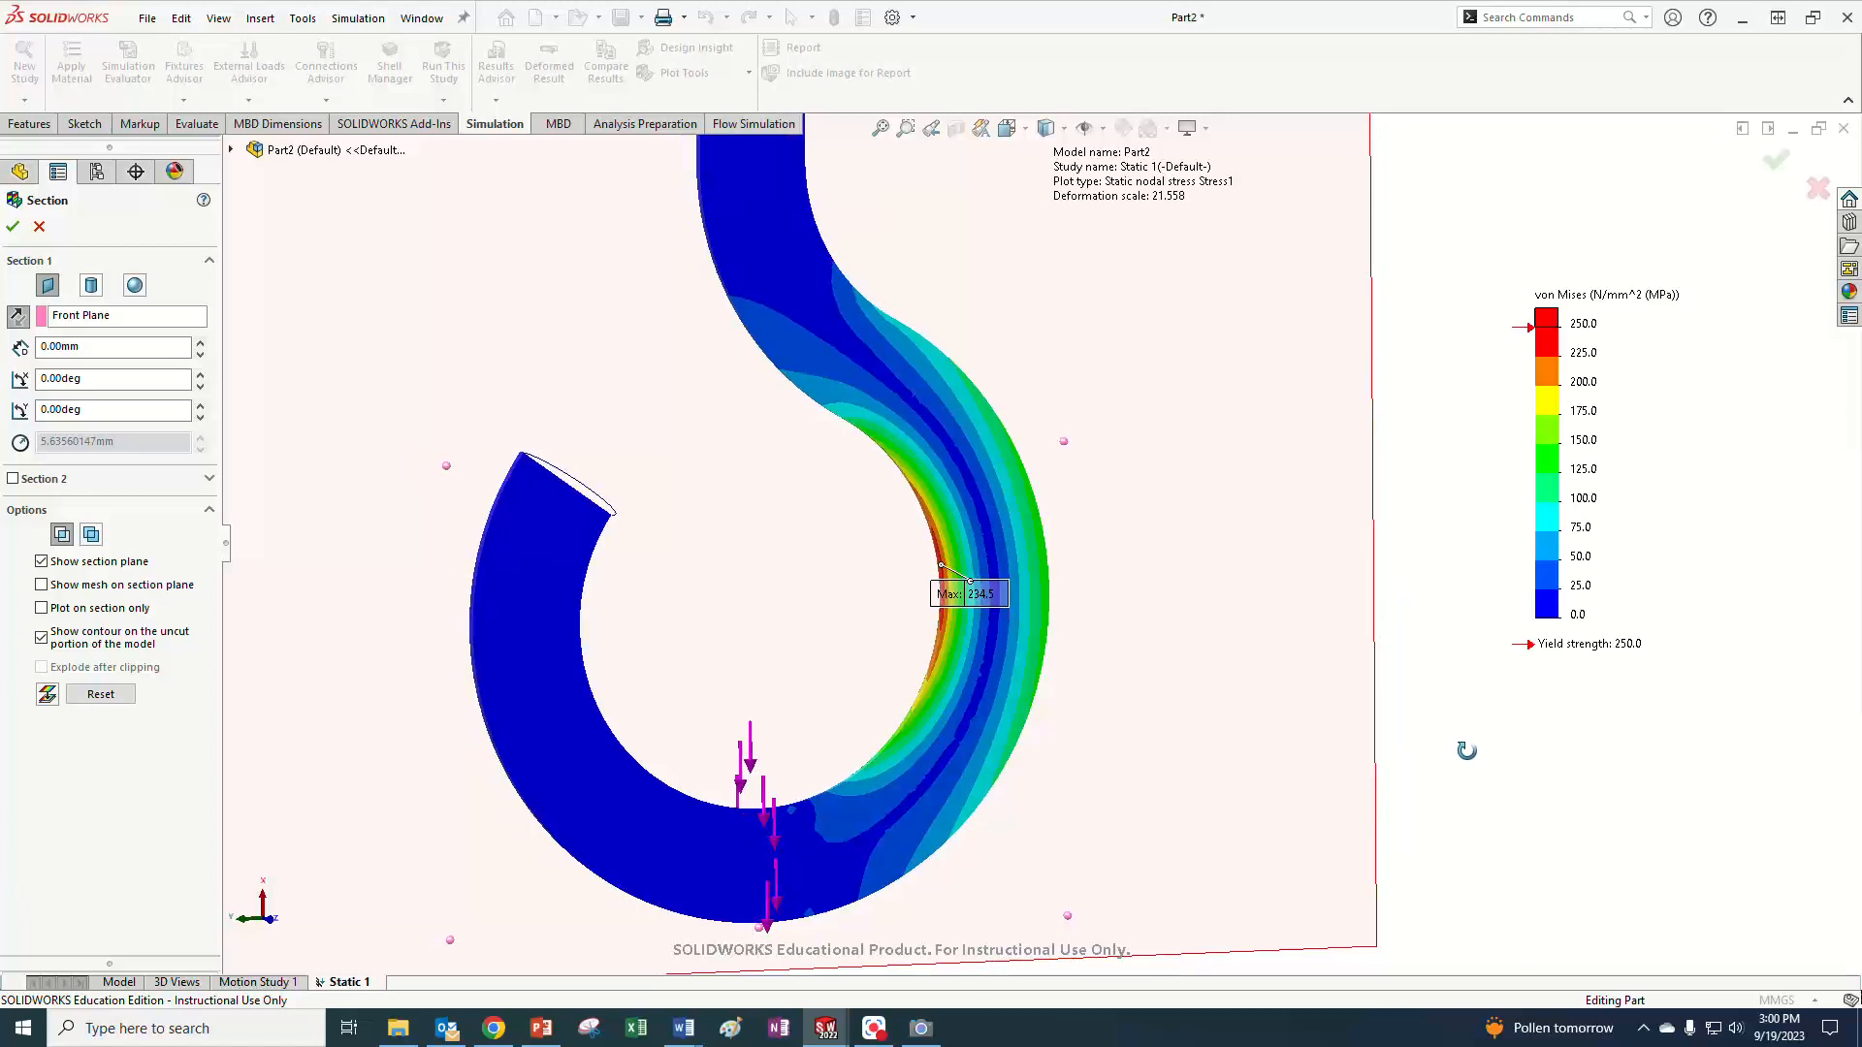
scroll(1020, 619, "down", 4)
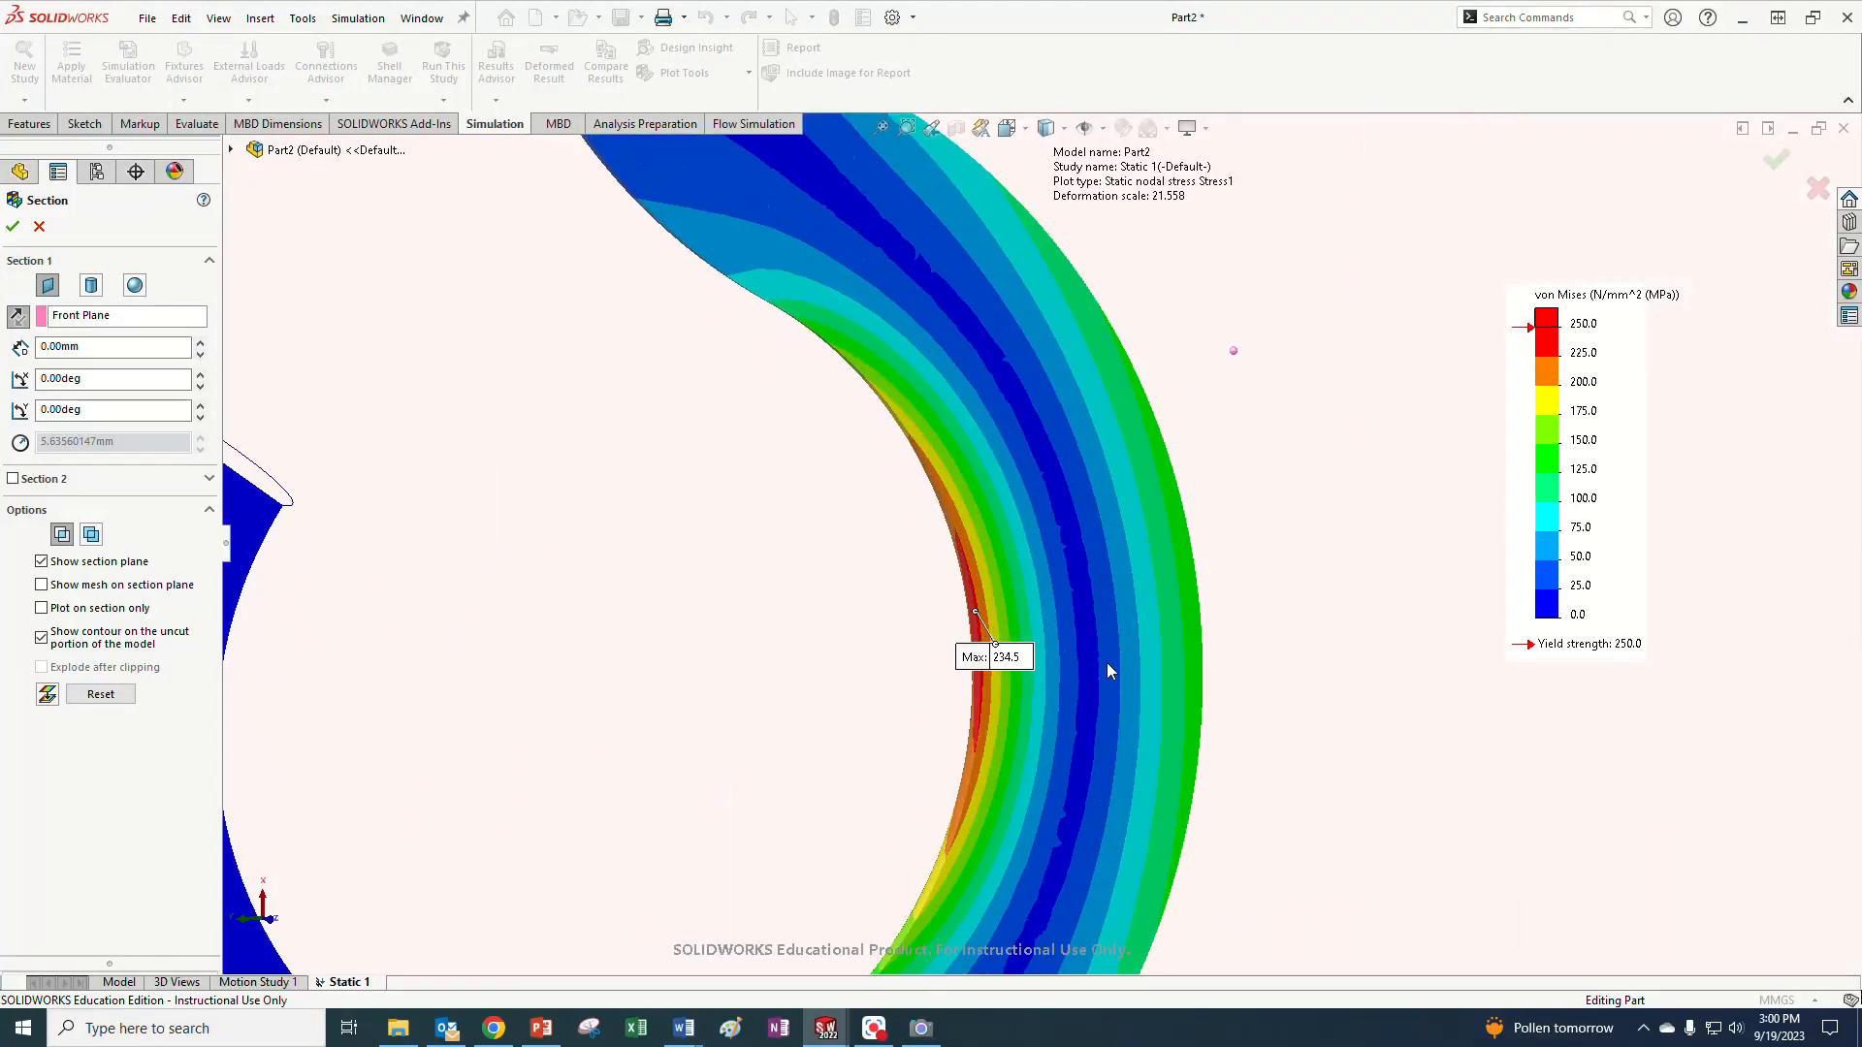
scroll(1115, 659, "up", 5)
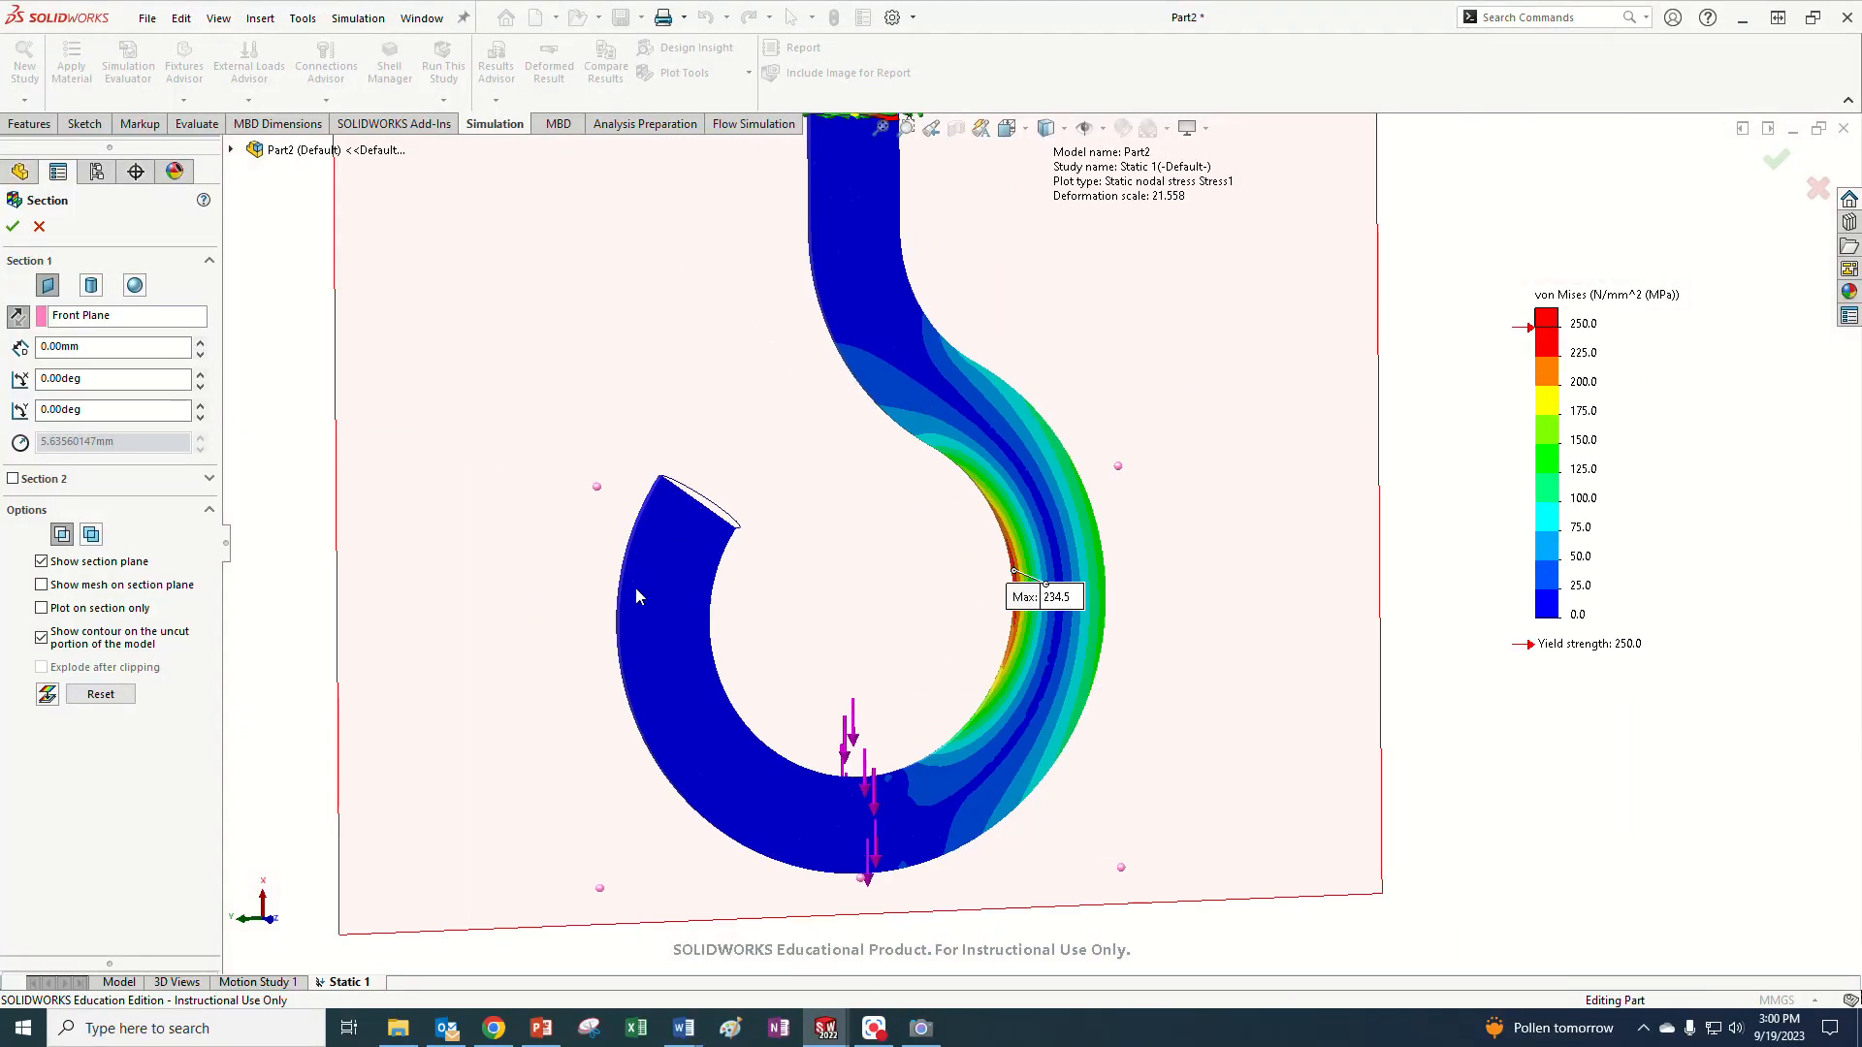
- Switch the section plane to Plane1, examine the stress bands across the round cross-section, and exit section clipping
left_click(81, 324)
left_click(91, 320)
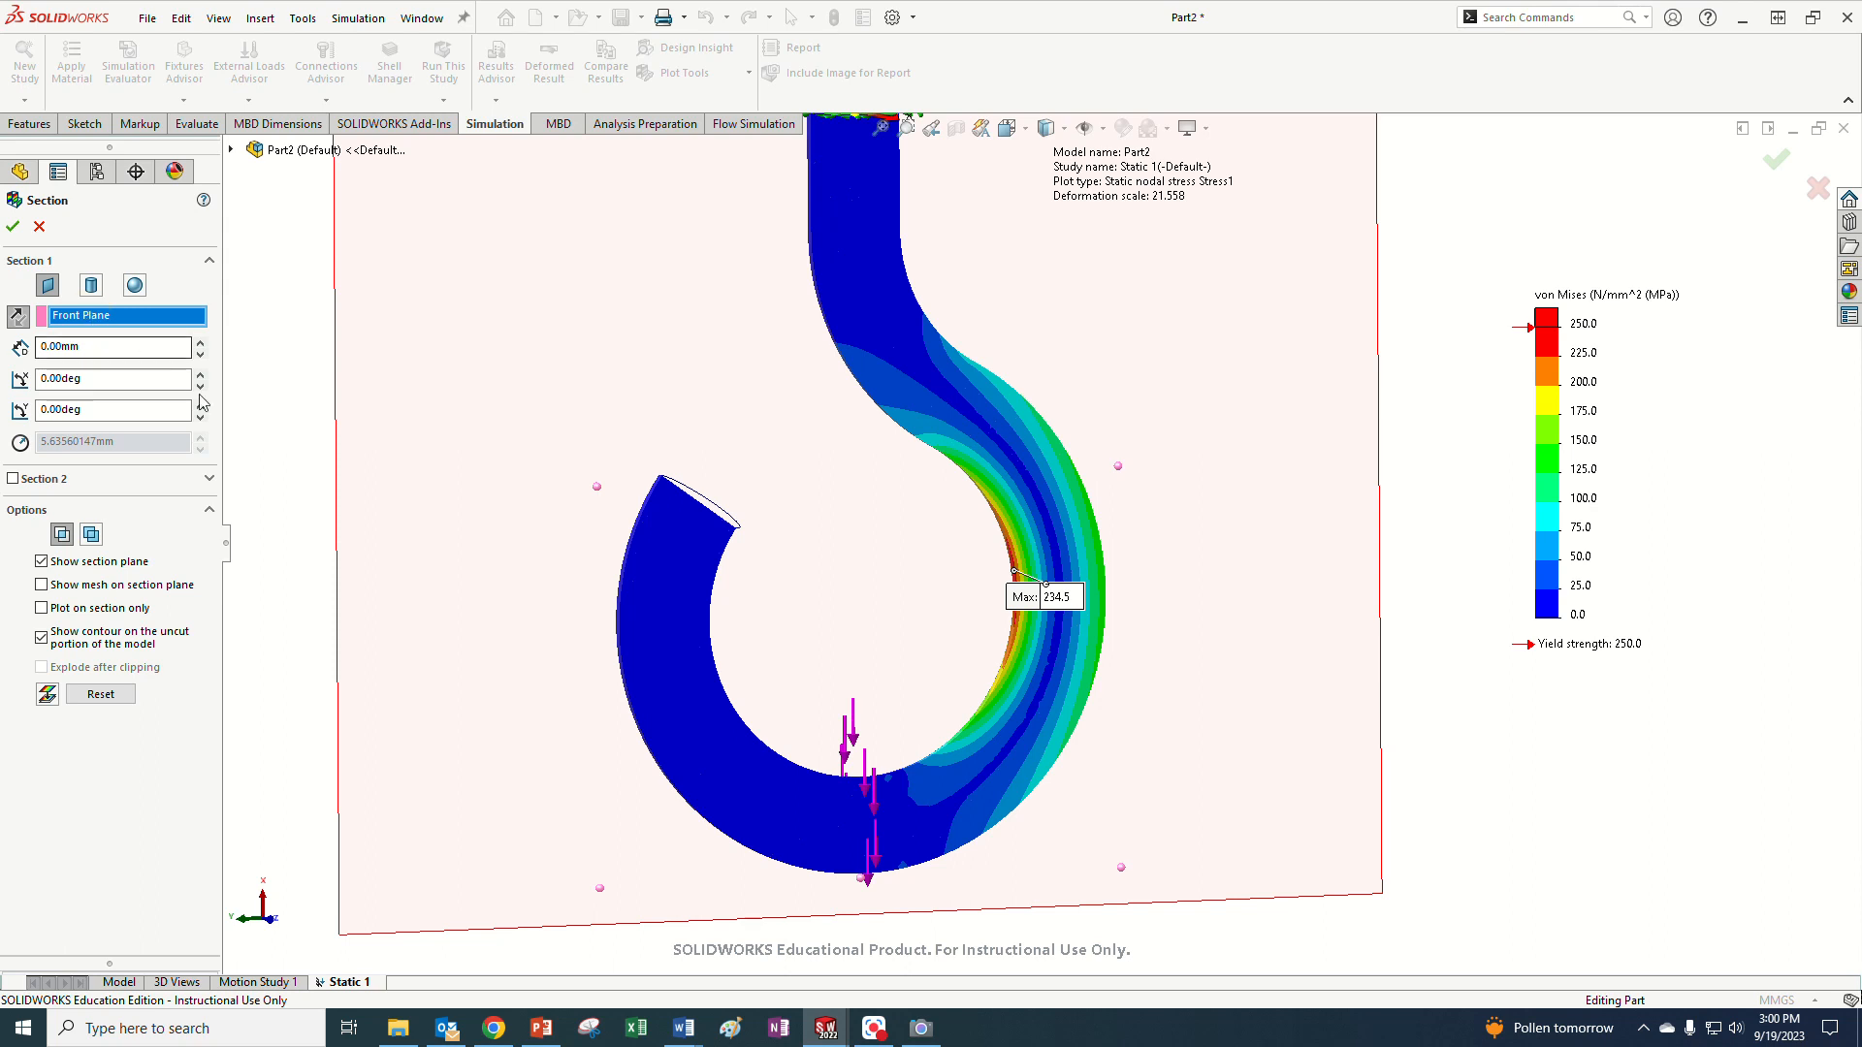
scroll(436, 484, "up", 2)
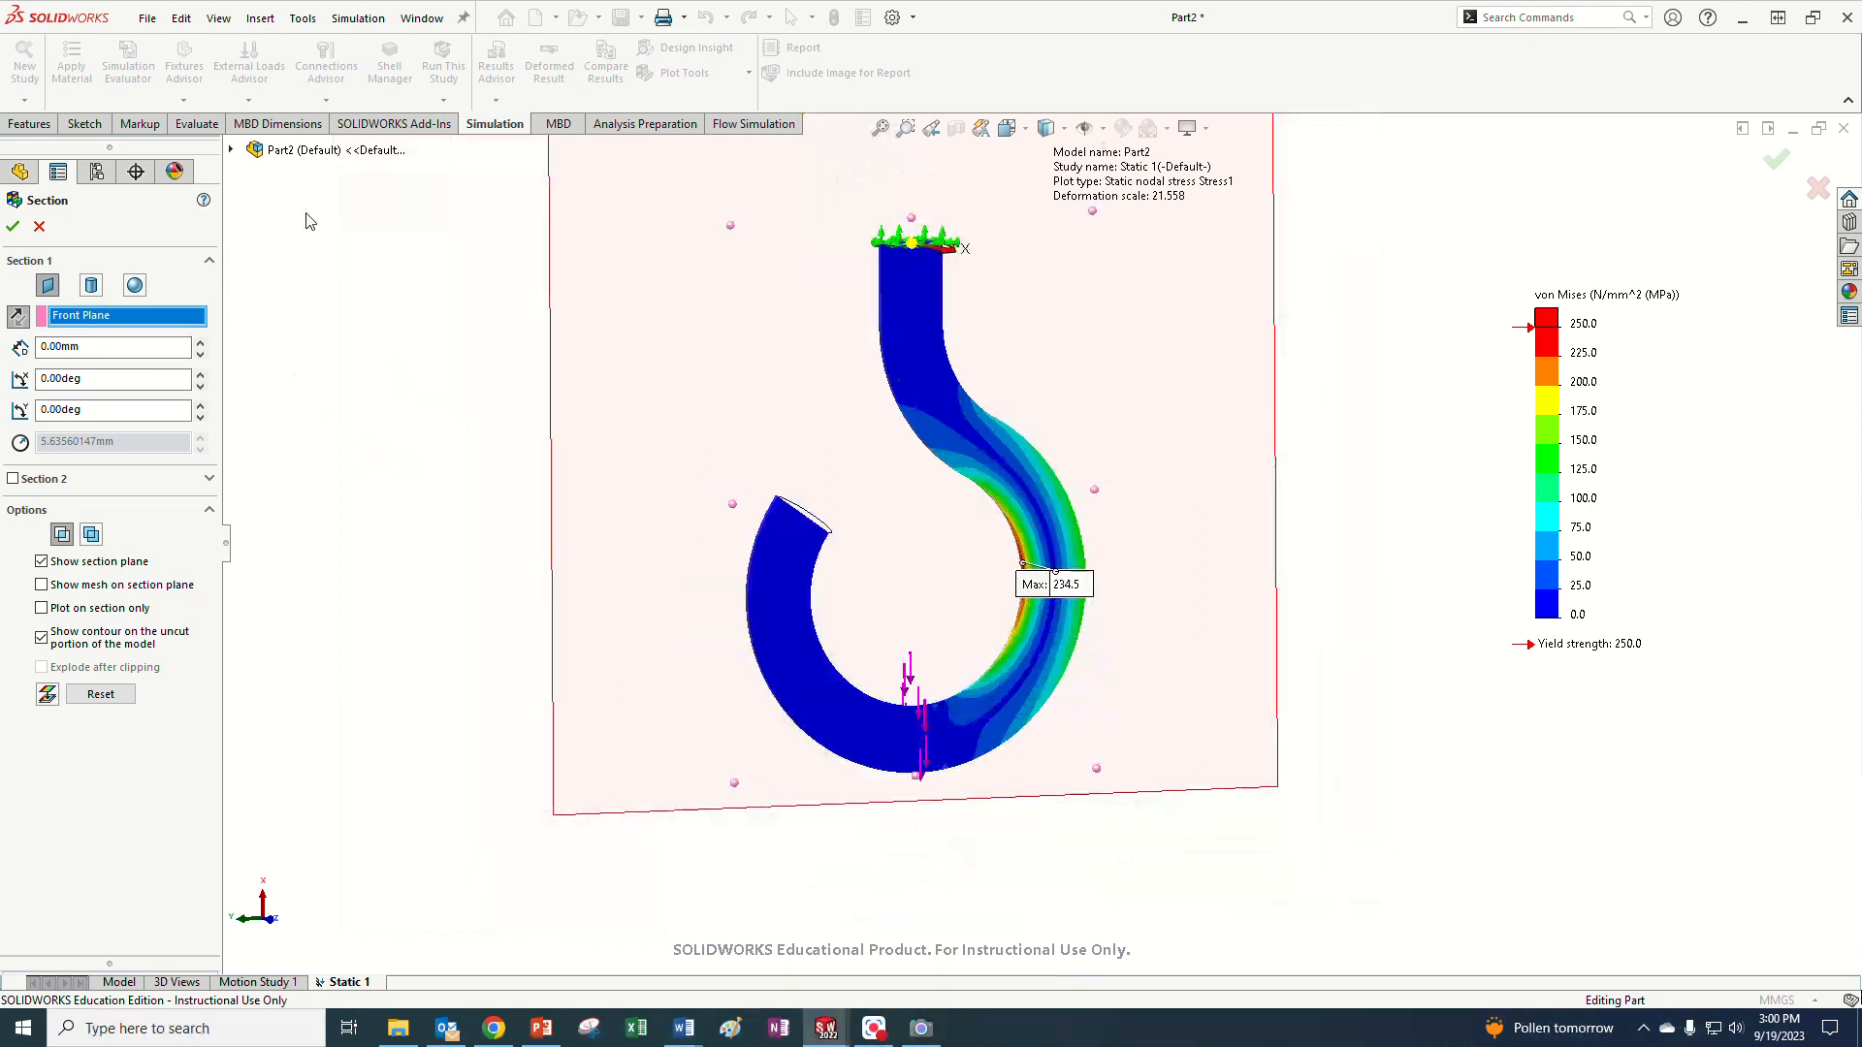
left_click(231, 151)
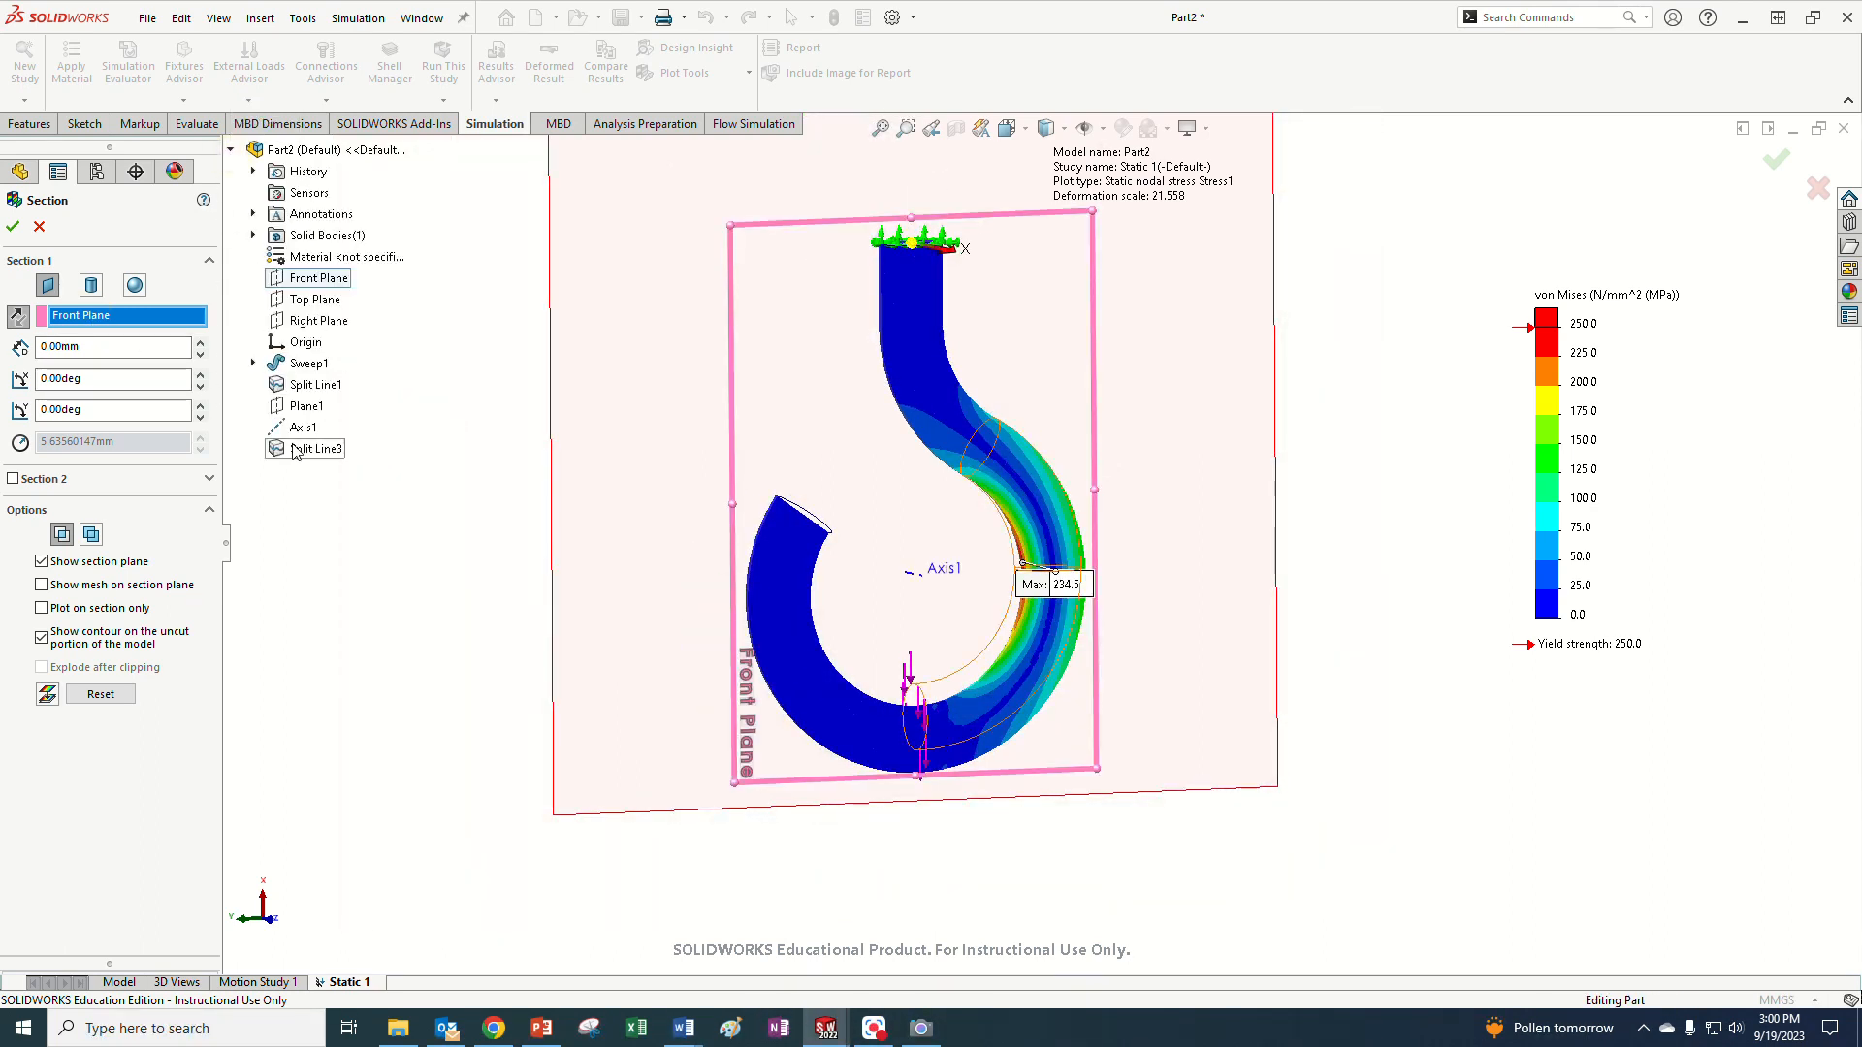
left_click(292, 405)
middle_click_drag(840, 509, 813, 775)
scroll(829, 476, "down", 8)
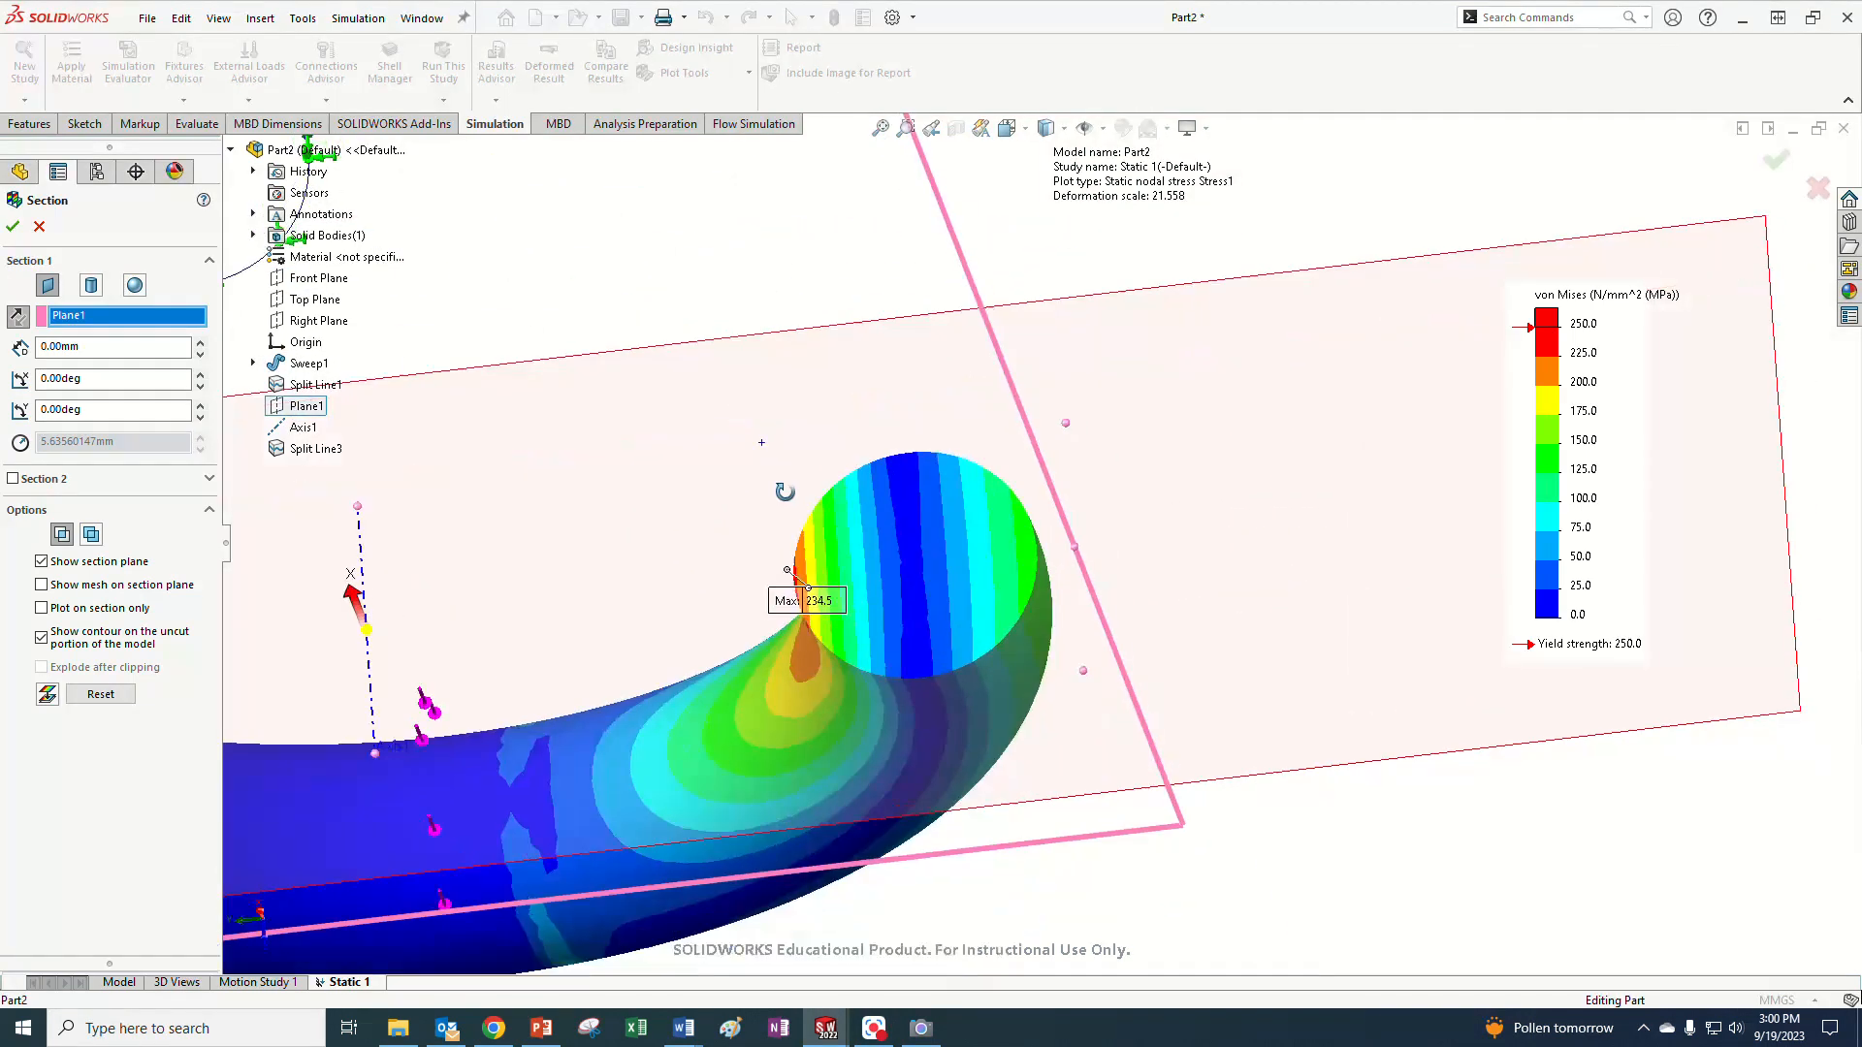
scroll(829, 473, "down", 2)
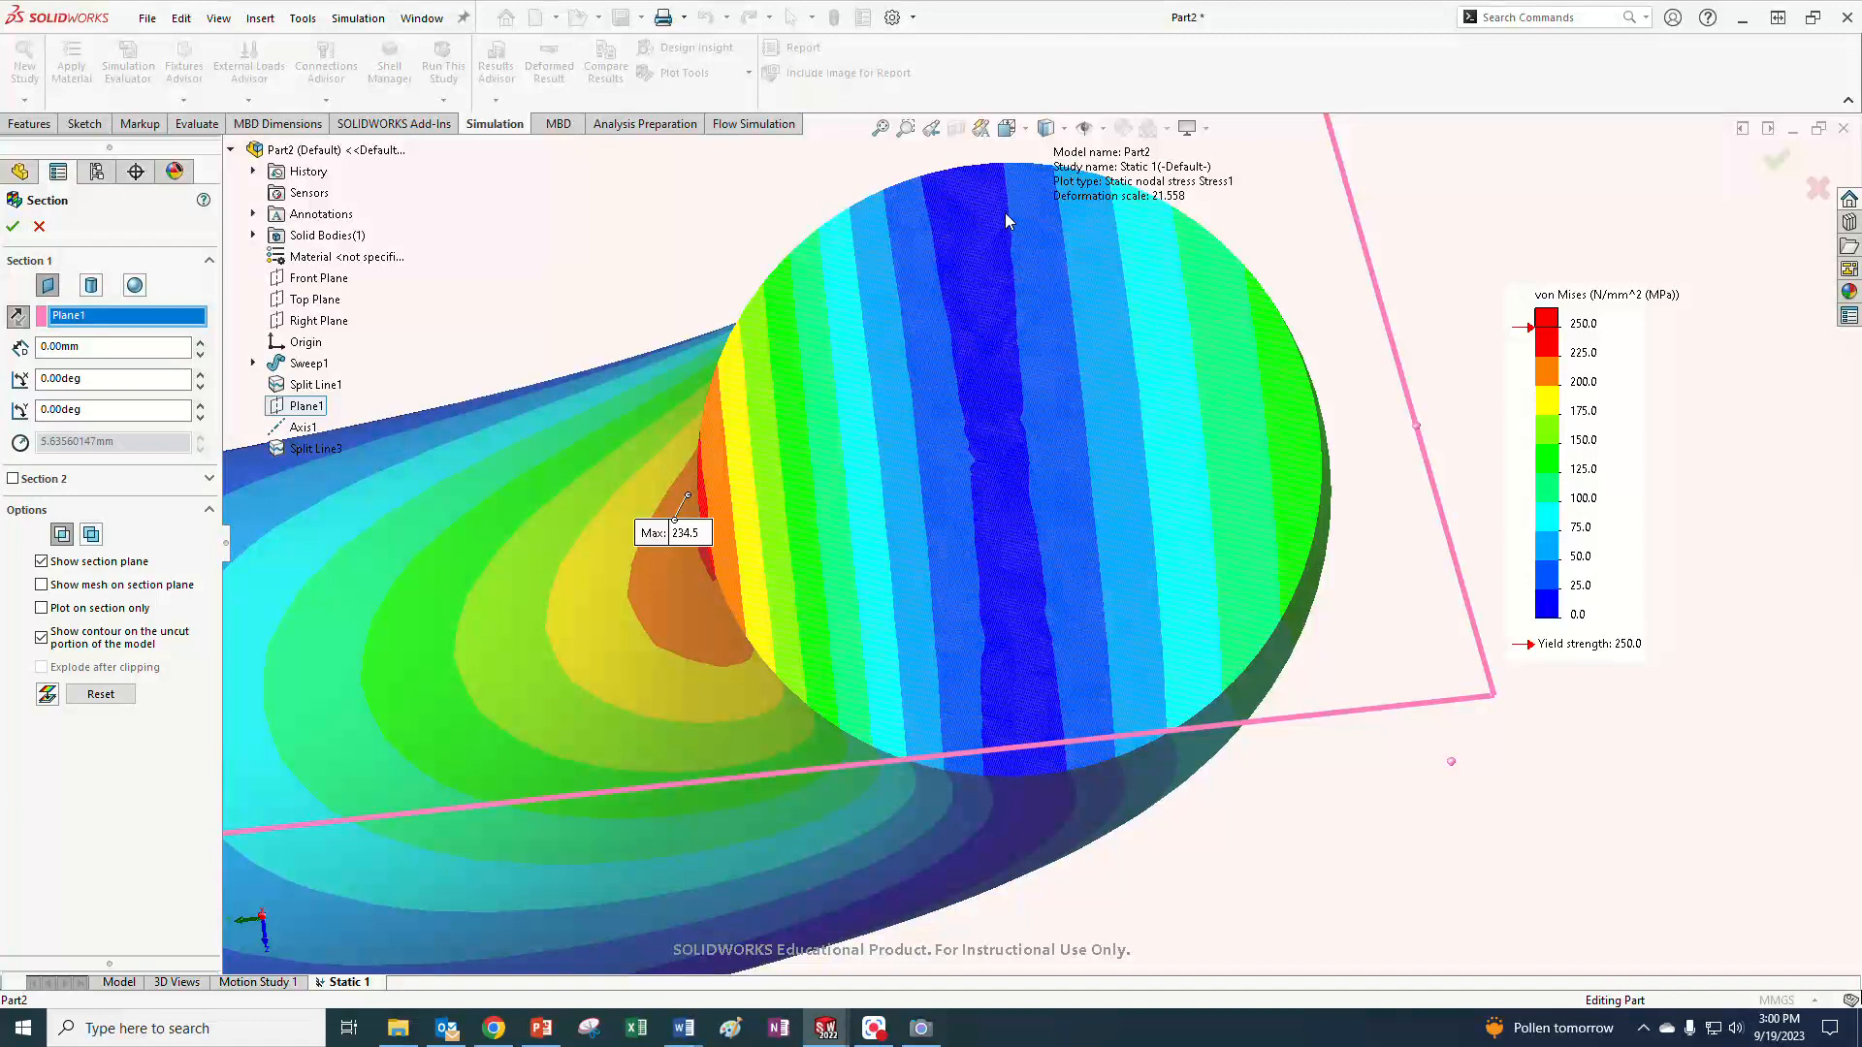
left_click(39, 227)
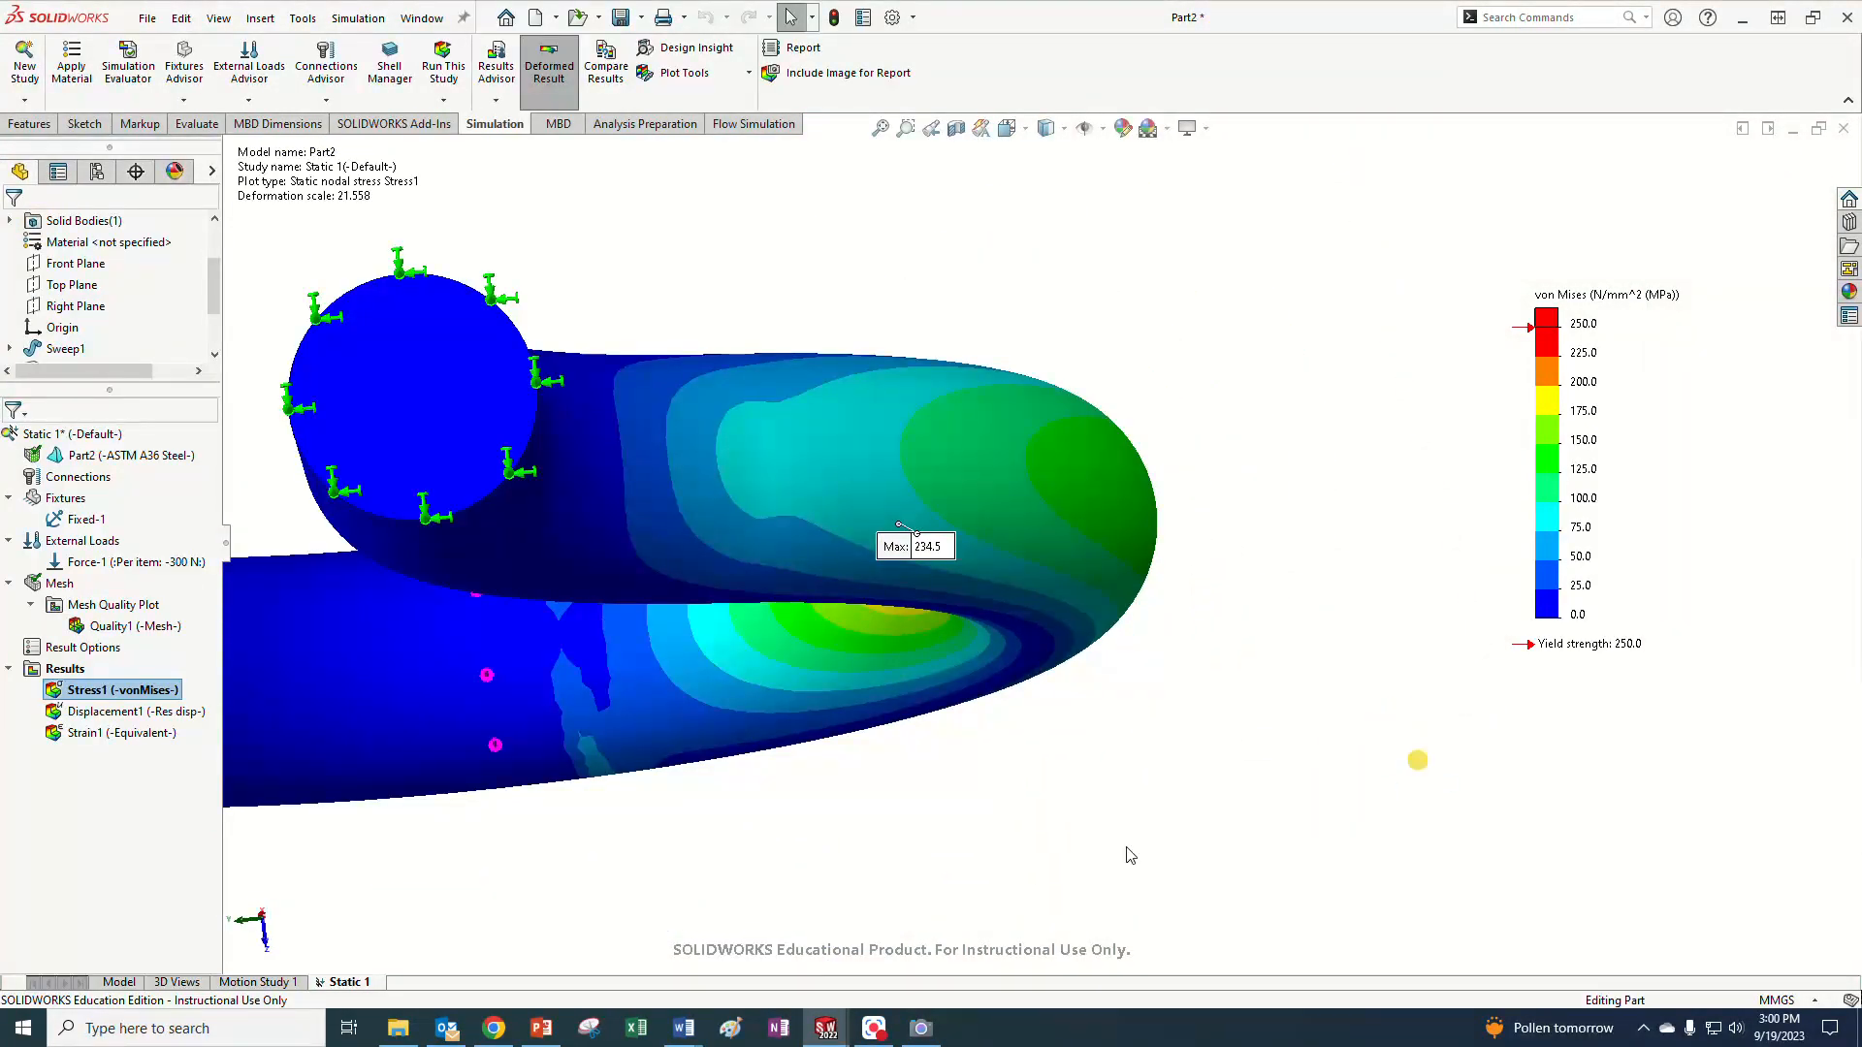
- Edit the Stress1 plot definition to display SX: X Normal Stress
middle_click_drag(1104, 688, 1102, 631)
scroll(1101, 631, "up", 4)
middle_click_drag(918, 598, 997, 606)
right_click(85, 695)
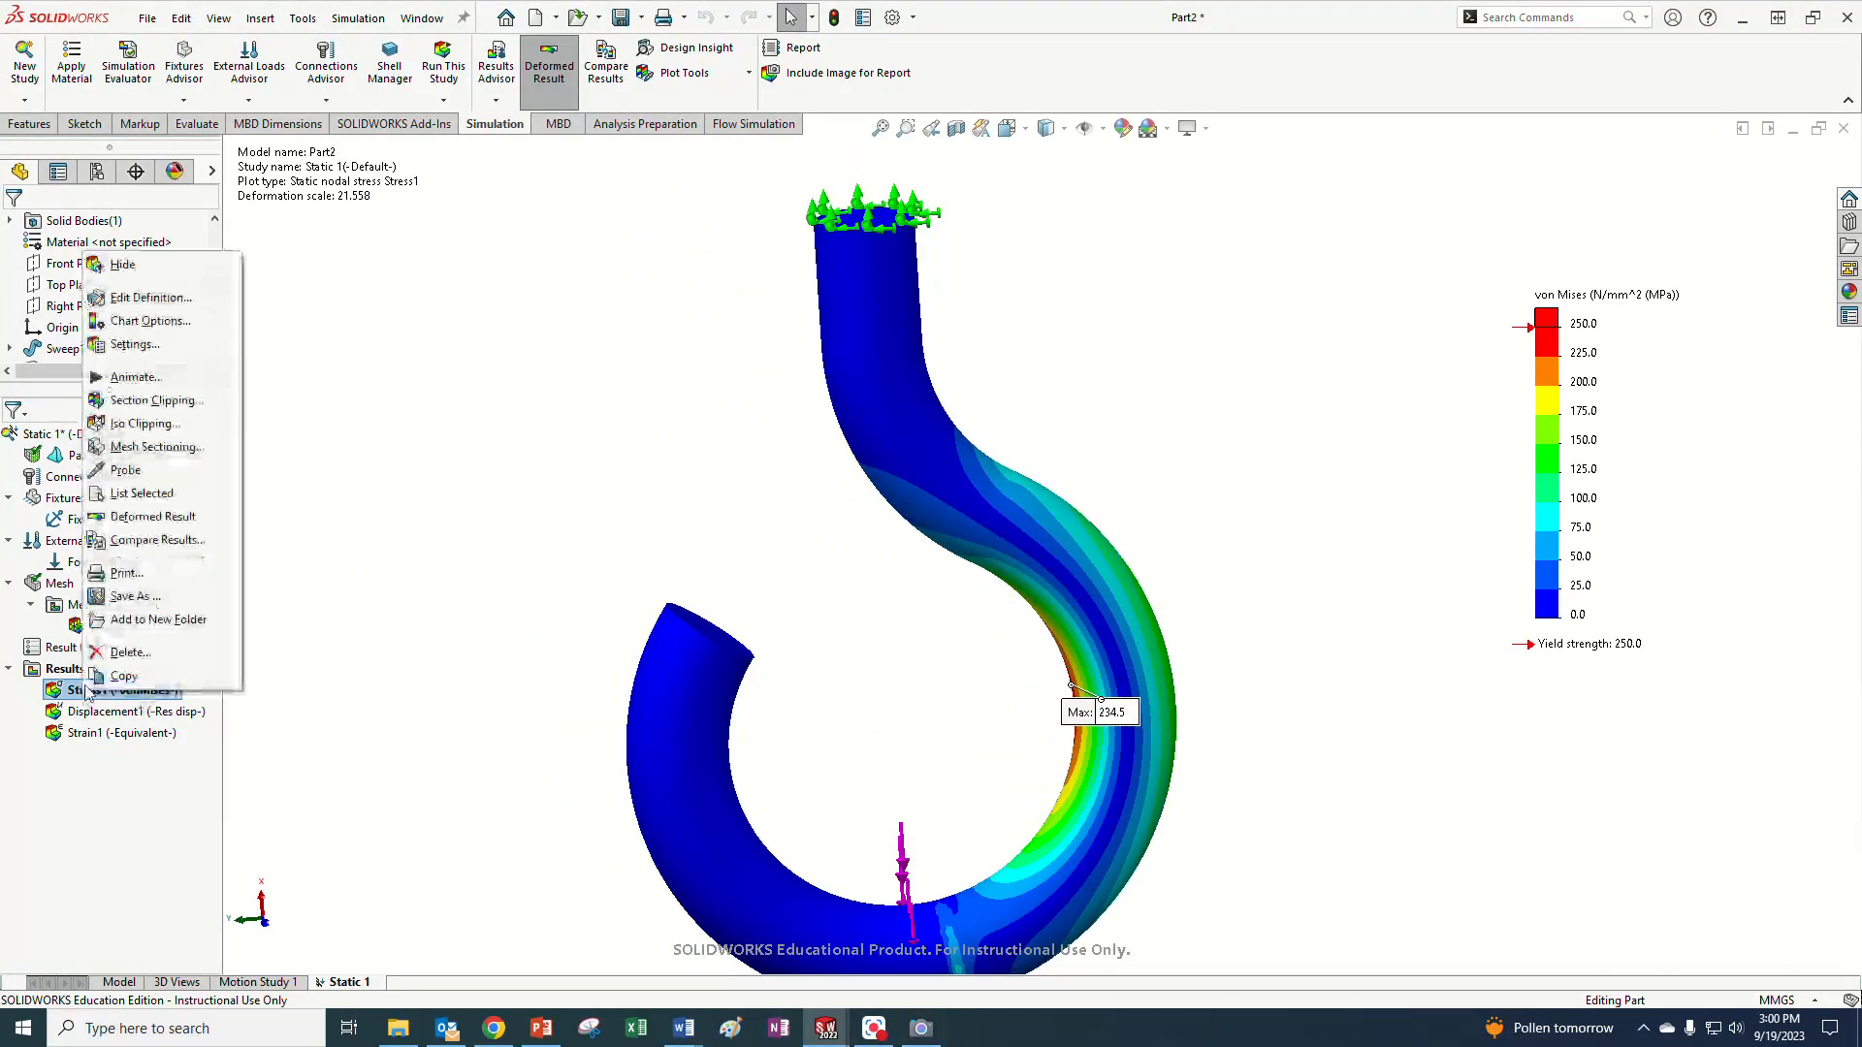
left_click(150, 298)
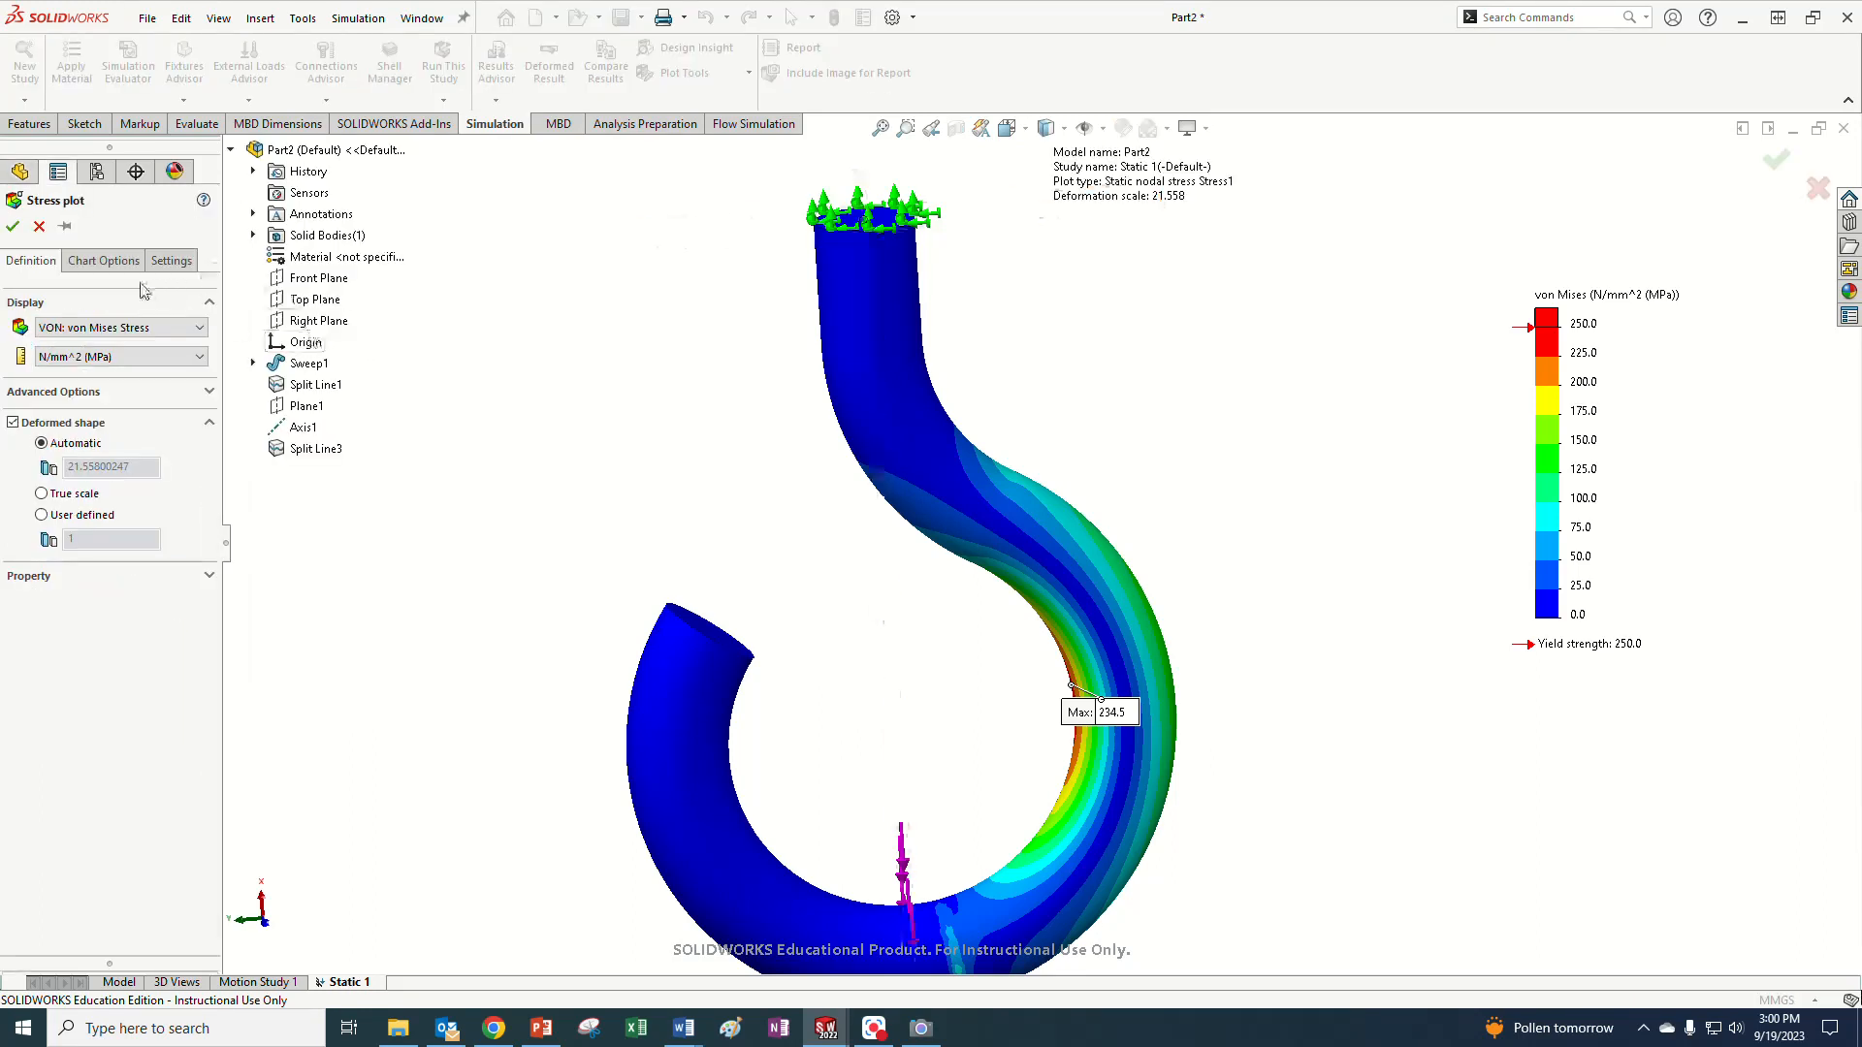
left_click(136, 330)
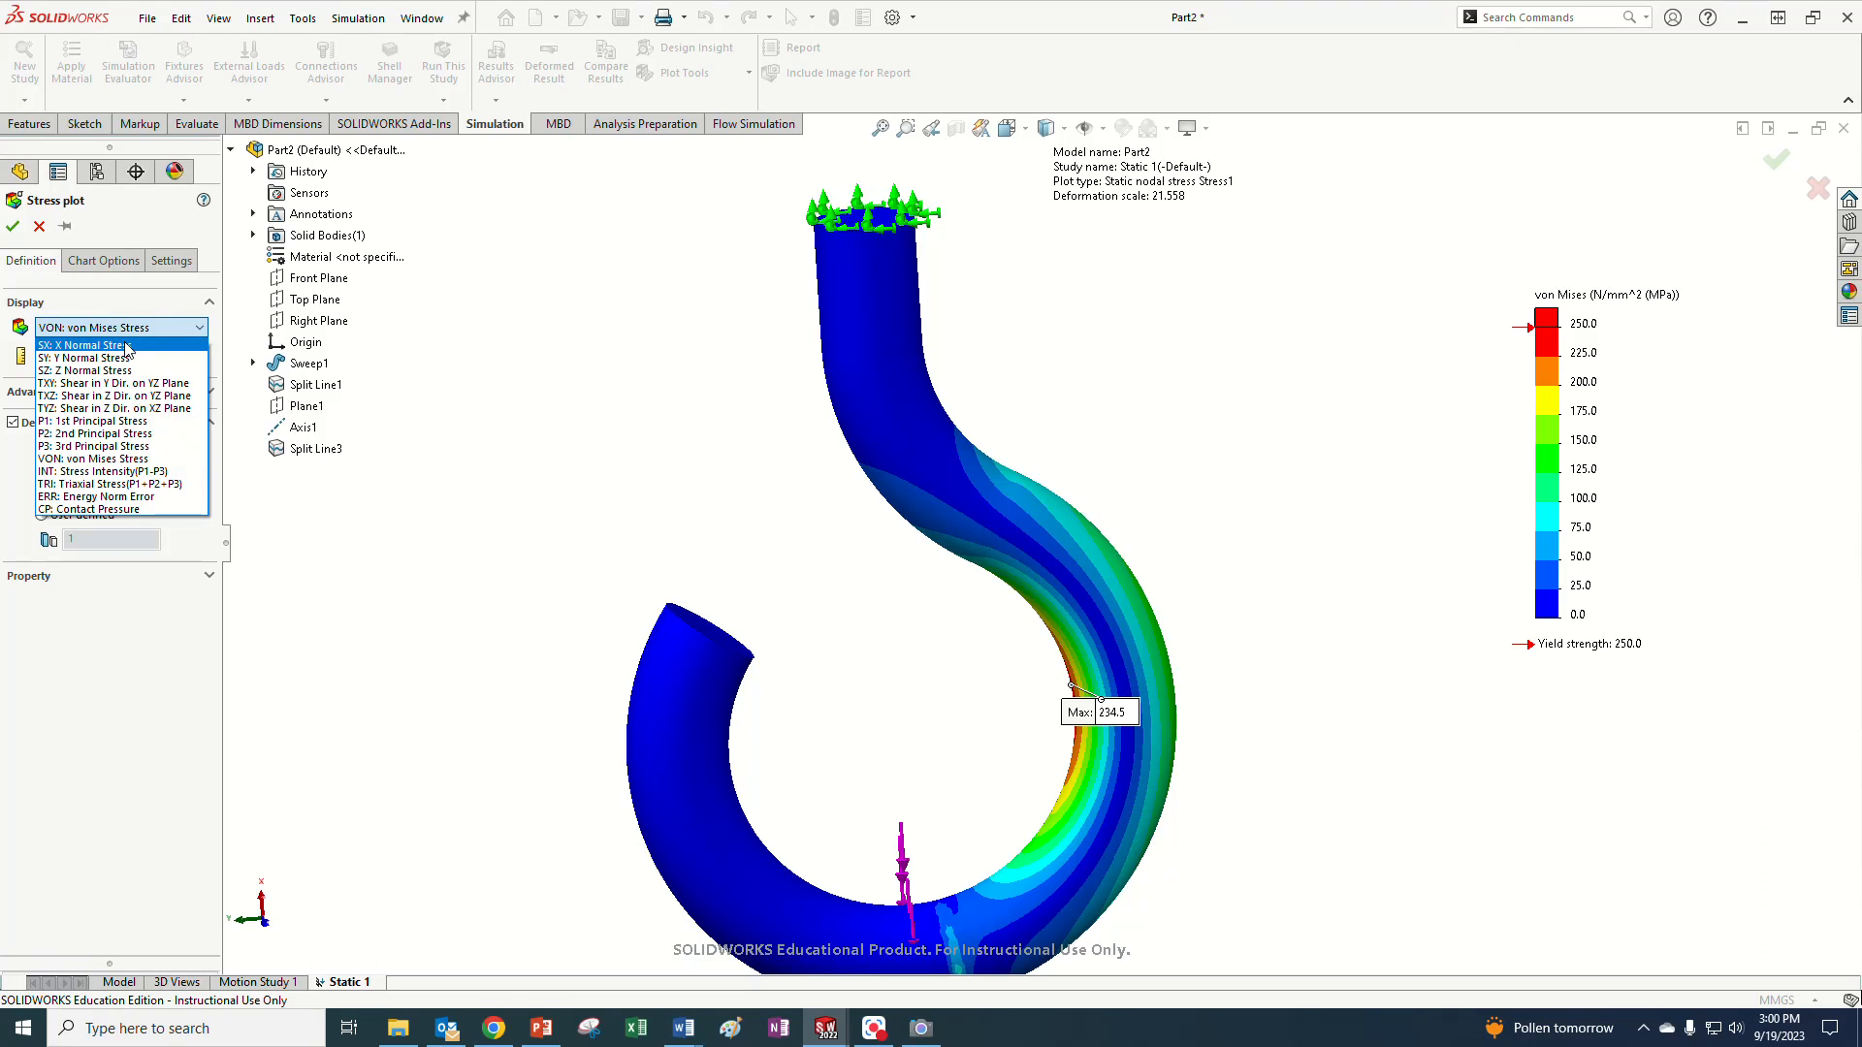
left_click(126, 346)
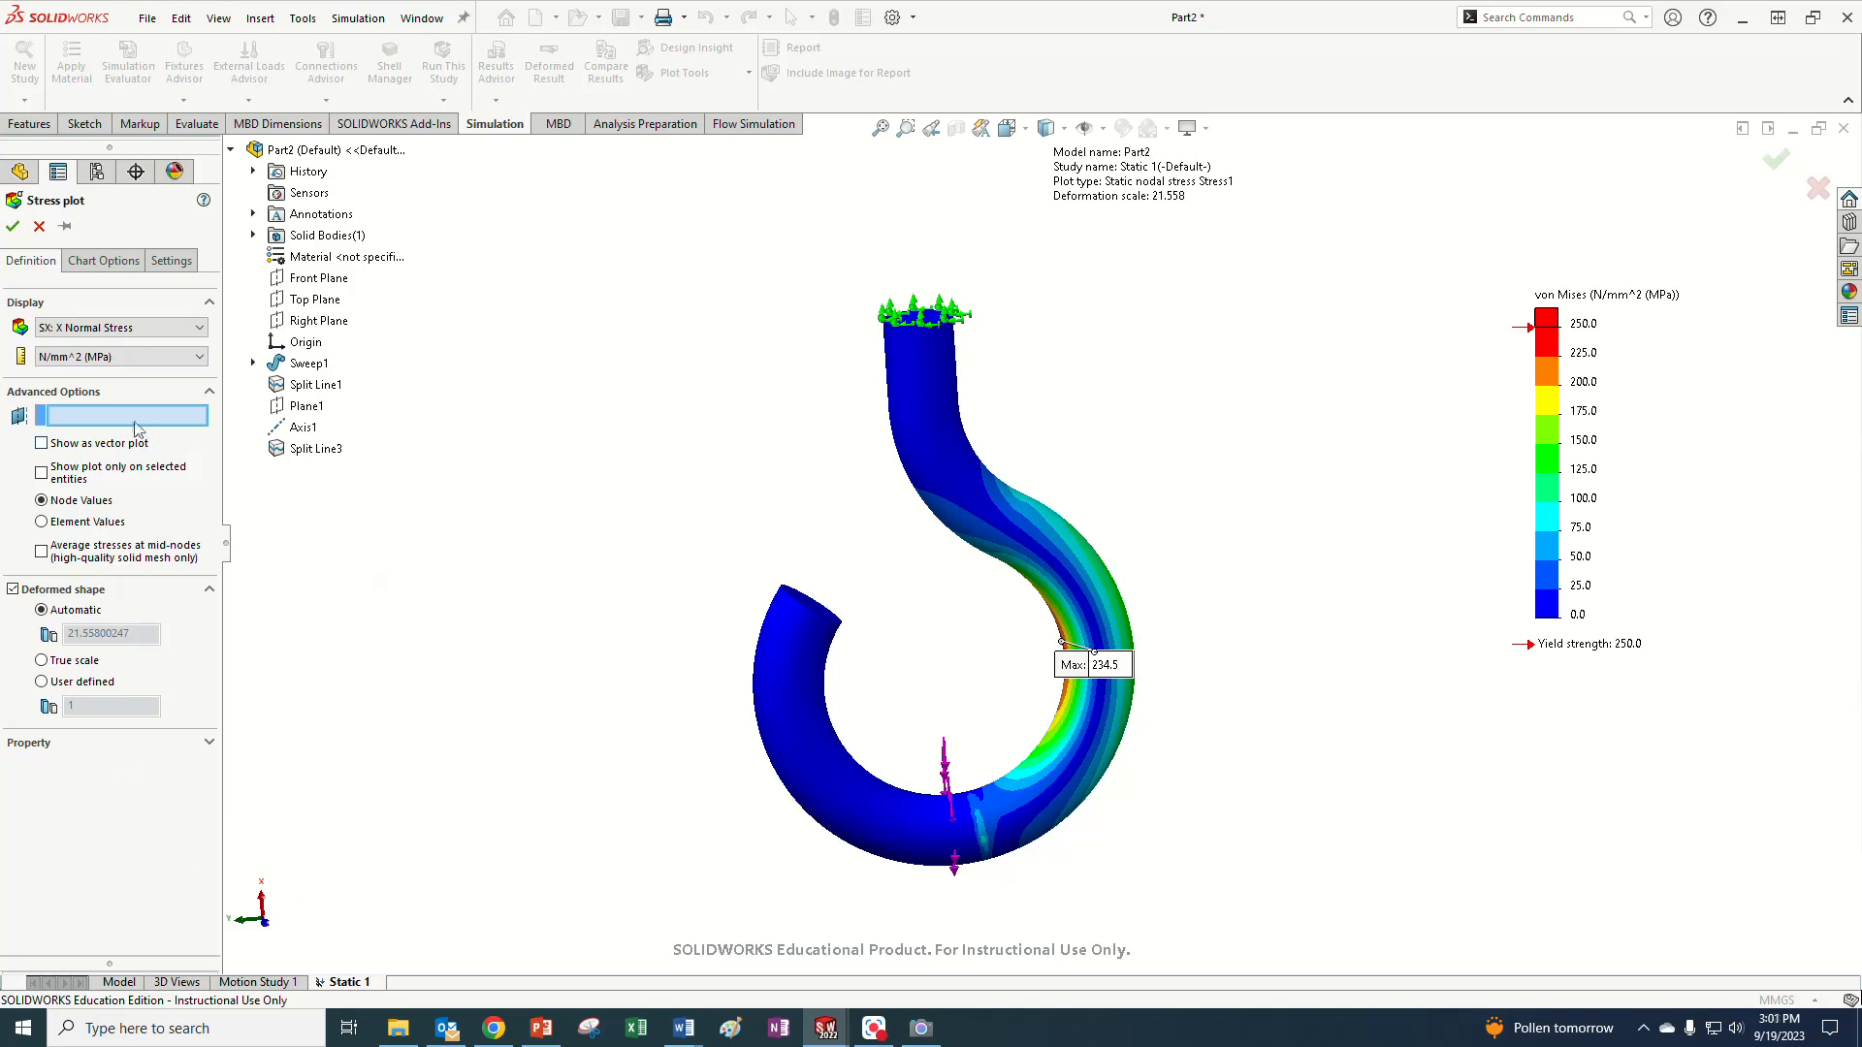
- Set the minimum value of the Stress1 plot's legend to -250 MPa
left_click(105, 261)
left_click(104, 683)
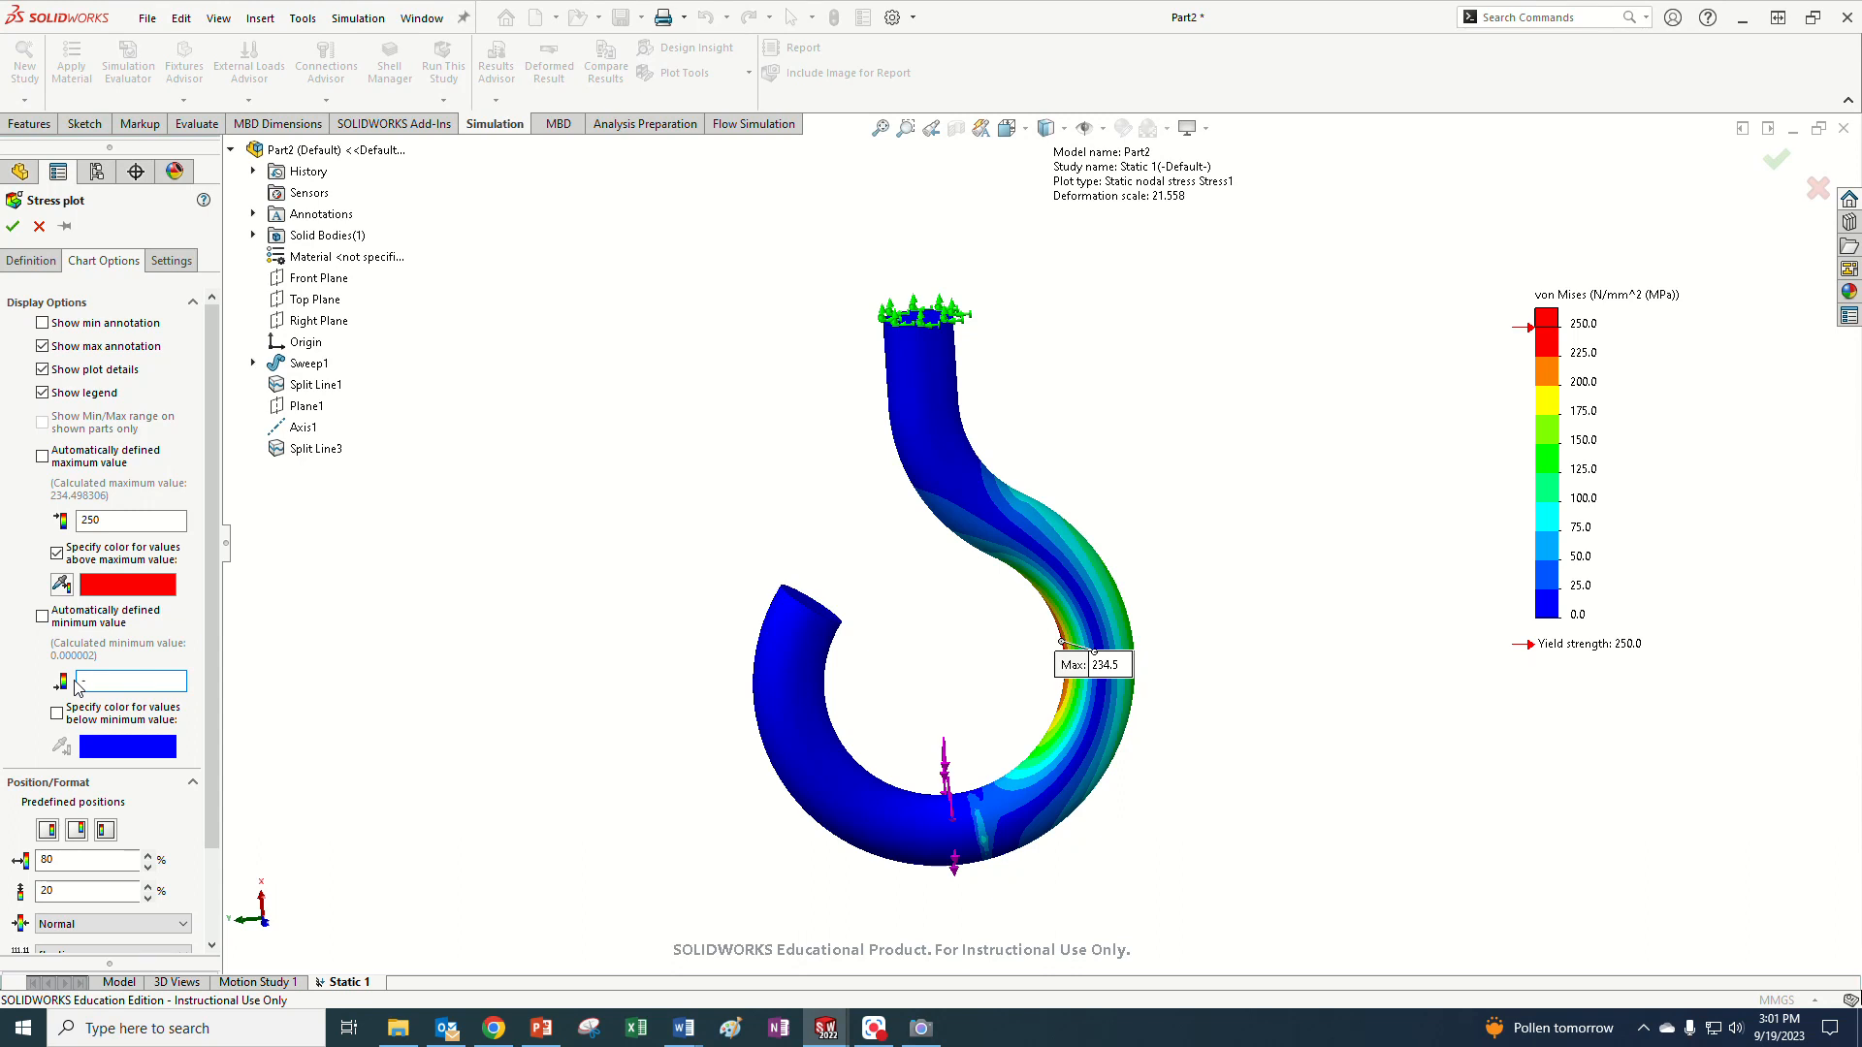
type("-250")
key("Return")
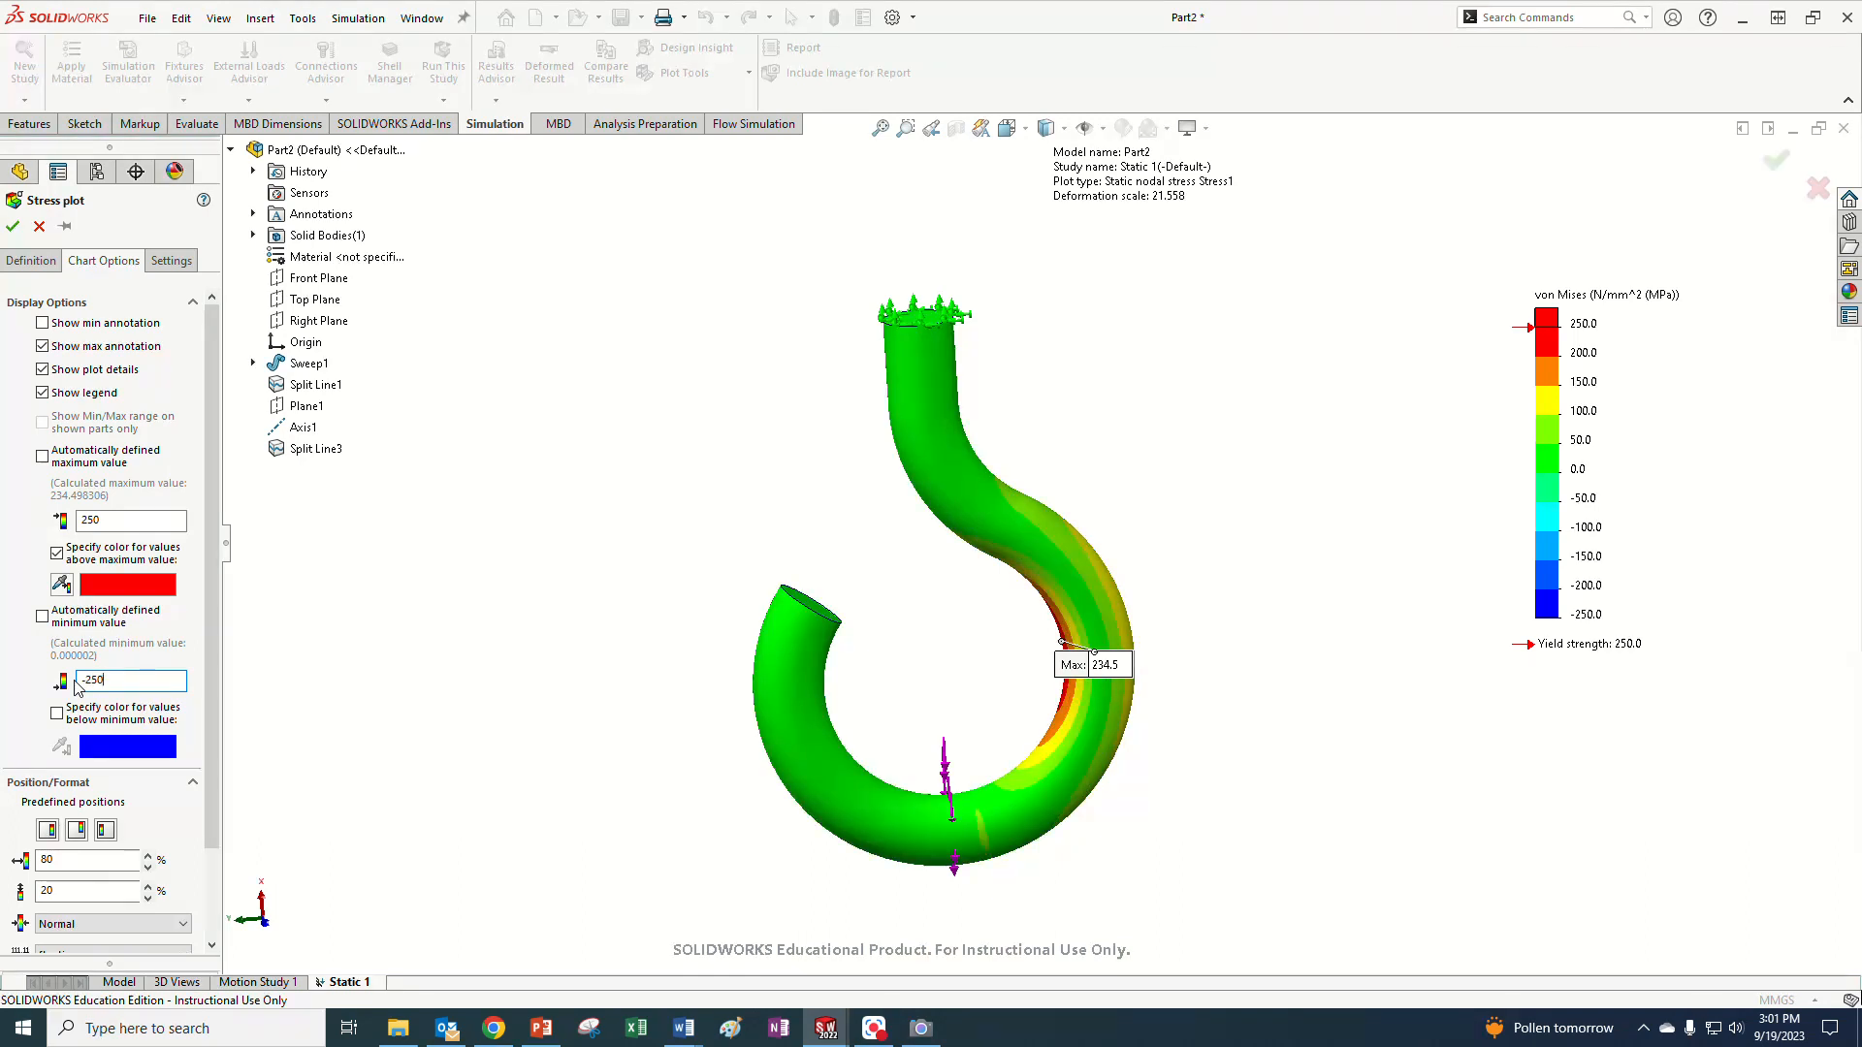
- Move the Max annotation into the hook's opening and accept the edited stress plot
scroll(1196, 614, "down", 3)
mouse_move(1154, 656)
middle_mouse_down()
mouse_move(1106, 653)
mouse_move(1130, 678)
middle_mouse_up()
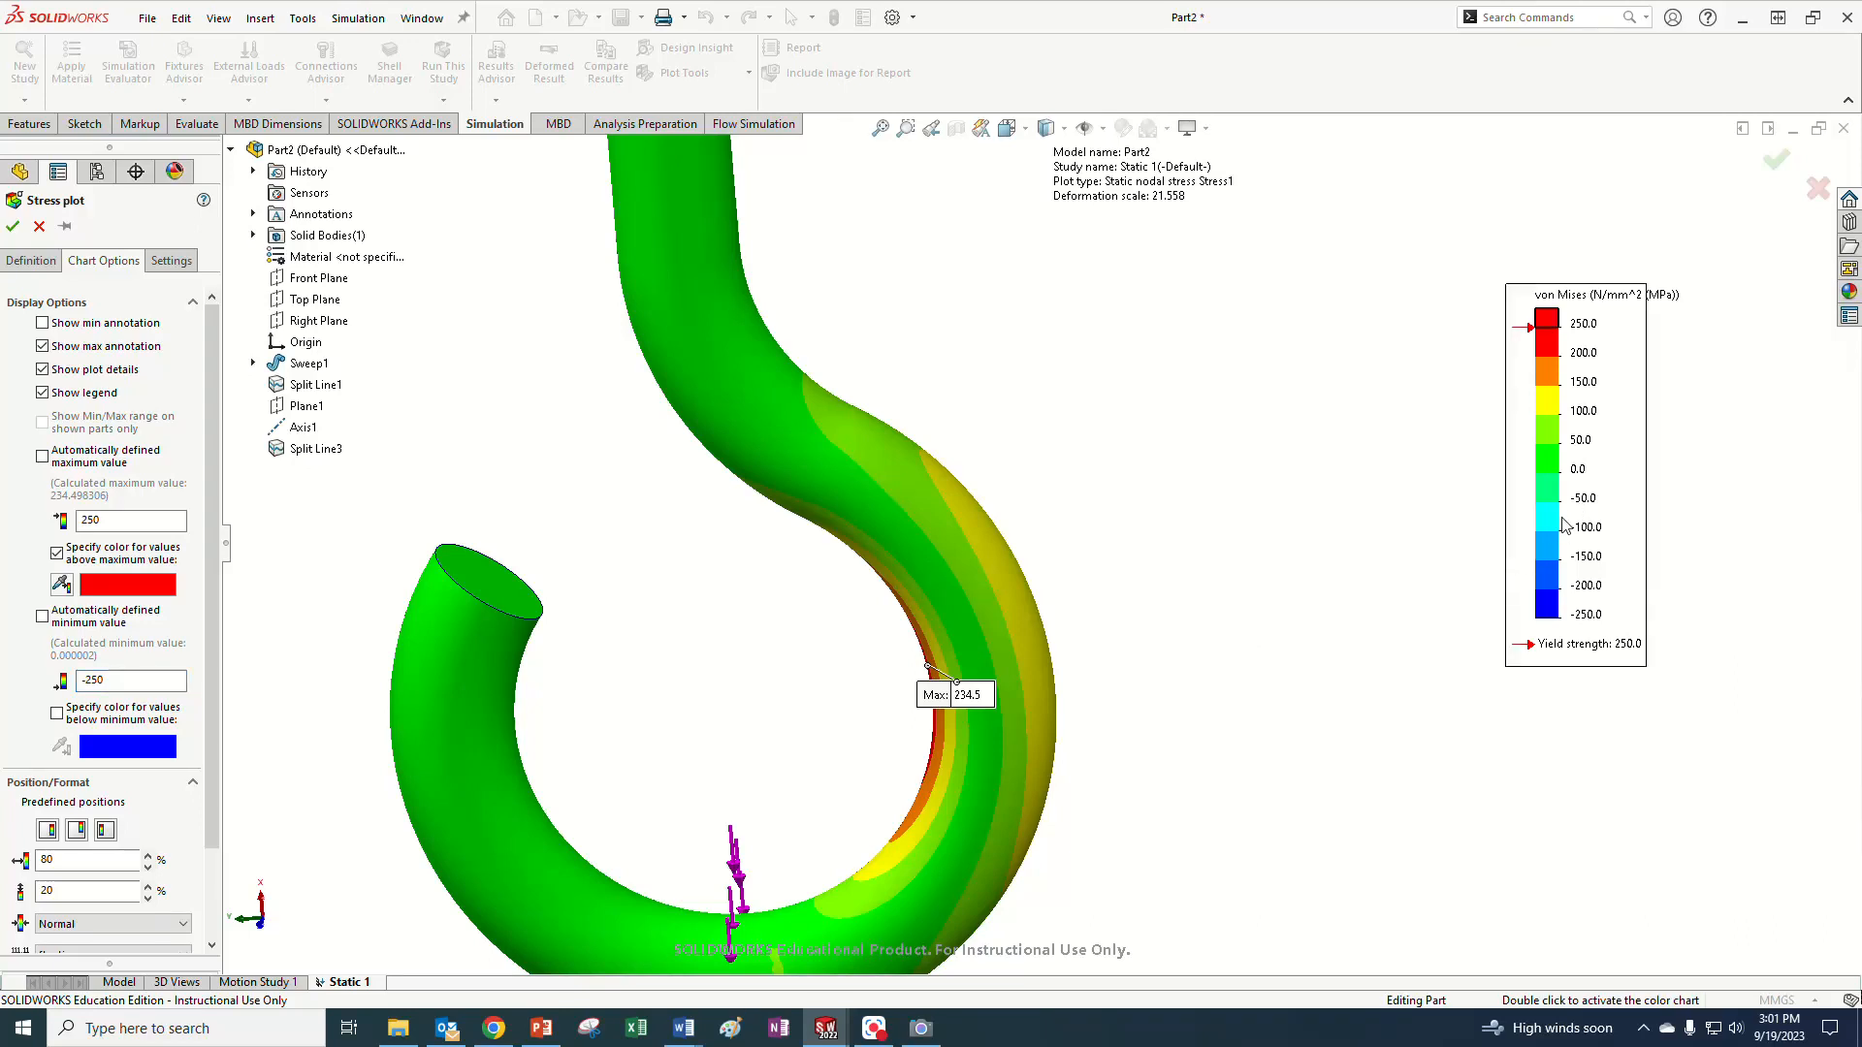
mouse_move(989, 706)
left_mouse_down()
mouse_move(836, 706)
mouse_move(749, 664)
left_mouse_up()
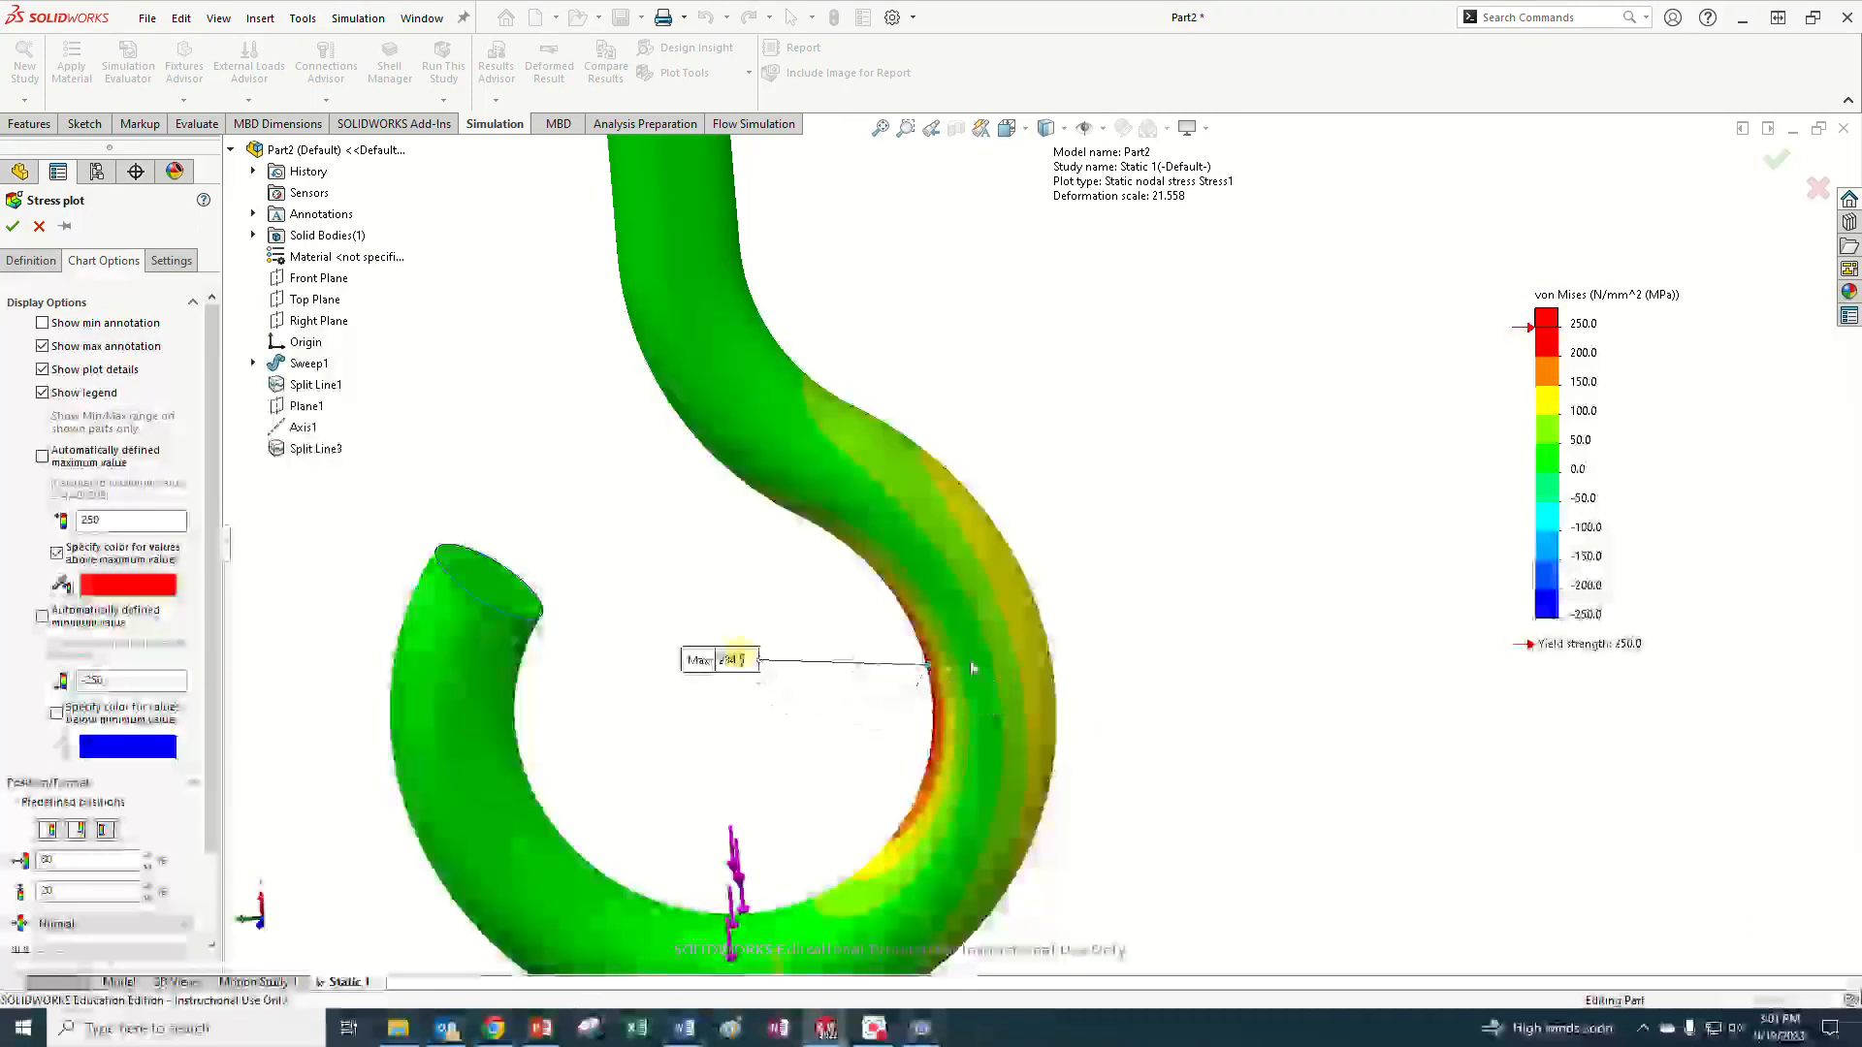
mouse_move(968, 707)
middle_mouse_down()
mouse_move(1058, 687)
mouse_move(981, 714)
middle_mouse_up()
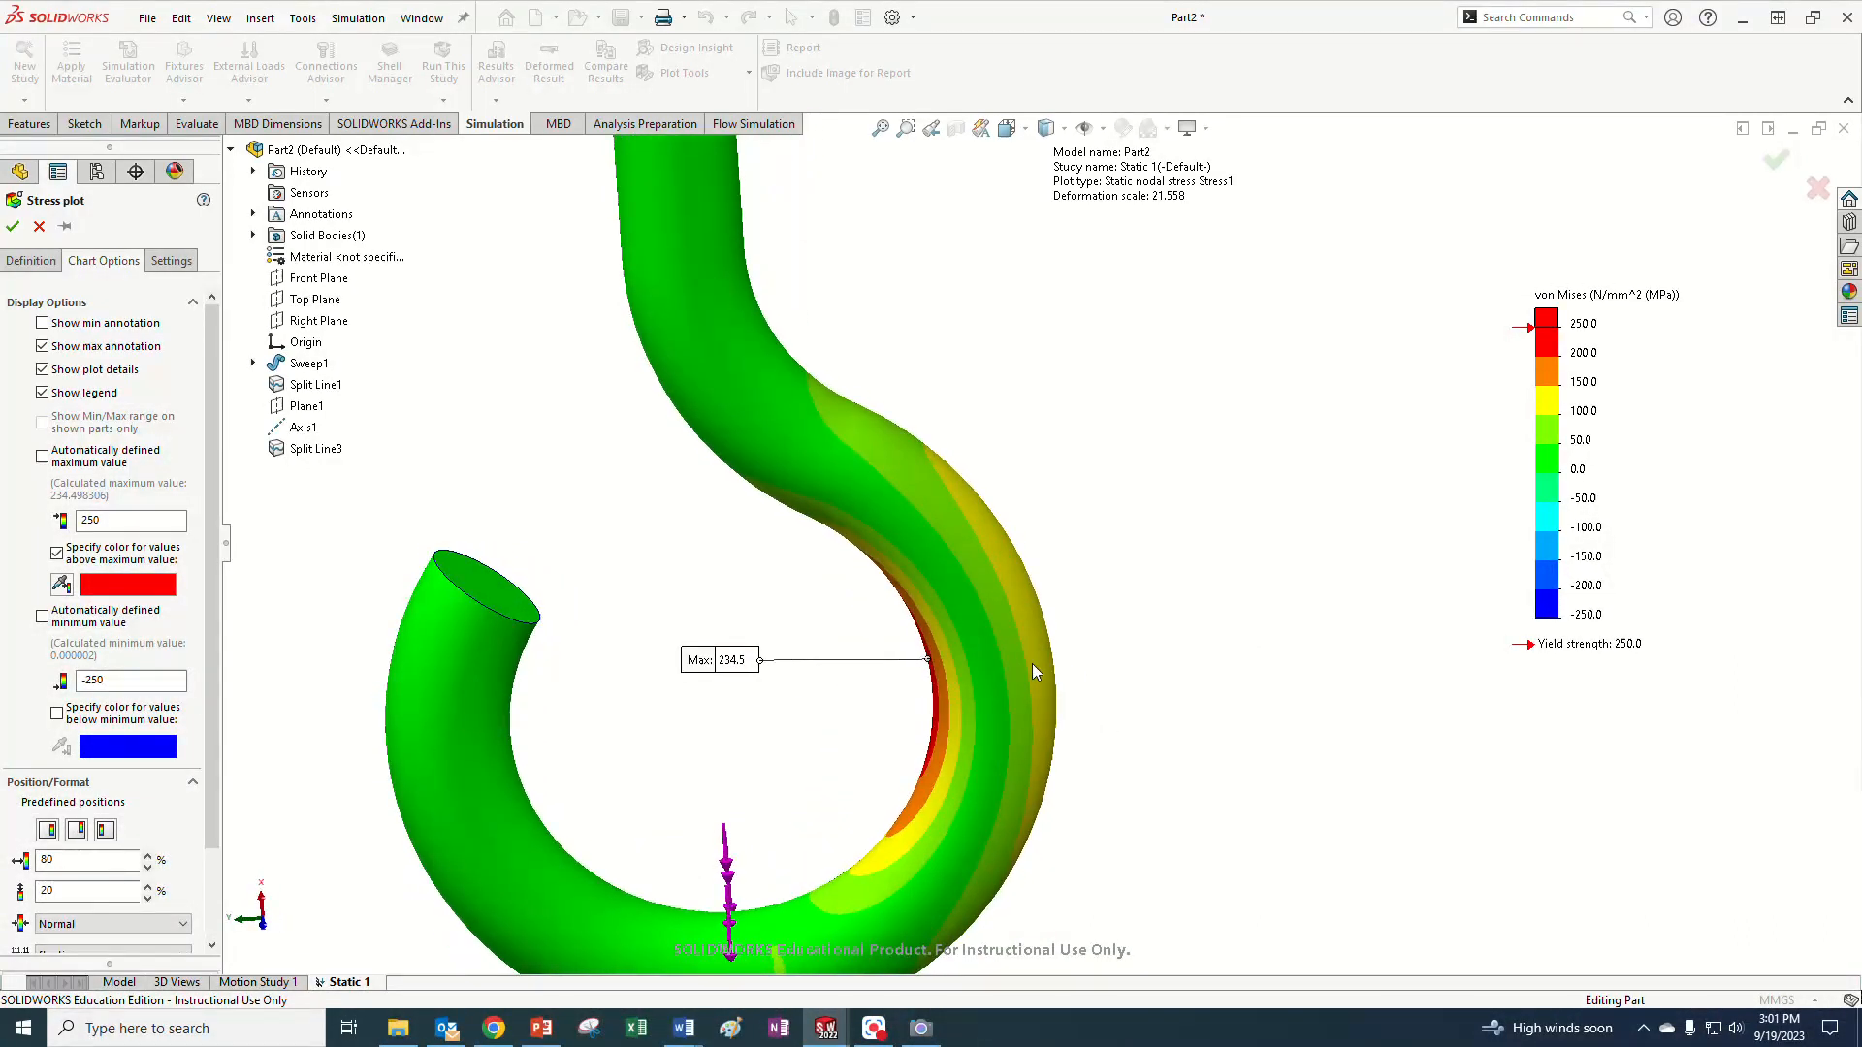
scroll(1034, 668, "up", 3)
scroll(1056, 616, "down", 2)
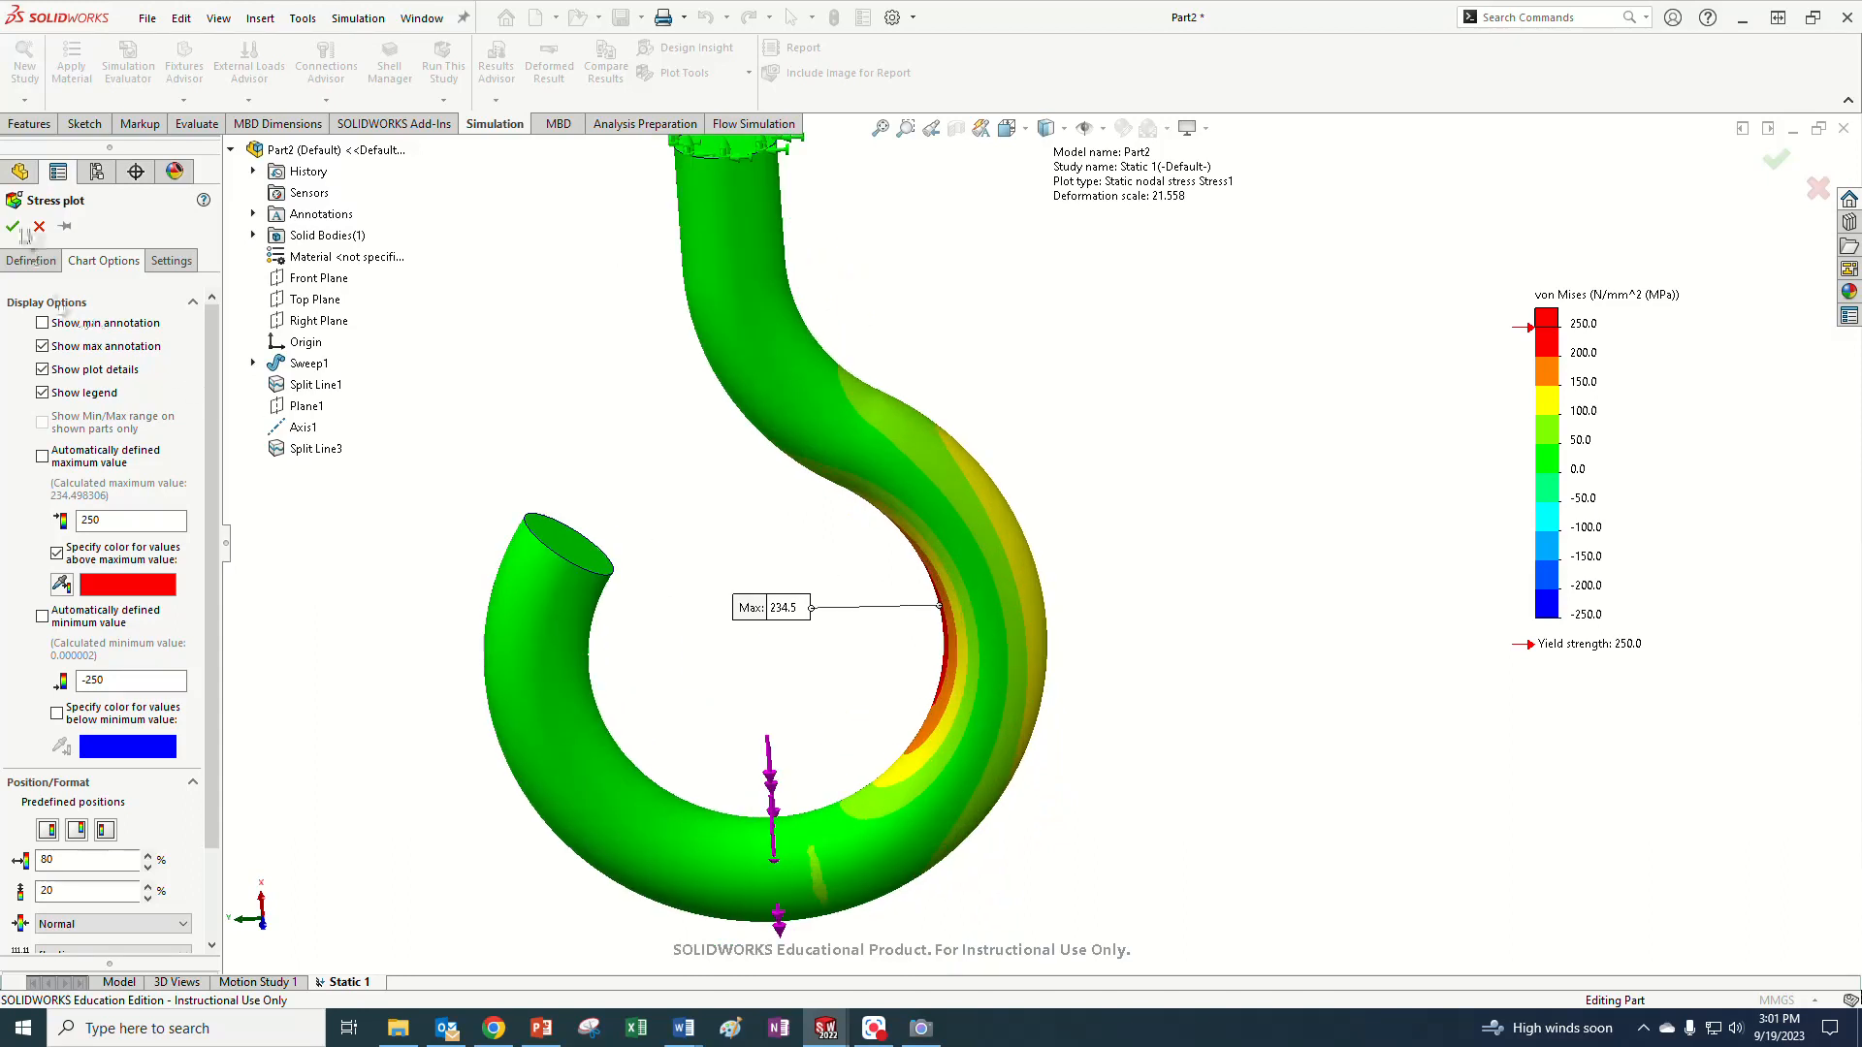
key("Return")
- Section the X normal stress plot on Plane1, examine the stress bands across the round cross-section, and exit section clipping
middle_click_drag(1189, 626, 1005, 638)
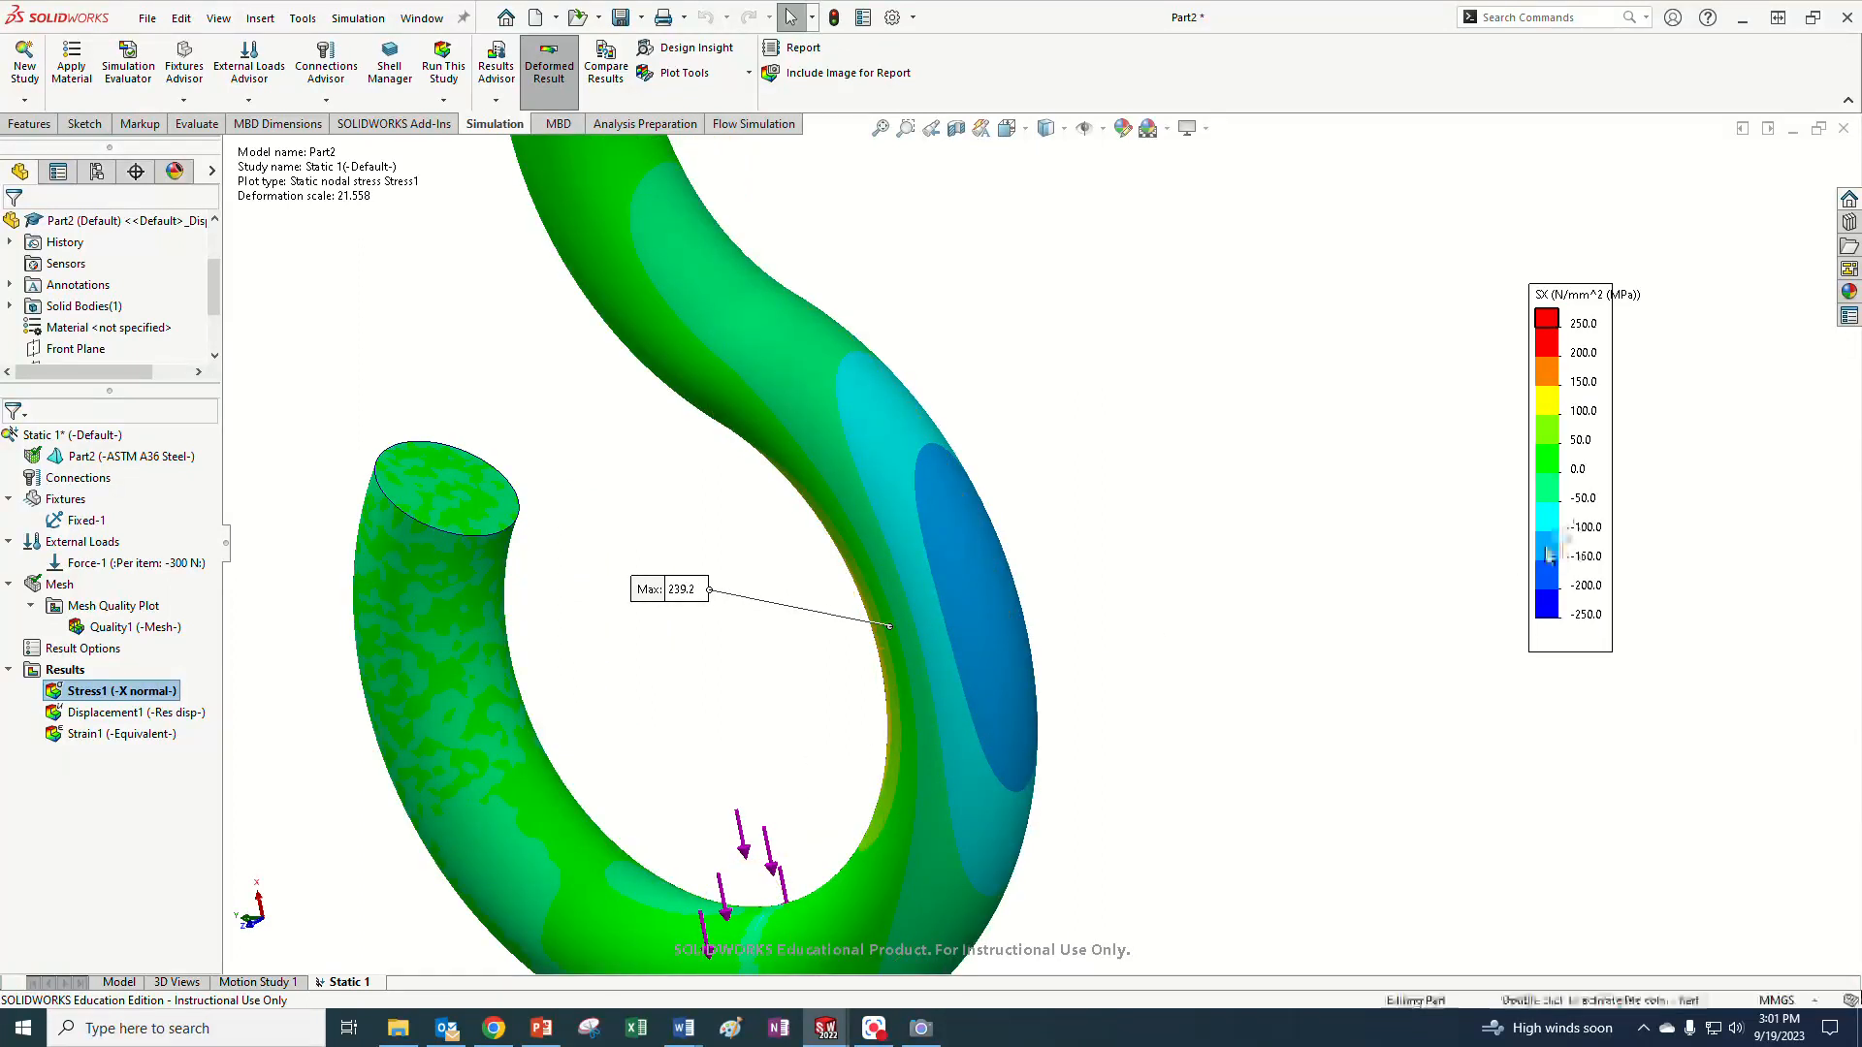
middle_click_drag(1278, 590, 1387, 587)
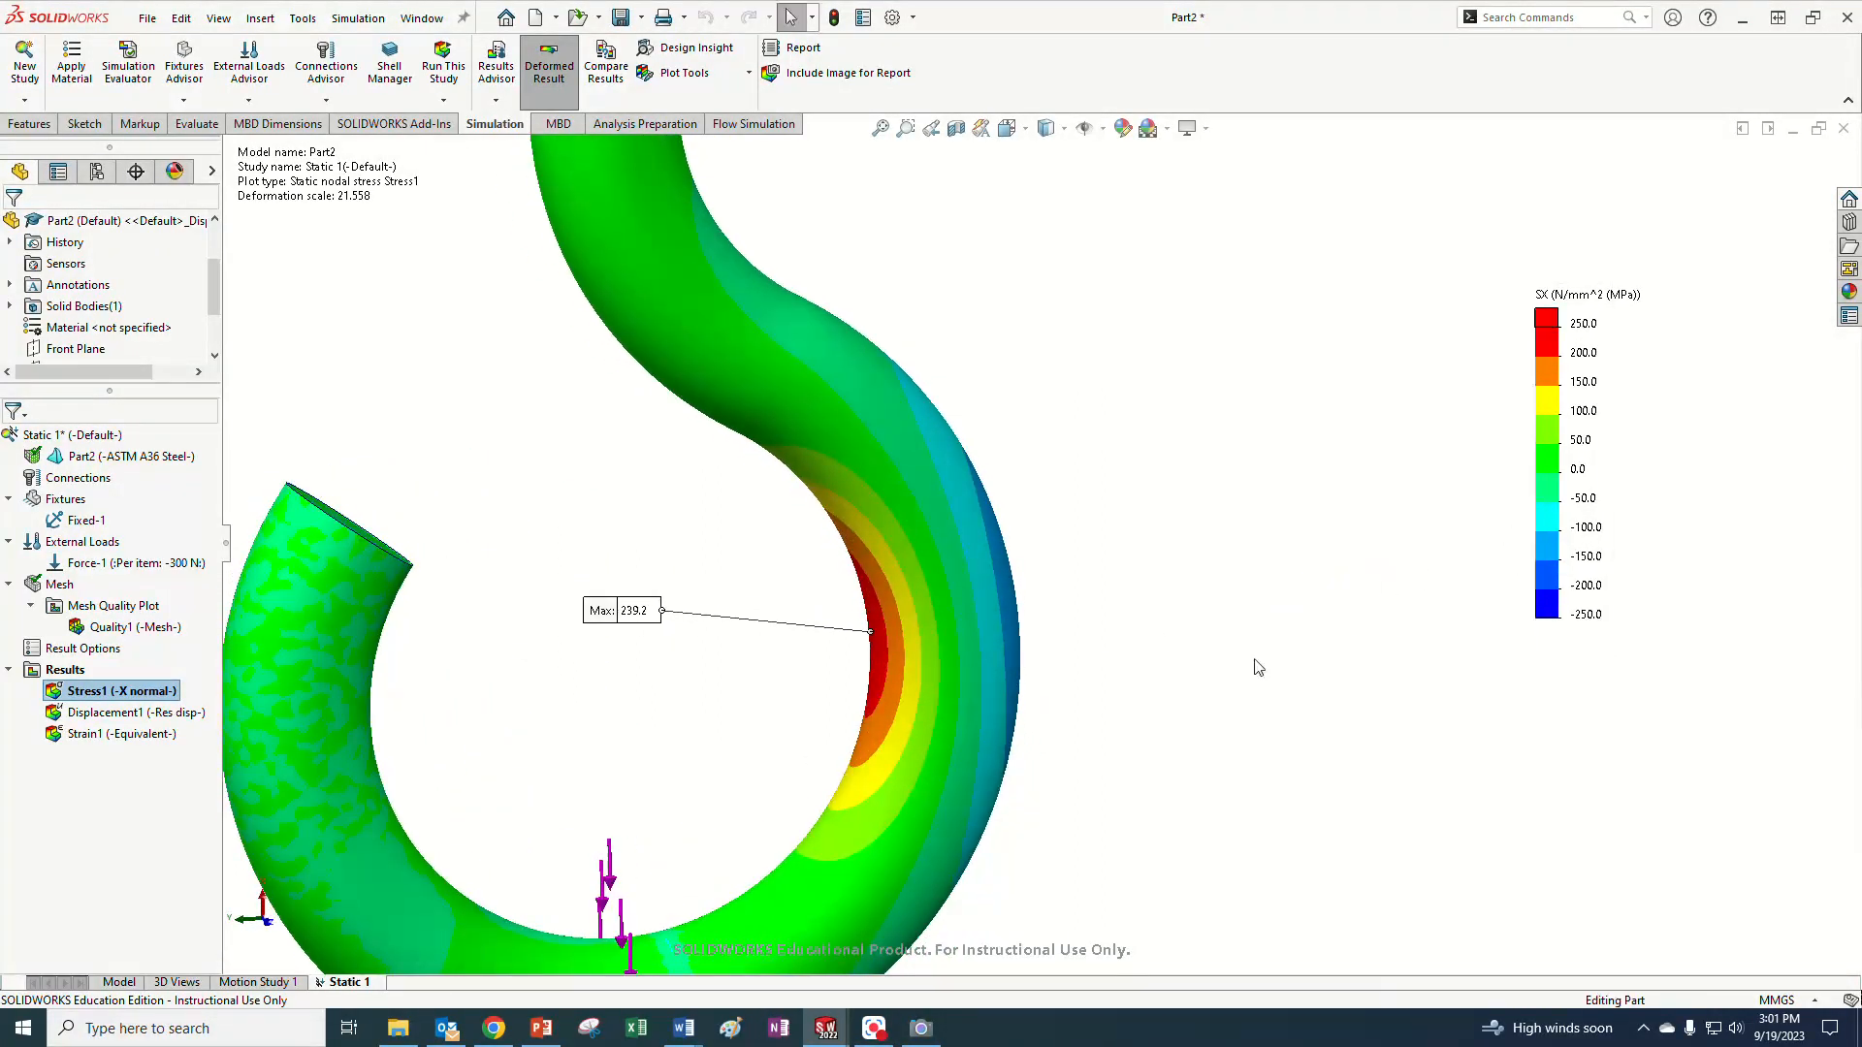
scroll(1147, 740, "up", 5)
middle_click_drag(1147, 740, 1055, 629)
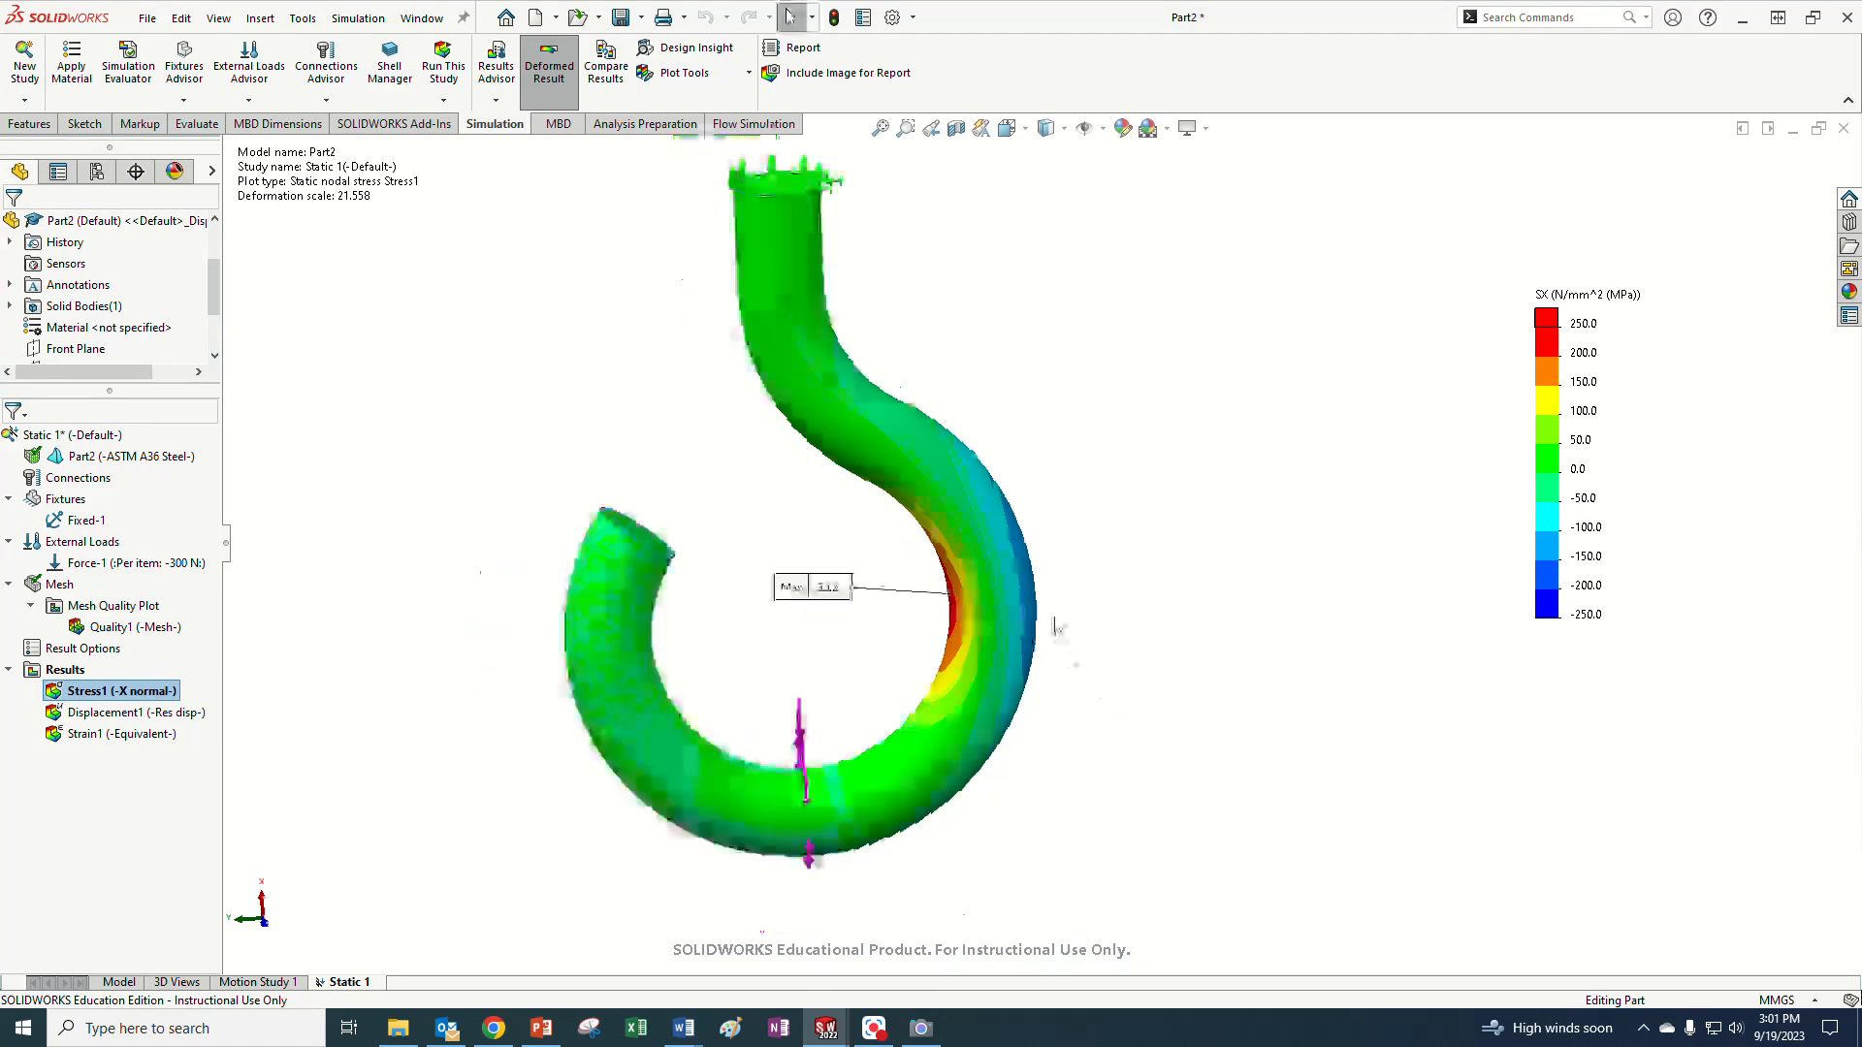
right_click(94, 693)
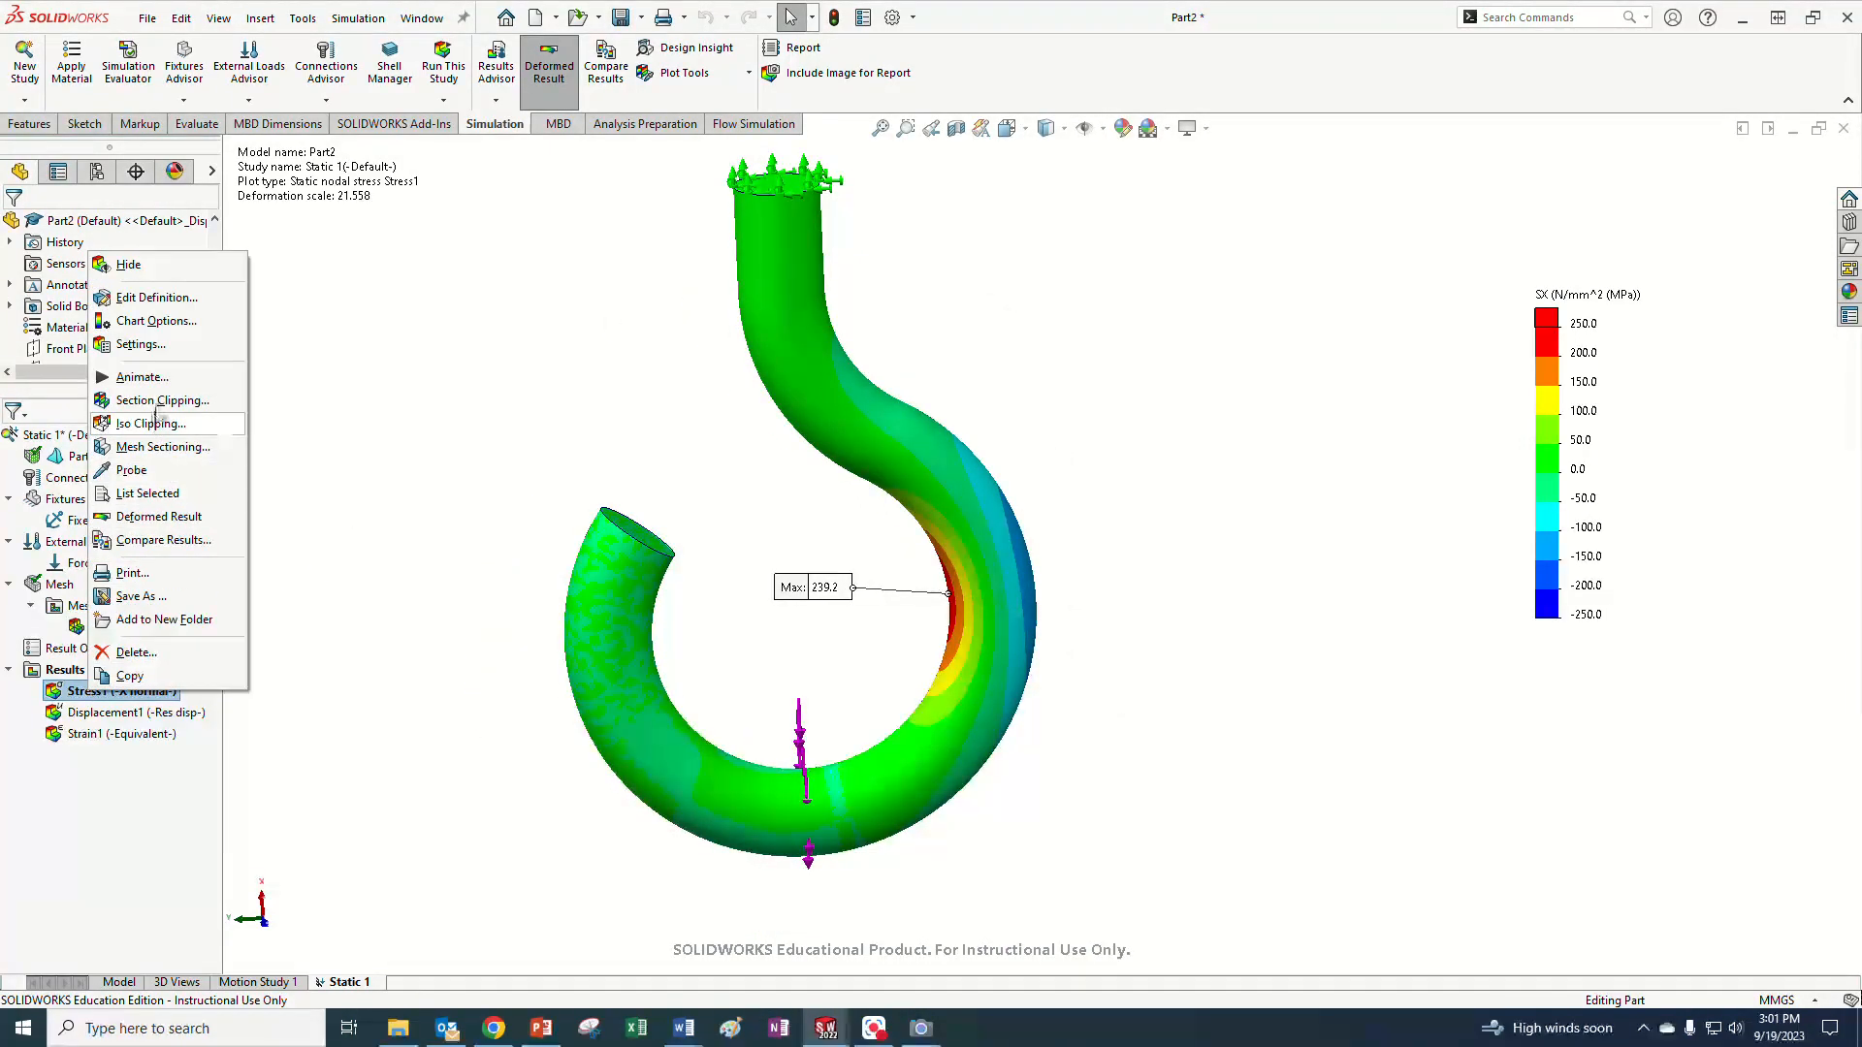
left_click(157, 401)
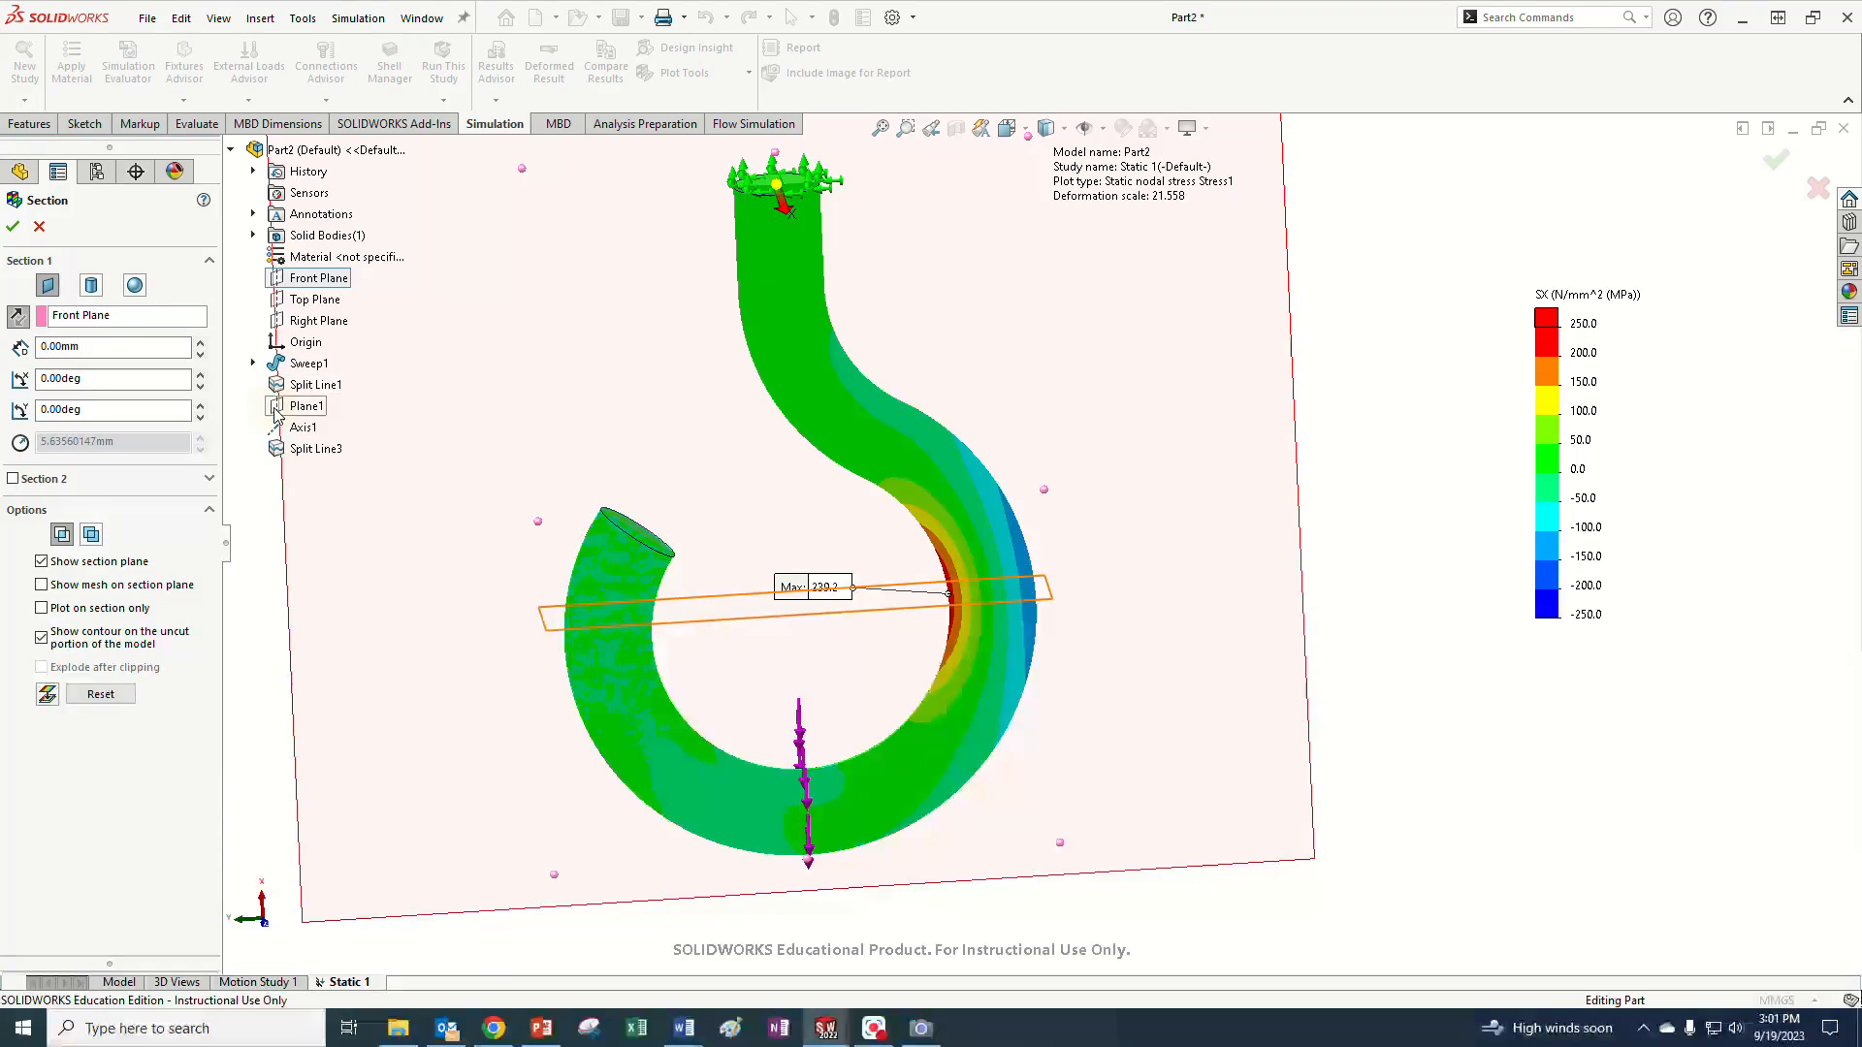
scroll(776, 643, "up", 3)
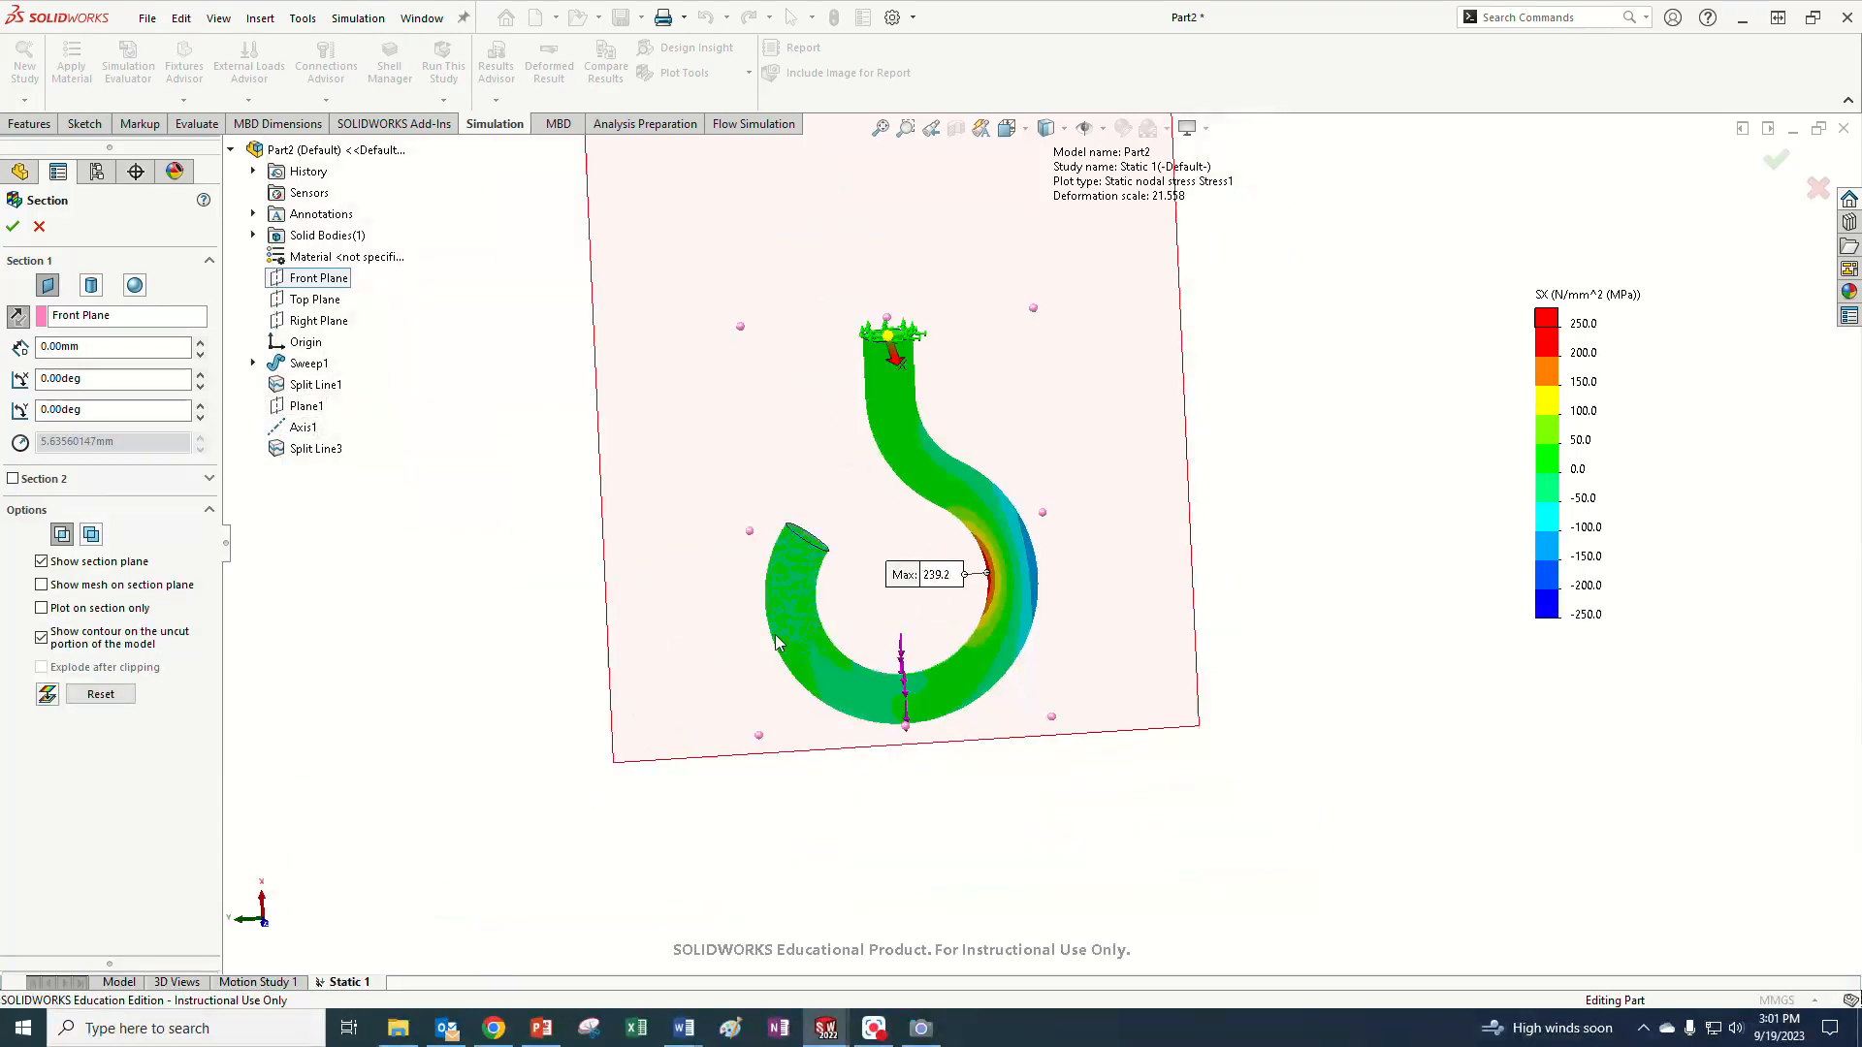
left_click(302, 407)
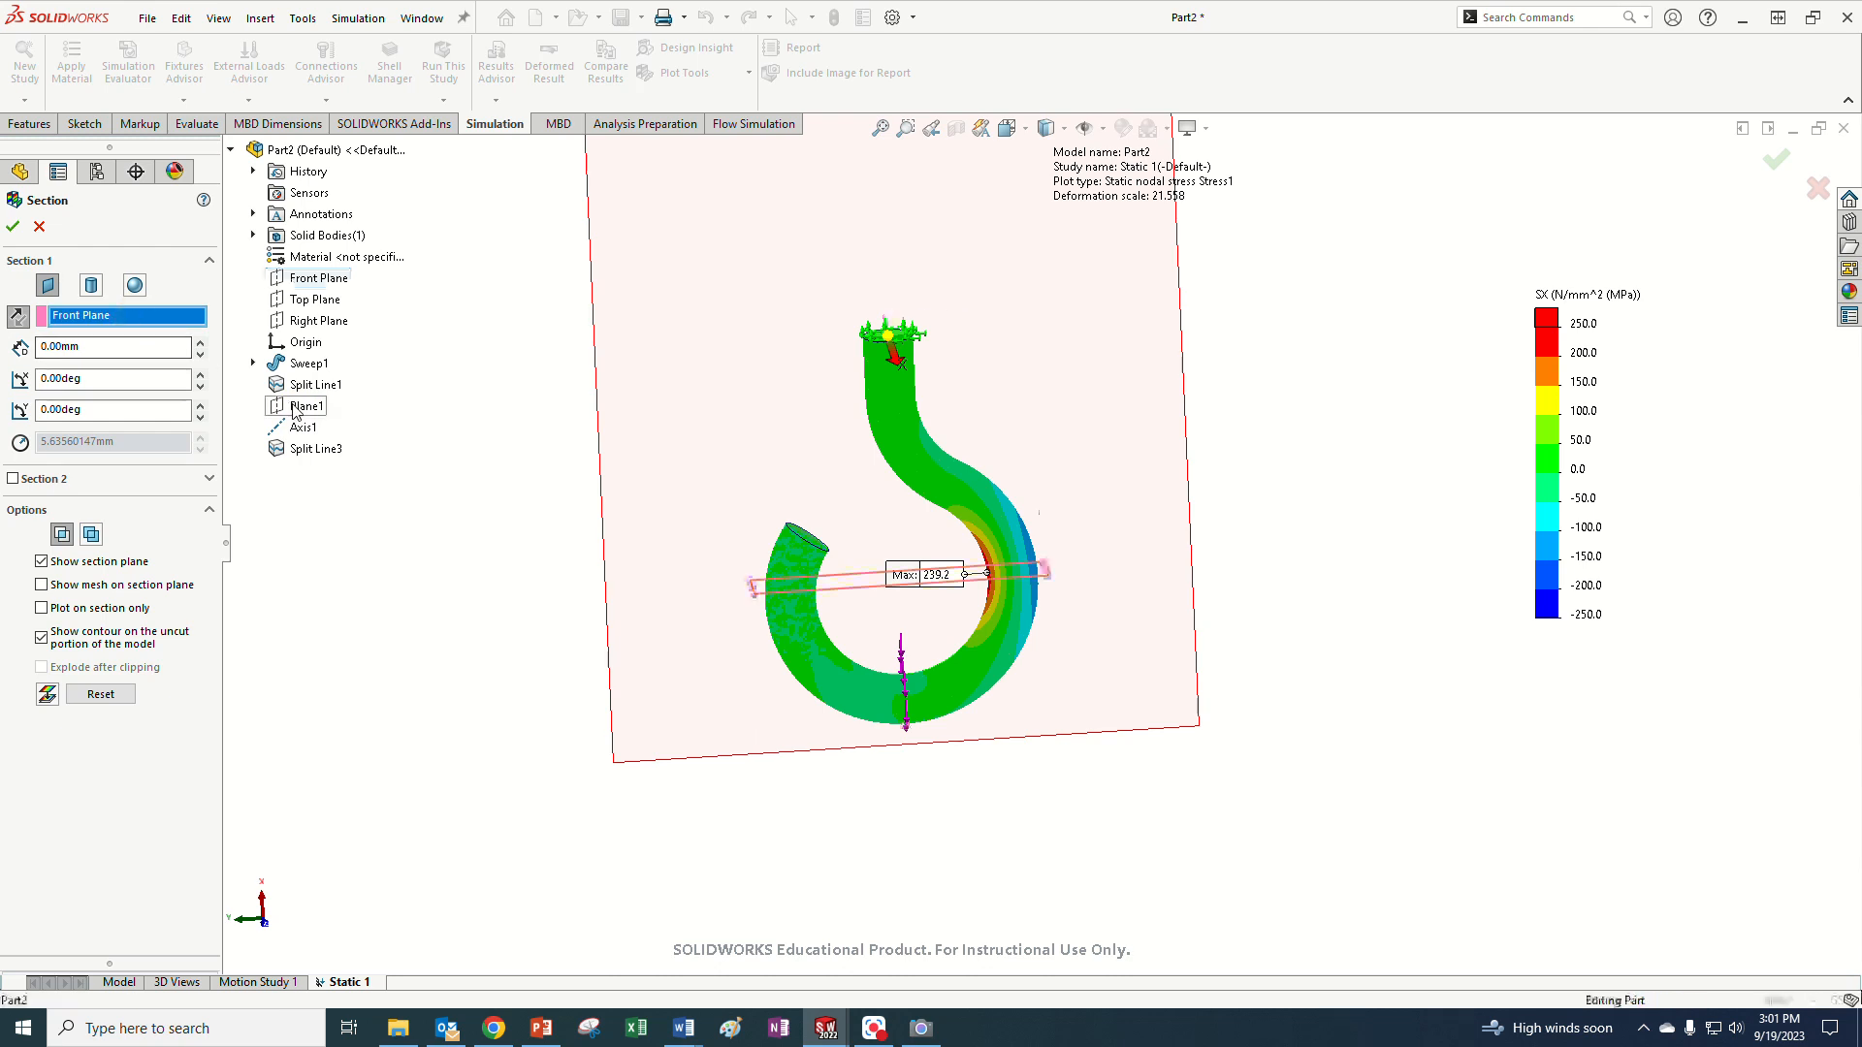
middle_click_drag(739, 524, 840, 640)
scroll(1010, 544, "down", 7)
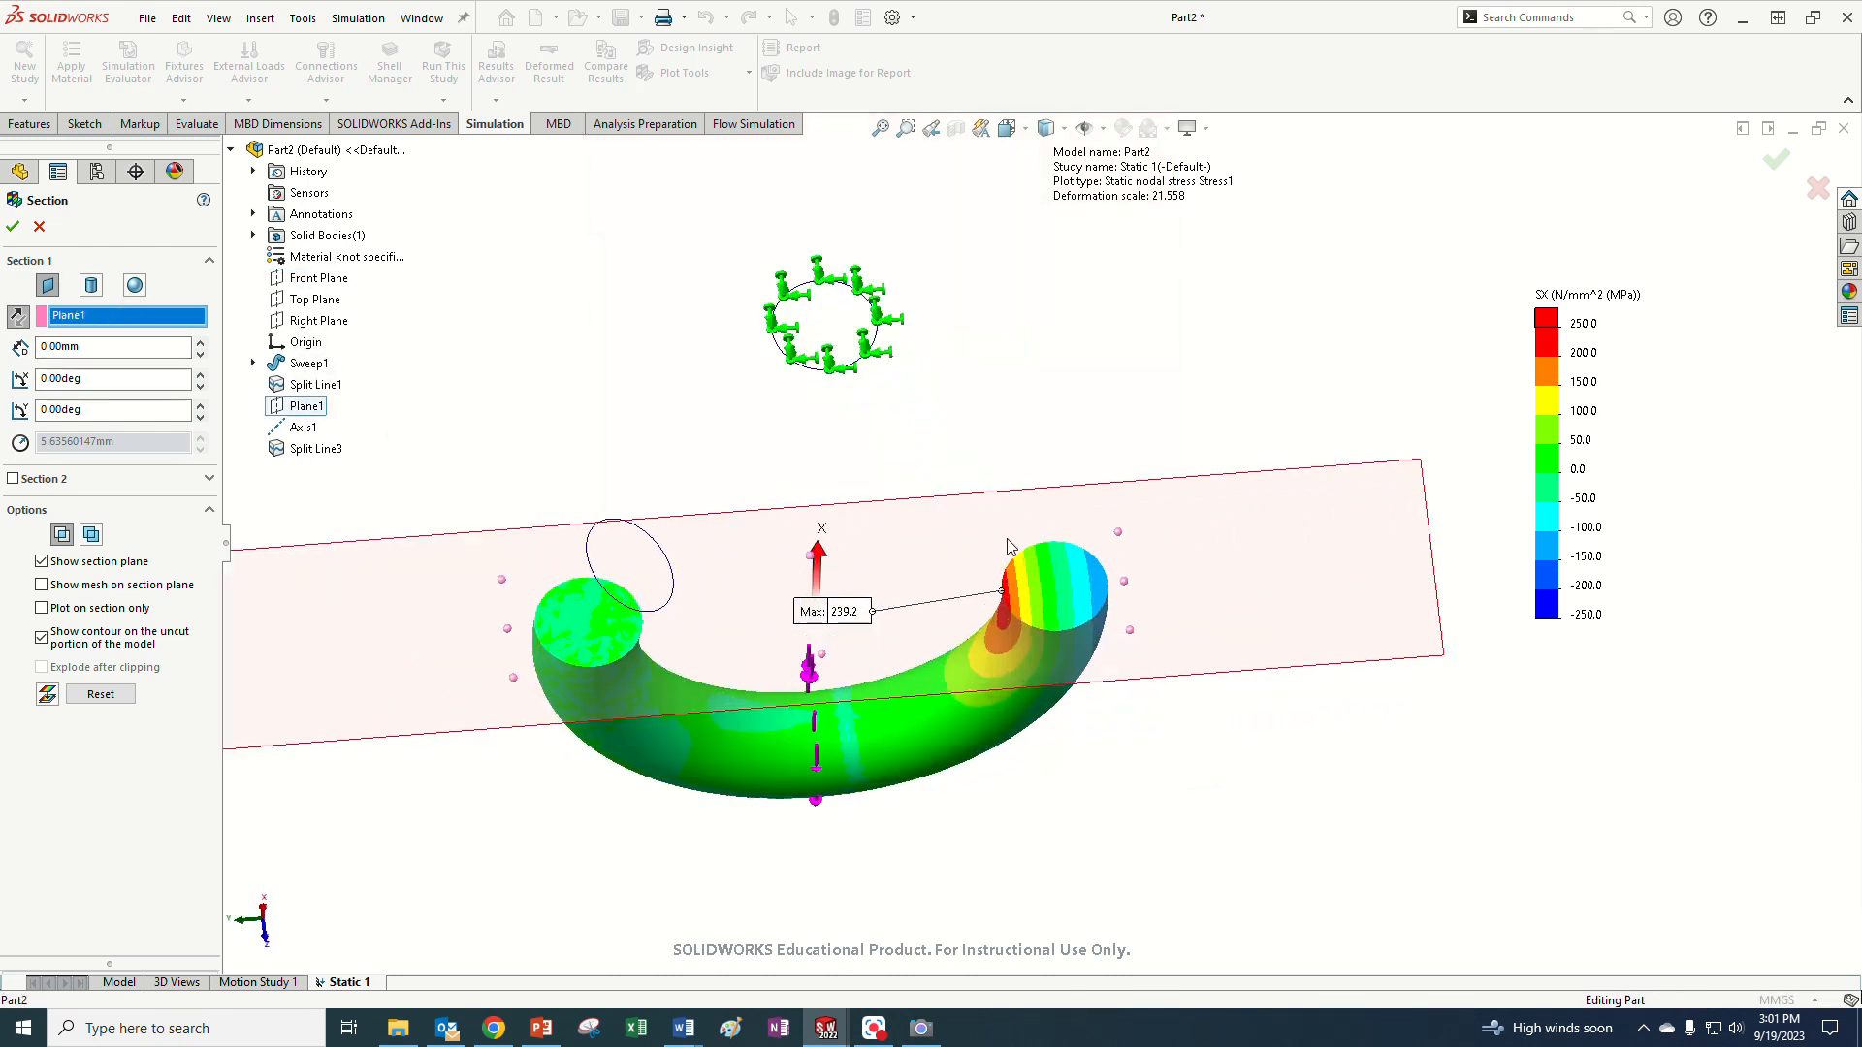
middle_click_drag(1094, 584, 985, 524)
scroll(985, 523, "down", 3)
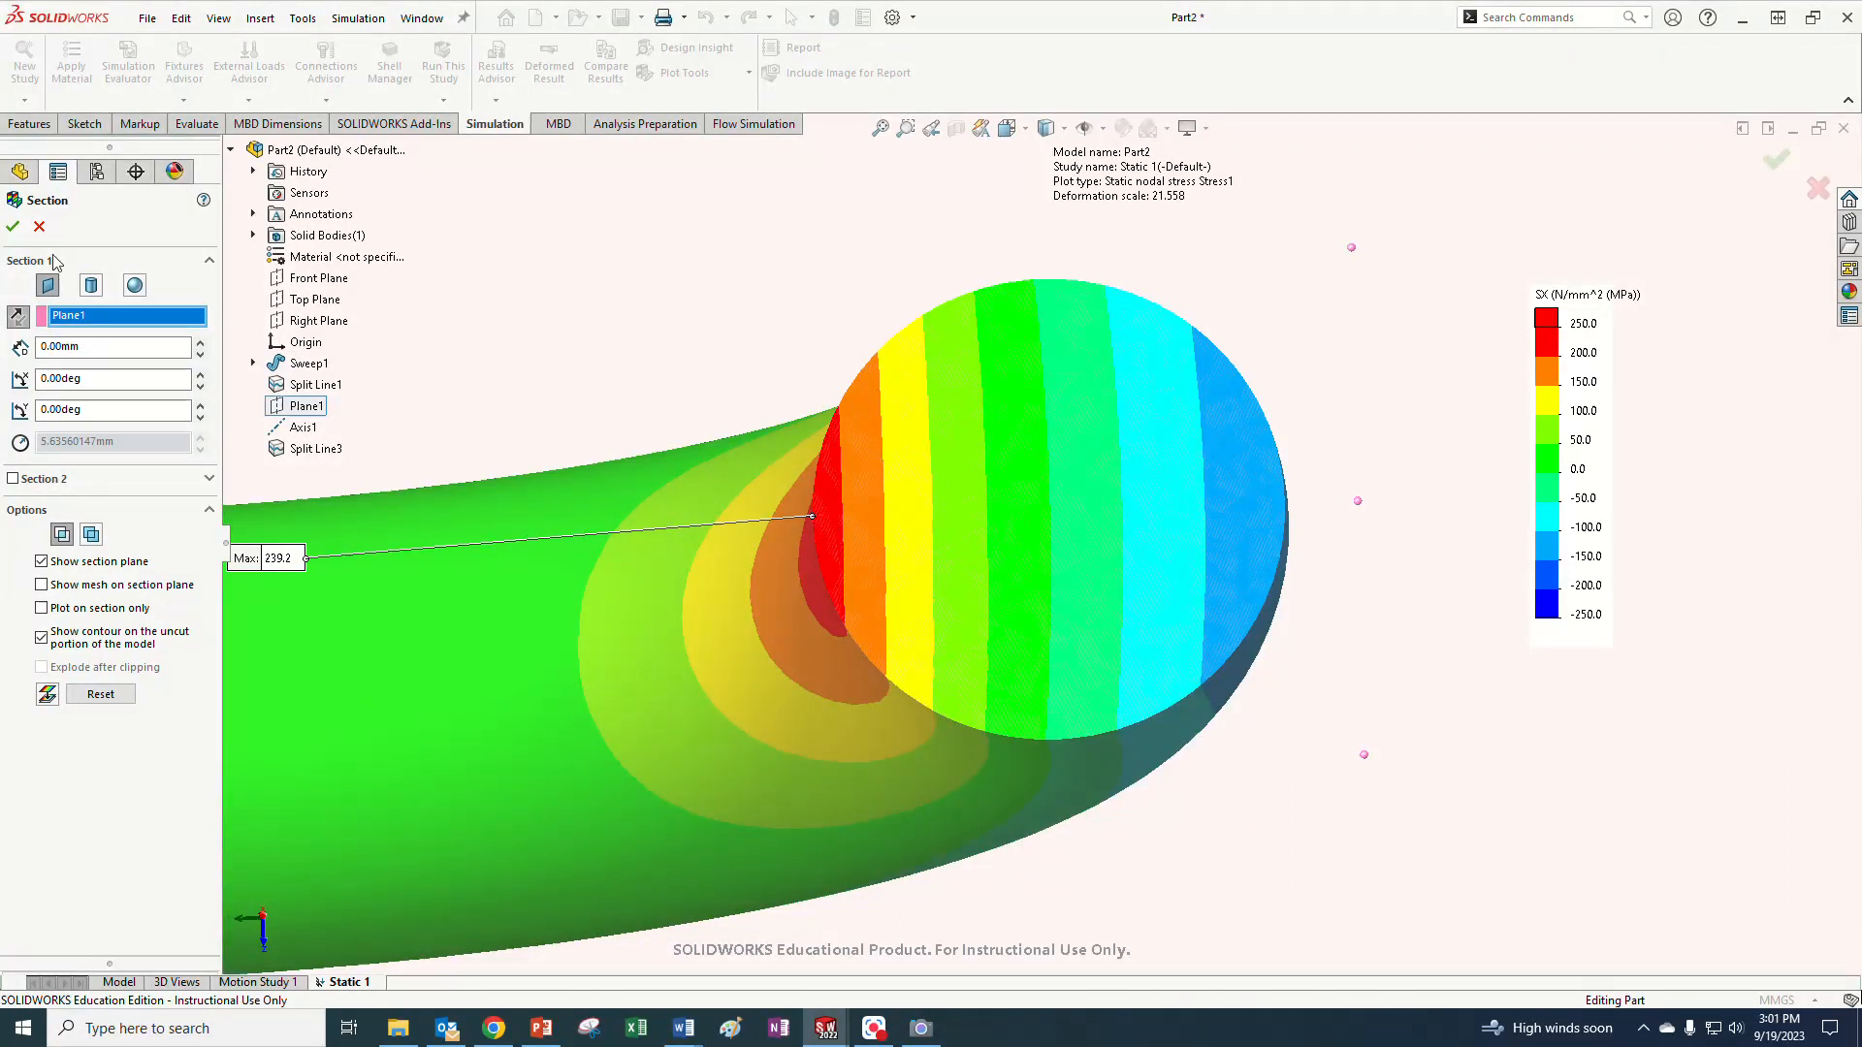
left_click(39, 227)
- Probe the X normal stress on the Split Line3 edge and graph it, placing the edge plot beside the hook to examine its peak
scroll(1042, 541, "up", 2)
middle_click_drag(1076, 732, 1064, 514)
scroll(1057, 514, "up", 2)
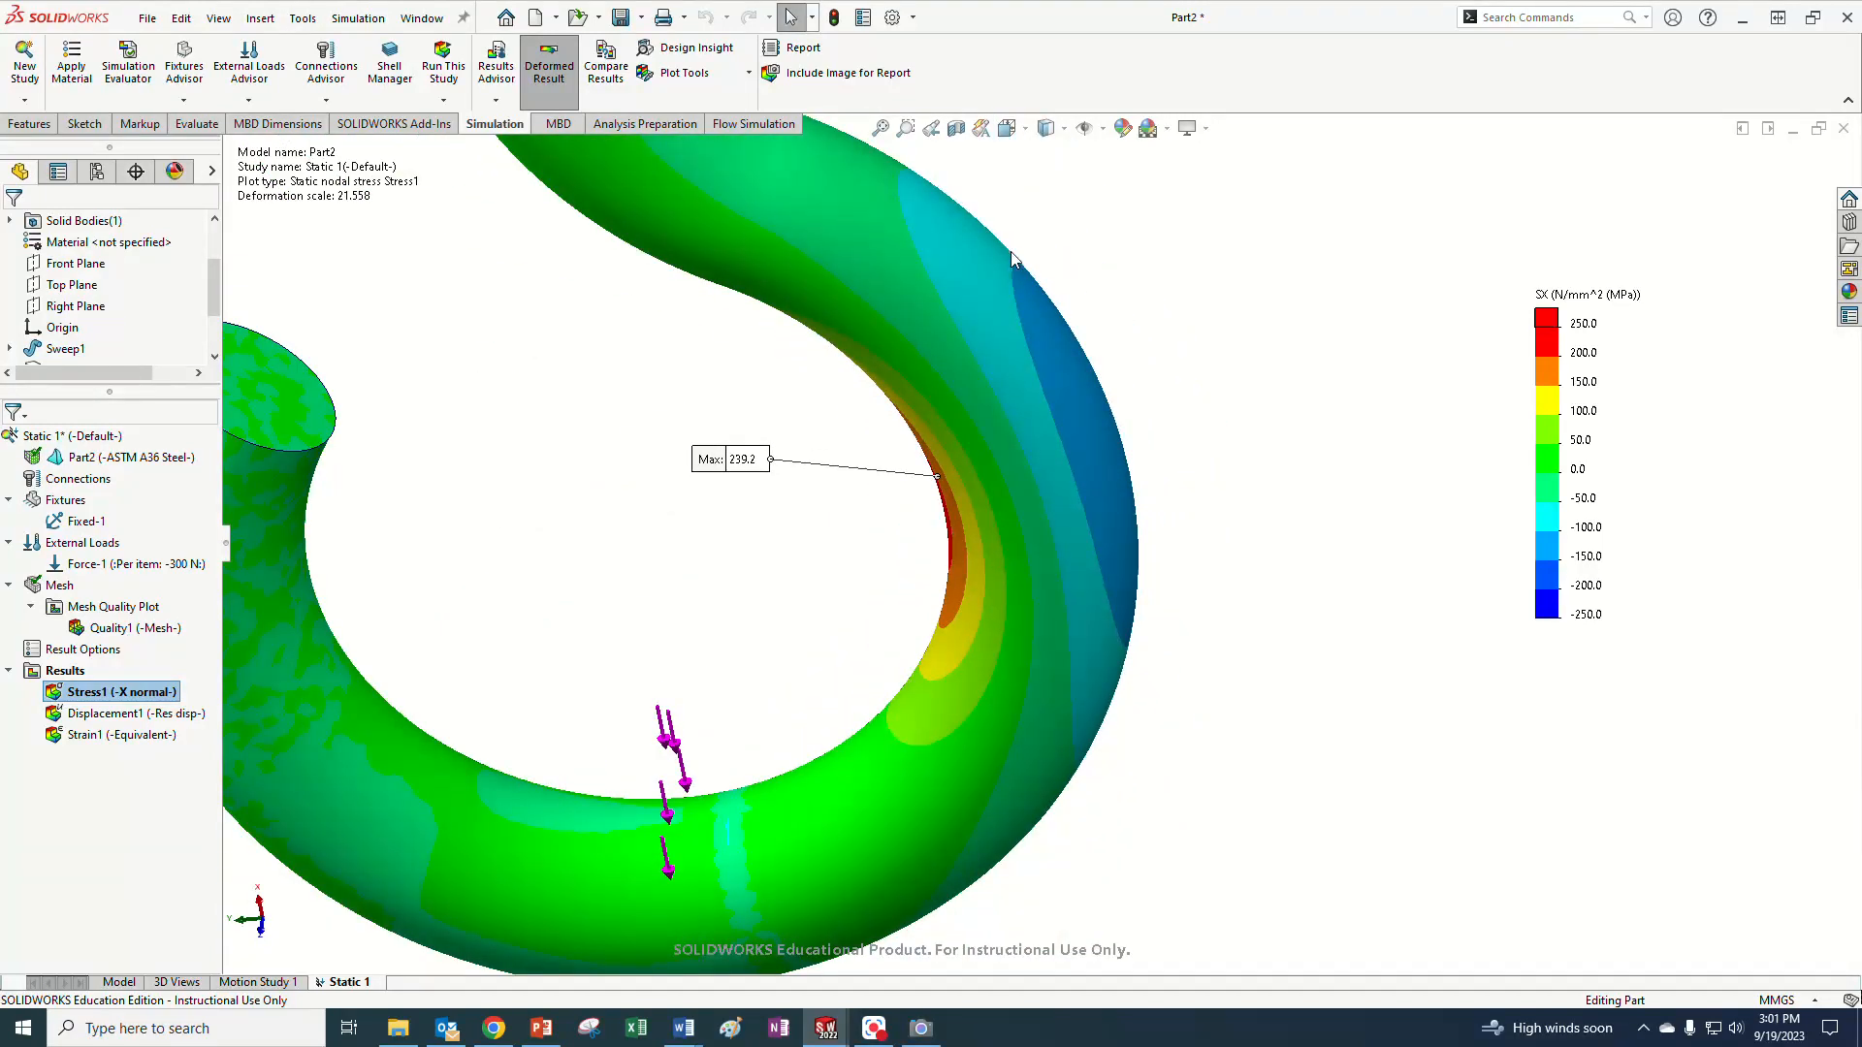
left_click(717, 77)
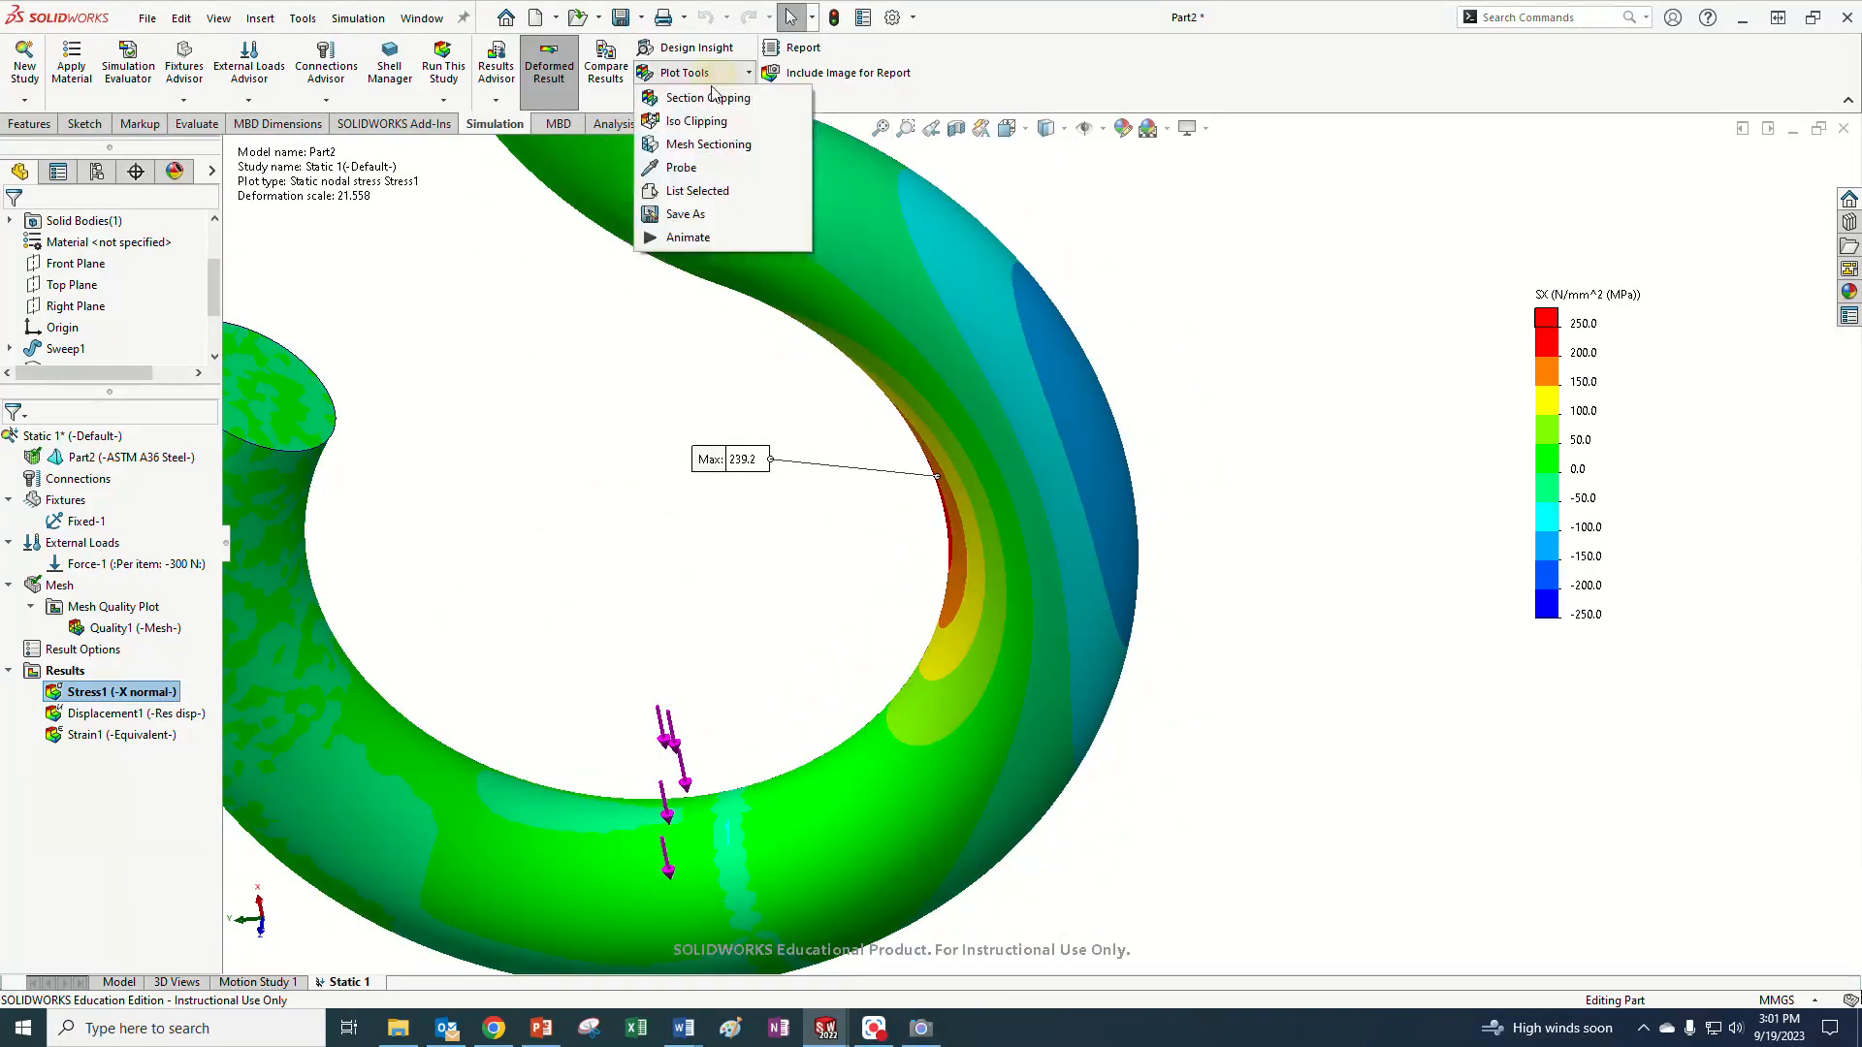
left_click(710, 193)
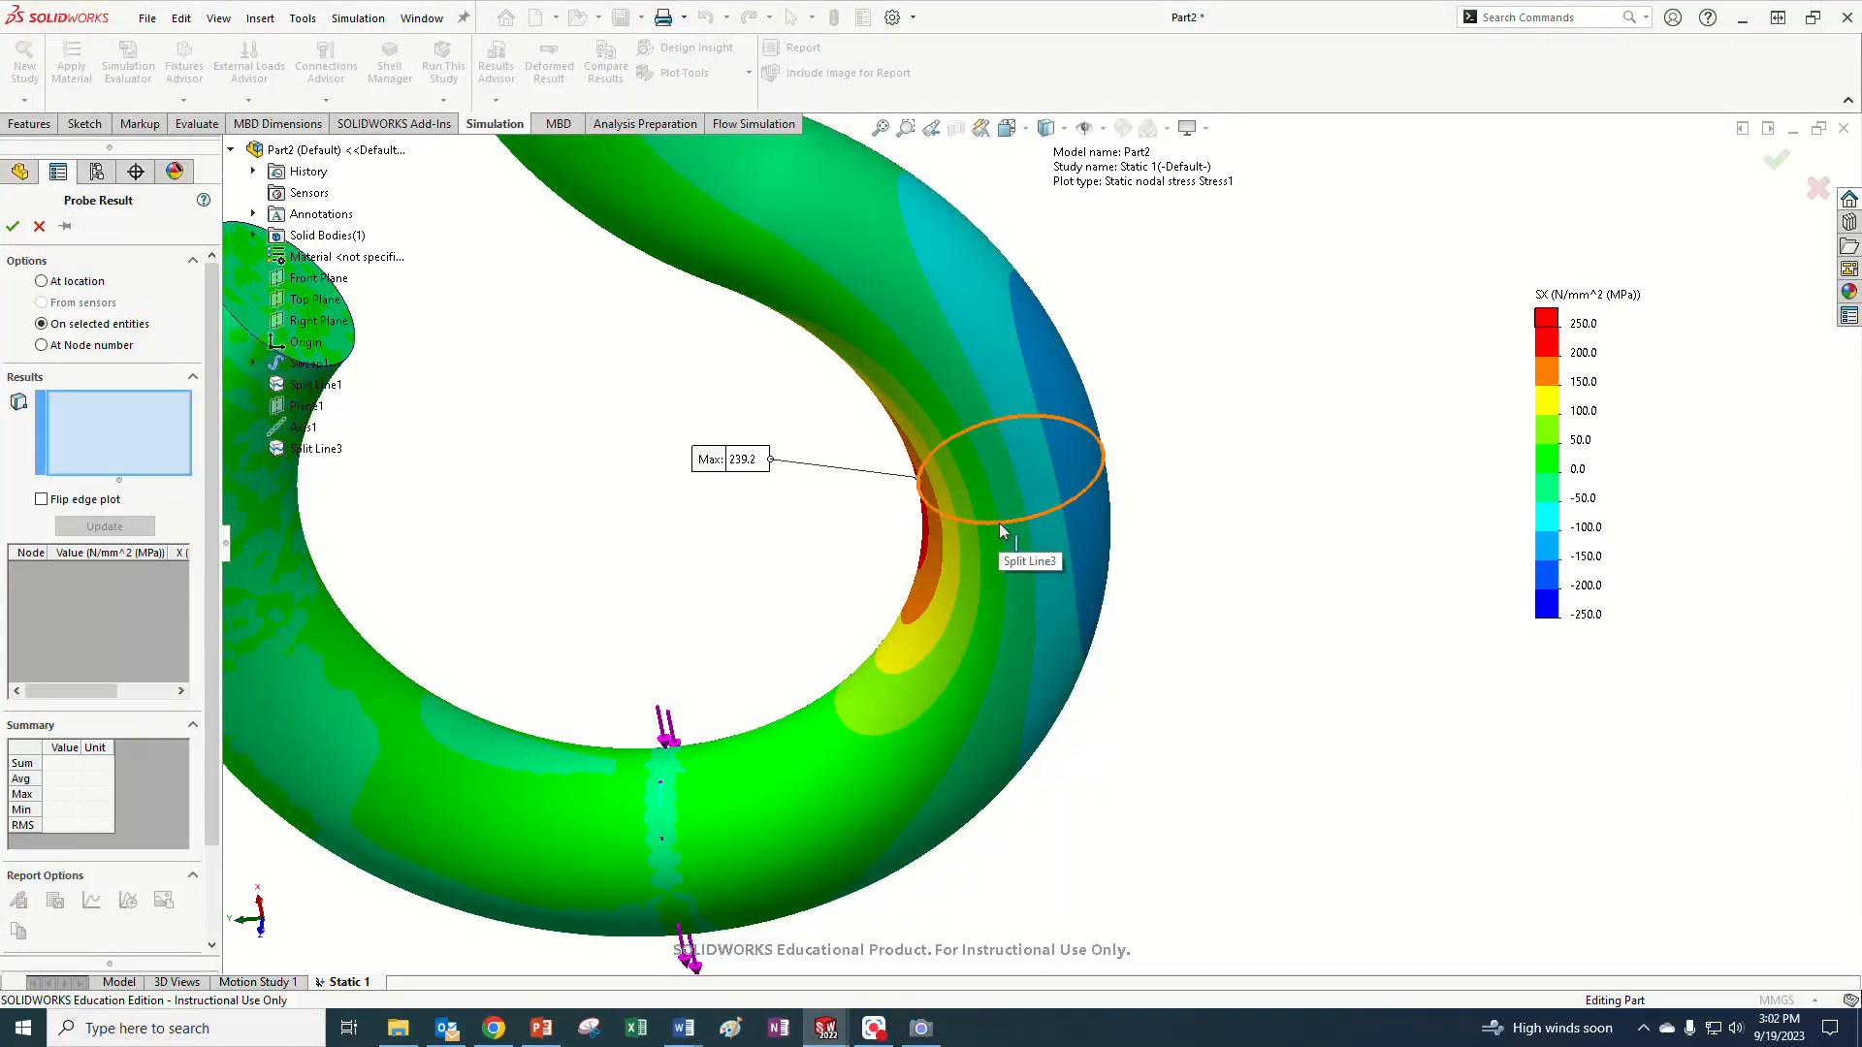
left_click(1003, 529)
left_click(130, 534)
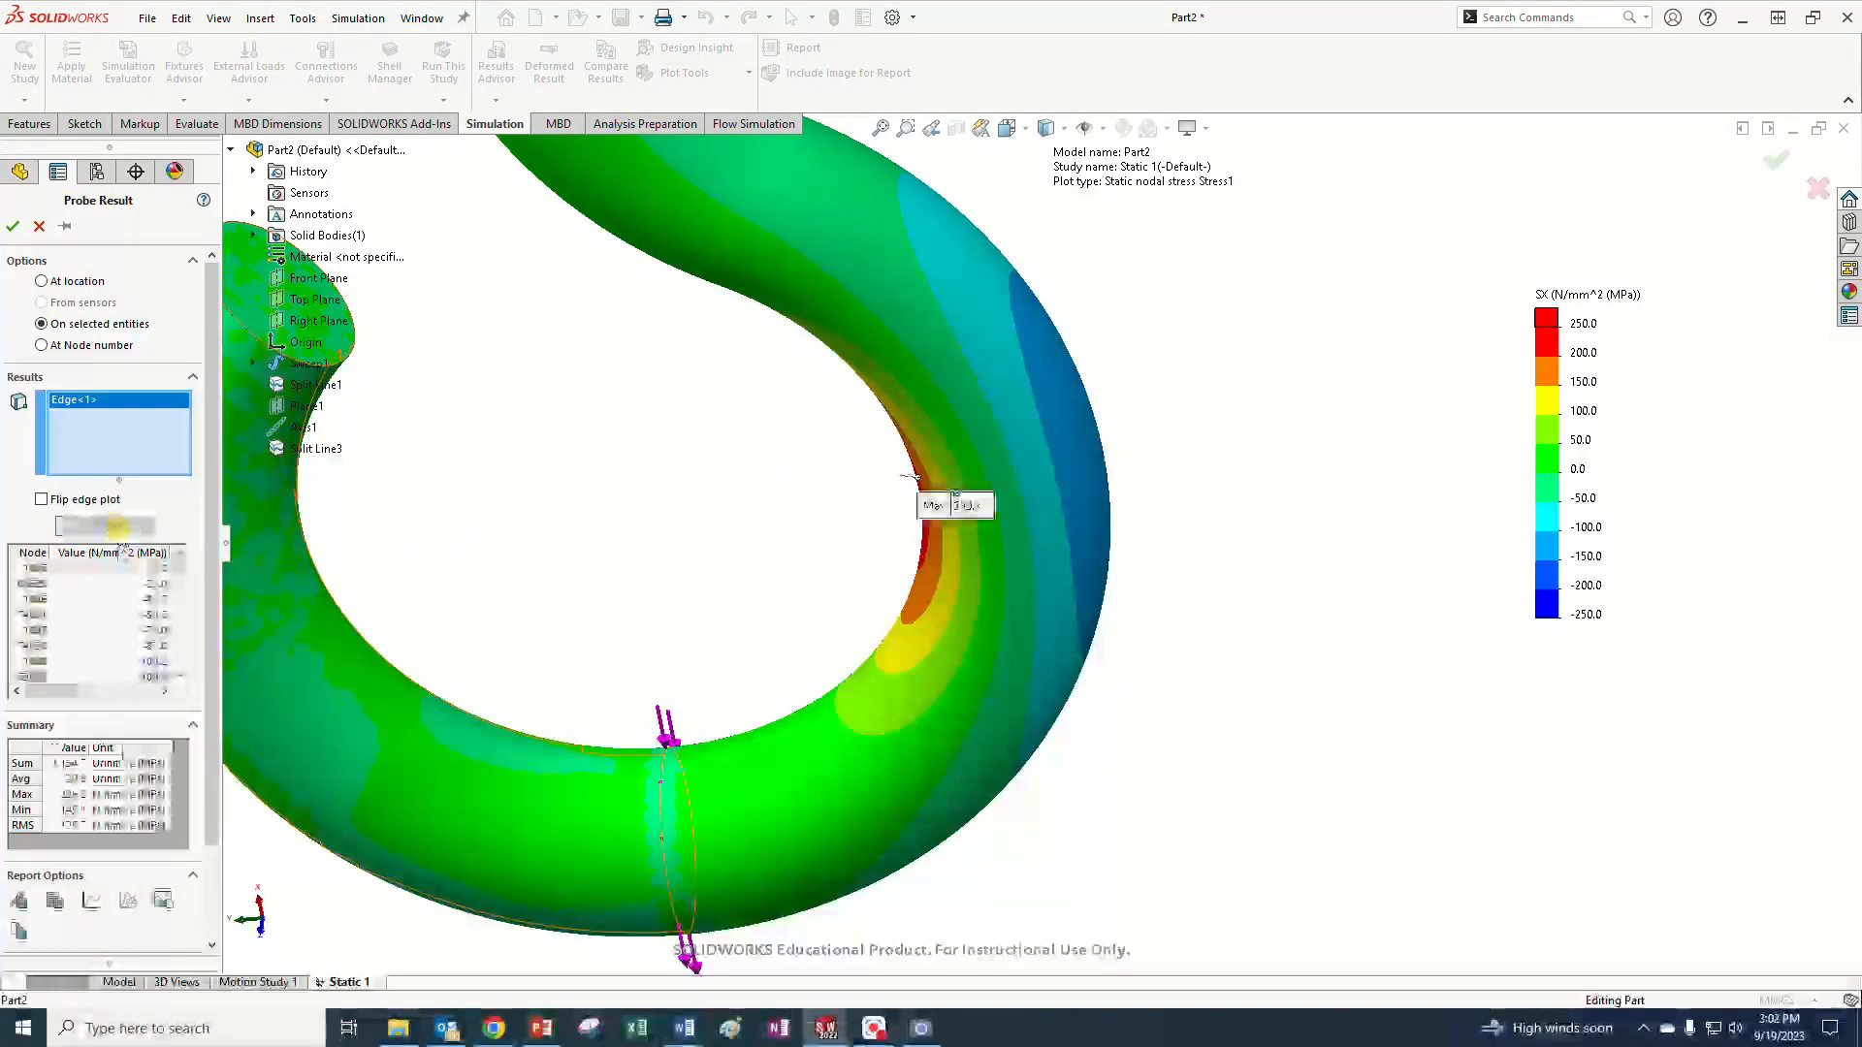
left_click(92, 900)
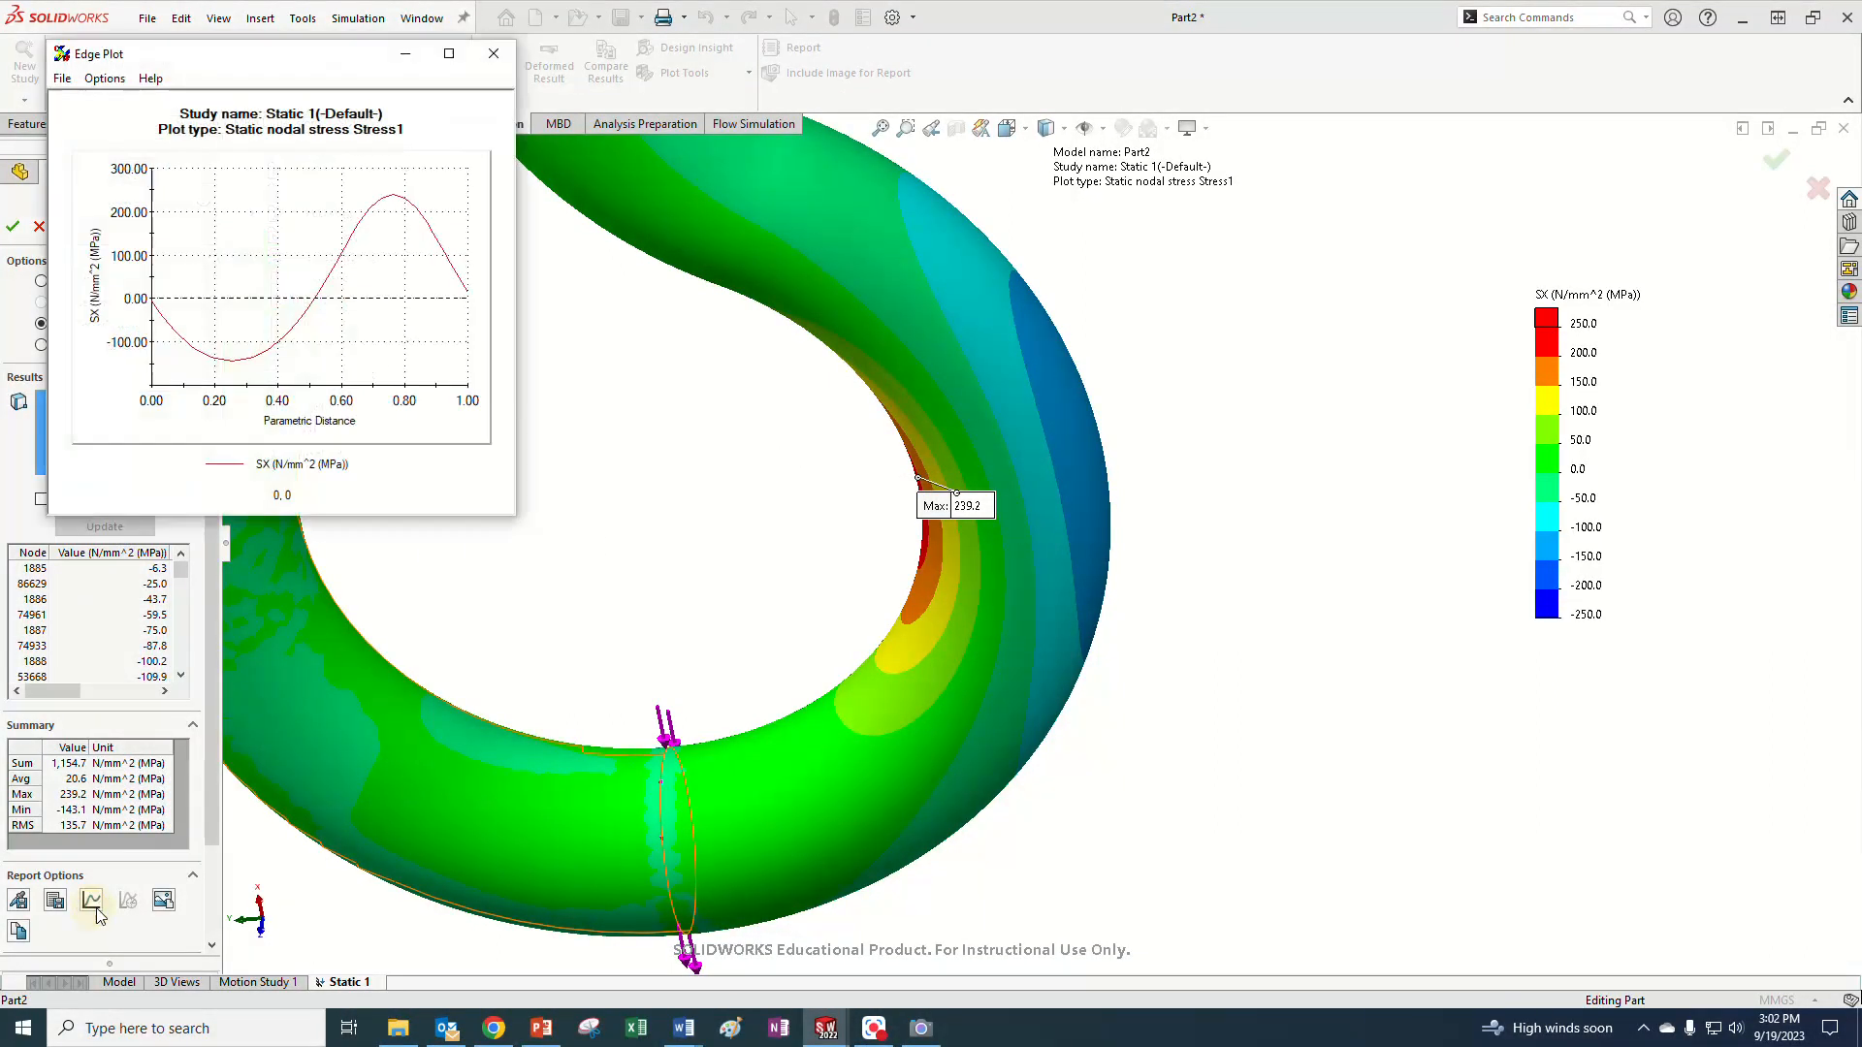
left_click_drag(355, 65, 1417, 294)
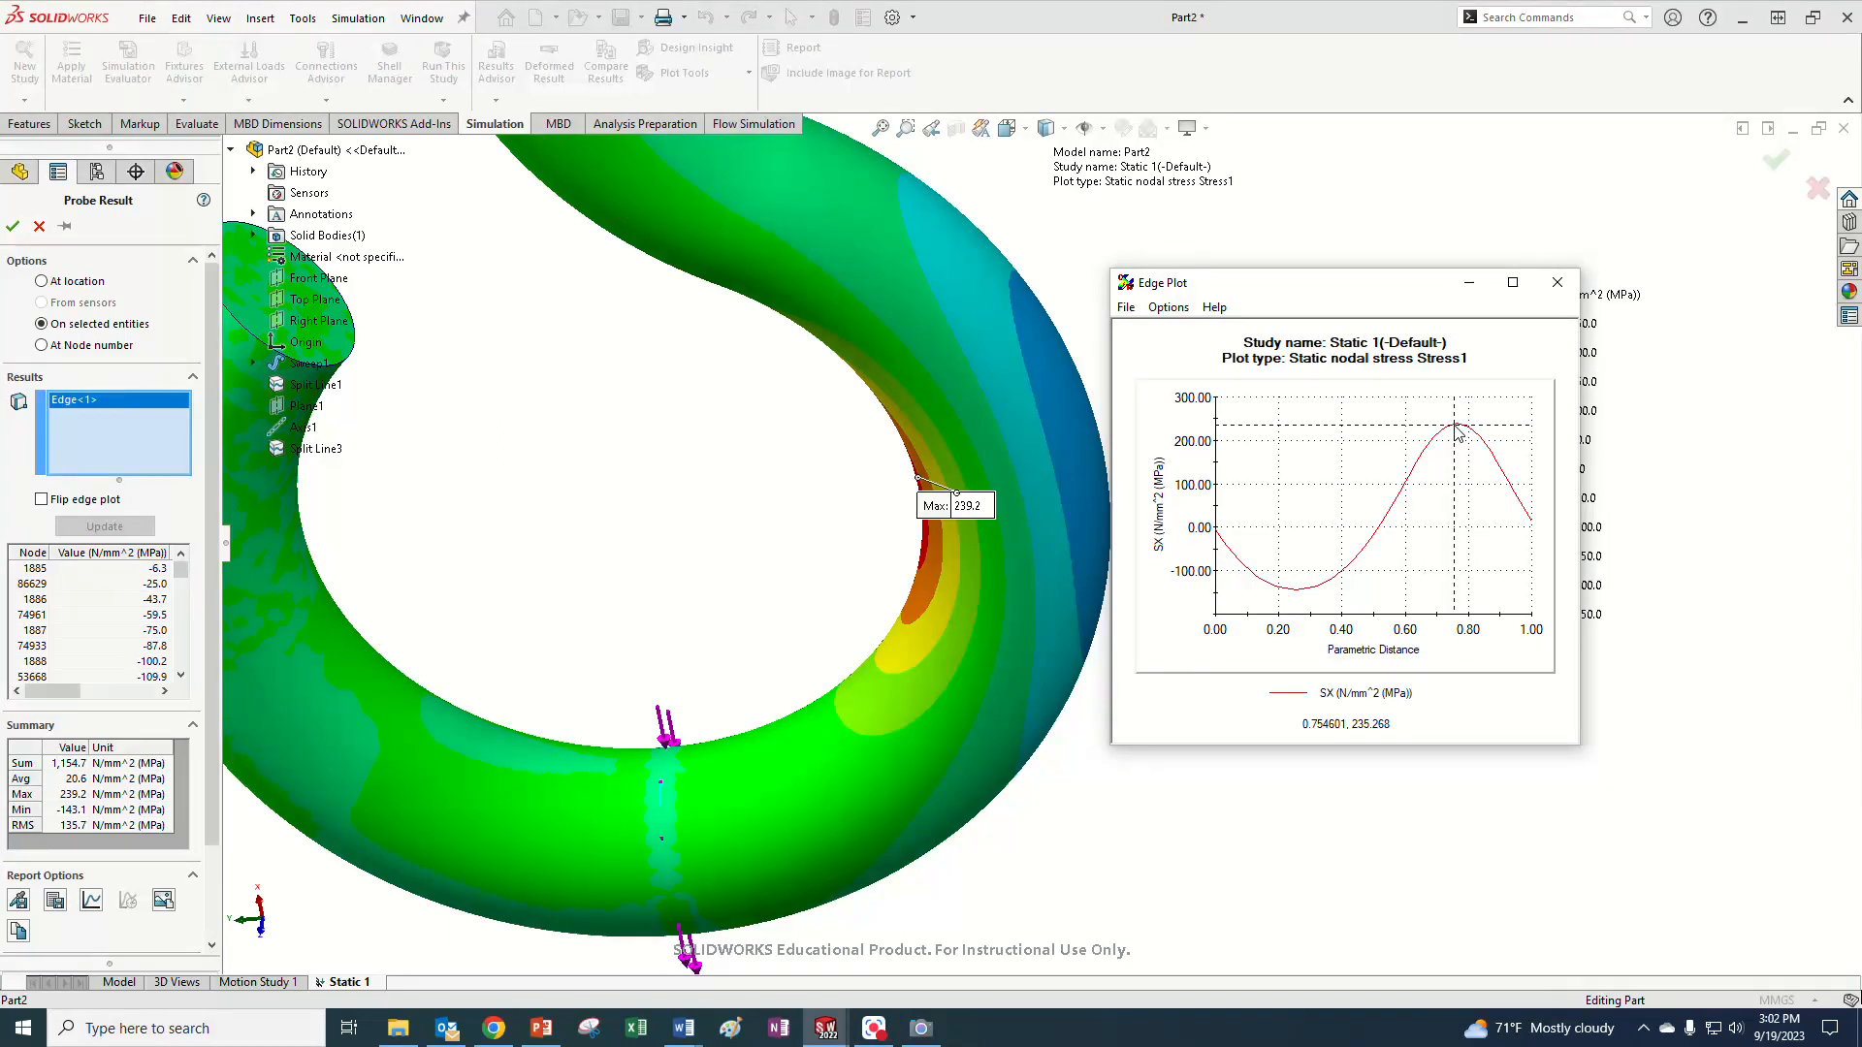
- Compare the stress contours on the whole hook with the edge plot, and close the plot
scroll(817, 588, "up", 3)
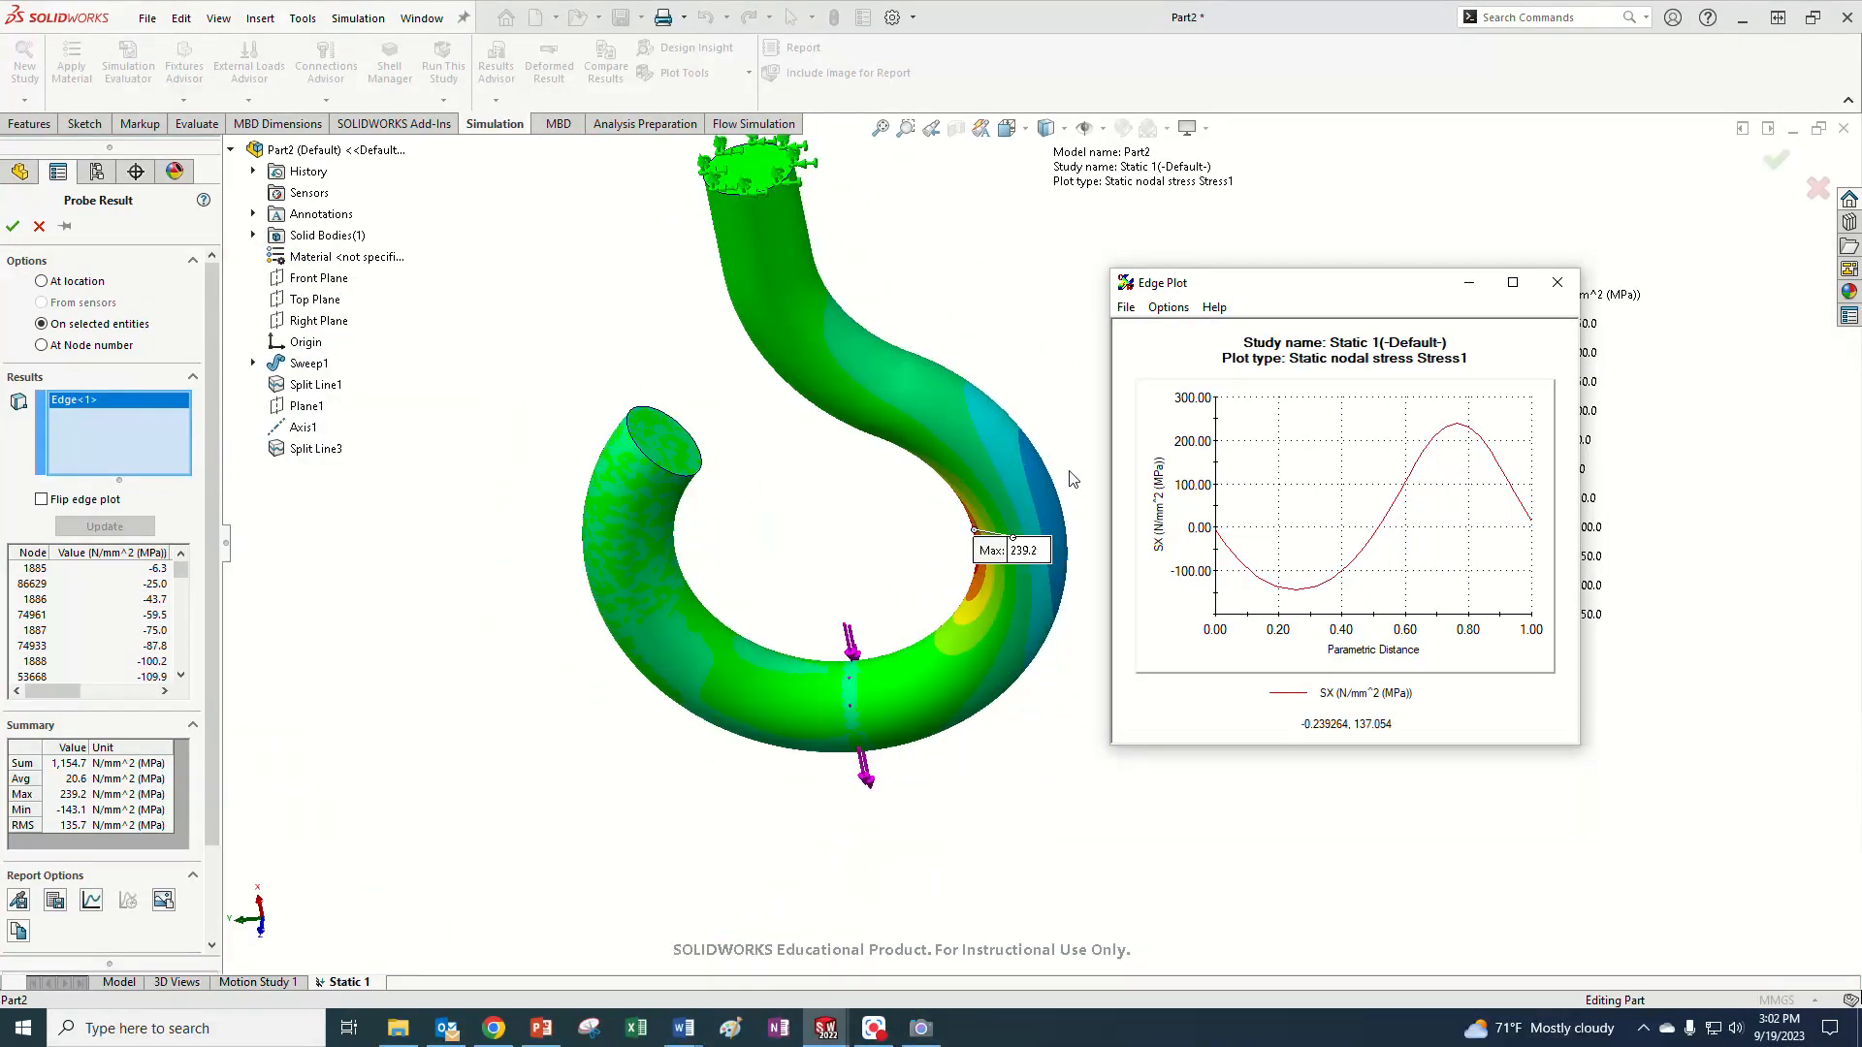
scroll(1071, 473, "up", 2)
scroll(1070, 473, "down", 2)
middle_click_drag(909, 574, 951, 600)
middle_click_drag(928, 531, 985, 499)
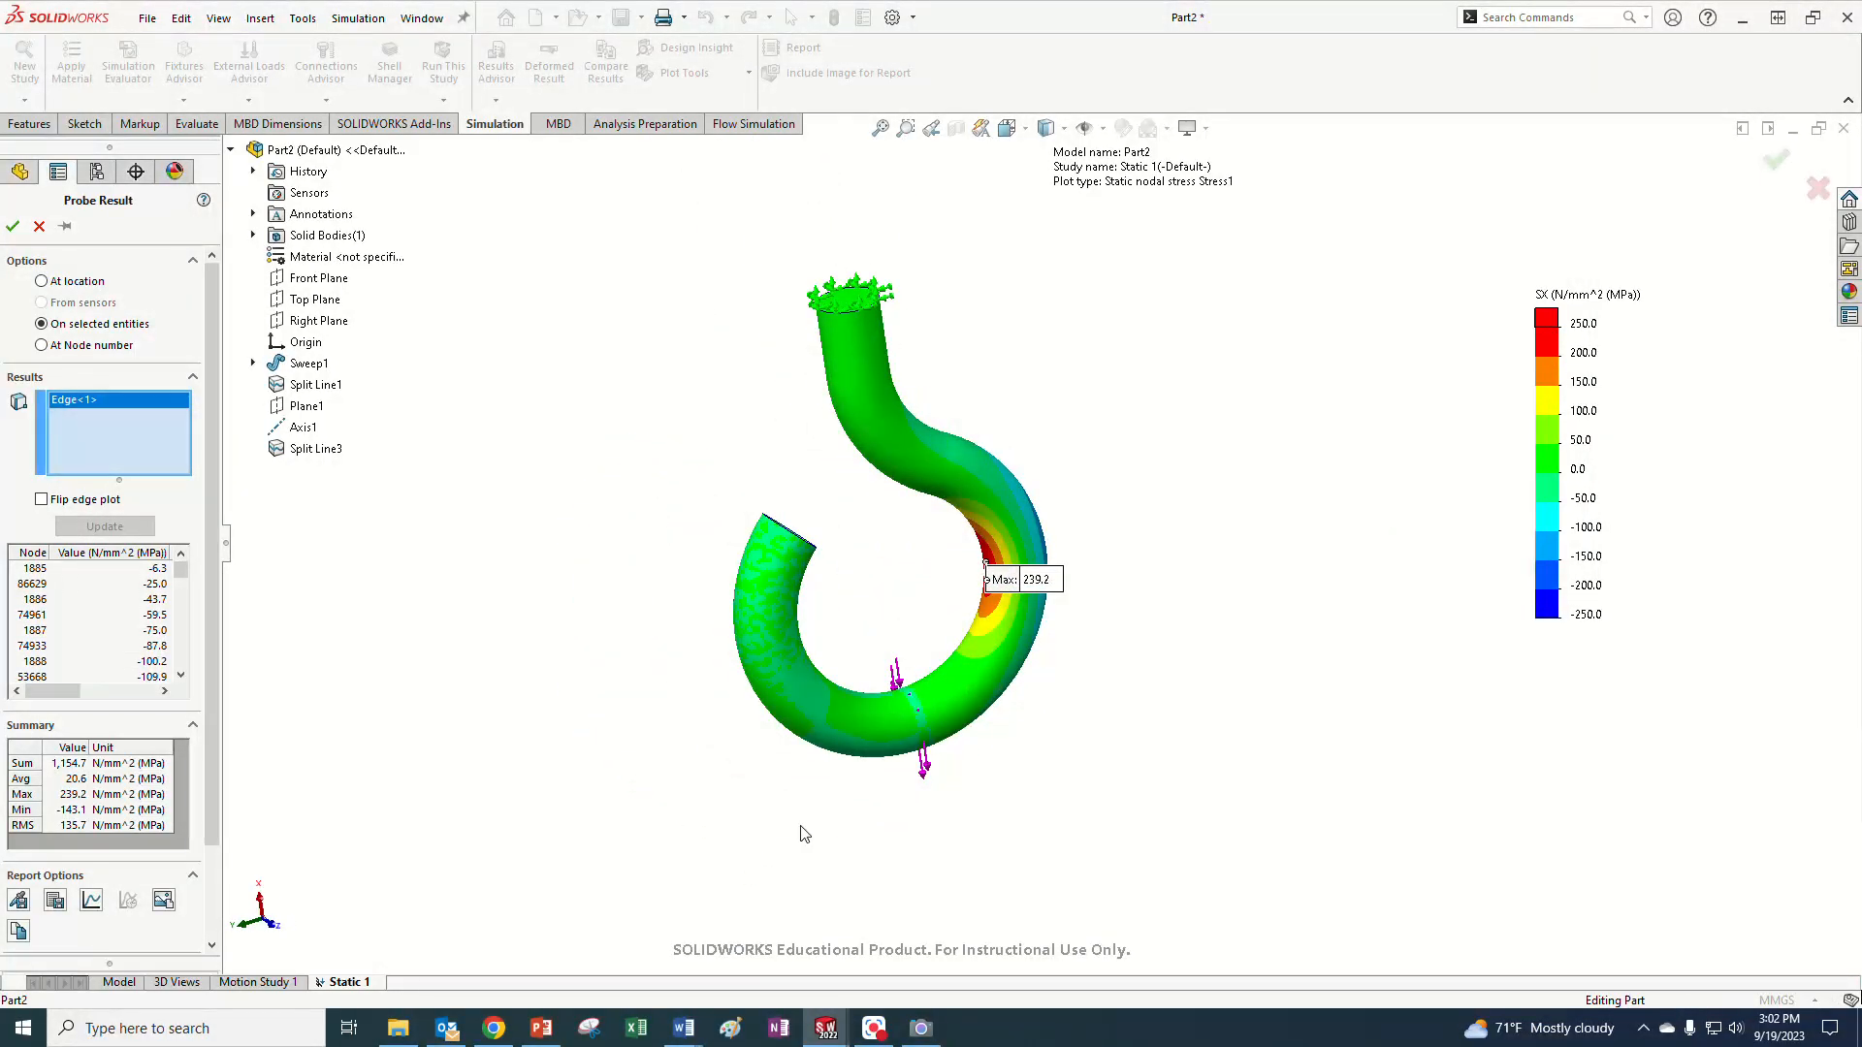
mouse_move(825, 1028)
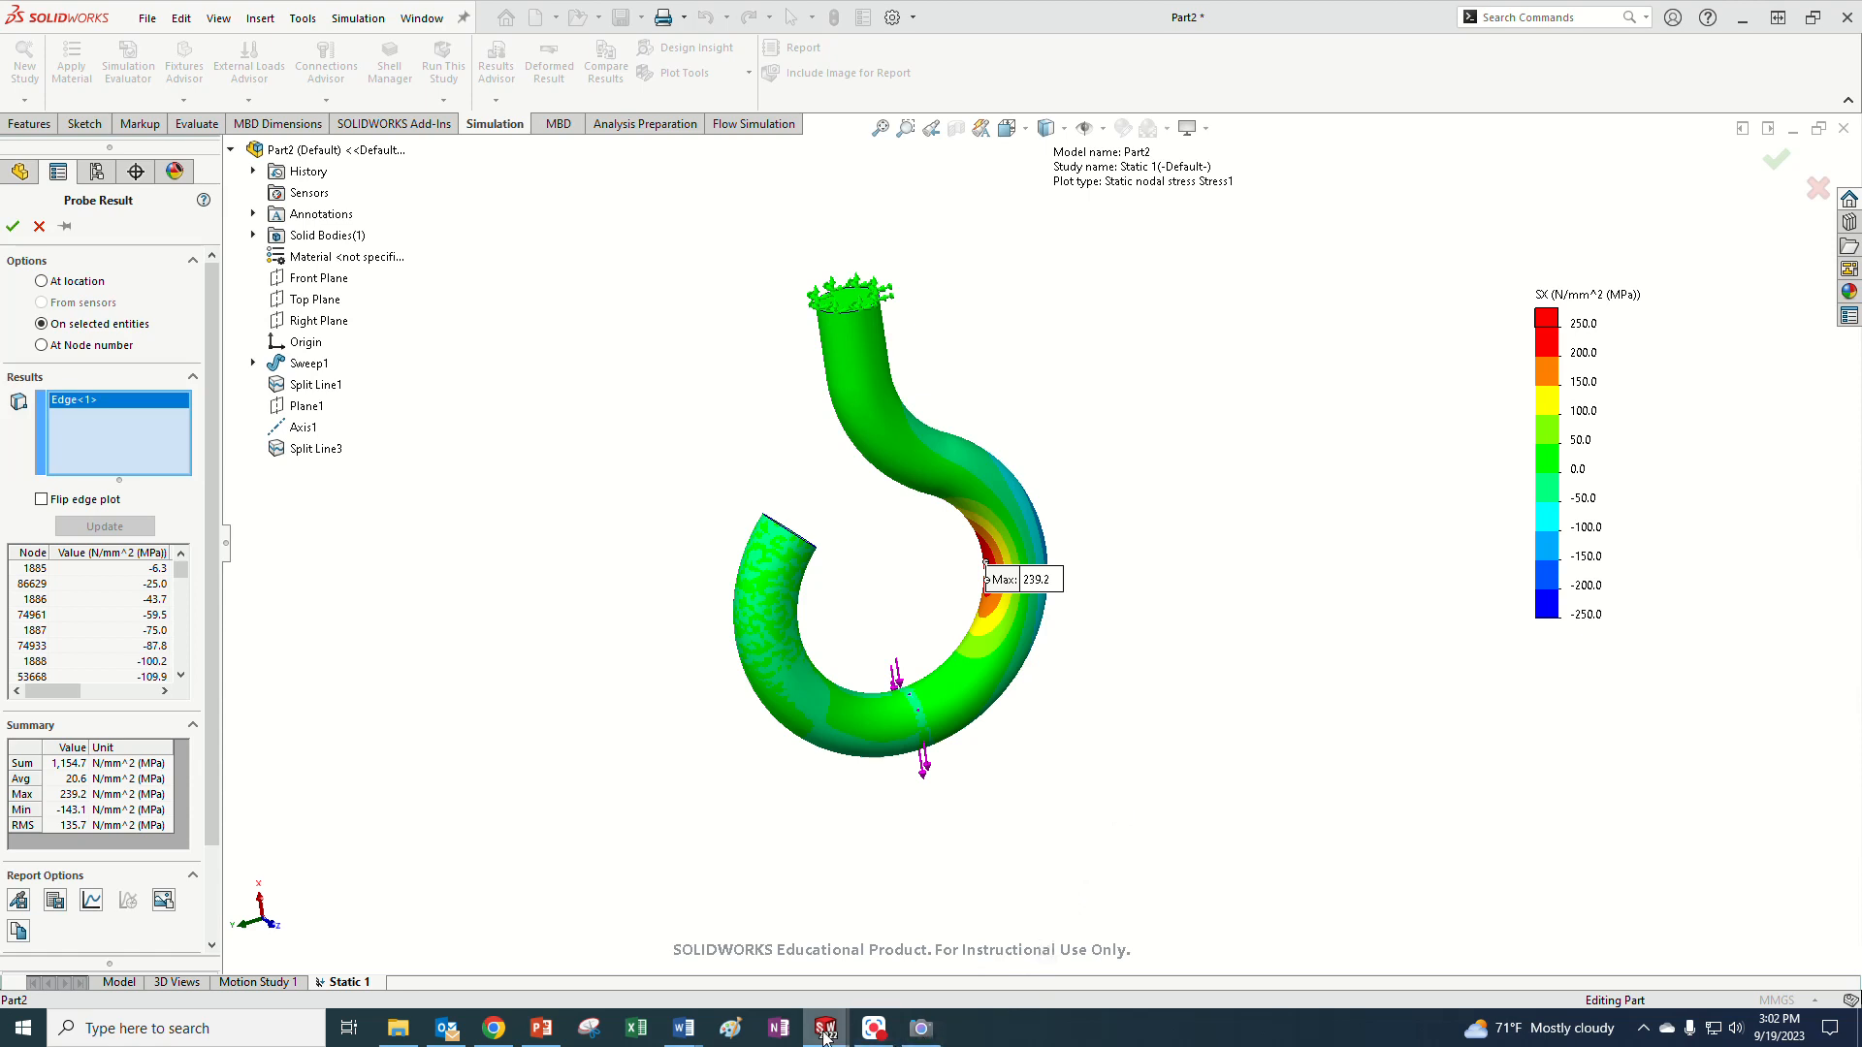
left_click(1009, 939)
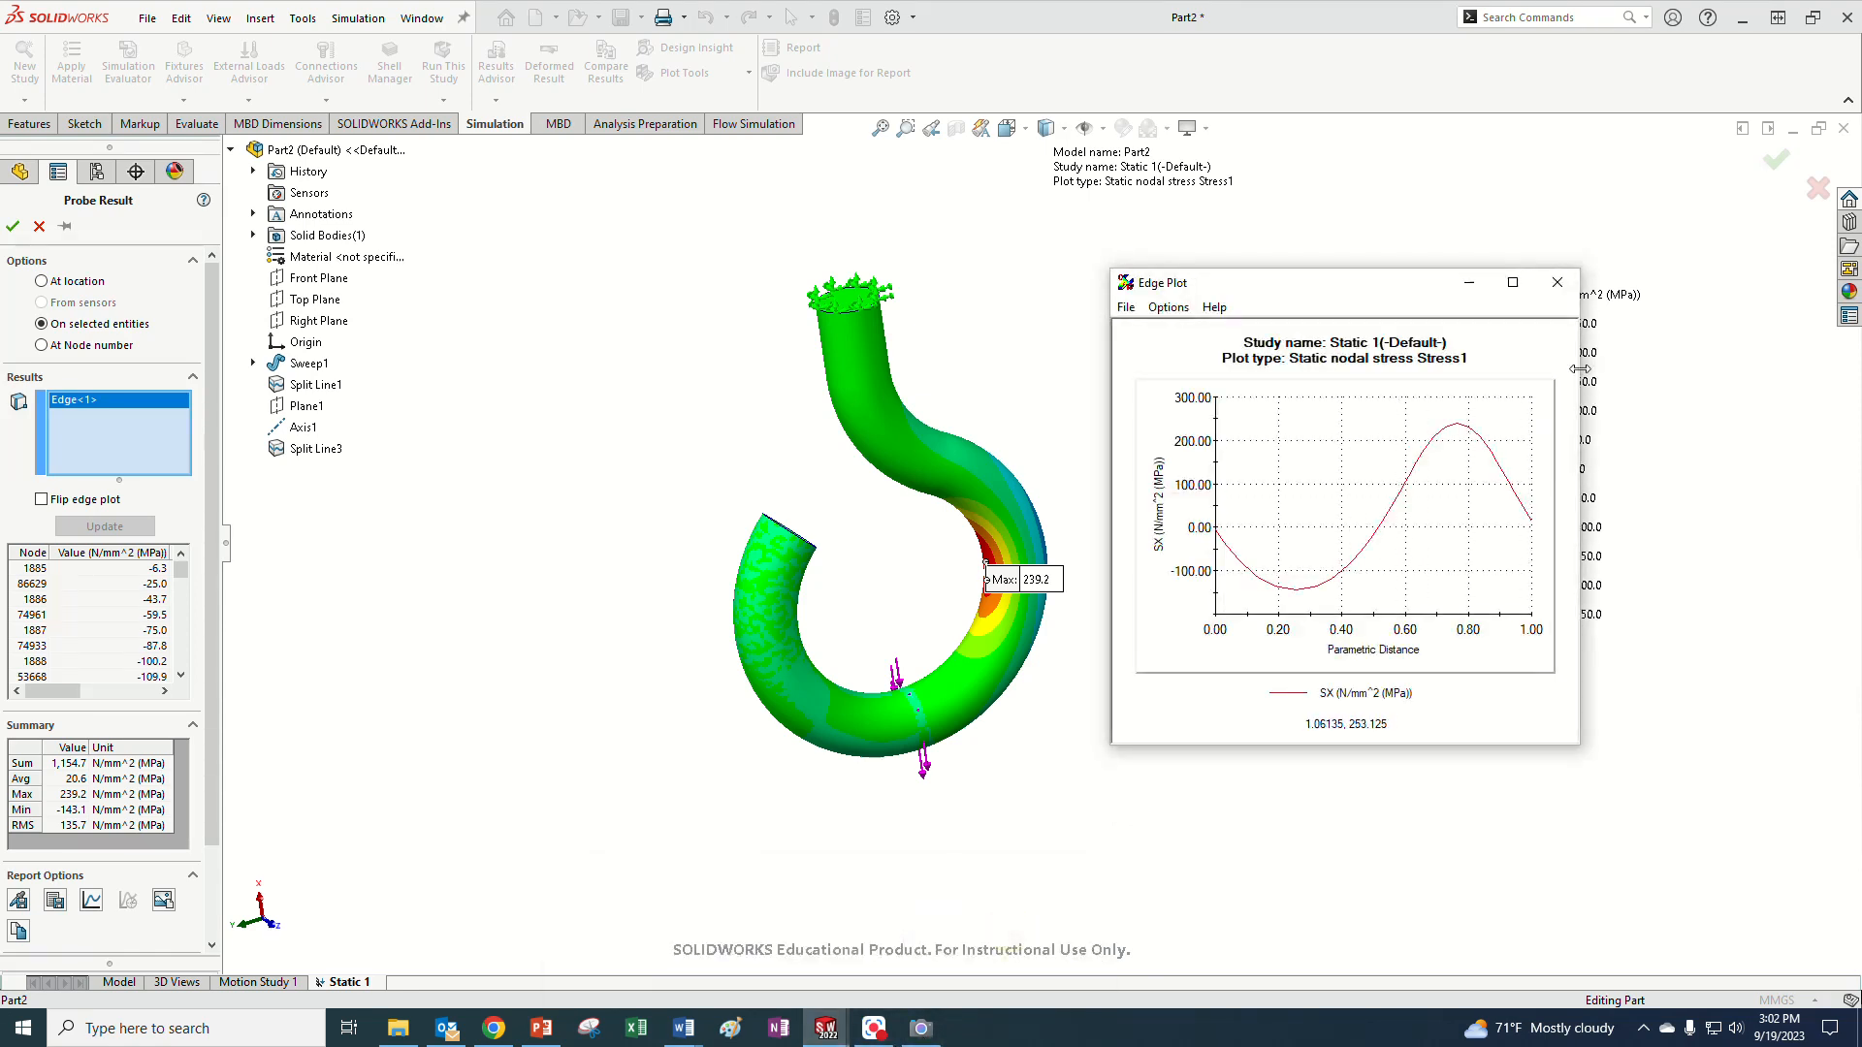
left_click(1558, 285)
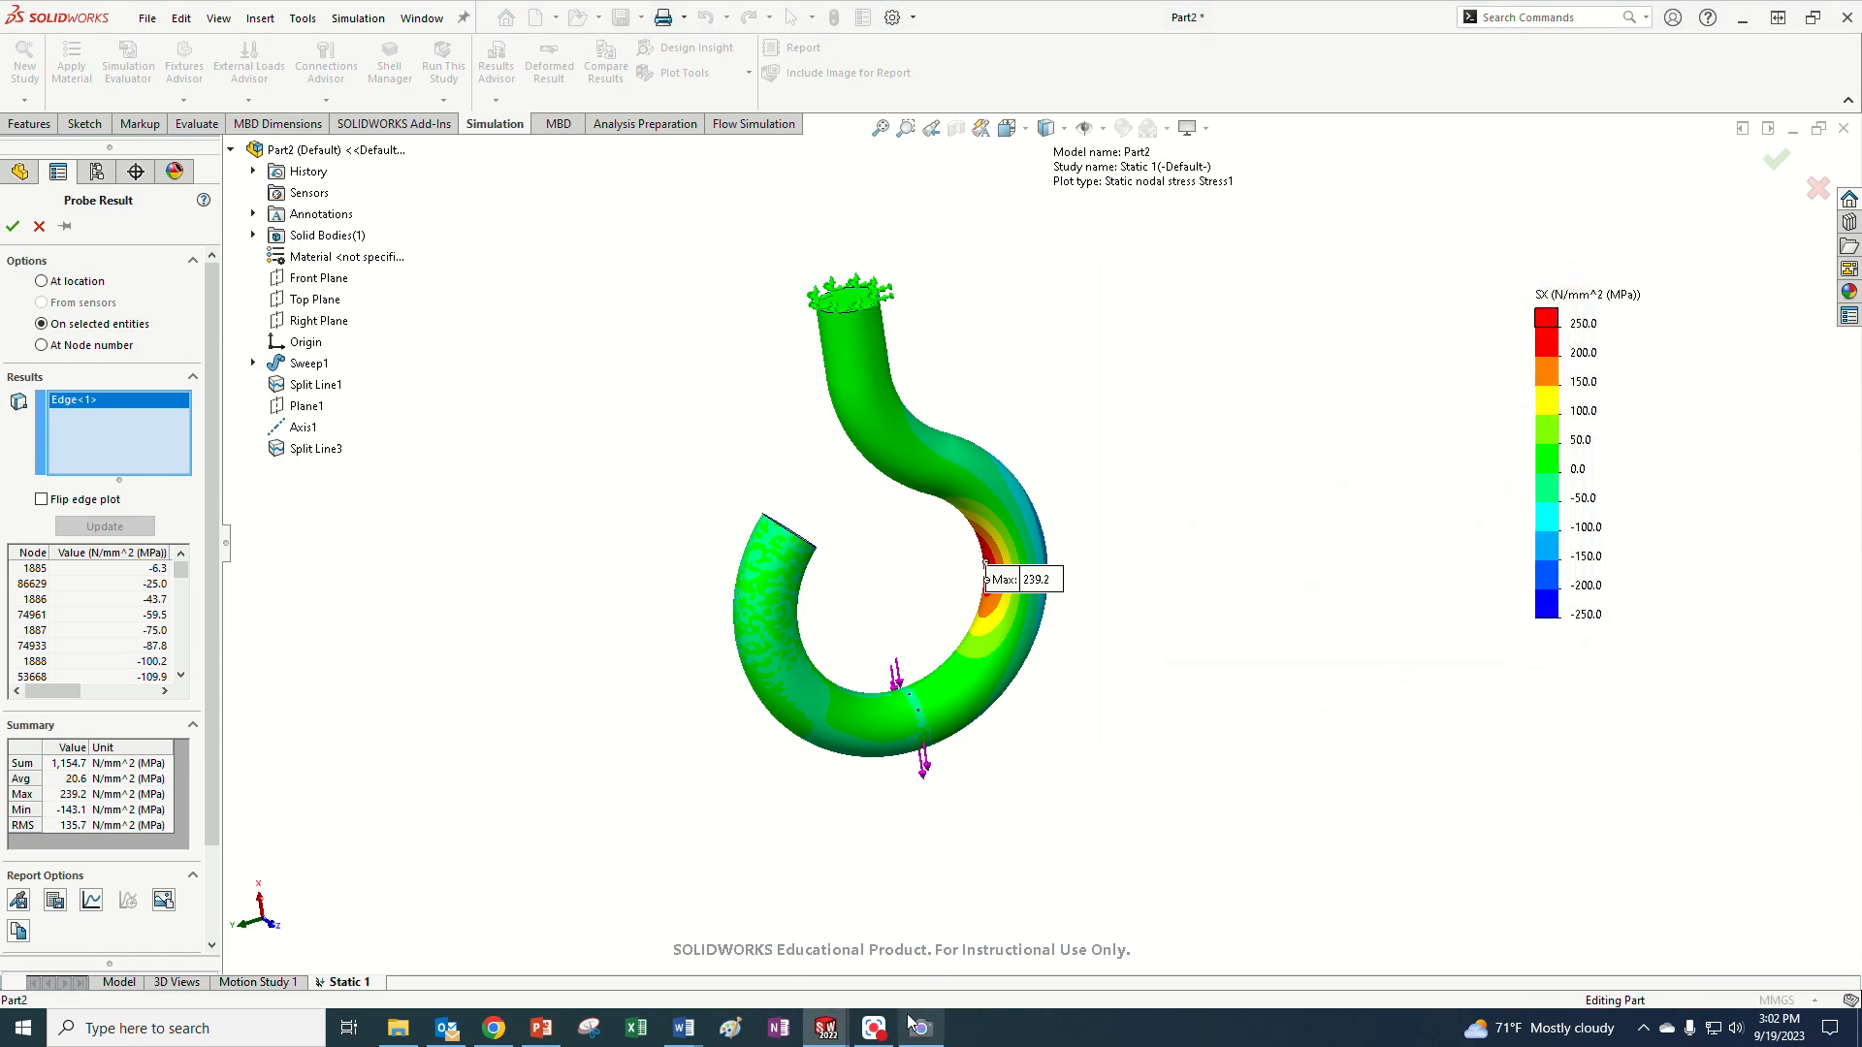